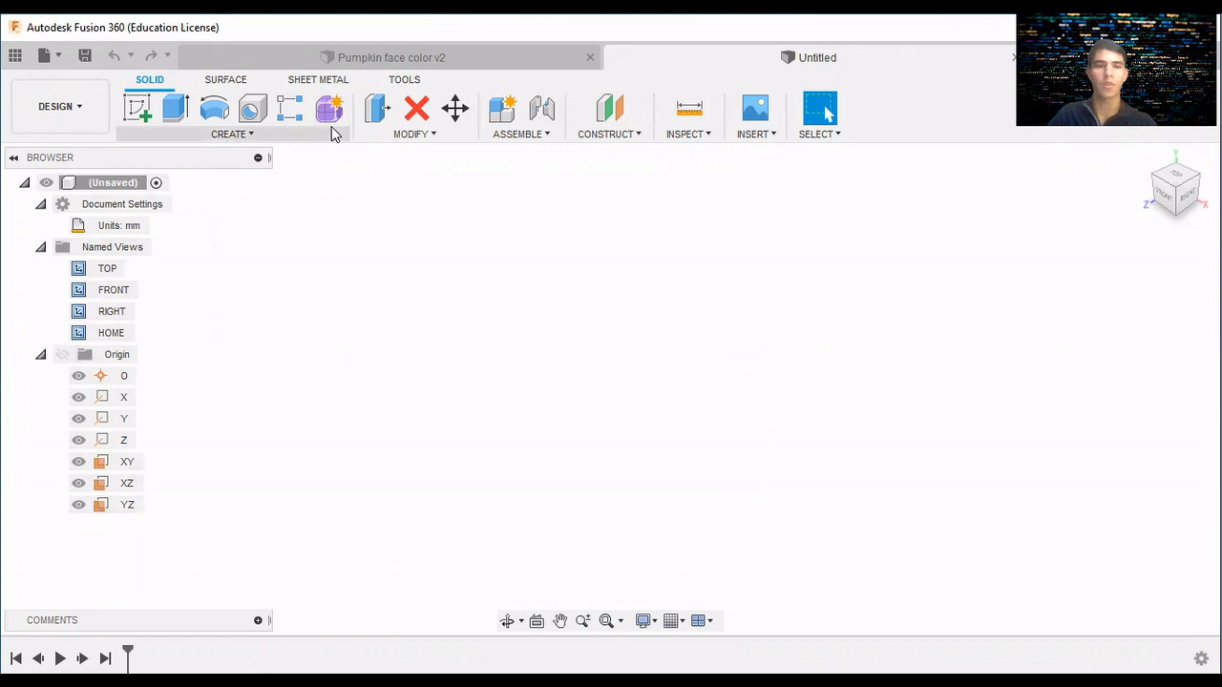
Start a form and draw a T-Spline cylinder with a 40 mm diameter on the XZ plane near the origin.
left_click(333, 122)
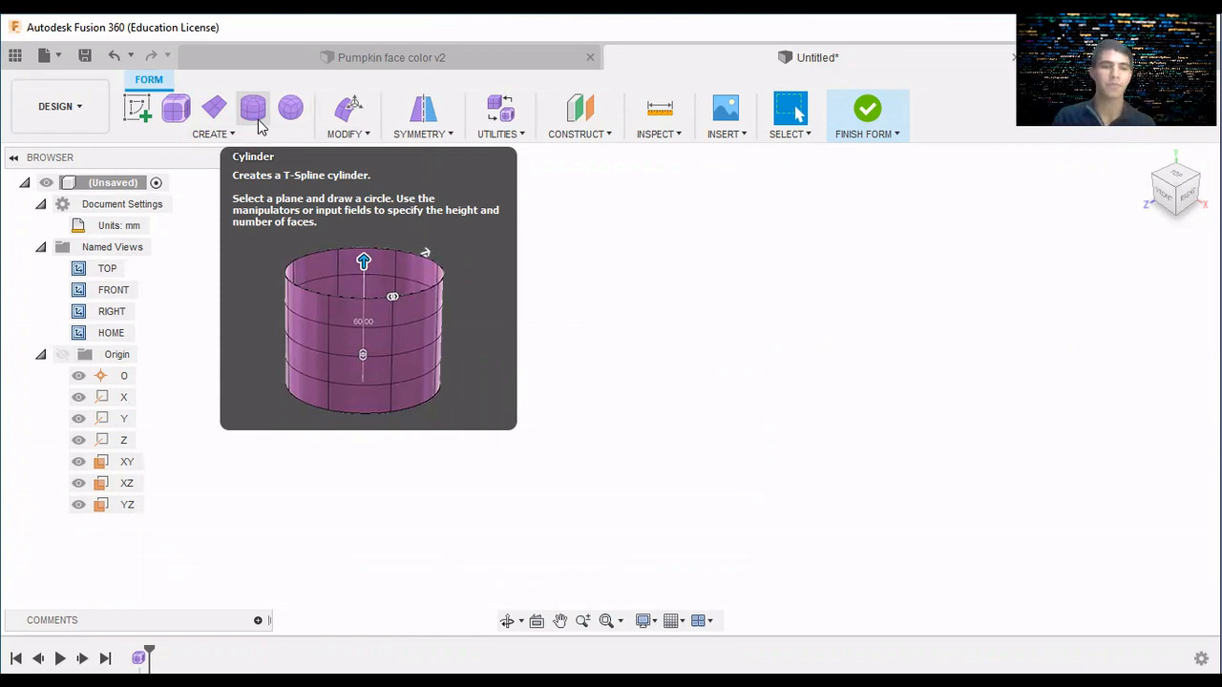
left_click(254, 117)
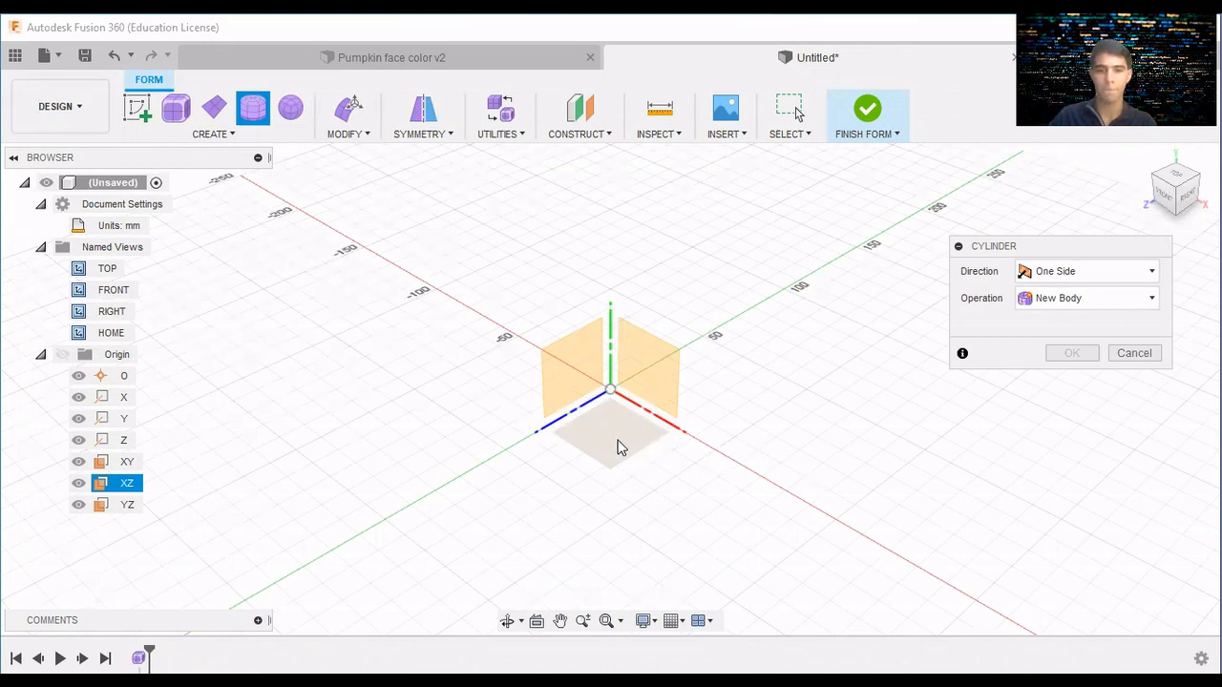
left_click(620, 437)
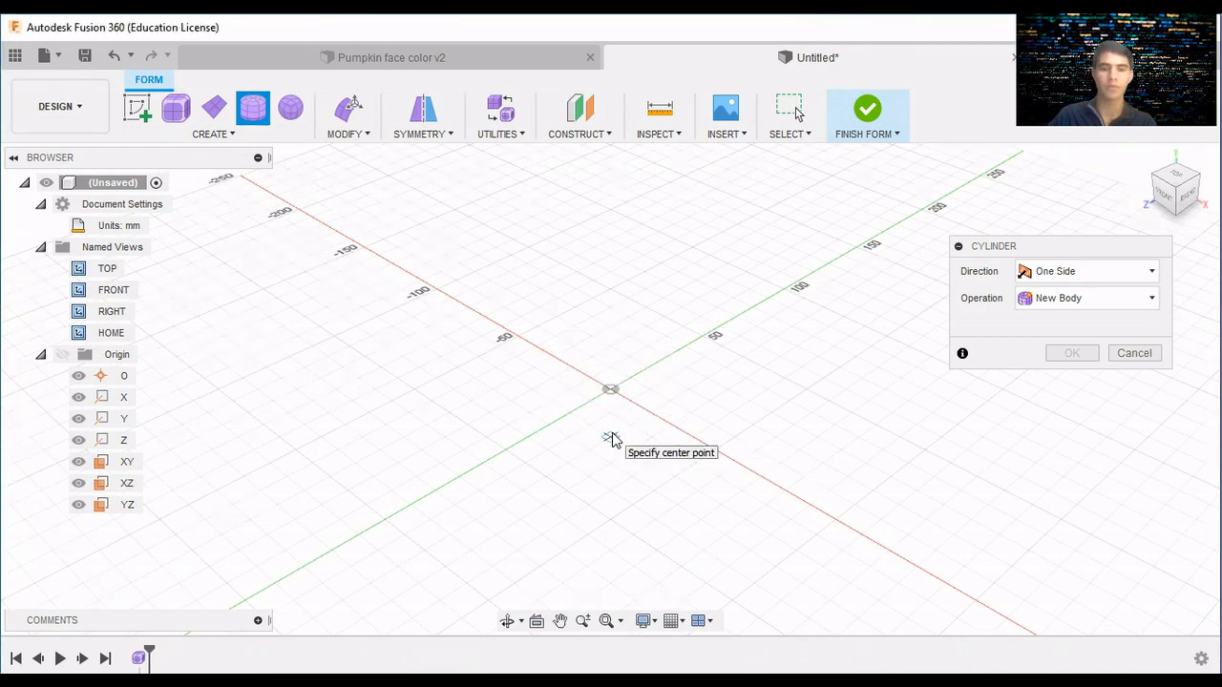
left_click(611, 437)
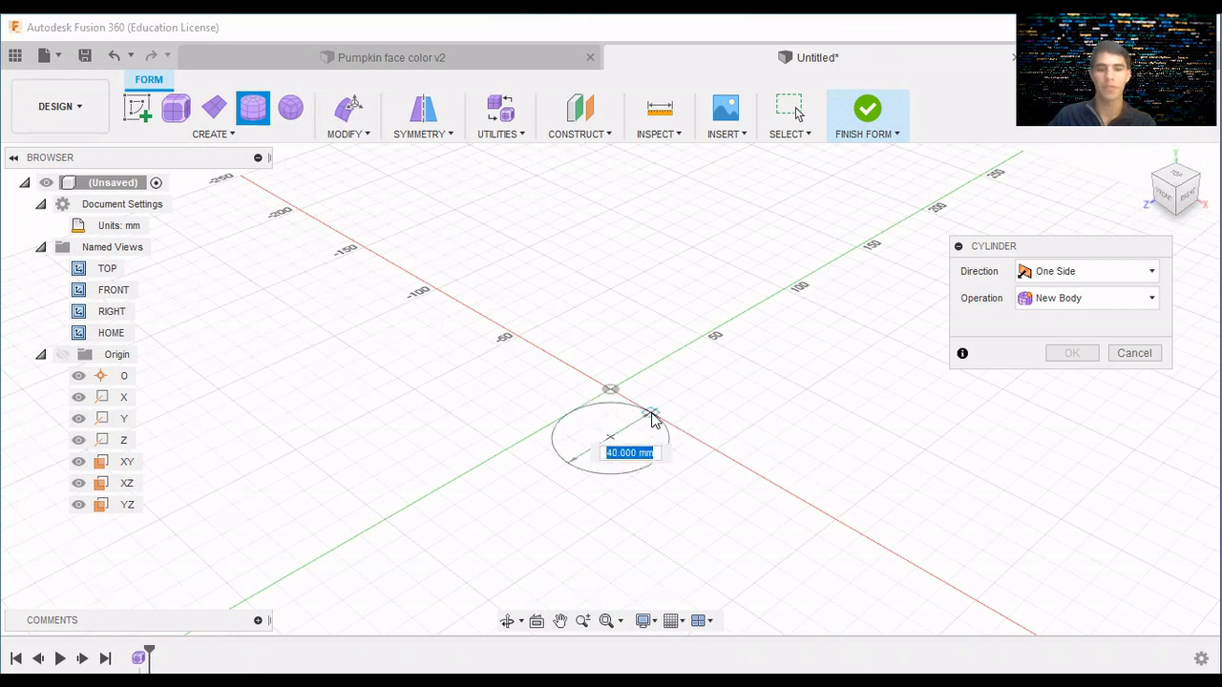
left_click(653, 418)
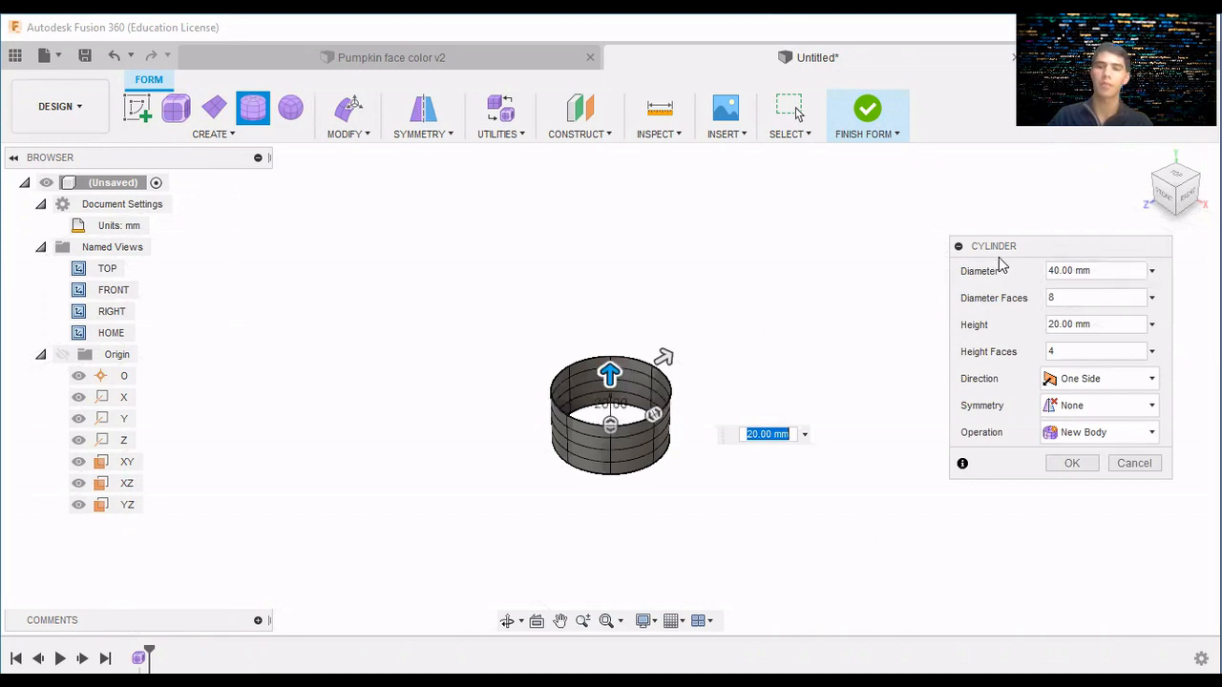
Set the cylinder's diameter faces to 6 and create it as a new body.
left_click_drag(993, 248, 1014, 277)
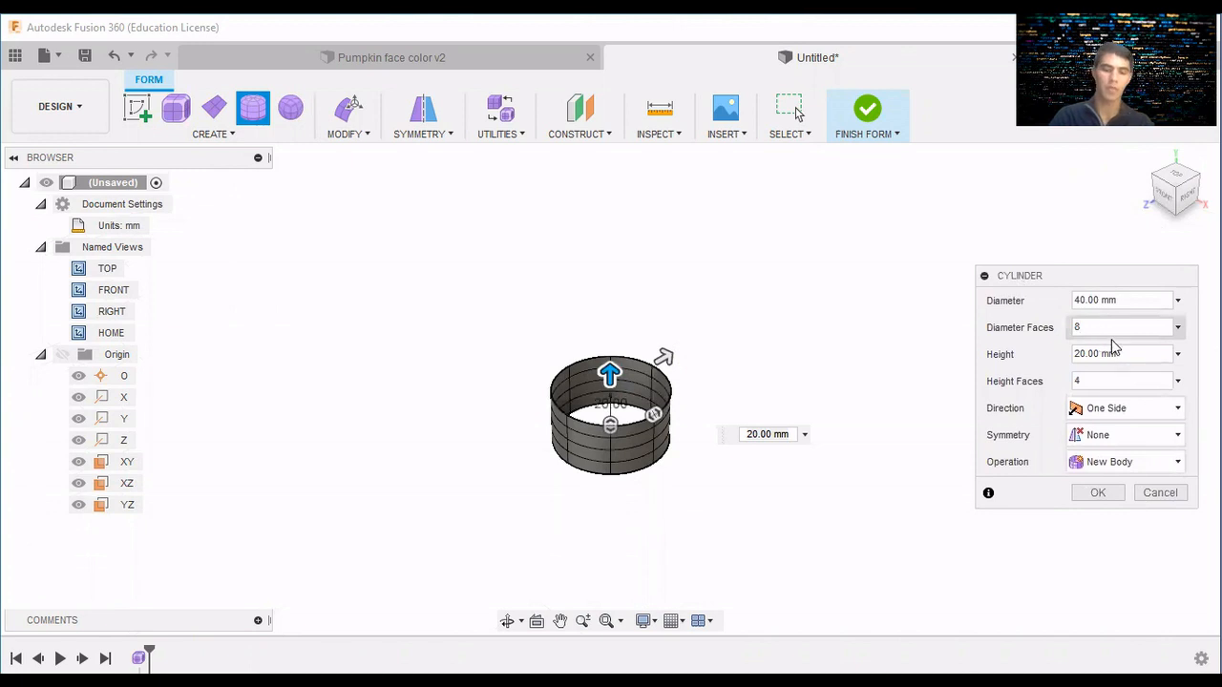
key("BackSpace")
type("6")
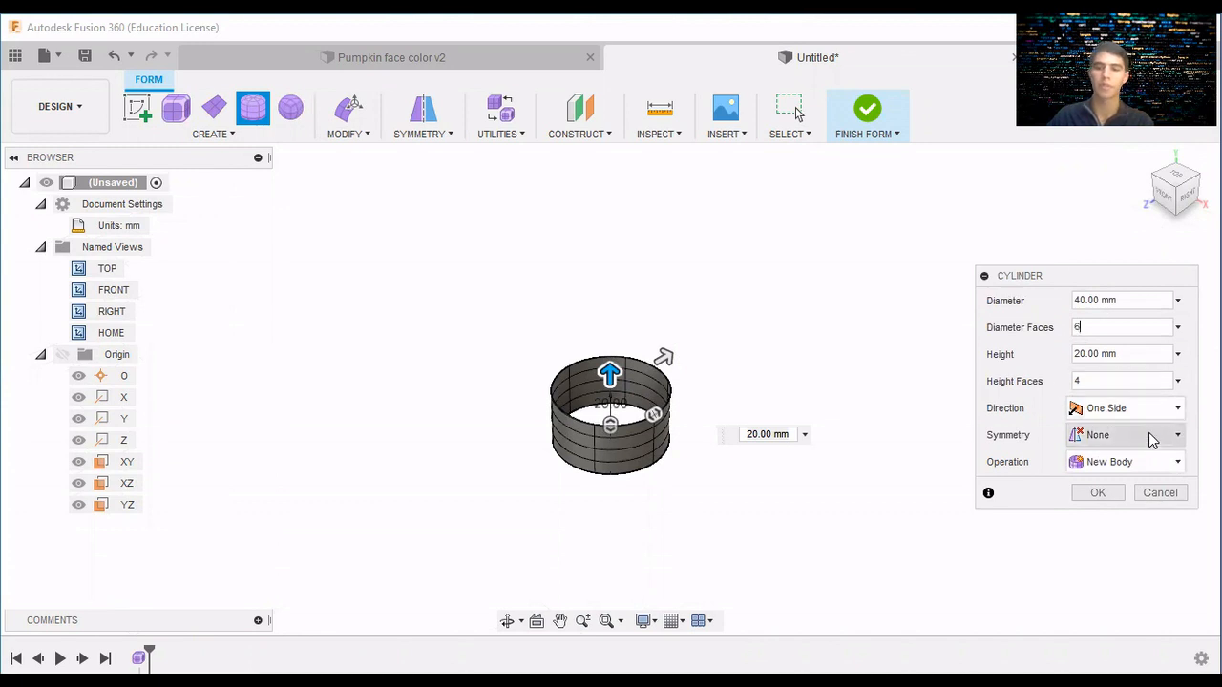
left_click(1110, 495)
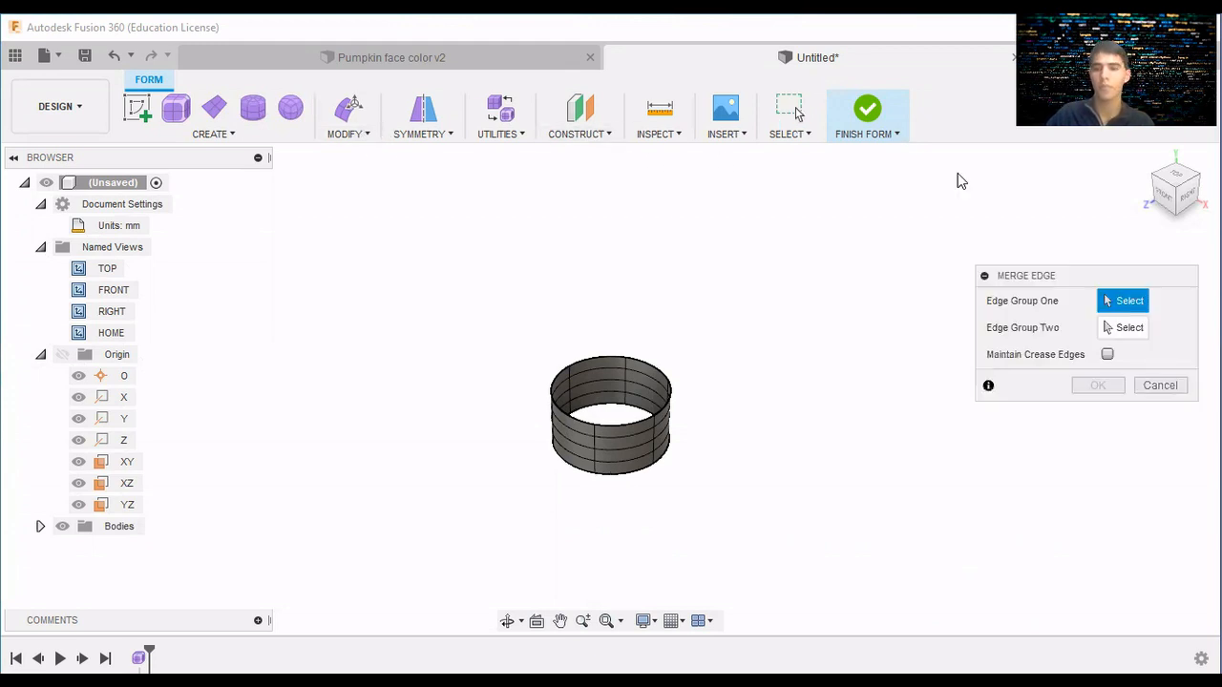
left_click(1163, 385)
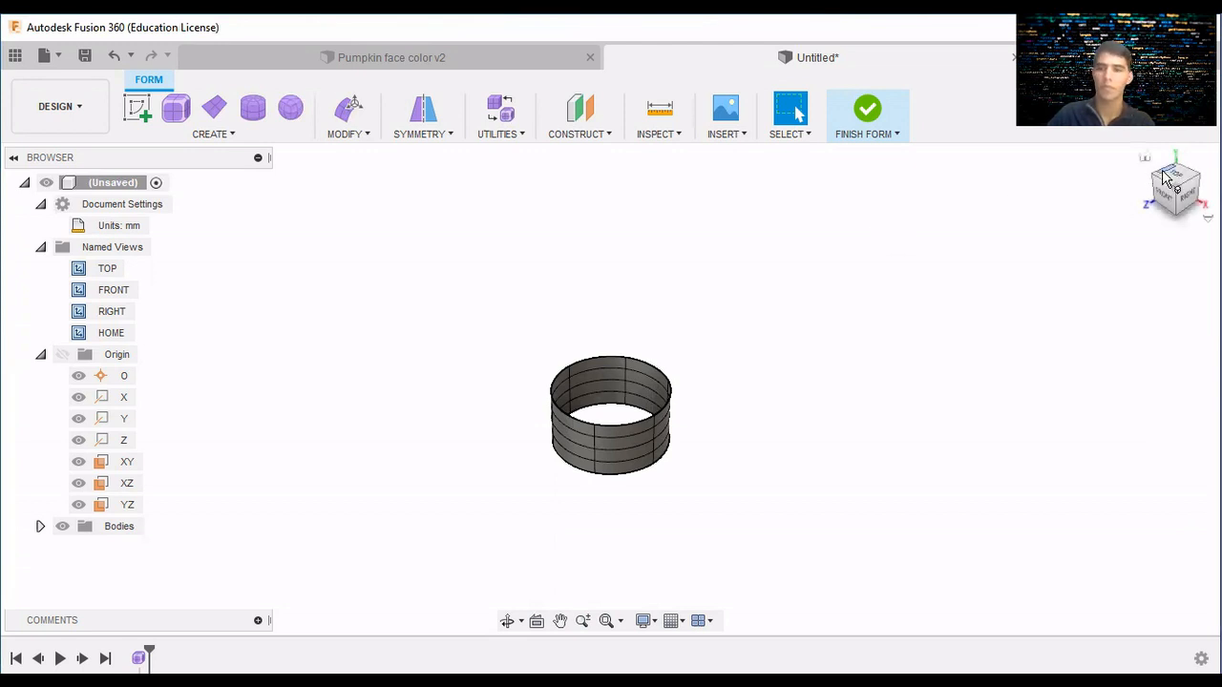
View the cylinder from the side and check that the Select Through selection filter is enabled.
mouse_move(1174, 174)
left_mouse_down()
mouse_move(1178, 164)
mouse_move(1174, 193)
left_mouse_up()
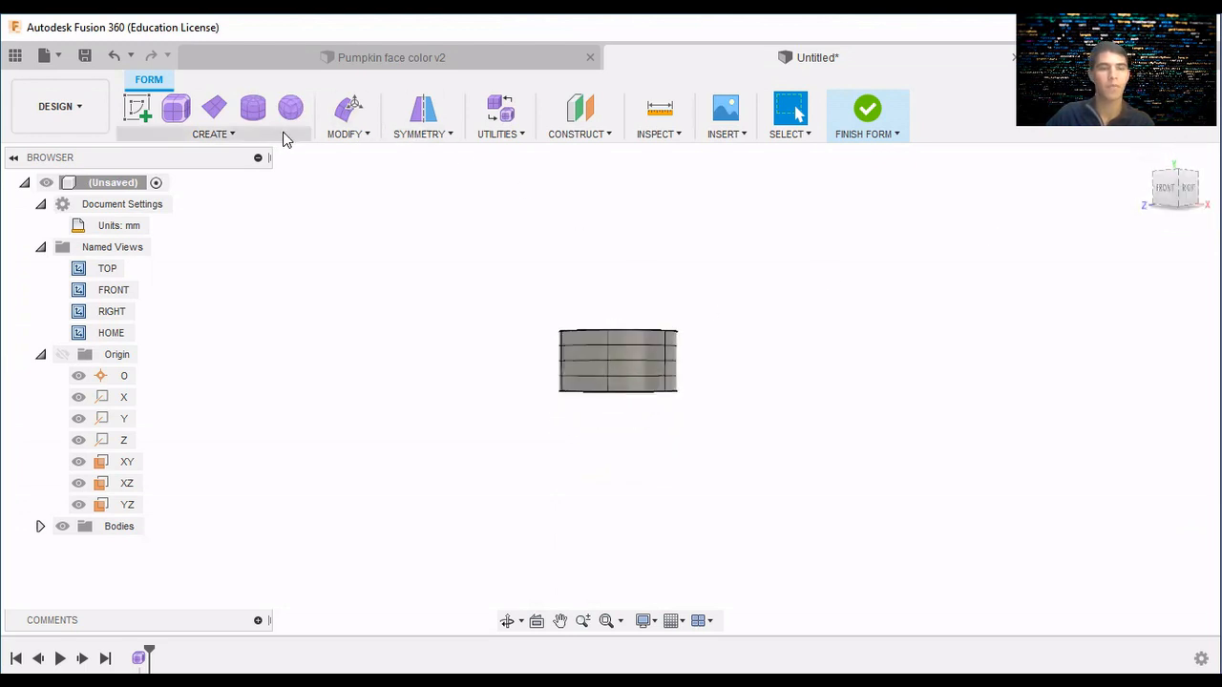
left_click(344, 126)
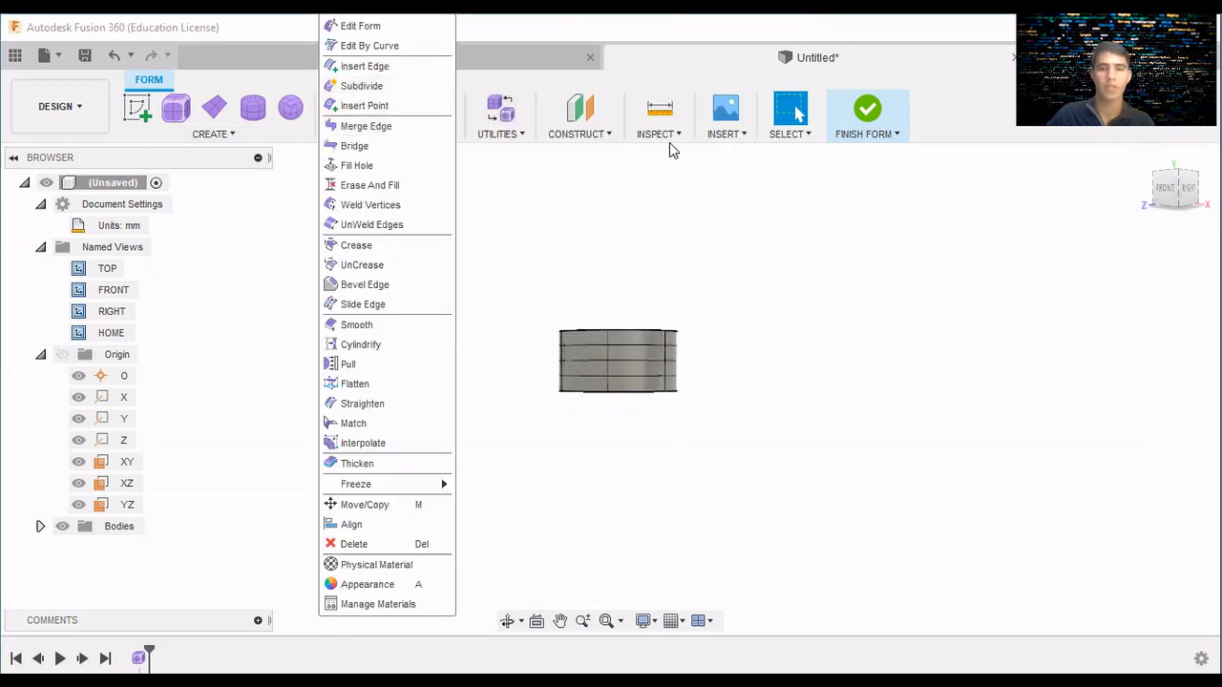
left_click(789, 134)
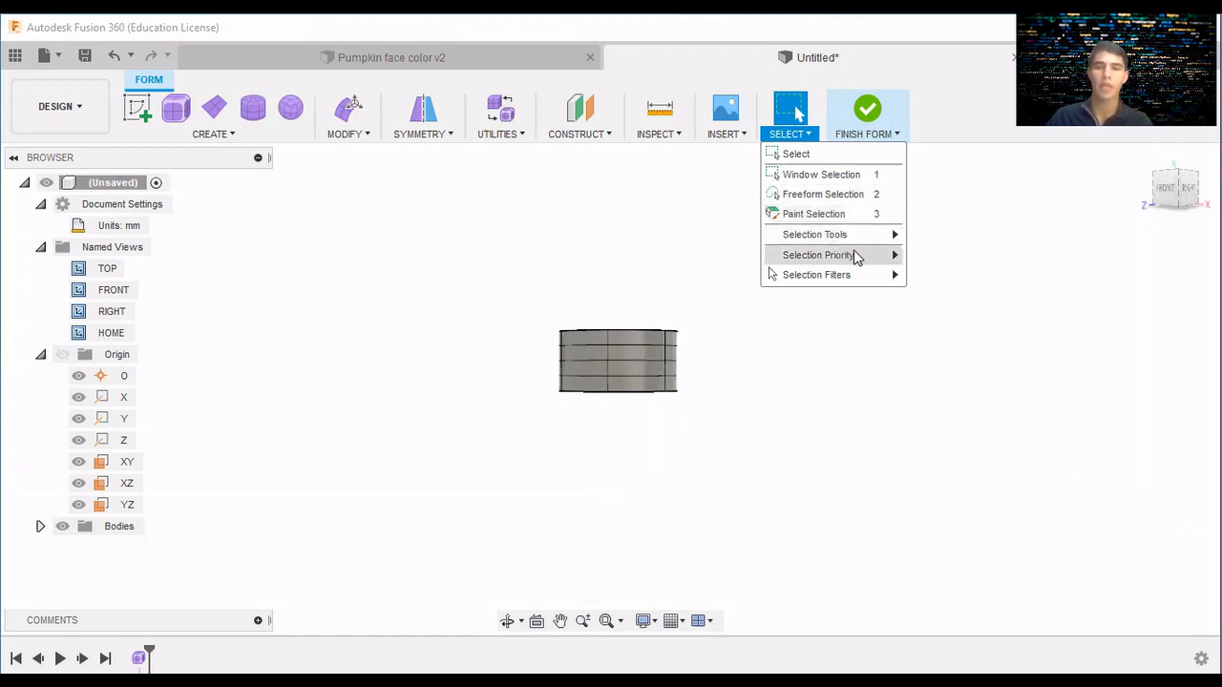
mouse_move(897, 278)
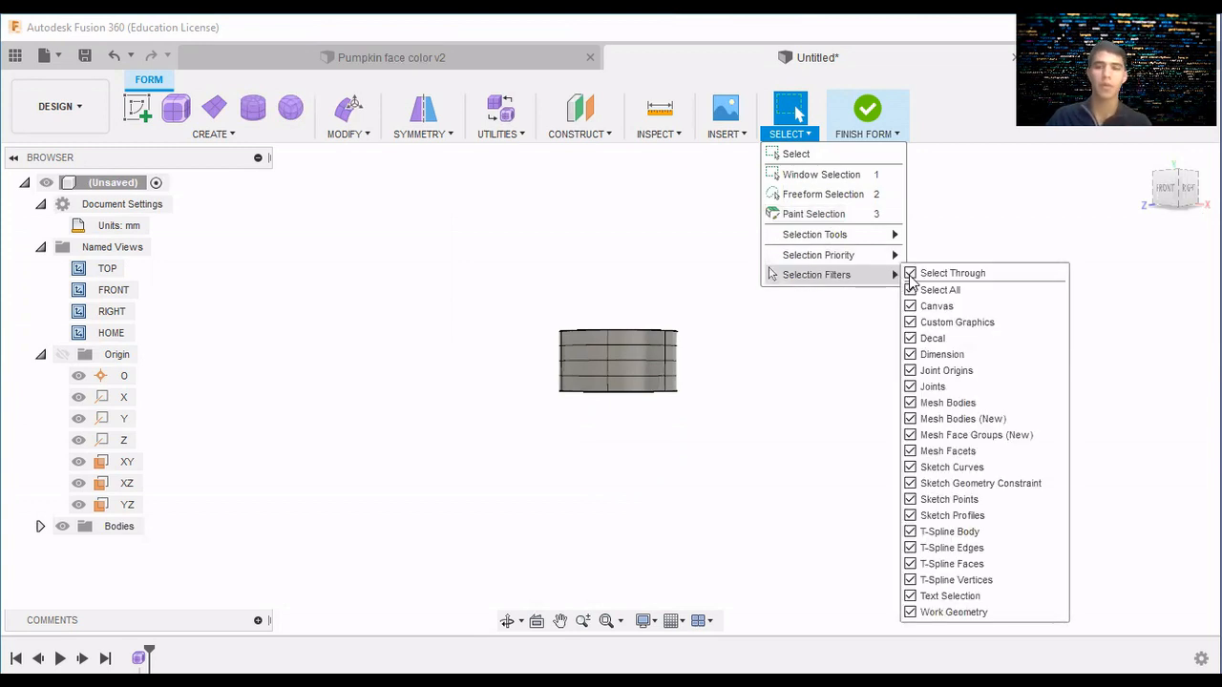
left_click(910, 274)
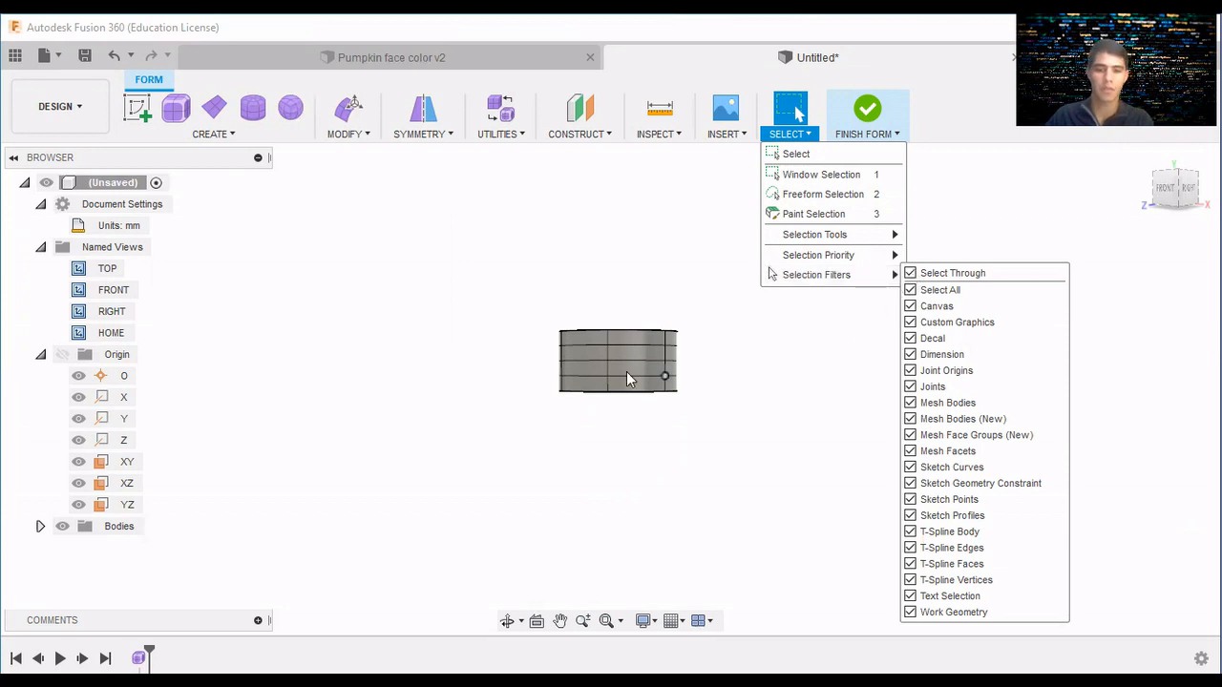
Select the cylinder's bottom edge loop and scale it uniformly to 0 with Edit Form to close the base.
left_click_drag(545, 379, 689, 411)
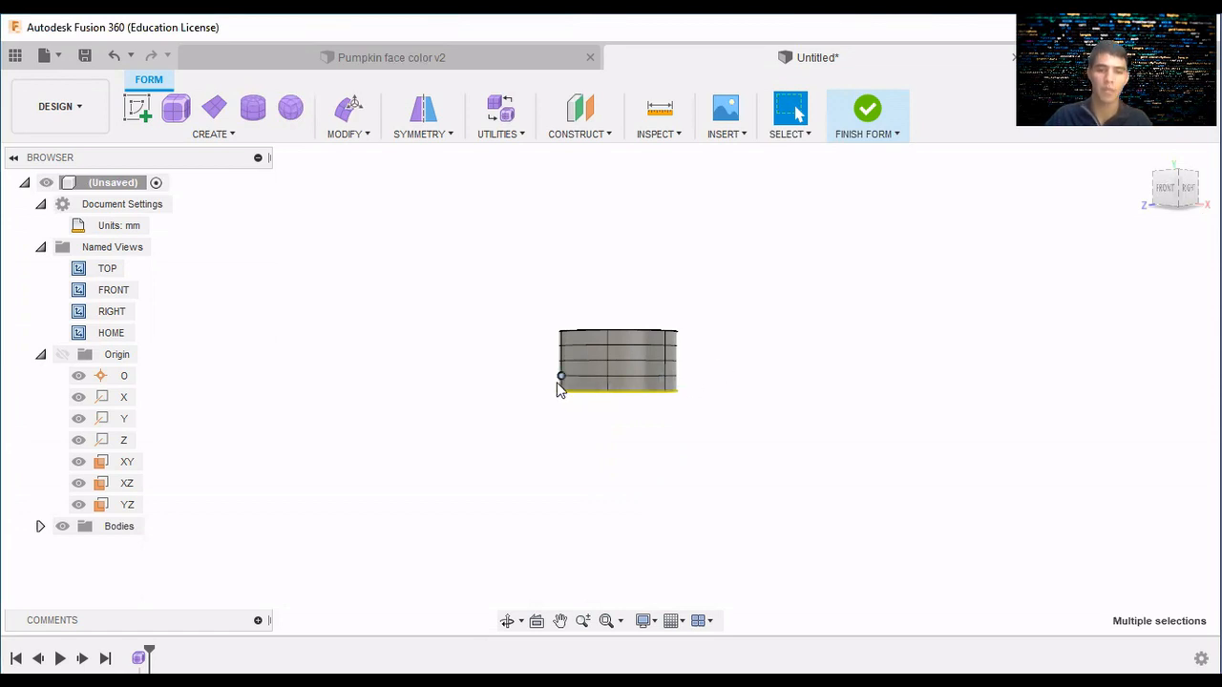
left_click_drag(551, 381, 680, 402)
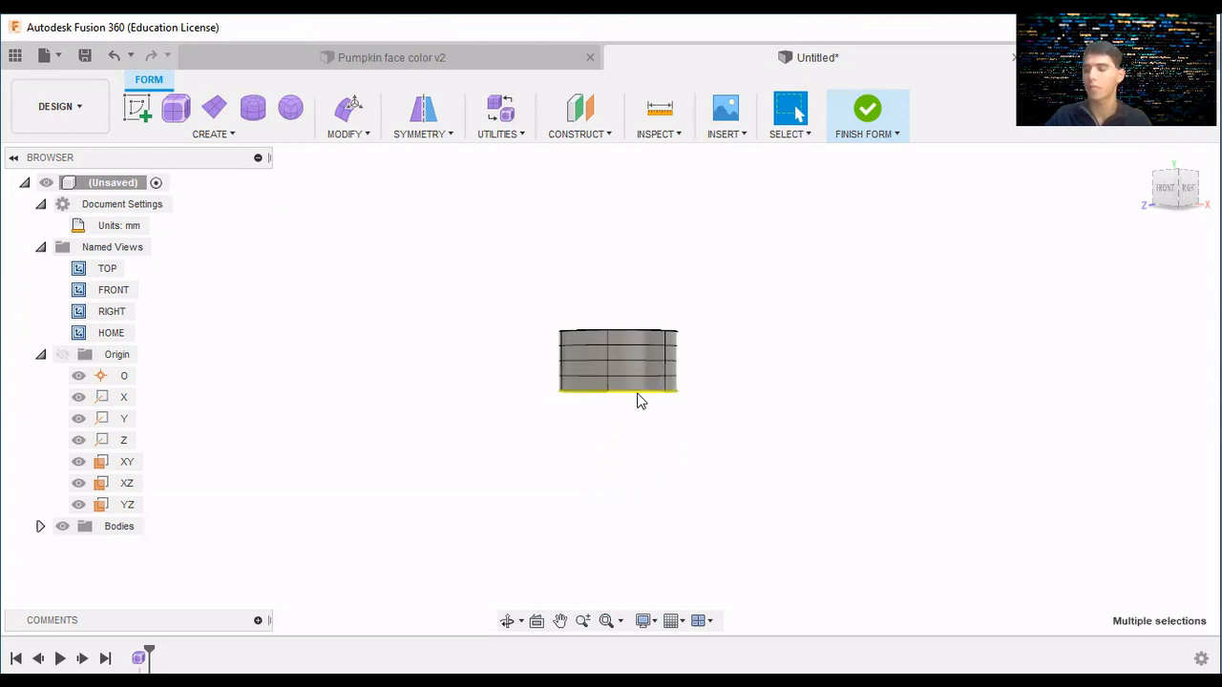
left_click(364, 135)
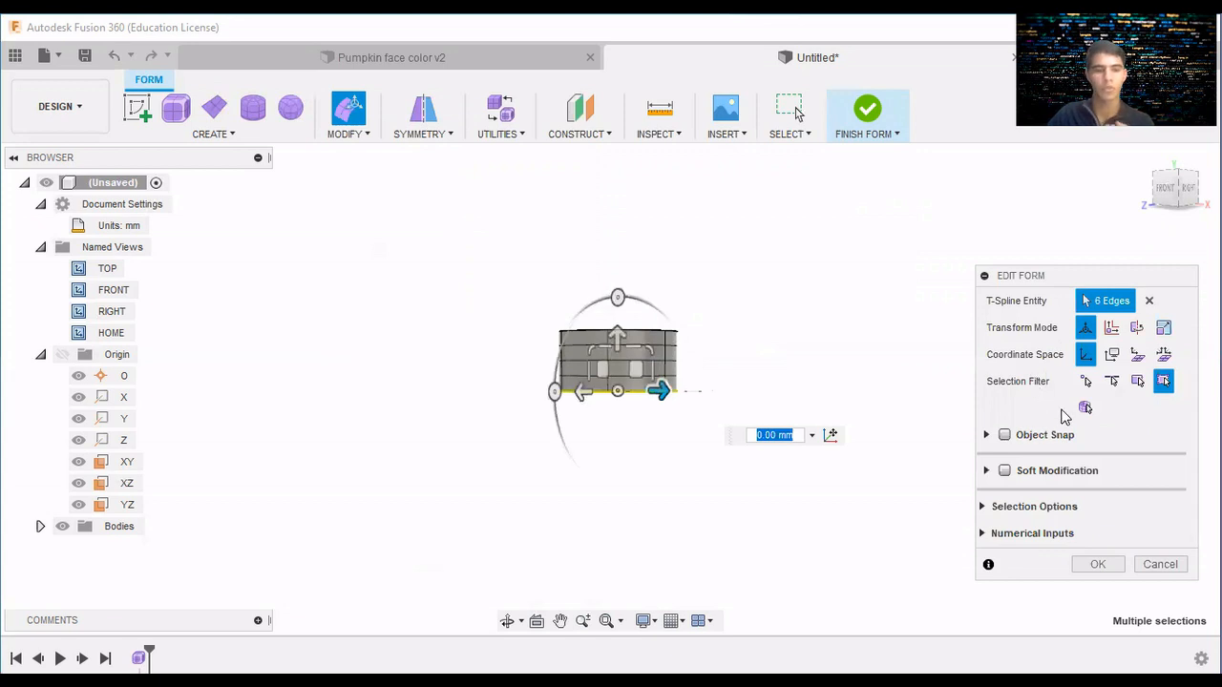
left_click(1003, 510)
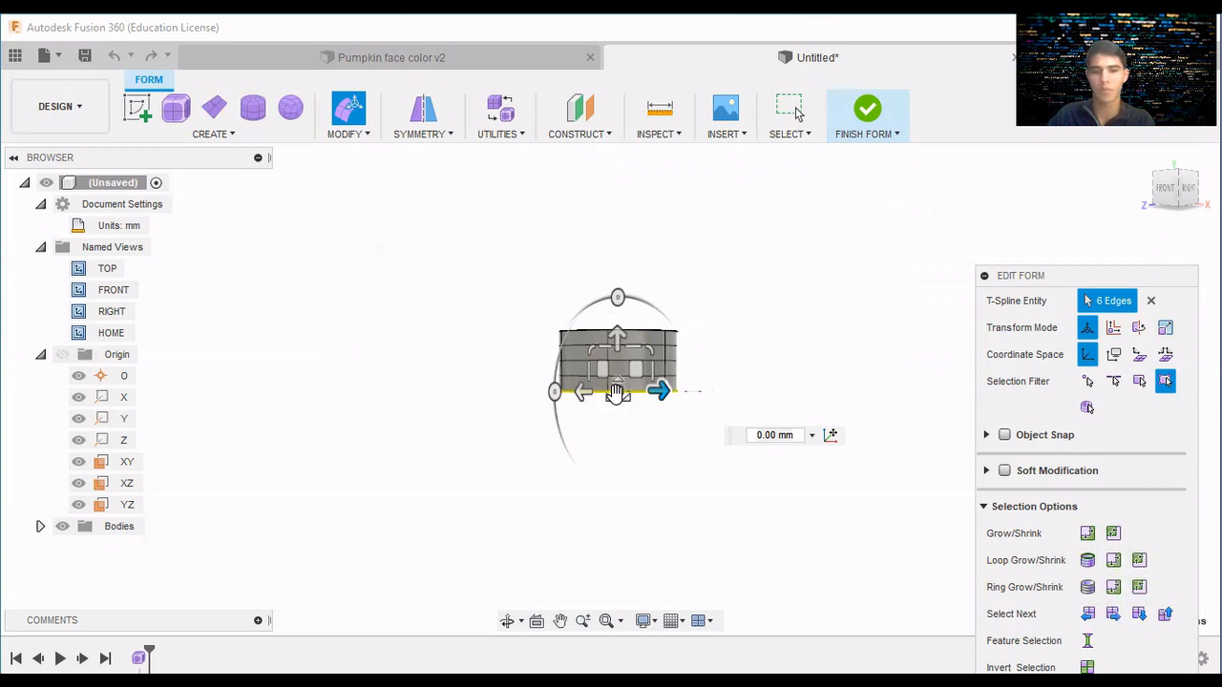
left_click_drag(617, 392, 620, 394)
left_click_drag(728, 400, 773, 403)
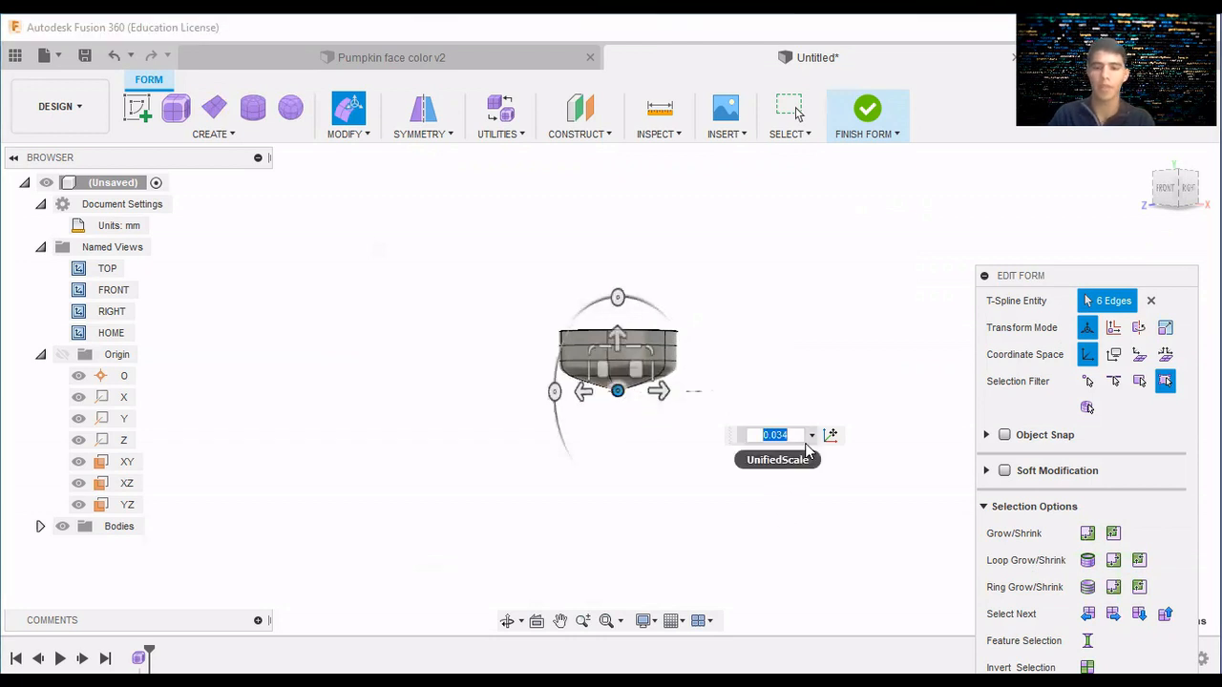
type("0")
key("Return")
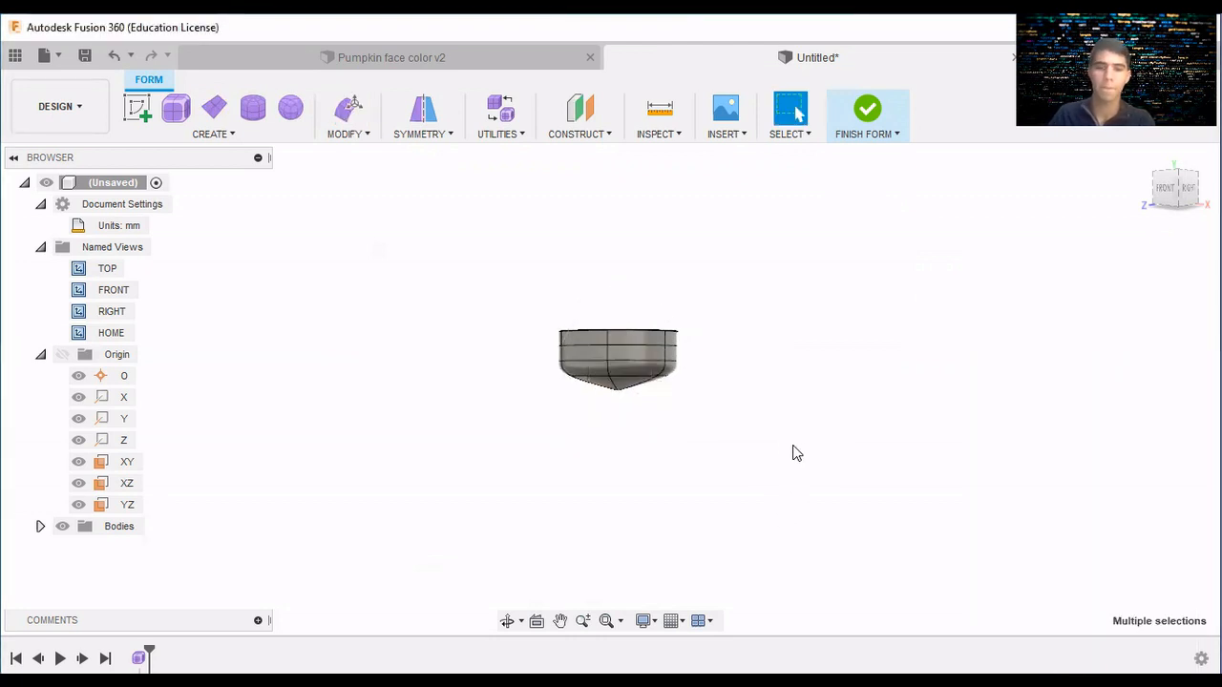
Select the edge loop just above the bottom tip, grow the ring selection, and scale the edges uniformly to 1.50 with Edit Form.
left_click(622, 381)
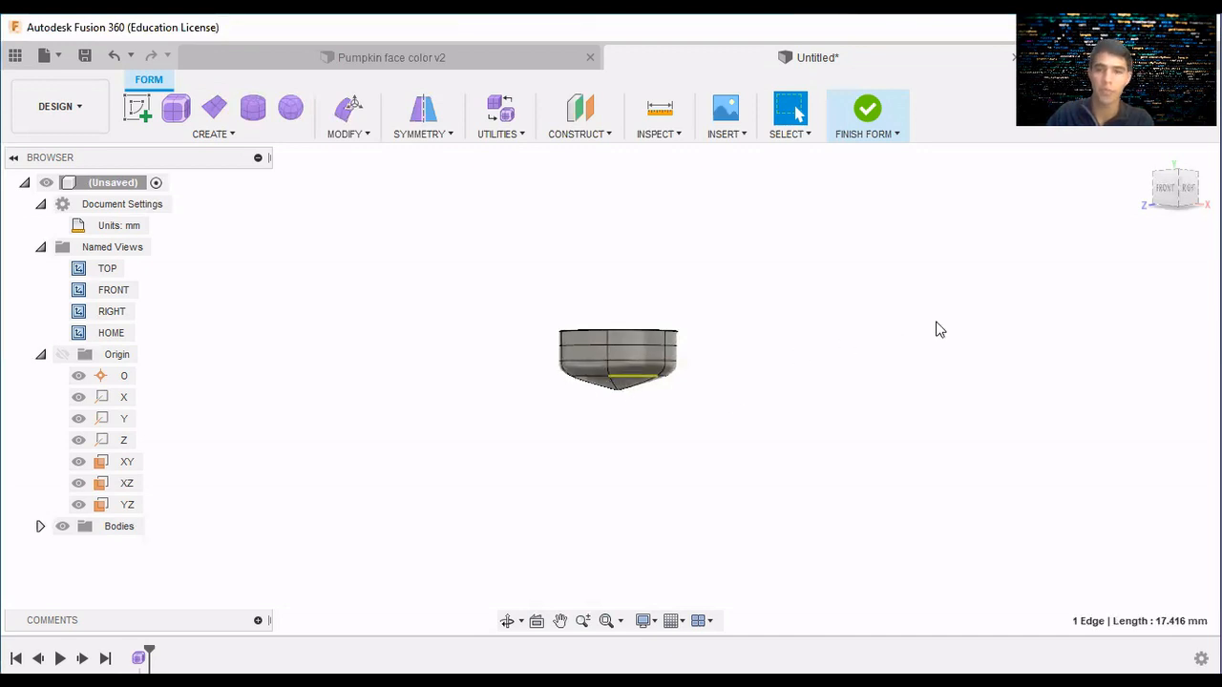
scroll(688, 390, "up", 4)
scroll(541, 409, "up", 3)
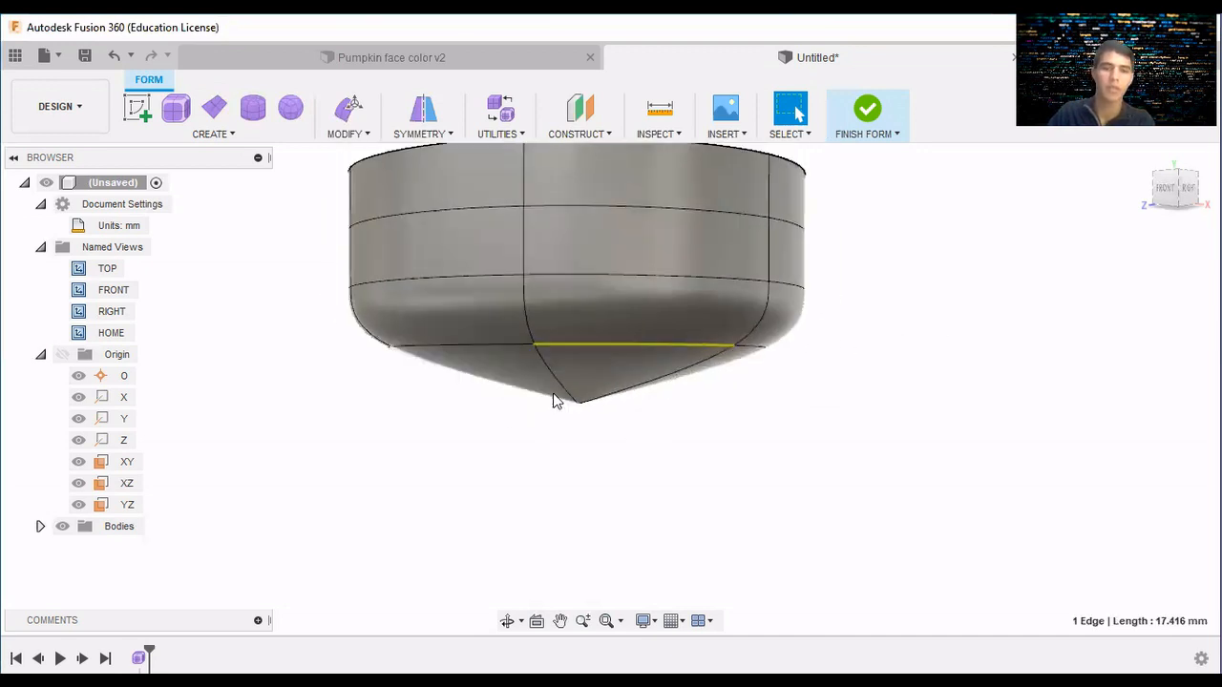
scroll(494, 335, "down", 4)
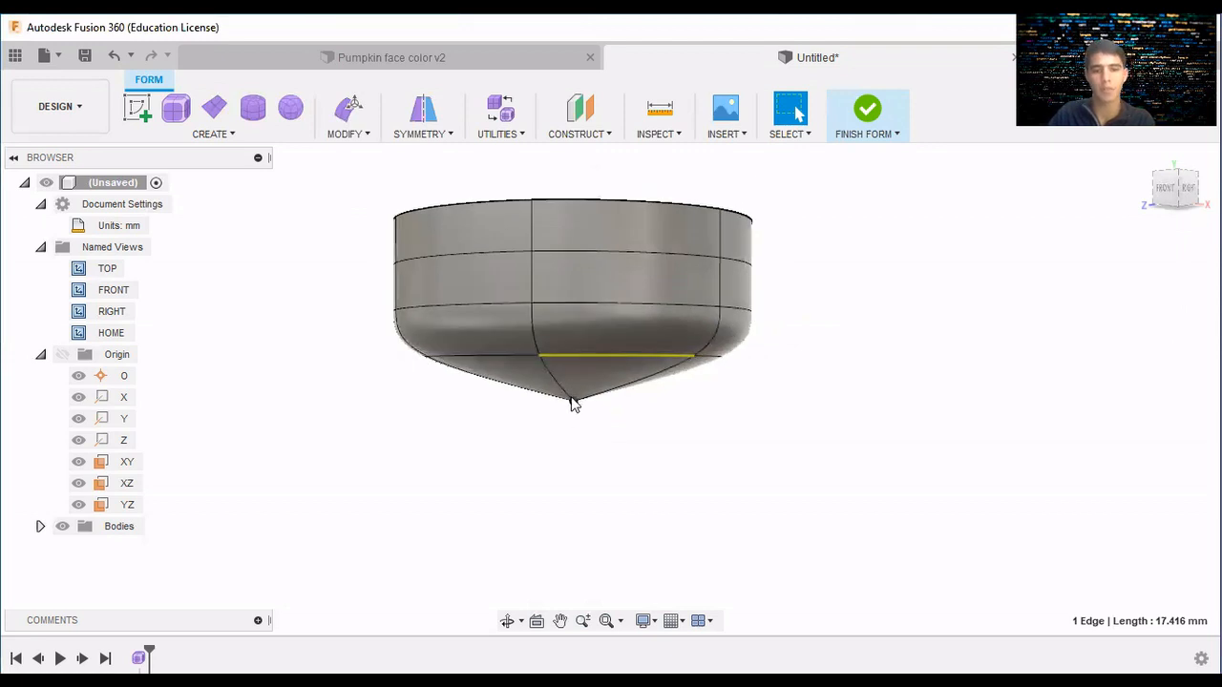
left_click_drag(390, 346, 740, 373)
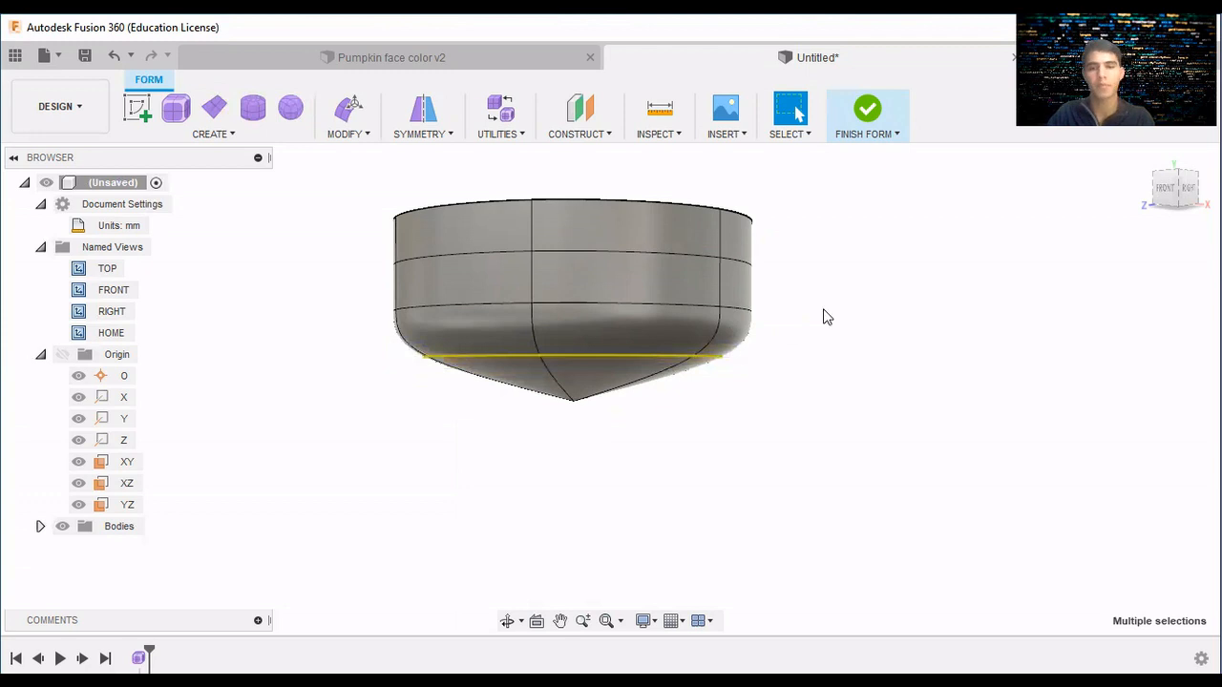
left_click(344, 135)
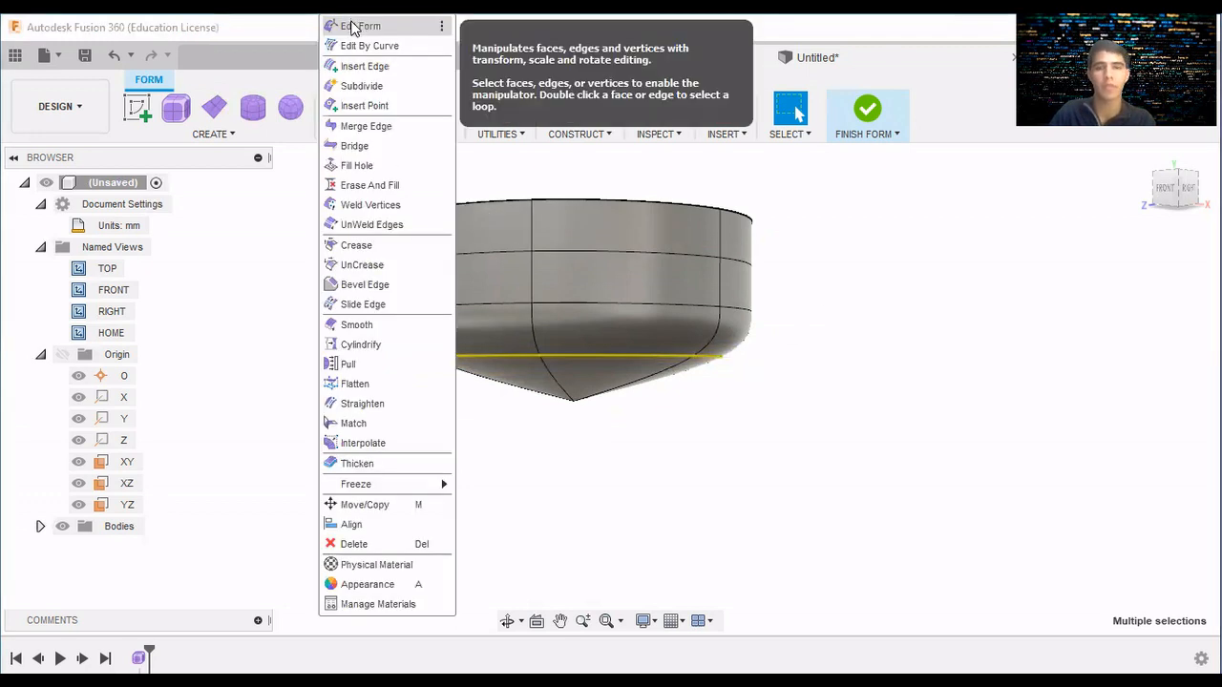
left_click(350, 26)
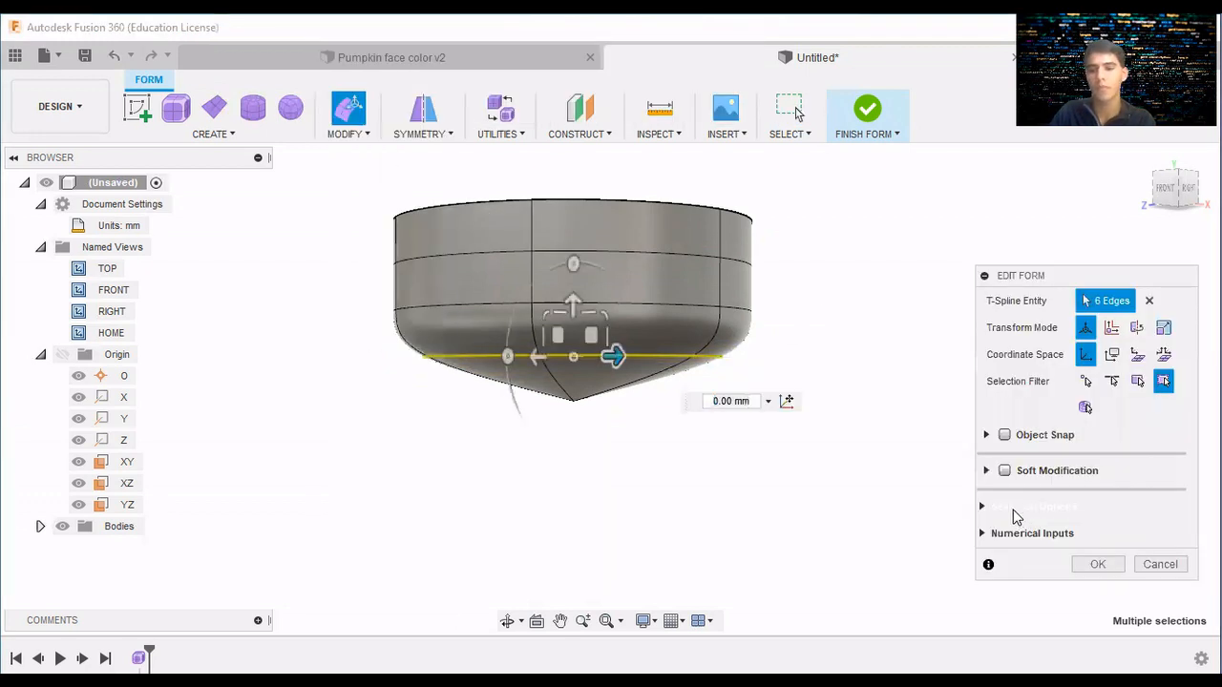
left_click(1023, 504)
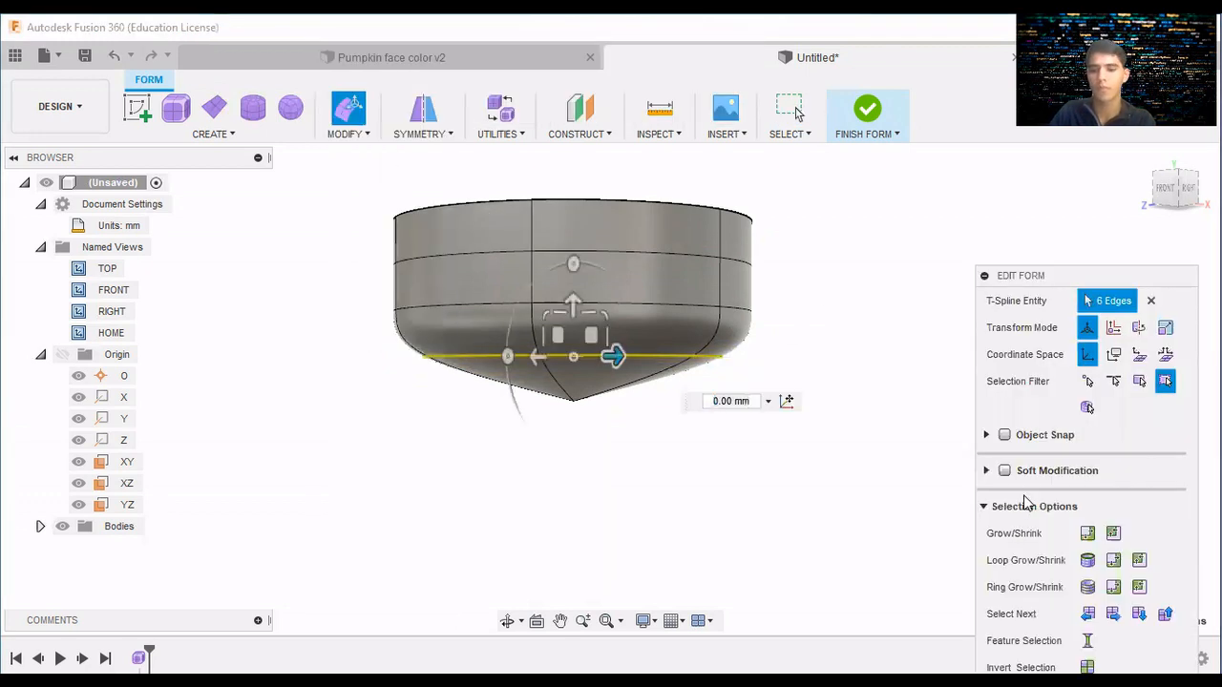
left_click(1113, 587)
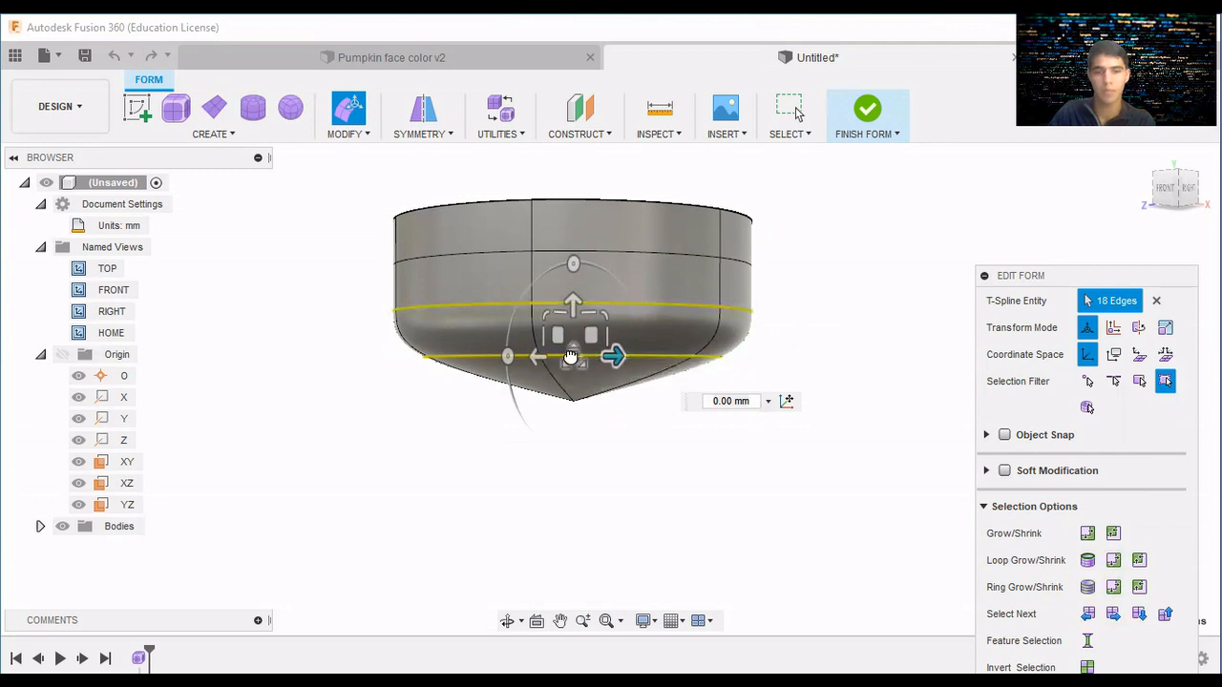
left_click_drag(570, 357, 598, 359)
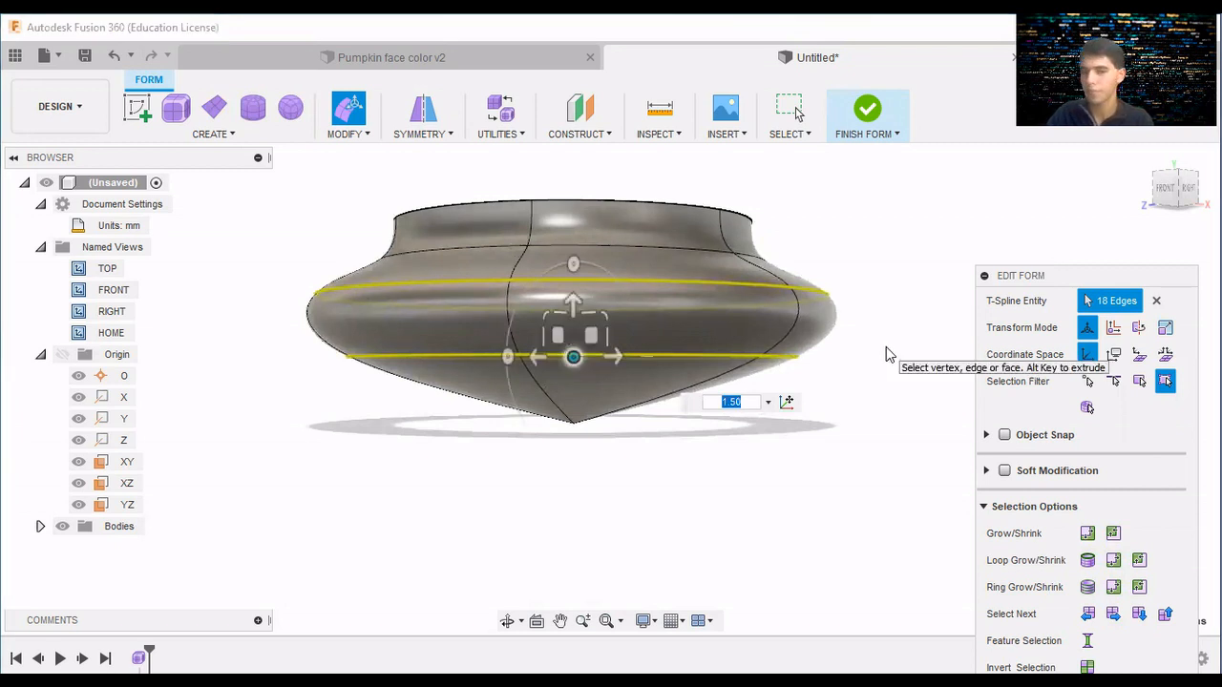
Select the edges of the loop below the open rim, grow the loop selection, and scale them uniformly to 1.5.
scroll(886, 354, "down", 1)
scroll(886, 354, "up", 2)
scroll(886, 354, "down", 2)
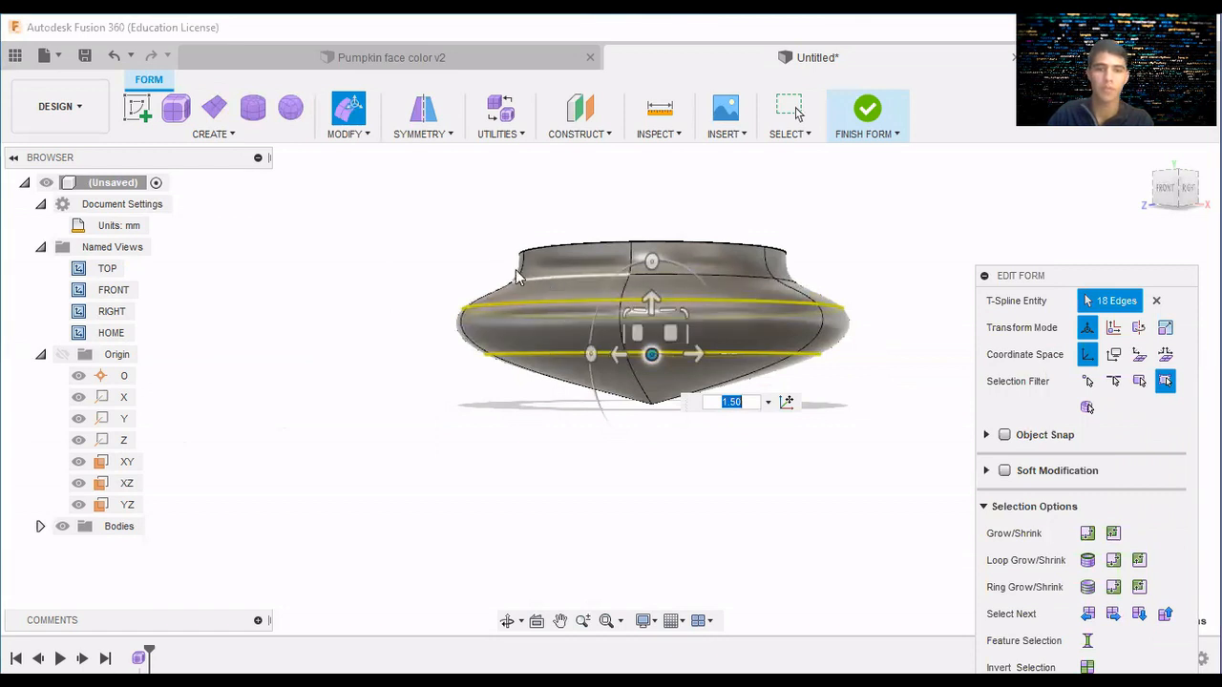
left_click_drag(480, 257, 838, 288)
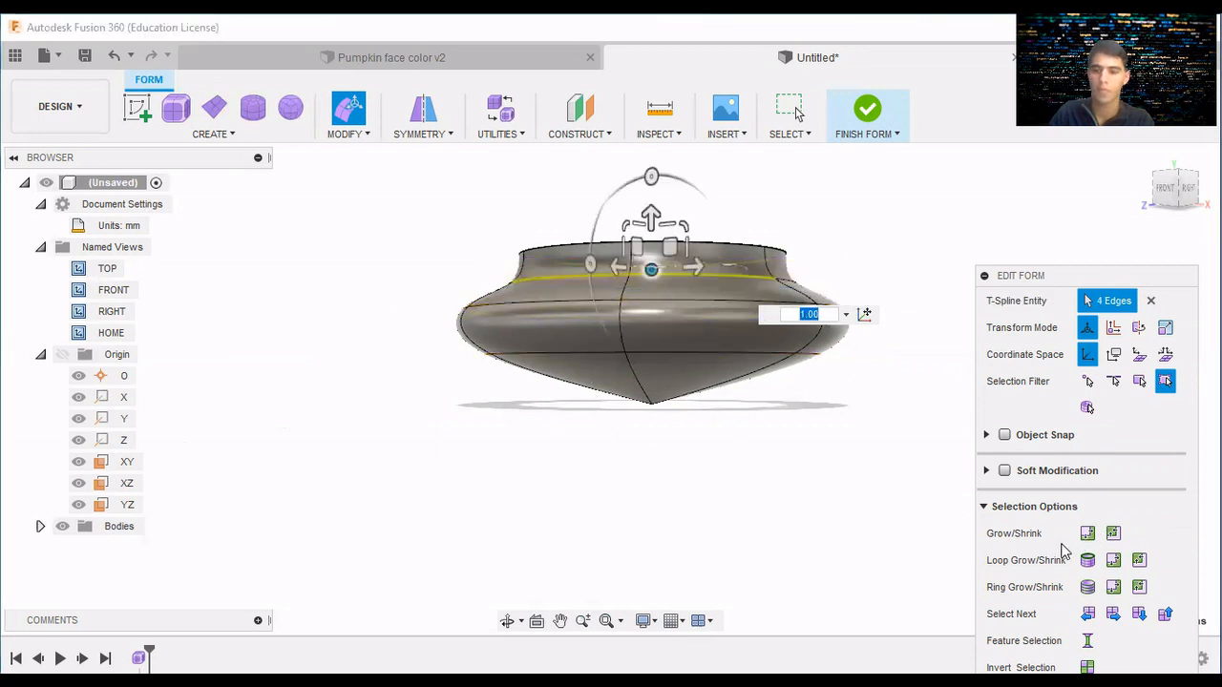
left_click(1114, 567)
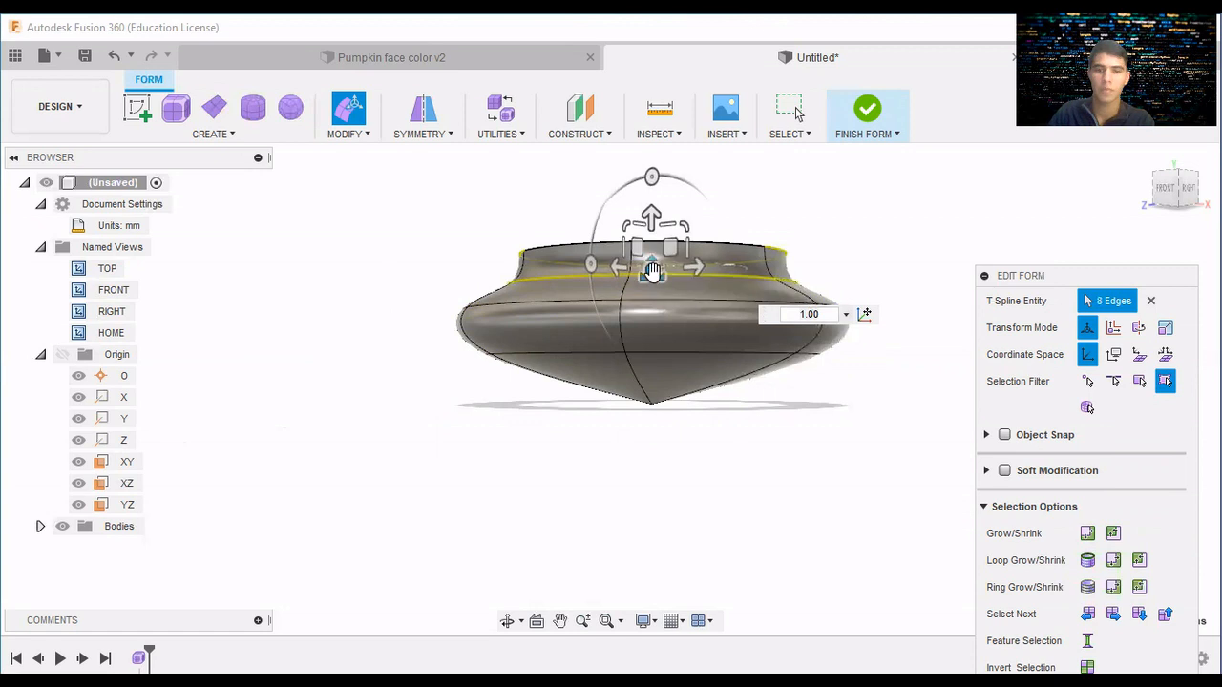
mouse_move(652, 272)
left_mouse_down()
mouse_move(673, 276)
mouse_move(663, 268)
left_mouse_up()
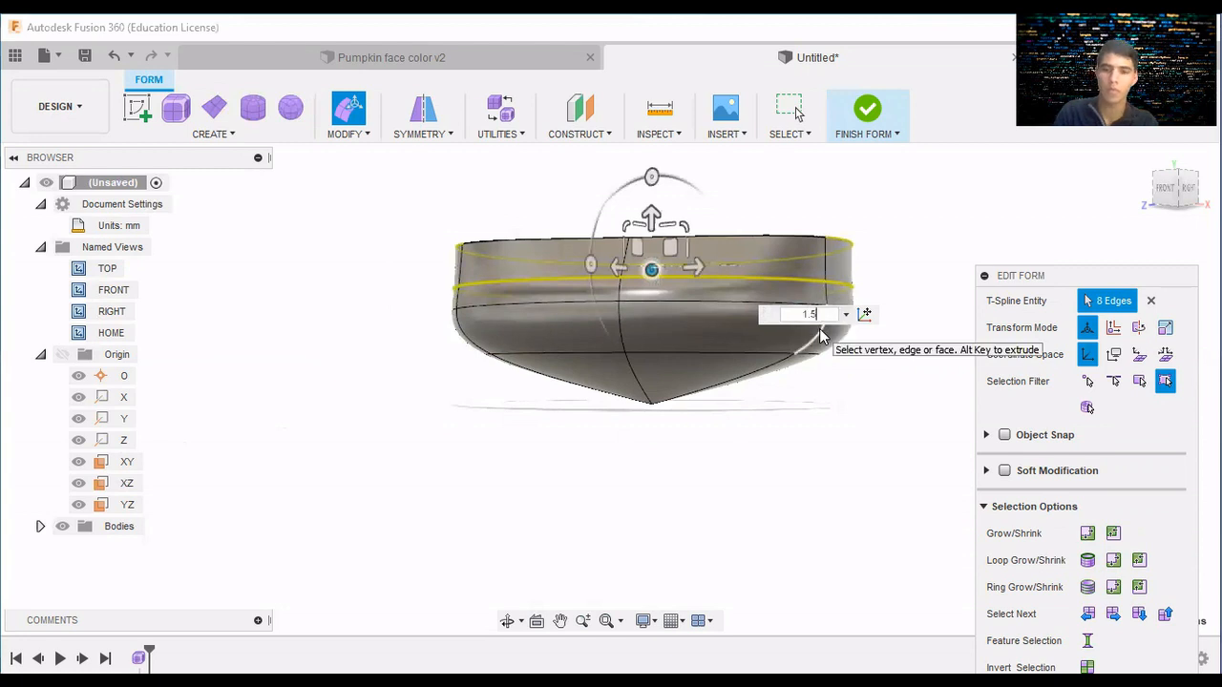
key("Return")
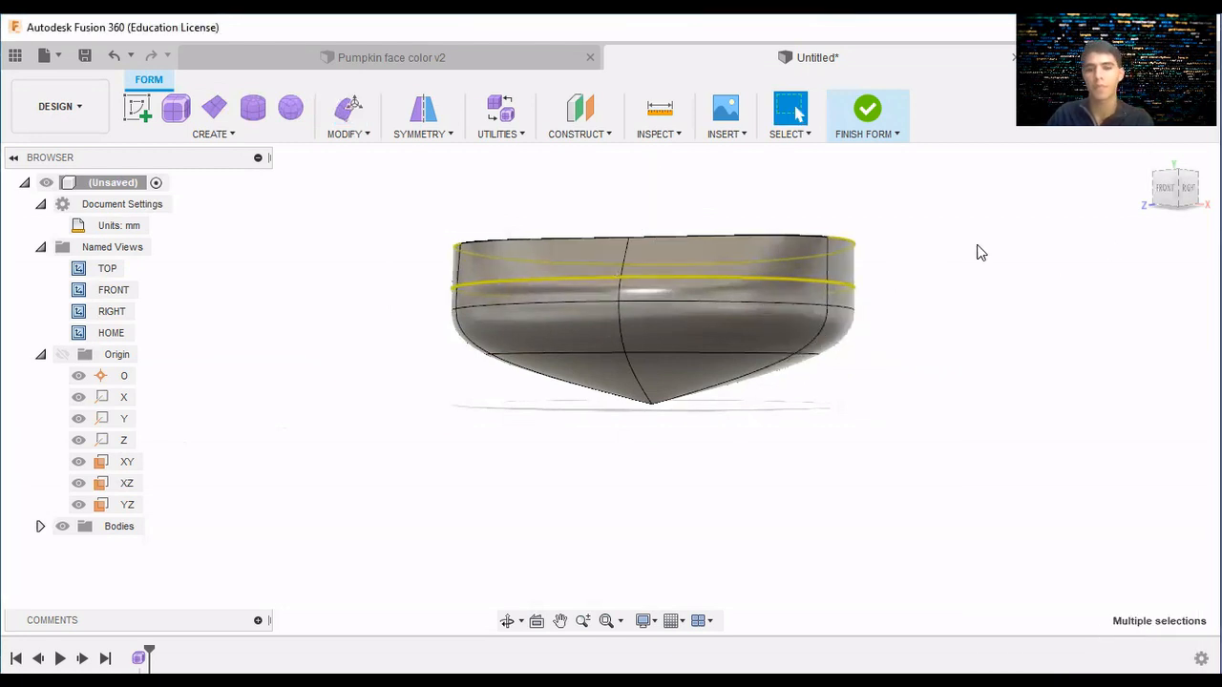
left_click_drag(1174, 185, 1184, 193)
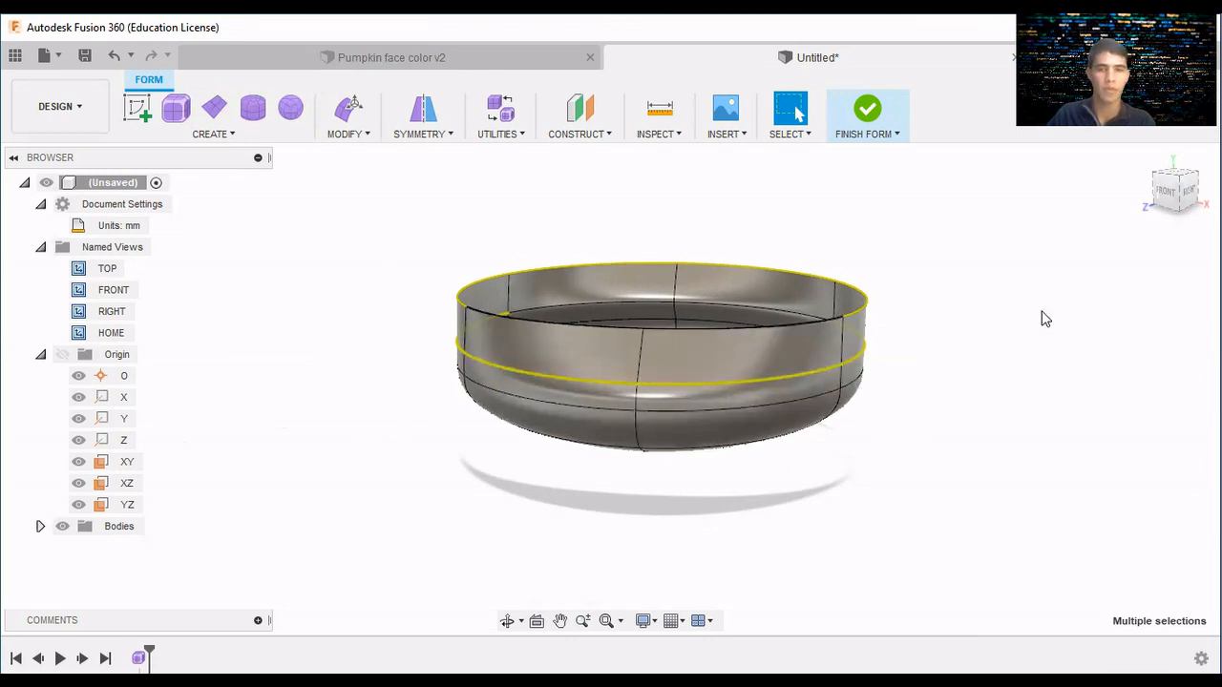
Clear the edge selection and delete the existing T-Spline body, Body1, from the form.
mouse_move(1161, 196)
left_mouse_down()
mouse_move(1155, 169)
mouse_move(1159, 182)
left_mouse_up()
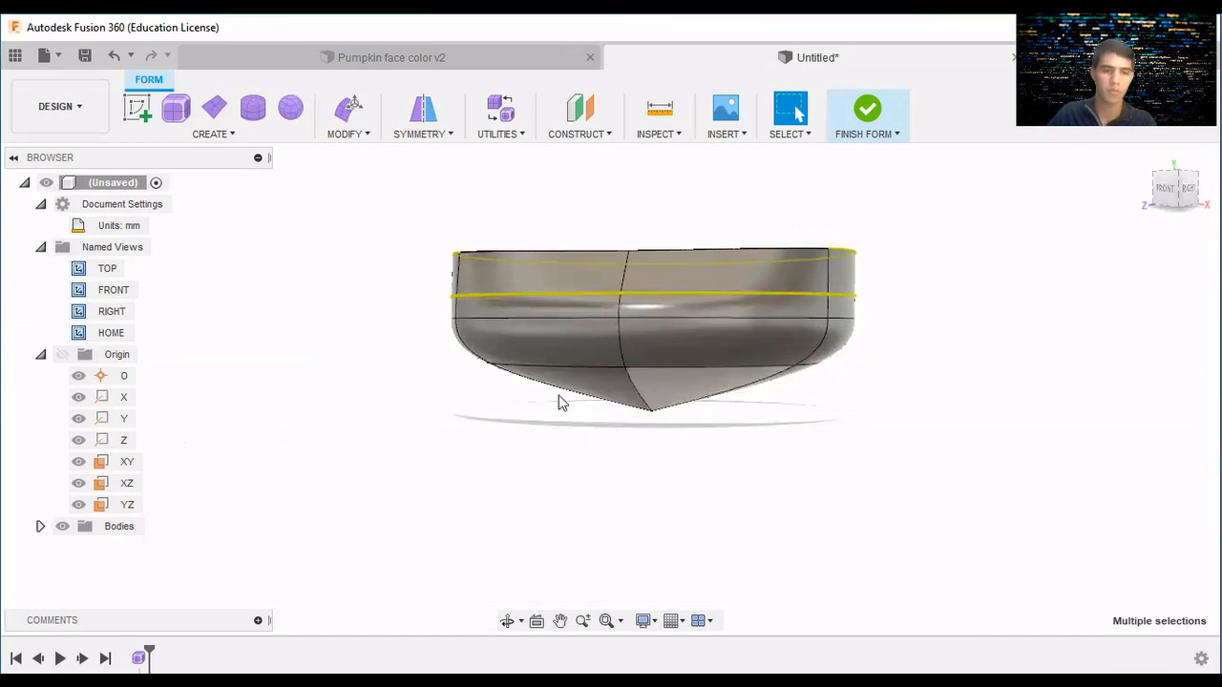
right_click(770, 310)
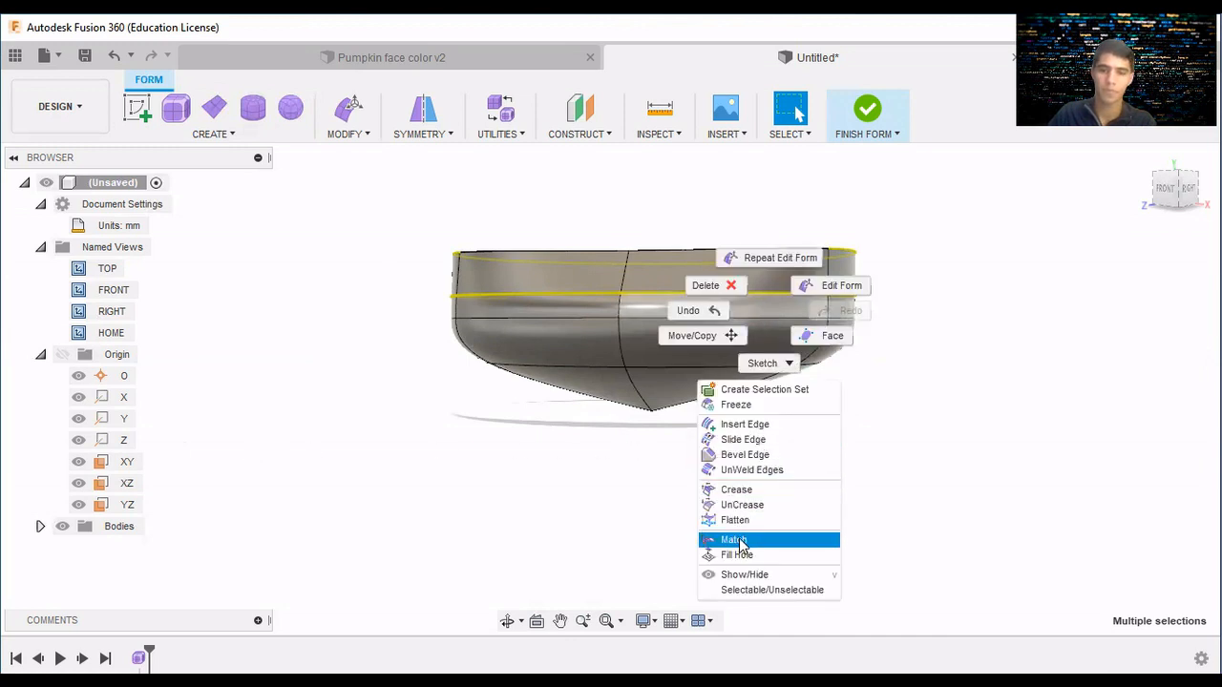
left_click(267, 448)
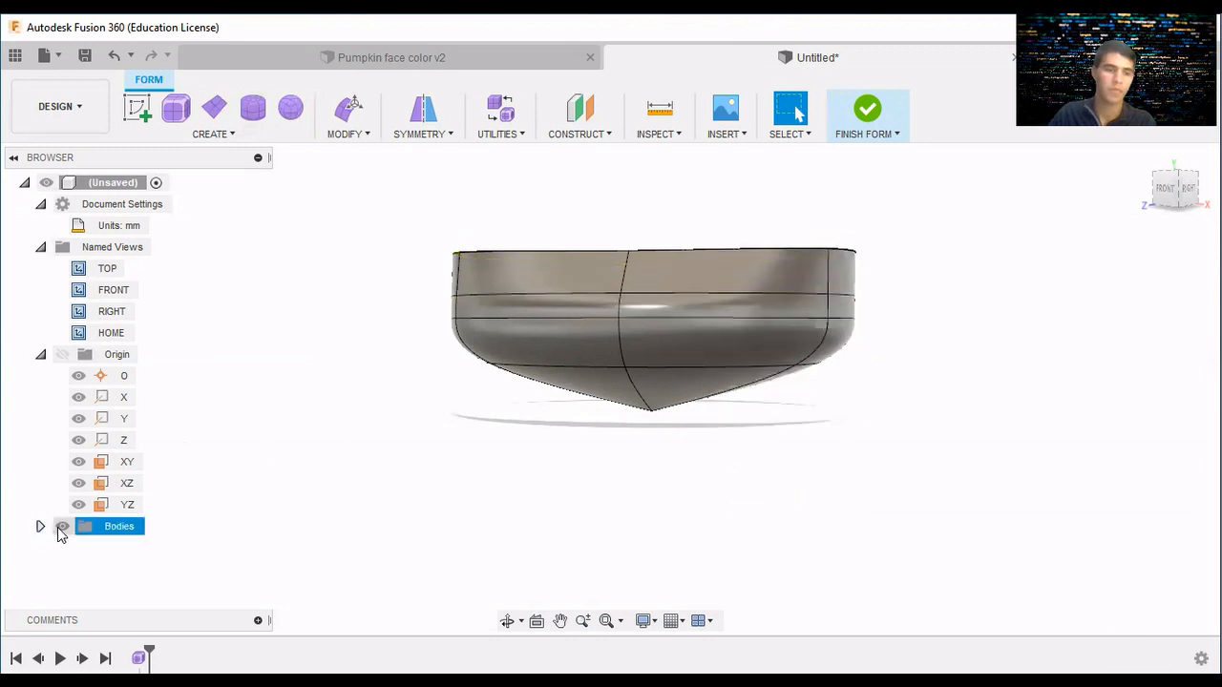
left_click(40, 526)
left_click(99, 551)
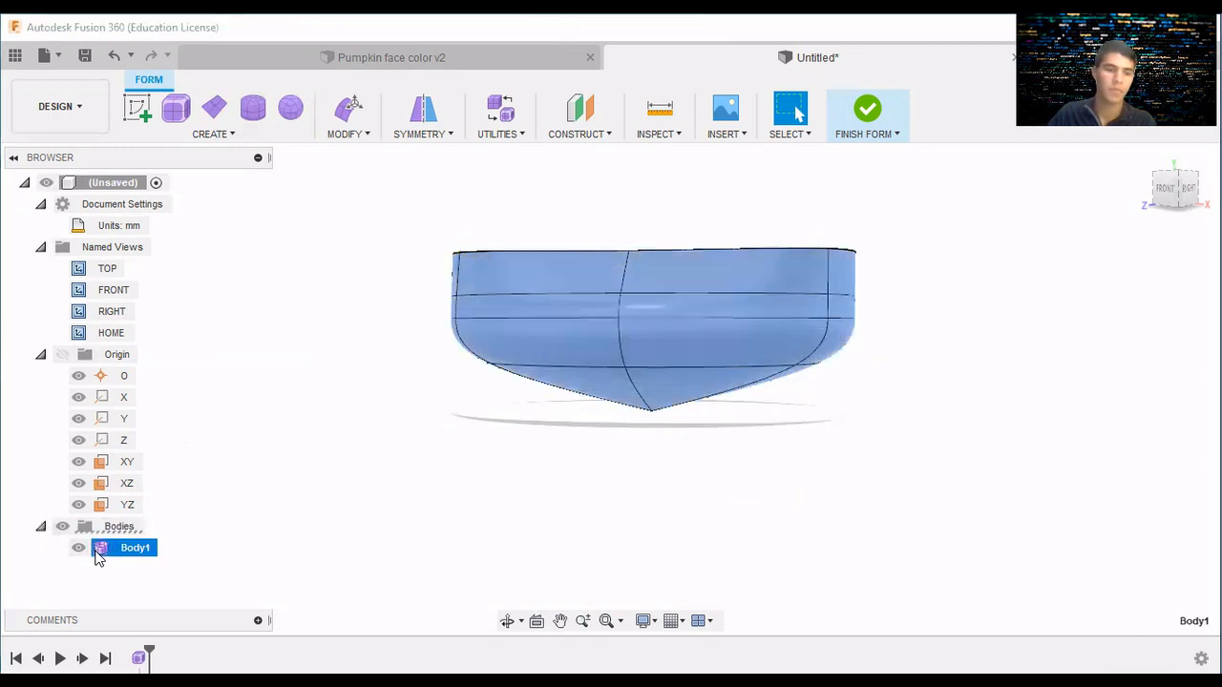
right_click(103, 552)
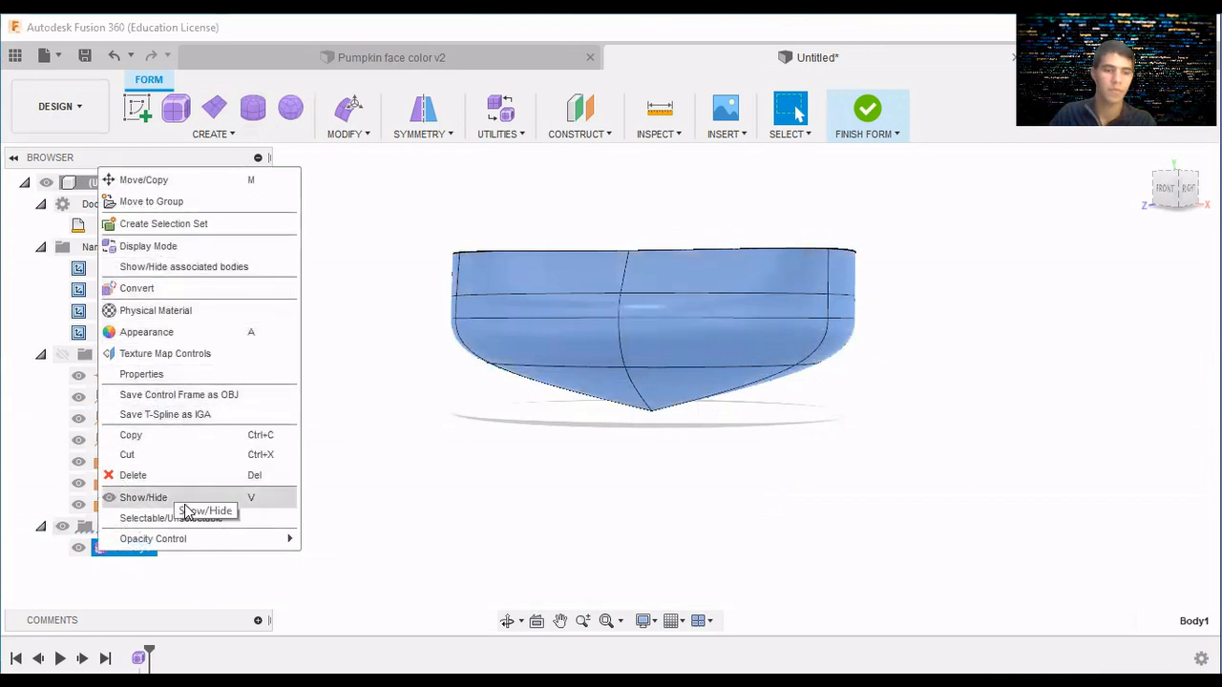
left_click(379, 434)
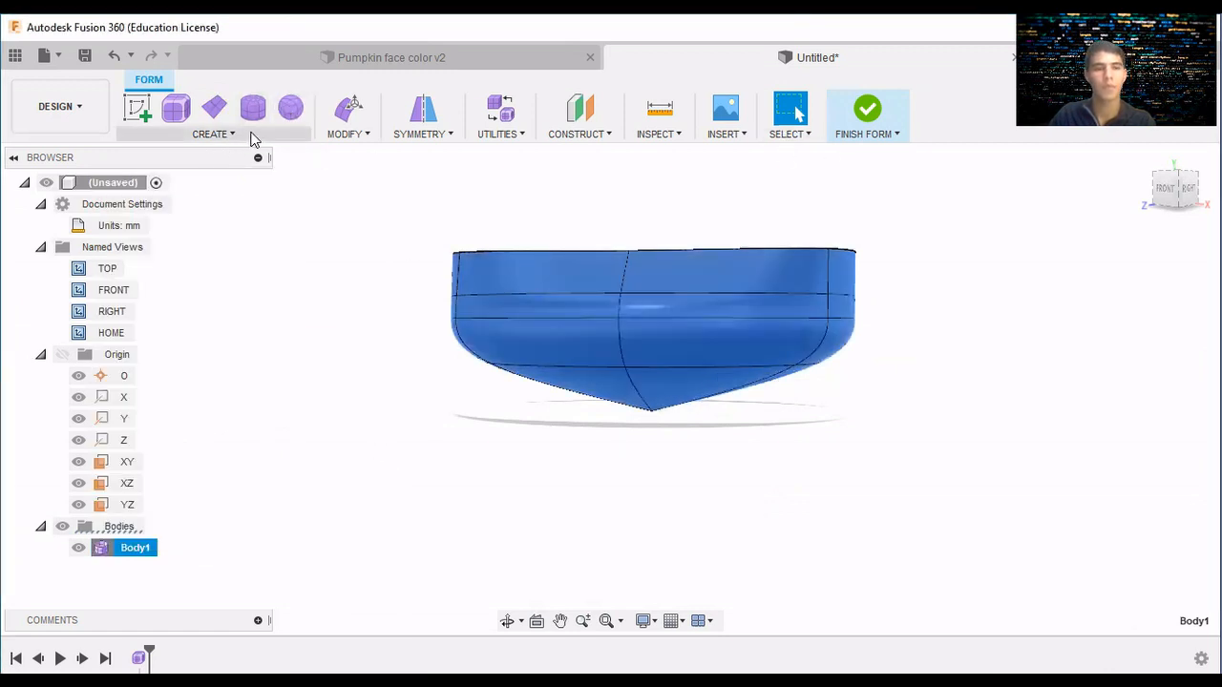
right_click(102, 560)
left_click(156, 482)
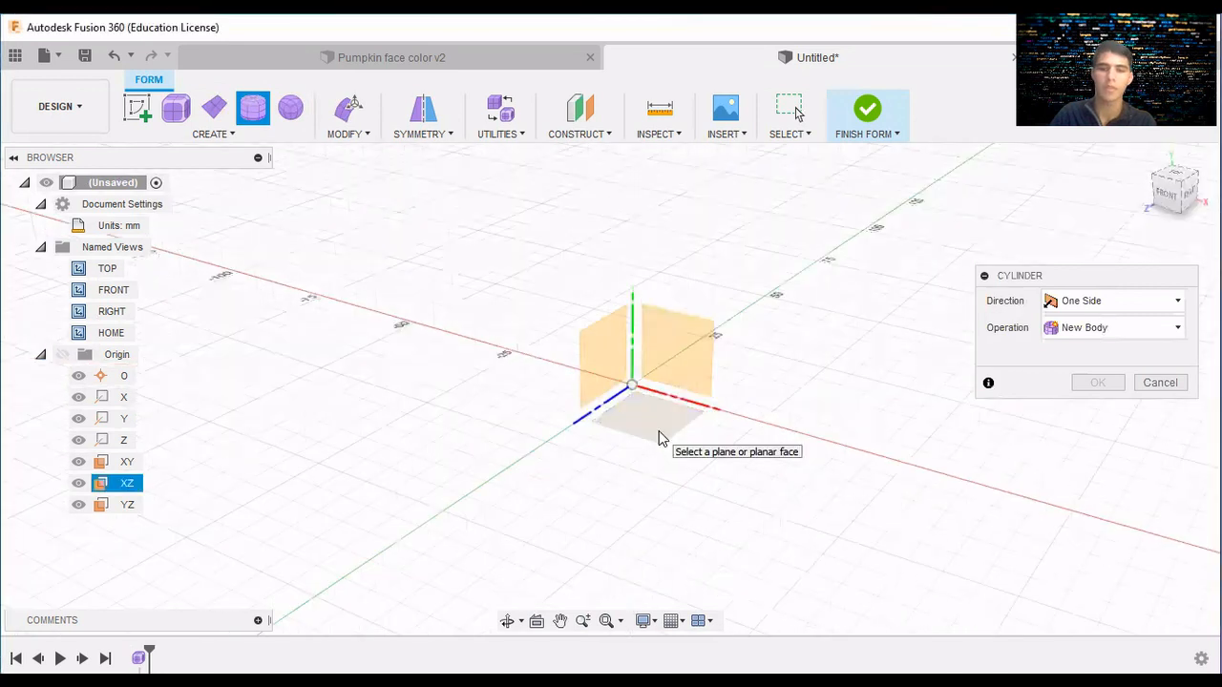
Create a new T-Spline cylinder on the XZ plane, 20 mm in diameter and 10 mm high, with 6 diameter faces and 6 height faces.
left_click(658, 430)
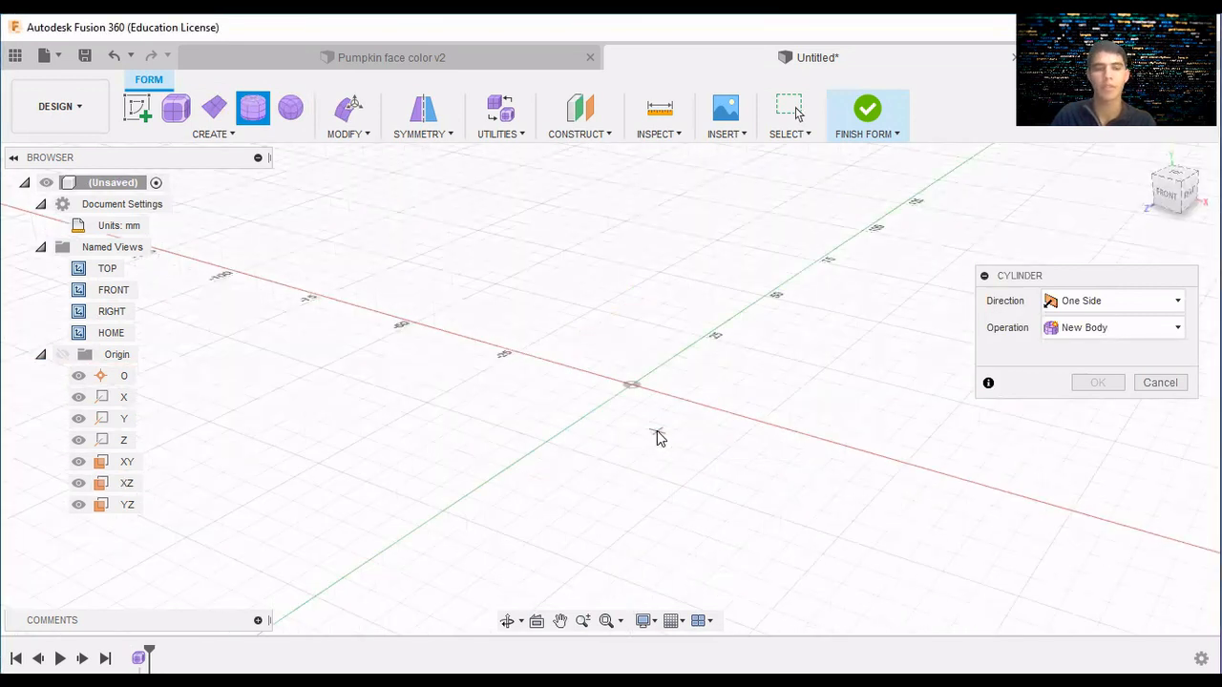
left_click(662, 436)
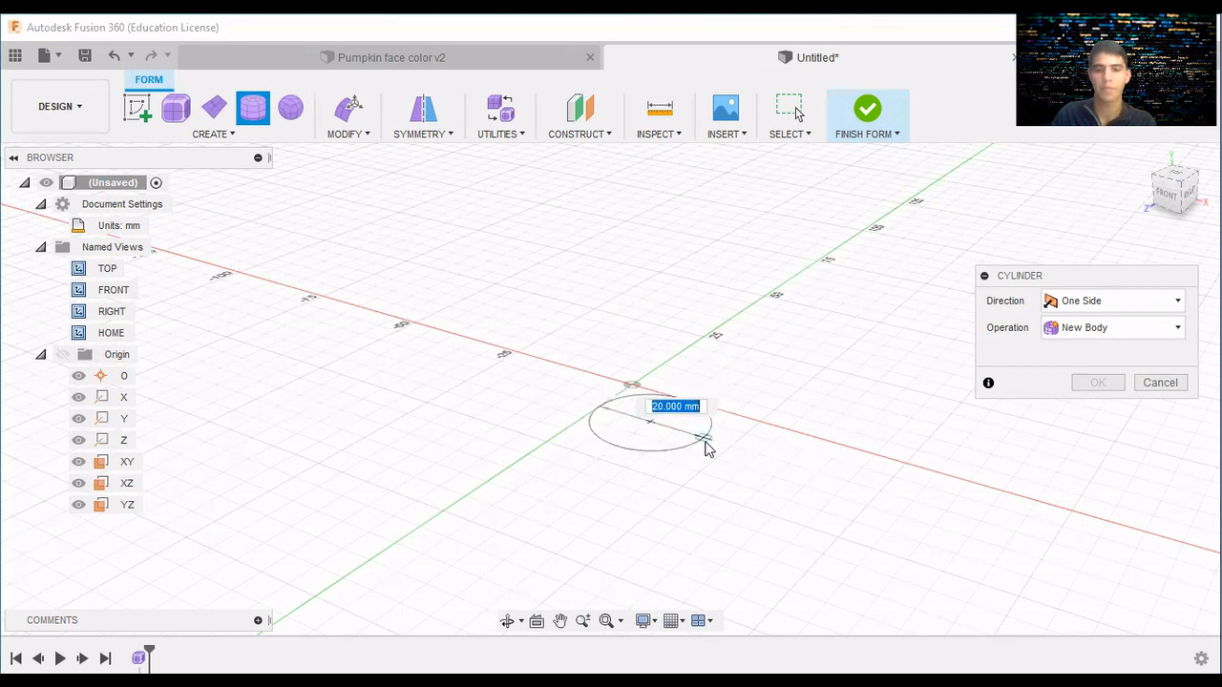
left_click(705, 442)
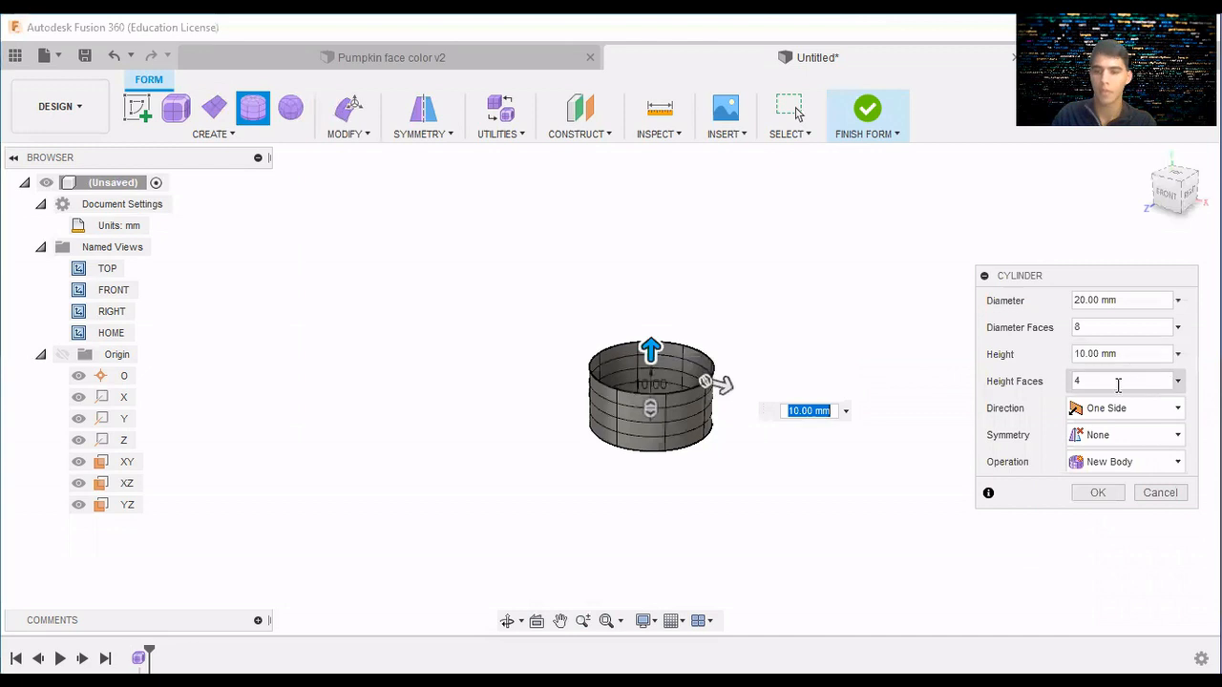
left_click_drag(1118, 384, 1077, 384)
type("6")
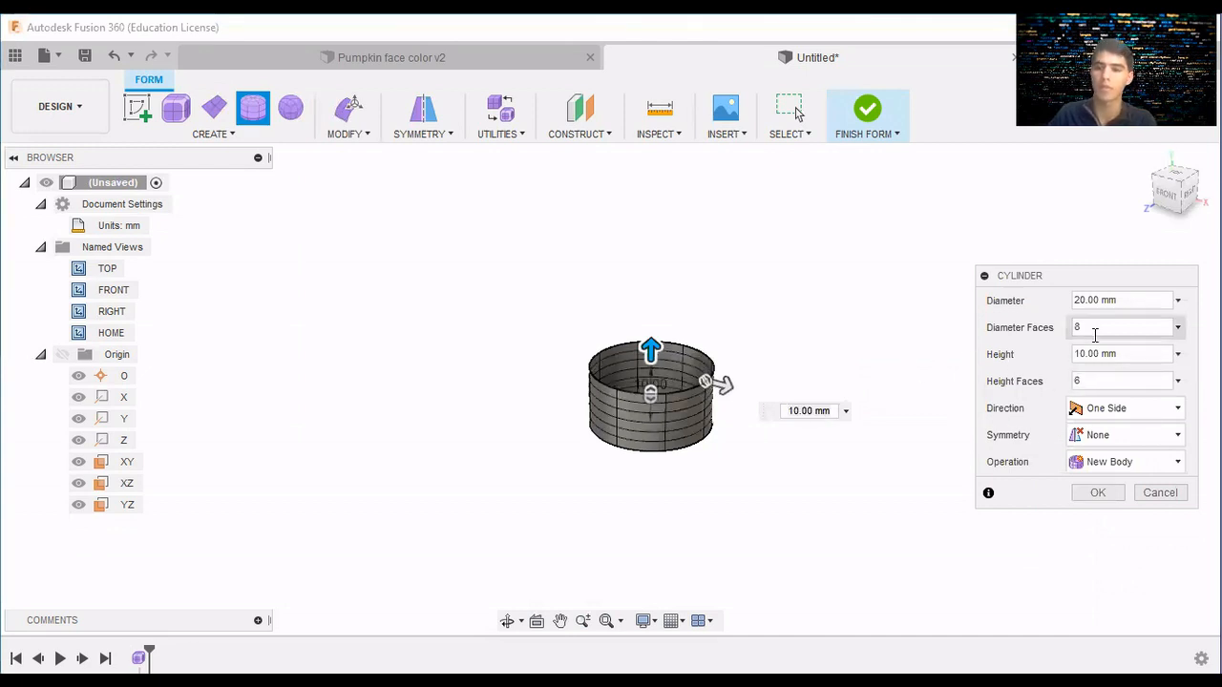
left_click_drag(1100, 334, 1070, 340)
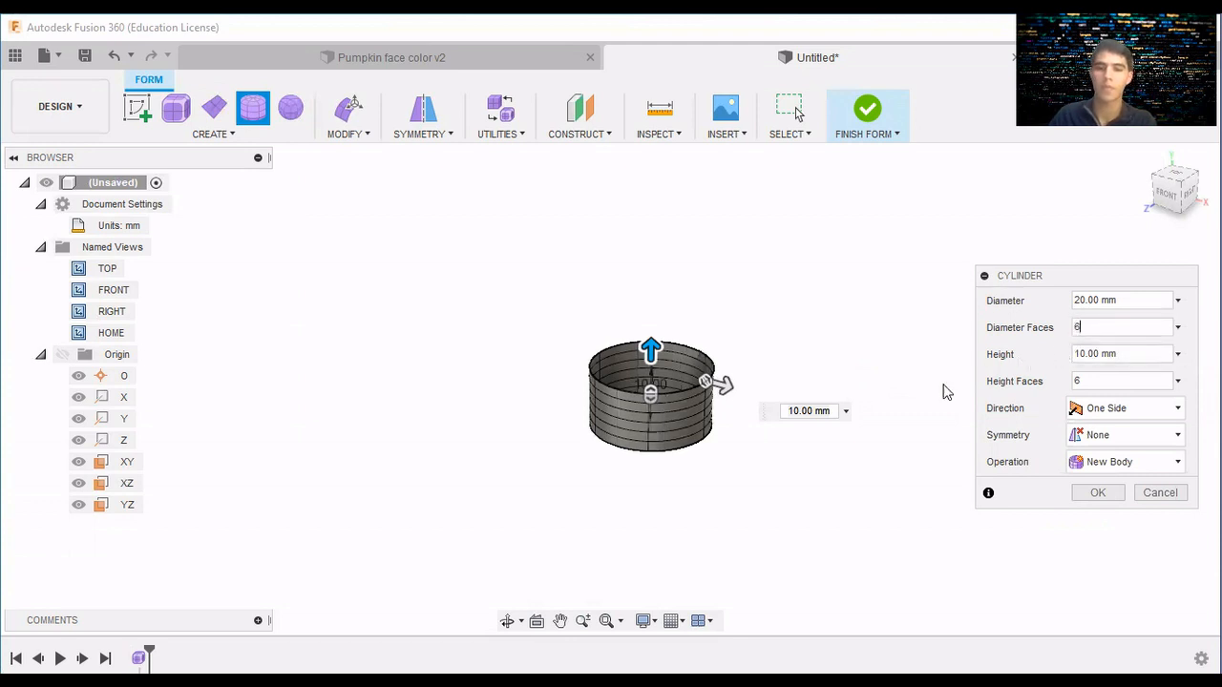
scroll(754, 388, "up", 5)
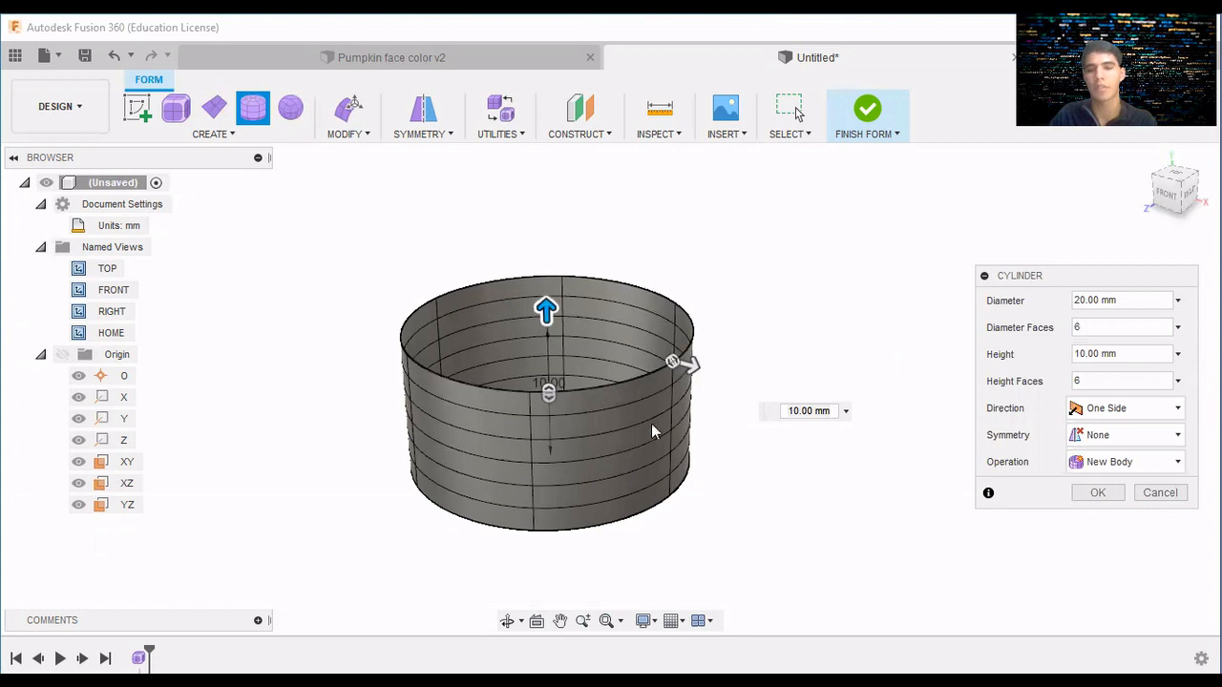
scroll(641, 387, "down", 3)
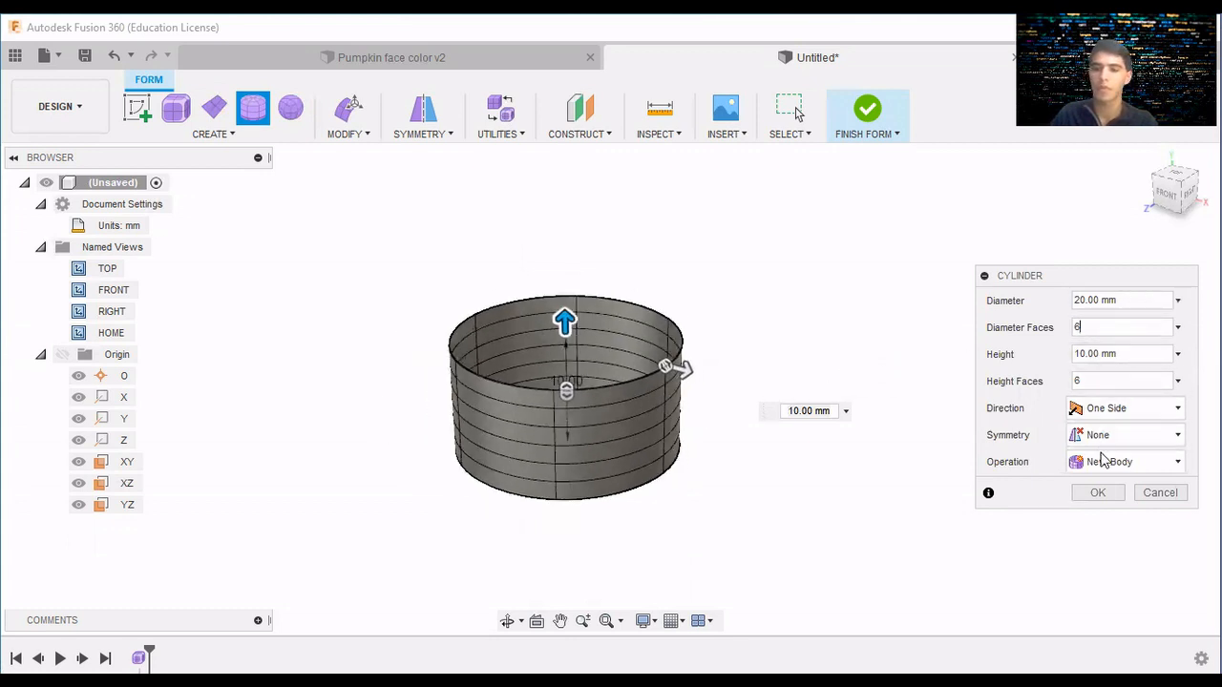
left_click(1108, 493)
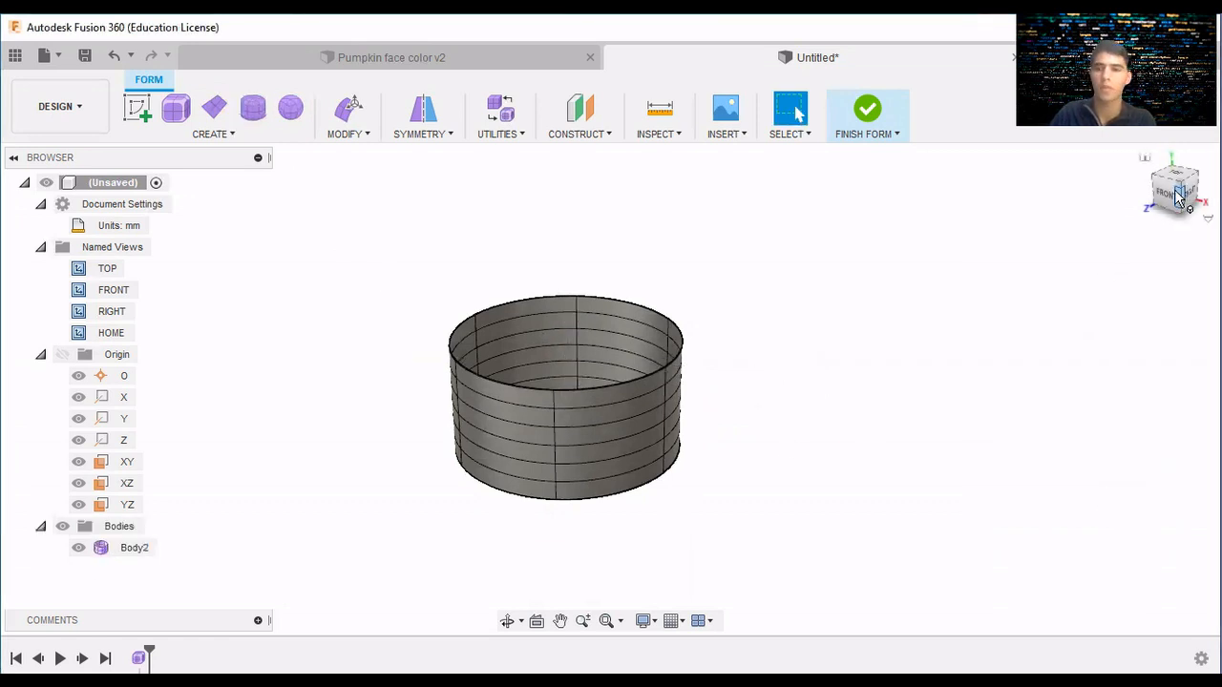
Check that the Select Through selection filter is enabled for the new cylinder.
left_click_drag(1182, 194, 1182, 174)
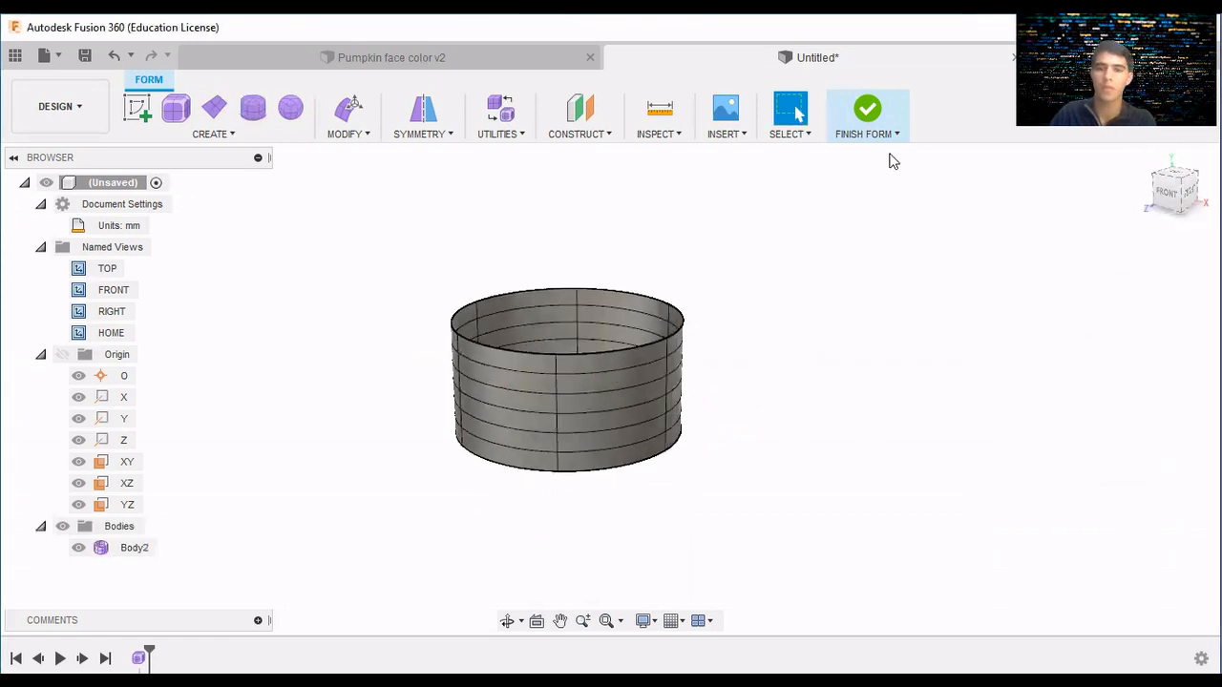
left_click(805, 139)
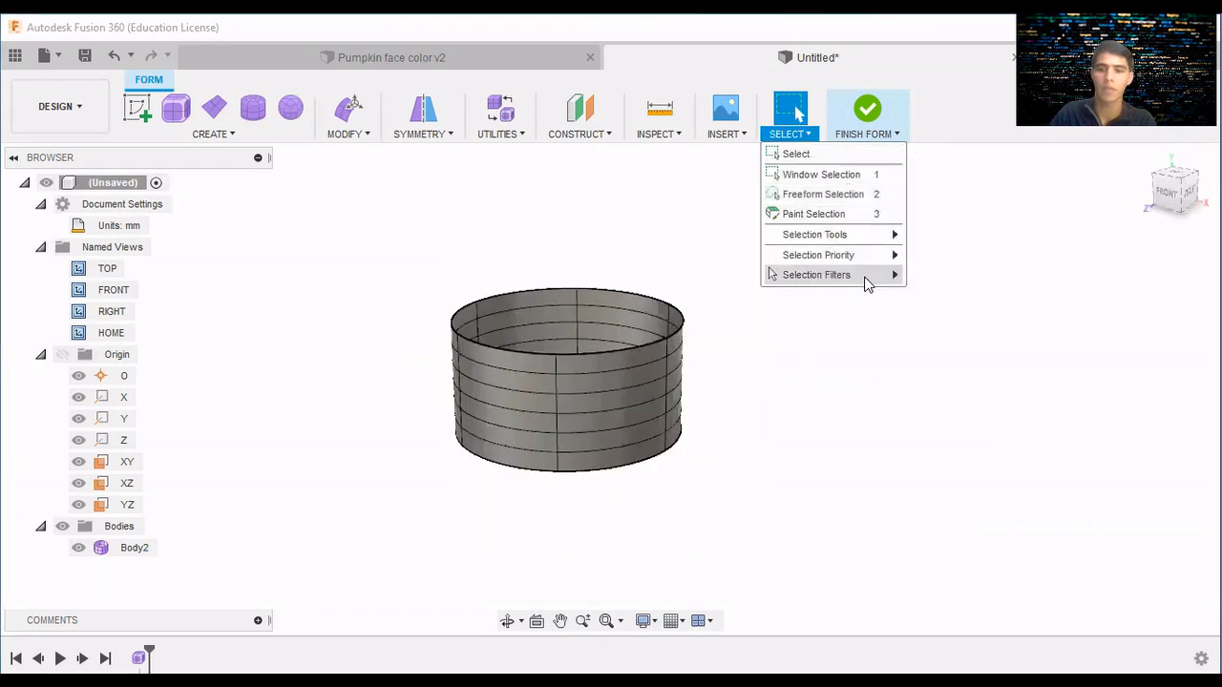
mouse_move(897, 277)
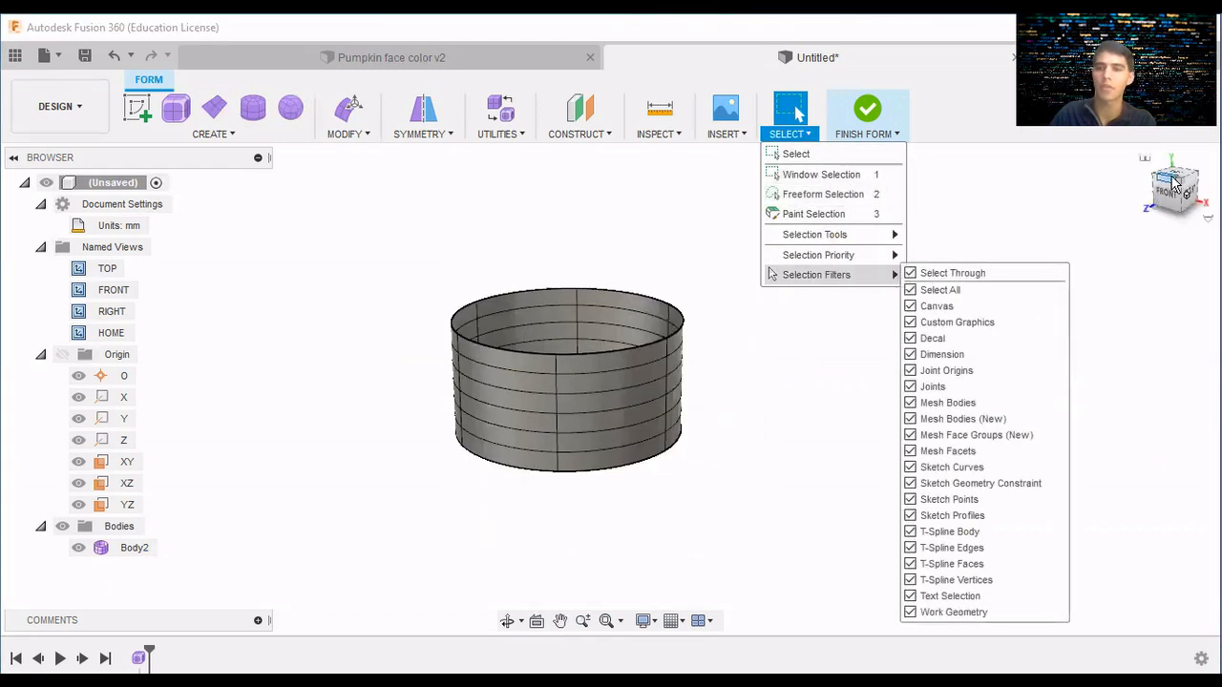
Try to close the cylinder's base by selecting its bottom rim and scaling it uniformly to 0 with Edit Form.
left_click_drag(1184, 188, 1175, 162)
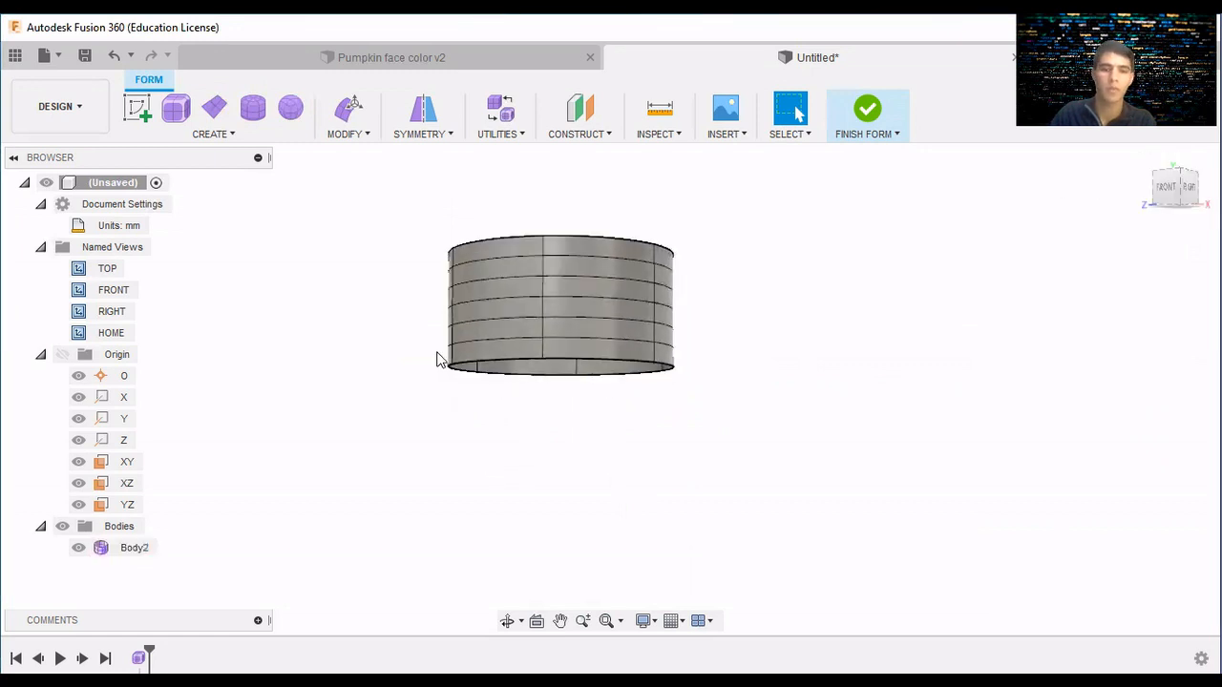
left_click_drag(549, 384, 694, 378)
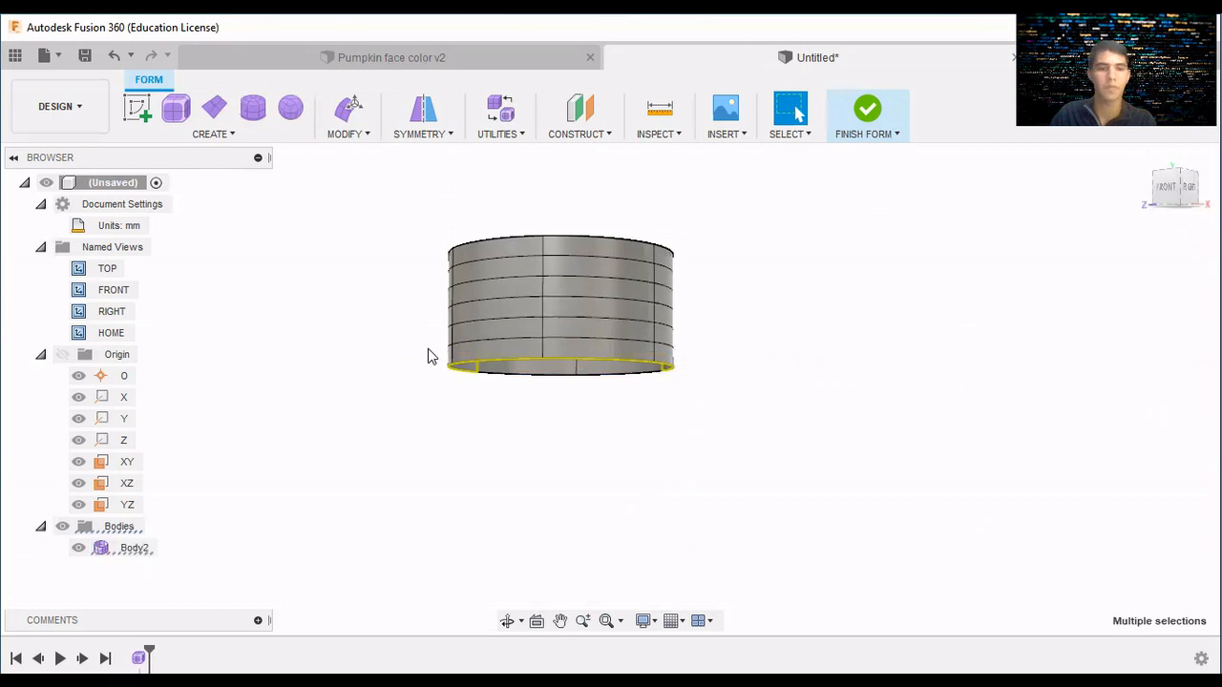
left_click_drag(428, 351, 683, 385)
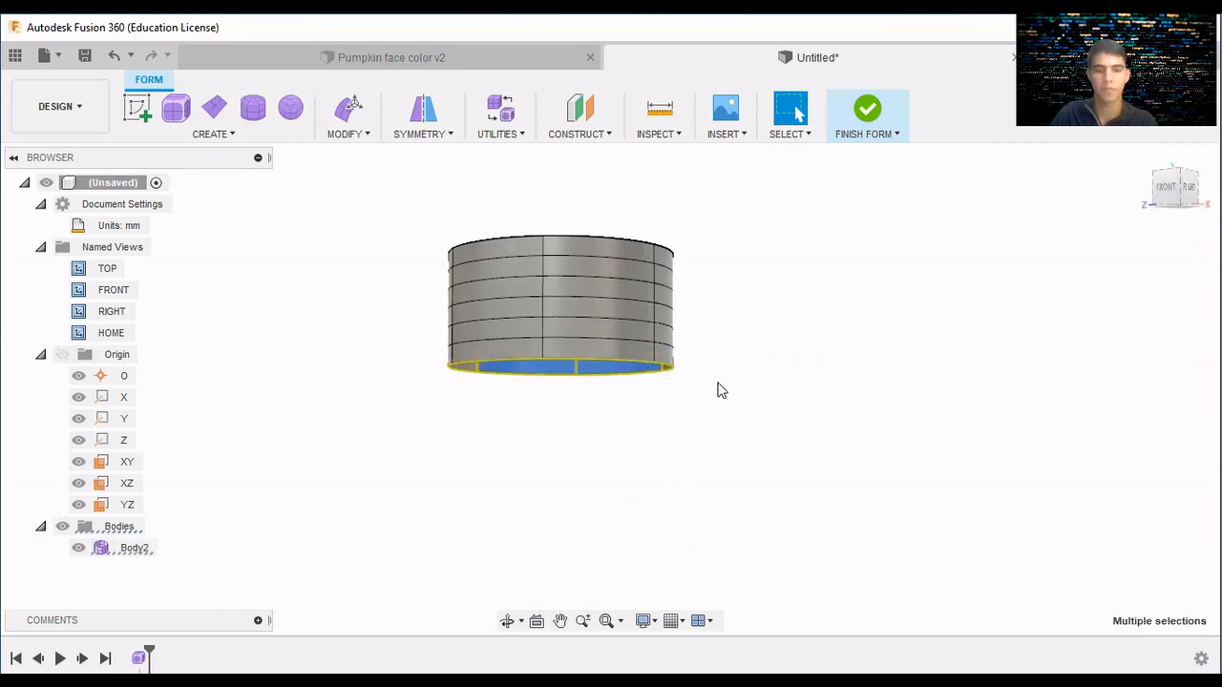
left_click(358, 134)
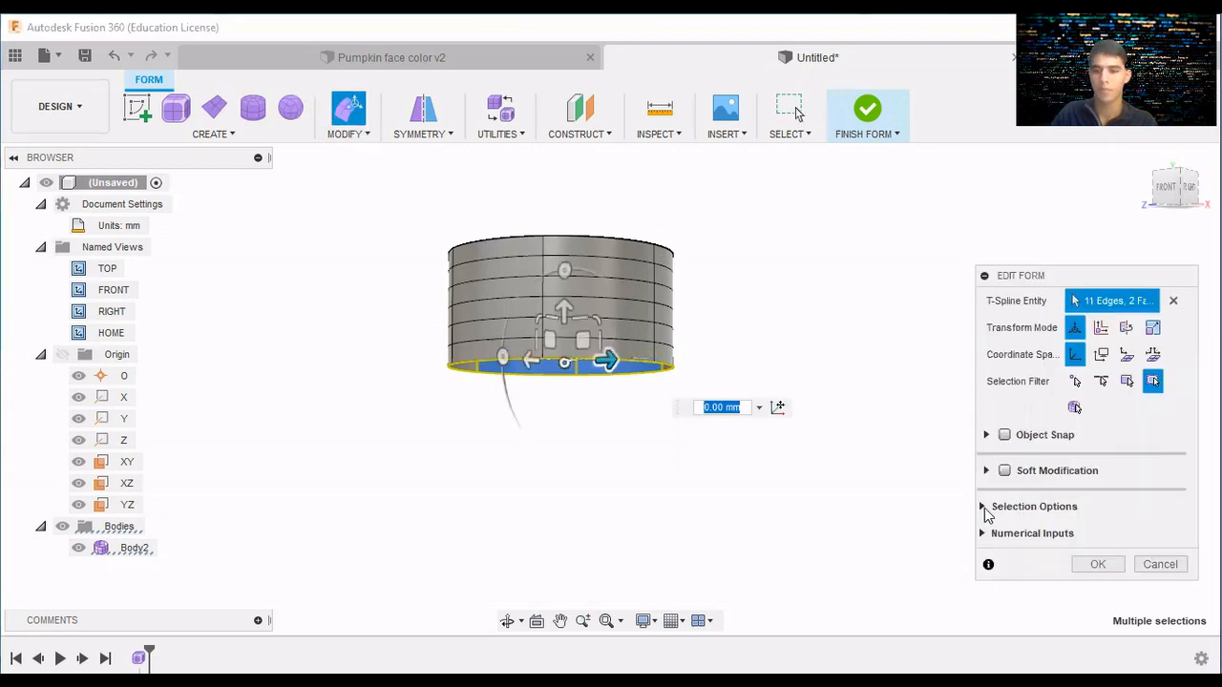
left_click(1058, 516)
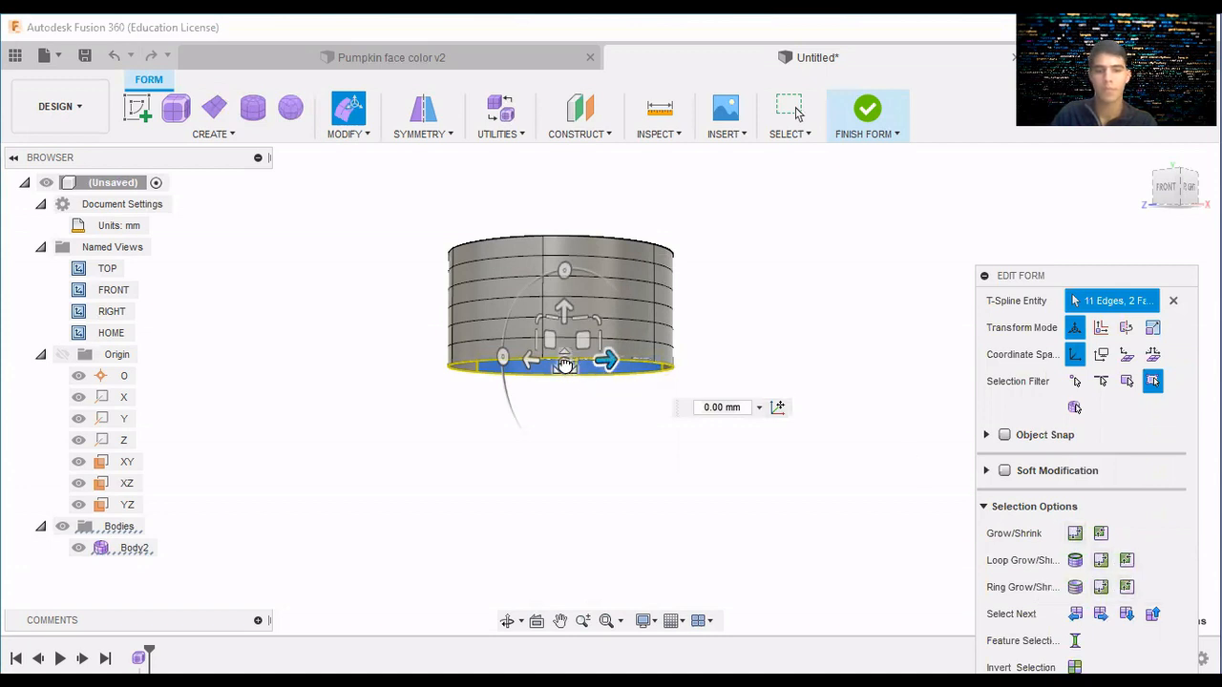
left_click_drag(565, 366, 322, 374)
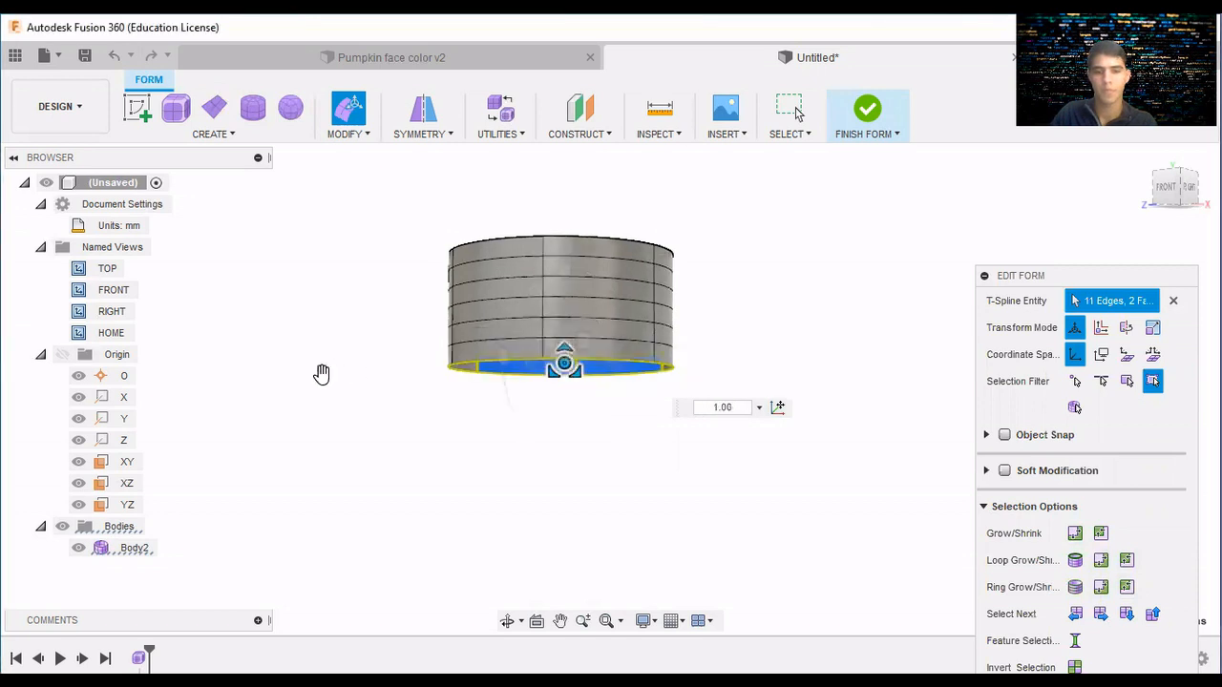
left_click(727, 407)
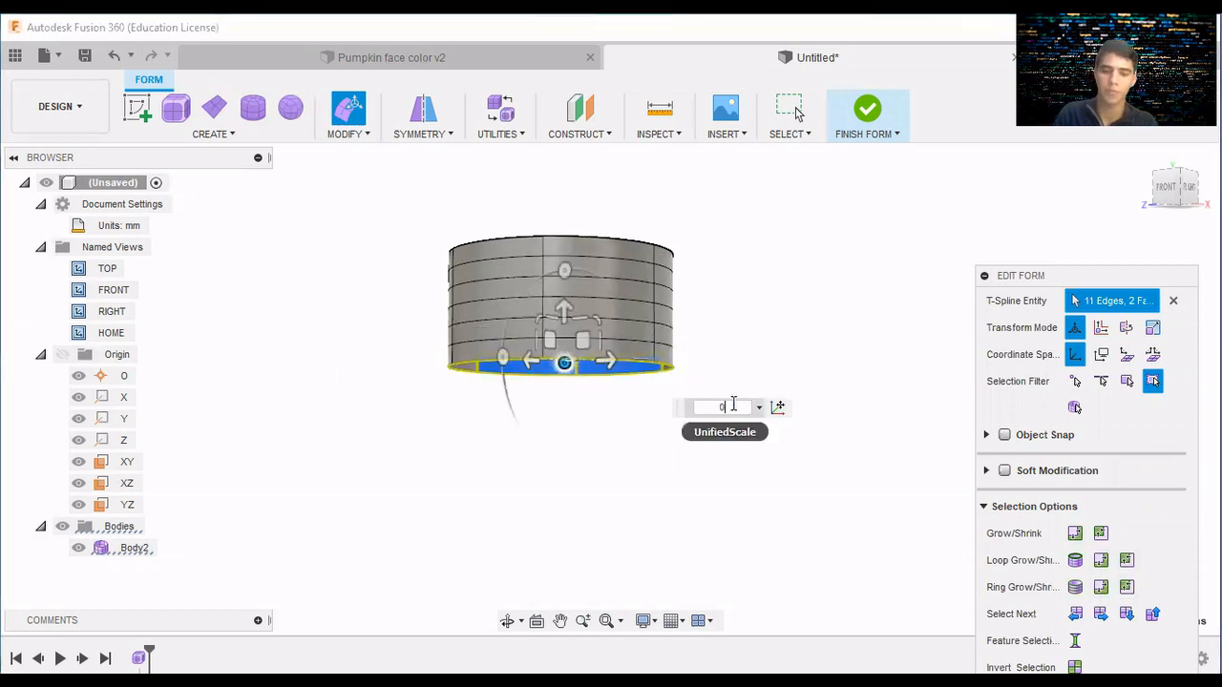
type("0")
key("Return")
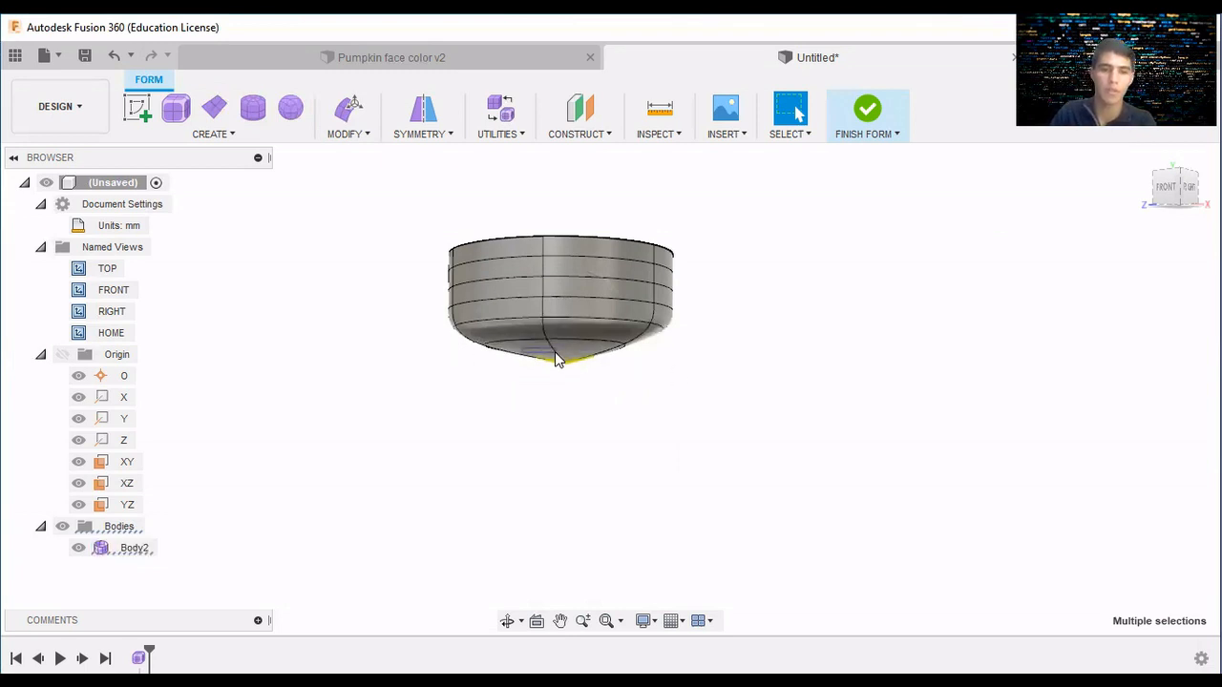
Inspect the closed base from below and undo the uniform scaling of the bottom rim.
left_click(465, 343)
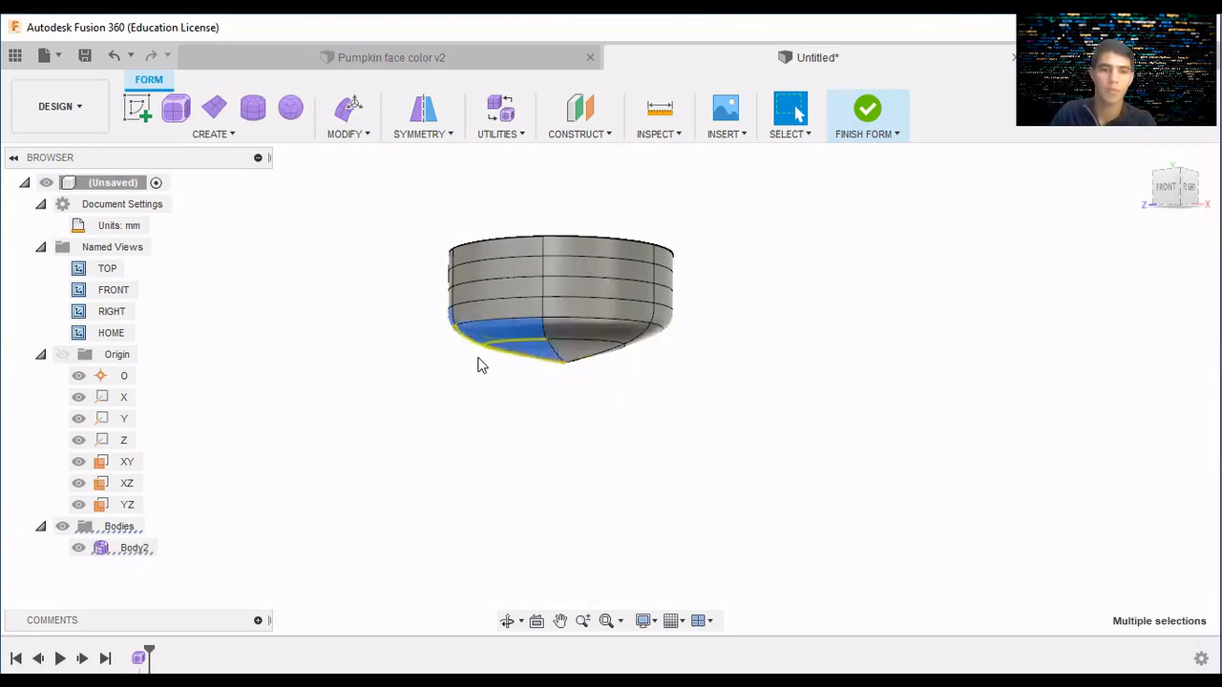
left_click(521, 378)
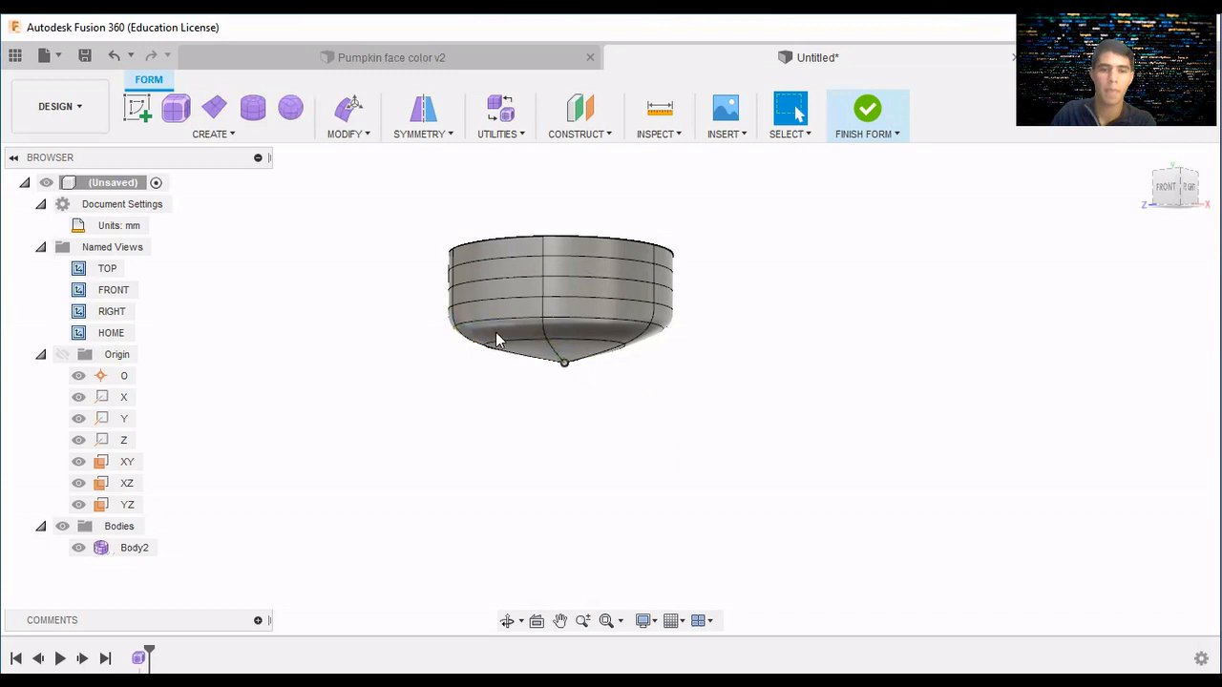
left_click(1181, 194)
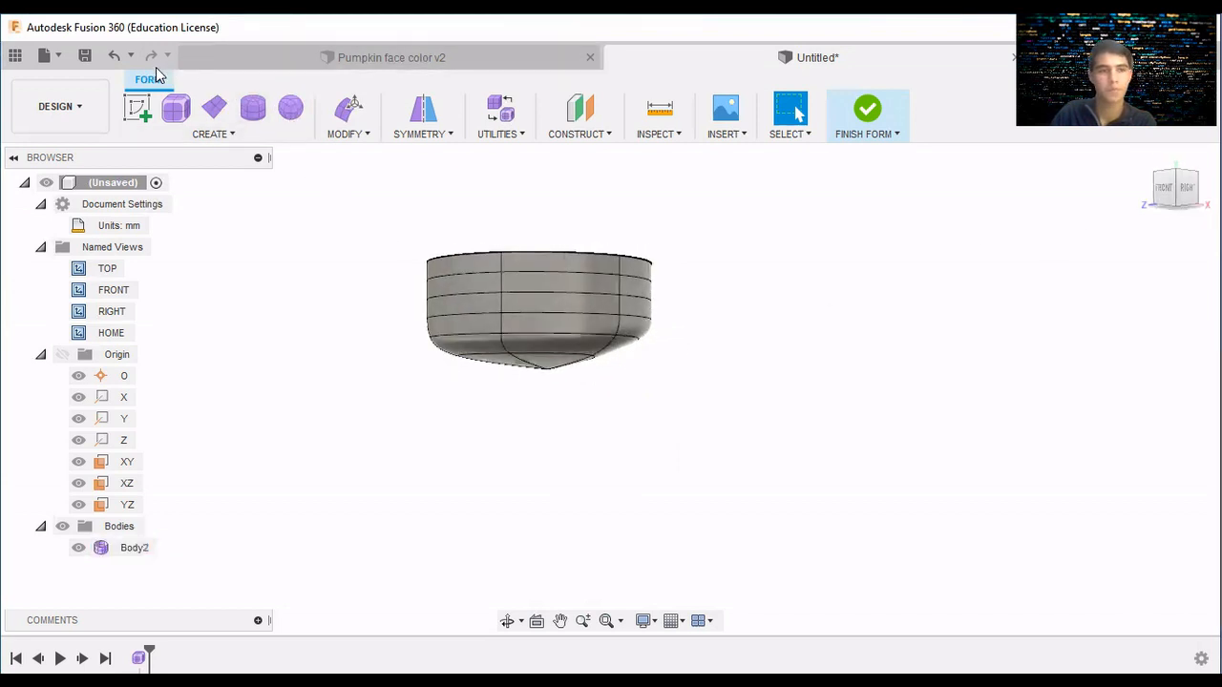
mouse_move(1176, 197)
left_mouse_down()
mouse_move(1137, 193)
mouse_move(1093, 124)
mouse_move(1065, 110)
mouse_move(1124, 244)
left_mouse_up()
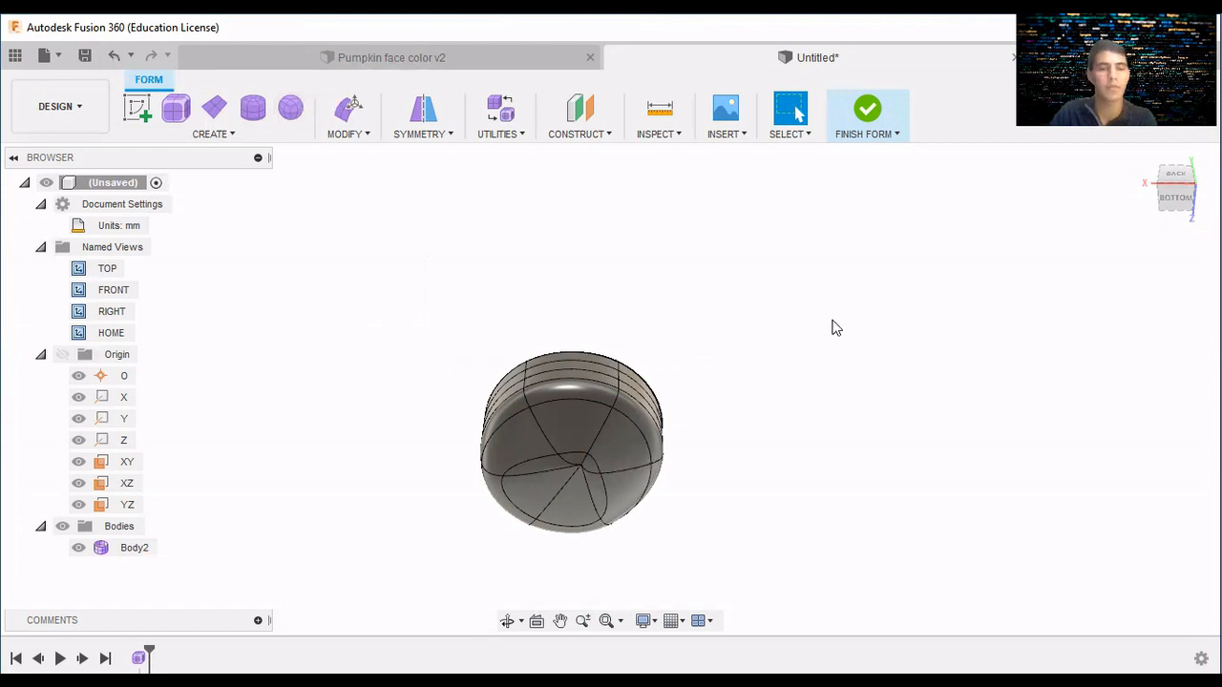
key("ctrl+z")
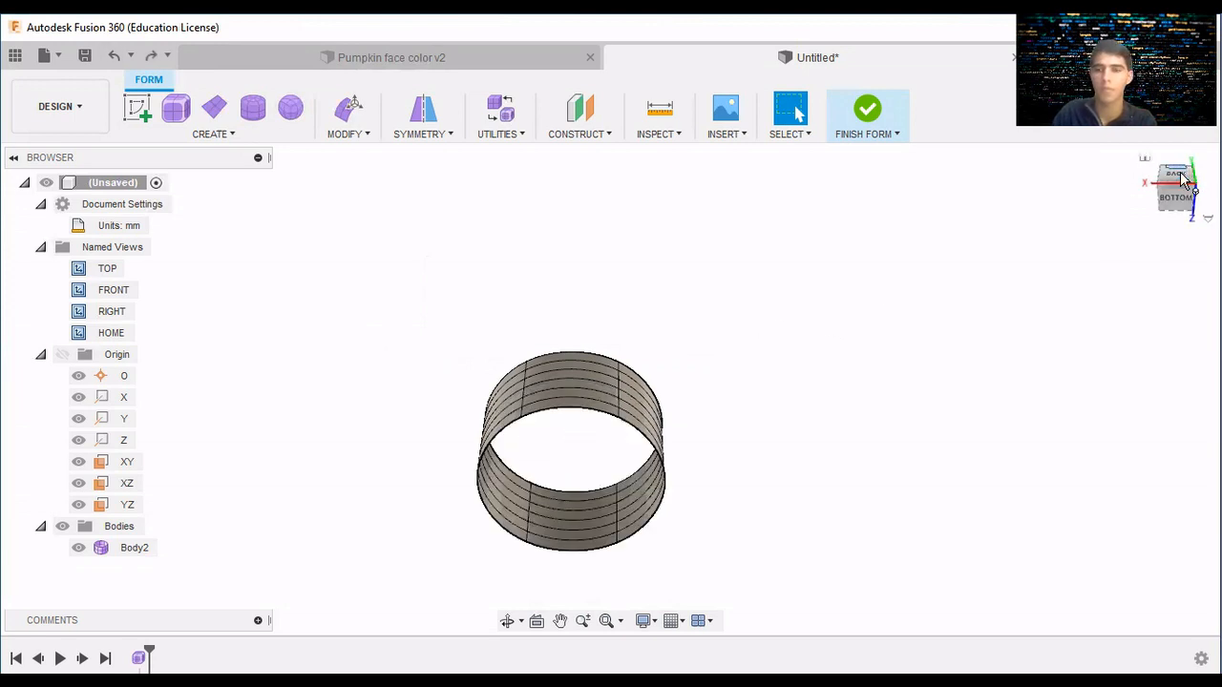
Close the cylinder's base by selecting only its bottom rim edge loop and scaling it uniformly to 0 with Edit Form.
left_click_drag(1185, 182, 1212, 222)
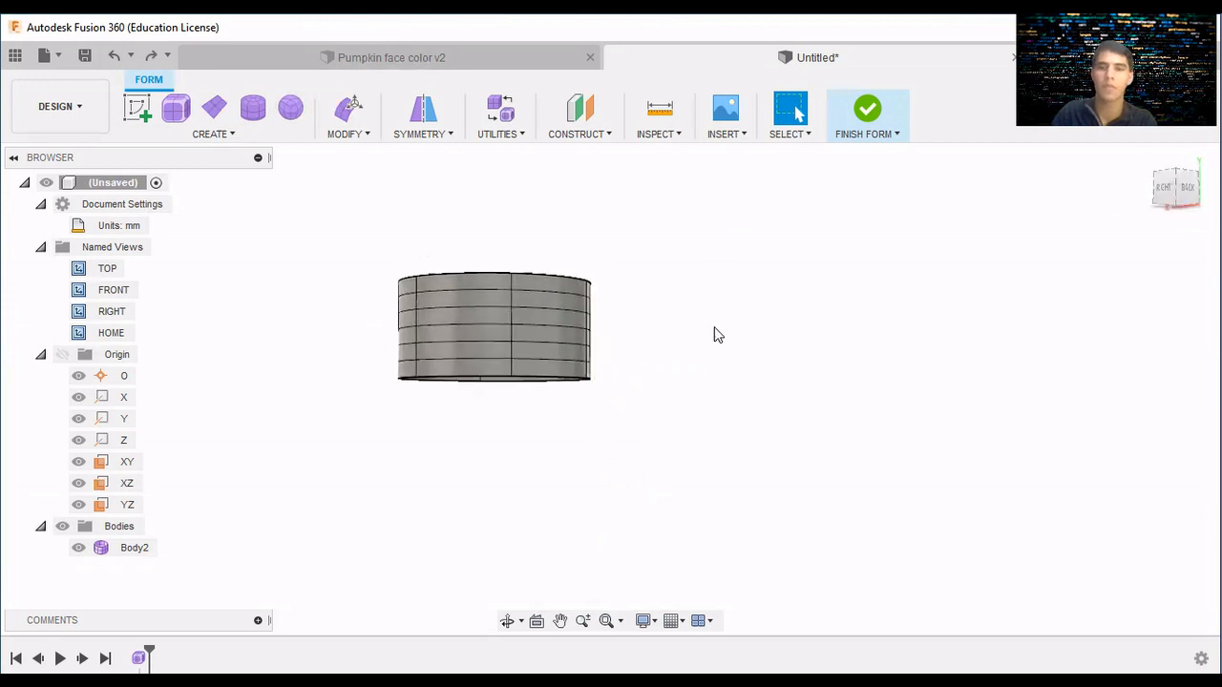
scroll(564, 379, "up", 5)
middle_click(593, 307)
middle_click(593, 307)
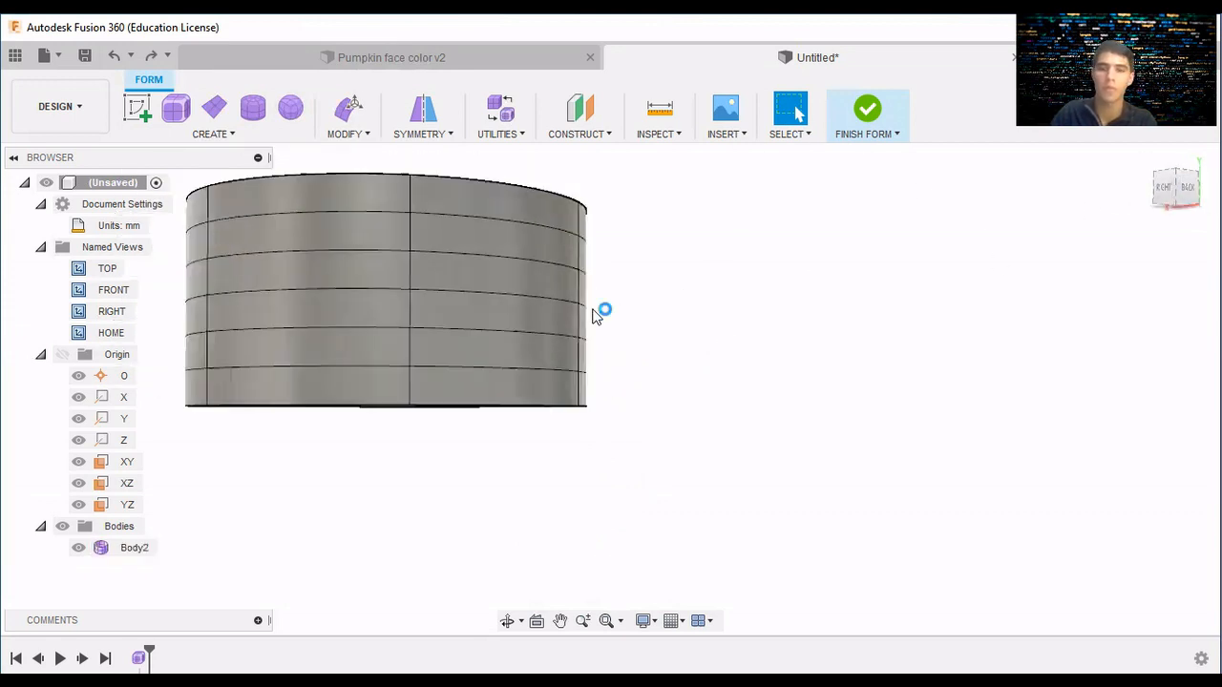
scroll(704, 327, "up", 2)
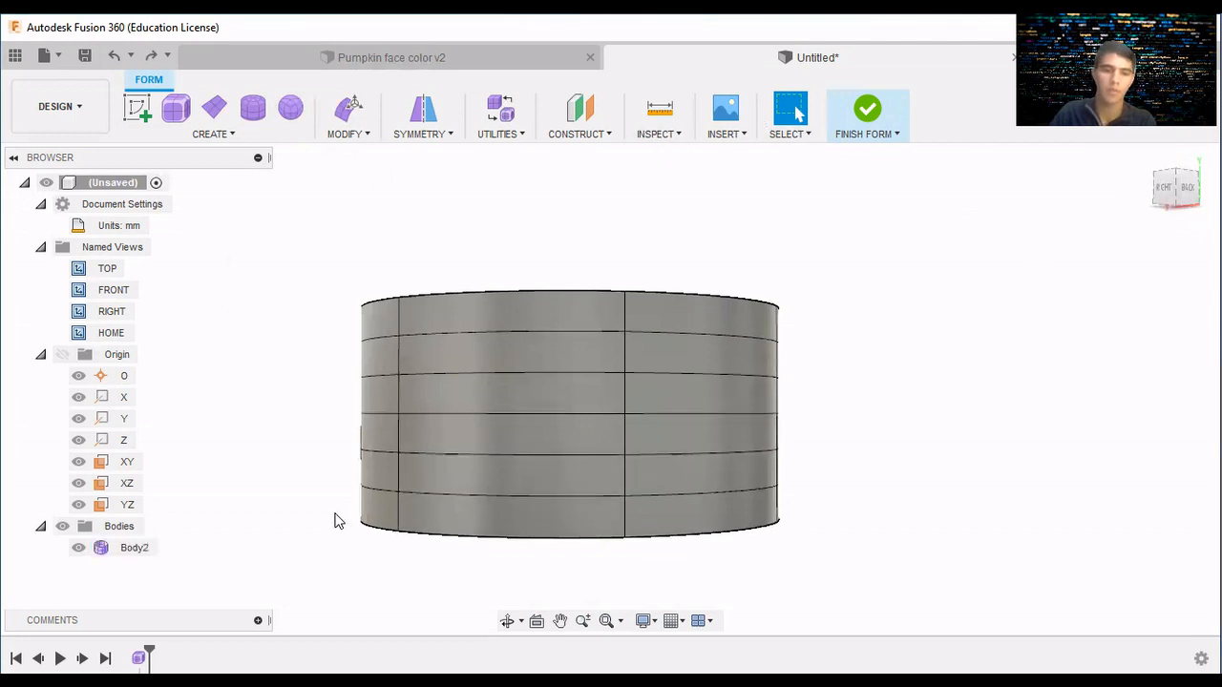
left_click_drag(335, 514, 823, 554)
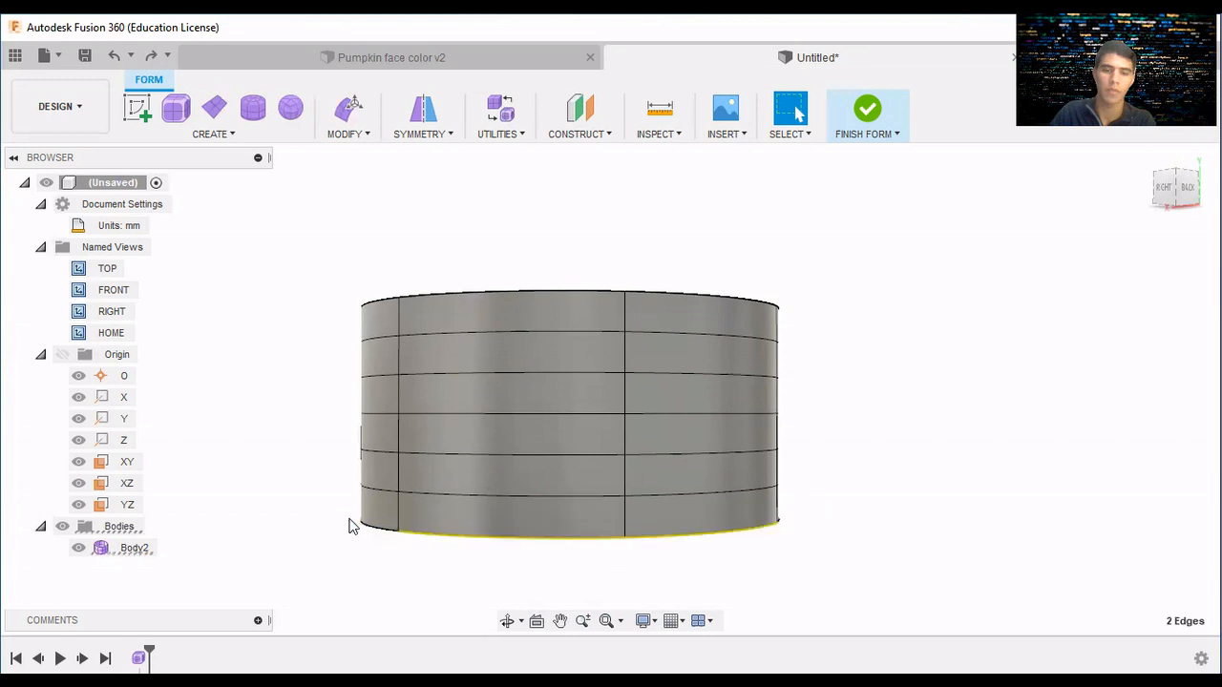
left_click_drag(331, 494, 800, 575)
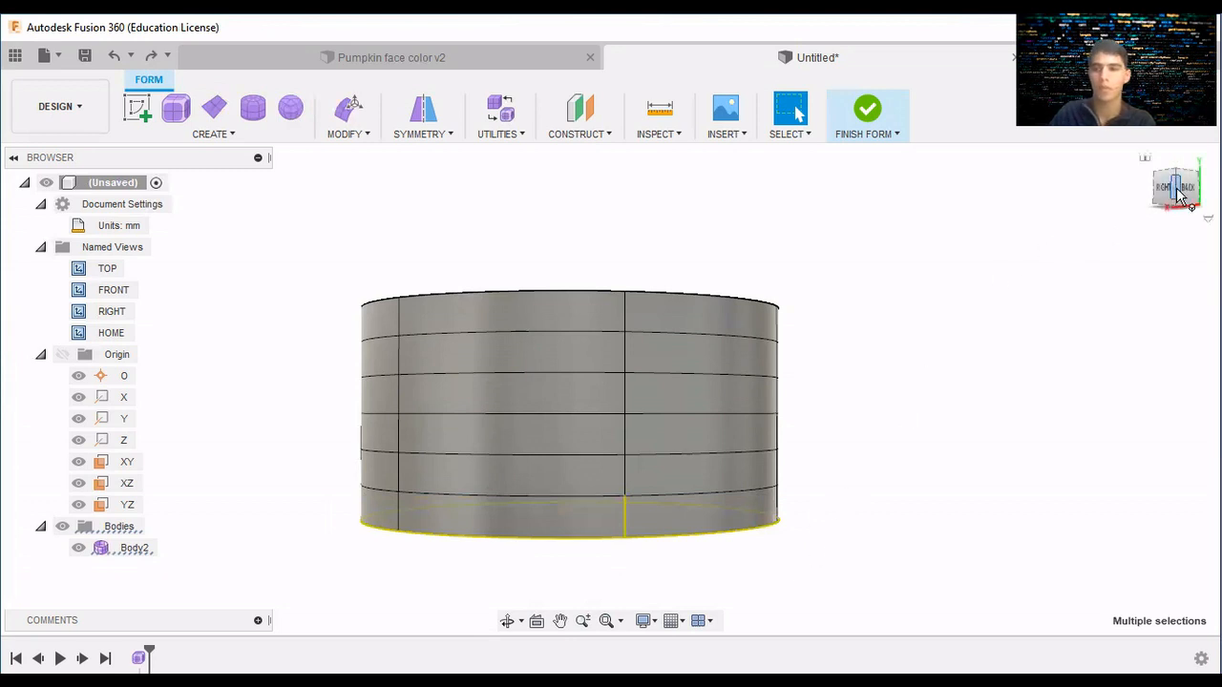
mouse_move(1174, 186)
left_mouse_down()
mouse_move(1183, 168)
mouse_move(1176, 178)
left_mouse_up()
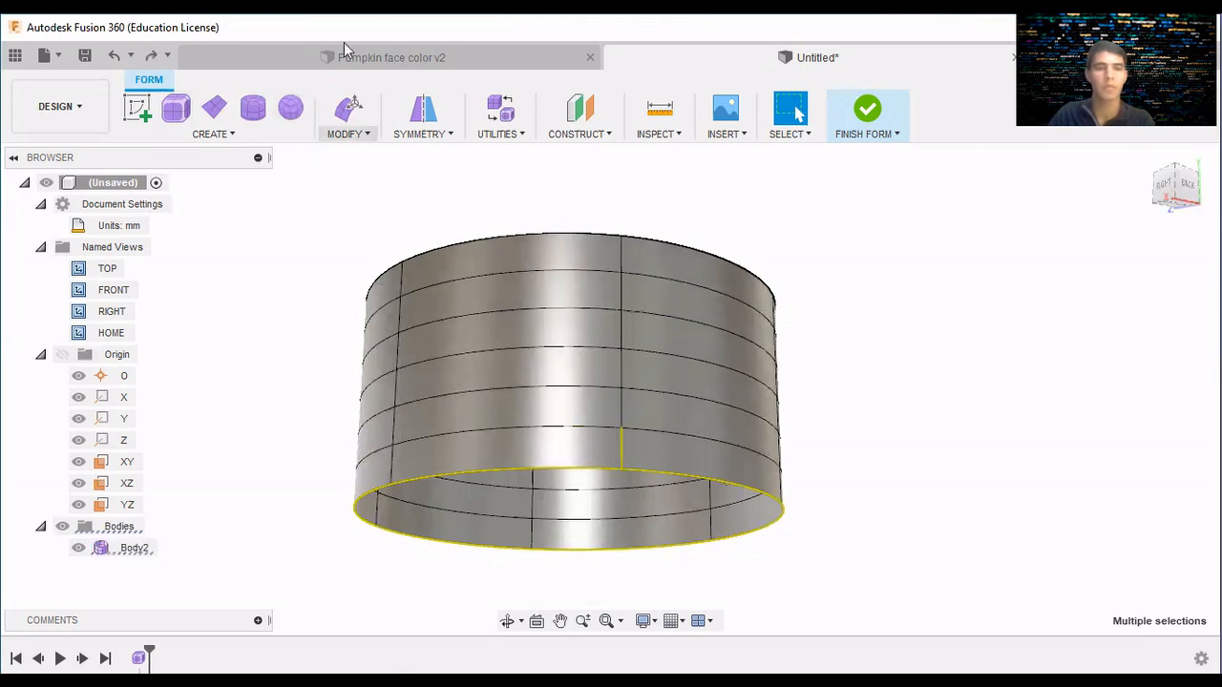
left_click(348, 132)
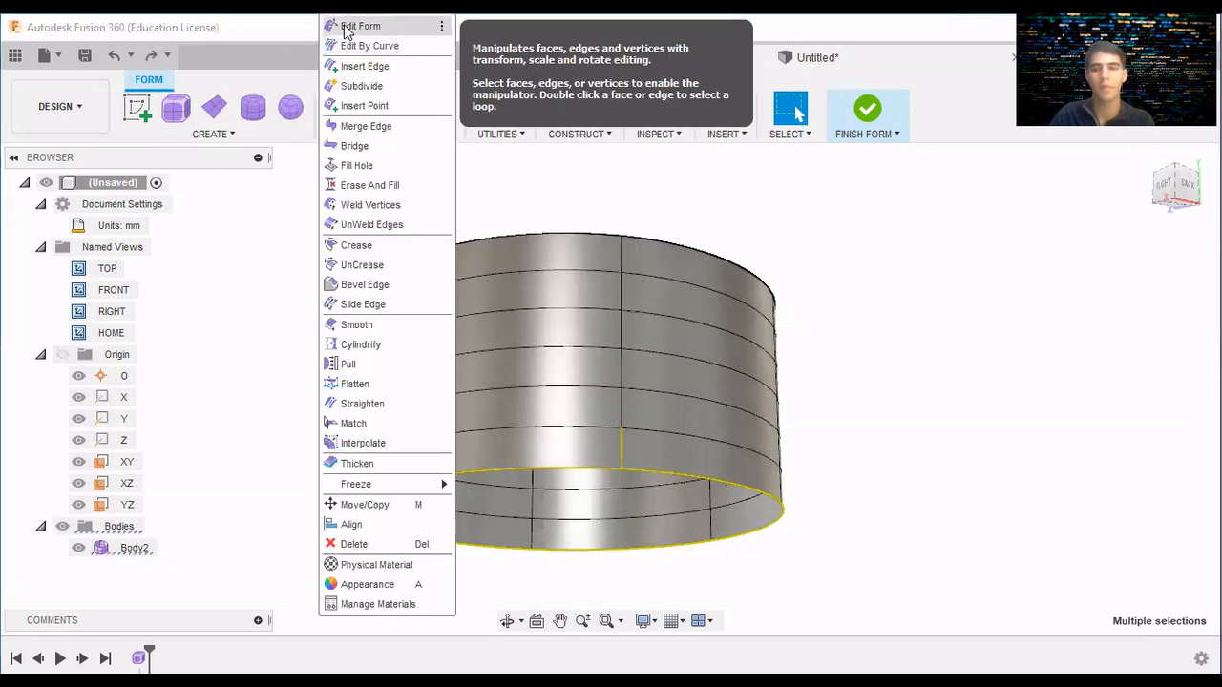
left_click(353, 27)
left_click(1037, 505)
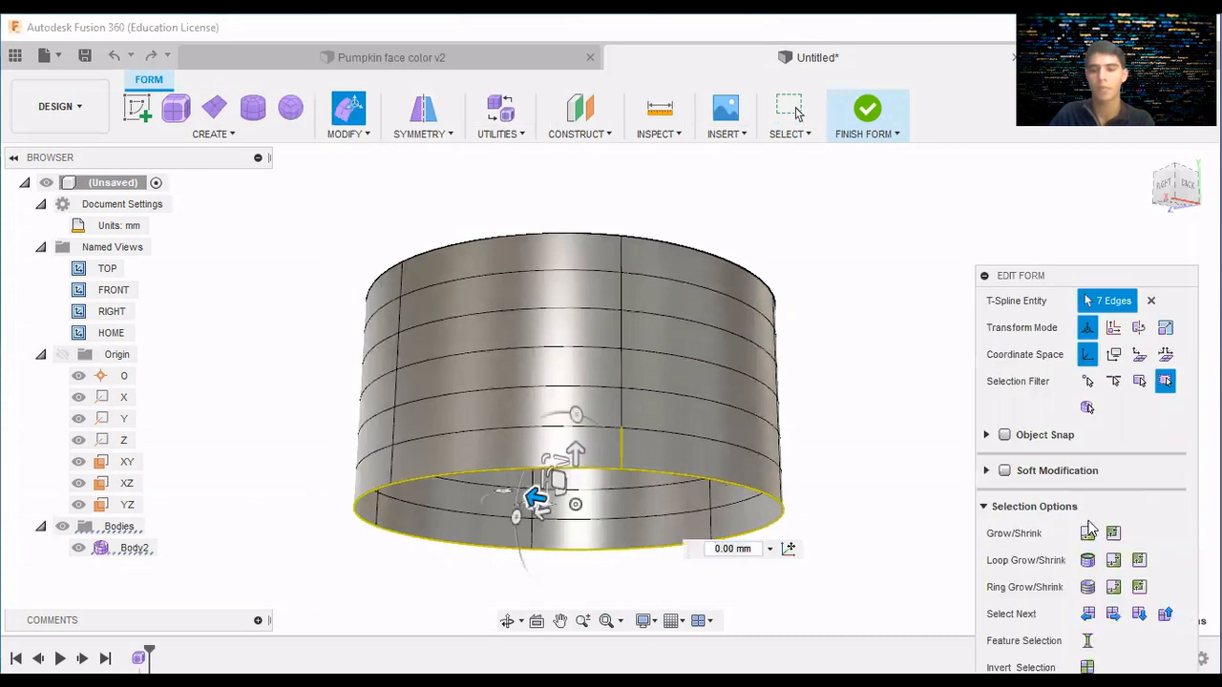
left_click(1113, 562)
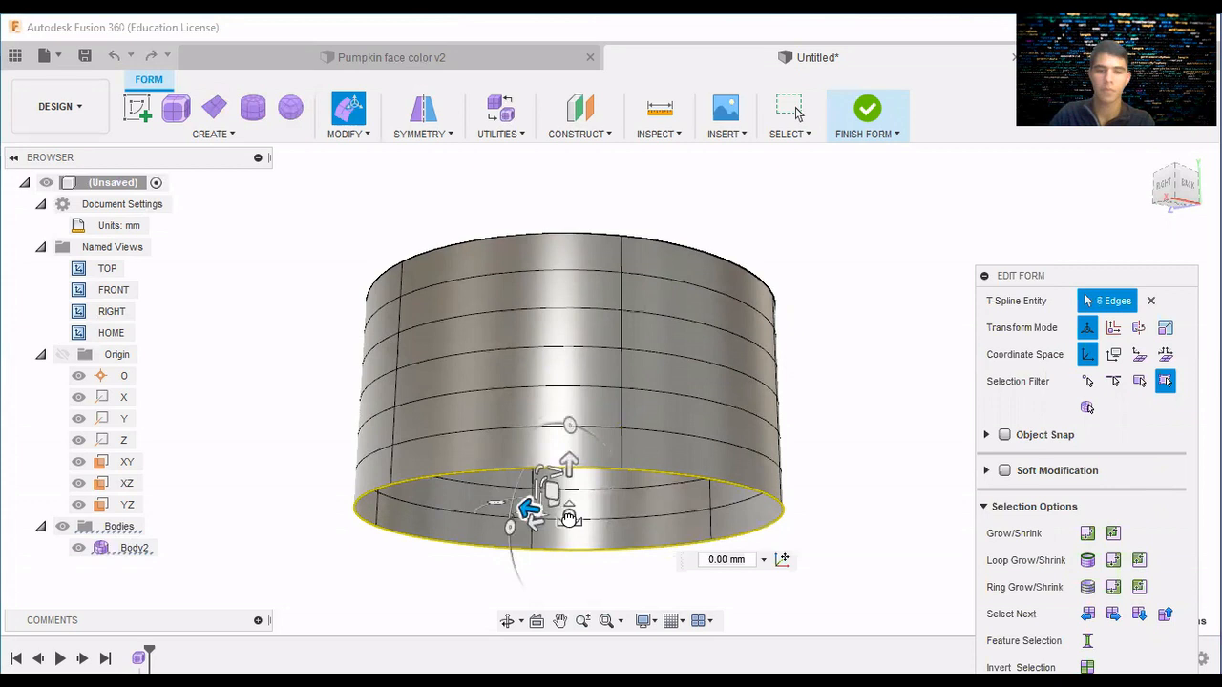
left_click_drag(569, 518, 390, 560)
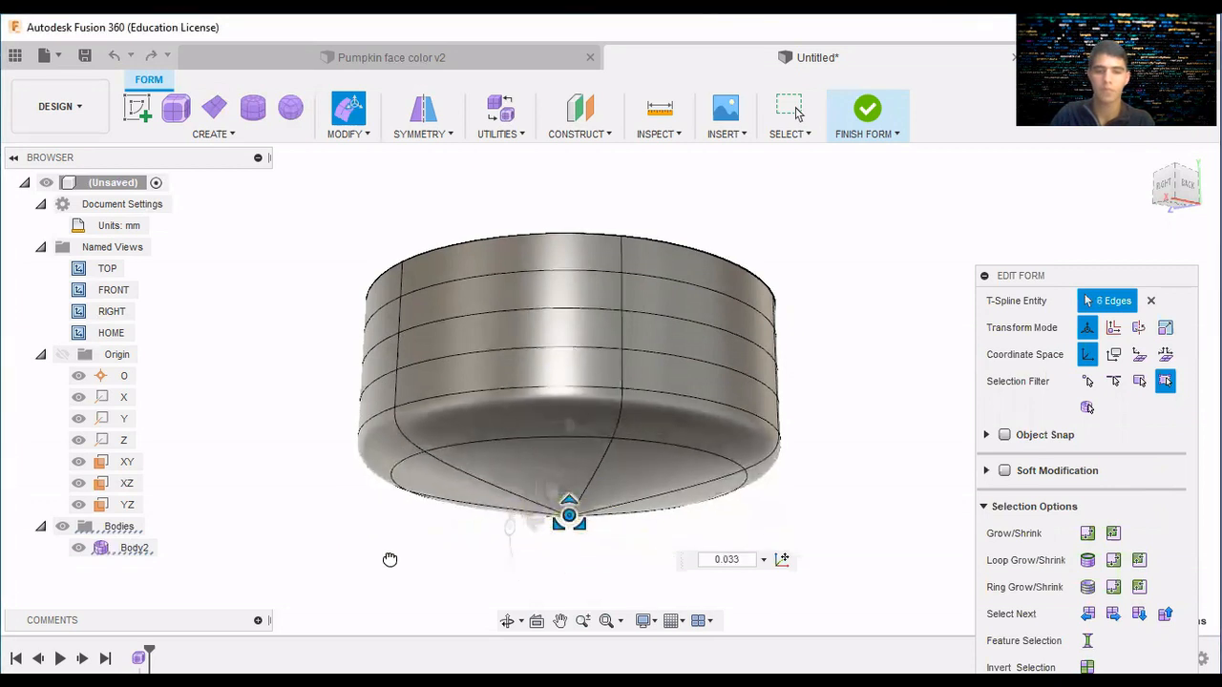
type("0")
key("Return")
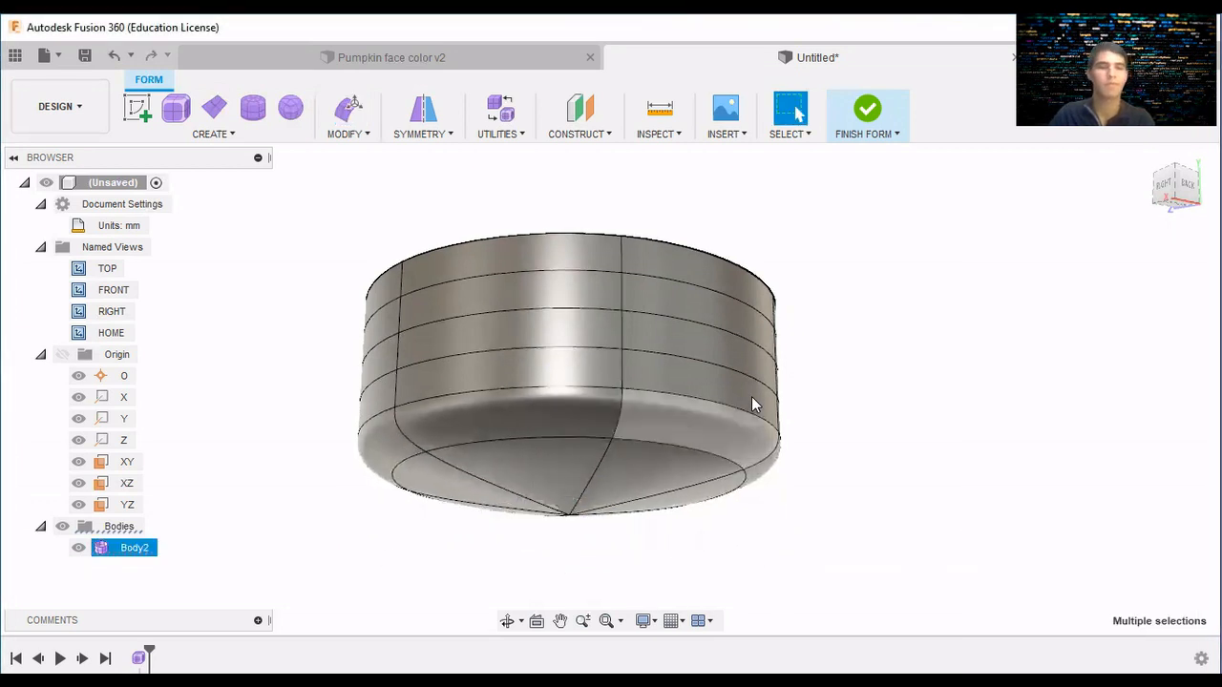
Select the edge loop just above the base's tip, grow the ring selection once, and scale it uniformly by 1.5 with Edit Form.
left_click(1176, 188)
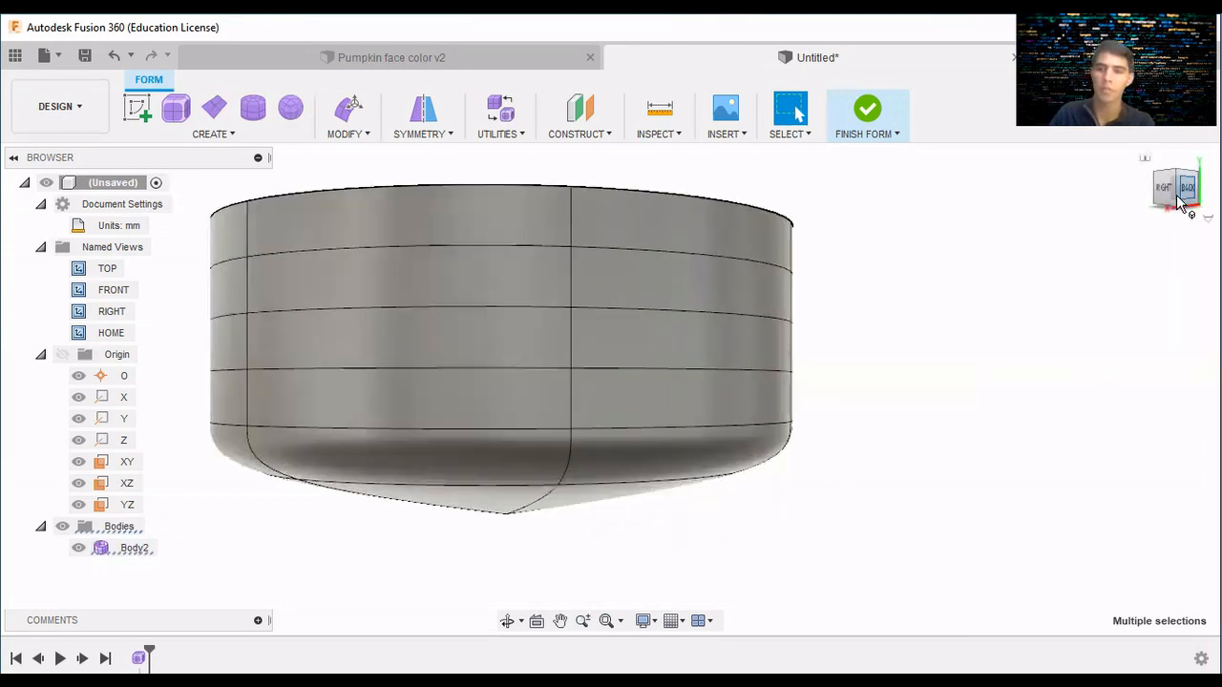
mouse_move(1178, 185)
left_mouse_down()
mouse_move(1192, 181)
mouse_move(1181, 194)
left_mouse_up()
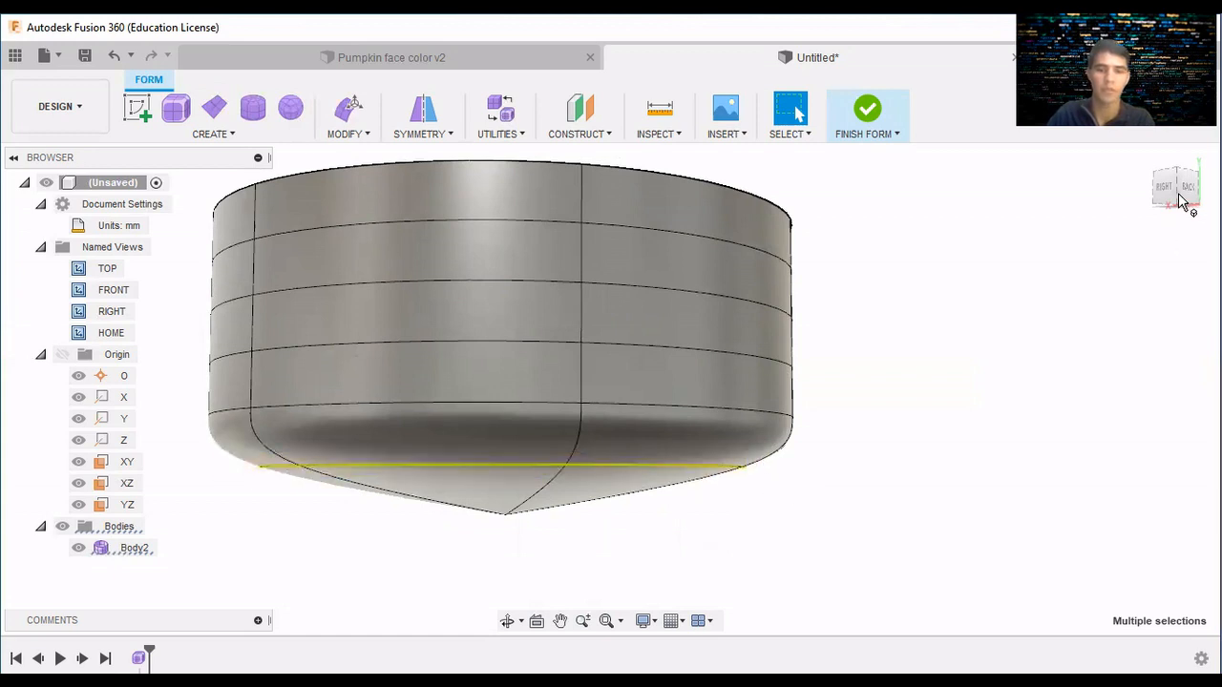
mouse_move(1176, 185)
left_mouse_down()
mouse_move(1175, 122)
mouse_move(1181, 189)
left_mouse_up()
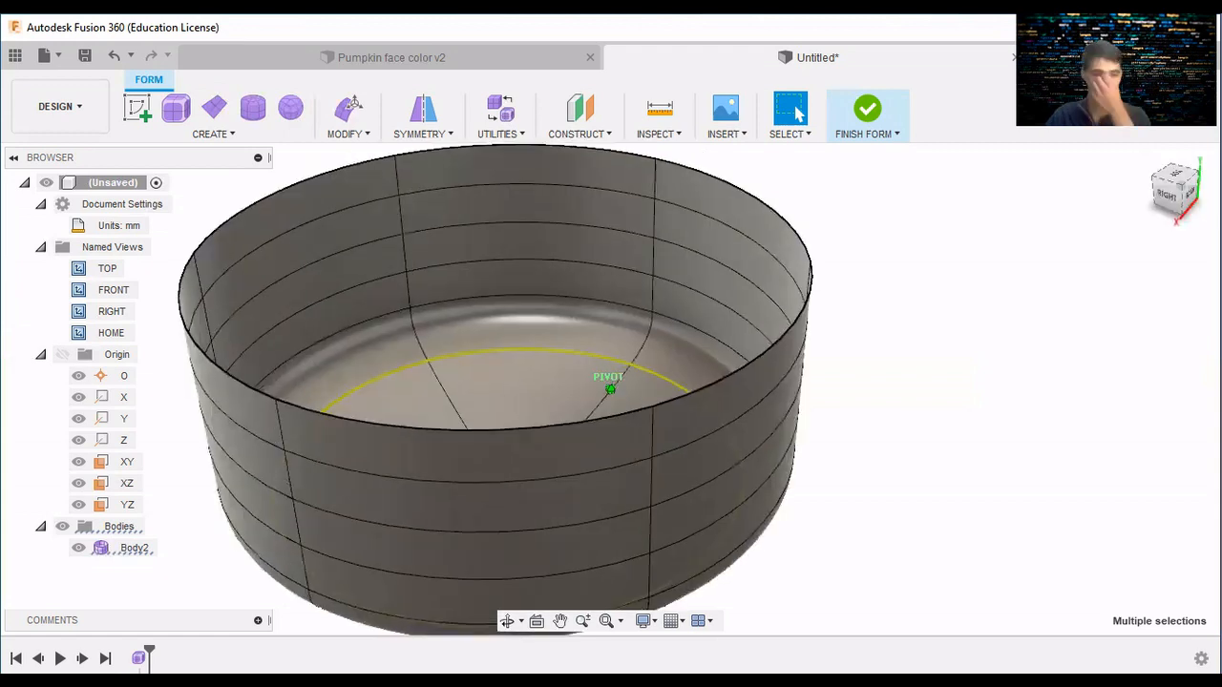
mouse_move(611, 389)
middle_mouse_down("shift")
mouse_move(609, 277)
mouse_move(609, 334)
middle_mouse_up("shift")
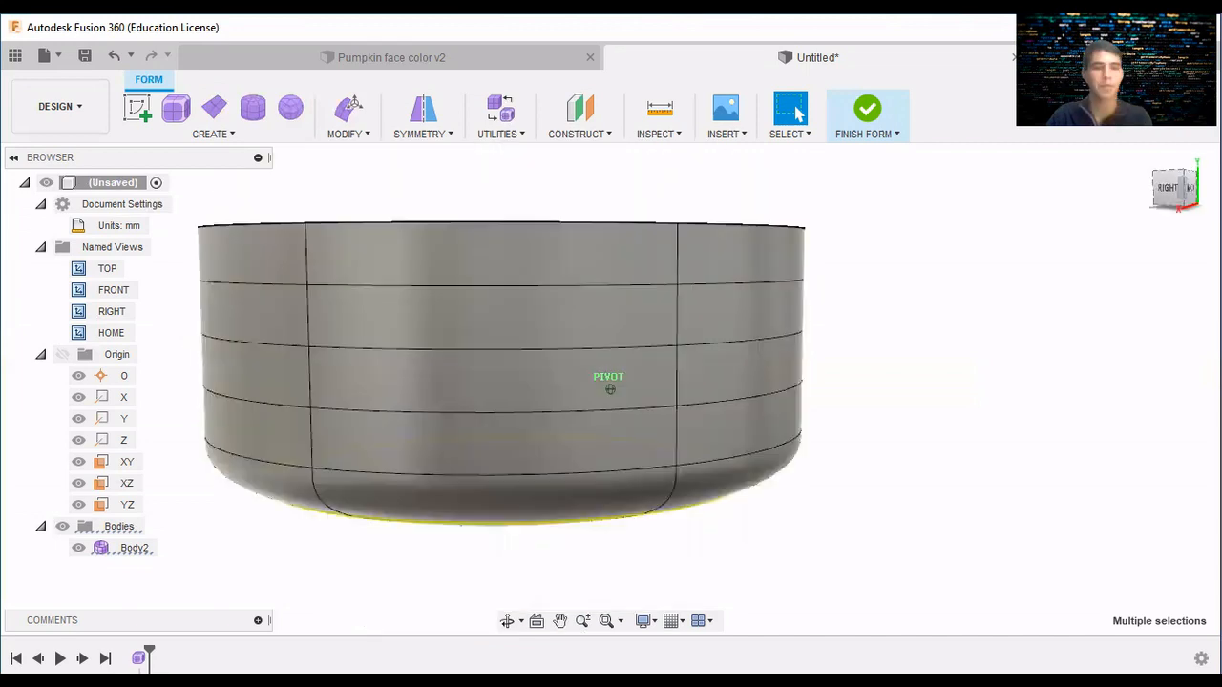
middle_click_drag(609, 390, 609, 375, "shift")
left_click(348, 132)
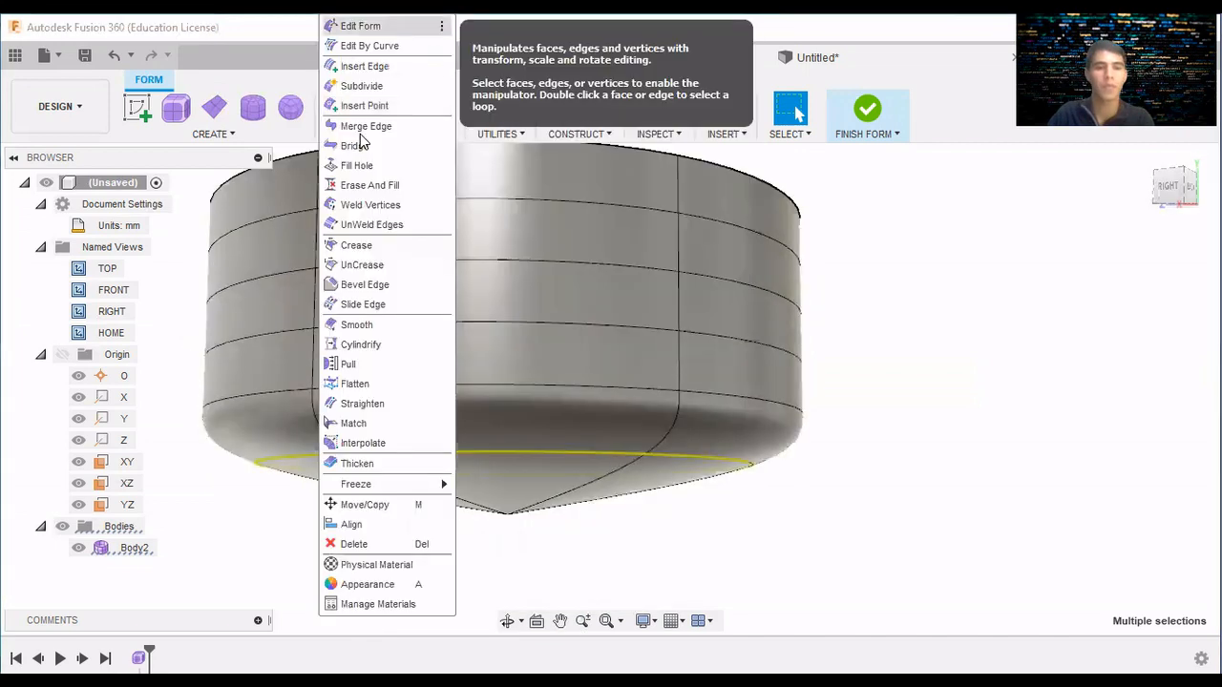
left_click(360, 26)
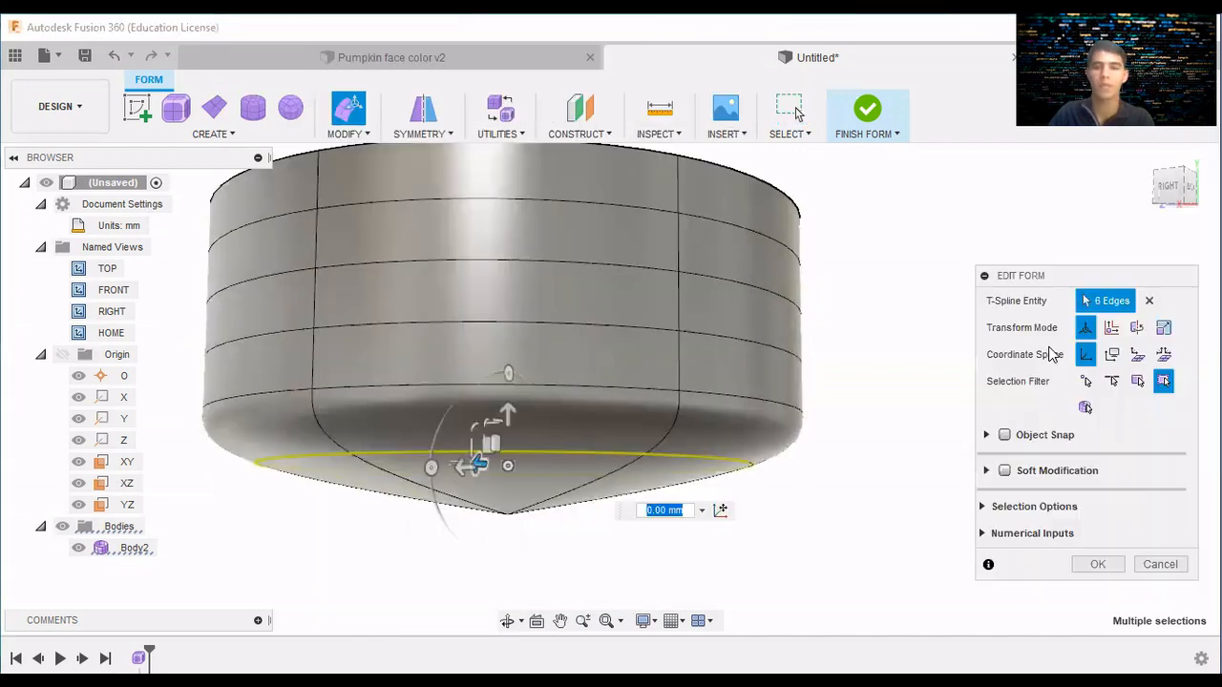
left_click(1036, 509)
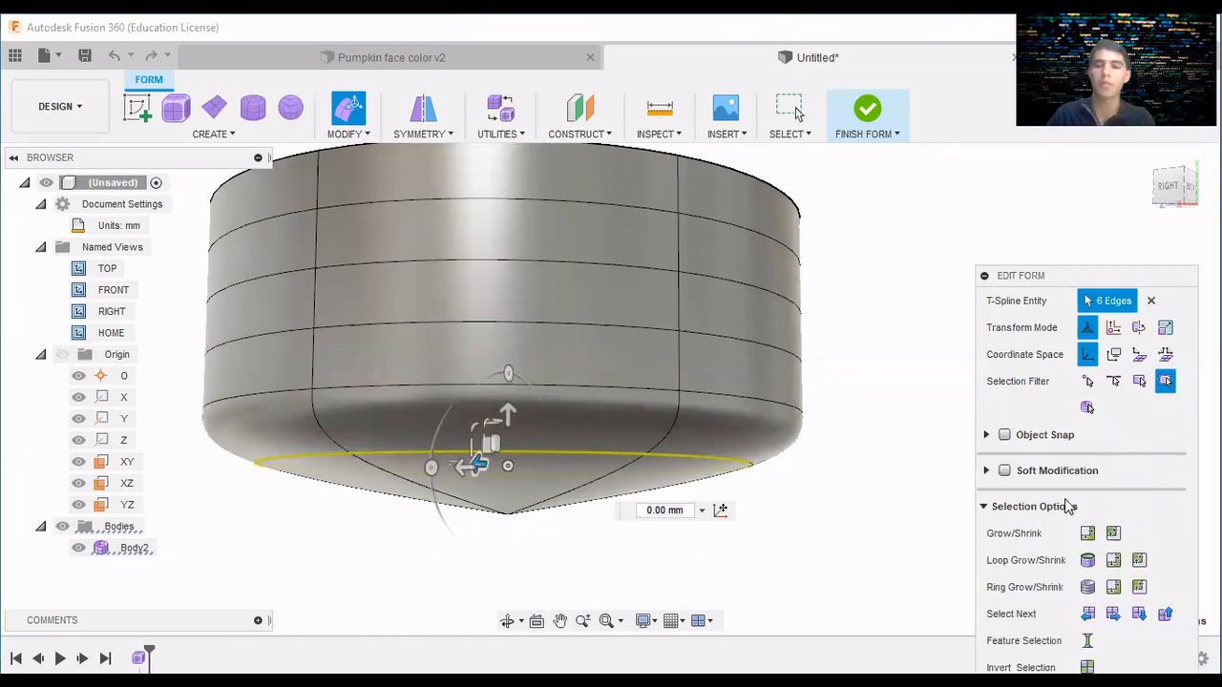
left_click(1113, 588)
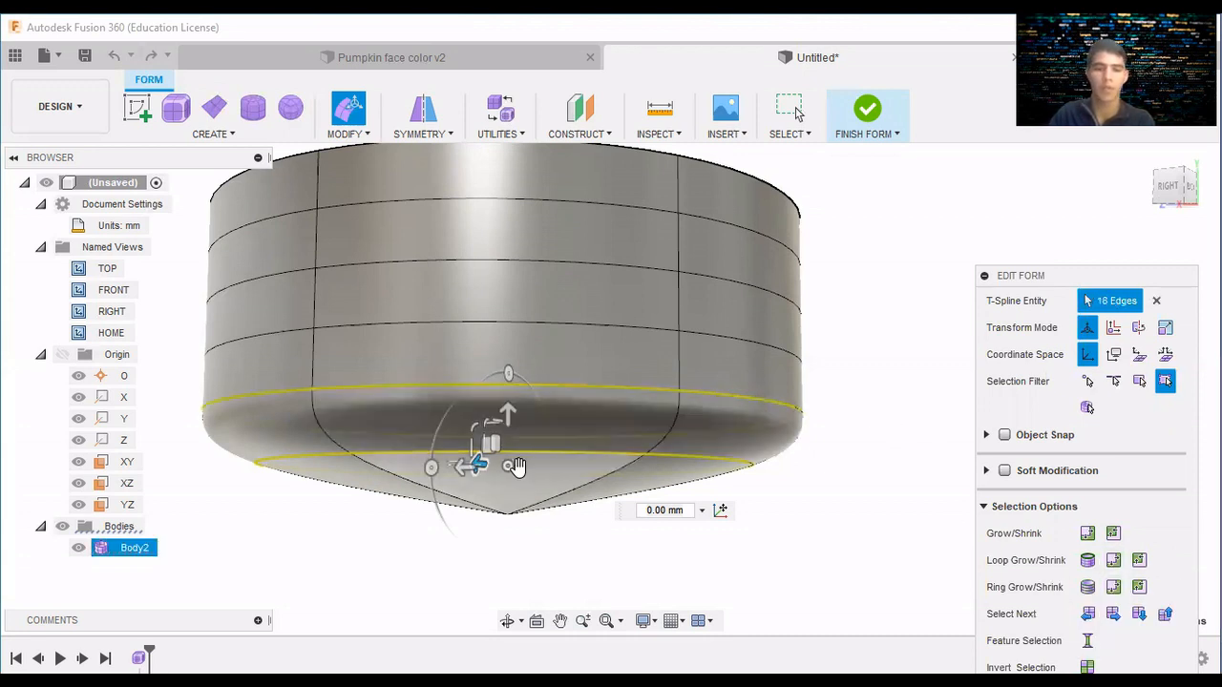
left_click_drag(511, 466, 538, 468)
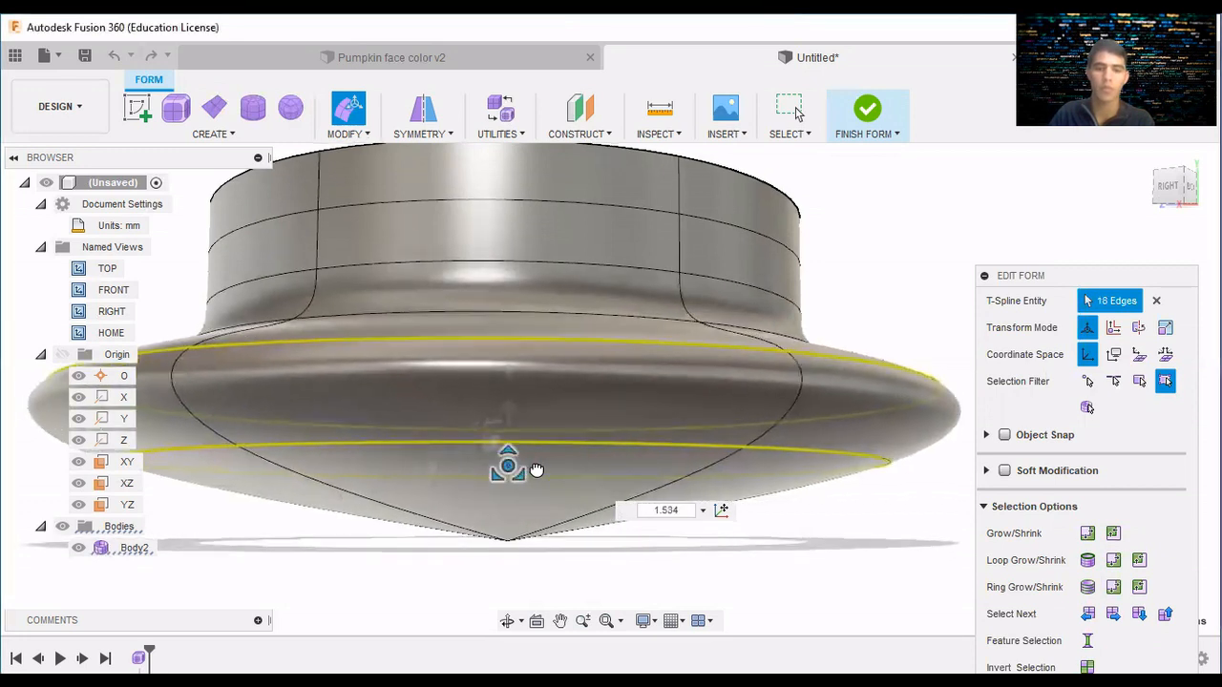
left_click(661, 508)
type("1.5")
key("Return")
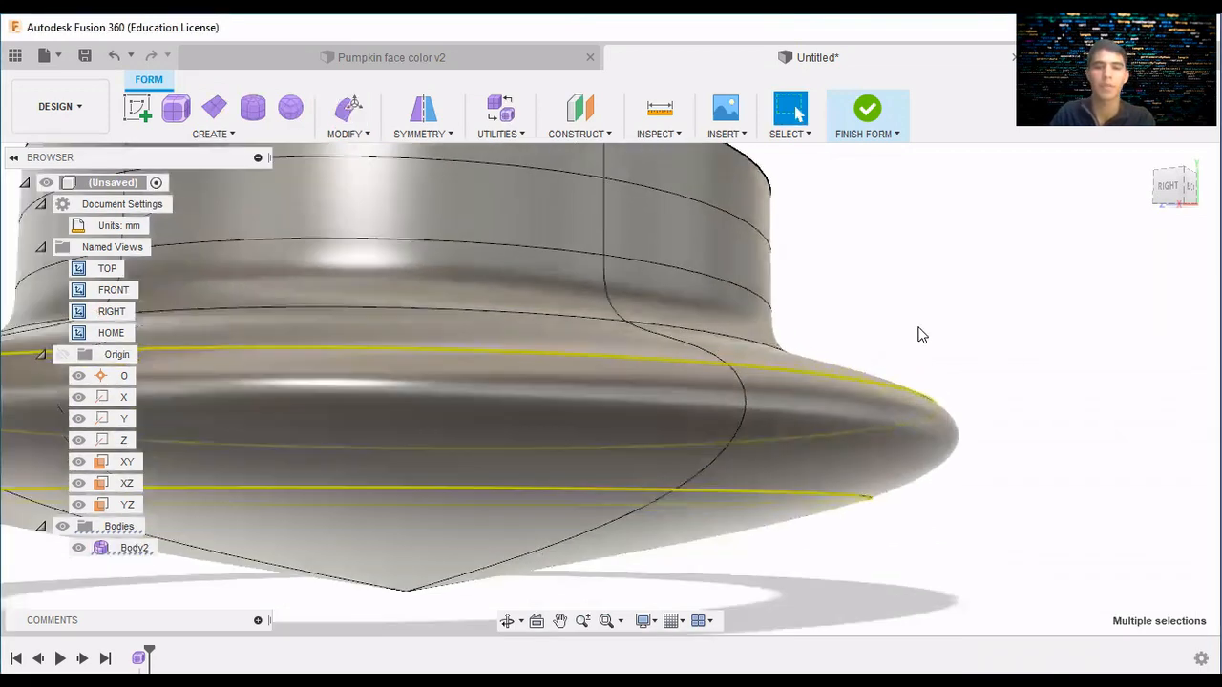
scroll(919, 333, "down", 3)
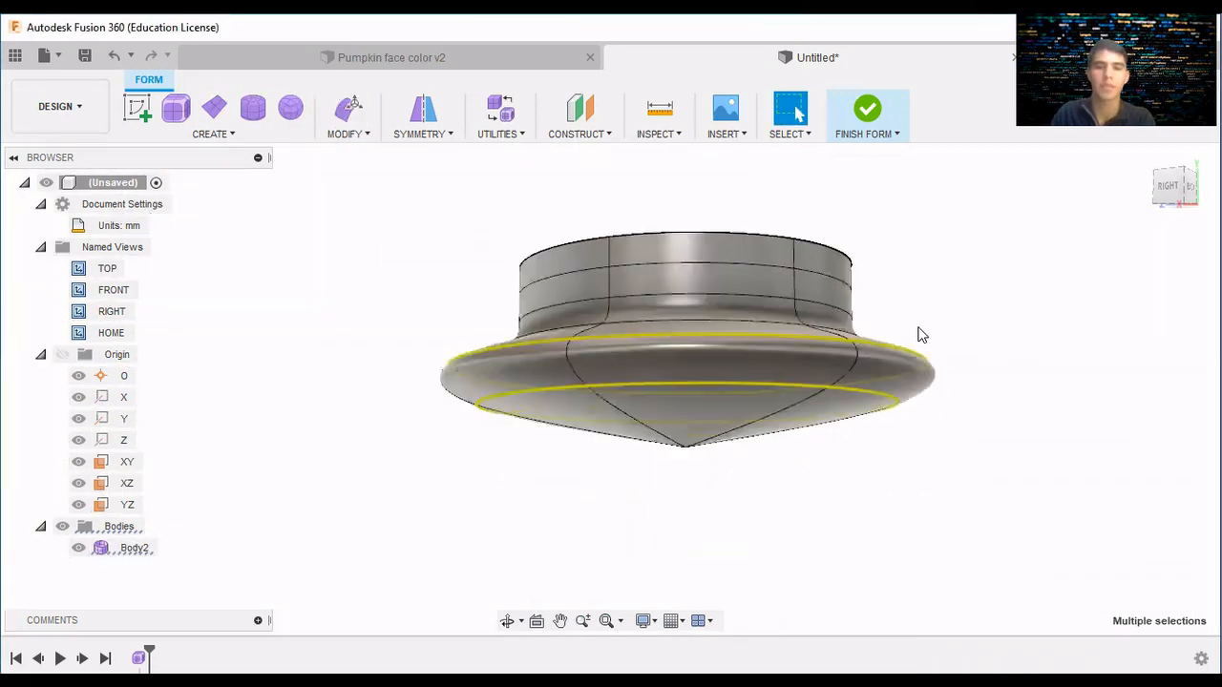
left_click(1191, 189)
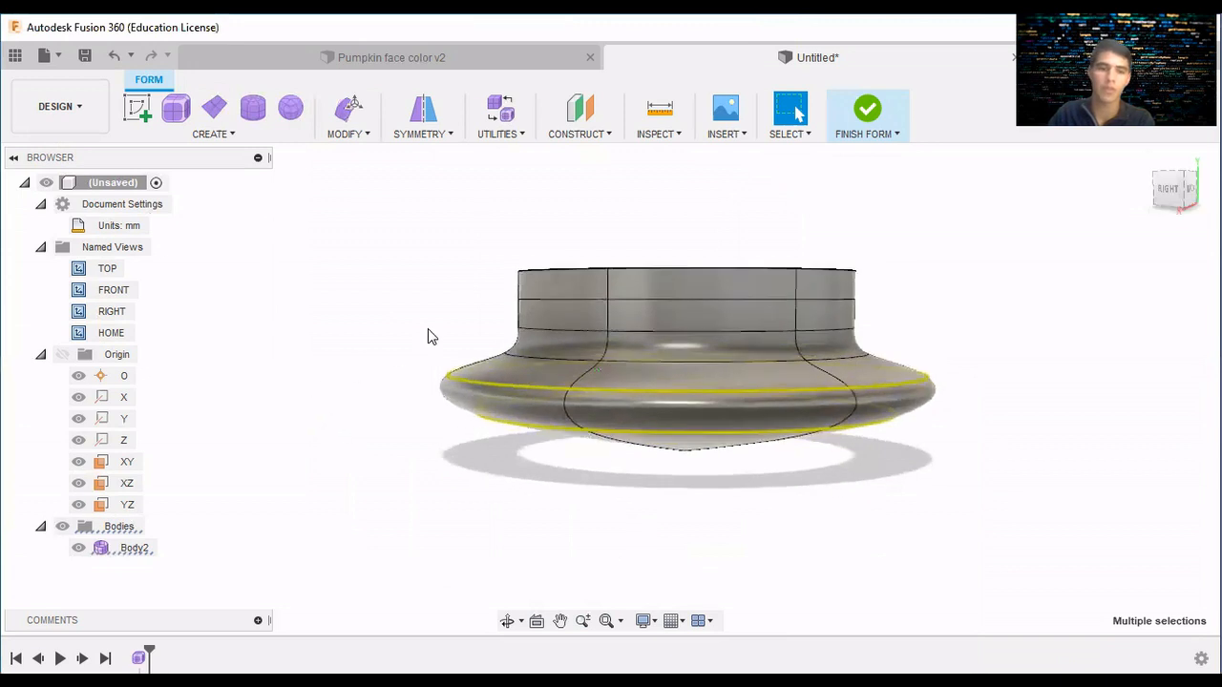
left_click_drag(428, 329, 941, 377)
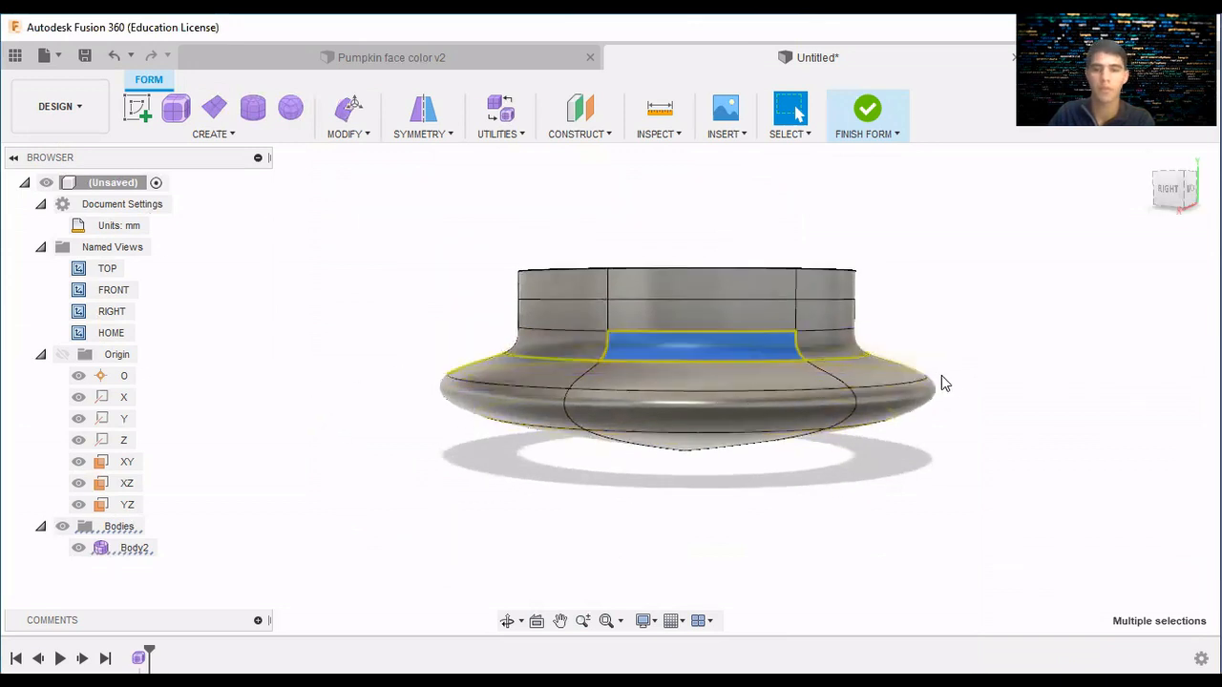
key("Escape")
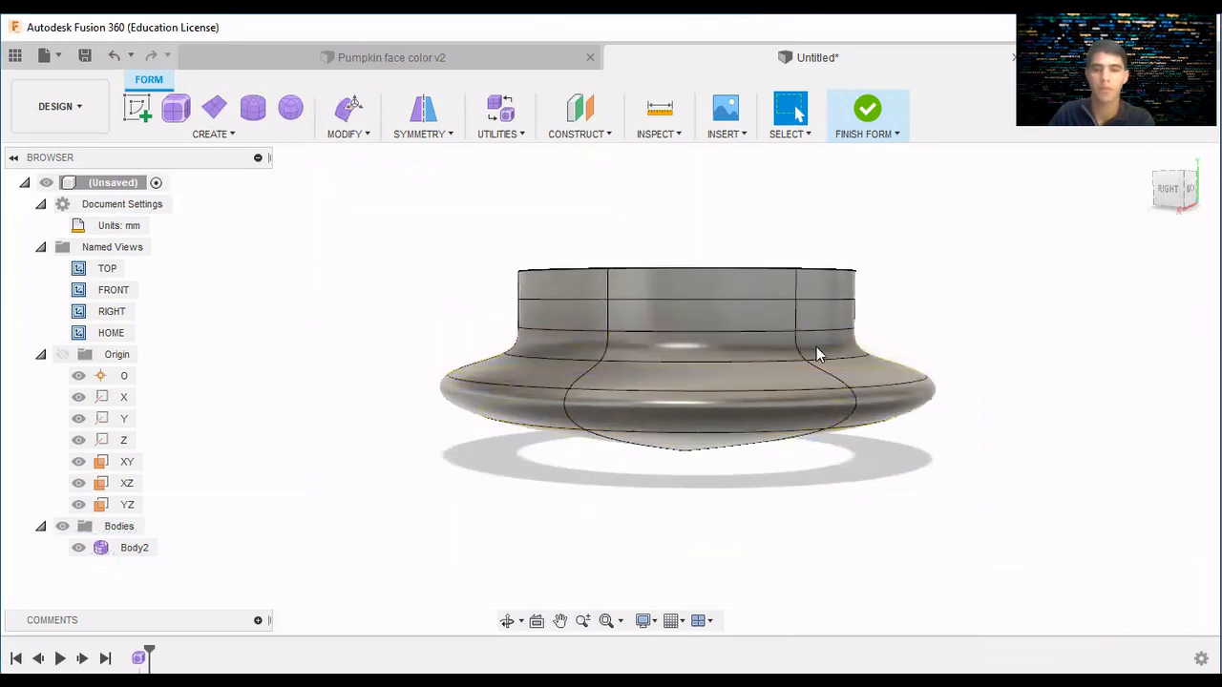
left_click_drag(816, 354, 931, 380)
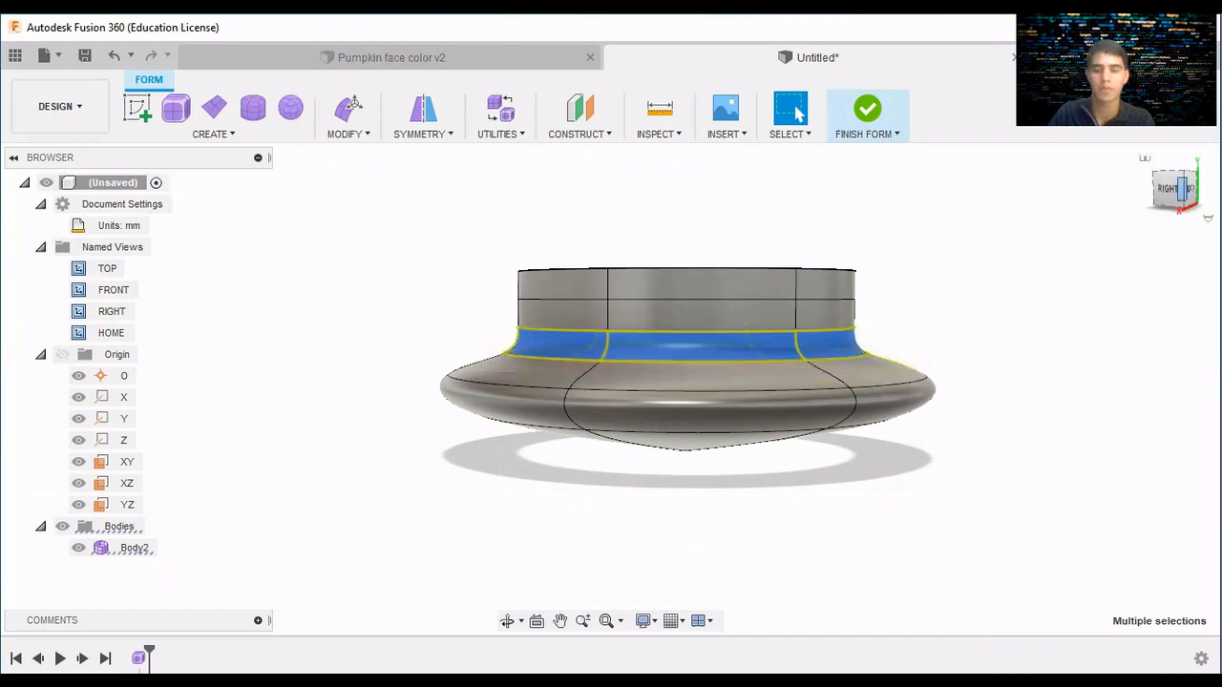
mouse_move(1182, 189)
left_mouse_down()
mouse_move(1161, 250)
mouse_move(1129, 189)
left_mouse_up()
left_click(984, 253)
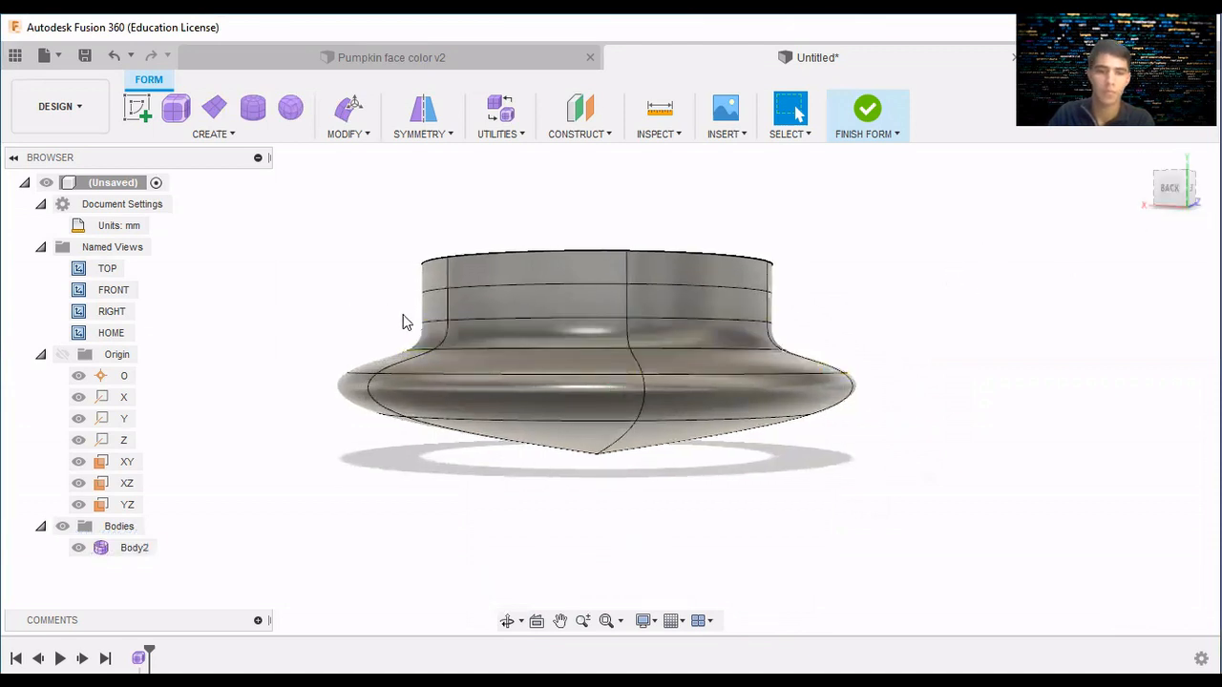
Select the ring of six faces at the neck above the widened rim and scale it uniformly by 1.5 with Edit Form.
left_click_drag(403, 321, 803, 362)
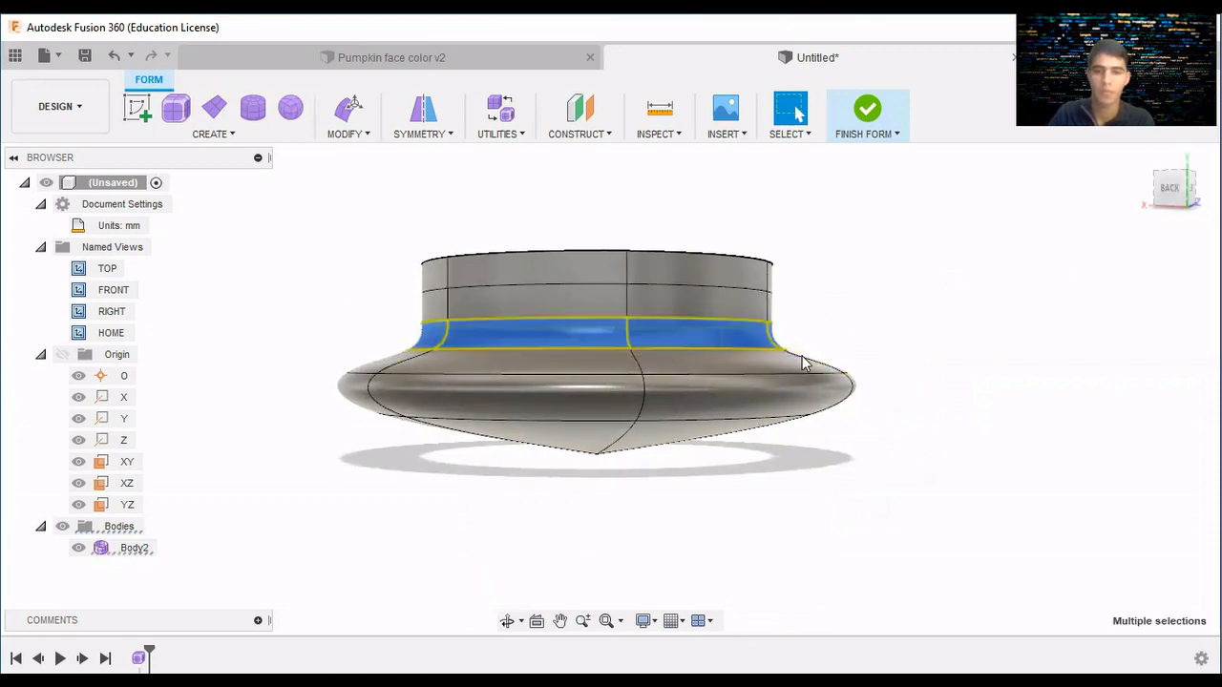
mouse_move(1170, 190)
left_mouse_down()
mouse_move(1158, 232)
mouse_move(1157, 179)
mouse_move(1170, 193)
left_mouse_up()
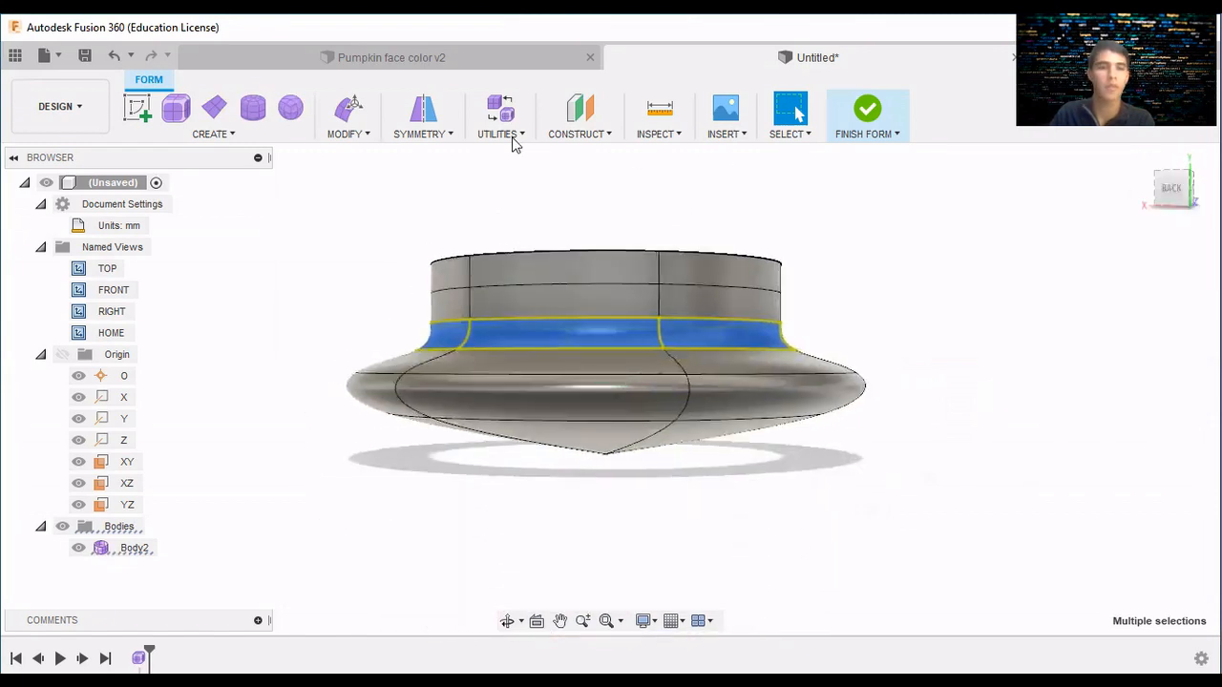
left_click(363, 140)
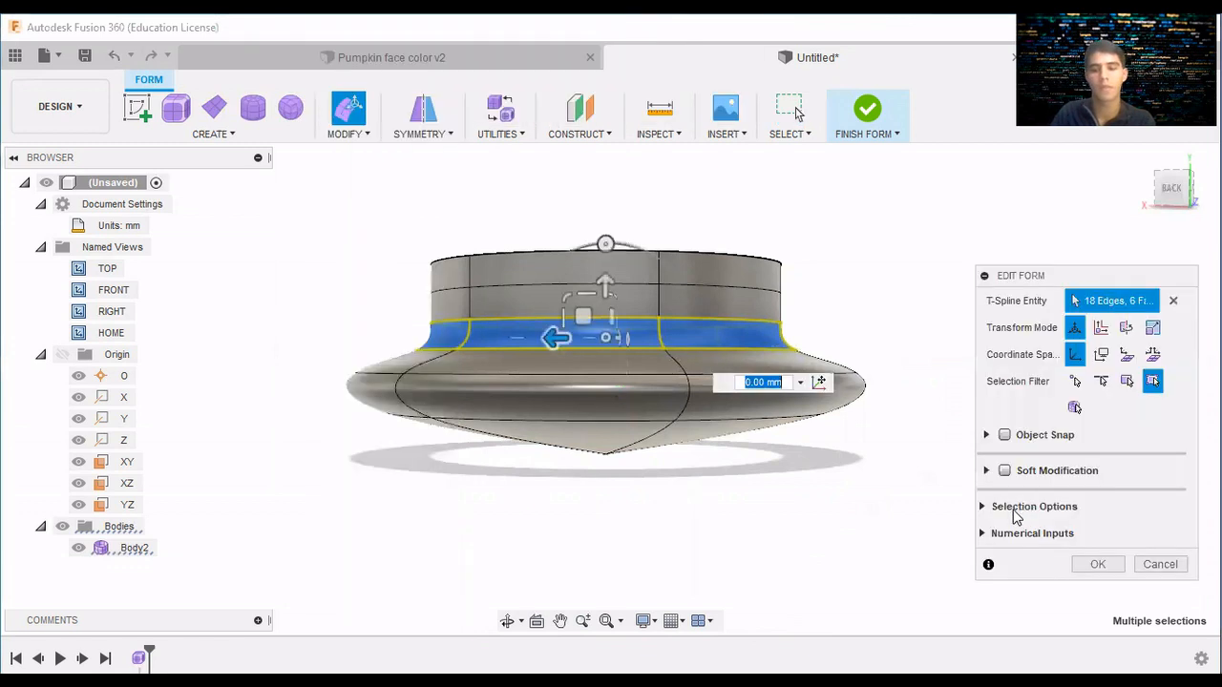
left_click(1036, 506)
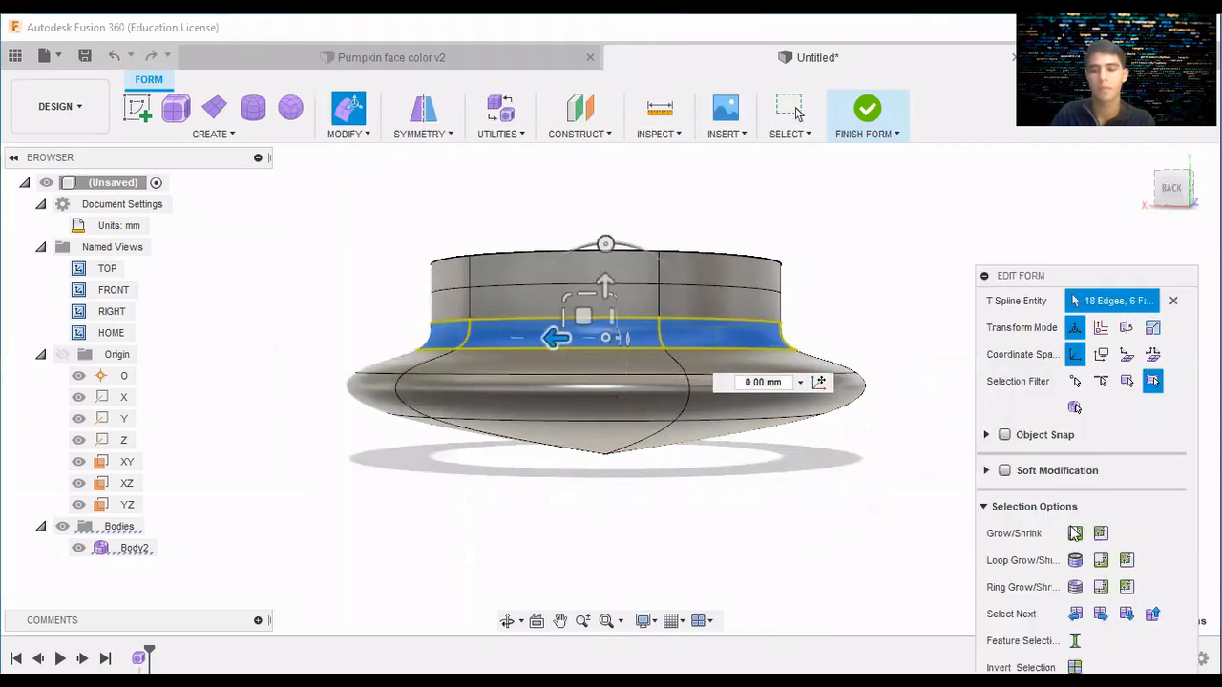
left_click(605, 338)
left_click(790, 381)
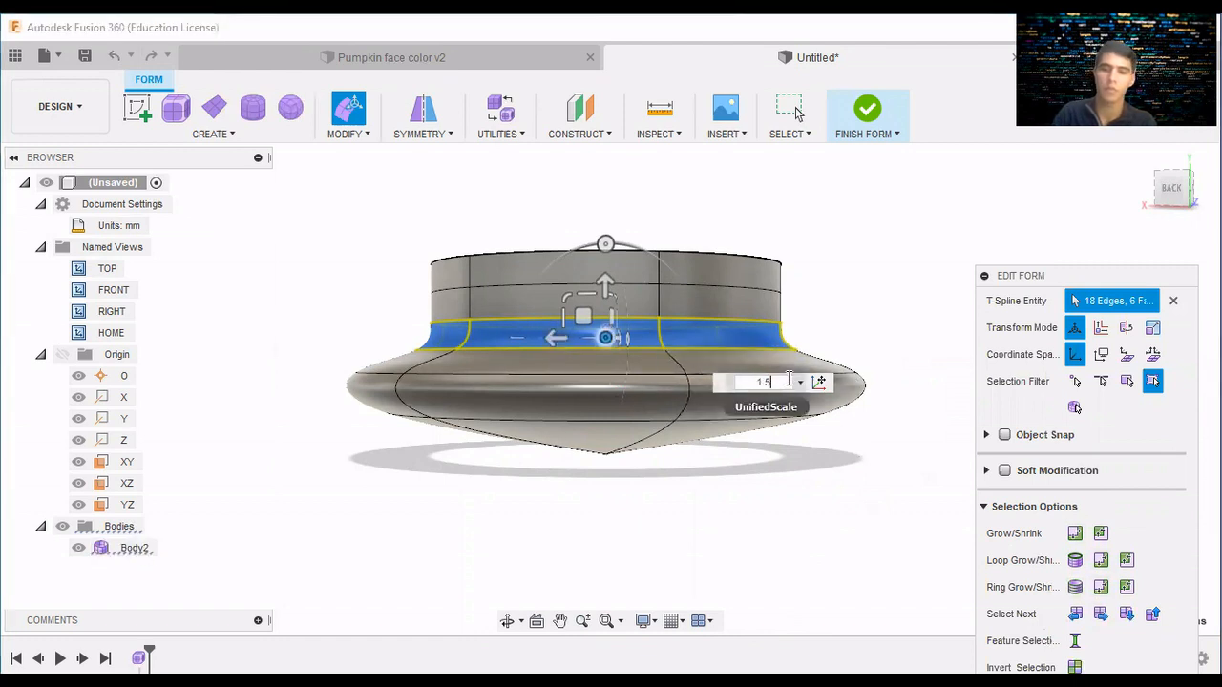
type("1.5")
key("Return")
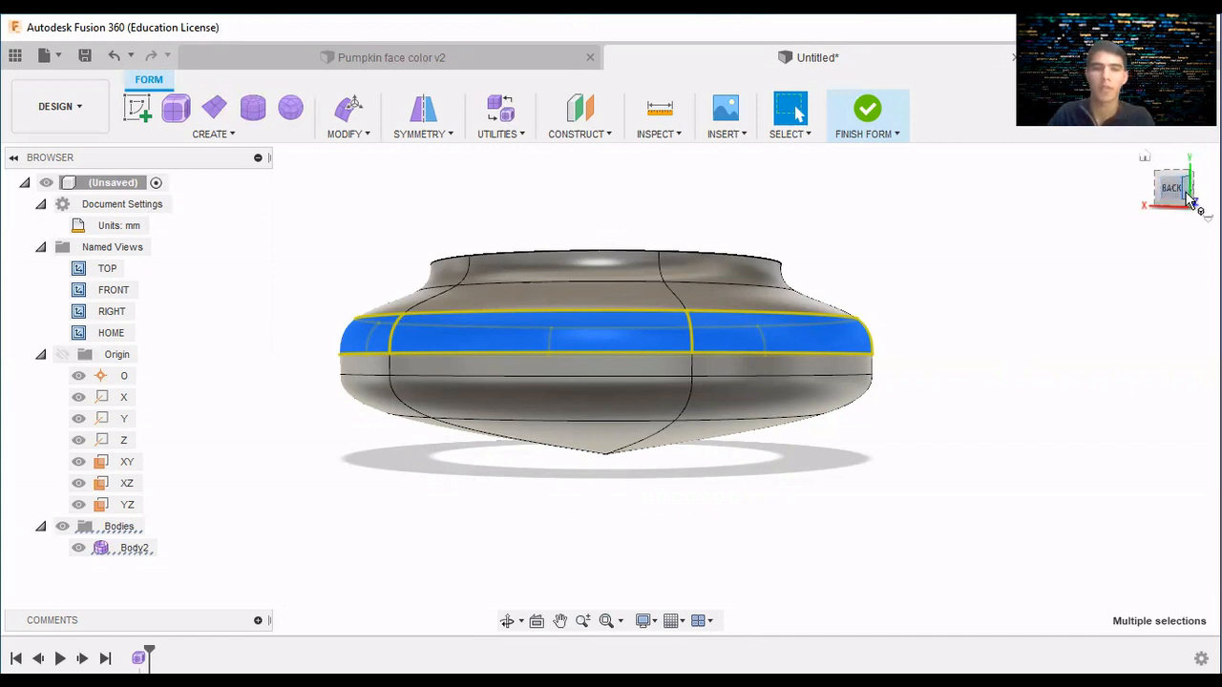
left_click_drag(1186, 193, 1186, 197)
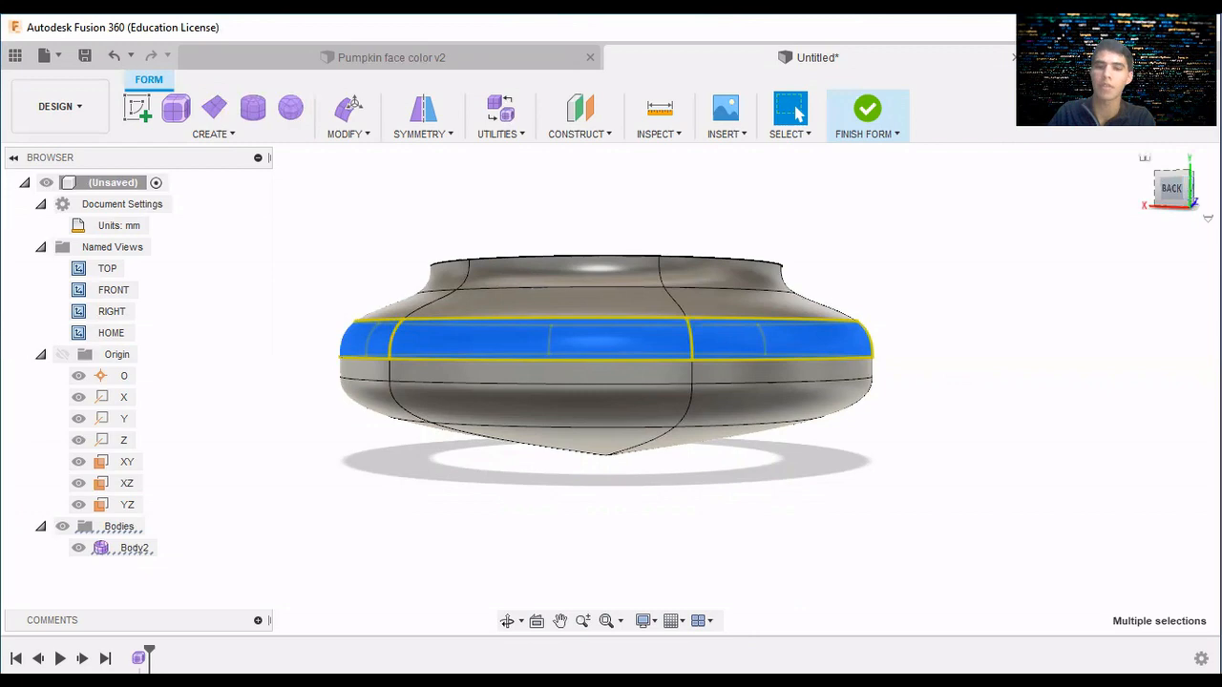
left_click(1190, 198)
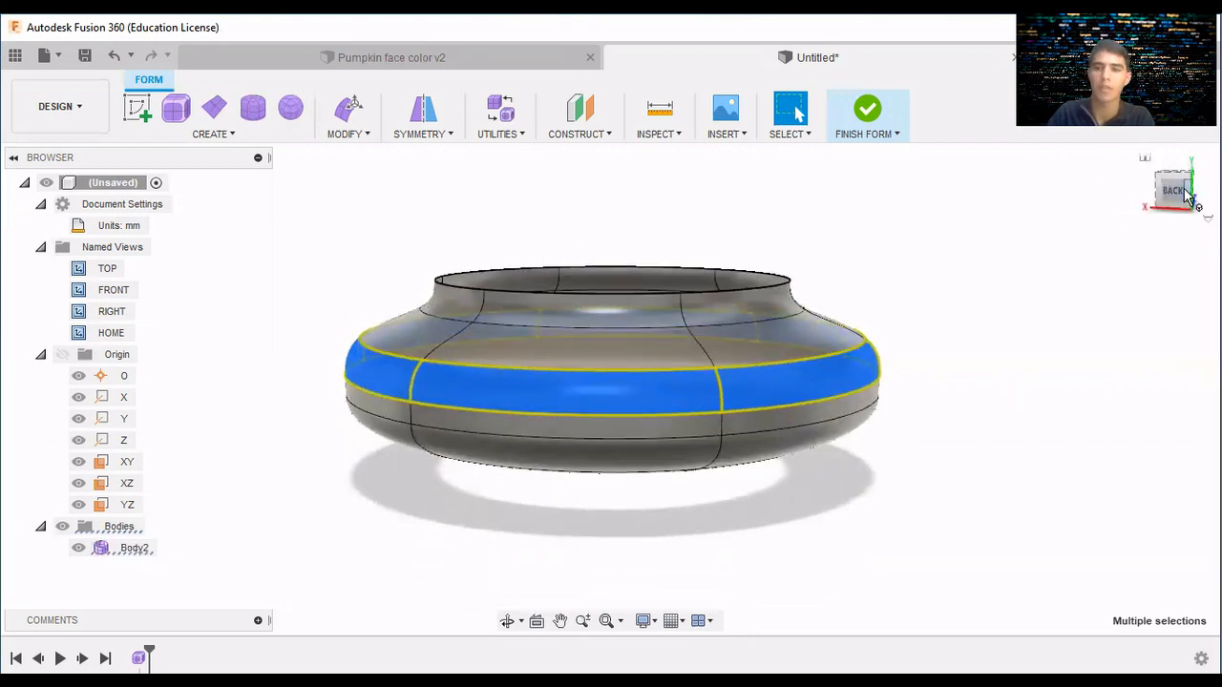
left_click_drag(1177, 188, 1174, 179)
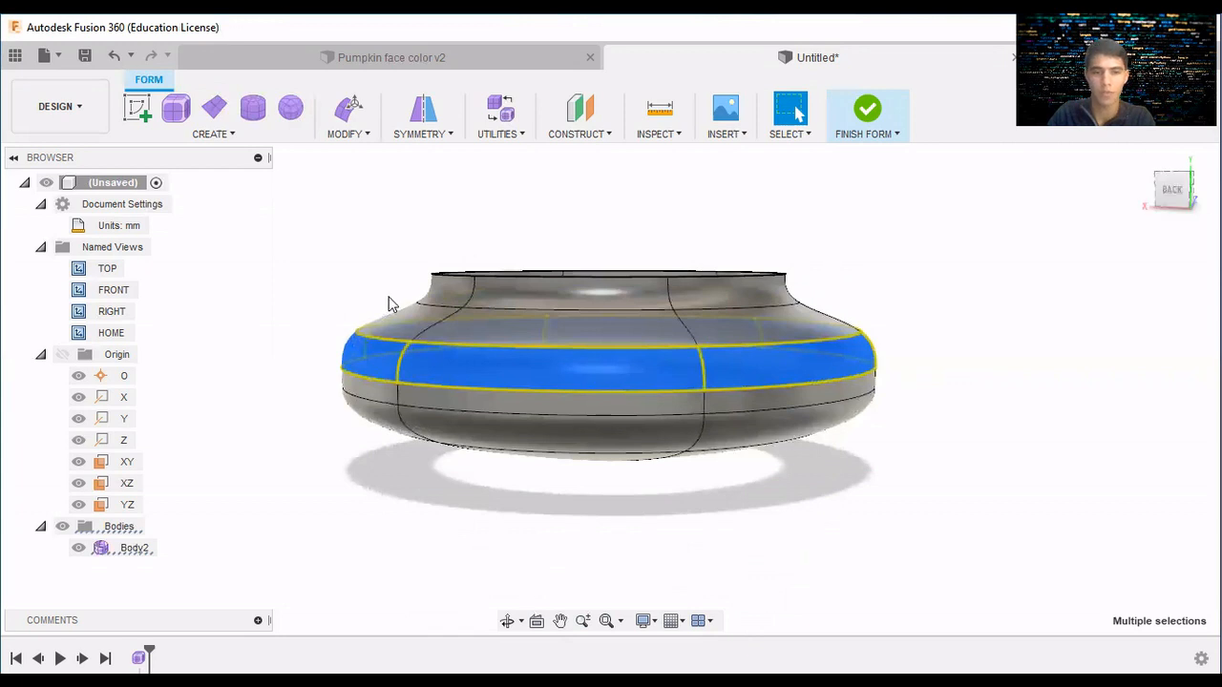
left_click_drag(389, 299, 850, 323)
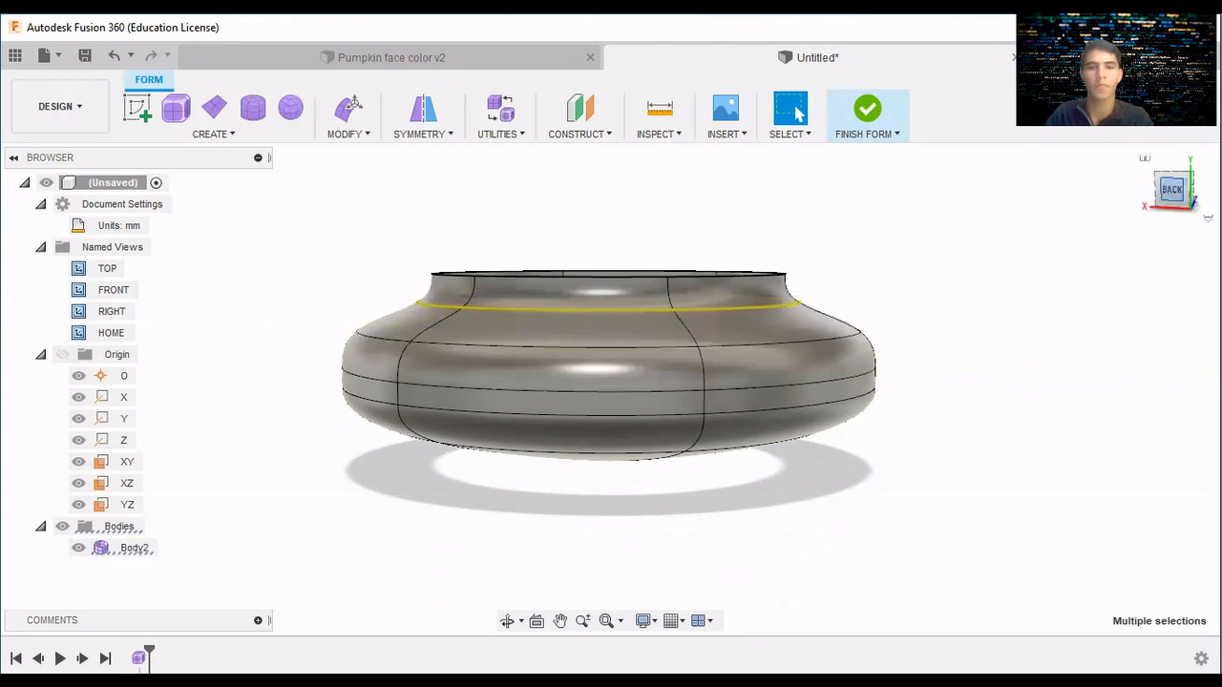
mouse_move(1172, 190)
left_mouse_down()
mouse_move(1161, 285)
mouse_move(783, 181)
mouse_move(420, 231)
left_mouse_up()
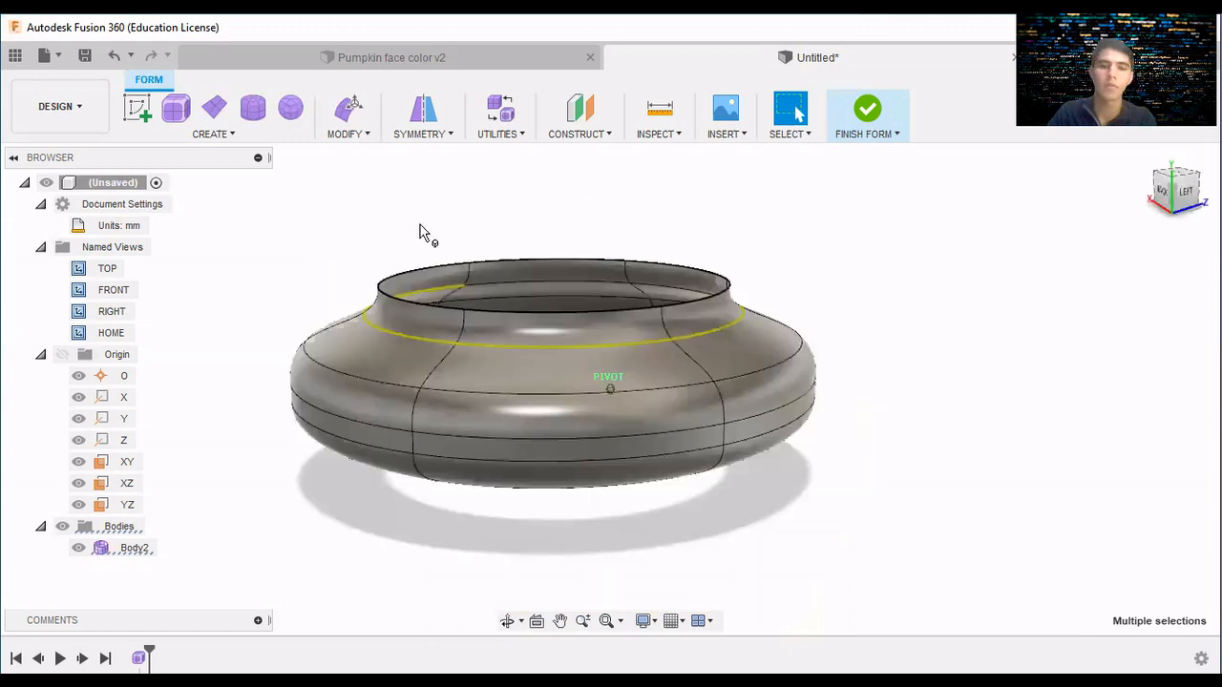
left_click_drag(353, 279, 770, 313)
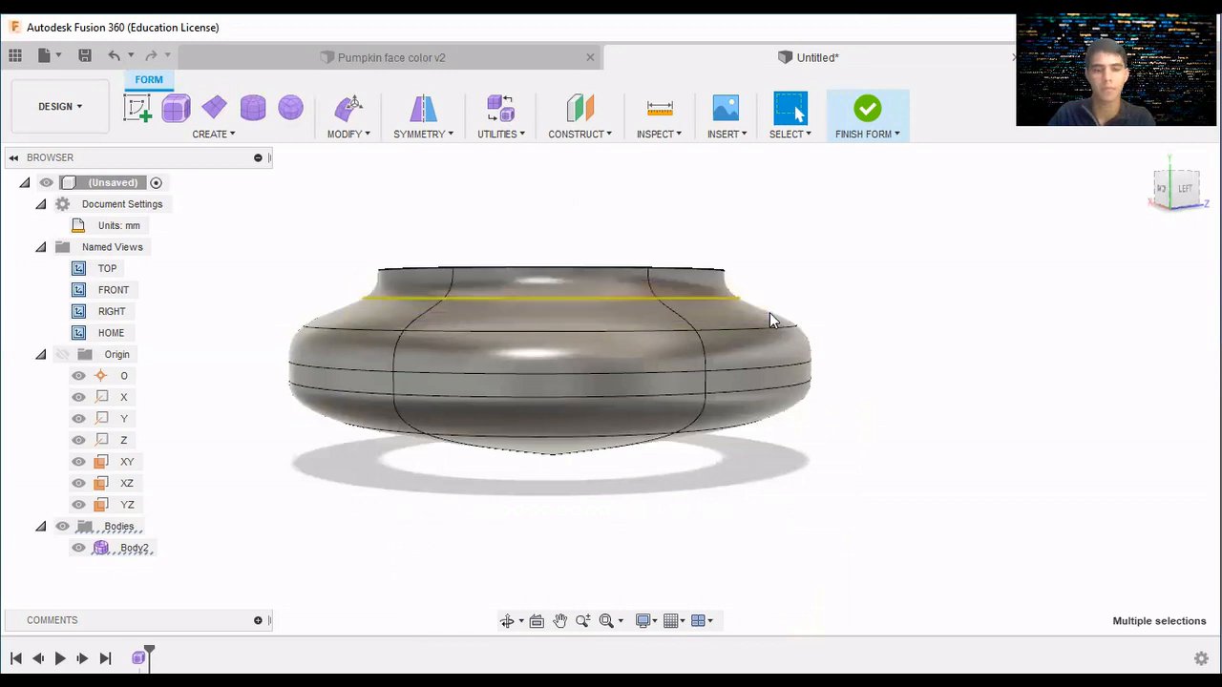
left_click_drag(1169, 196, 1164, 208)
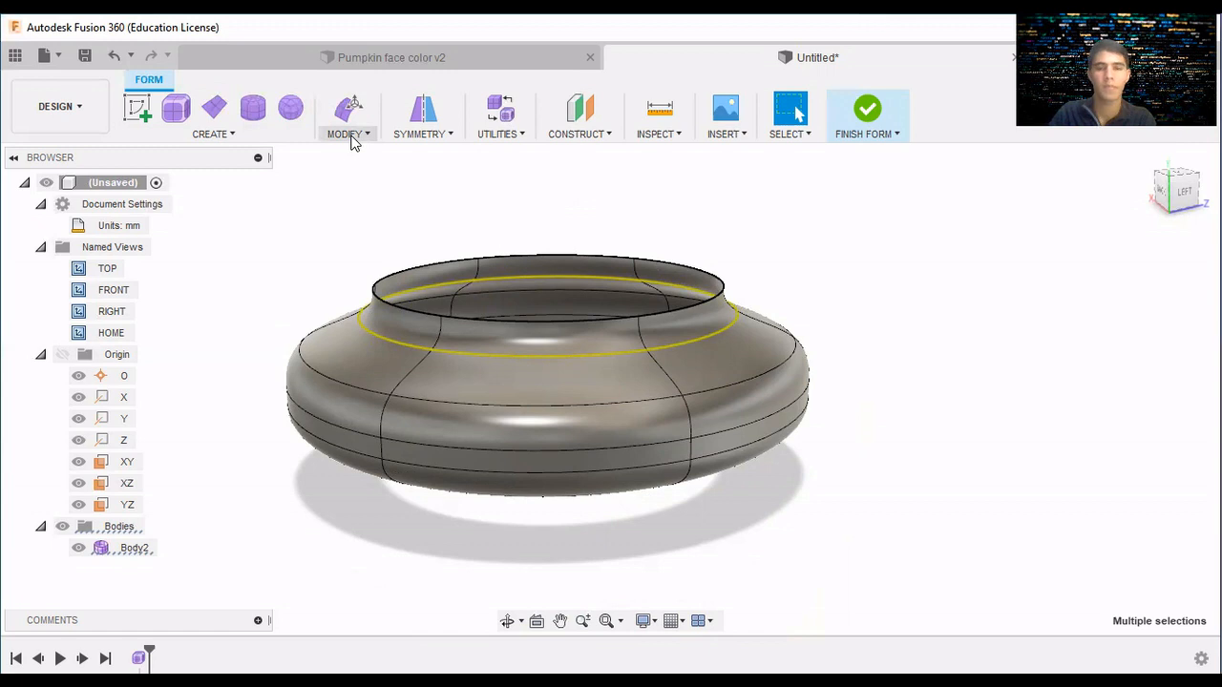
Select only the edge loop of the open top rim and scale it uniformly to 0.15 with Edit Form.
left_click(351, 134)
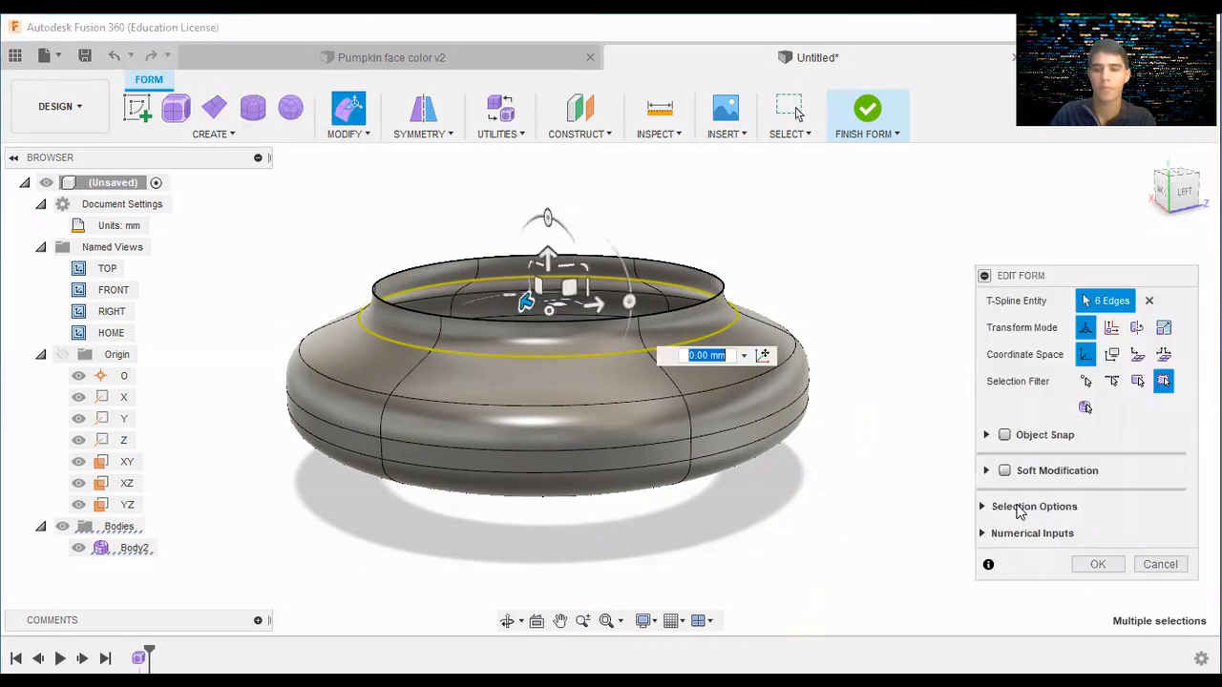
left_click(1019, 508)
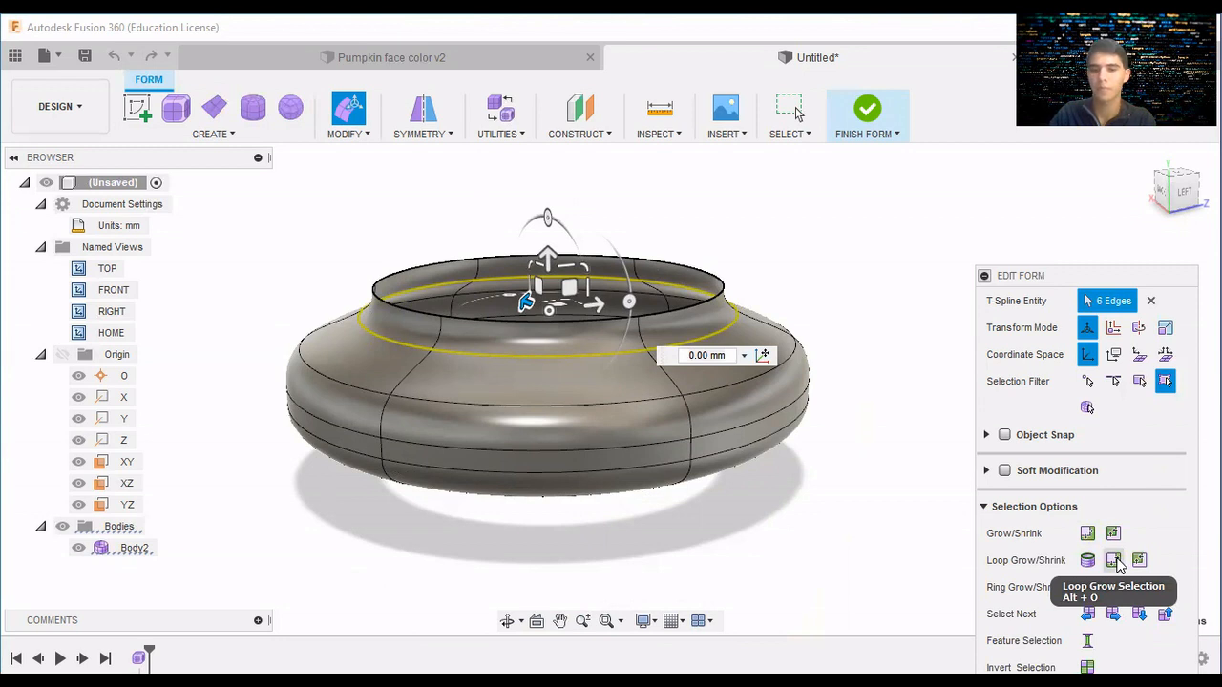
left_click(840, 272)
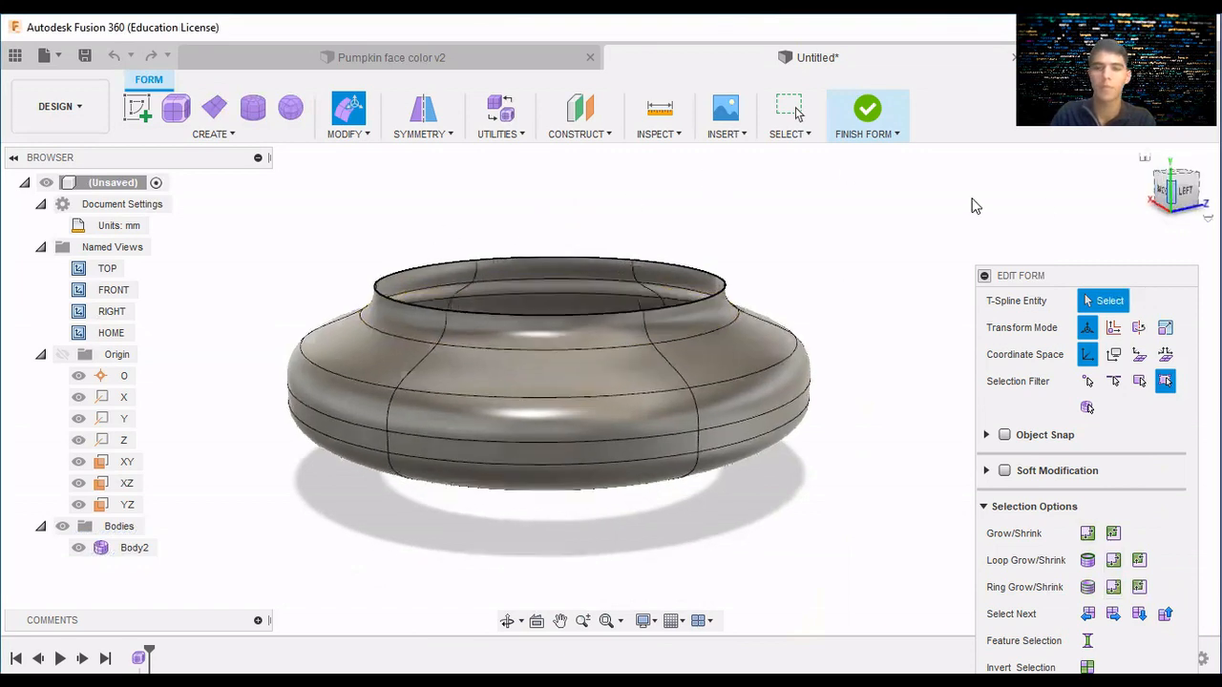
left_click_drag(1178, 189, 1178, 195)
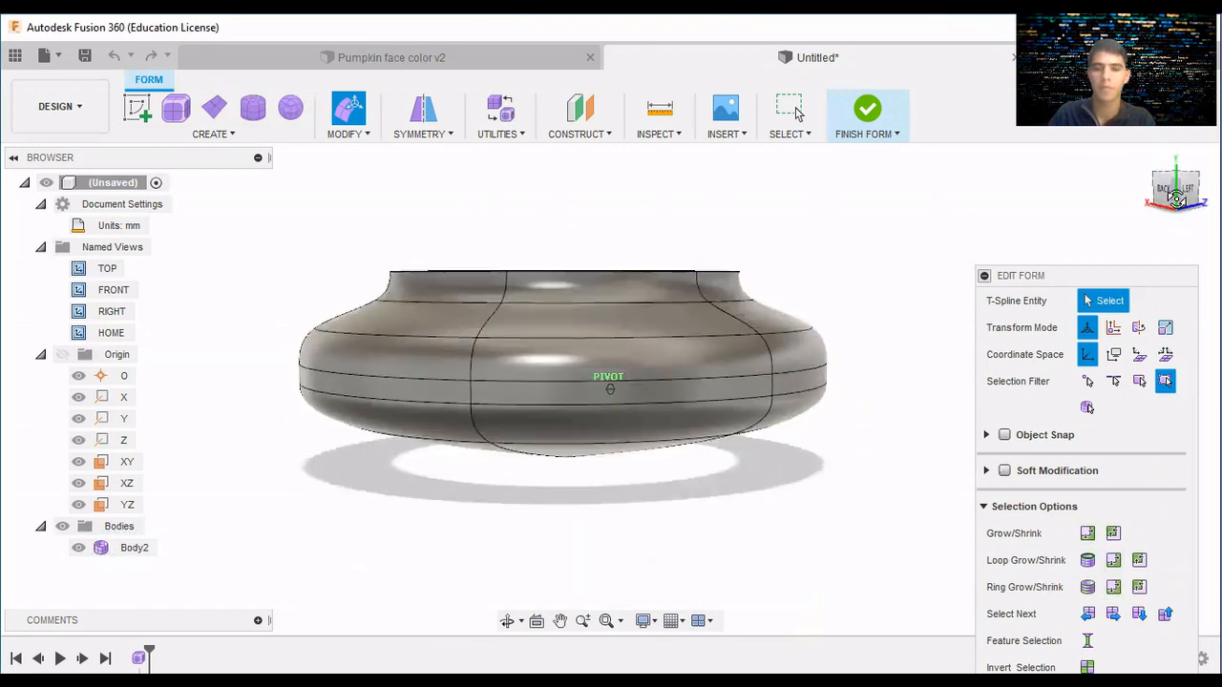
left_click_drag(438, 286, 756, 288)
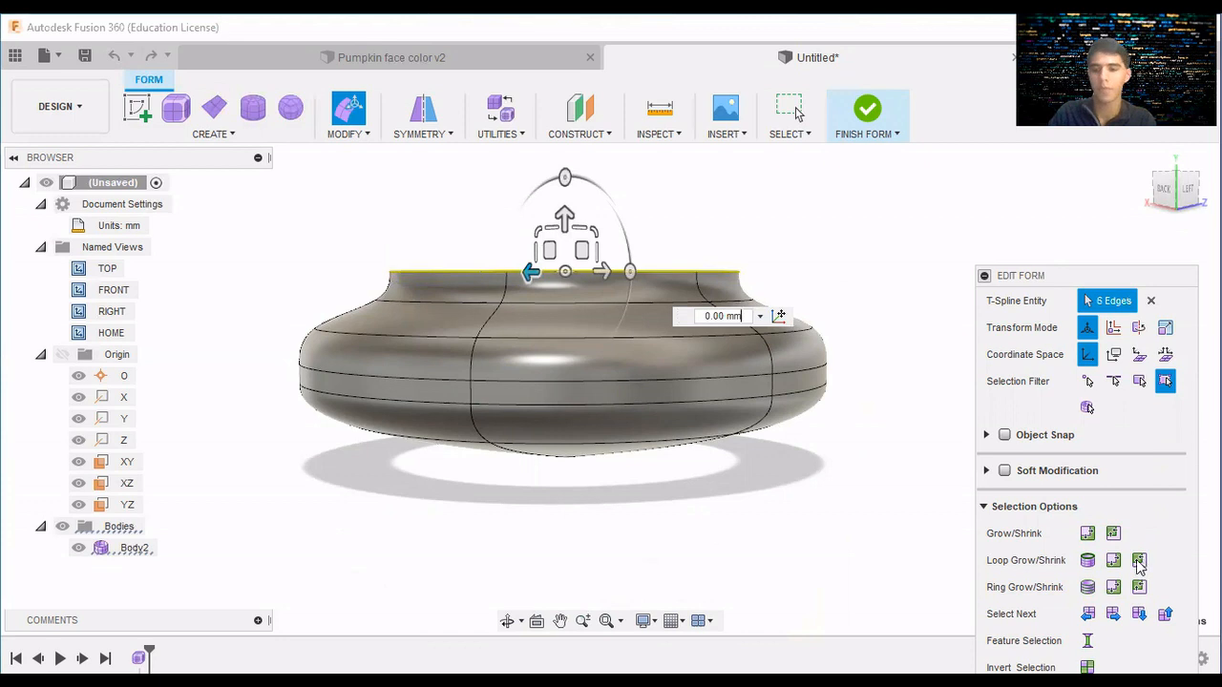
left_click(1139, 563)
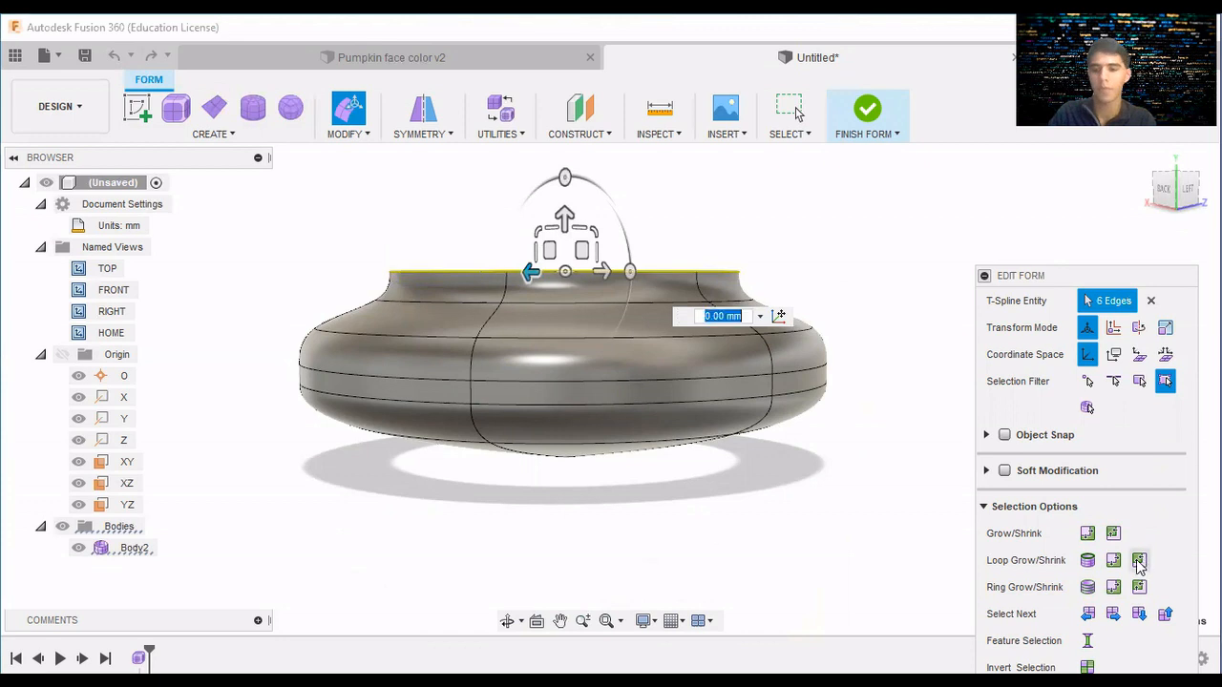
left_click(565, 272)
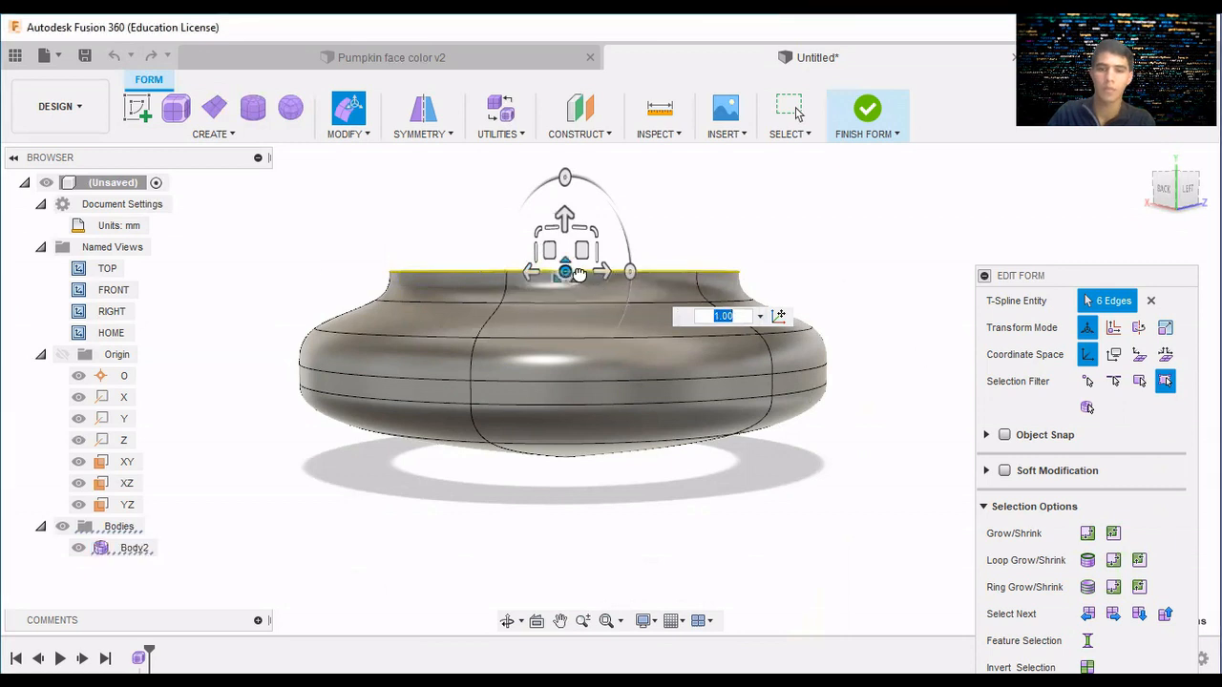
left_click_drag(586, 272, 507, 280)
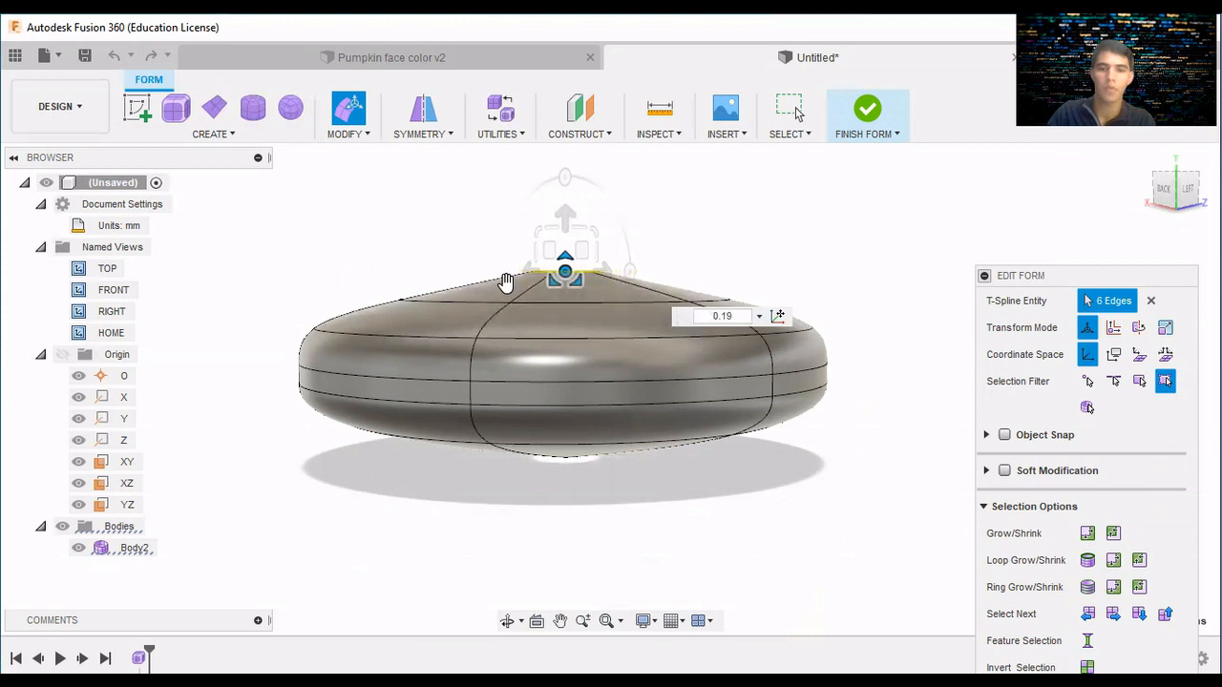
key("BackSpace")
key("BackSpace")
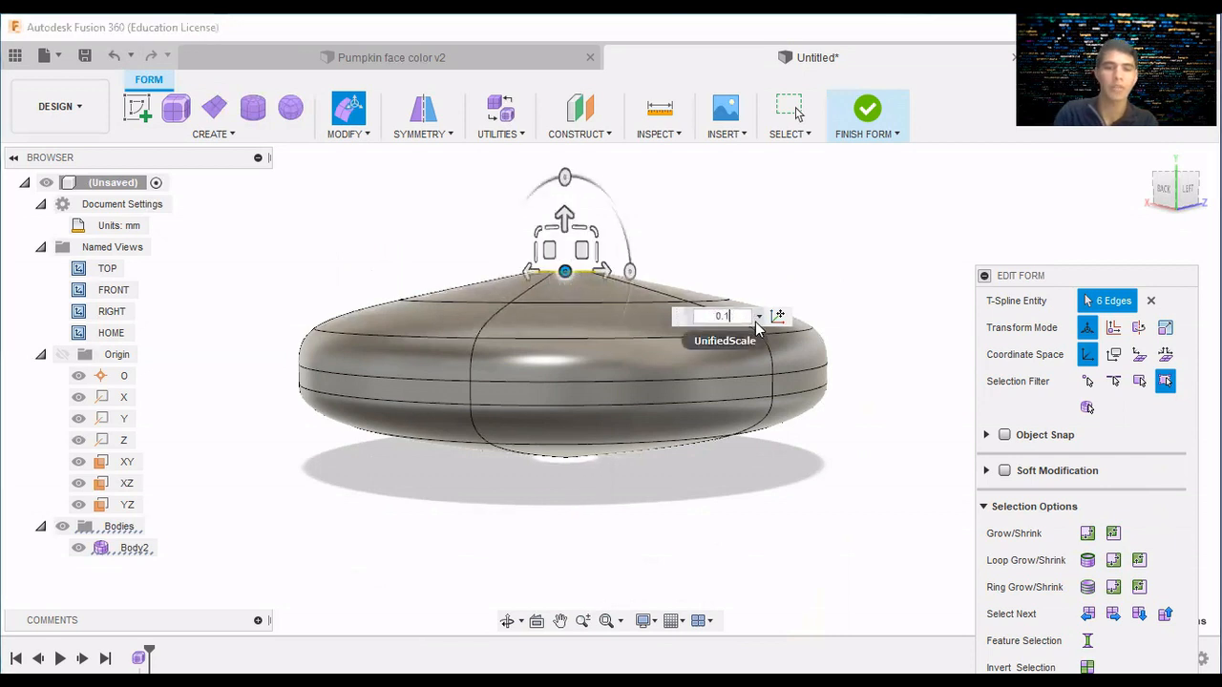
type("5")
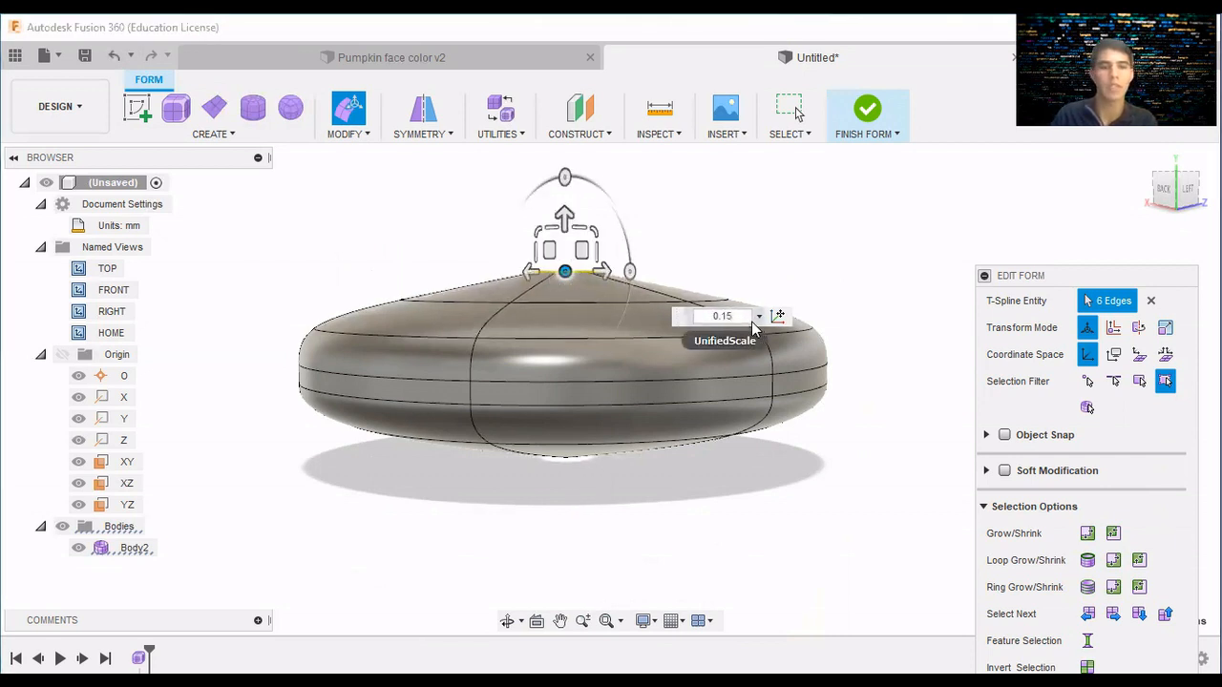
key("Return")
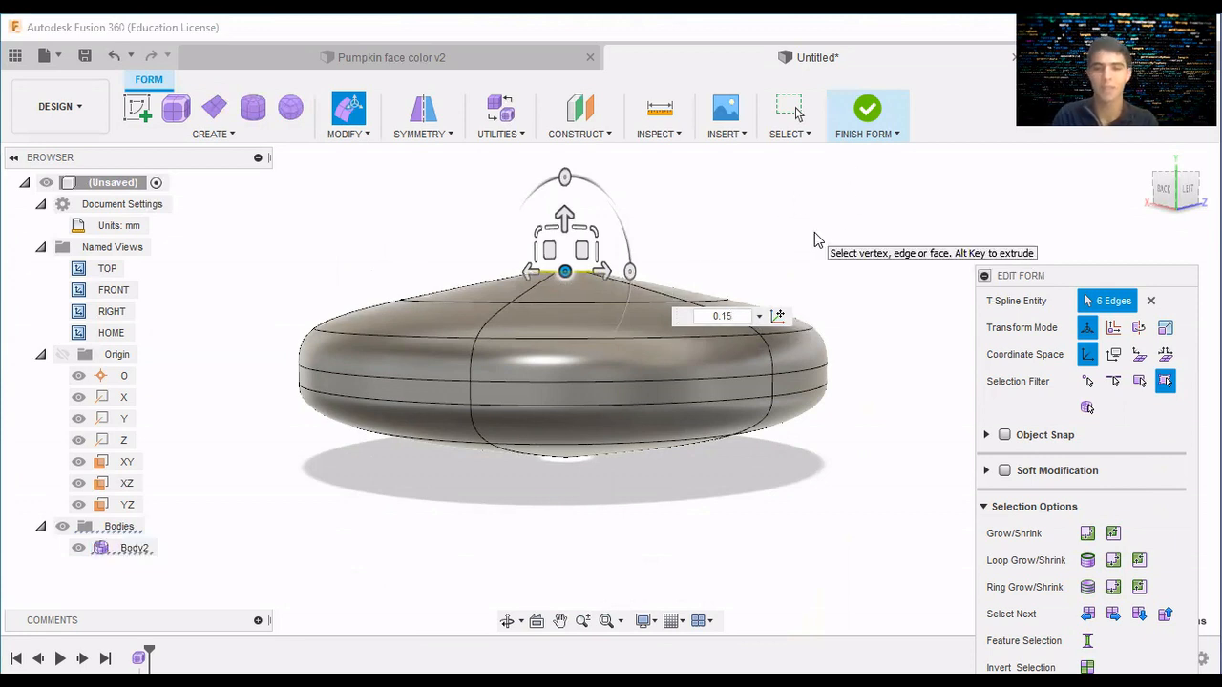
key("Escape")
Inspect the body's narrowed top opening from above and its side profile, clearing the current selection.
mouse_move(610, 388)
middle_mouse_down("shift")
mouse_move(613, 458)
mouse_move(649, 387)
mouse_move(642, 403)
mouse_move(659, 420)
middle_mouse_up("shift")
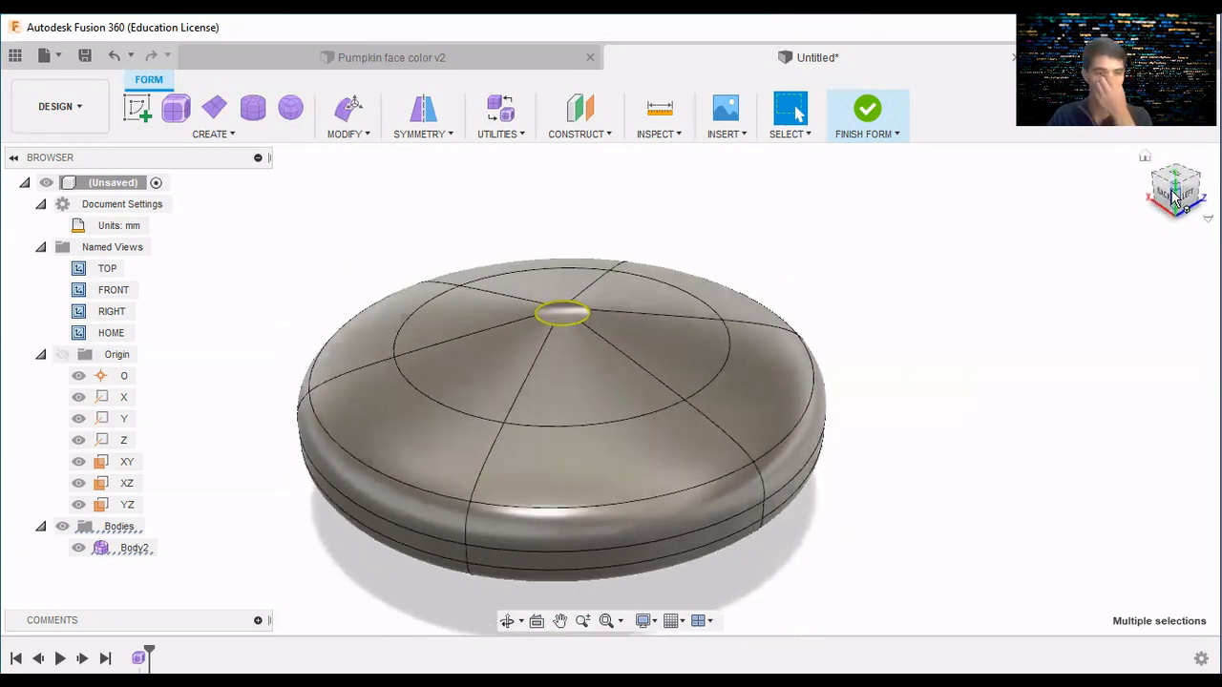
mouse_move(1174, 206)
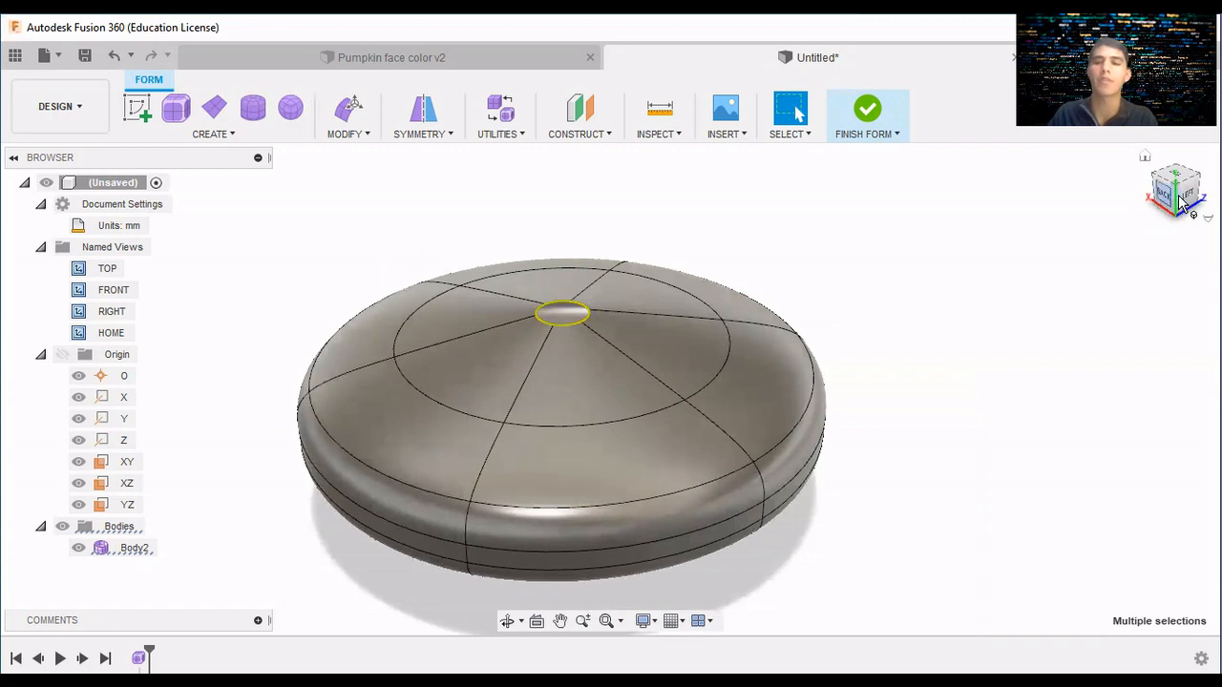
left_click_drag(1184, 187, 1202, 169)
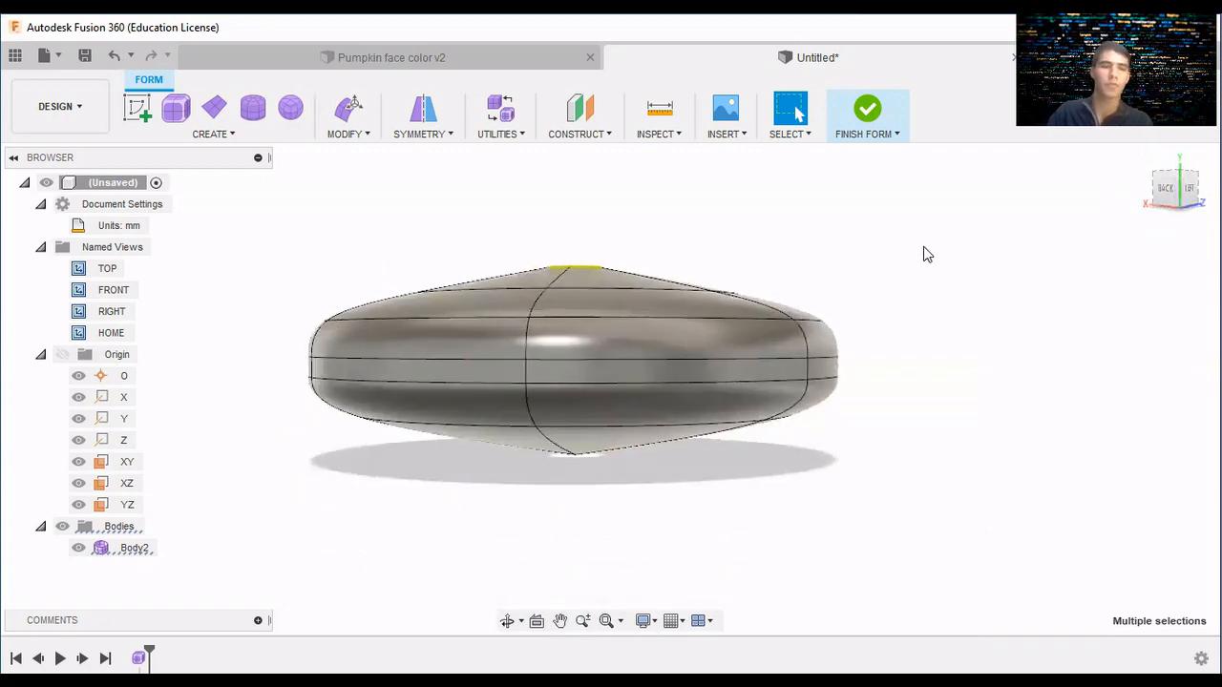
left_click(572, 295)
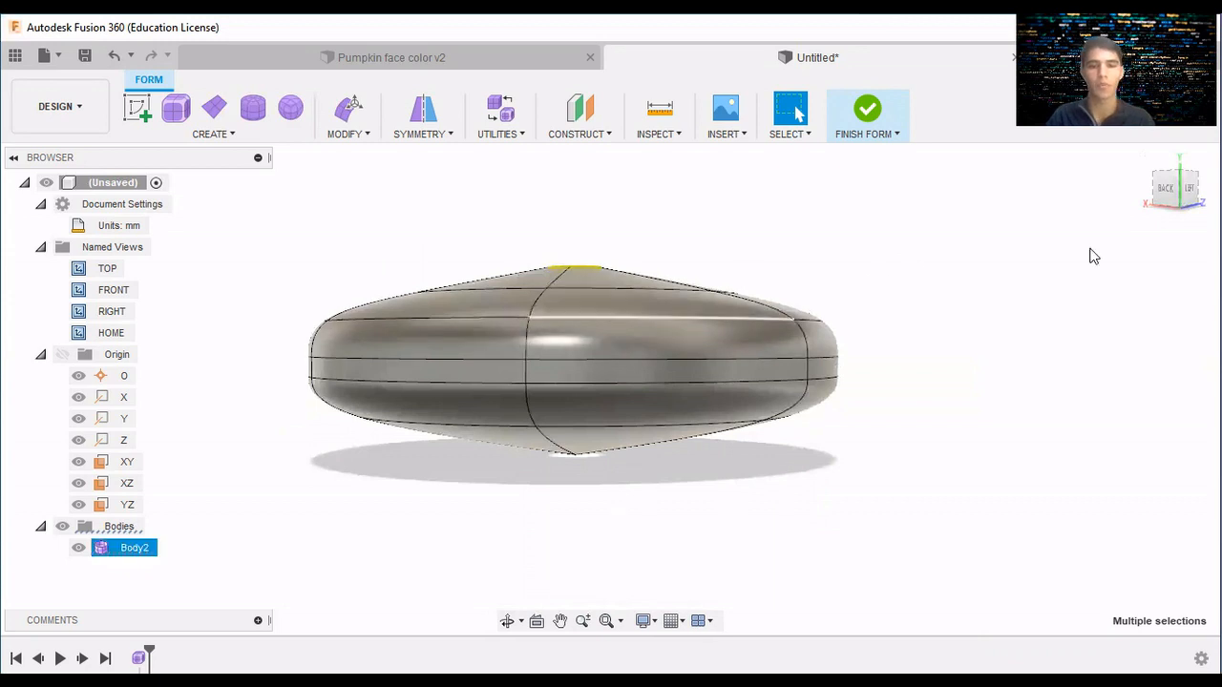
key("Escape")
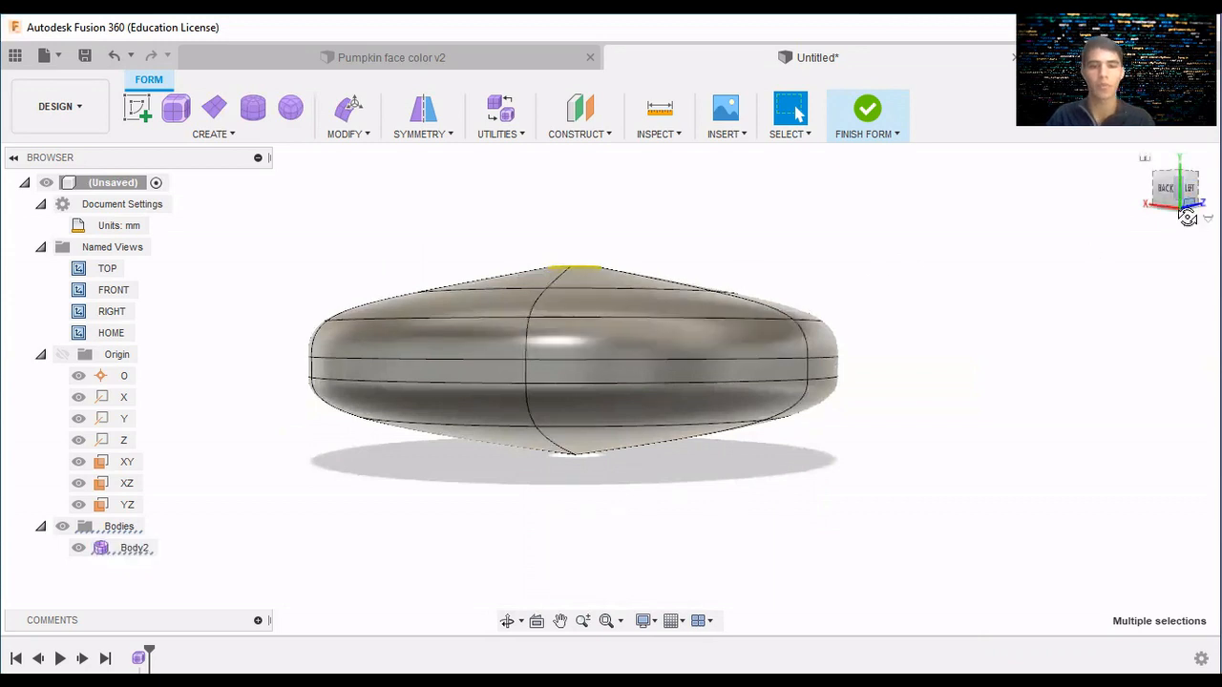
left_click_drag(1187, 217, 1122, 233)
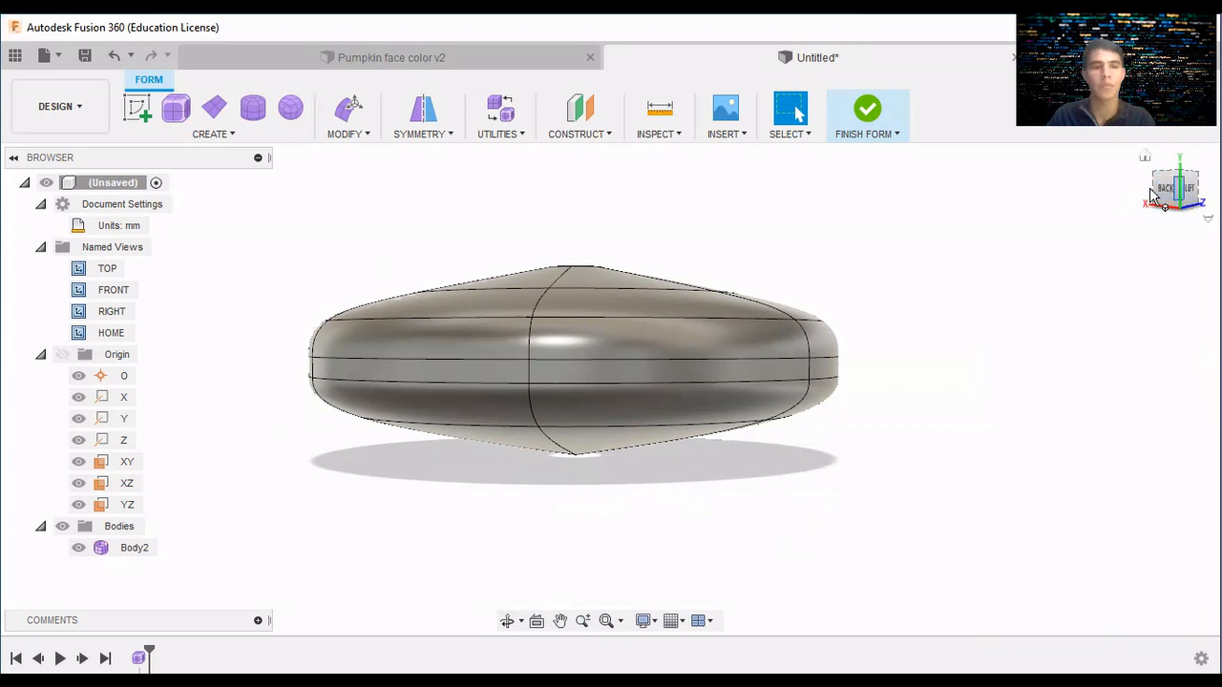
left_click(1188, 191)
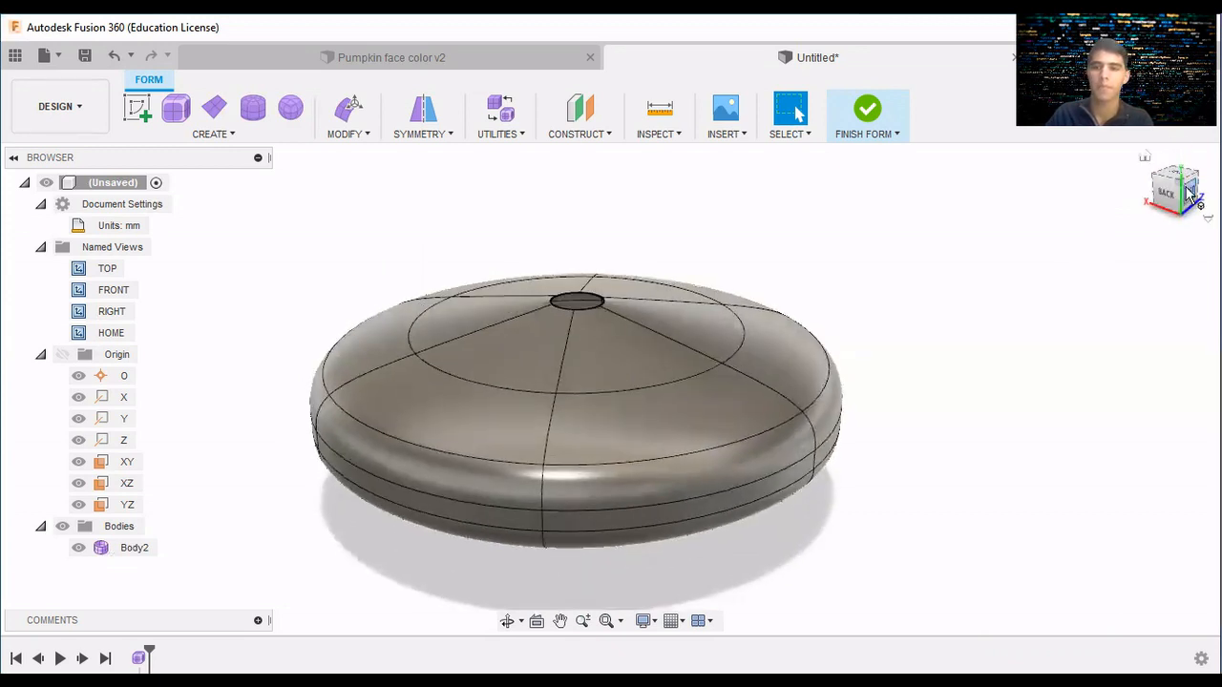
left_click_drag(1179, 197, 1151, 200)
left_click(1152, 204)
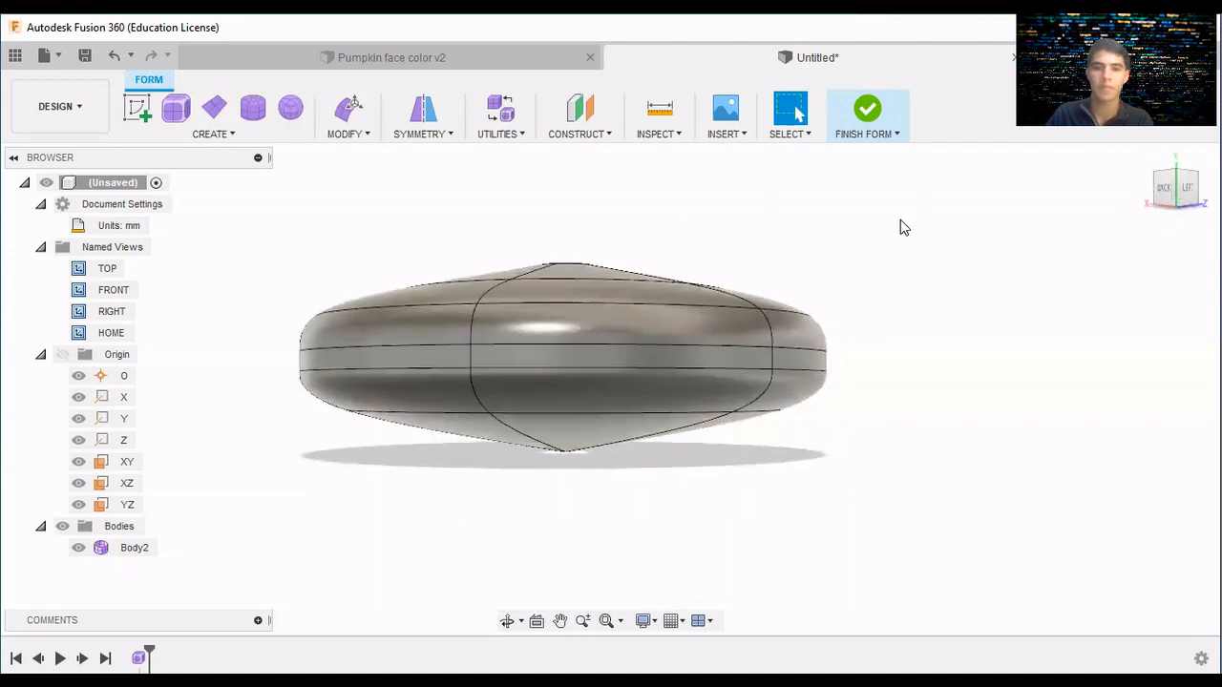
Select the ring of six faces around the small top opening and move it up 1 mm with Edit Form.
left_click(1182, 189)
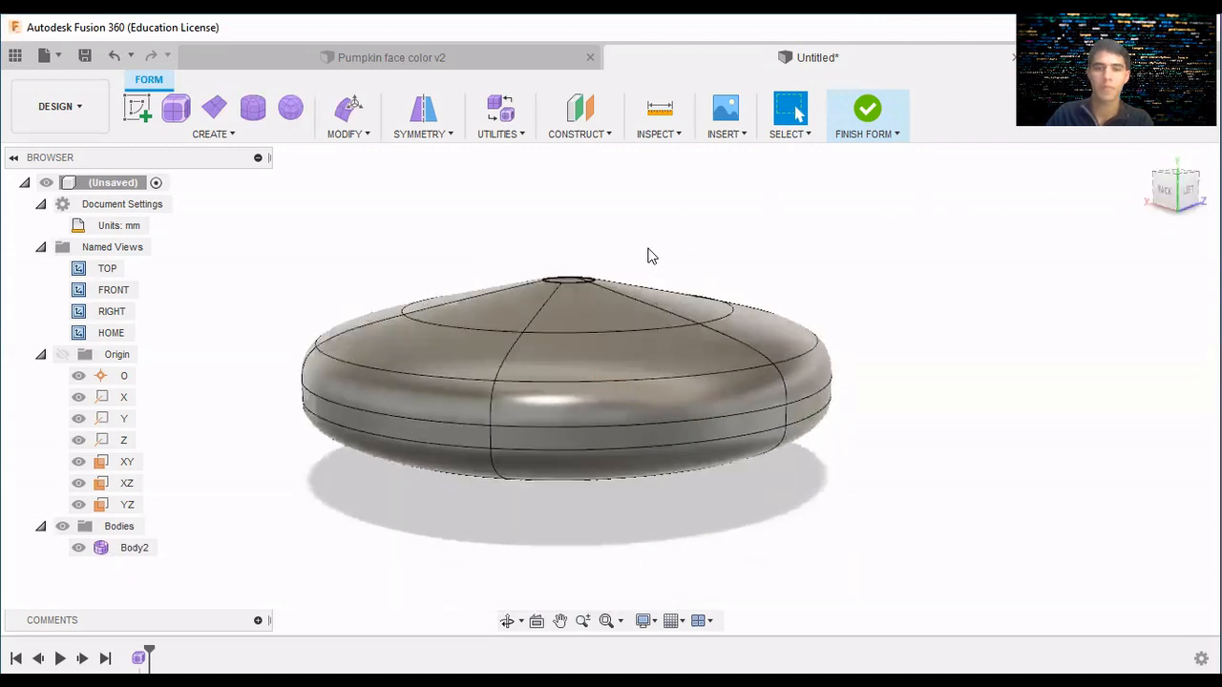
left_click(1161, 195)
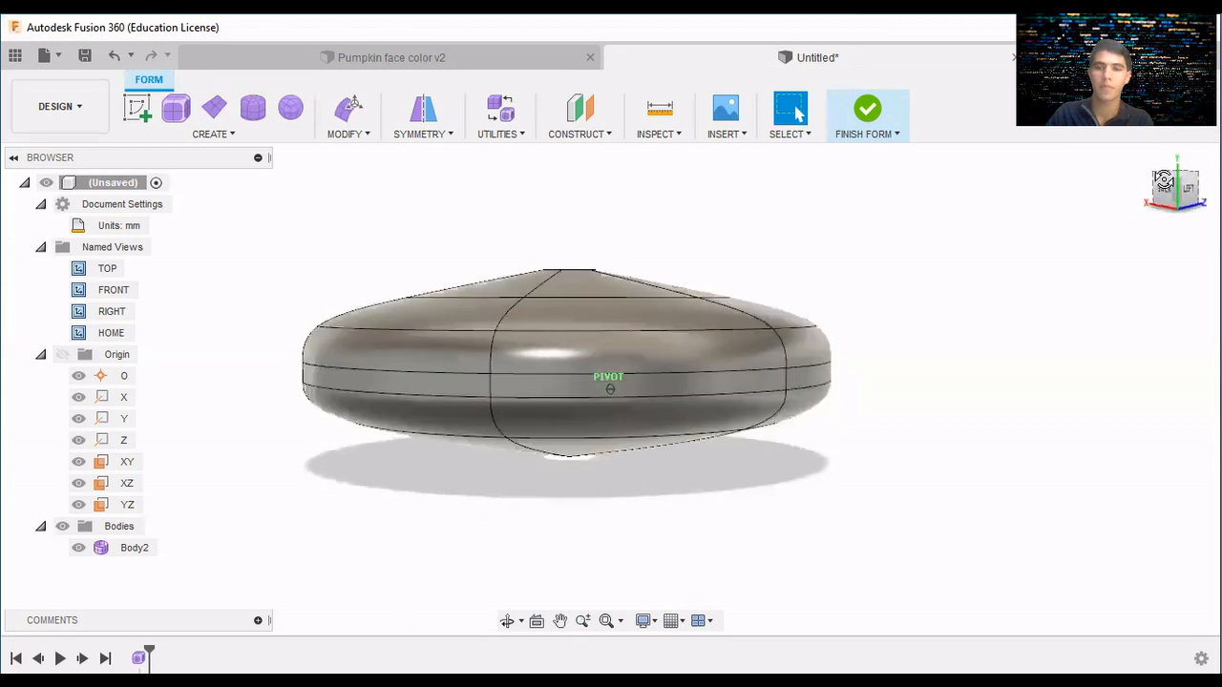
left_click_drag(642, 269, 497, 277)
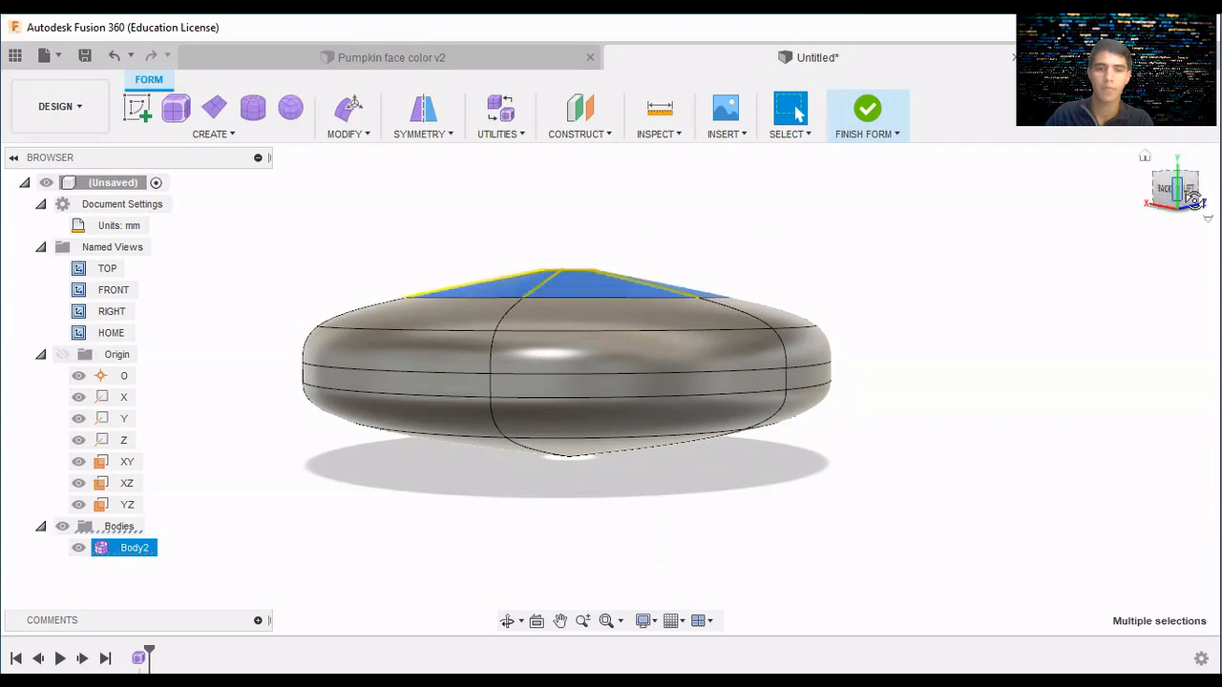
left_click(1190, 187)
left_click(1190, 191)
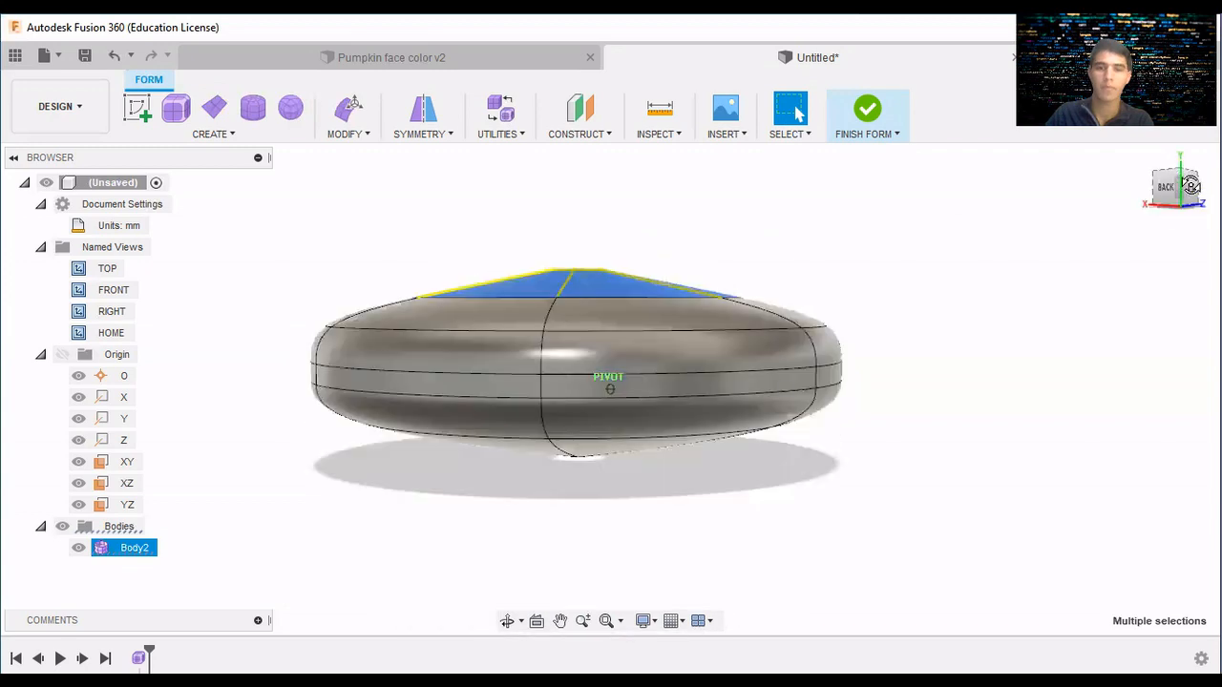
left_click(348, 134)
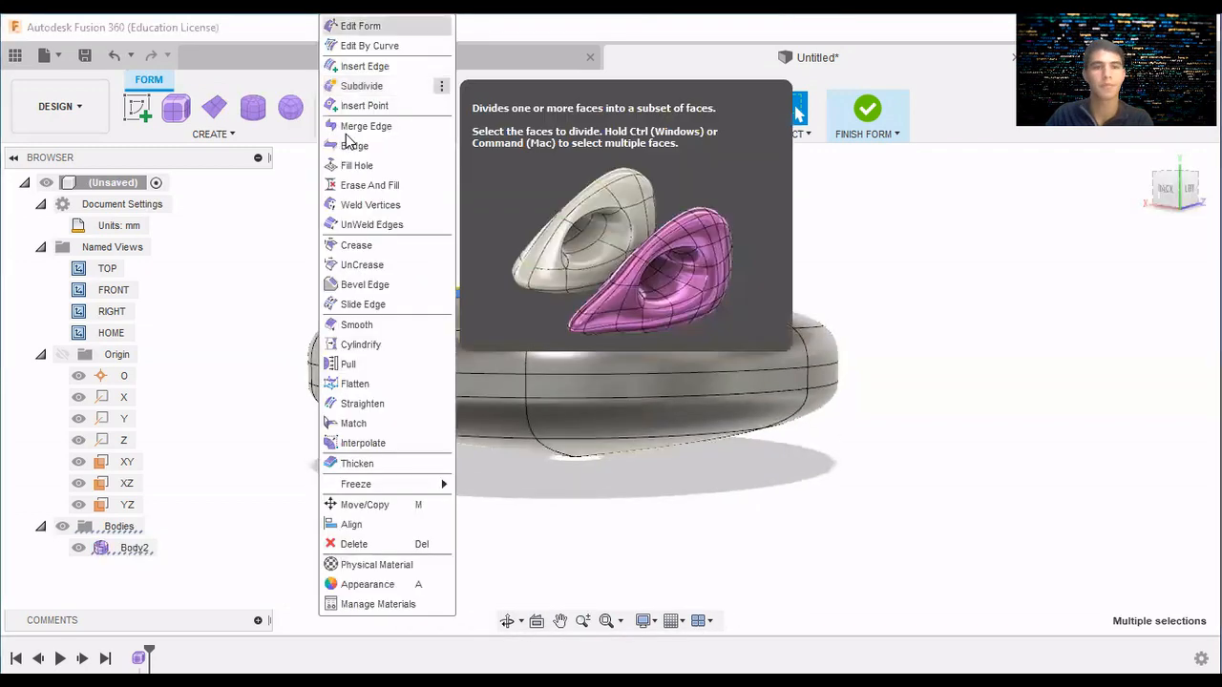
key("Escape")
left_click(349, 110)
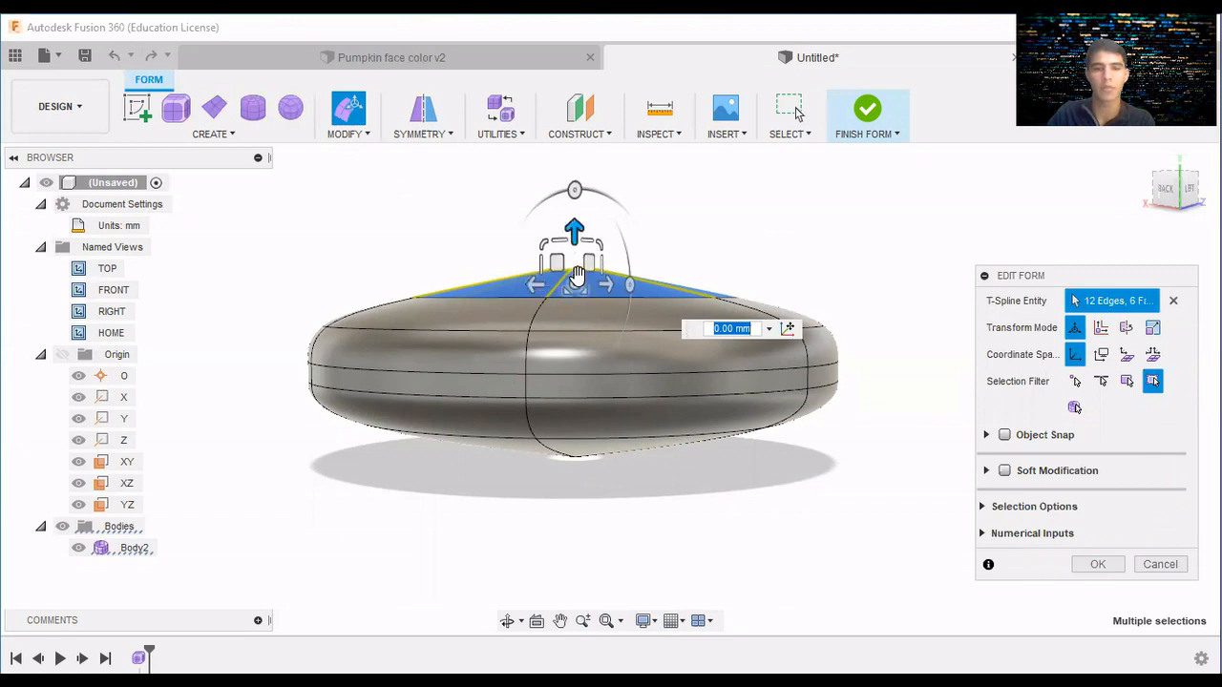
mouse_move(577, 234)
left_mouse_down()
mouse_move(579, 186)
mouse_move(574, 212)
left_mouse_up()
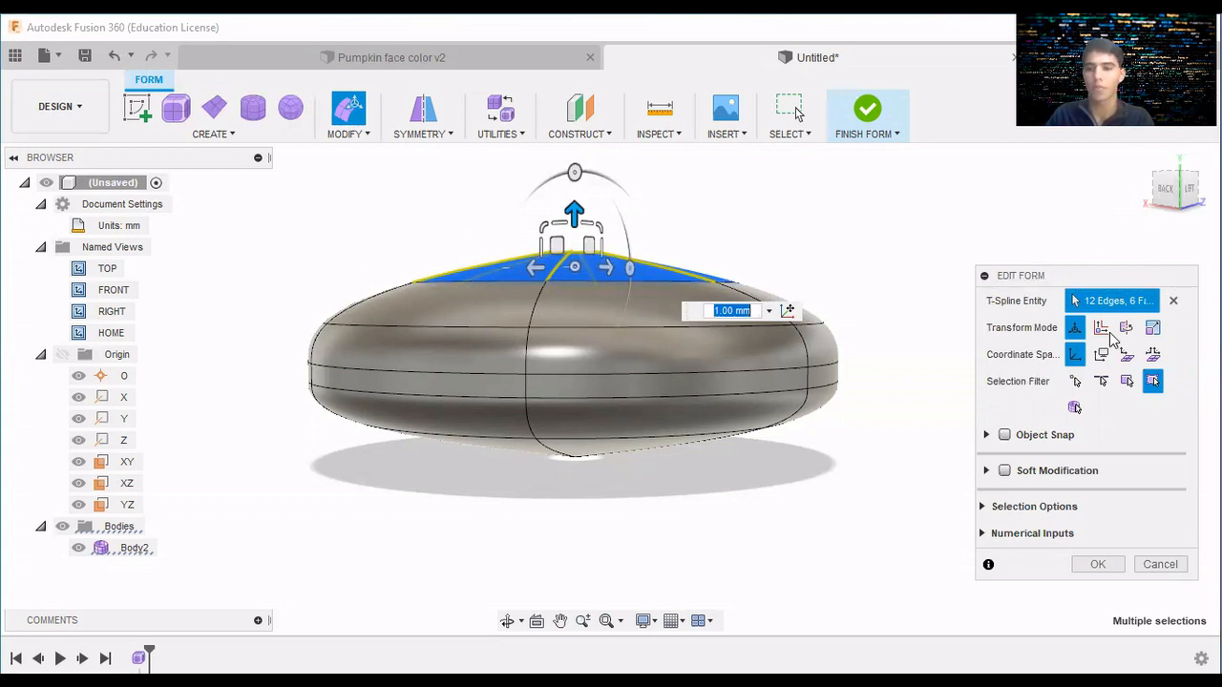
left_click(1100, 567)
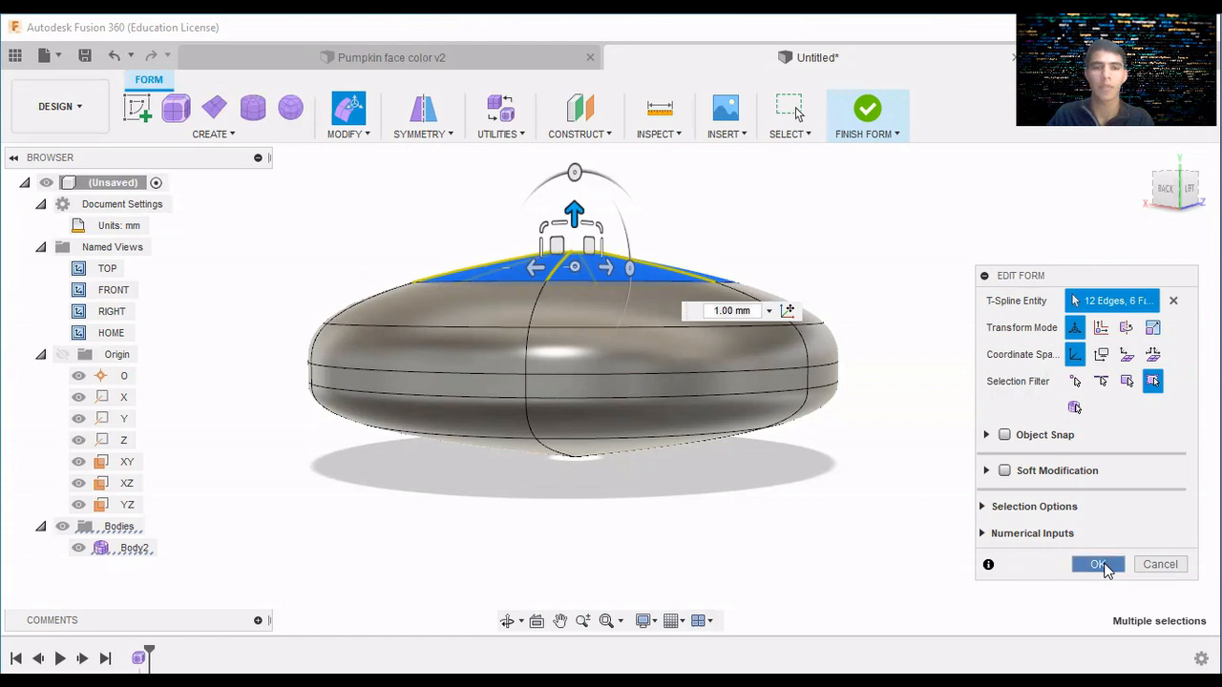
Close the small opening at the top of the body with Fill Hole, using the Fill Star mode.
mouse_move(1182, 194)
left_mouse_down()
mouse_move(1182, 221)
mouse_move(1181, 196)
left_mouse_up()
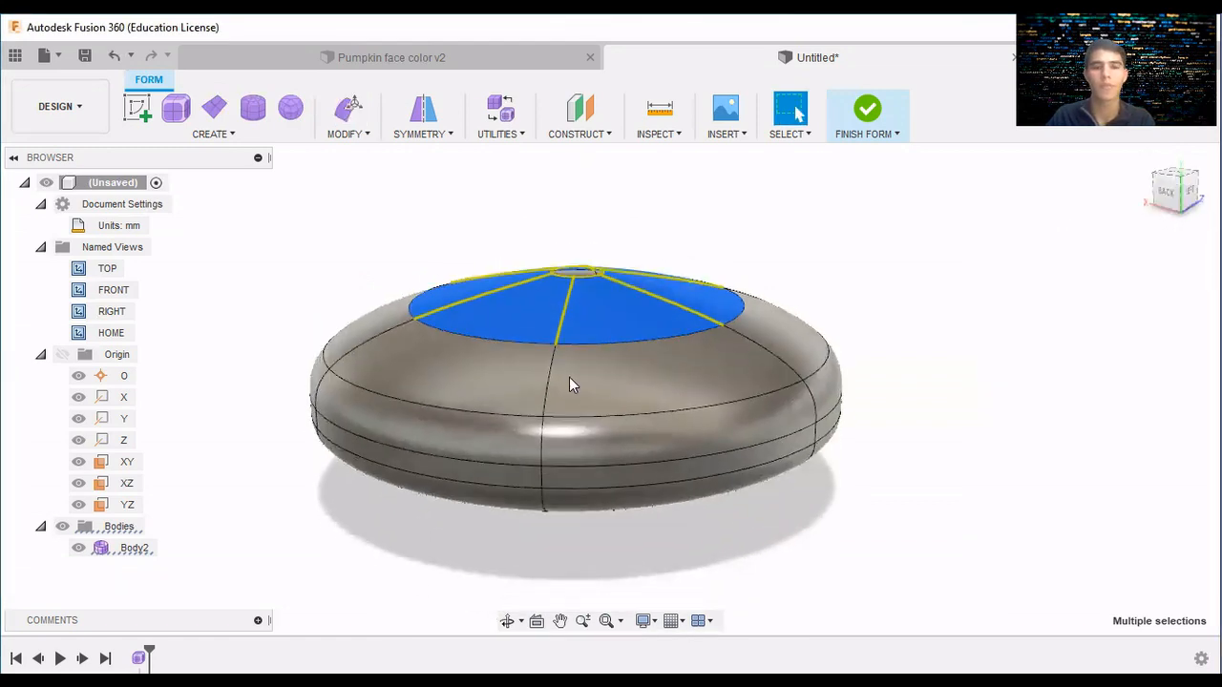
left_click(363, 134)
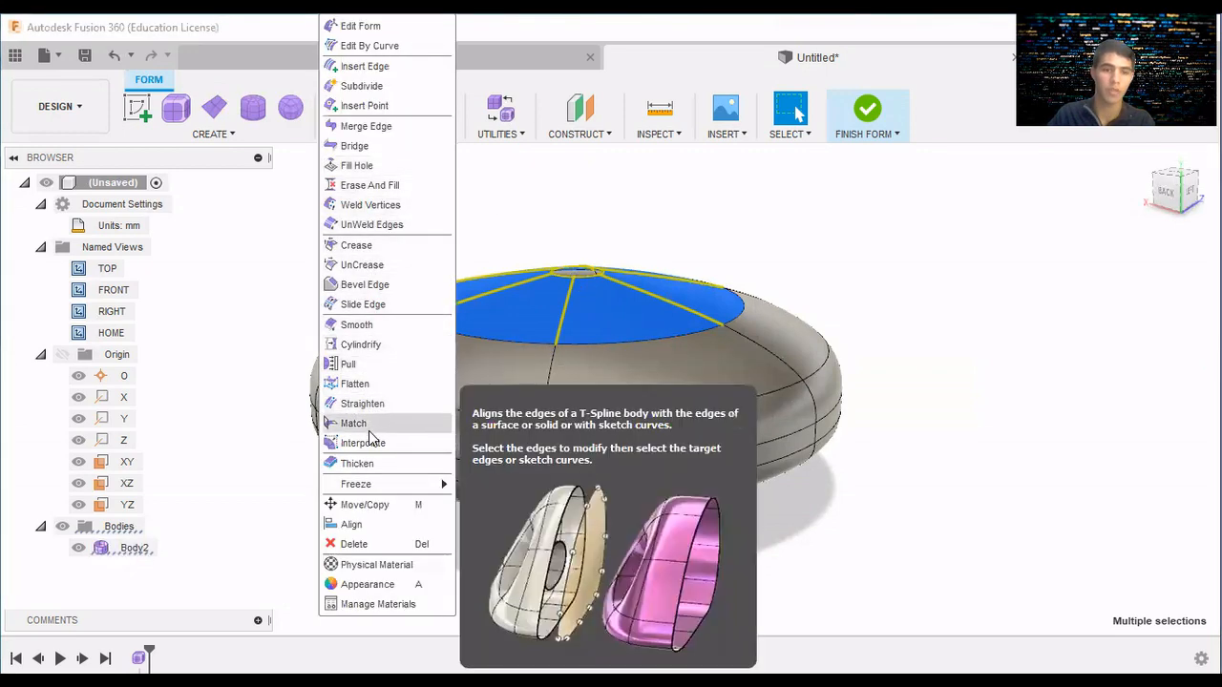
left_click(379, 168)
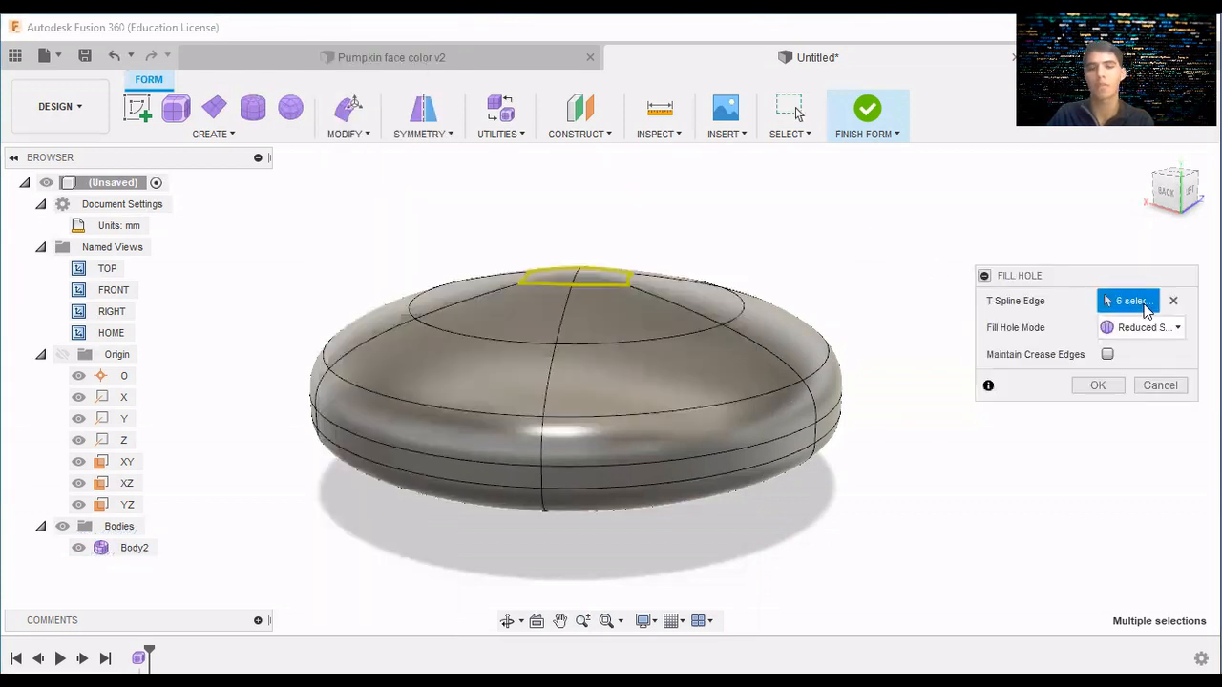
left_click(1178, 327)
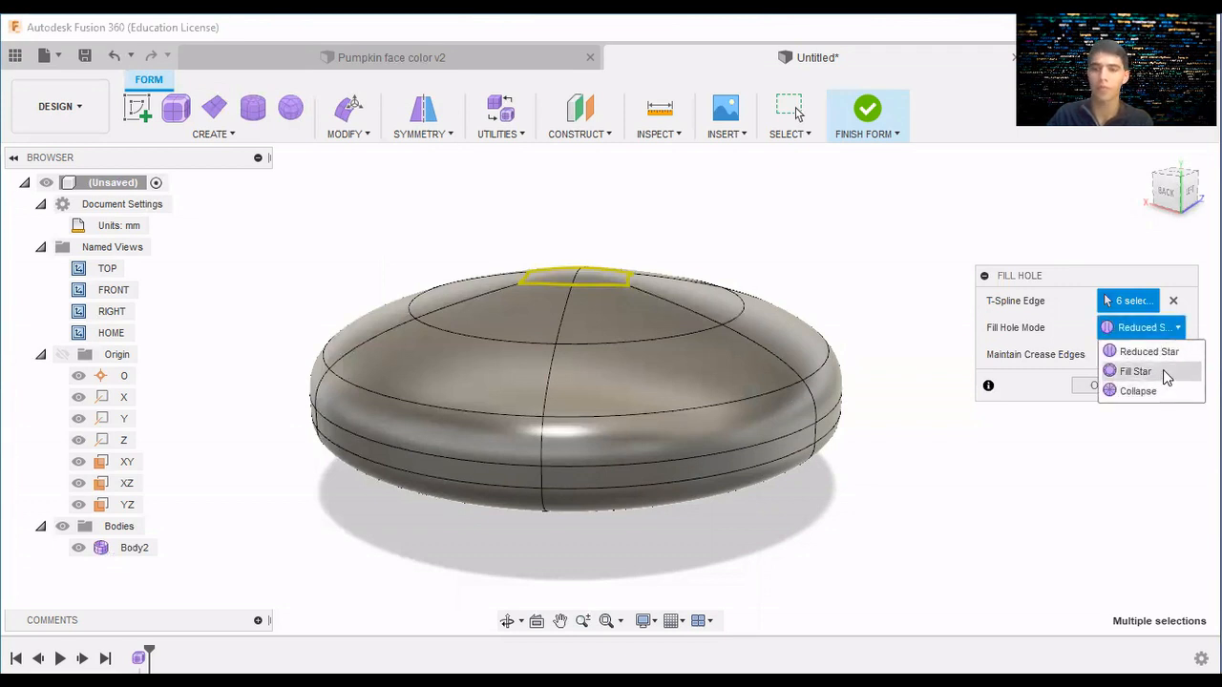
left_click(1164, 374)
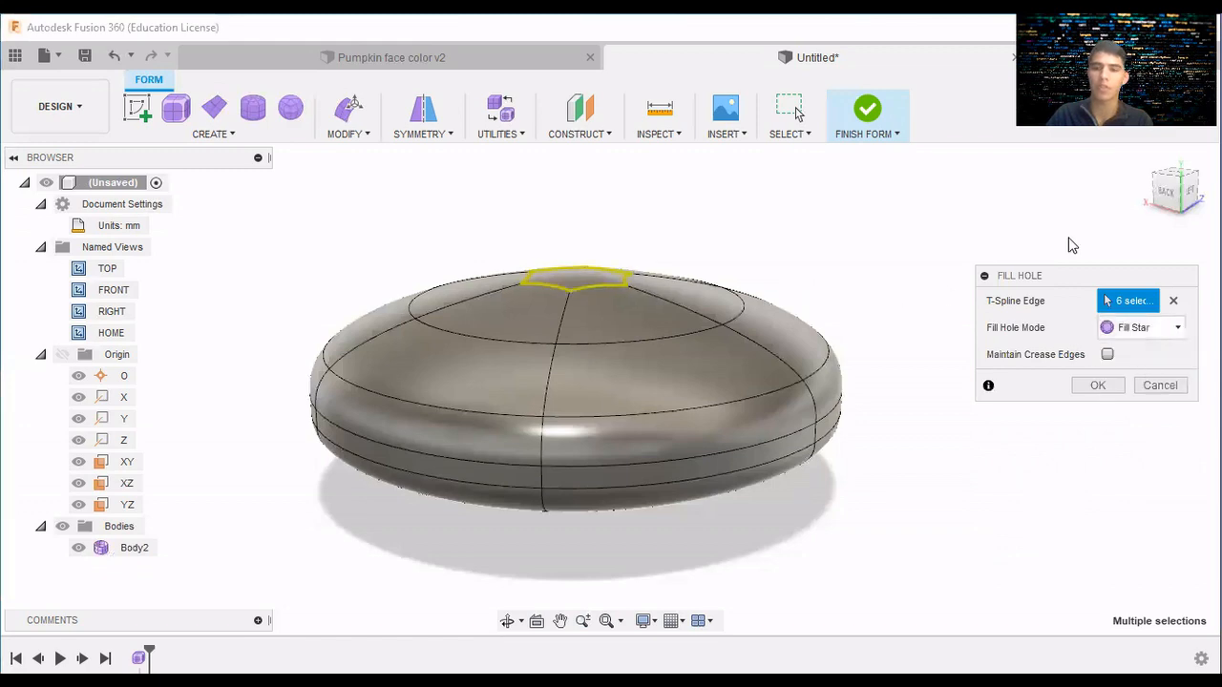
left_click(1180, 210)
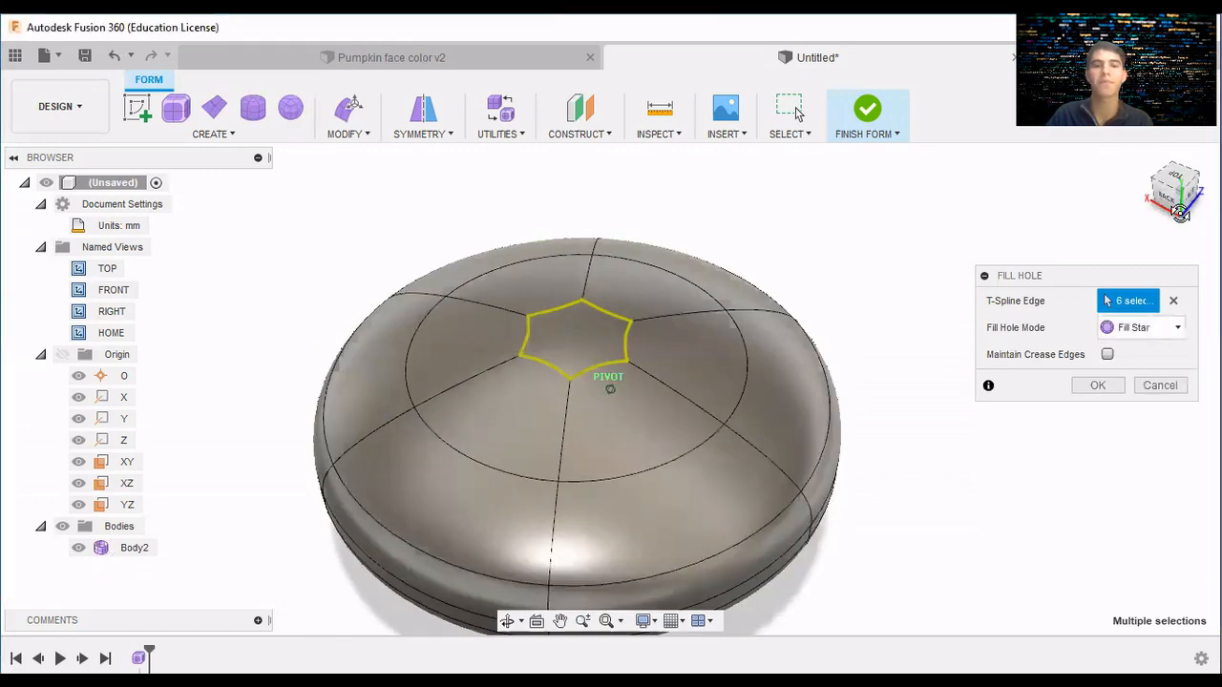
left_click_drag(1180, 212, 1181, 189)
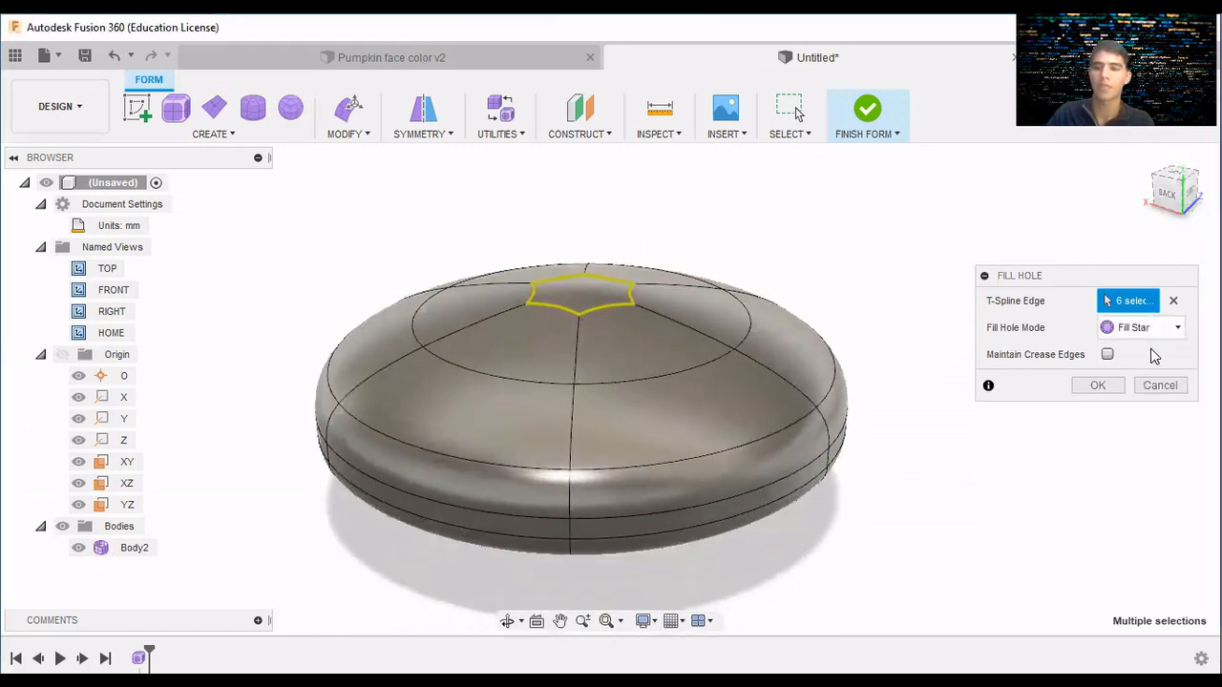
left_click(1099, 385)
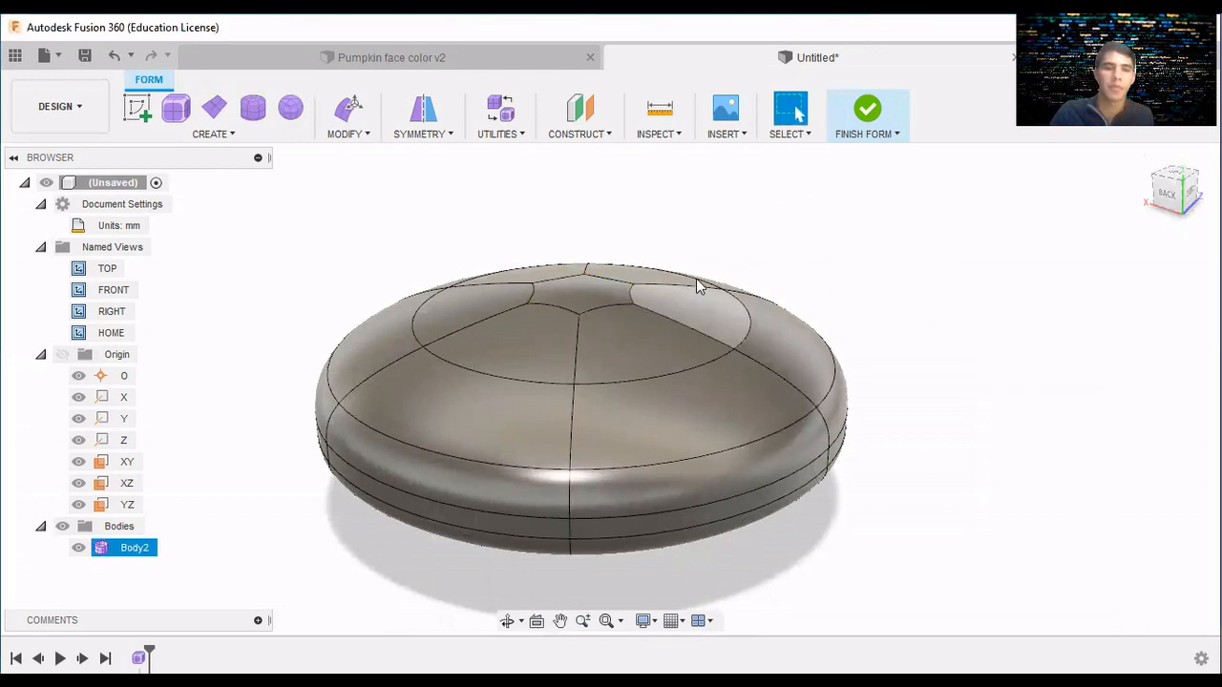
Select the star-shaped face at the top of the body and move it up 5 mm with Edit Form.
mouse_move(1184, 203)
left_mouse_down()
mouse_move(1183, 171)
mouse_move(1183, 196)
left_mouse_up()
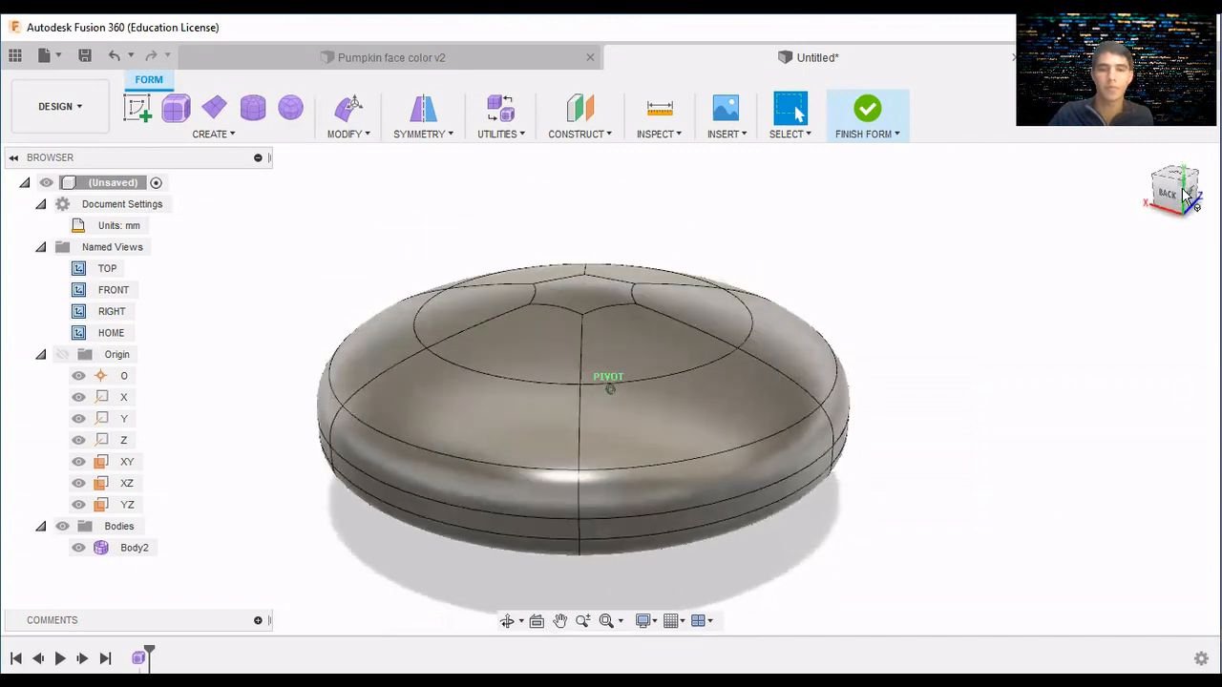
left_click(570, 299)
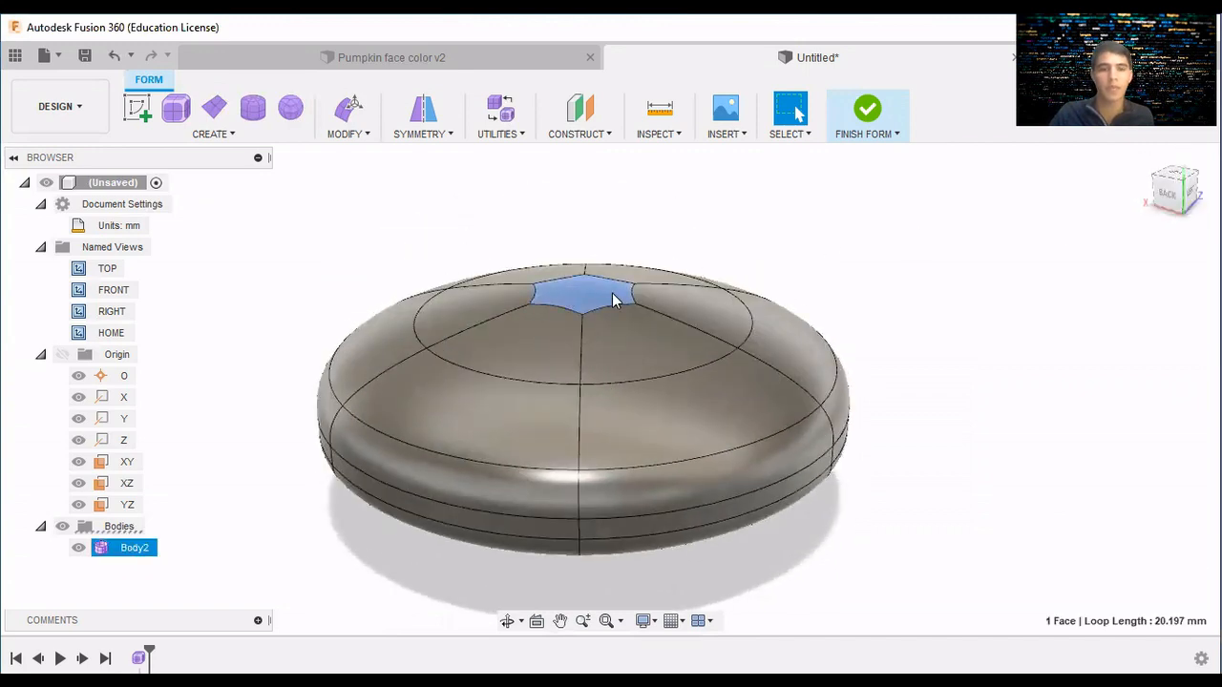
left_click(353, 27)
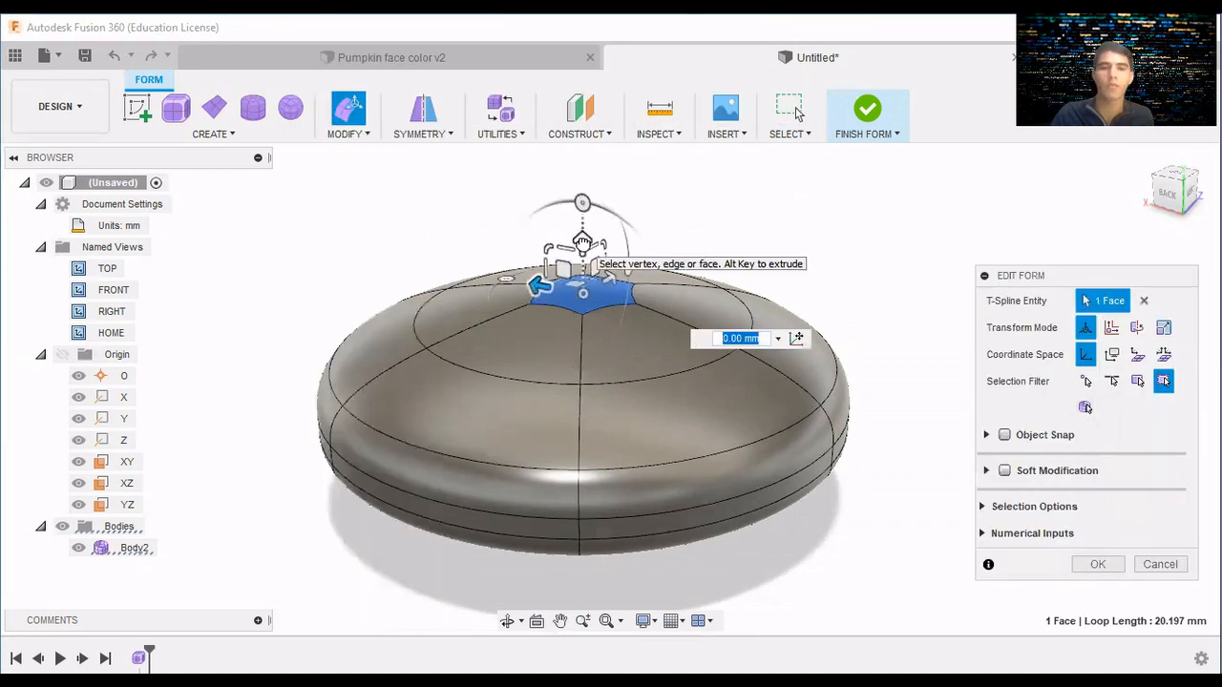
left_click_drag(583, 240, 616, 134)
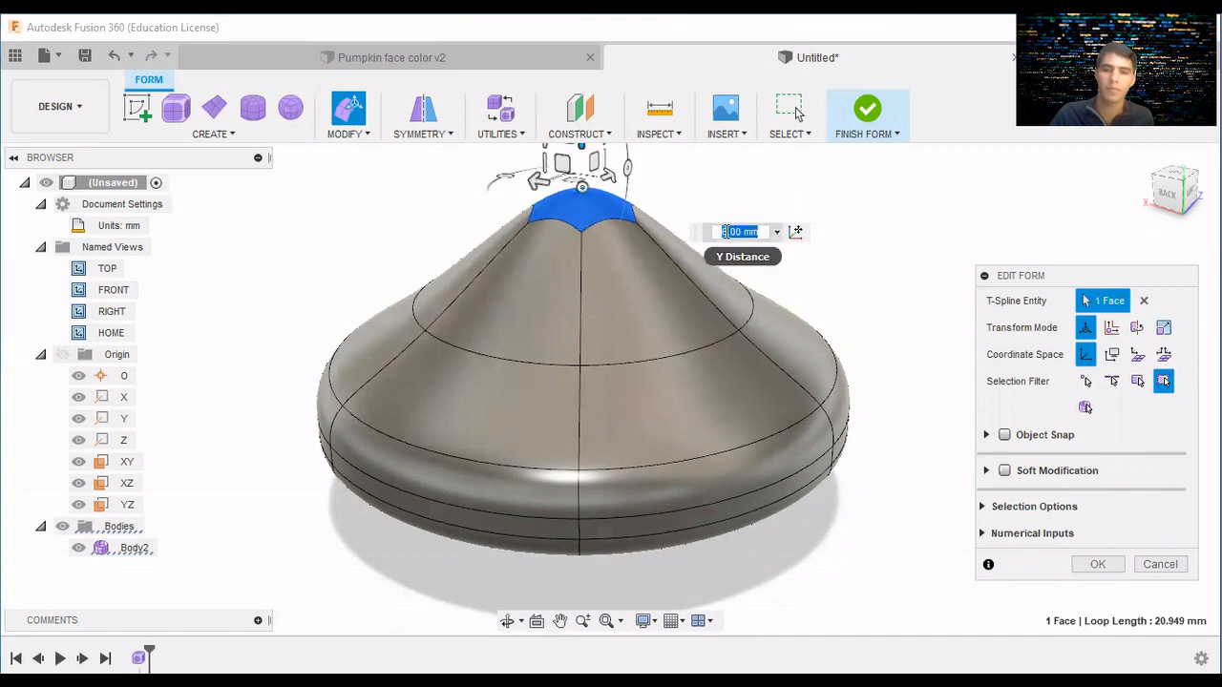
type("5")
key("Return")
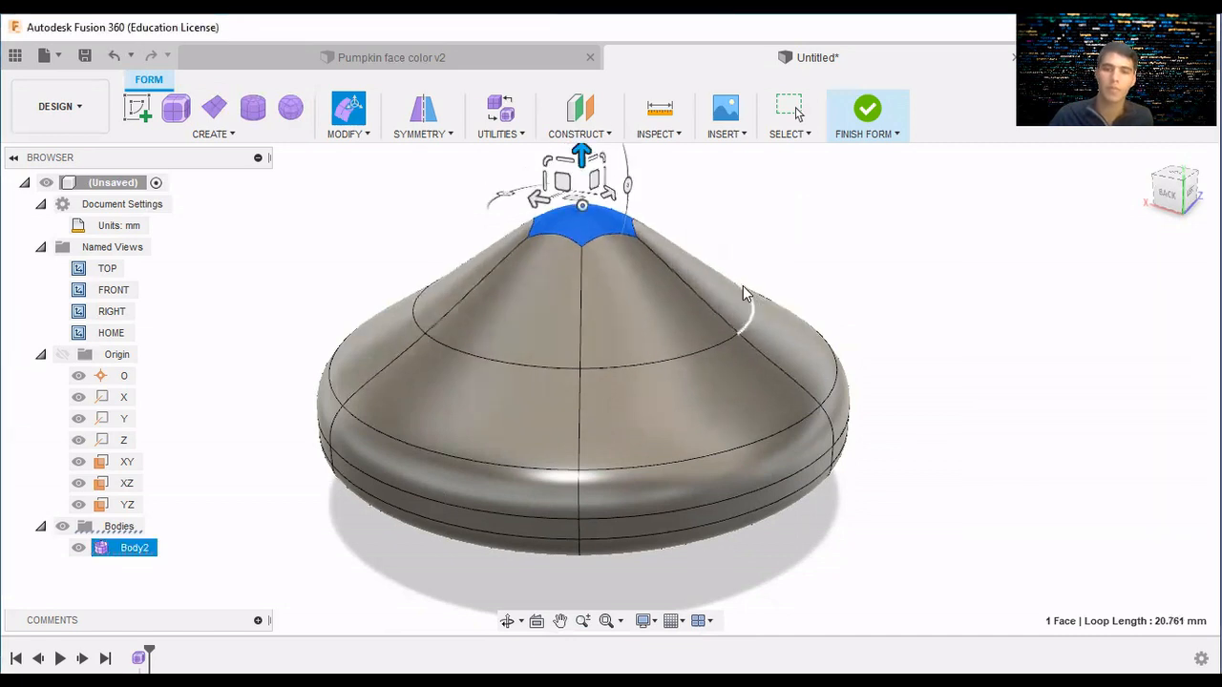
Select the six-edge loop just below the raised tip and scale it uniformly to 0.1 with Edit Form.
left_click(1184, 202)
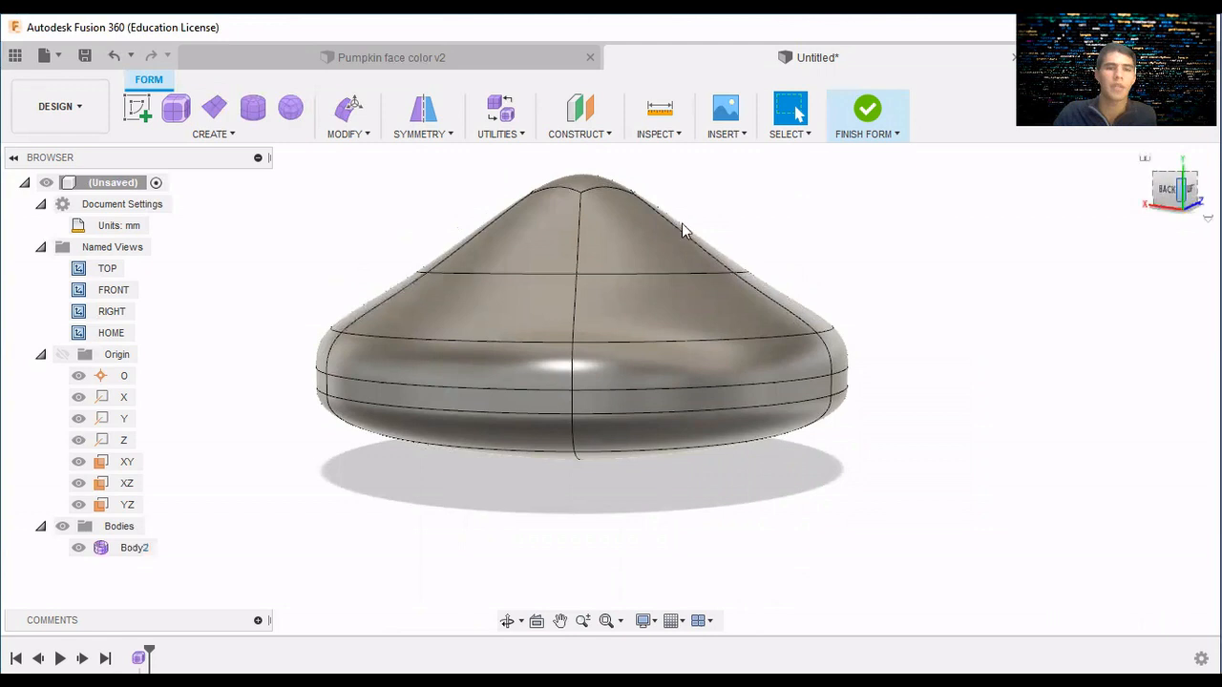
left_click(1183, 191)
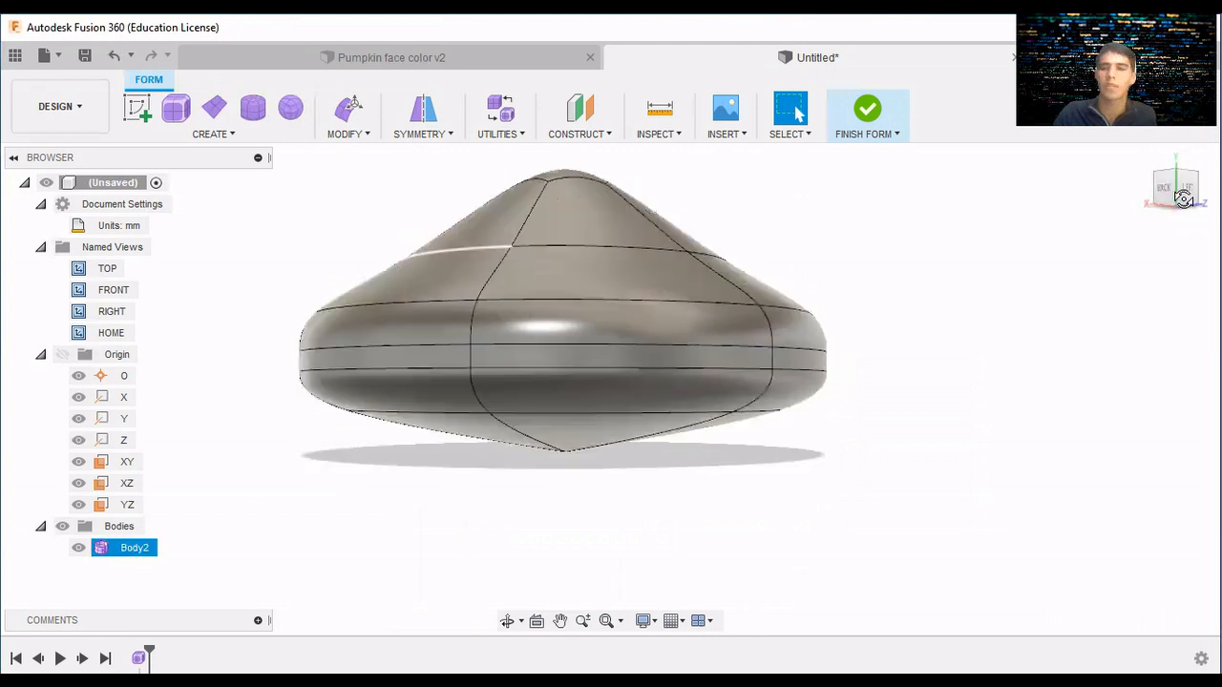
middle_click_drag(379, 289, 390, 261, "shift")
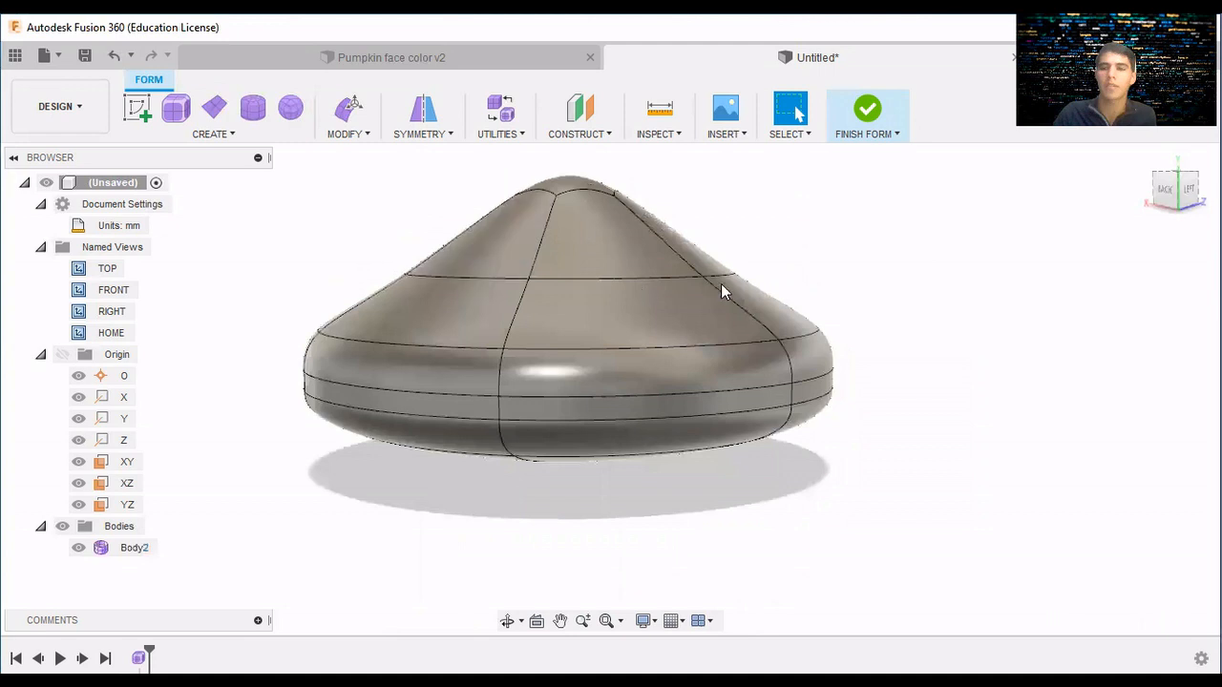
left_click_drag(385, 256, 785, 292)
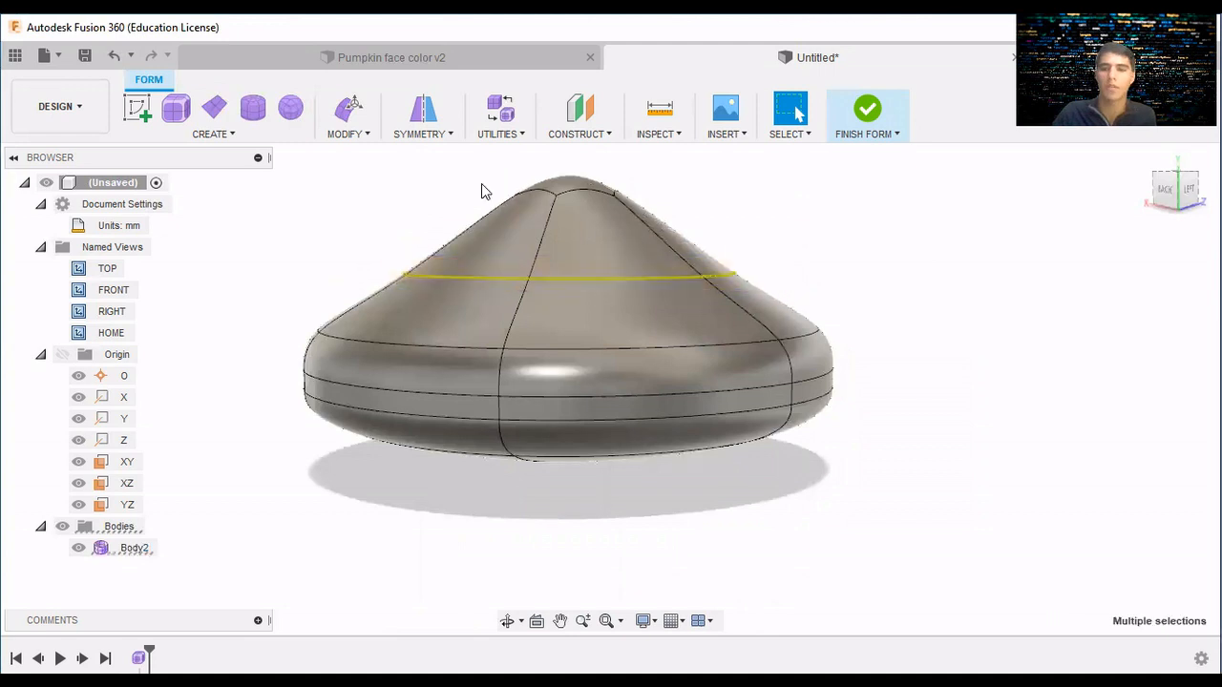
left_click(343, 133)
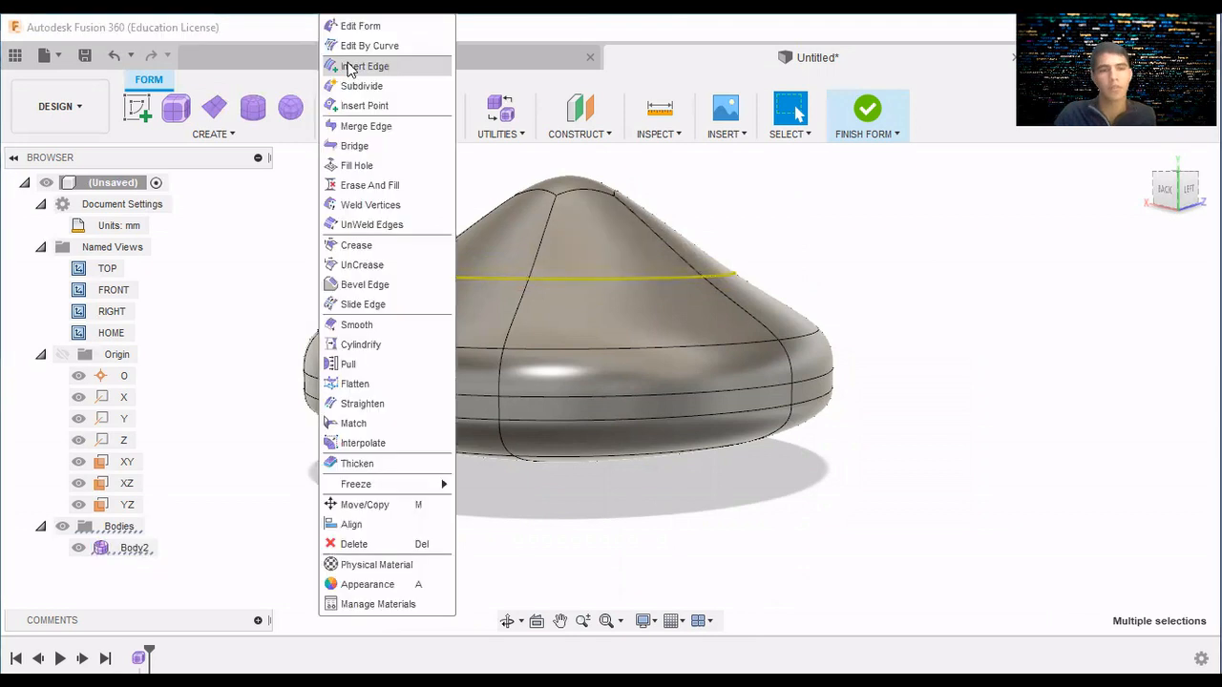
left_click(355, 29)
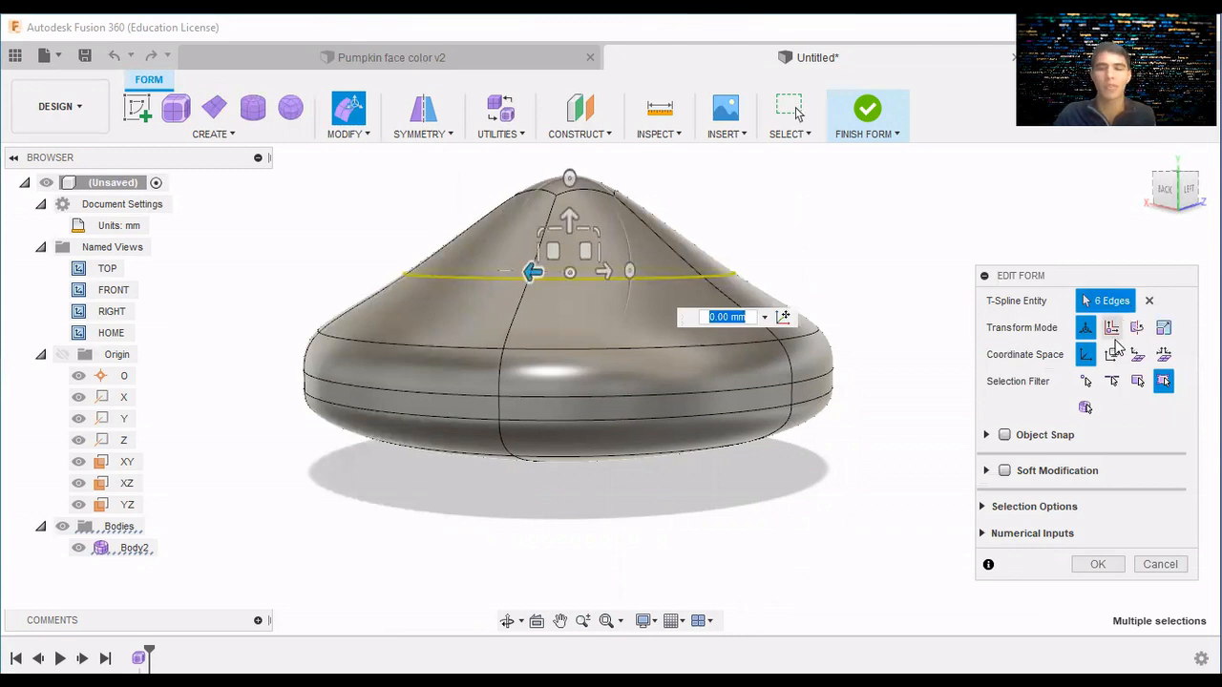
left_click(1050, 509)
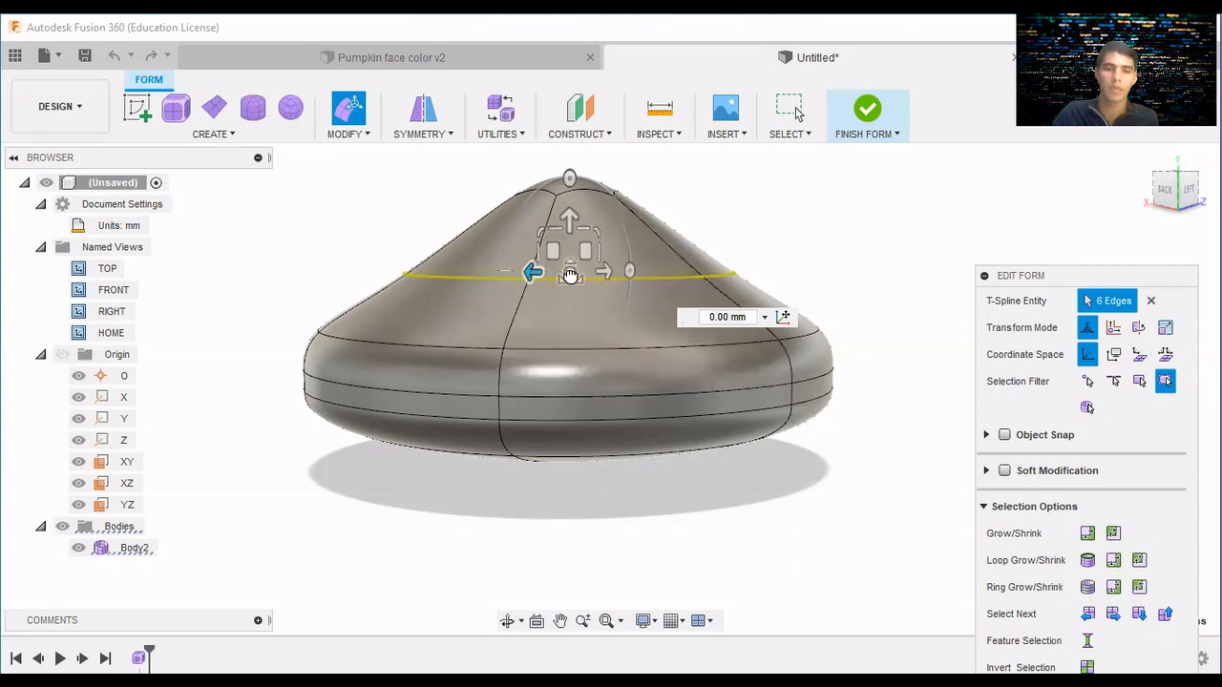
left_click_drag(570, 275, 475, 308)
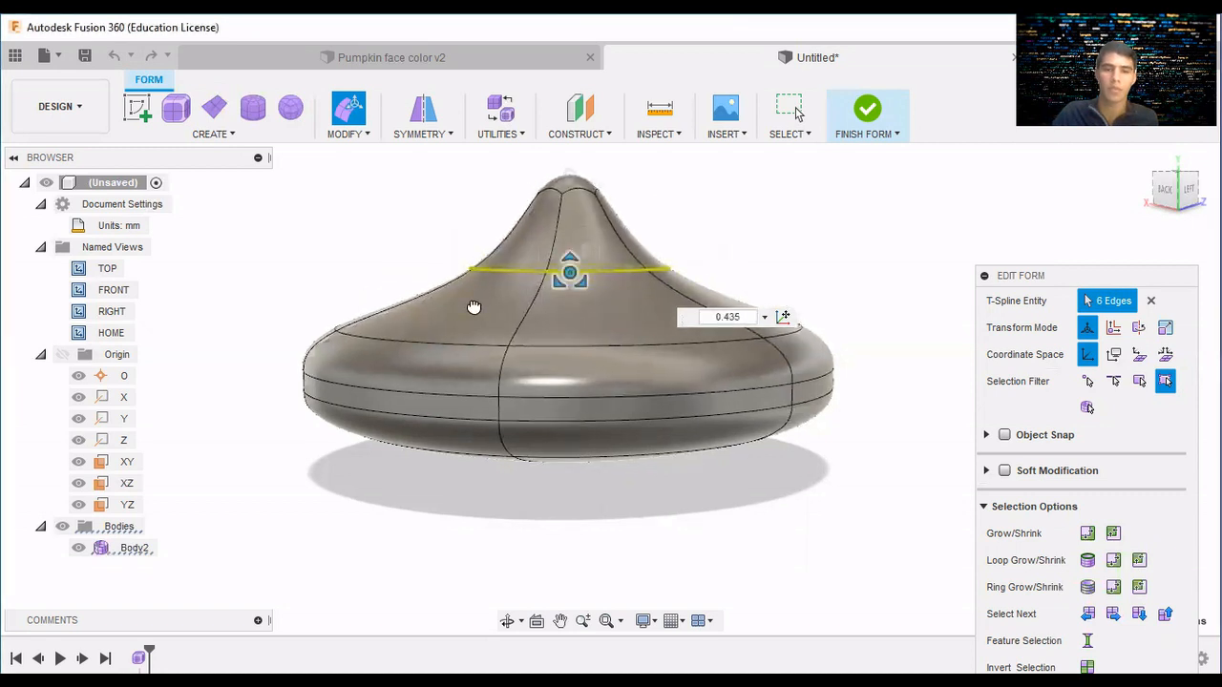
left_click(744, 317)
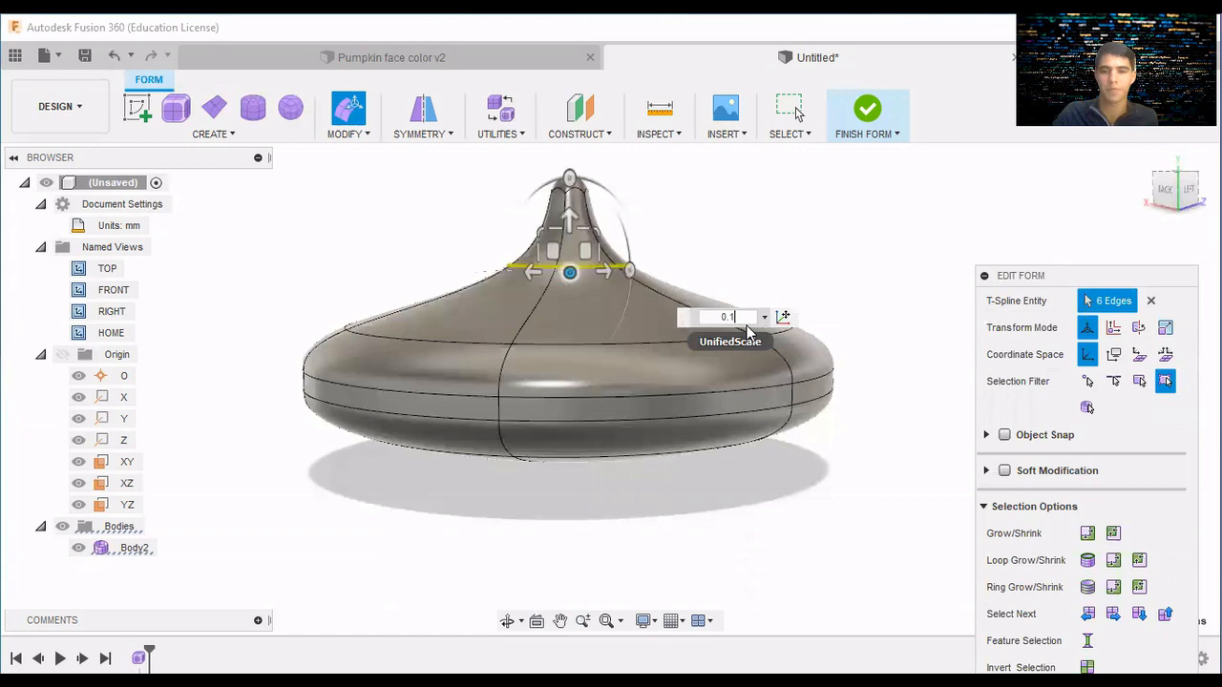
type("0")
key("Return")
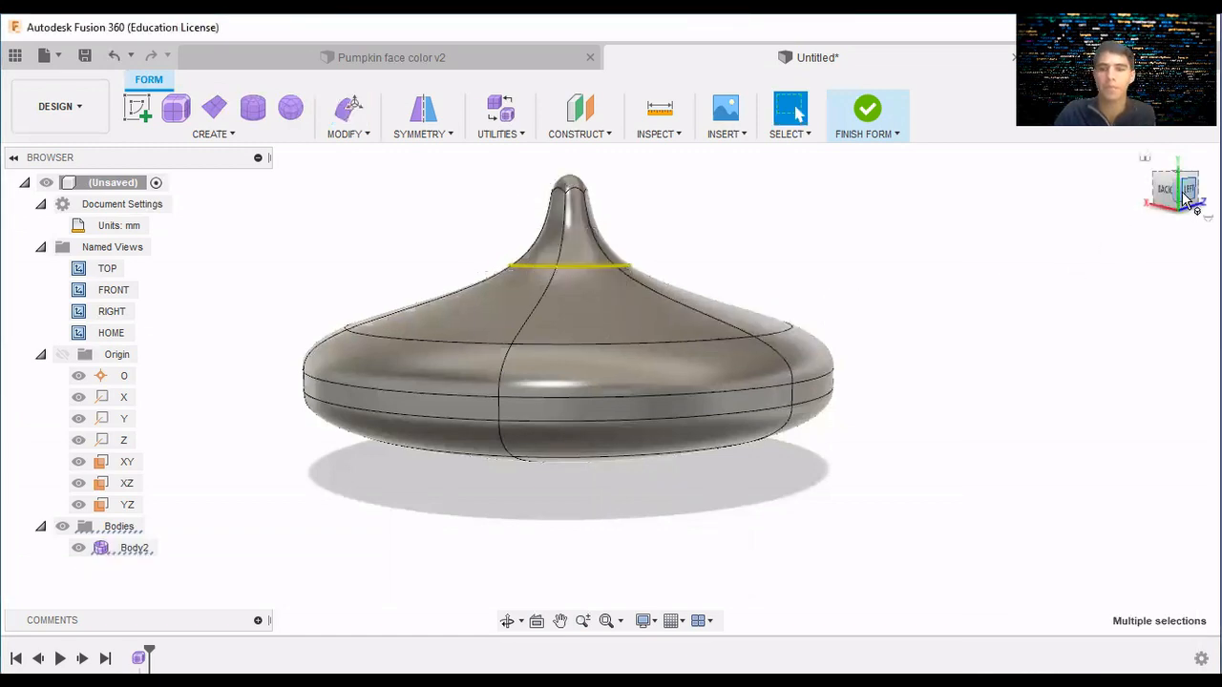
Select the six-edge loop at the base of the stem again and scale it uniformly to 0.05 with Edit Form.
mouse_move(1176, 191)
left_mouse_down()
mouse_move(1175, 237)
mouse_move(1186, 189)
mouse_move(1178, 205)
left_mouse_up()
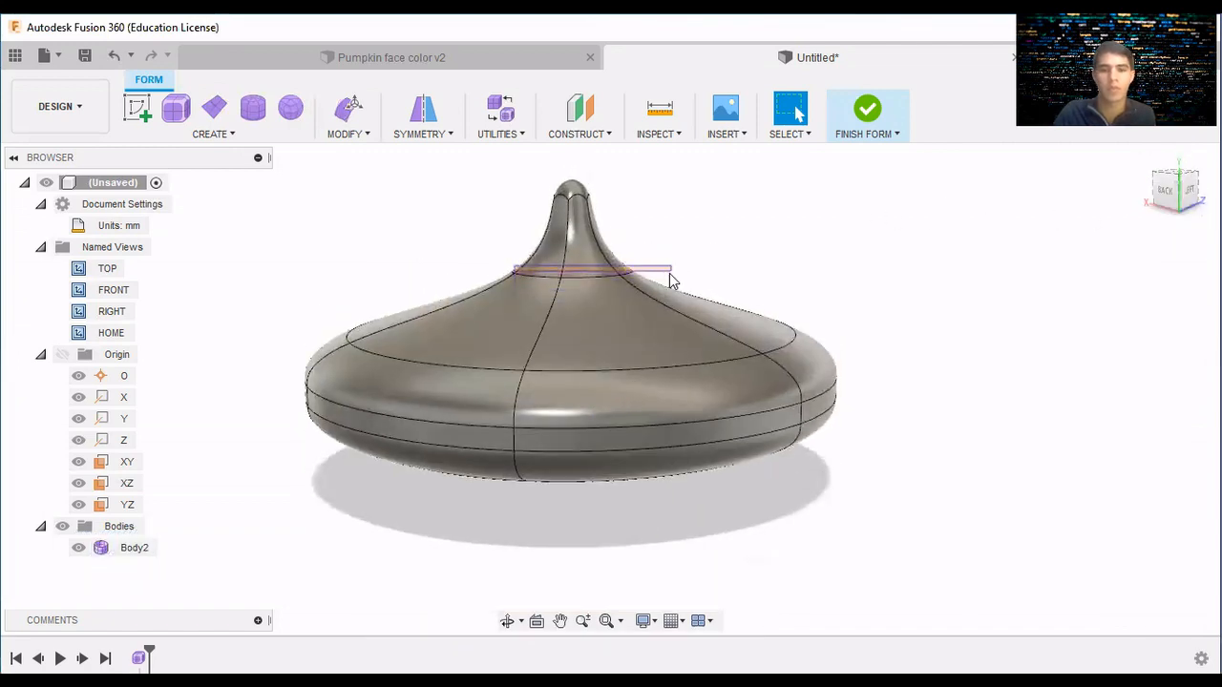
mouse_move(1176, 190)
left_mouse_down()
mouse_move(1176, 231)
mouse_move(1175, 188)
left_mouse_up()
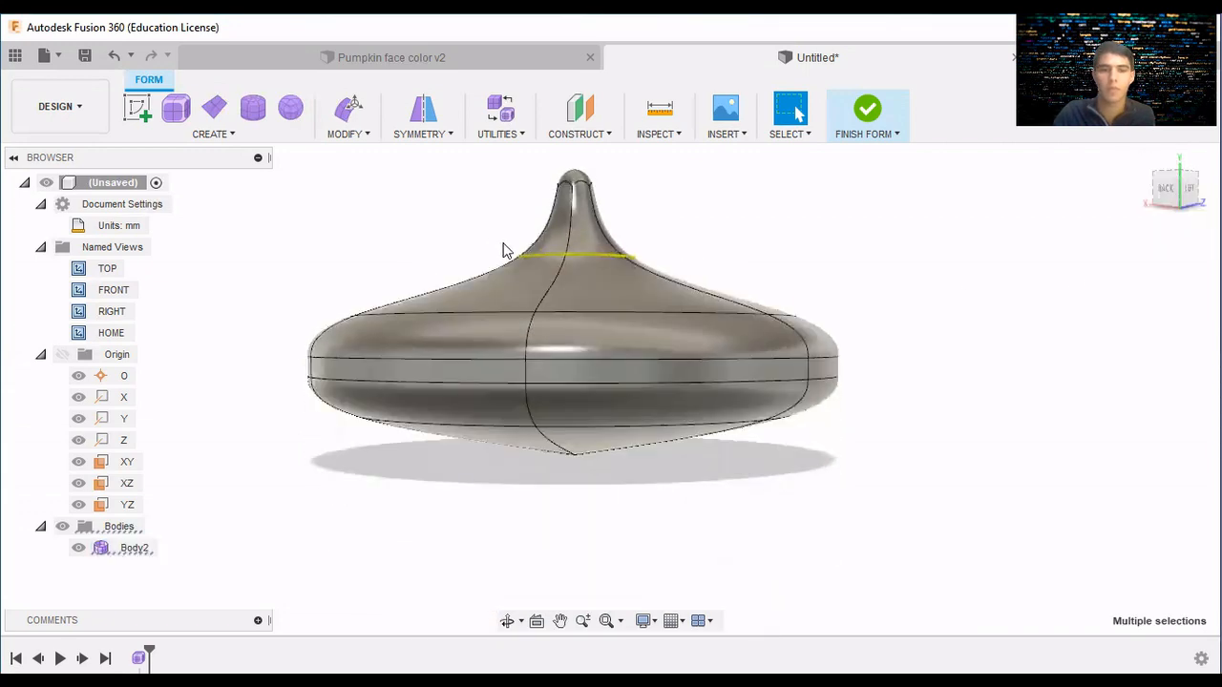
left_click_drag(492, 239, 660, 276)
left_click(362, 136)
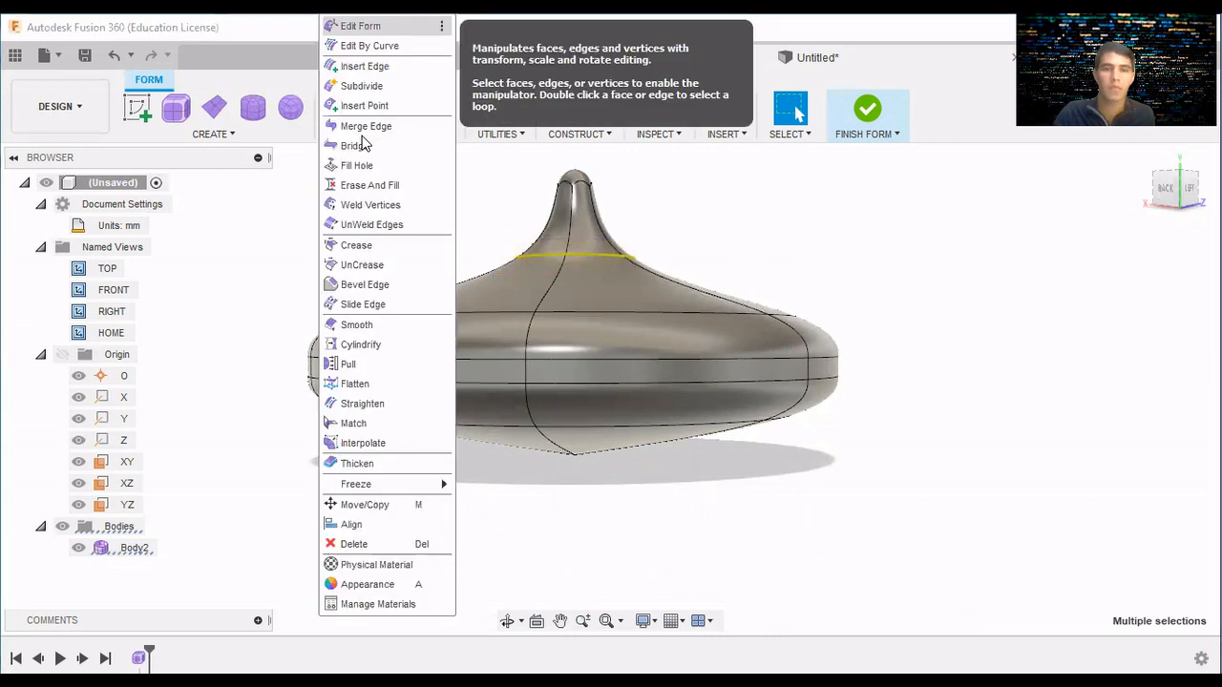
left_click(360, 26)
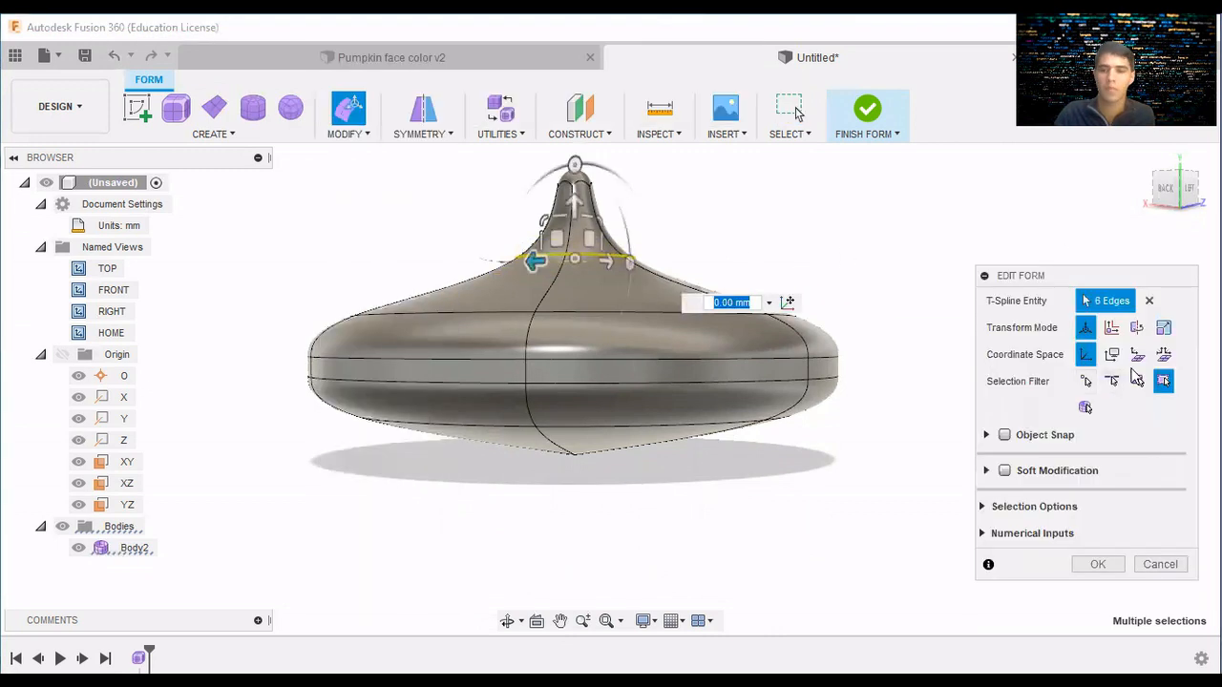
left_click(1038, 515)
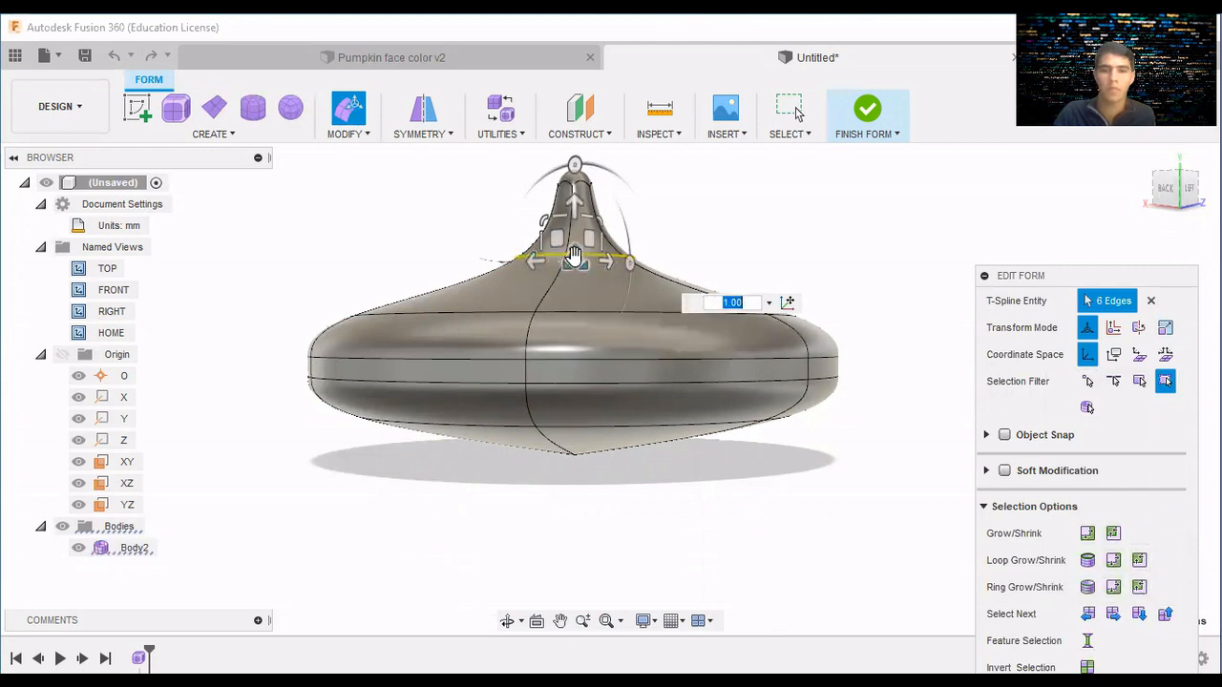
left_click_drag(573, 256, 567, 268)
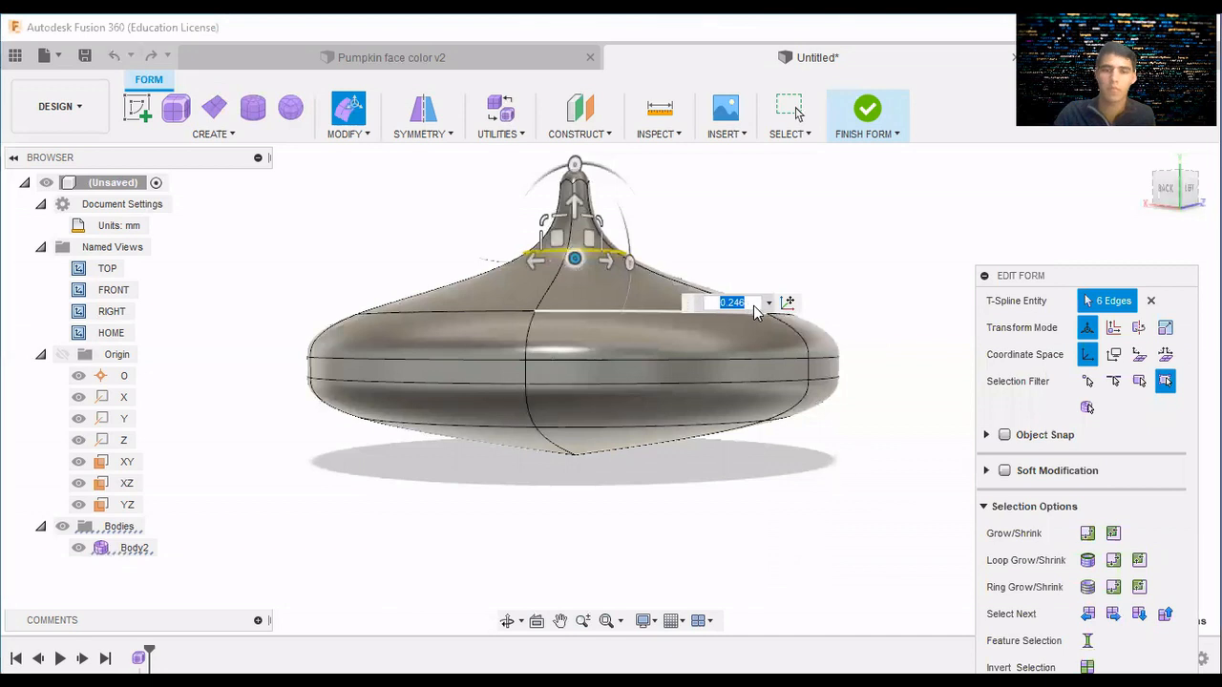
left_click(753, 306)
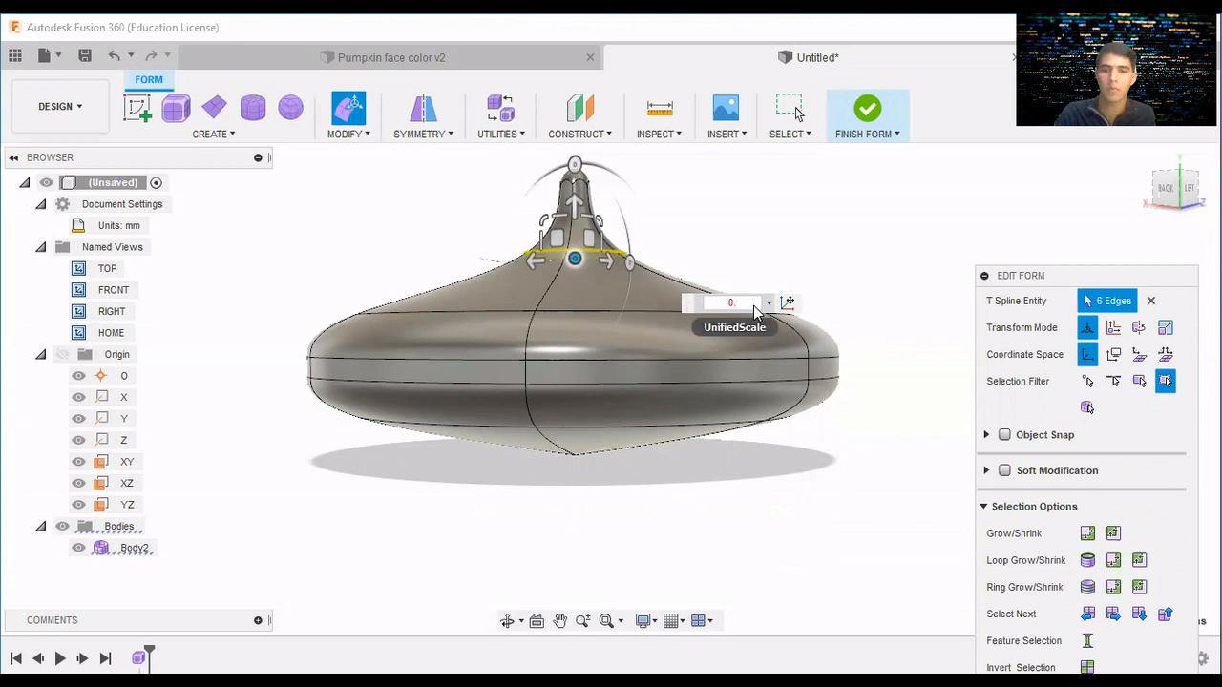
type("1")
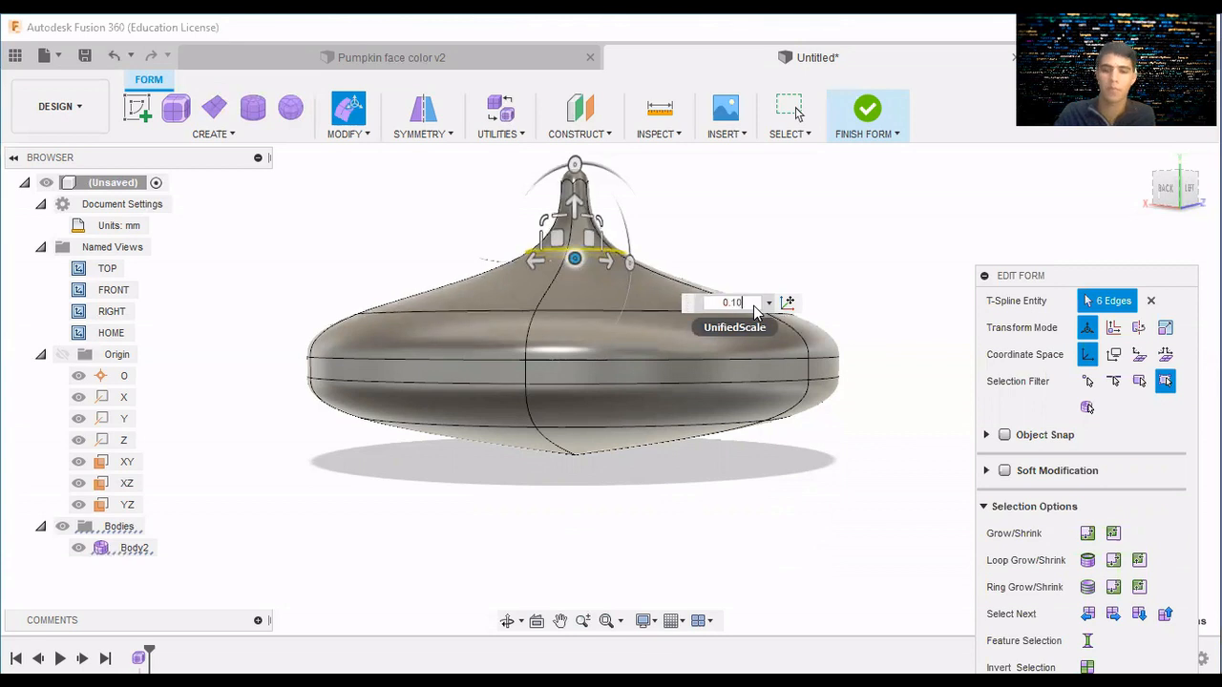
type("0")
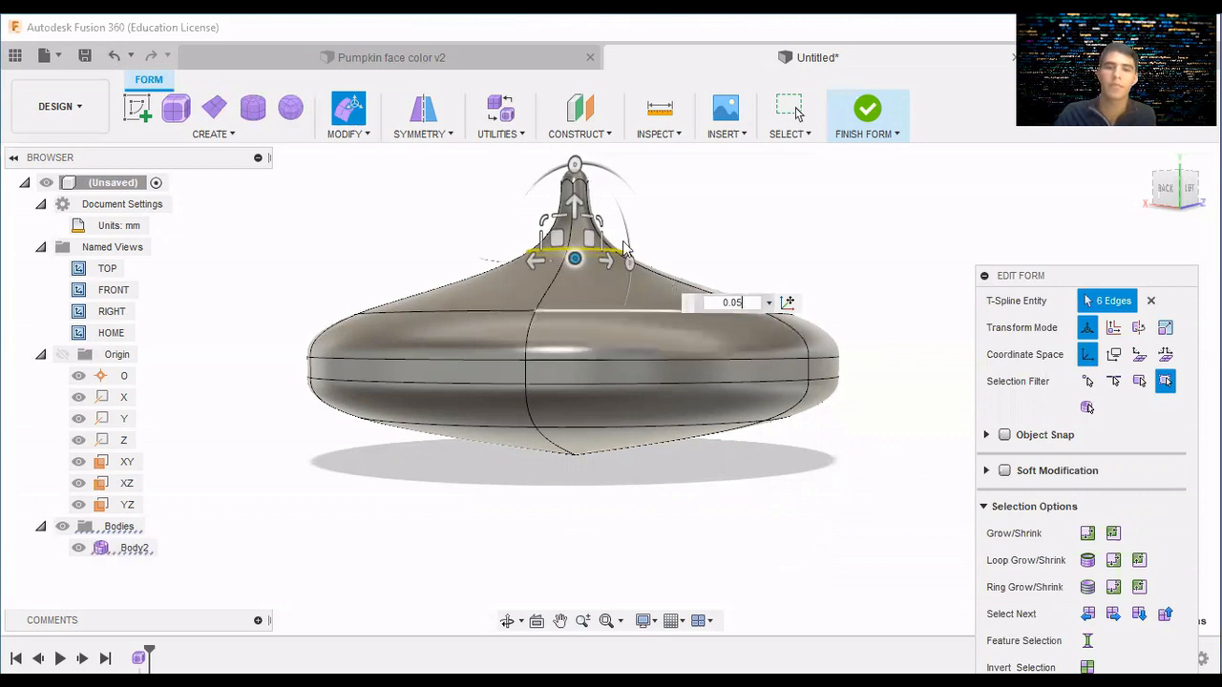
key("Return")
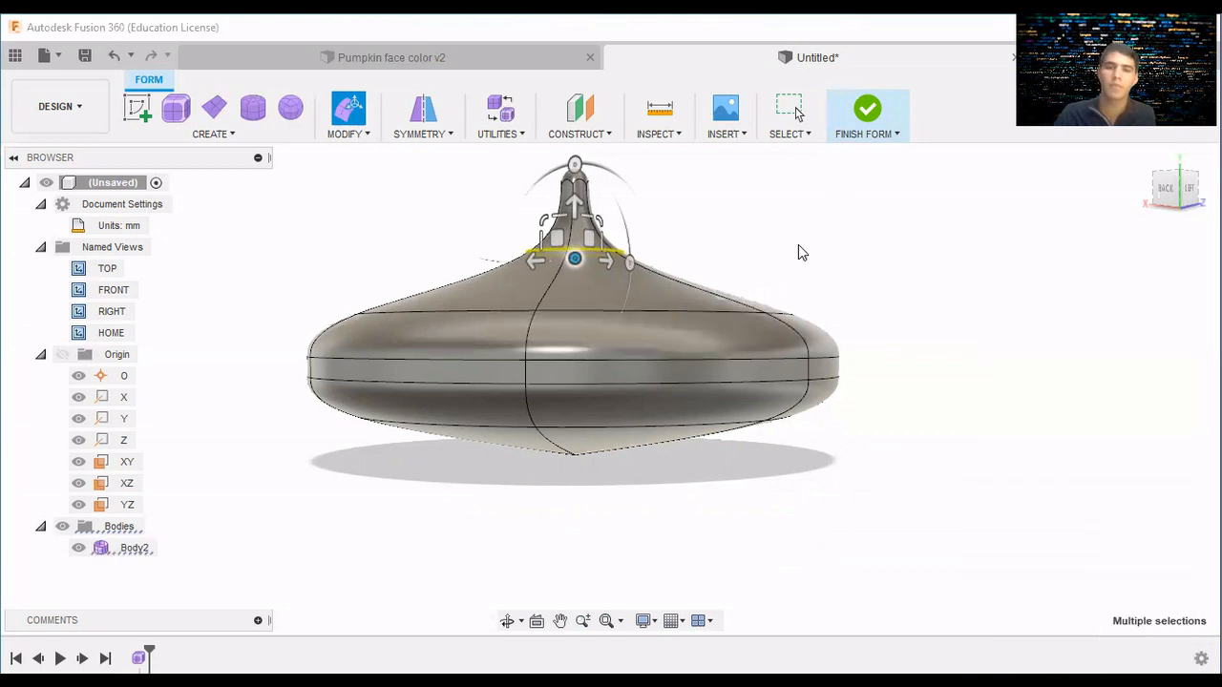
left_click(968, 271)
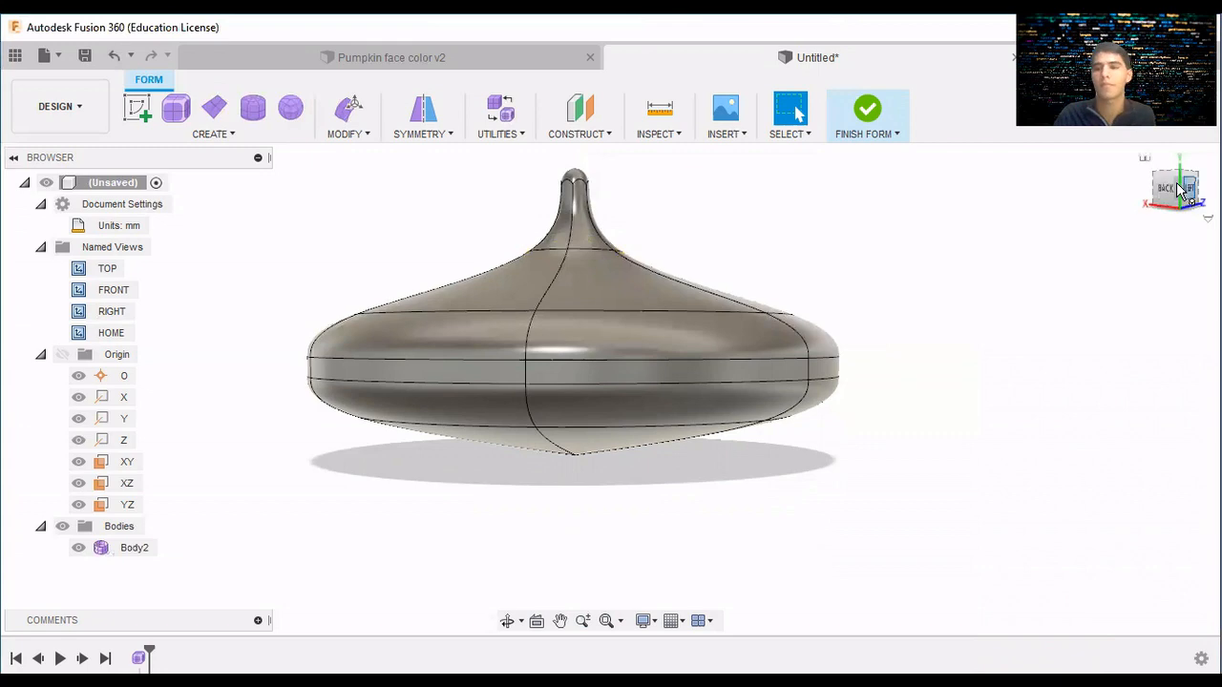
mouse_move(1181, 192)
left_mouse_down()
mouse_move(1159, 219)
mouse_move(1190, 161)
left_mouse_up()
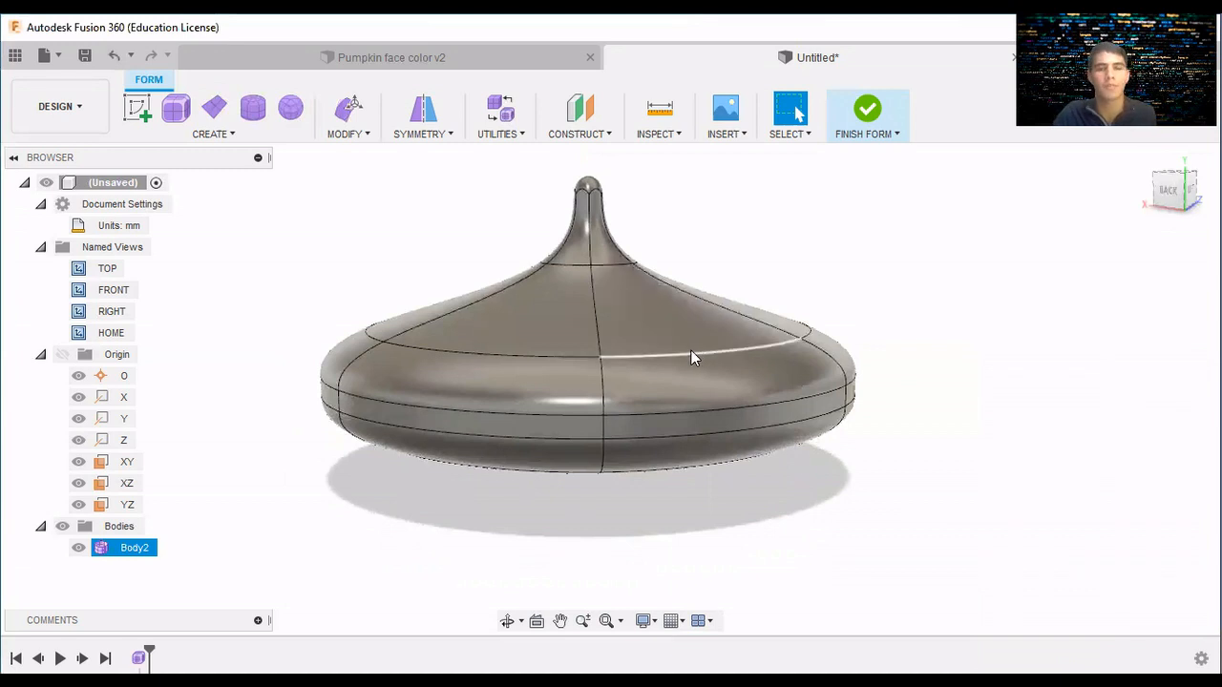
Select the six faces between the stem base and the shoulder of the body with Paint Selection.
mouse_move(1178, 189)
left_mouse_down()
mouse_move(1171, 172)
mouse_move(1180, 208)
left_mouse_up()
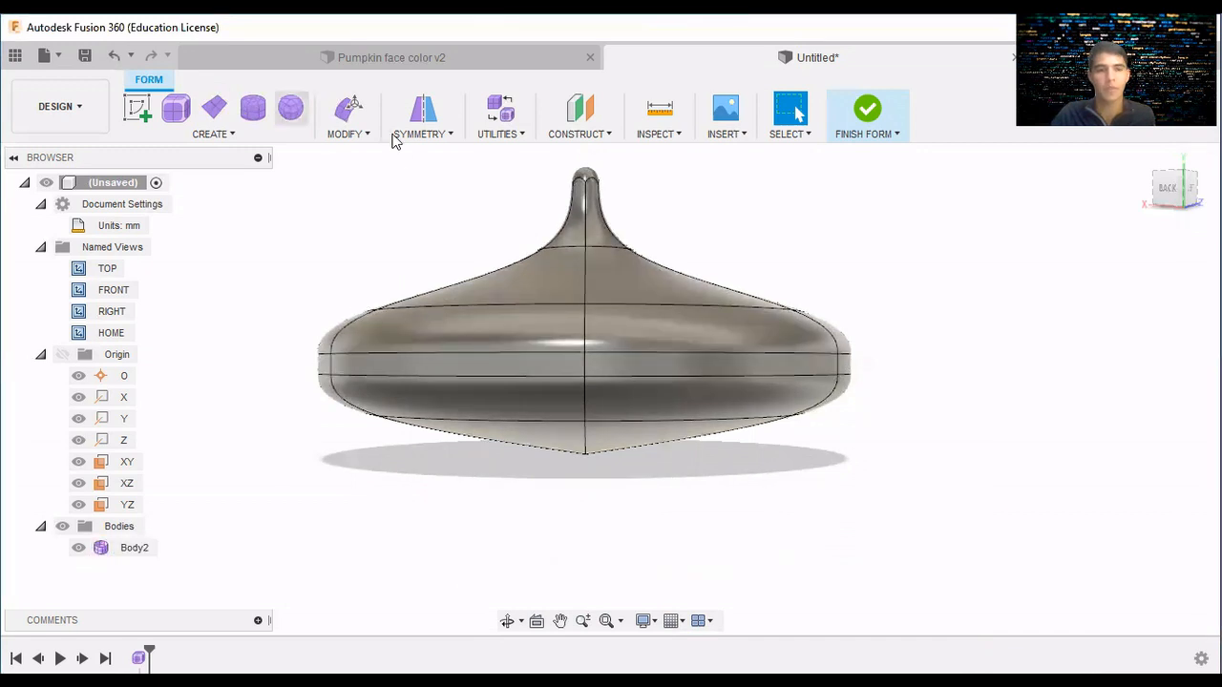
left_click(782, 134)
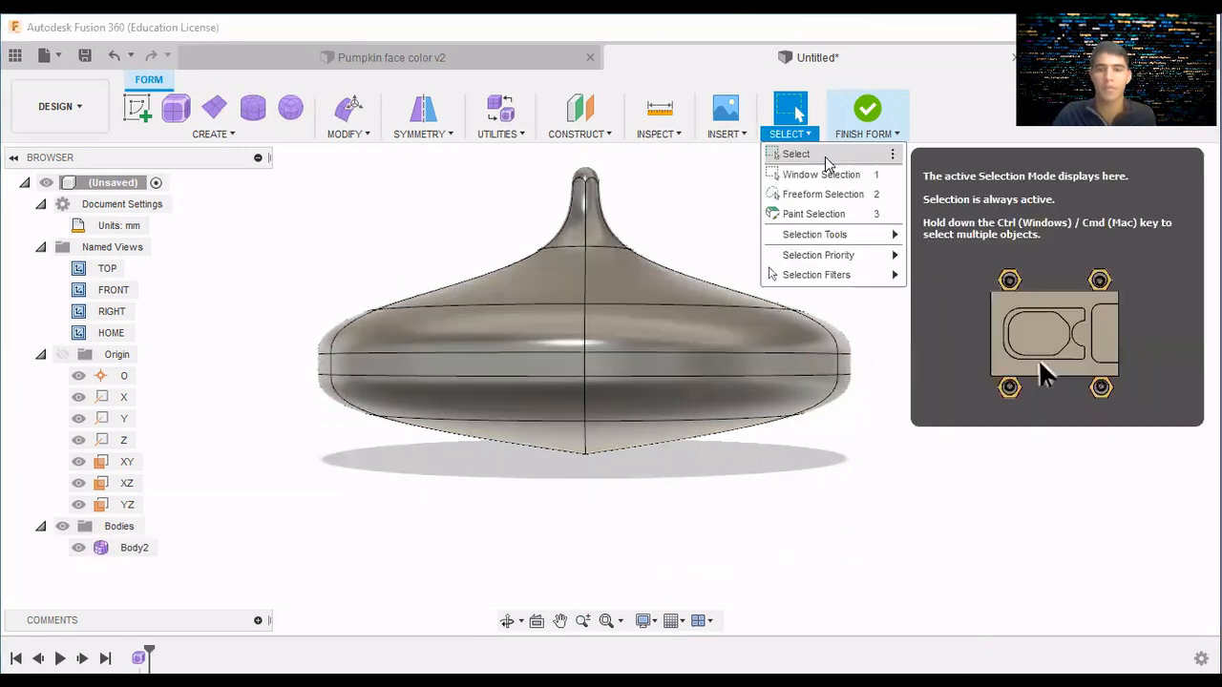
left_click(823, 216)
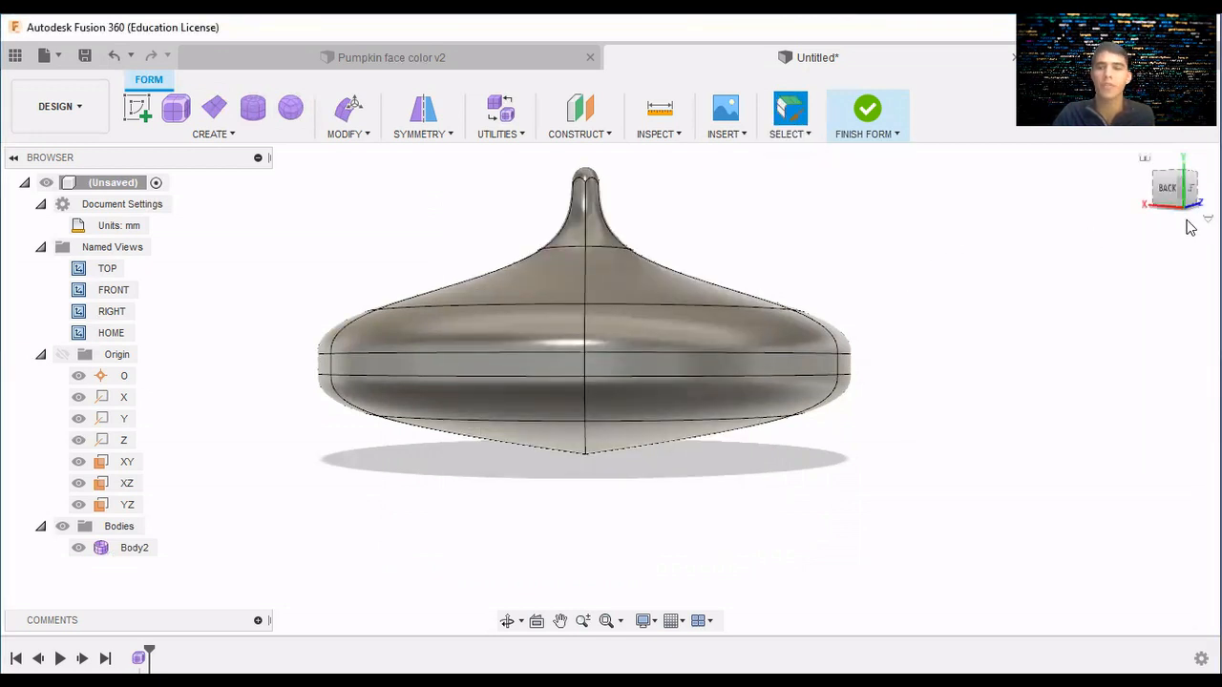
left_click_drag(1189, 196, 1190, 241)
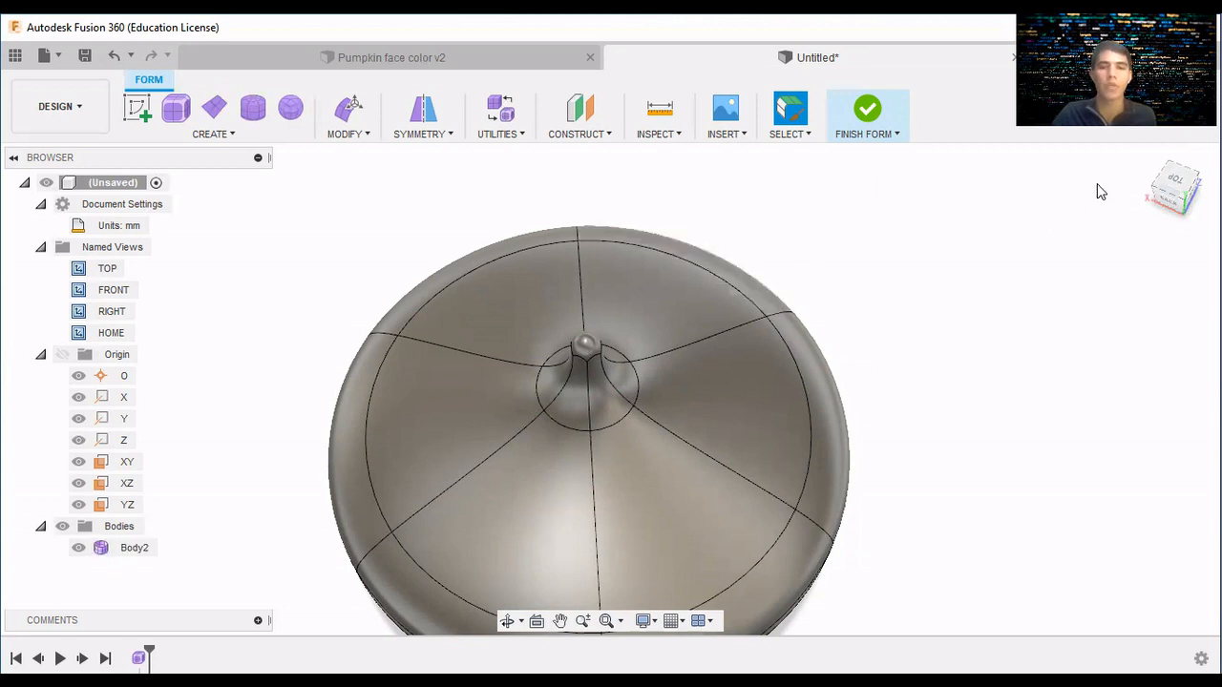
left_click(808, 135)
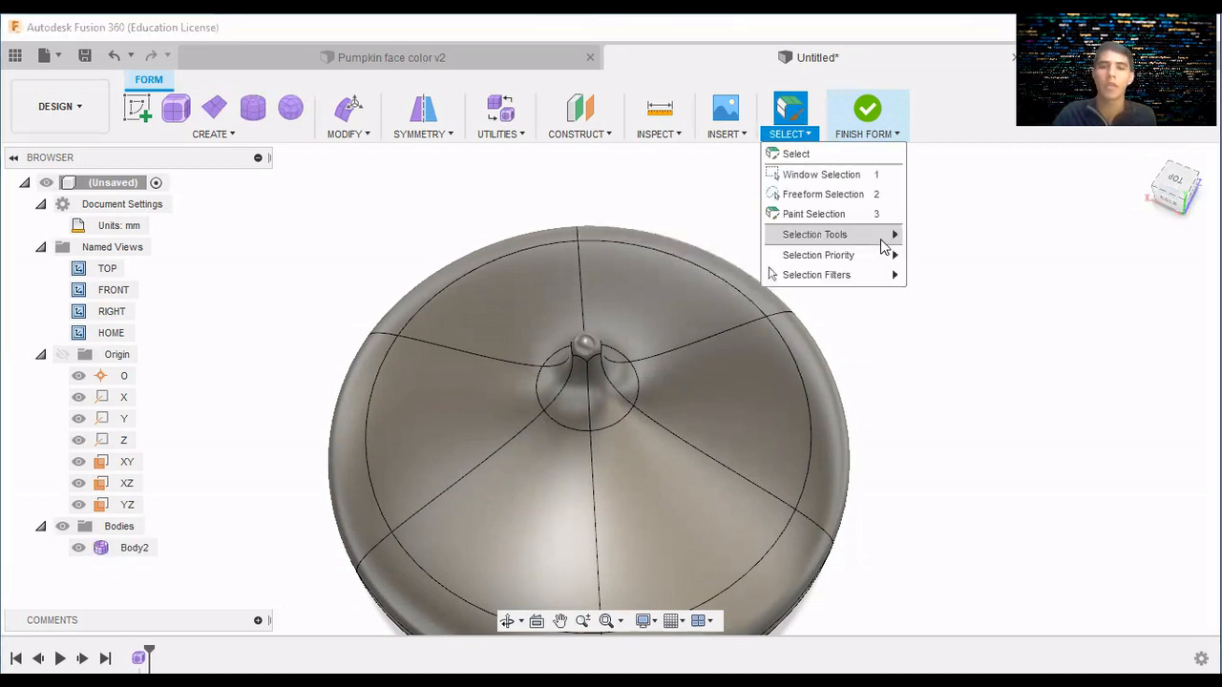
mouse_move(888, 255)
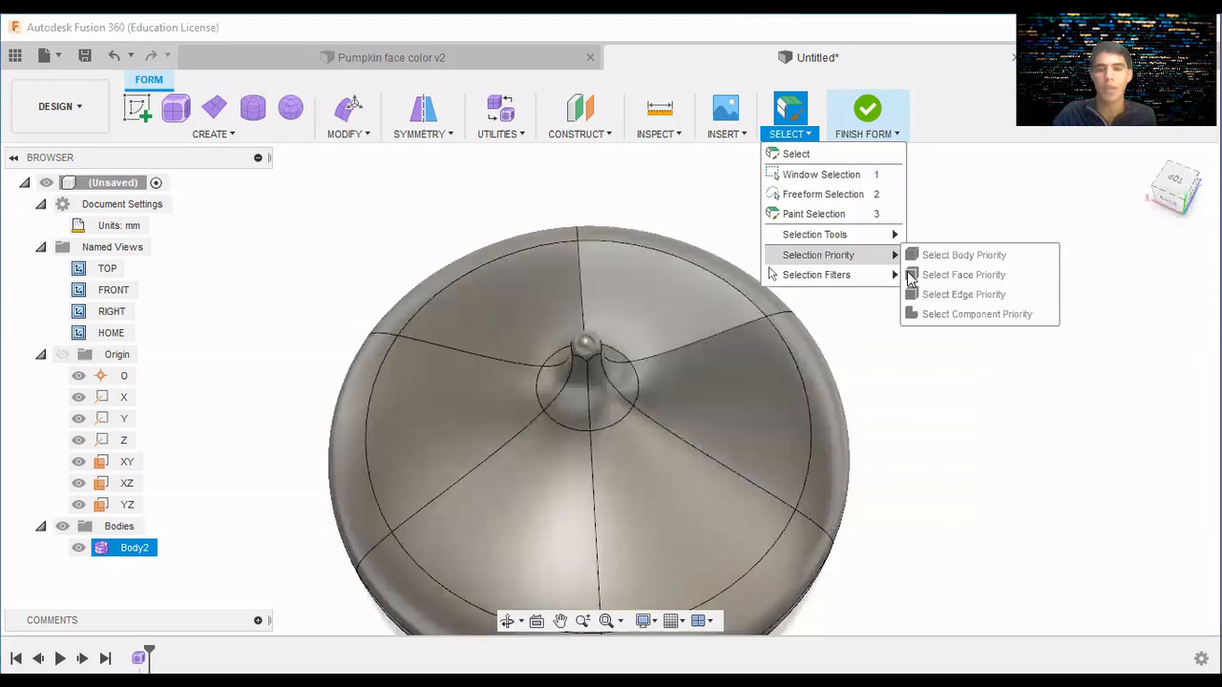
mouse_move(896, 276)
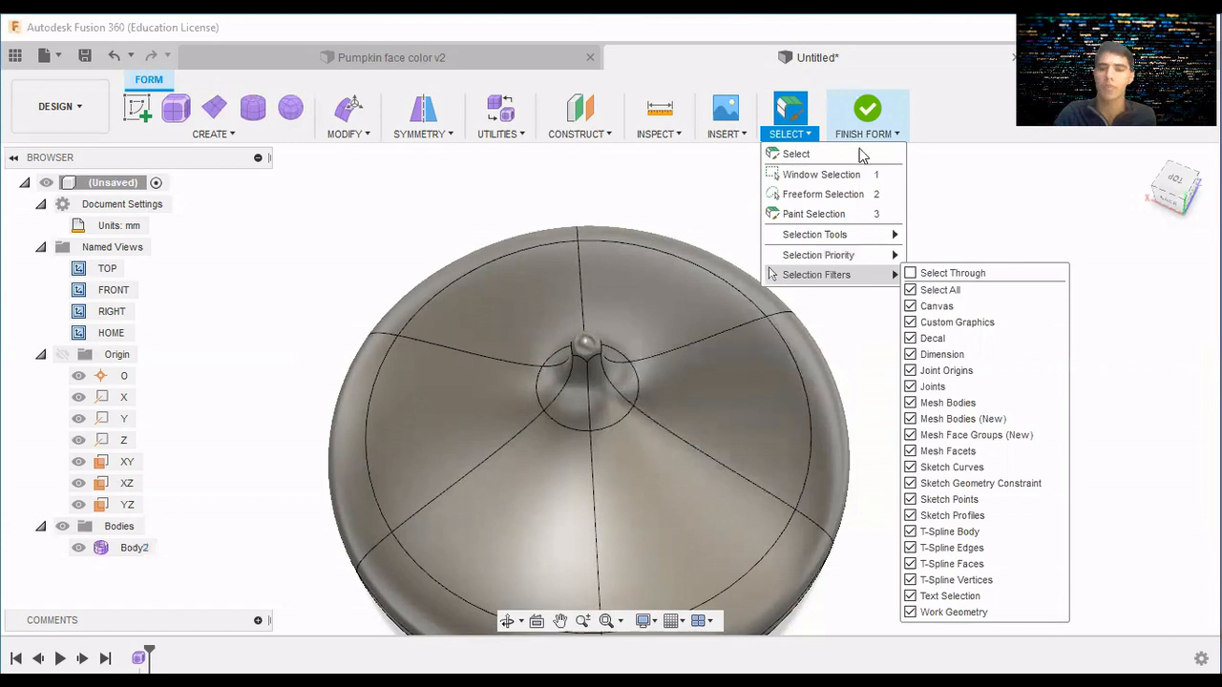
left_click(810, 120)
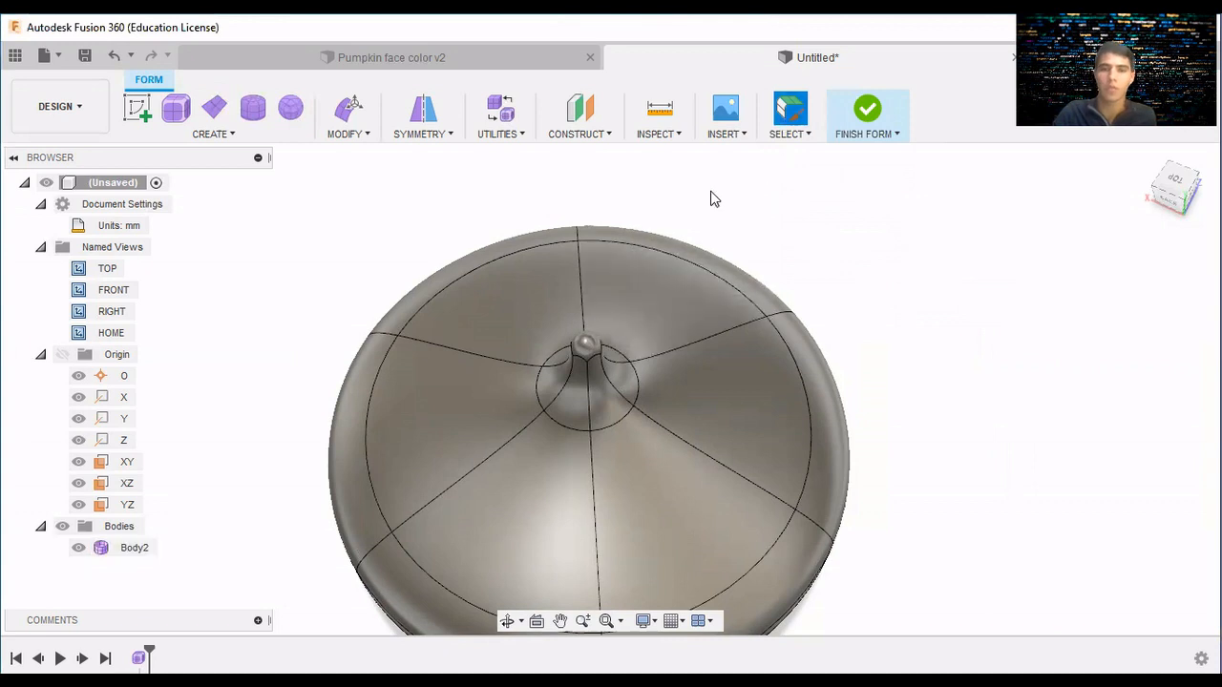
mouse_move(622, 284)
left_mouse_down()
mouse_move(540, 299)
mouse_move(483, 381)
mouse_move(556, 482)
mouse_move(703, 480)
mouse_move(722, 376)
mouse_move(818, 358)
left_mouse_up()
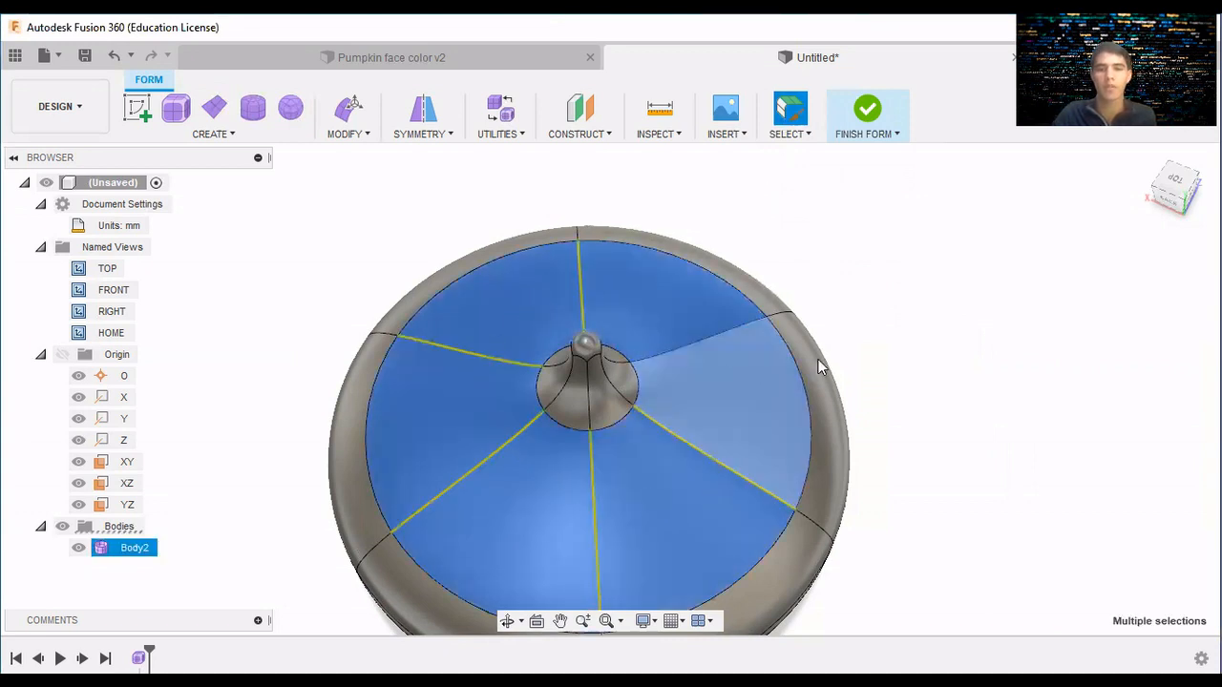
mouse_move(668, 341)
left_mouse_down()
mouse_move(500, 314)
mouse_move(542, 491)
mouse_move(723, 390)
mouse_move(673, 329)
mouse_move(706, 315)
left_mouse_up()
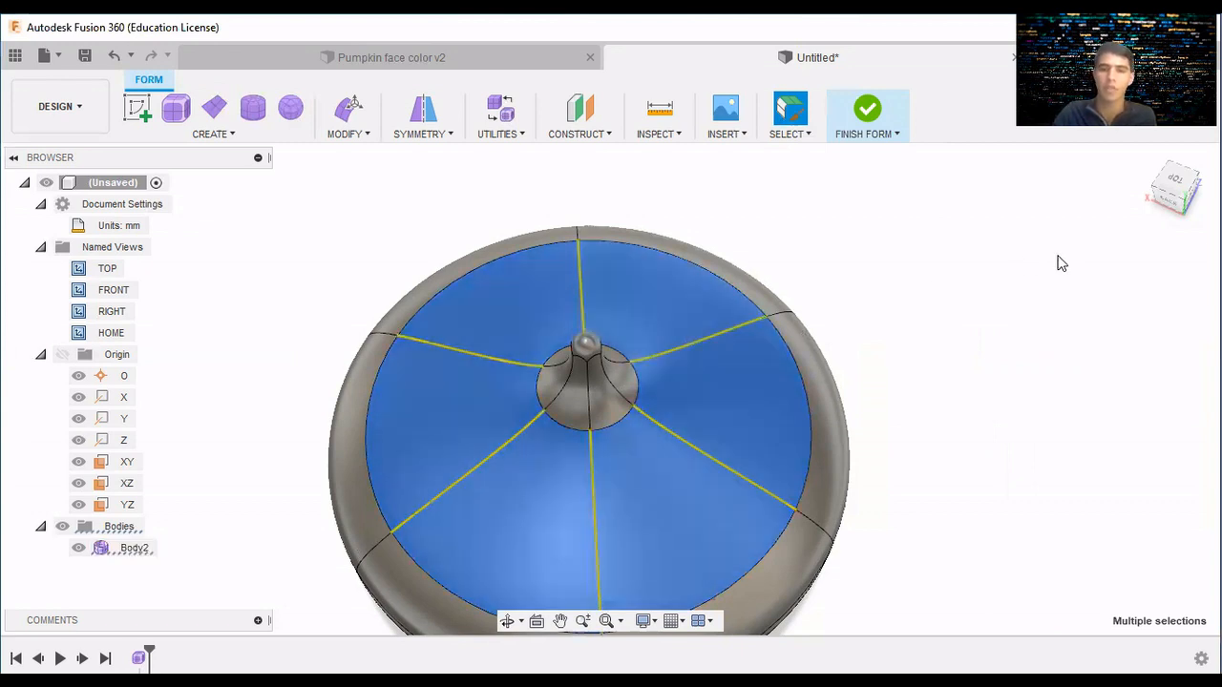
Move the selected ring of six upper faces straight up with Edit Form to make the body taller.
left_click(1182, 188)
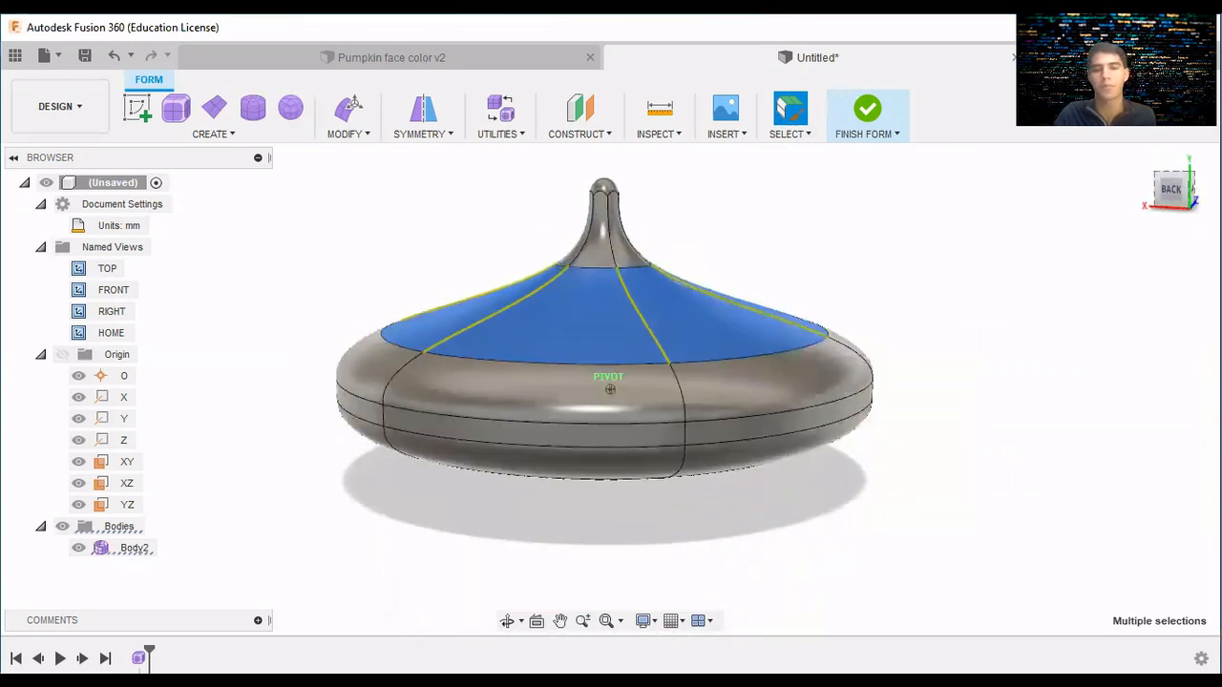
left_click(369, 135)
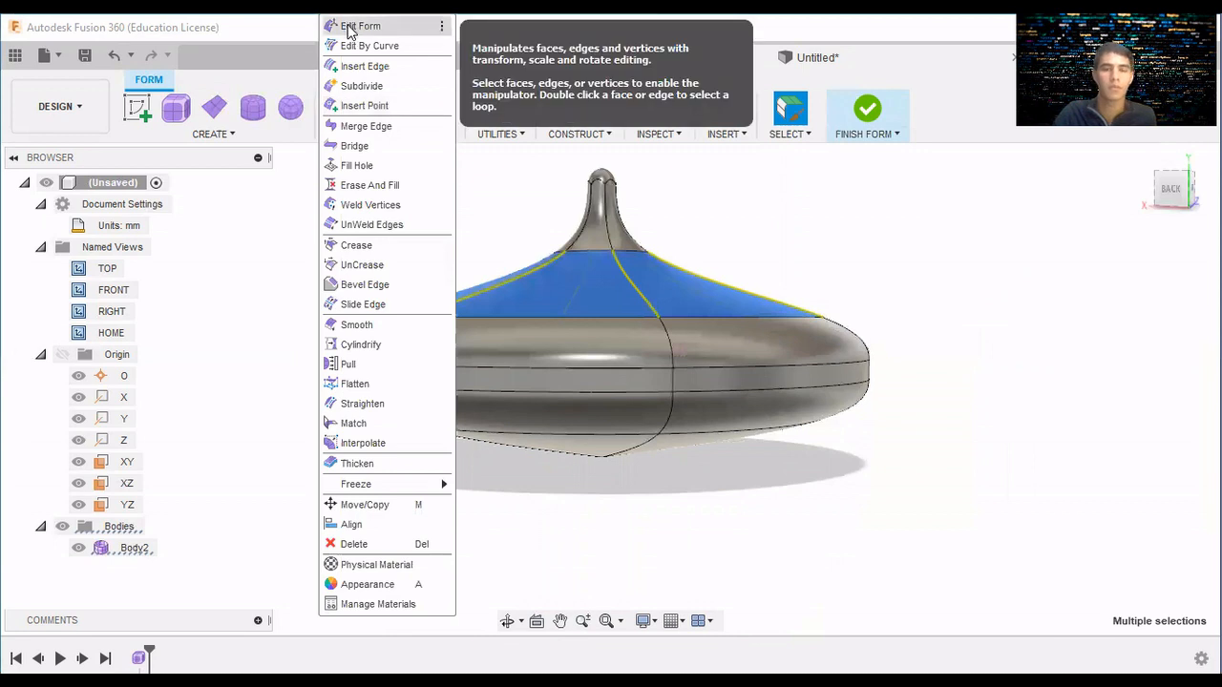
left_click(359, 26)
left_click(993, 507)
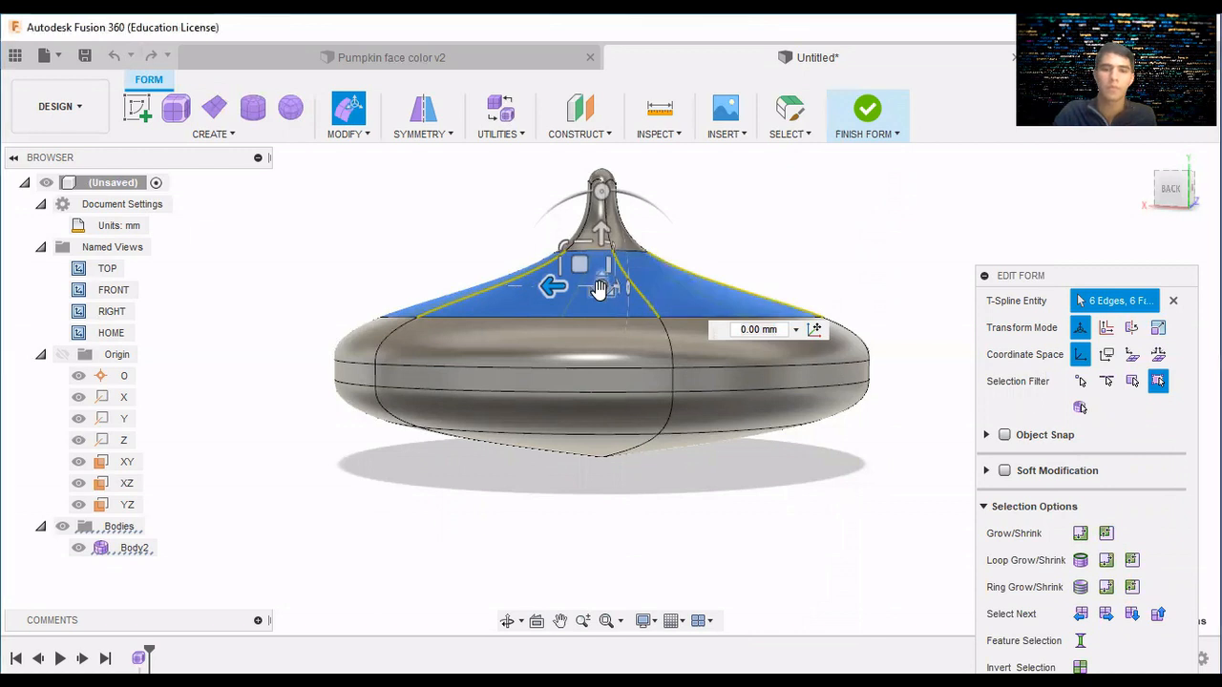
left_click_drag(602, 233, 602, 197)
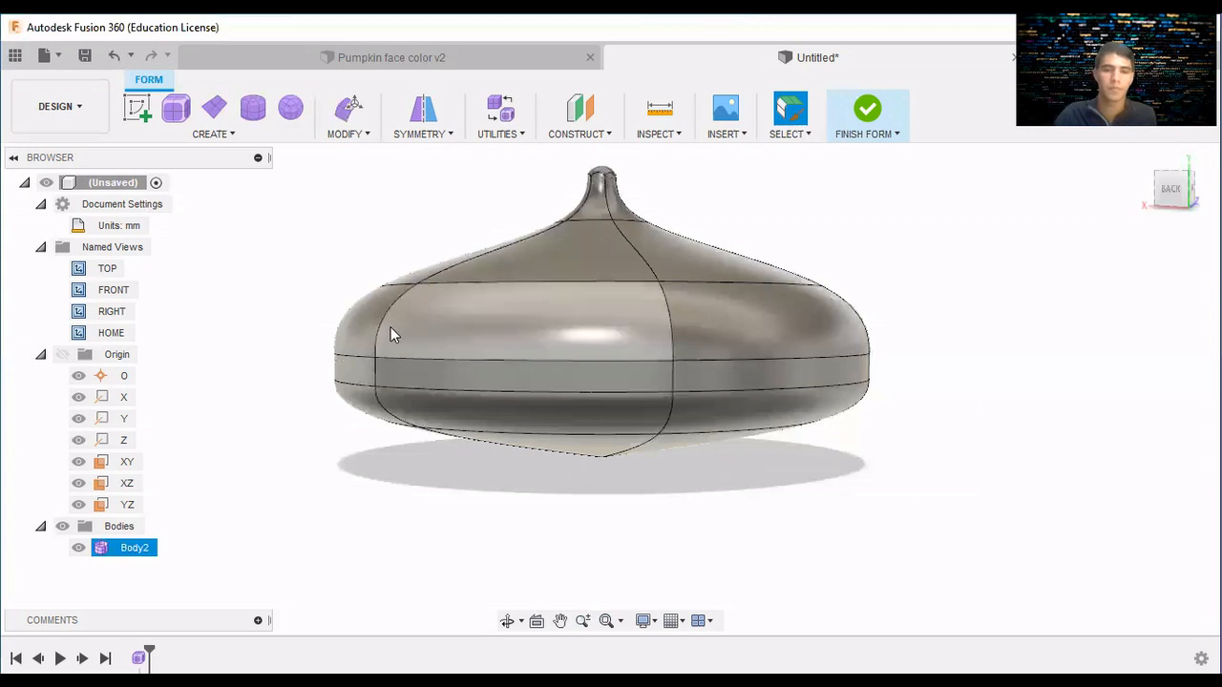
Select the six-edge loop along the upper border of the body's middle band with Window Selection.
left_click(1189, 194)
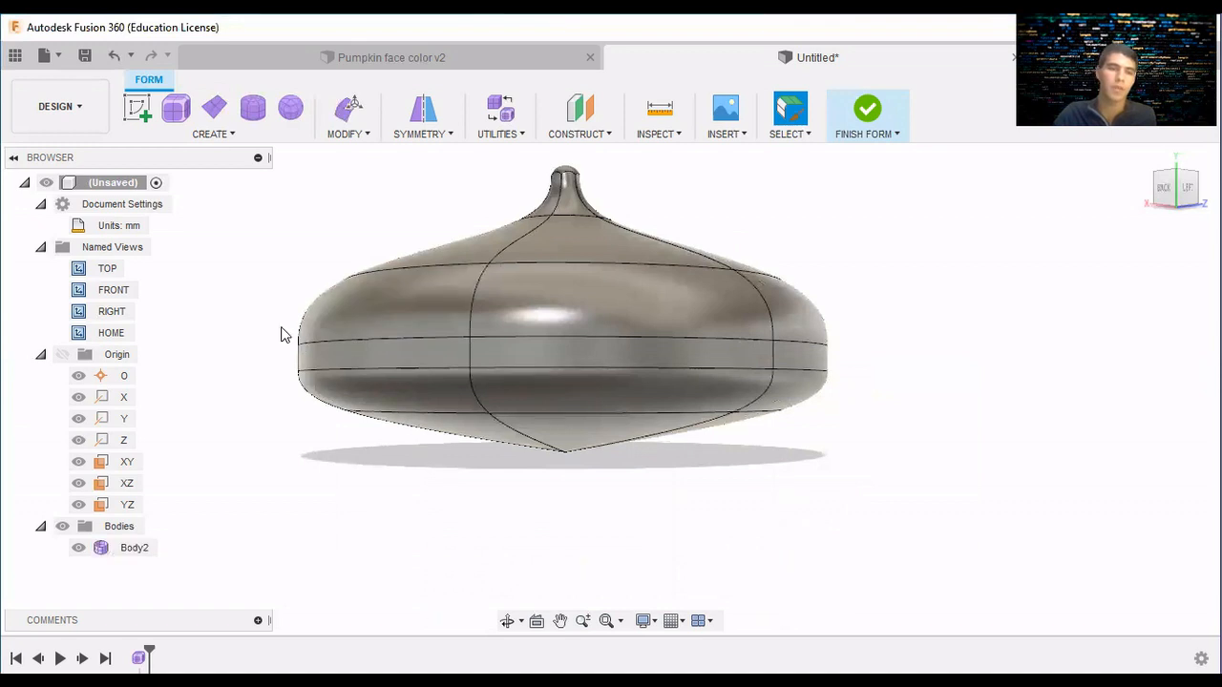
mouse_move(281, 328)
left_mouse_down()
mouse_move(592, 349)
mouse_move(377, 324)
left_mouse_up()
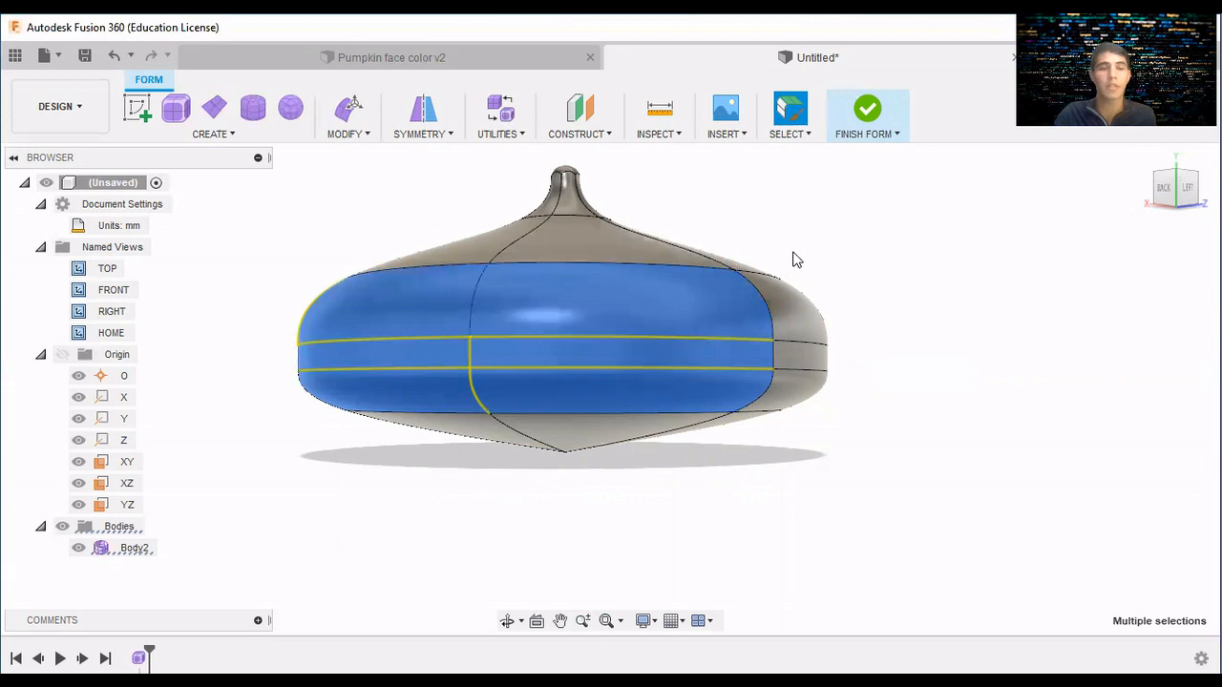
left_click(808, 136)
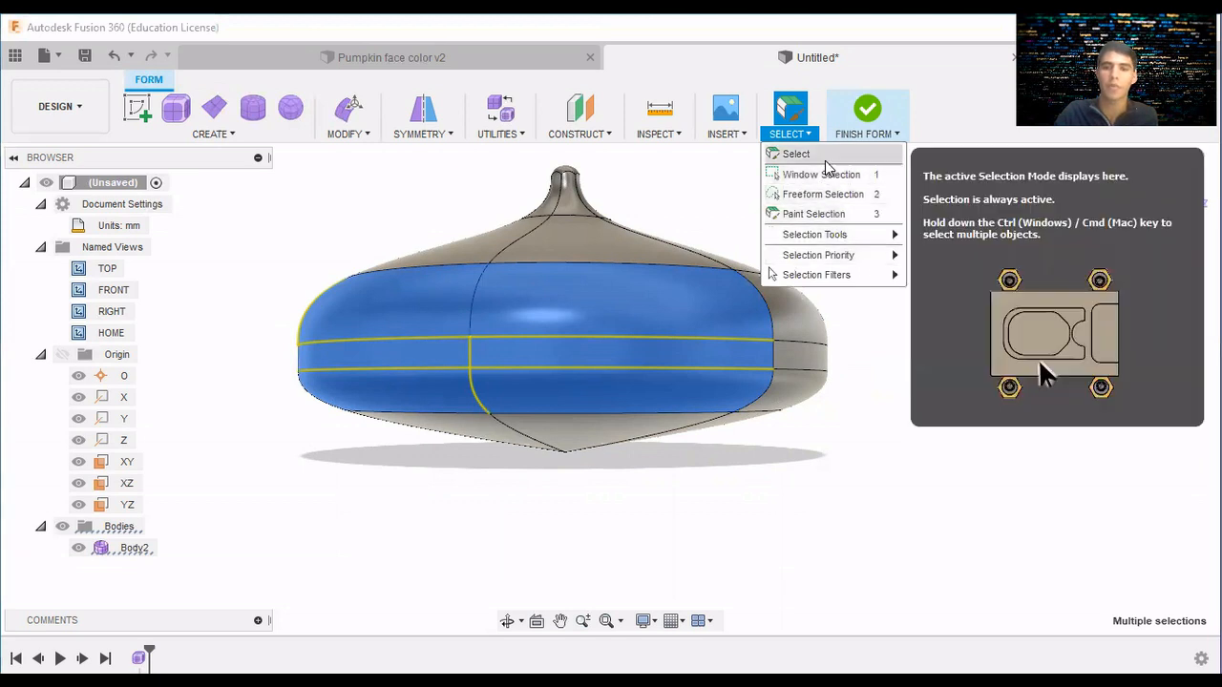
left_click(823, 176)
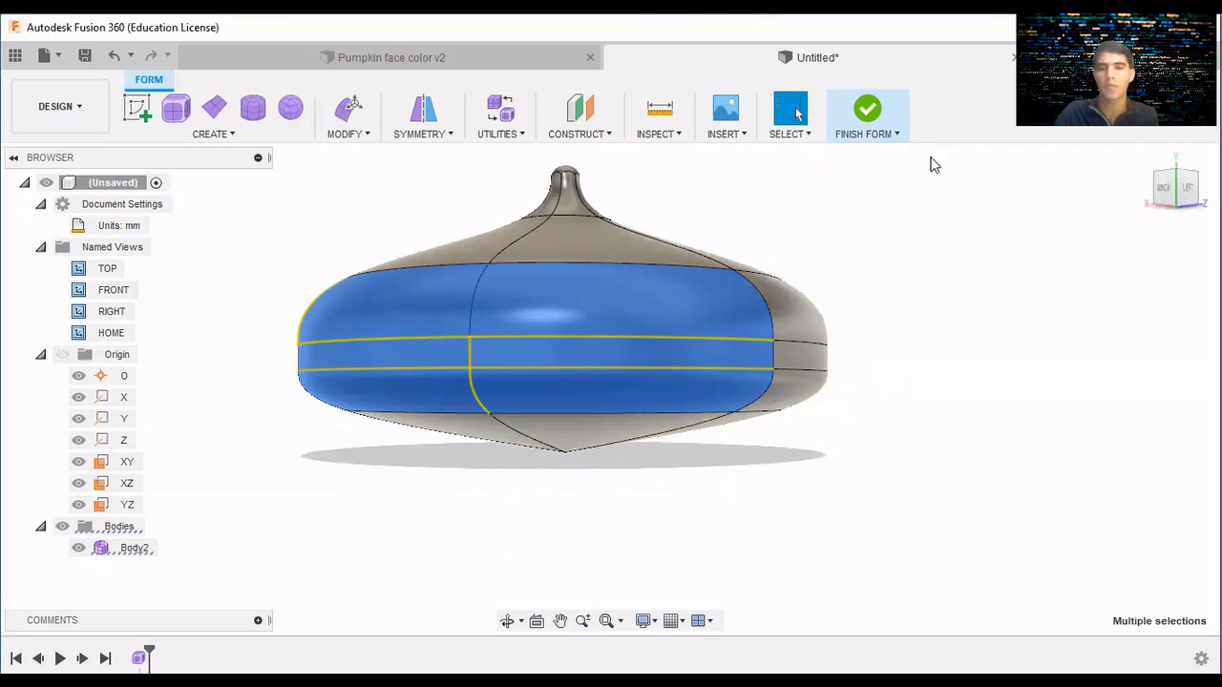
left_click(770, 203)
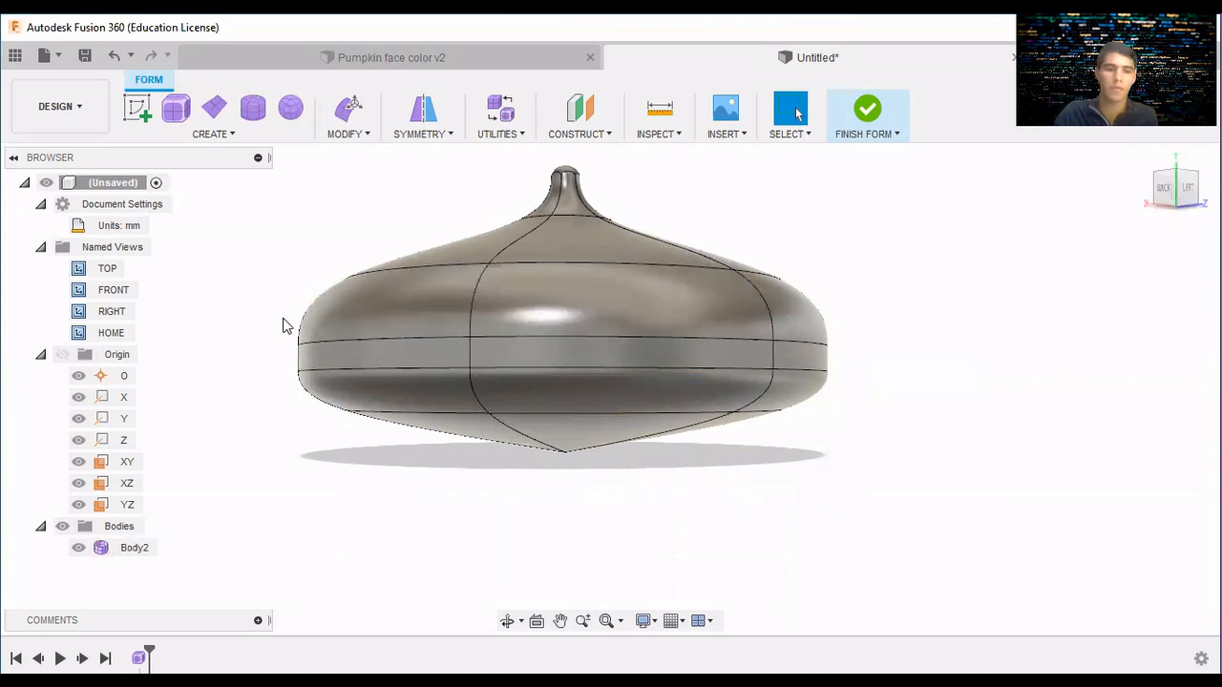
left_click_drag(280, 315, 864, 358)
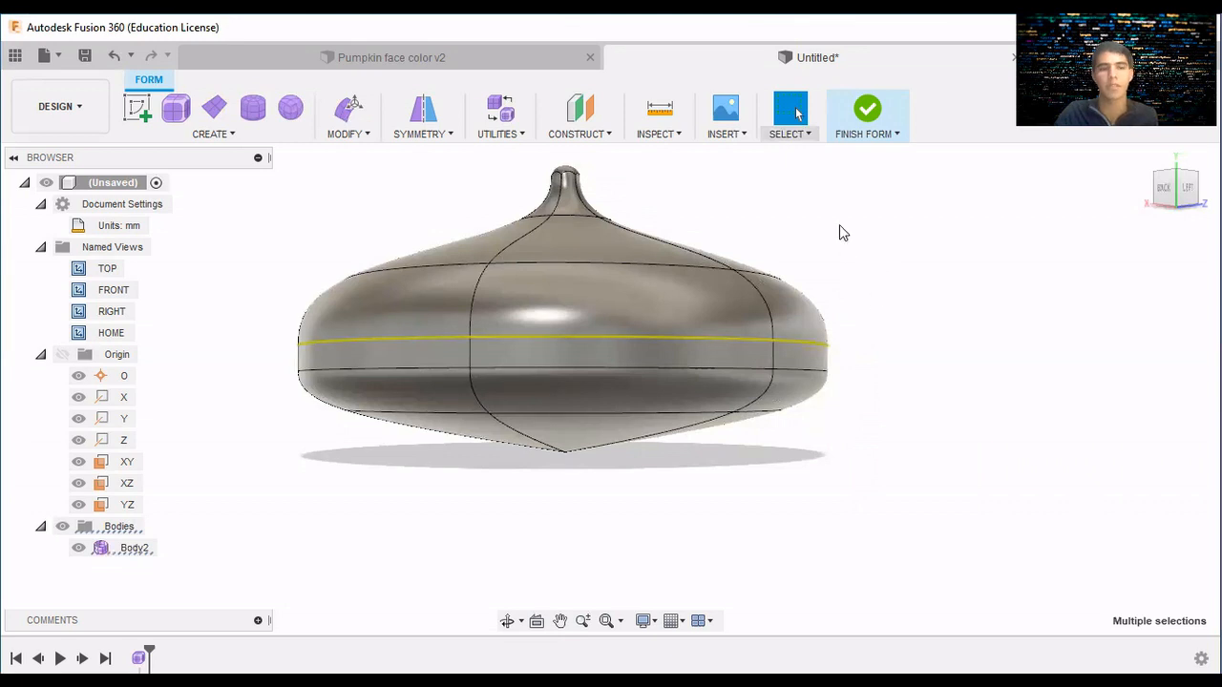
left_click(788, 134)
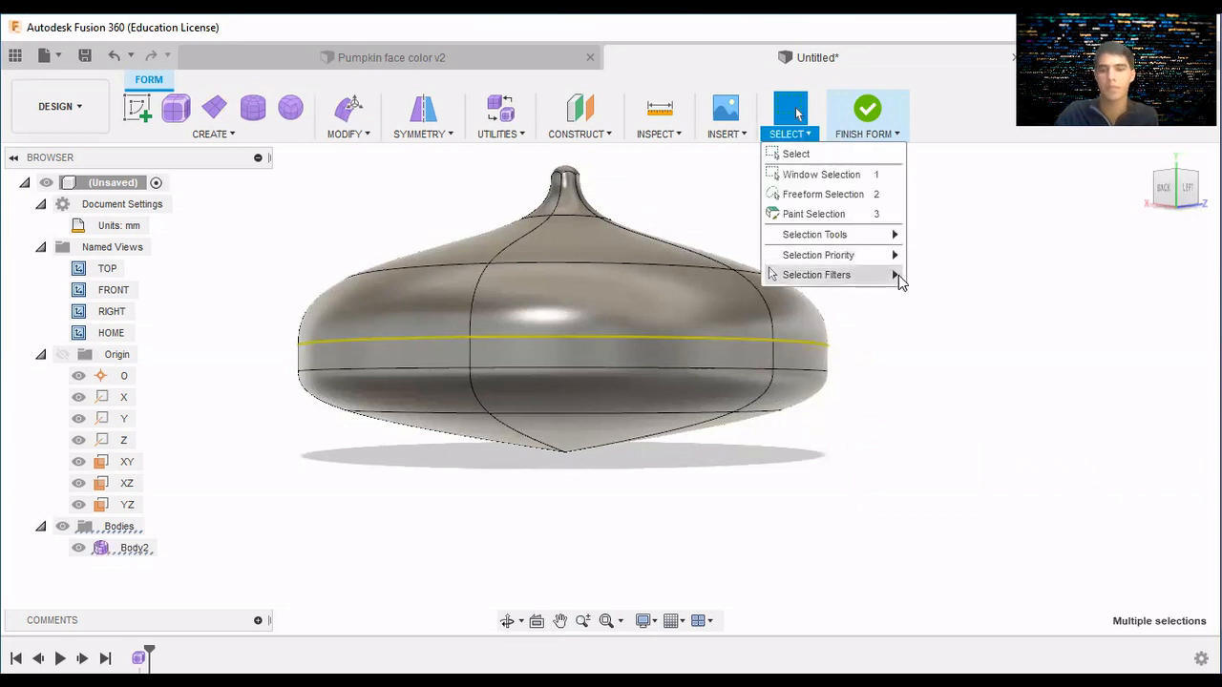
mouse_move(897, 275)
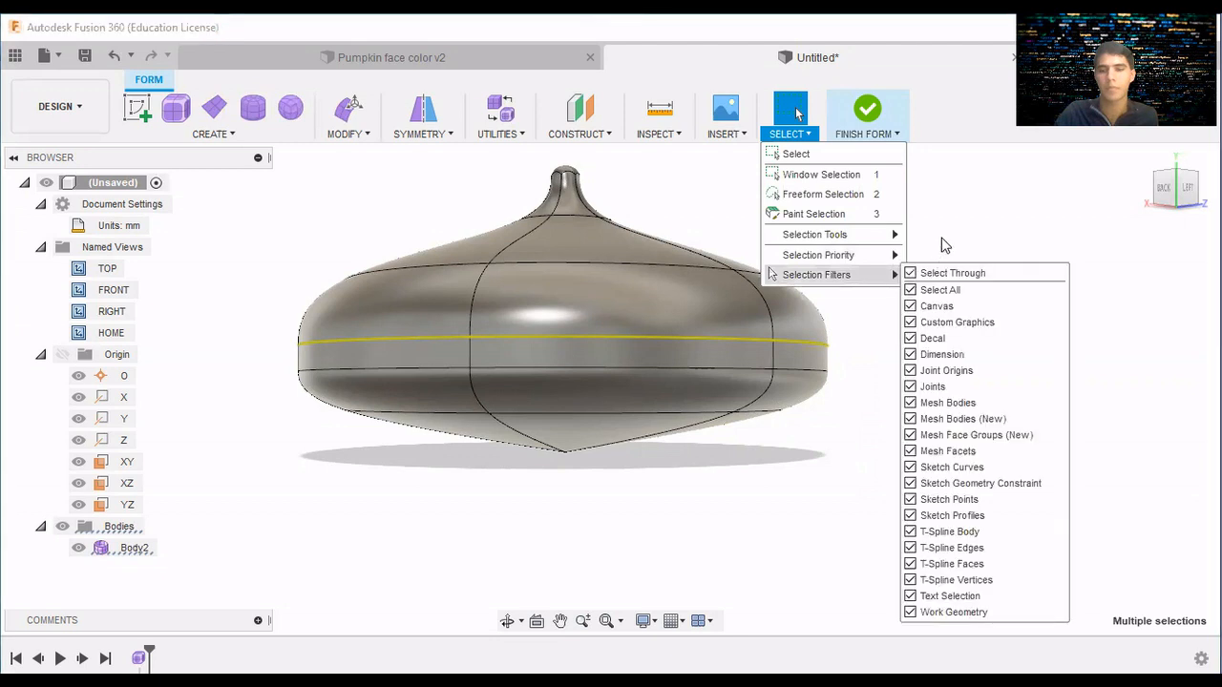
left_click(288, 292)
left_click_drag(284, 328, 860, 349)
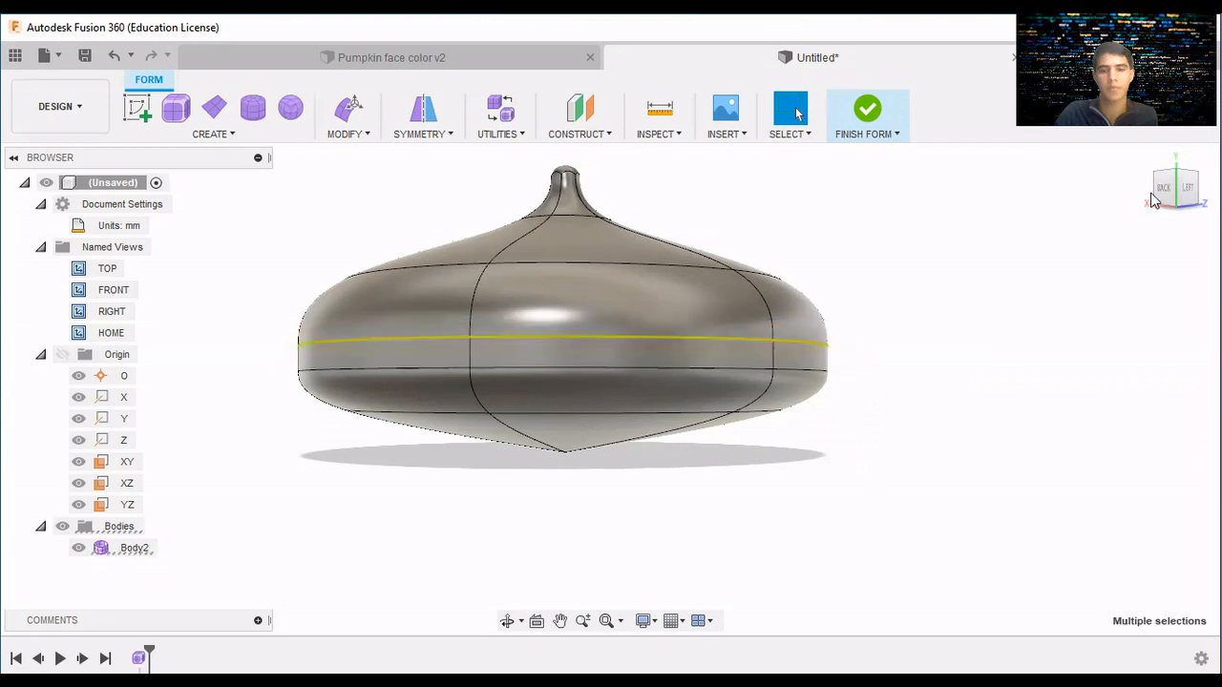
Move the selected upper loop of the middle band up 3 mm with Edit Form and clear the selection.
mouse_move(1178, 208)
left_mouse_down()
mouse_move(1180, 311)
mouse_move(1181, 210)
left_mouse_up()
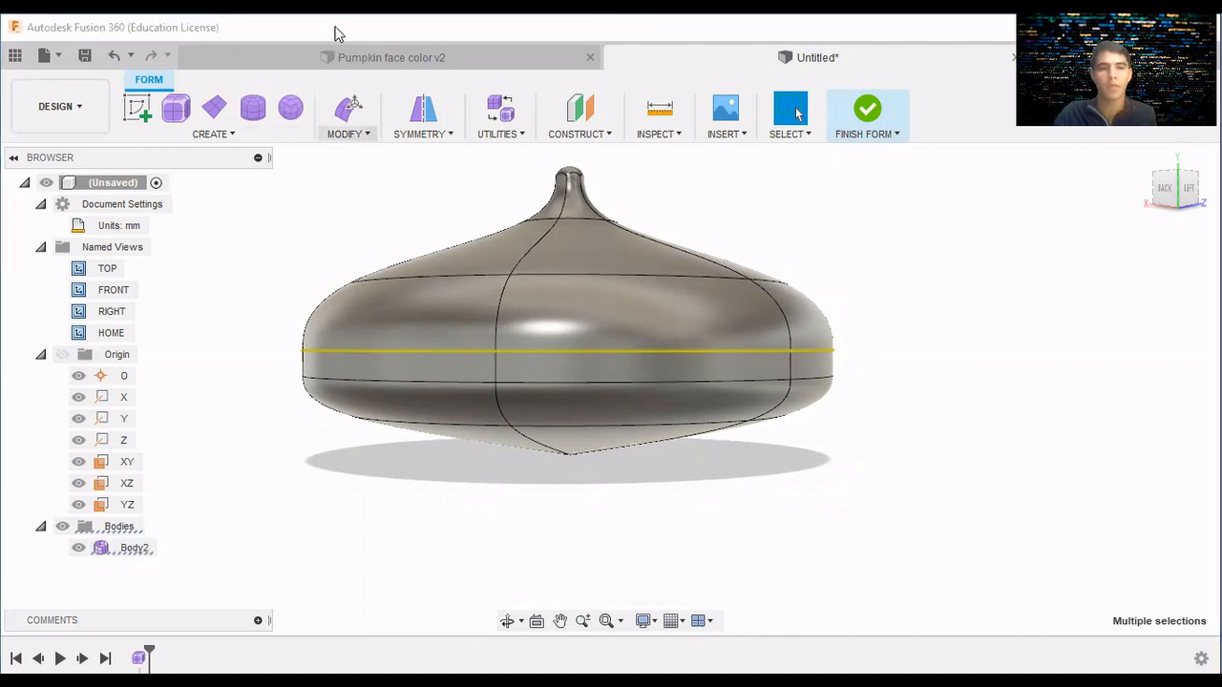
left_click(800, 258)
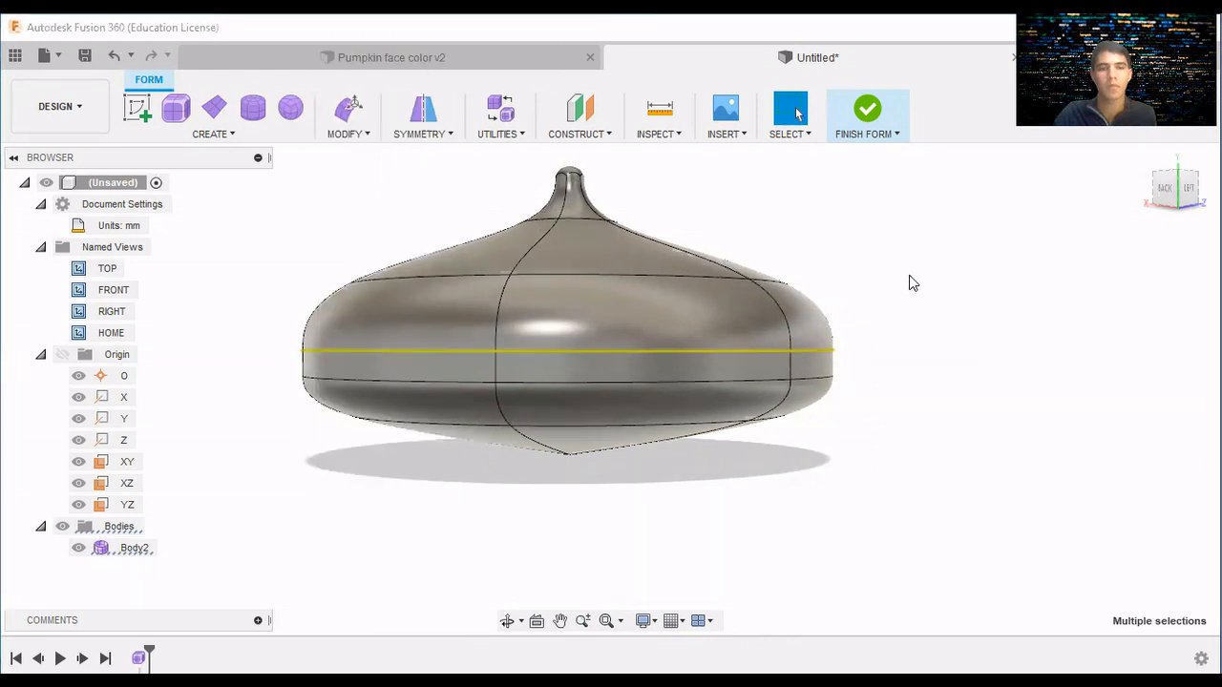
key("m")
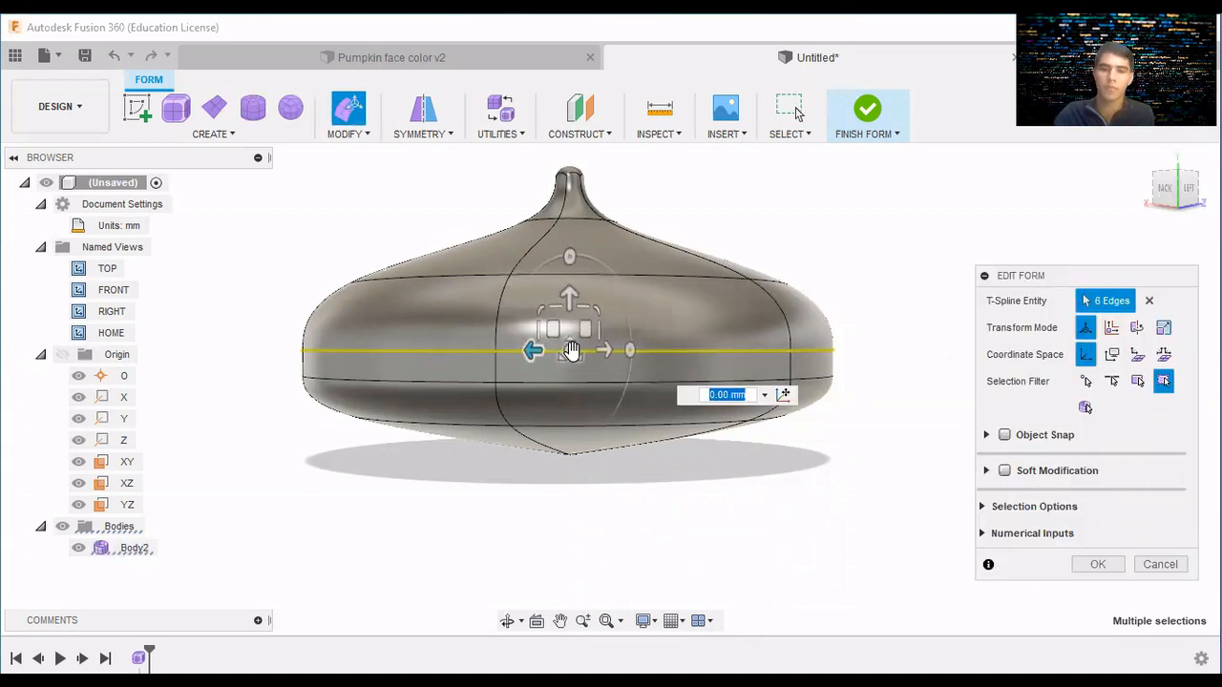
left_click(1050, 508)
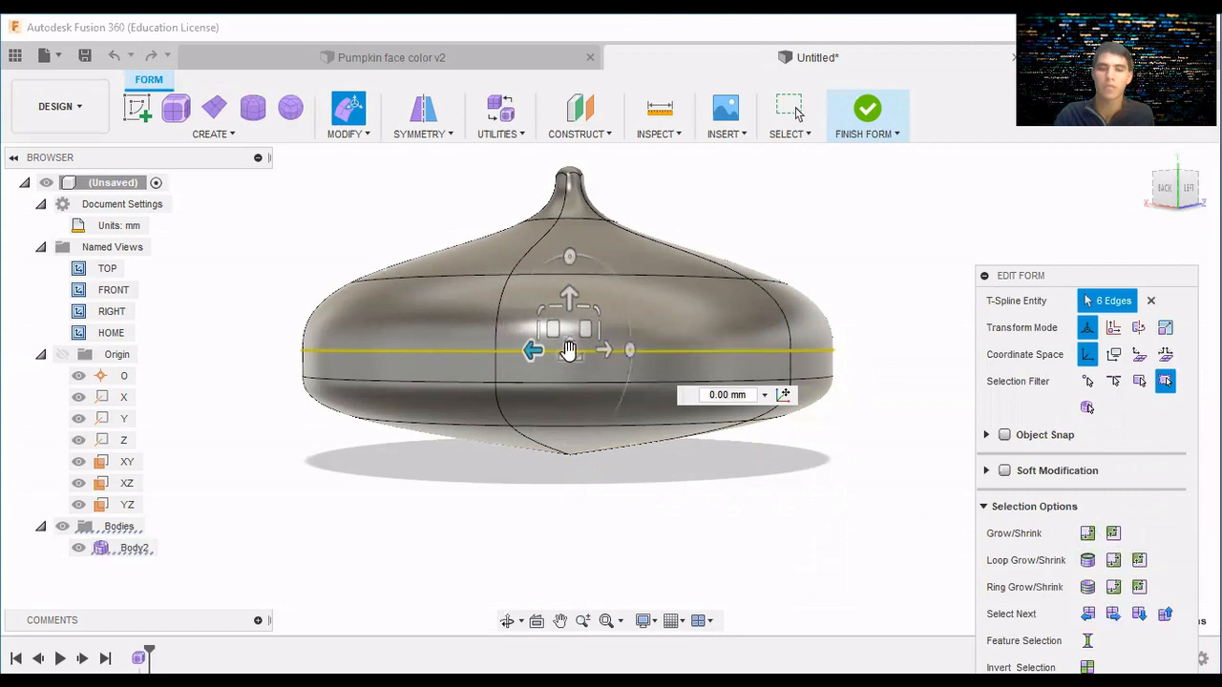
left_click_drag(568, 353, 570, 347)
left_click_drag(570, 351, 567, 346)
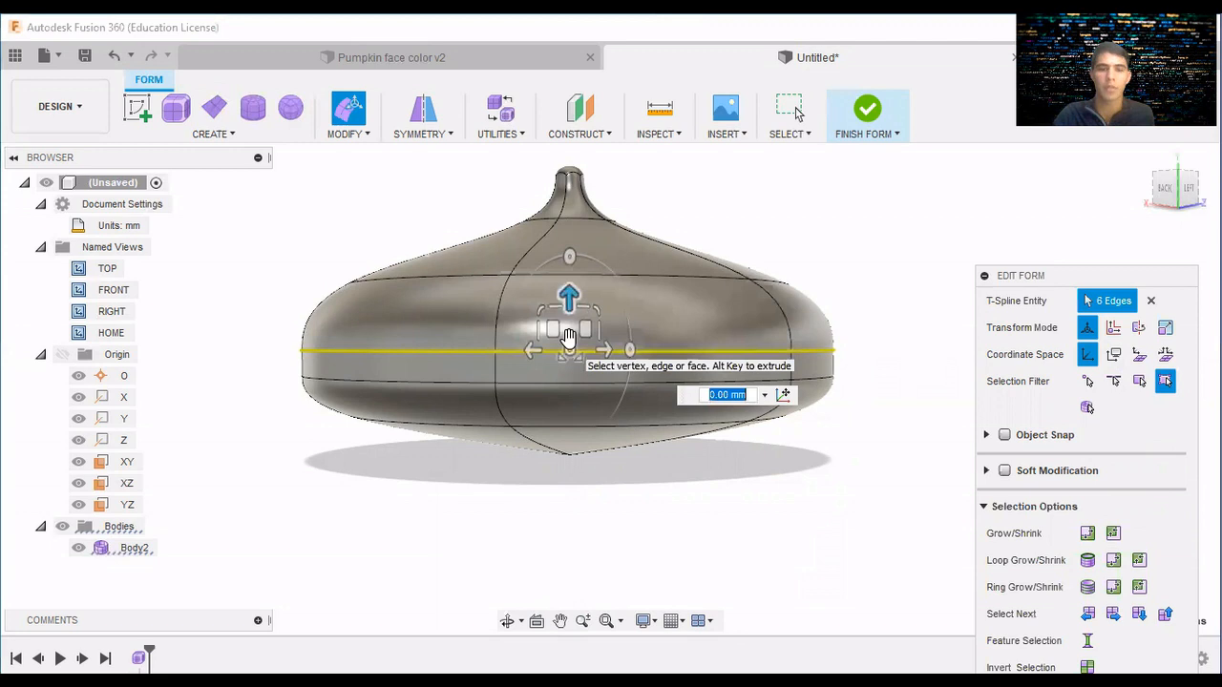
left_click_drag(568, 337, 588, 258)
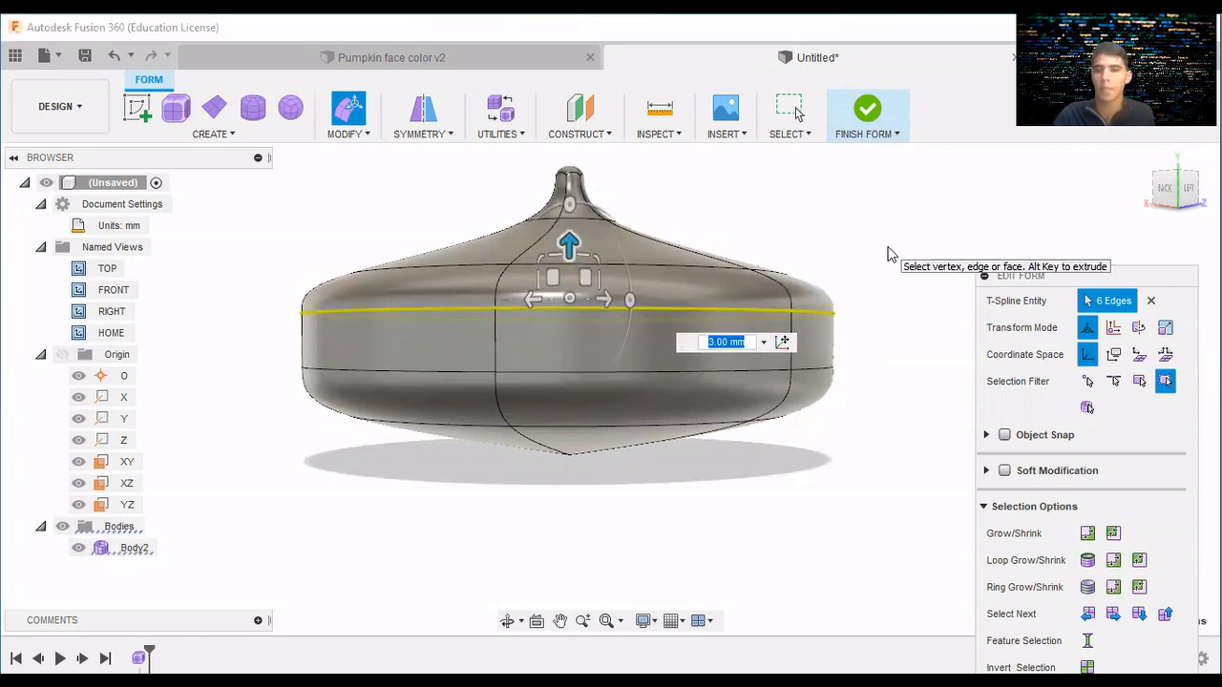
left_click(874, 308)
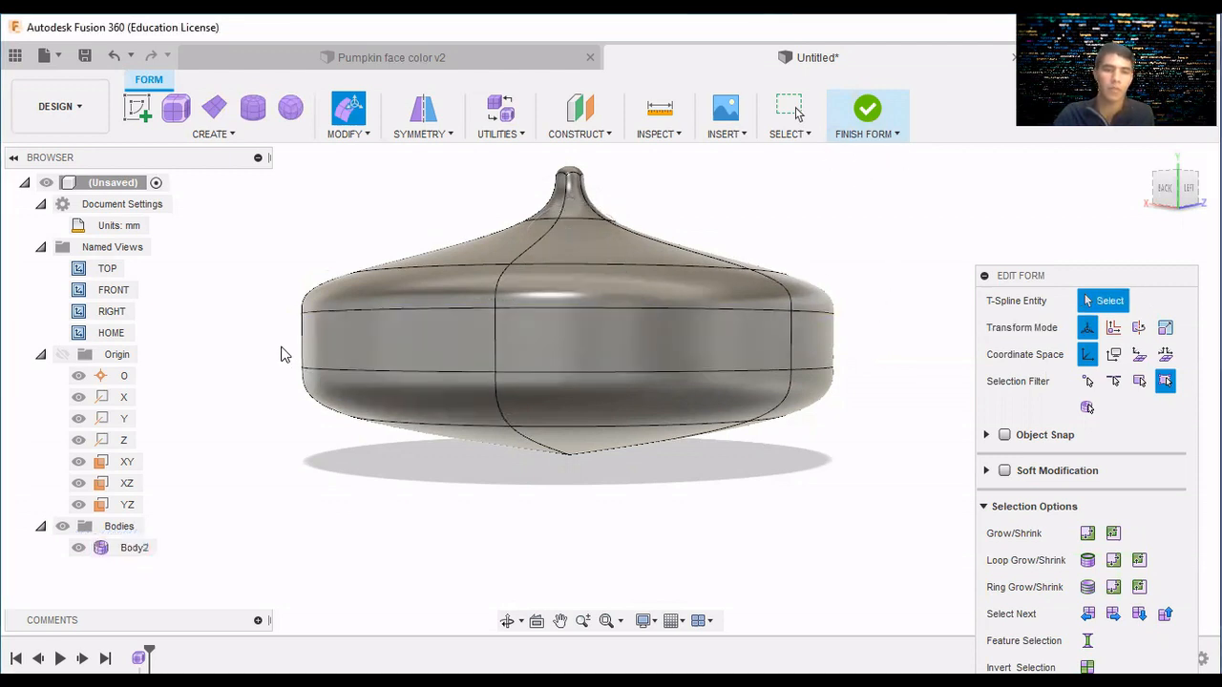
Window-select the six-edge loop along the lower border of the middle band and move it down 5 mm.
left_click_drag(280, 342, 861, 389)
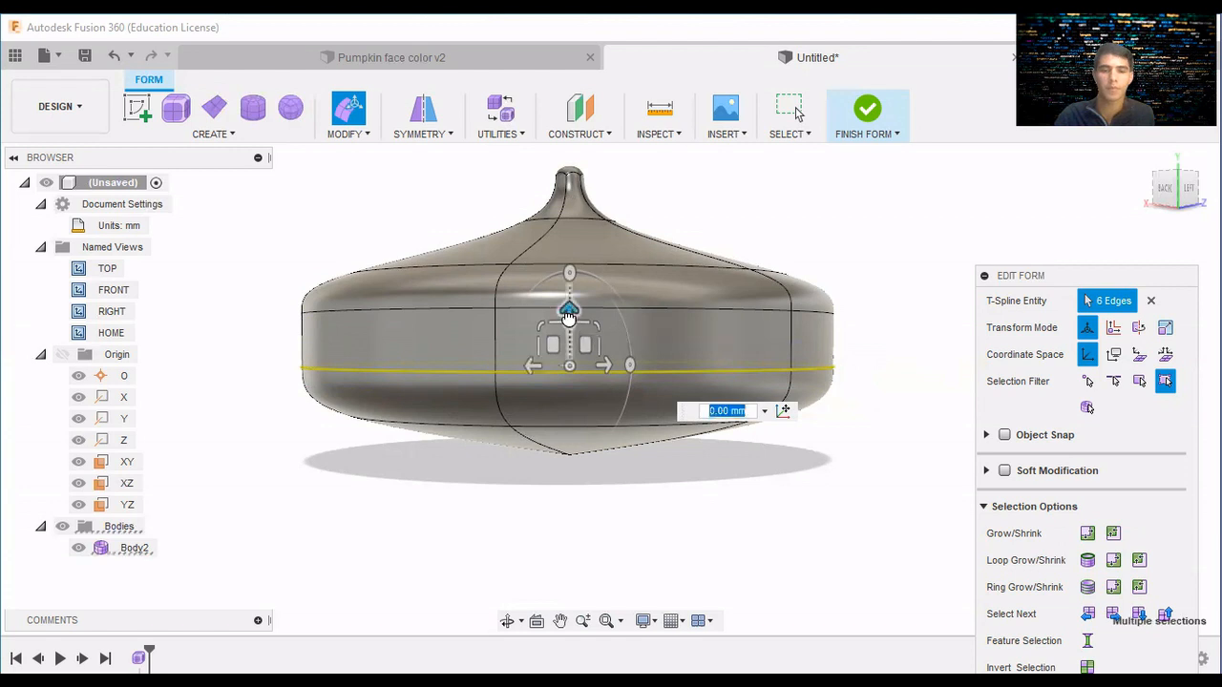
left_click_drag(568, 319, 569, 400)
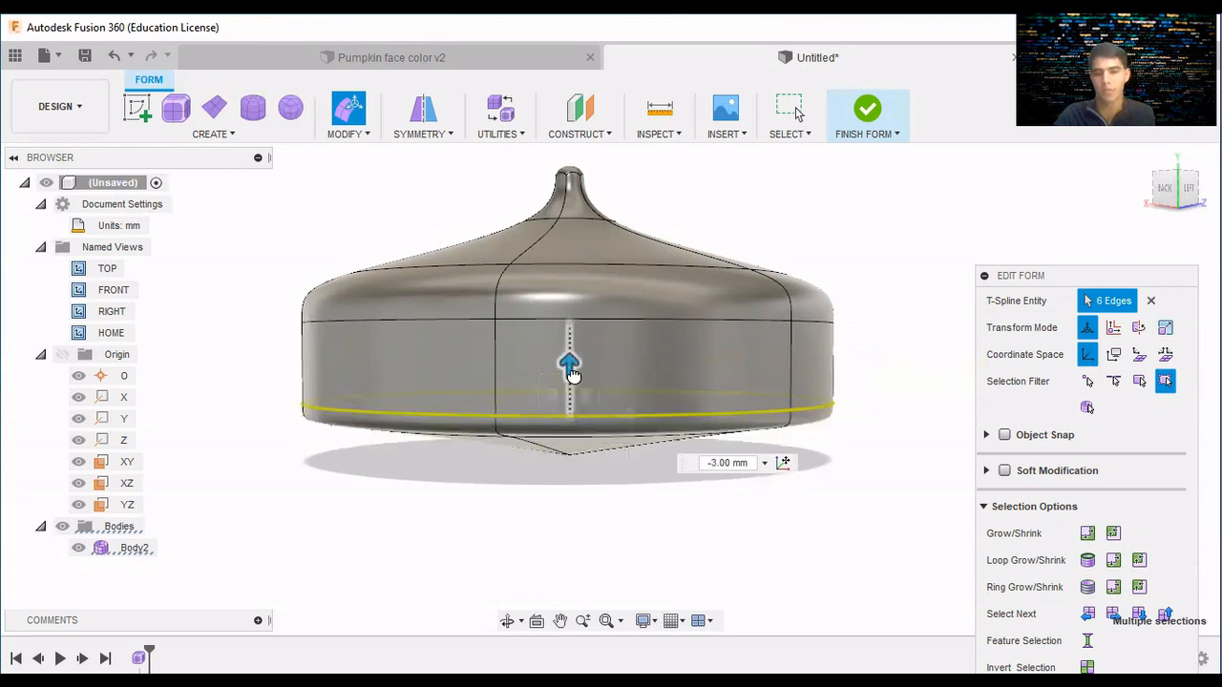
left_click_drag(569, 400, 569, 401)
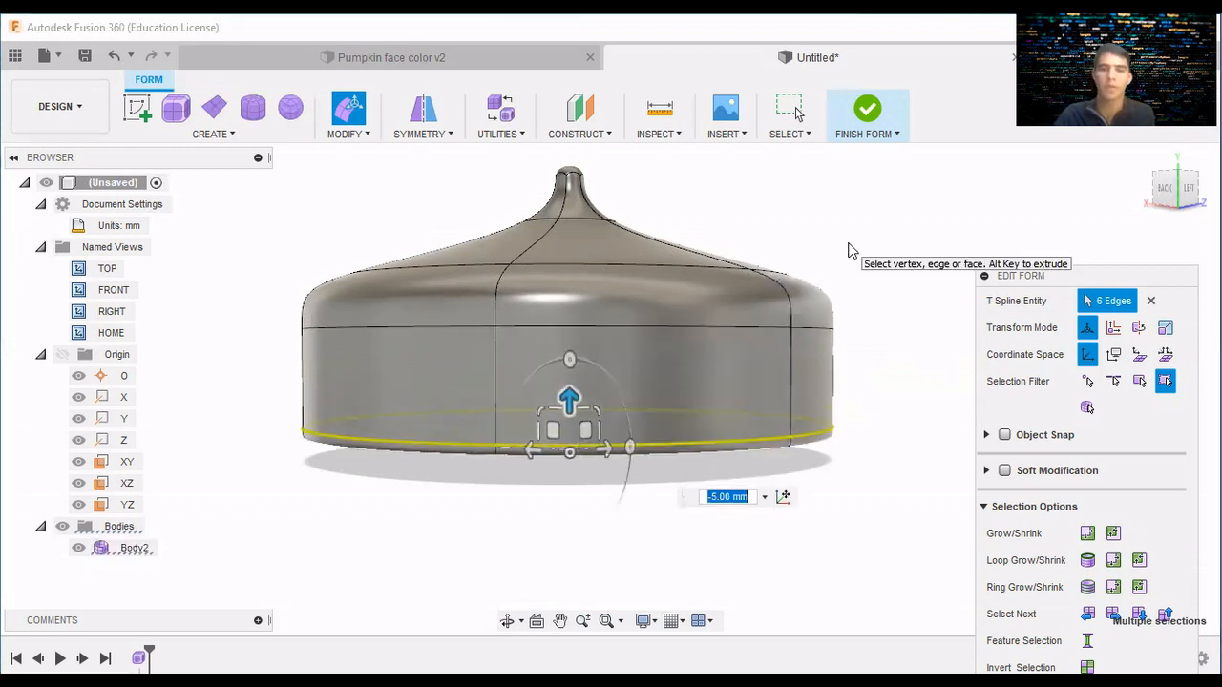
Window-select the upper six-edge loop of the middle band and move it down 3 mm.
left_click_drag(282, 312, 877, 343)
left_click_drag(581, 322, 573, 315)
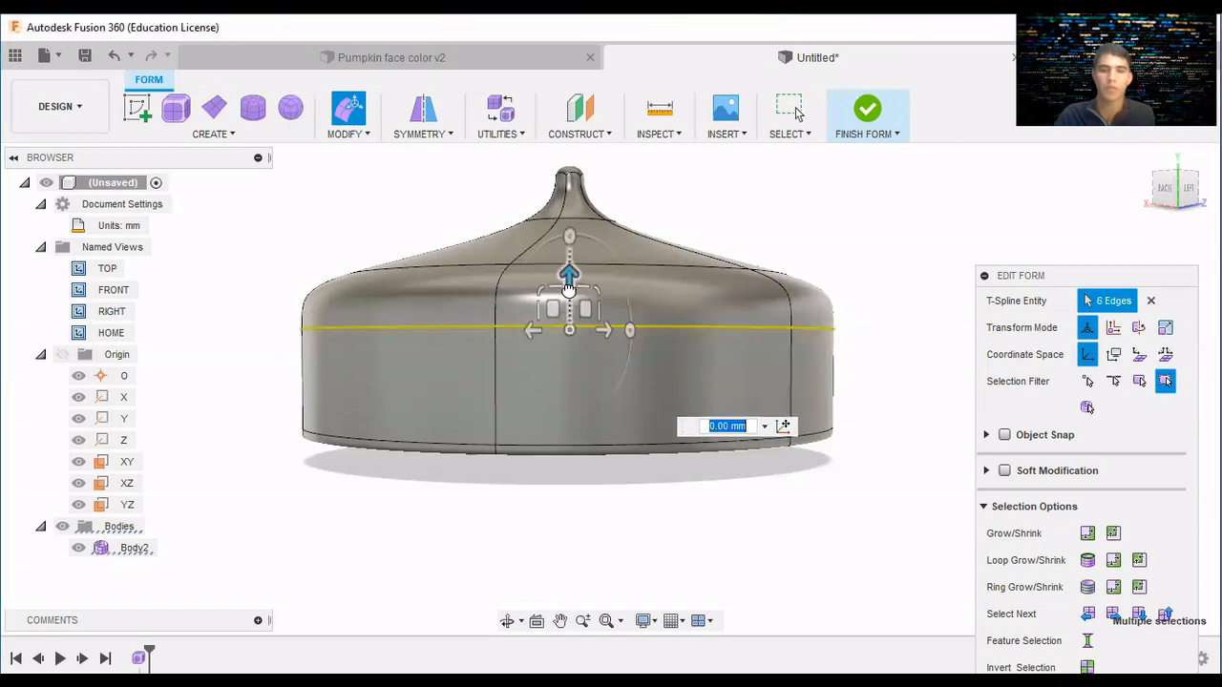
left_click_drag(569, 287, 571, 332)
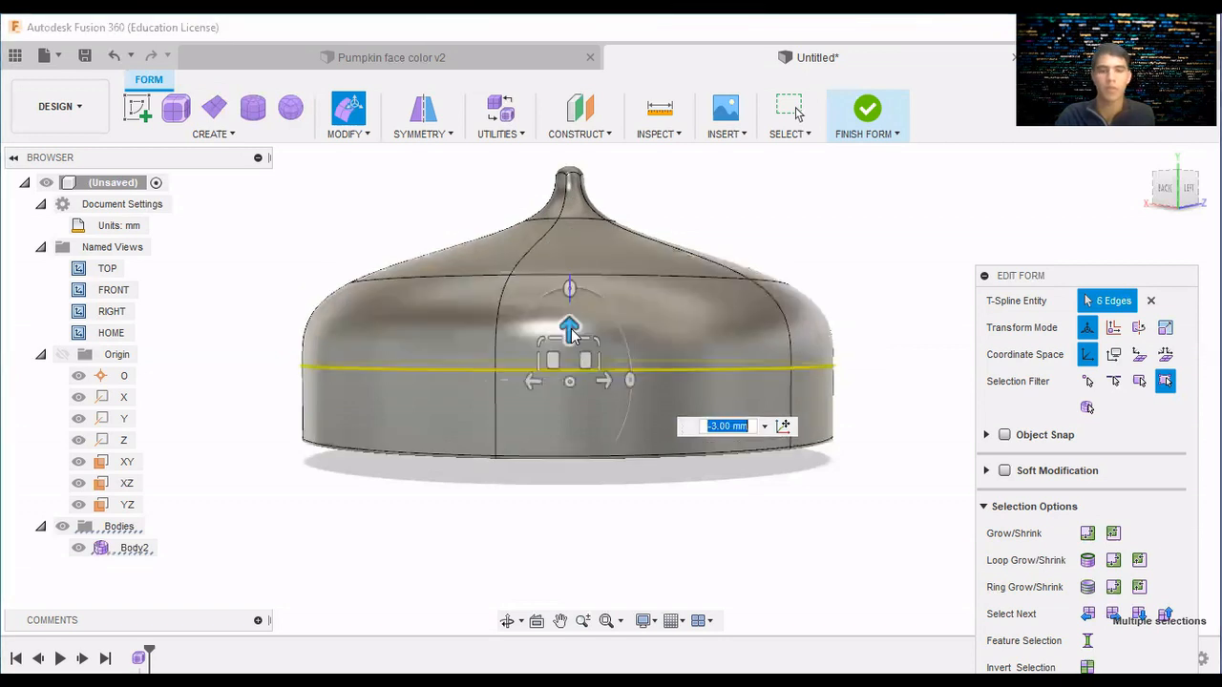
Clear the edge selection, then activate Paint Selection with the Select Through filter turned off for the body's underside.
left_click(906, 308)
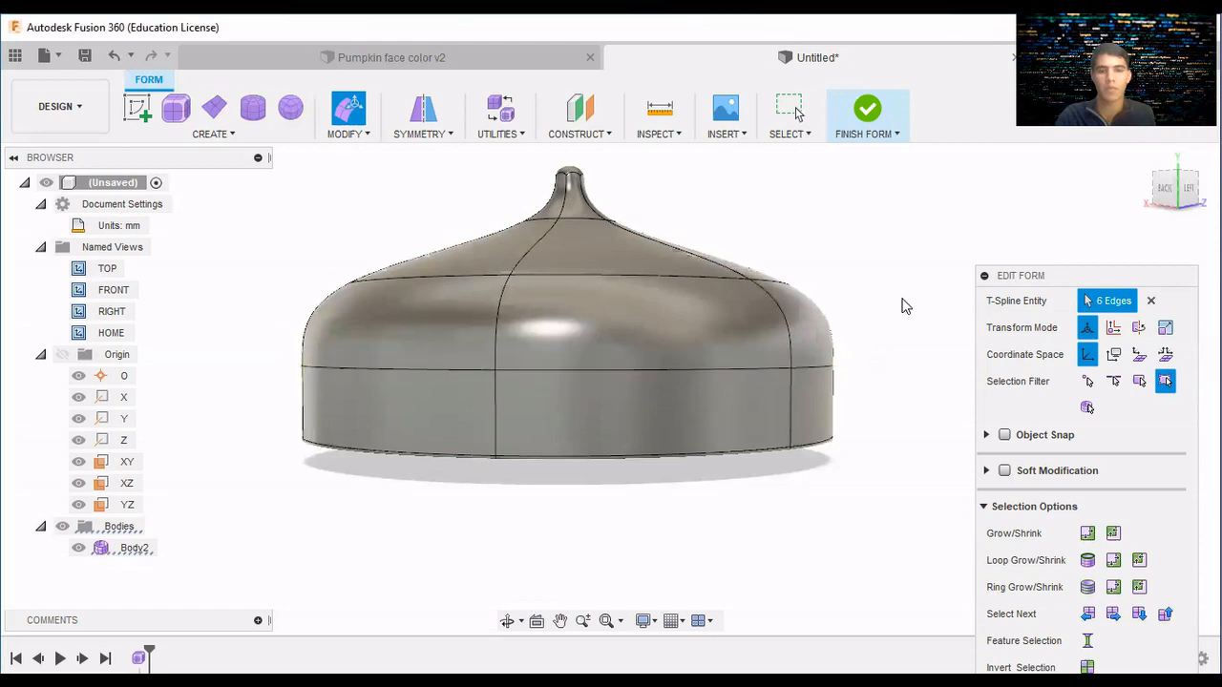
mouse_move(1178, 198)
left_mouse_down()
mouse_move(1188, 51)
mouse_move(1186, 78)
left_mouse_up()
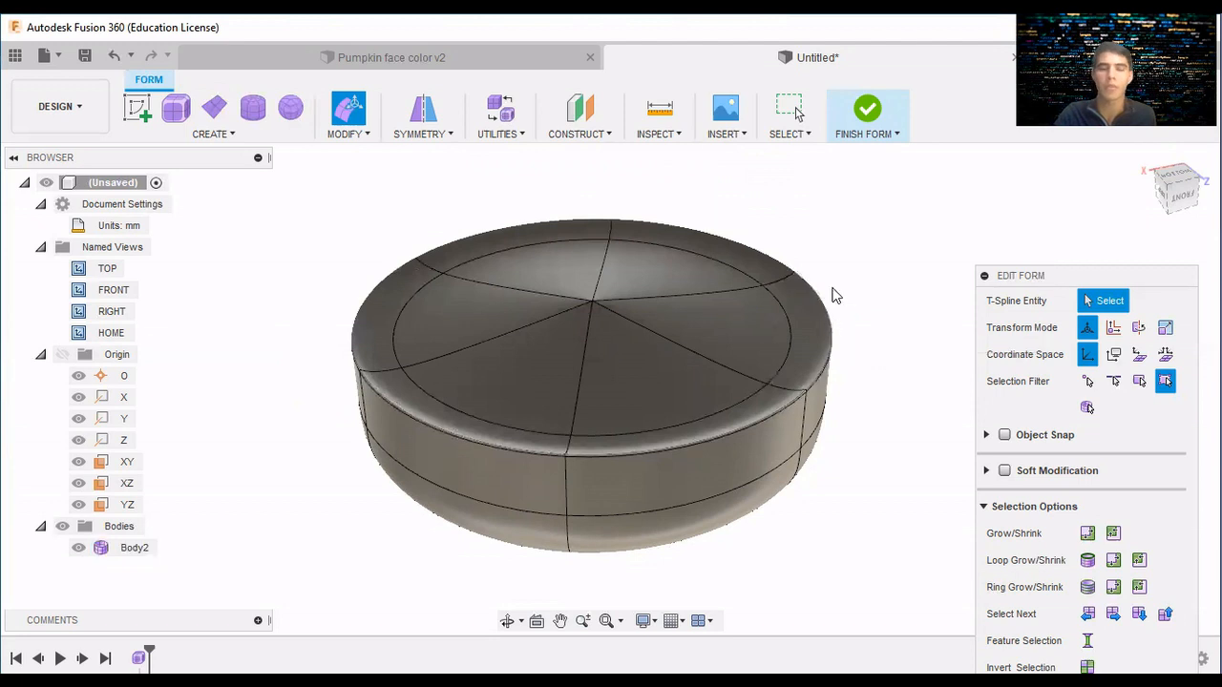
left_click(1183, 186)
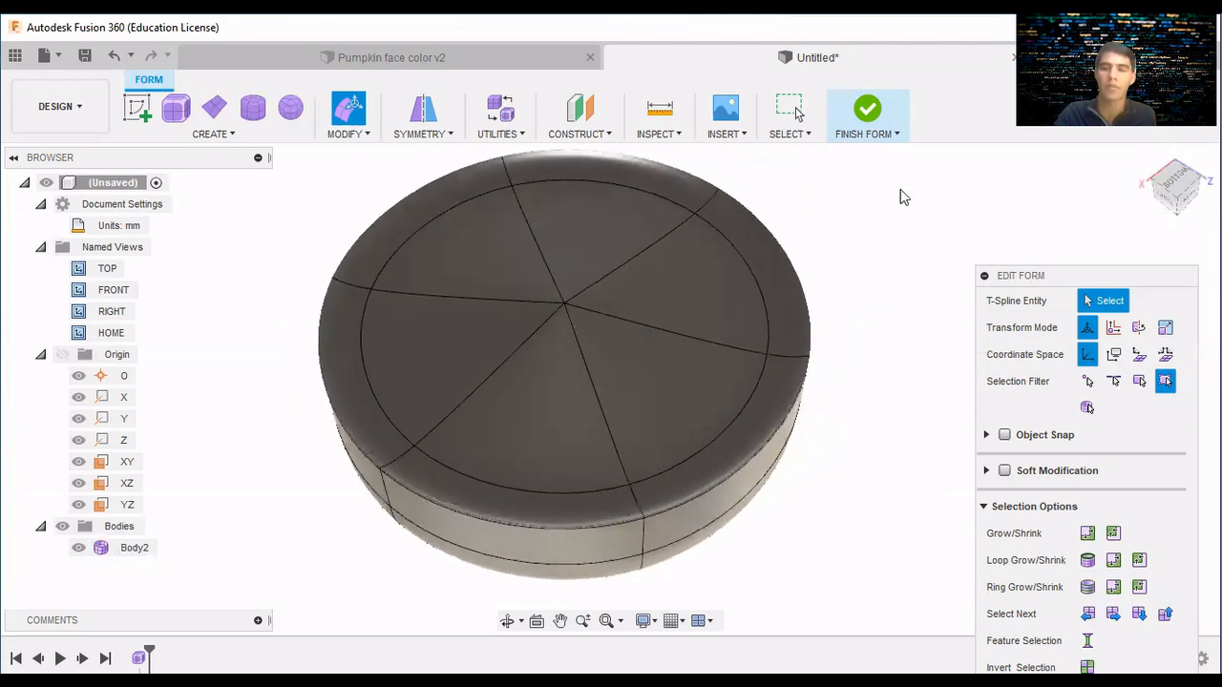
left_click(790, 122)
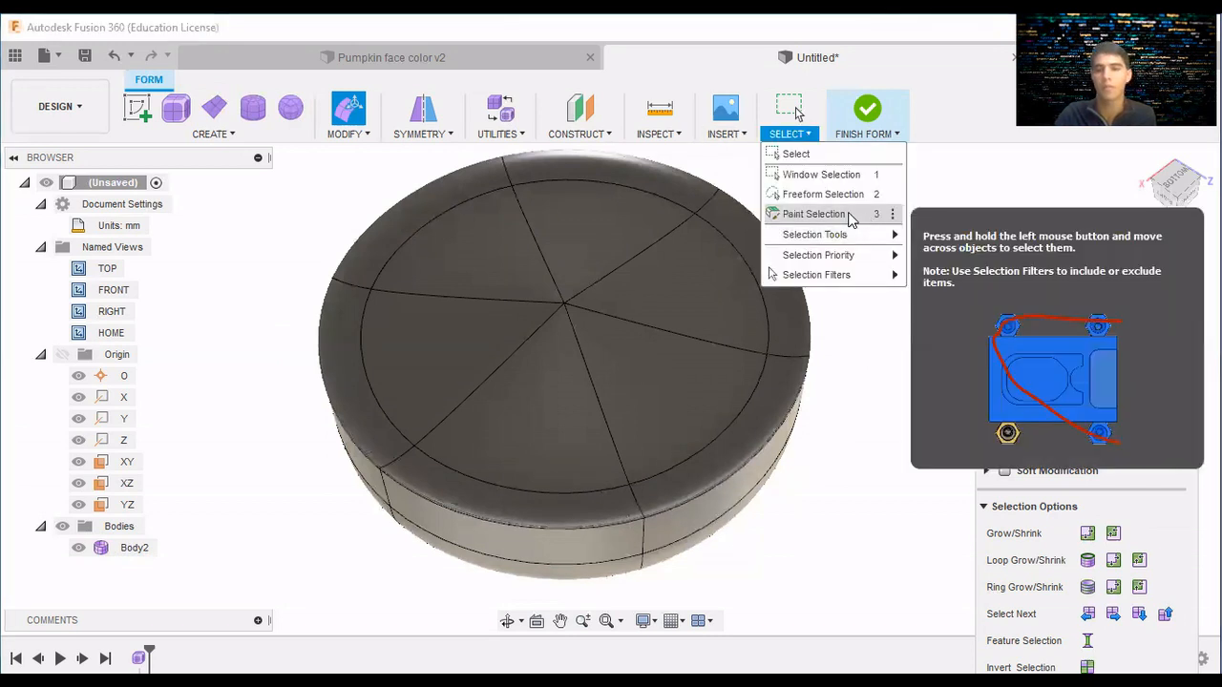
left_click(791, 139)
left_click(791, 141)
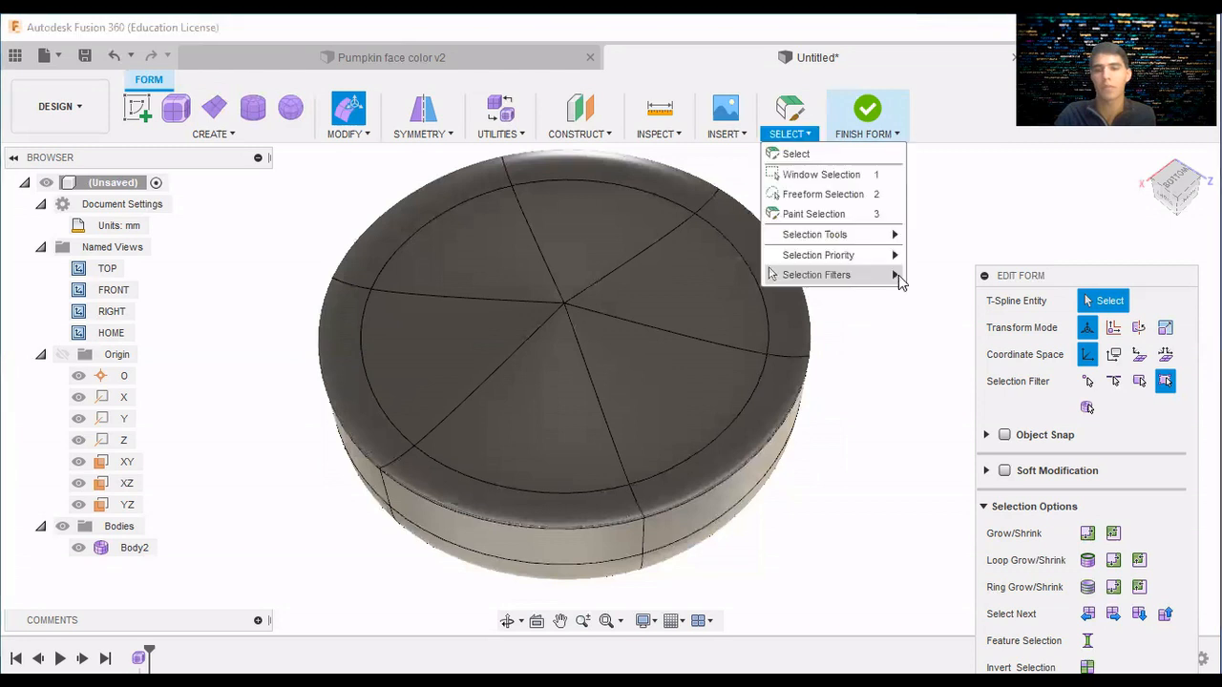
mouse_move(891, 250)
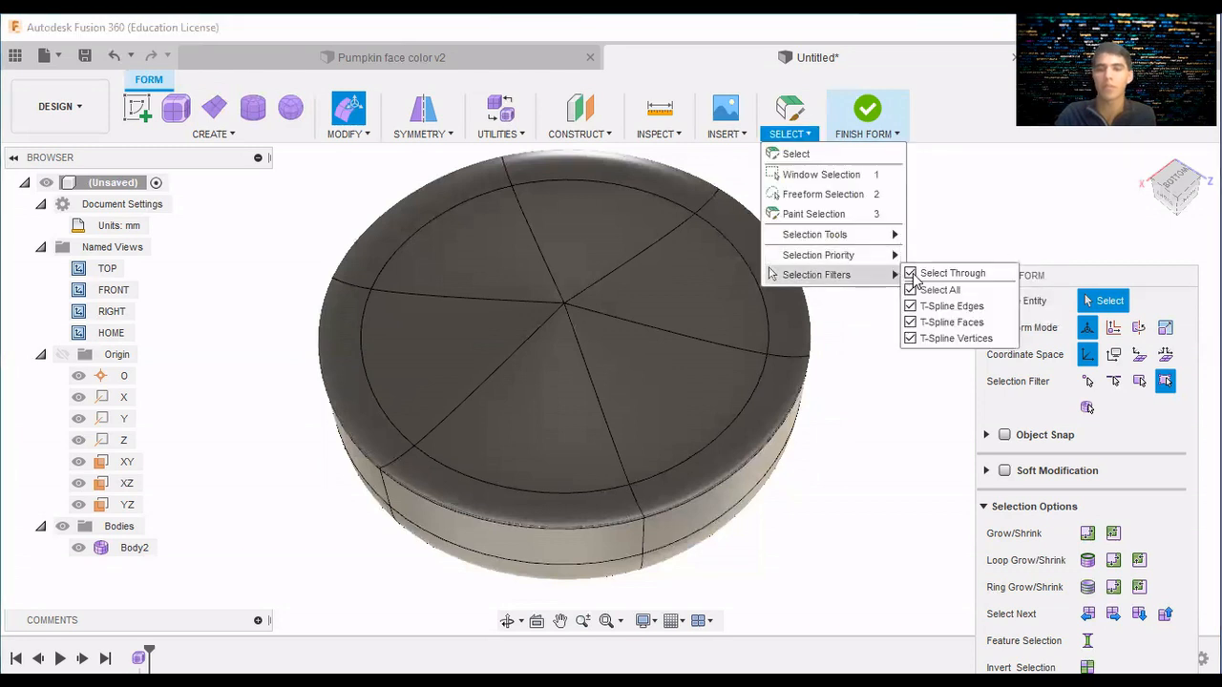
left_click(911, 274)
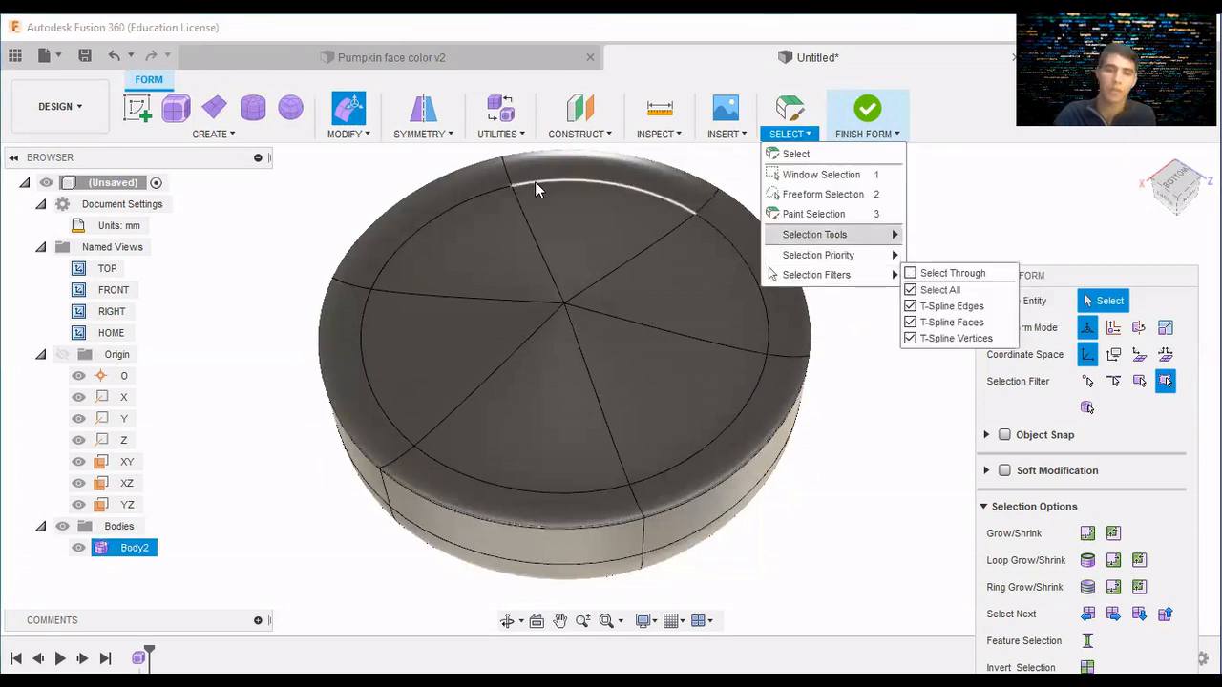
Try to paint-select the ring of six outer faces around the underside while in Edit Form.
left_click(494, 170)
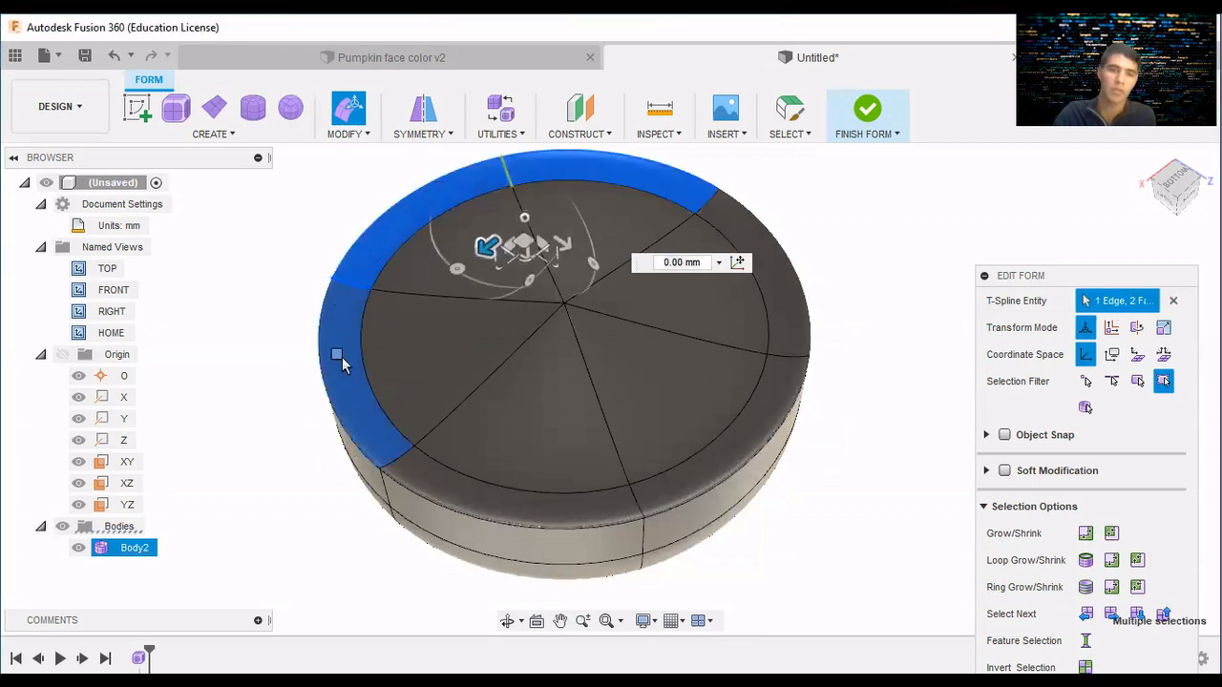
mouse_move(366, 428)
left_mouse_down()
mouse_move(447, 483)
mouse_move(542, 506)
mouse_move(650, 504)
mouse_move(704, 480)
mouse_move(612, 508)
left_mouse_up()
left_click(877, 221)
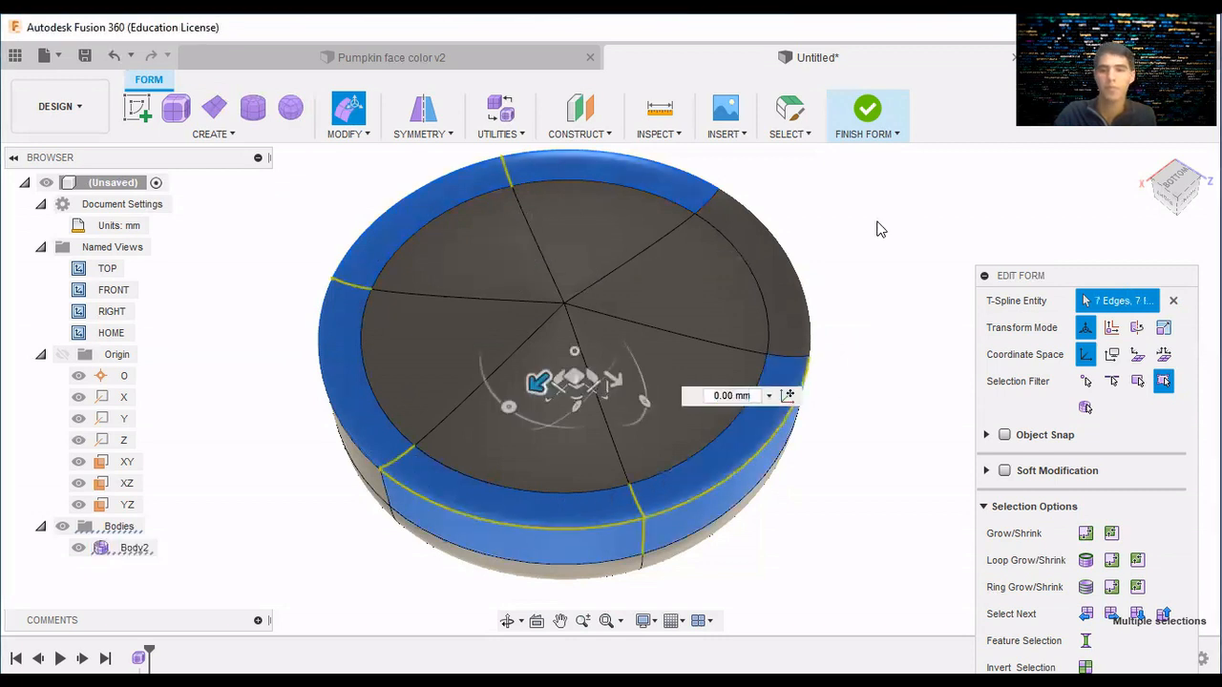
mouse_move(724, 215)
left_mouse_down()
mouse_move(700, 193)
mouse_move(589, 169)
mouse_move(553, 181)
mouse_move(694, 220)
left_mouse_up()
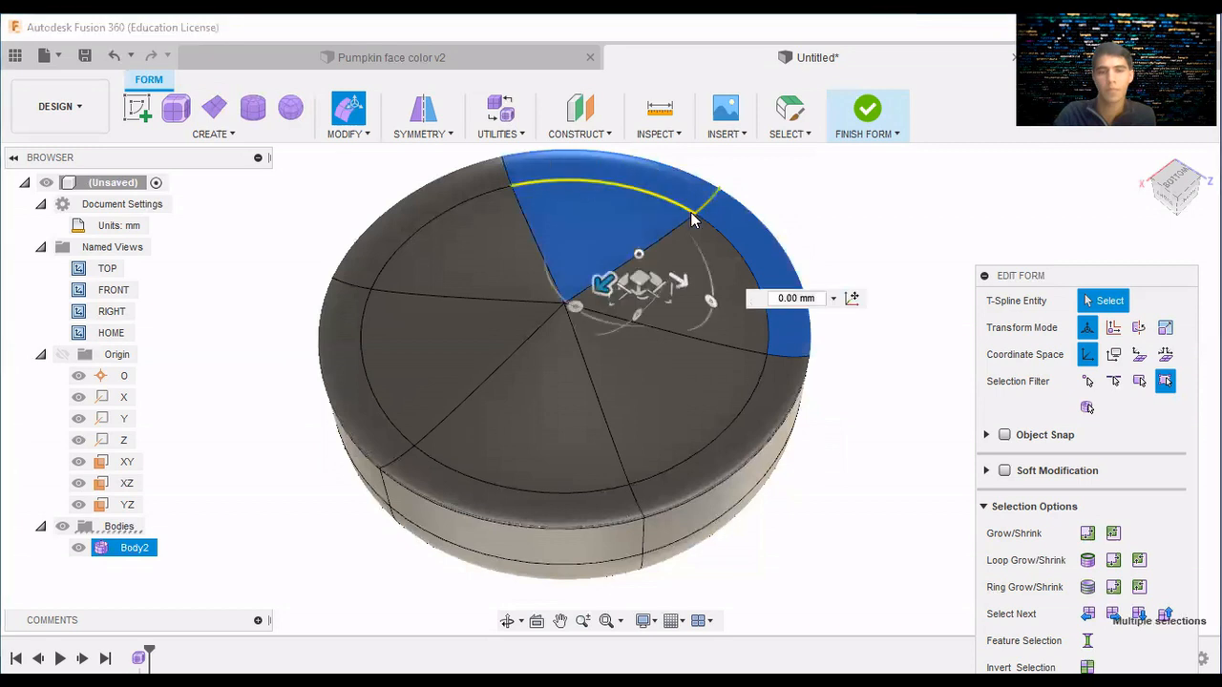
left_click(654, 178)
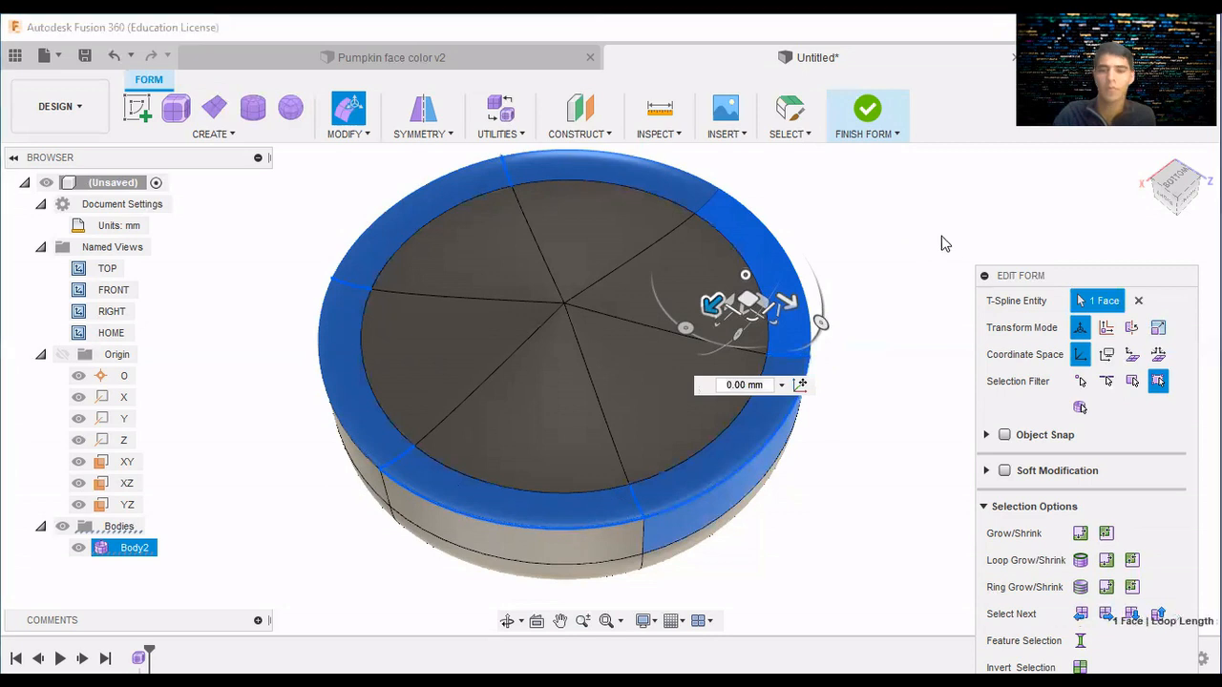
left_click_drag(941, 236, 970, 220)
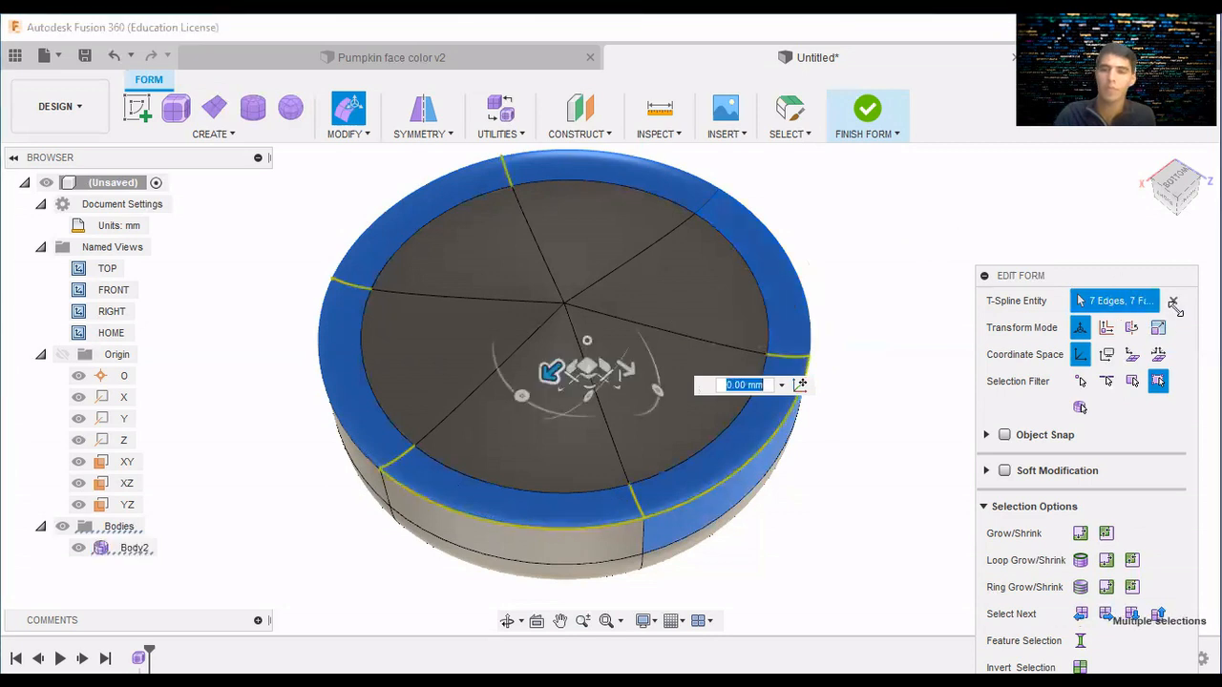
left_click(744, 490)
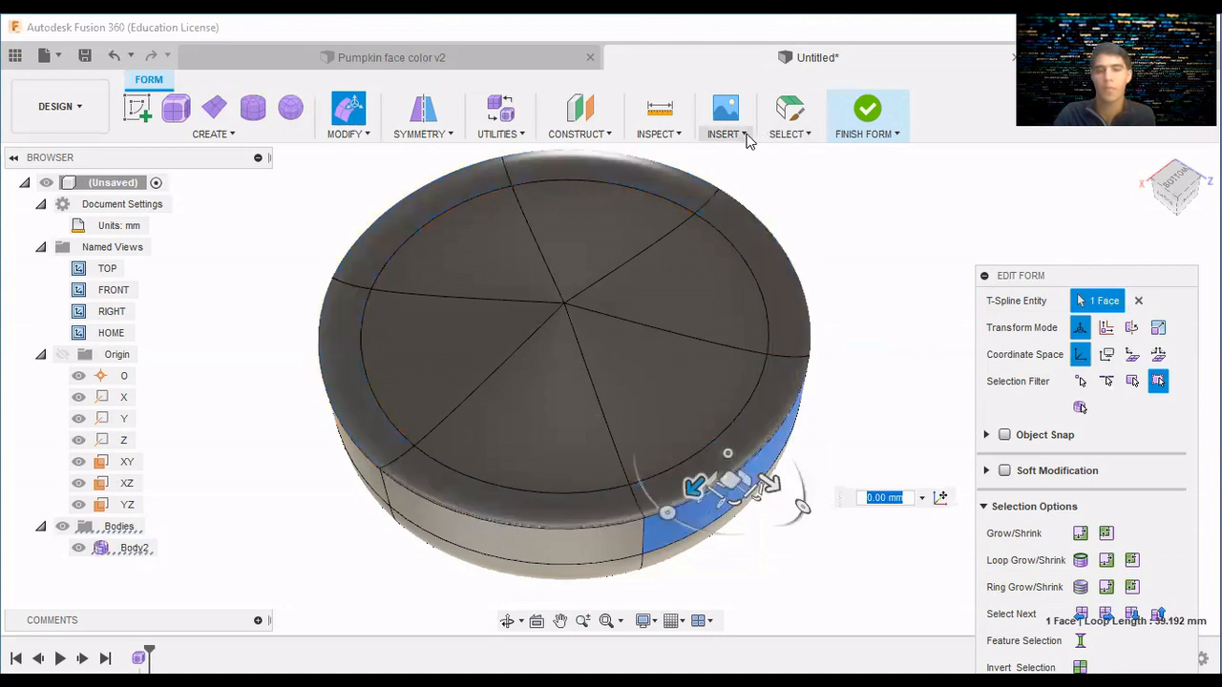
Leave Edit Form and try again to paint over the outer ring of faces on the underside.
left_click(790, 134)
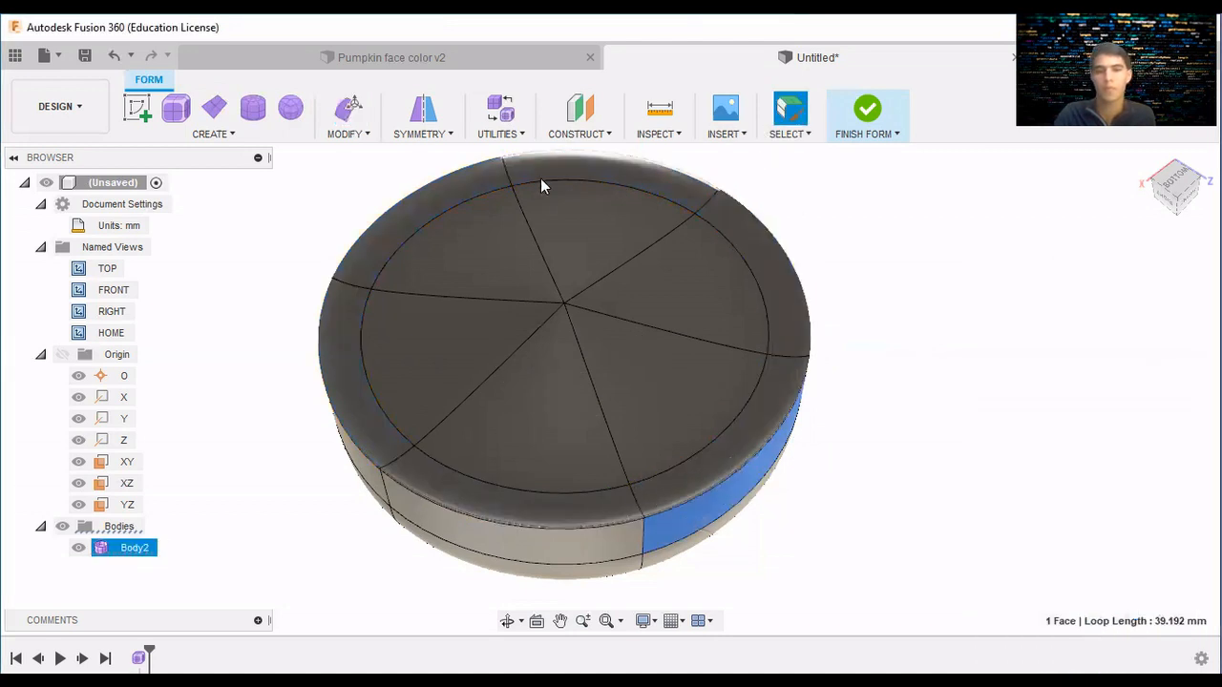
mouse_move(467, 170)
left_mouse_down()
mouse_move(365, 255)
mouse_move(338, 307)
left_mouse_up()
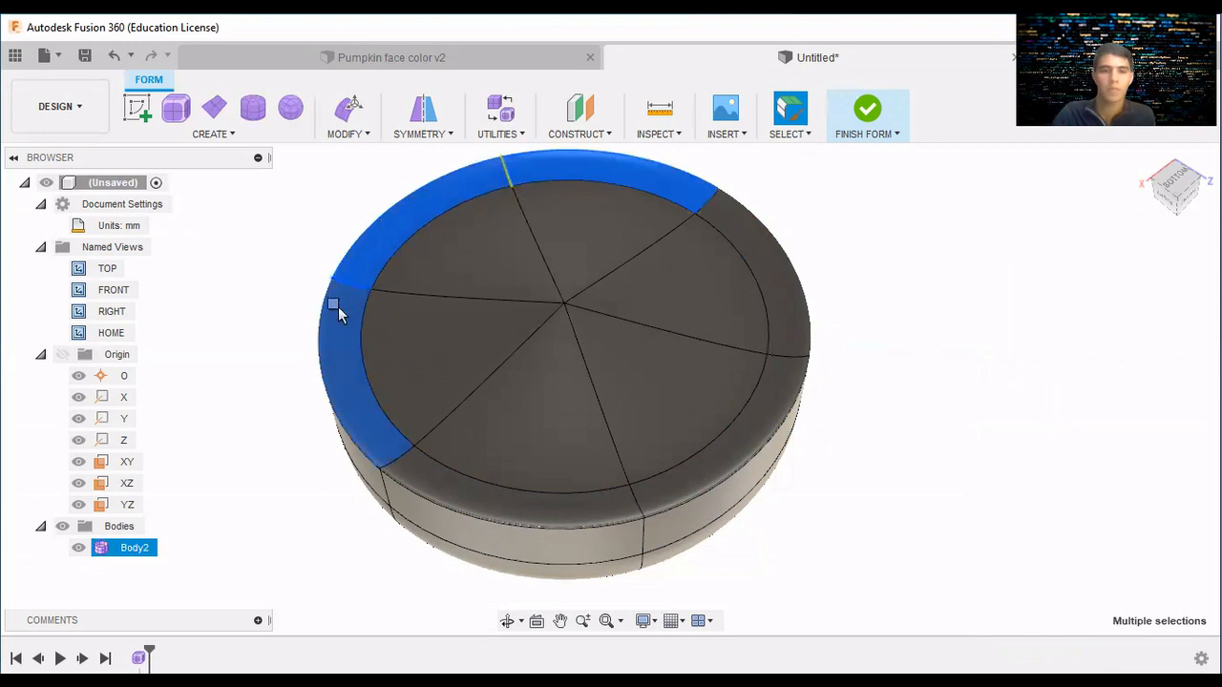
mouse_move(366, 413)
left_mouse_down()
mouse_move(392, 461)
mouse_move(512, 506)
mouse_move(642, 504)
mouse_move(672, 491)
mouse_move(673, 456)
left_mouse_up()
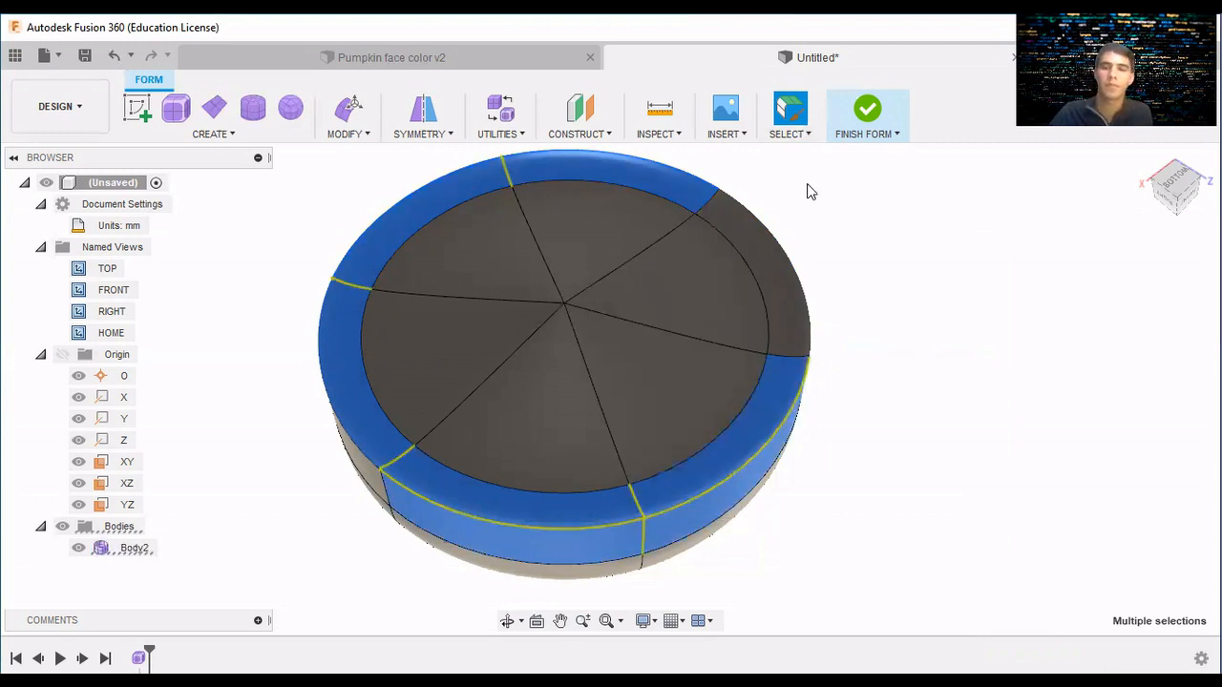
Clear the painted faces and try to enclose the underside's outer ring with Freeform Selection.
left_click(811, 131)
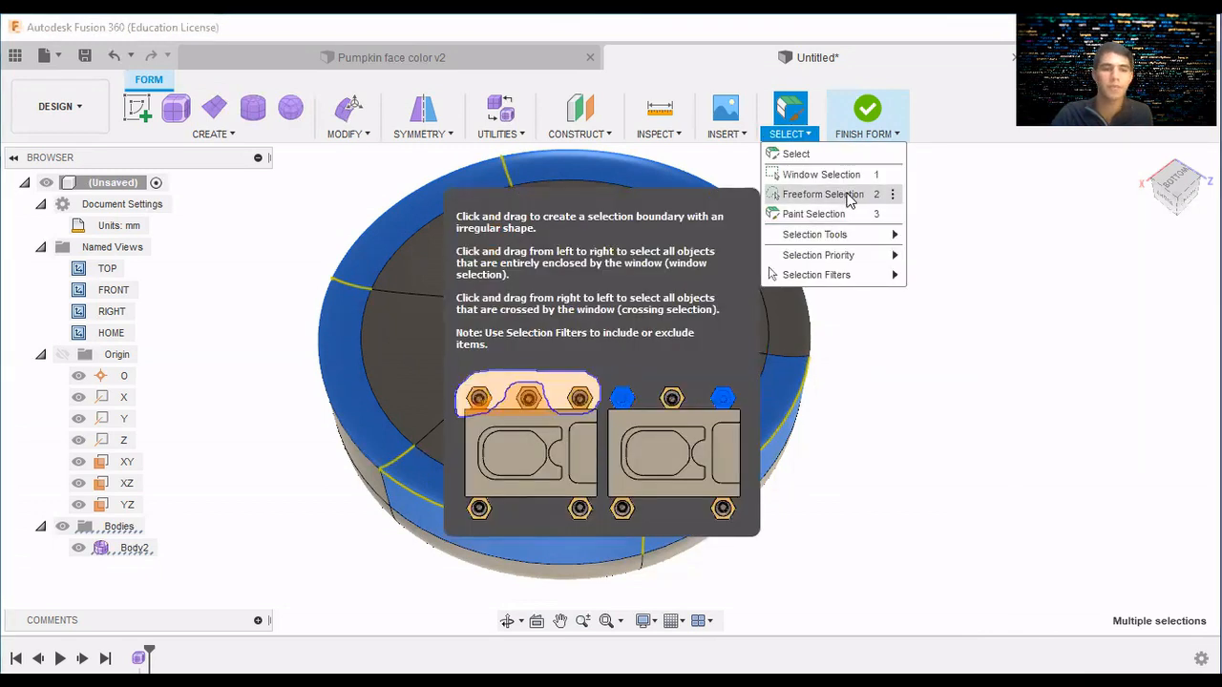
left_click(849, 196)
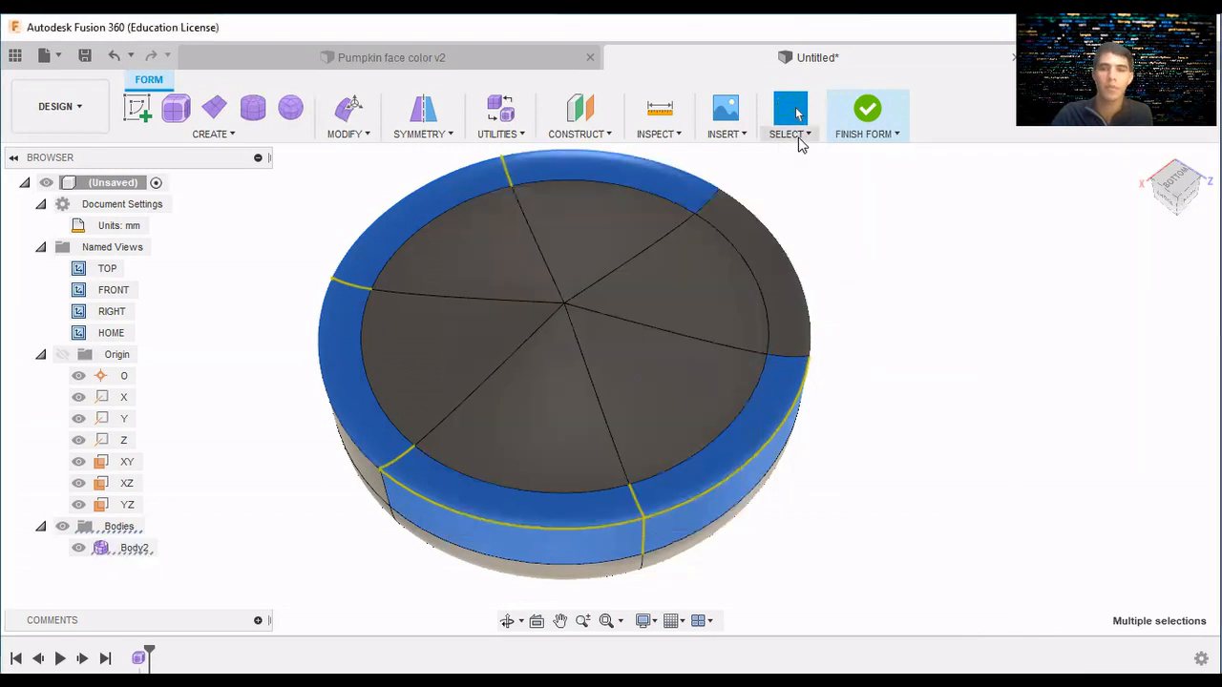
left_click(829, 196)
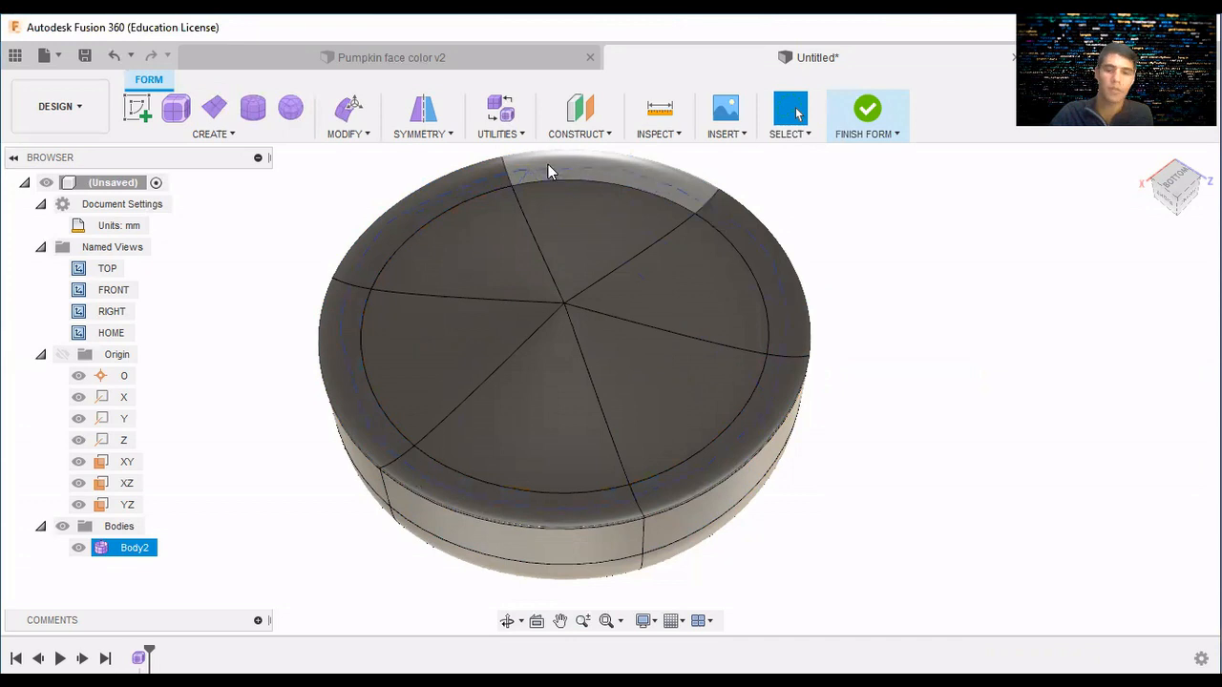
double_click(469, 186)
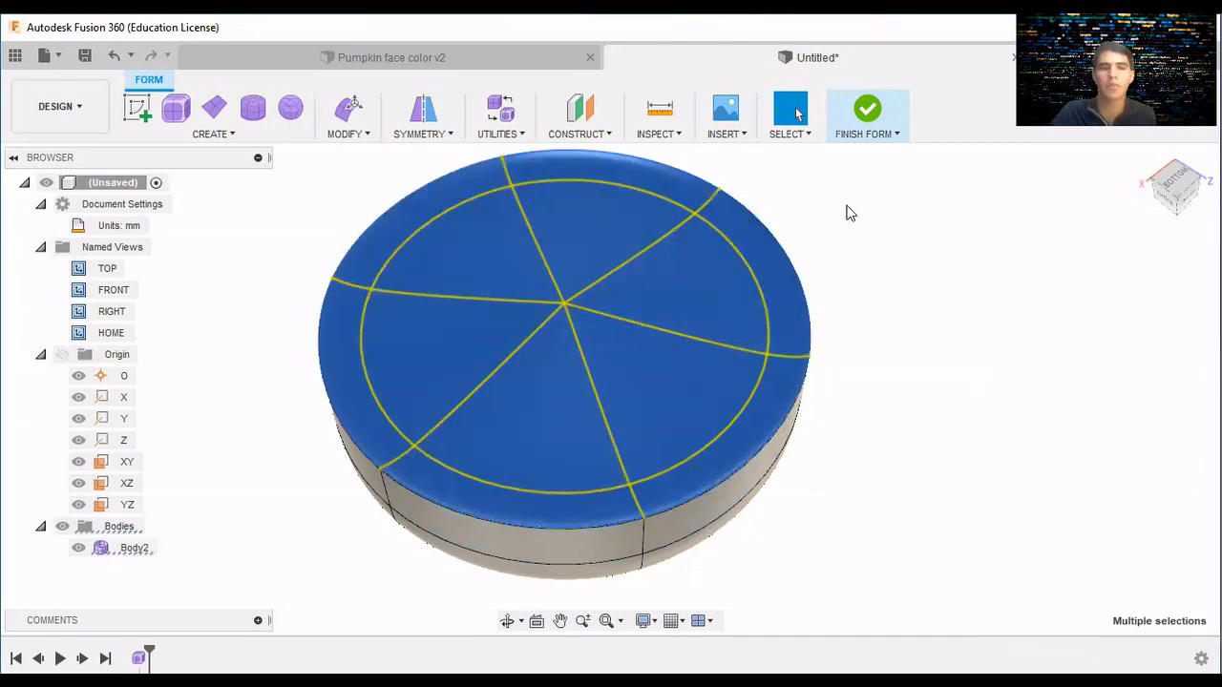
Return to Paint Selection, try to paint all six outer ring faces of the underside, and check the side faces.
left_click(805, 135)
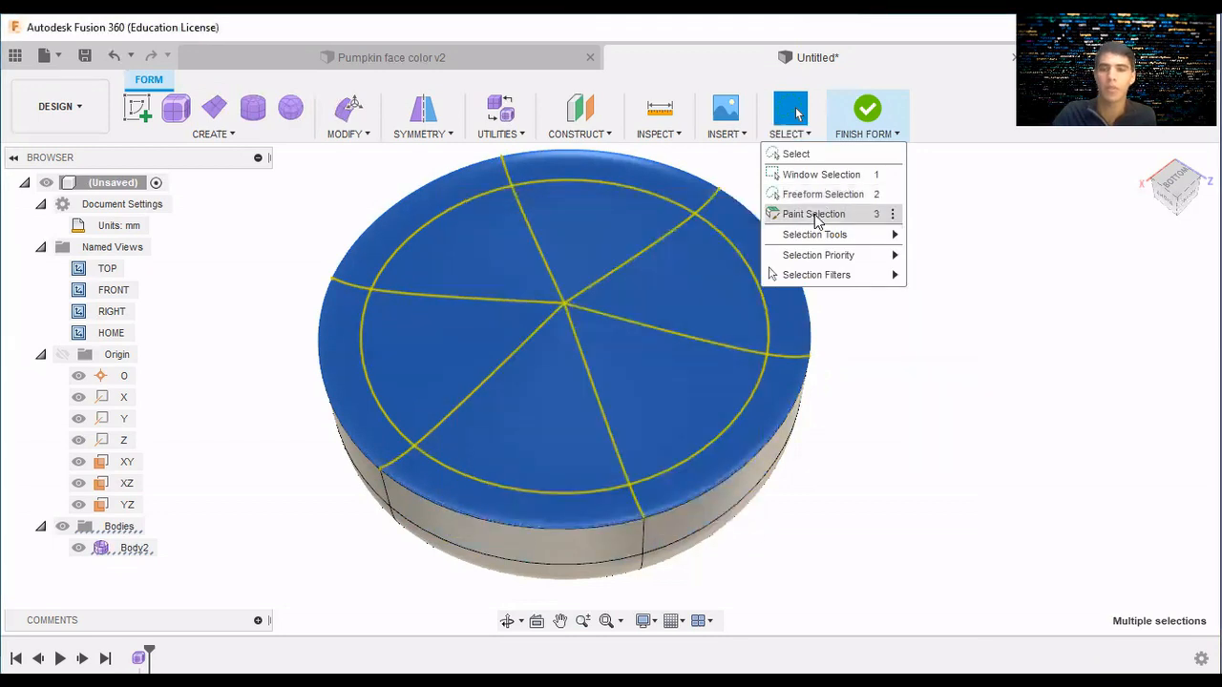
left_click(815, 216)
left_click(936, 185)
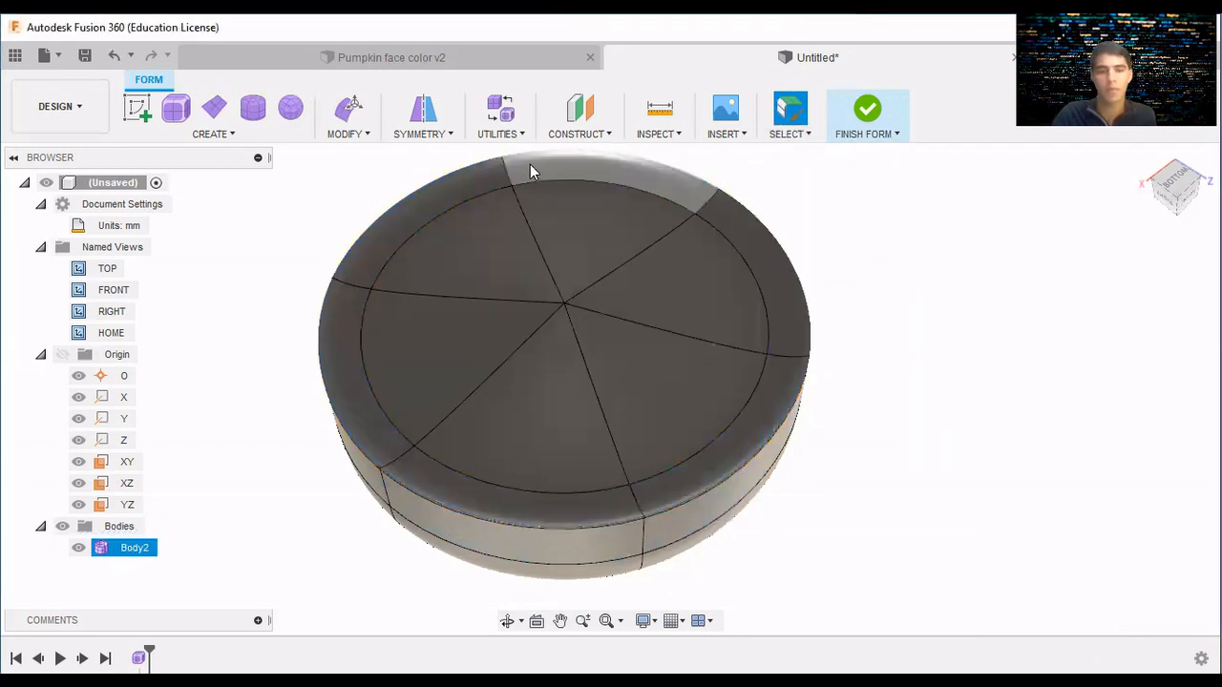
mouse_move(530, 164)
left_mouse_down()
mouse_move(423, 197)
mouse_move(349, 286)
left_mouse_up()
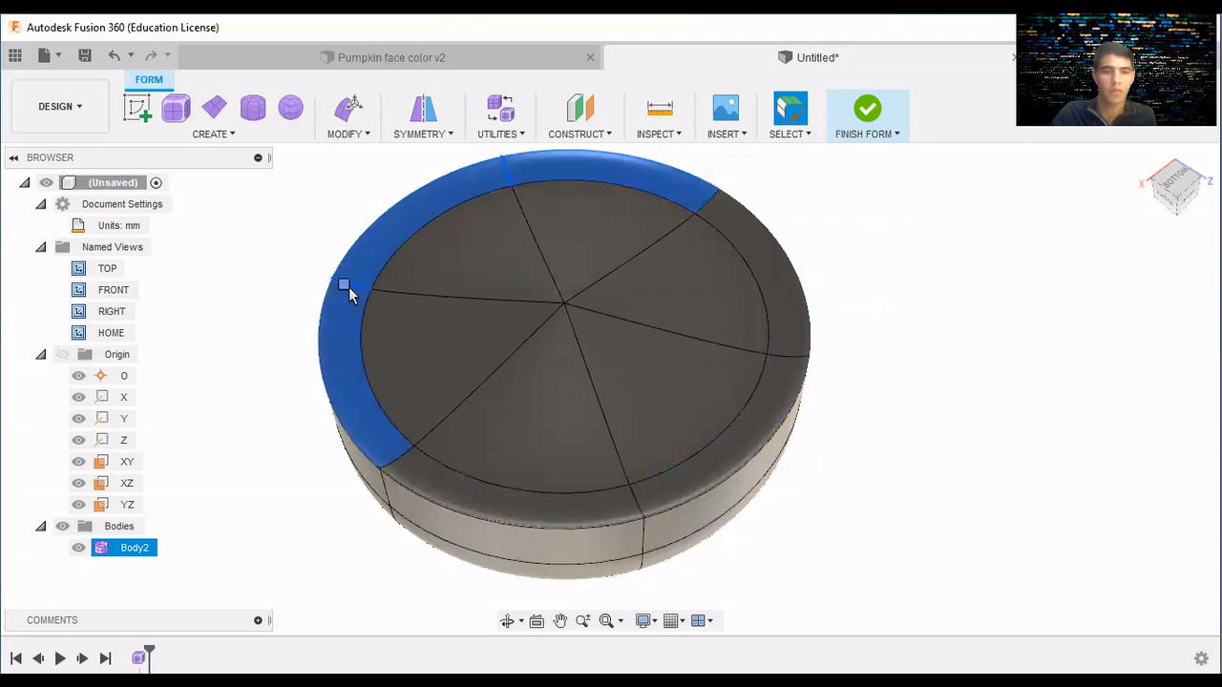
left_click_drag(342, 337, 352, 380)
mouse_move(384, 437)
left_mouse_down()
mouse_move(413, 467)
mouse_move(491, 505)
mouse_move(605, 515)
mouse_move(655, 503)
left_mouse_up()
mouse_move(764, 428)
left_mouse_down()
mouse_move(788, 374)
mouse_move(796, 306)
mouse_move(781, 272)
mouse_move(703, 197)
mouse_move(707, 210)
left_mouse_up()
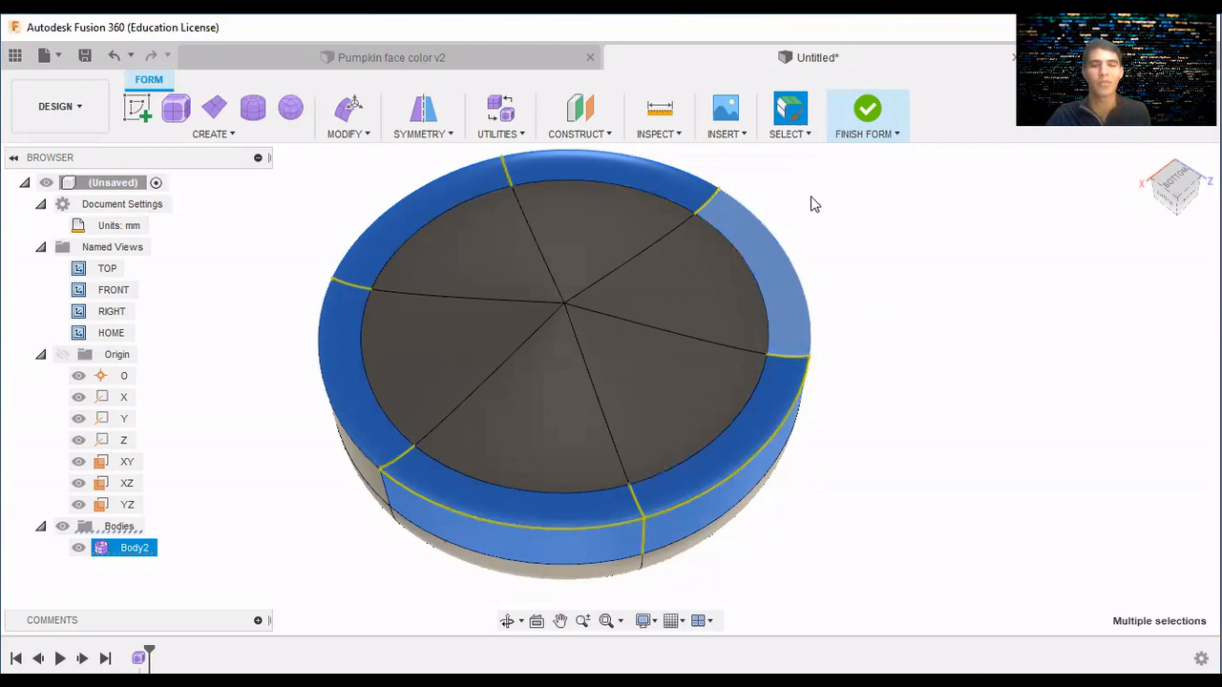
left_click(1172, 191)
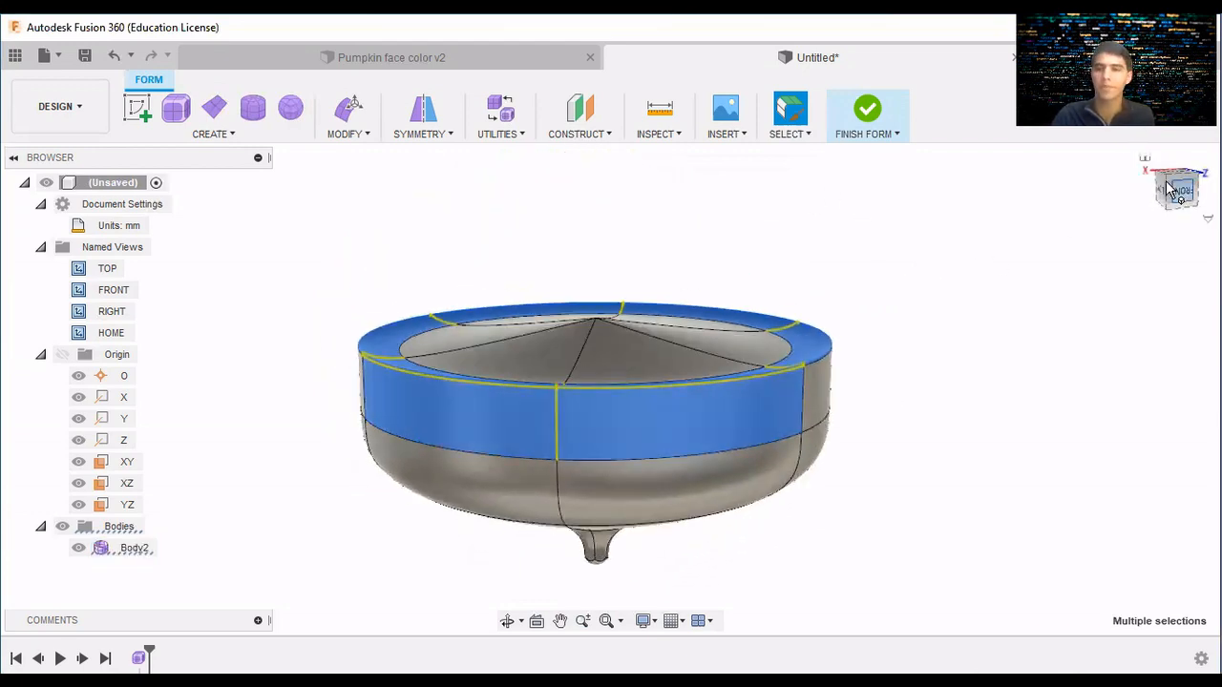
mouse_move(1180, 191)
left_mouse_down()
mouse_move(1186, 210)
mouse_move(1136, 165)
mouse_move(1185, 200)
left_mouse_up()
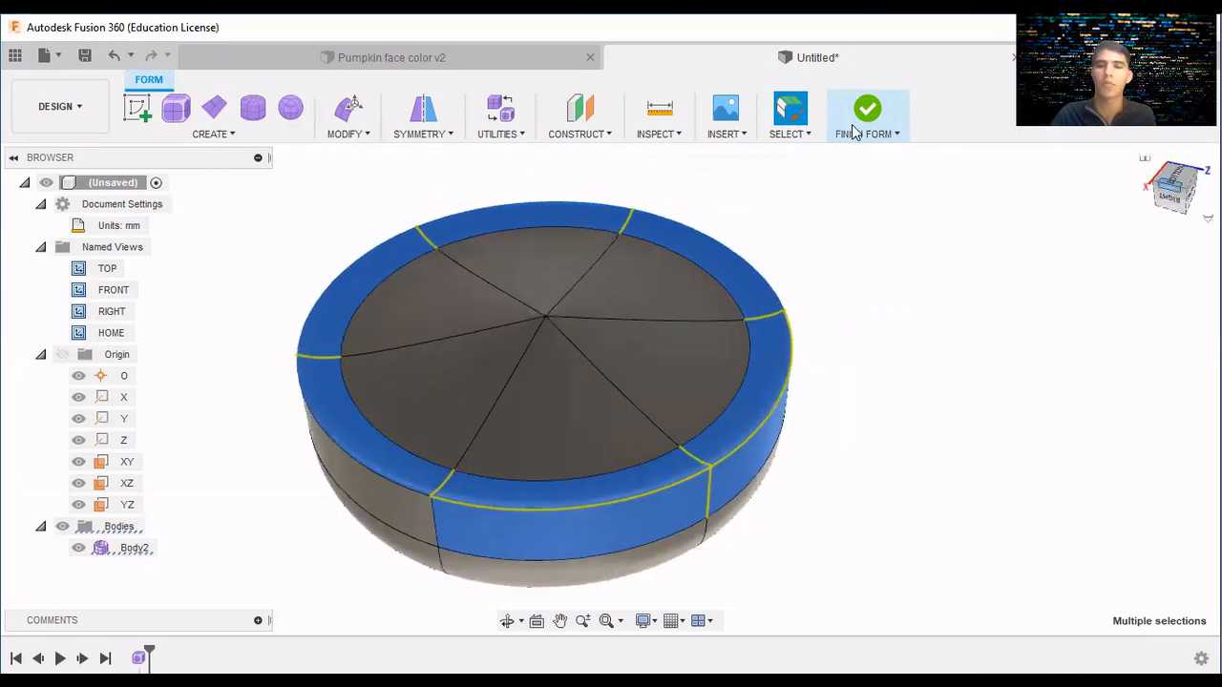
Clear the painted selection and window-select the thin outer rim of the underside from a level side view.
left_click(803, 136)
left_click(819, 175)
left_click(923, 227)
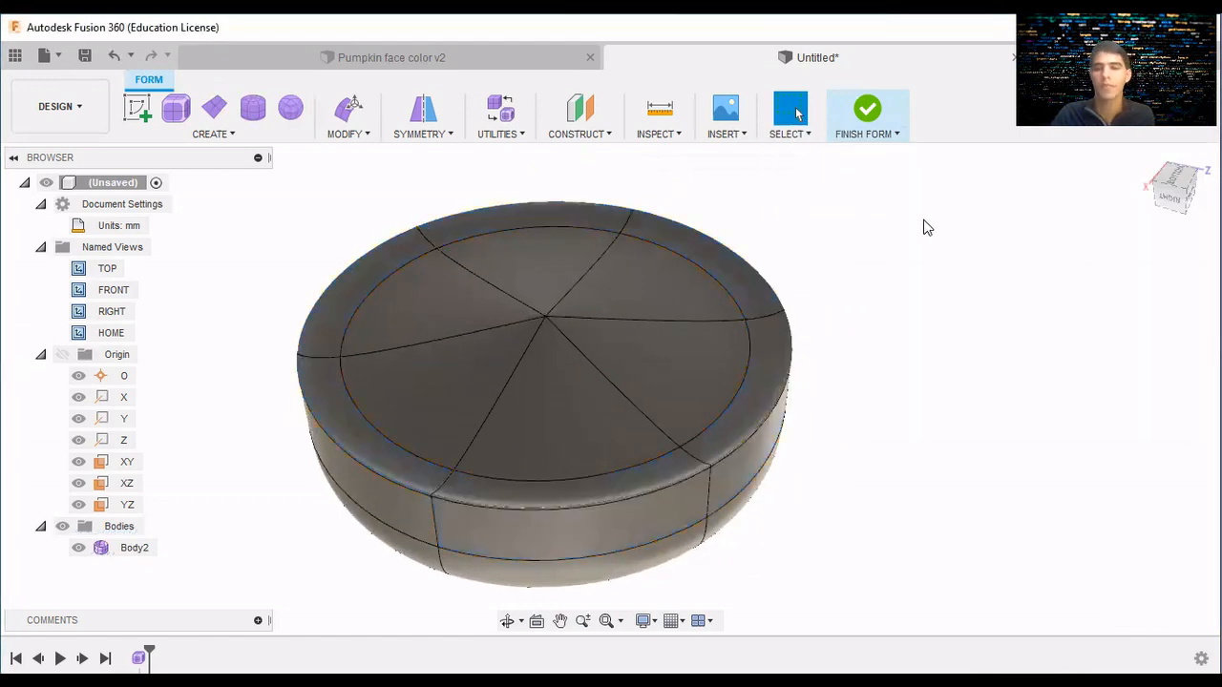
left_click(1187, 201)
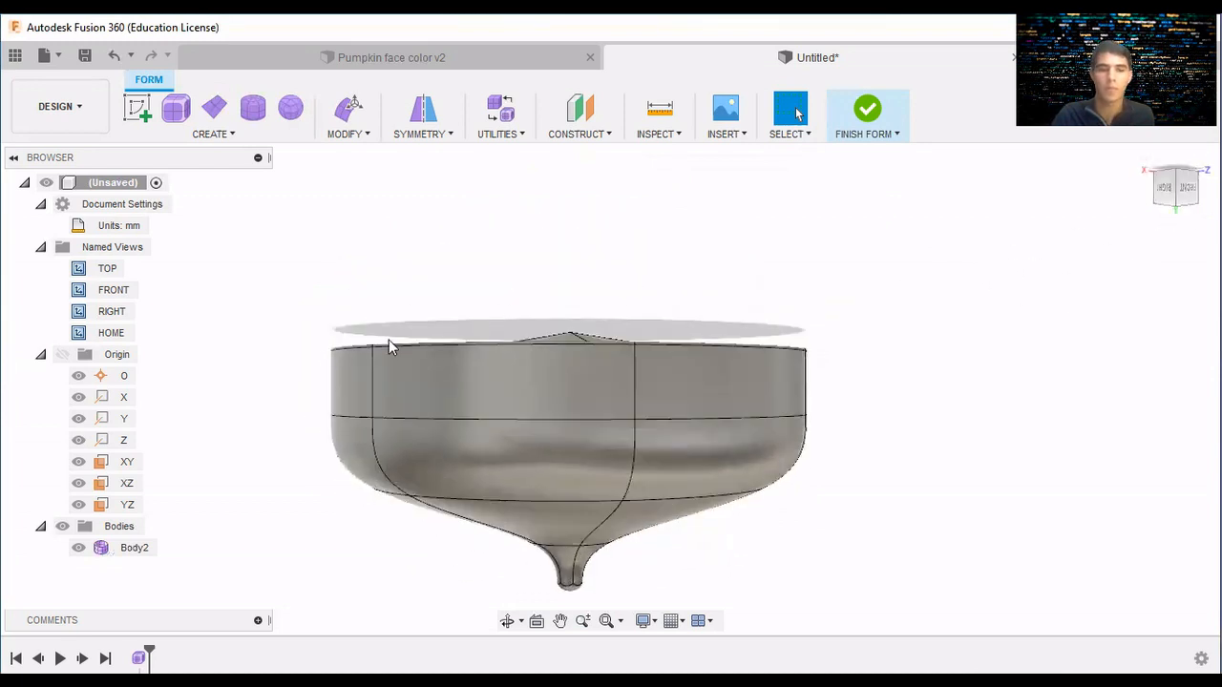
scroll(572, 377, "up", 5)
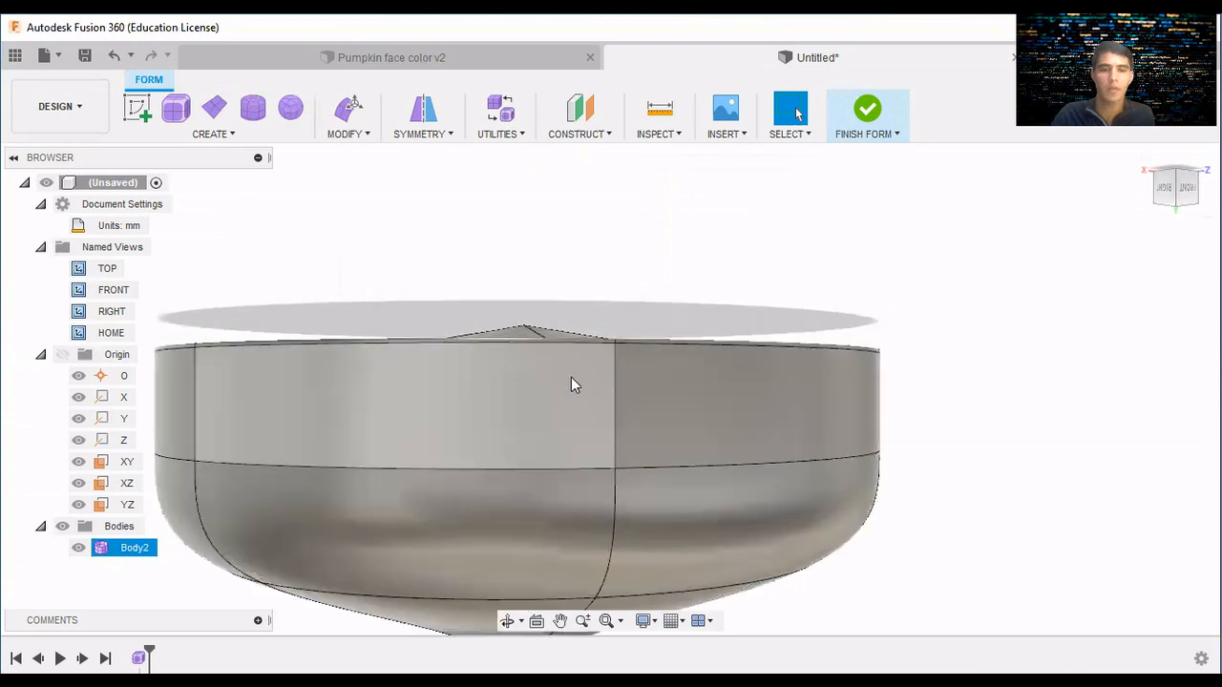
scroll(582, 373, "down", 1)
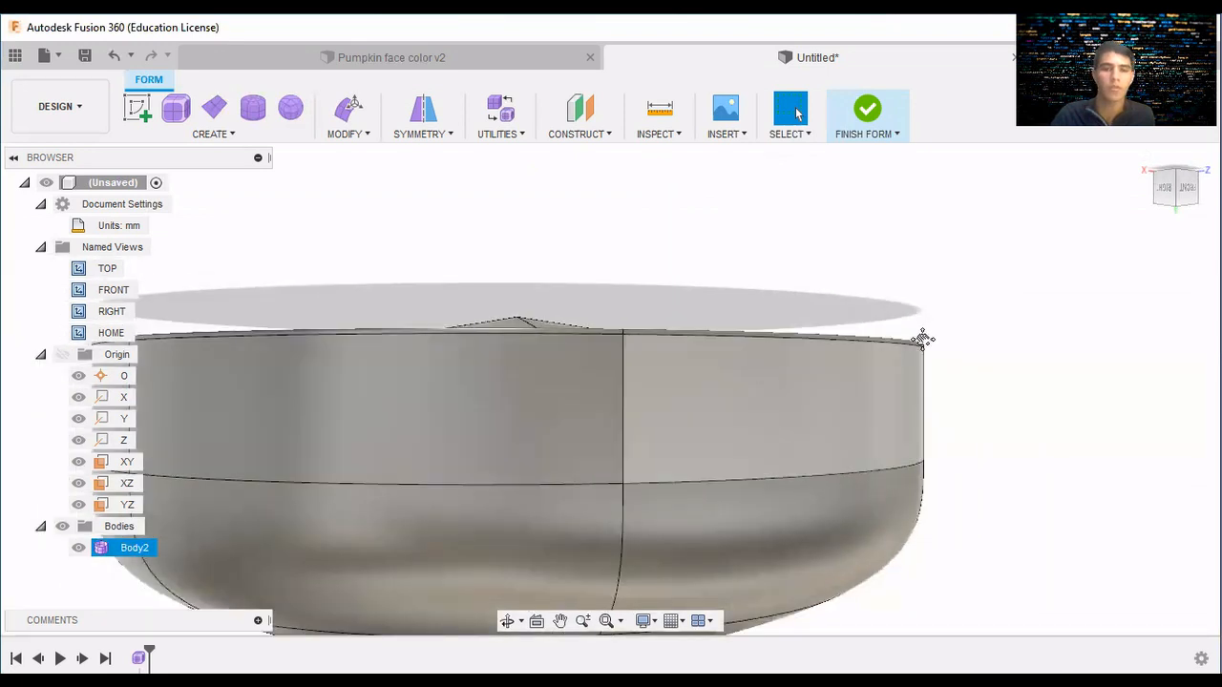
middle_click_drag(923, 339, 1181, 191)
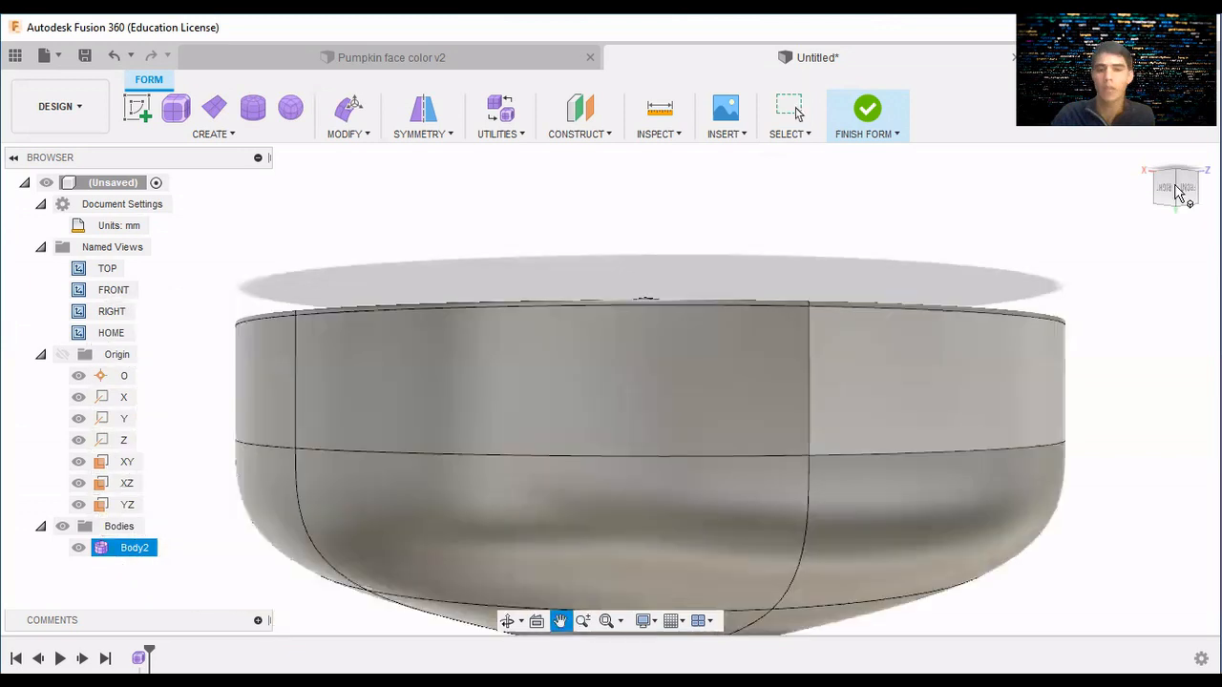
key("Escape")
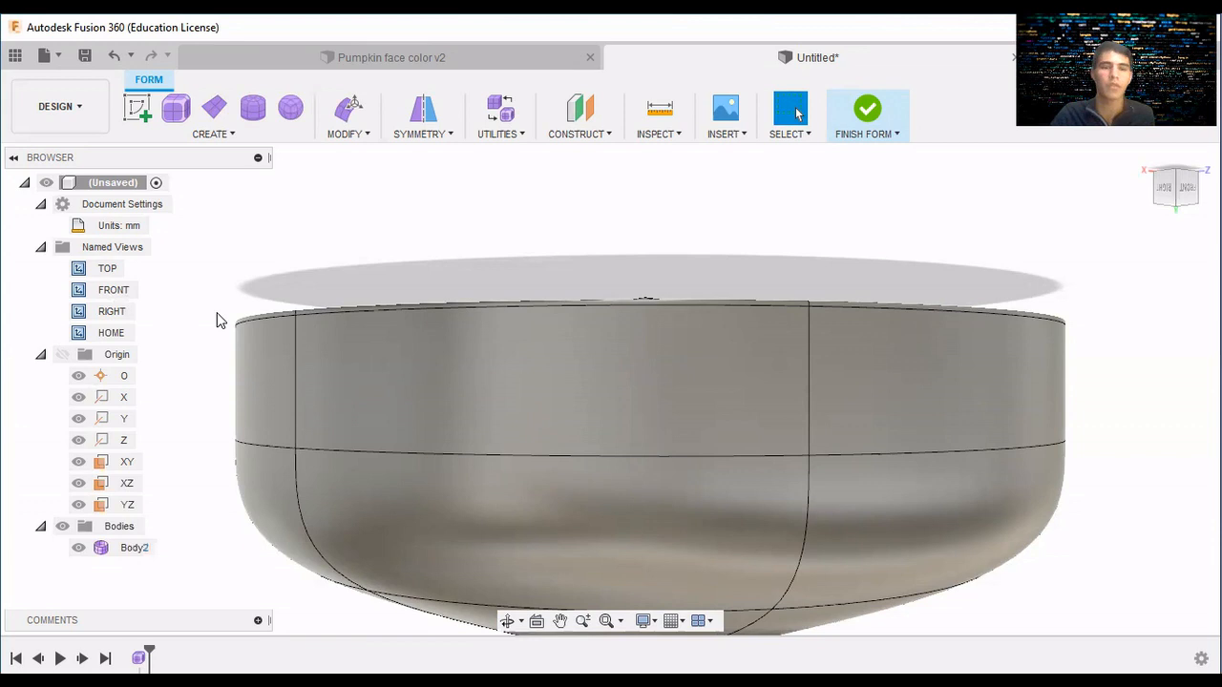
left_click_drag(1175, 189, 1098, 201)
left_click_drag(222, 321, 1160, 336)
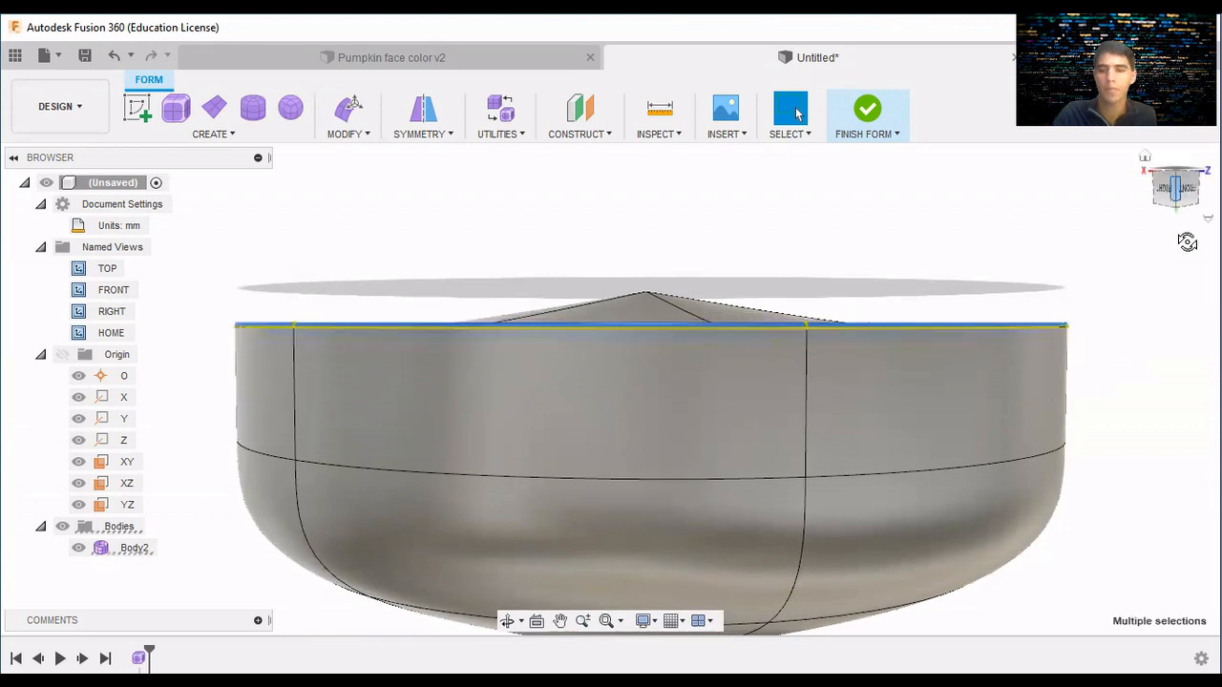
Enable the Select Through selection filter and clear the partial selection of the underside's outer ring.
left_click_drag(1186, 241, 1192, 208)
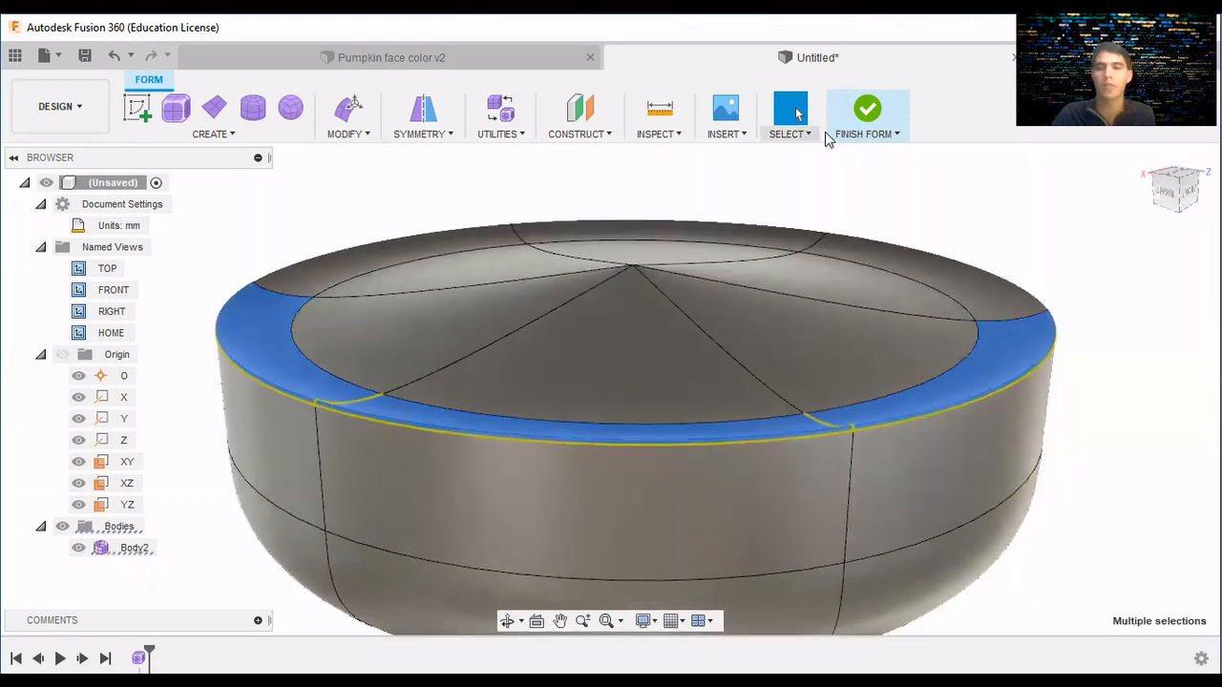
left_click(807, 134)
mouse_move(775, 275)
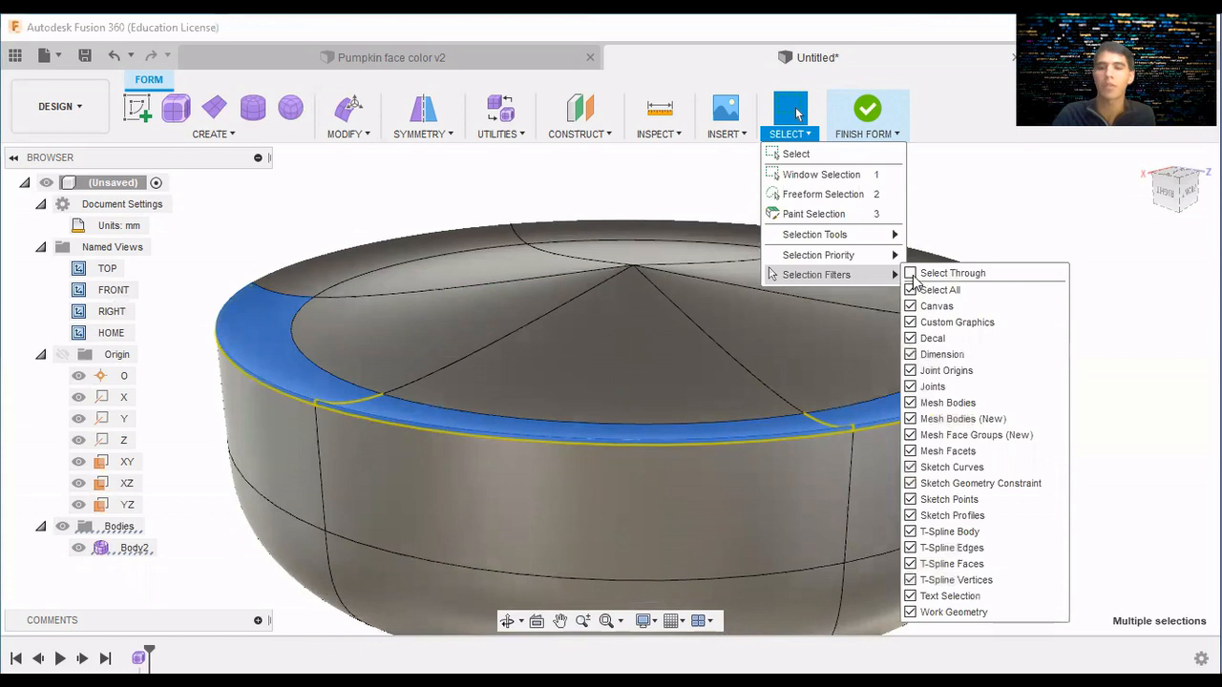
left_click(912, 274)
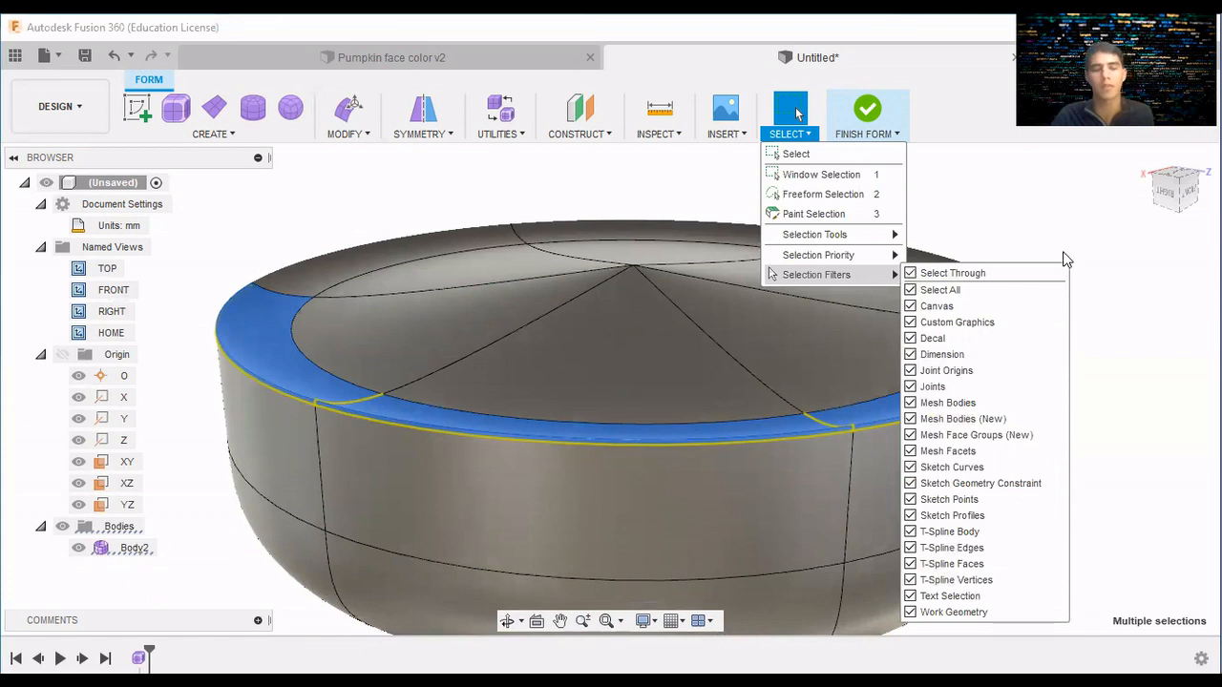
left_click(1092, 239)
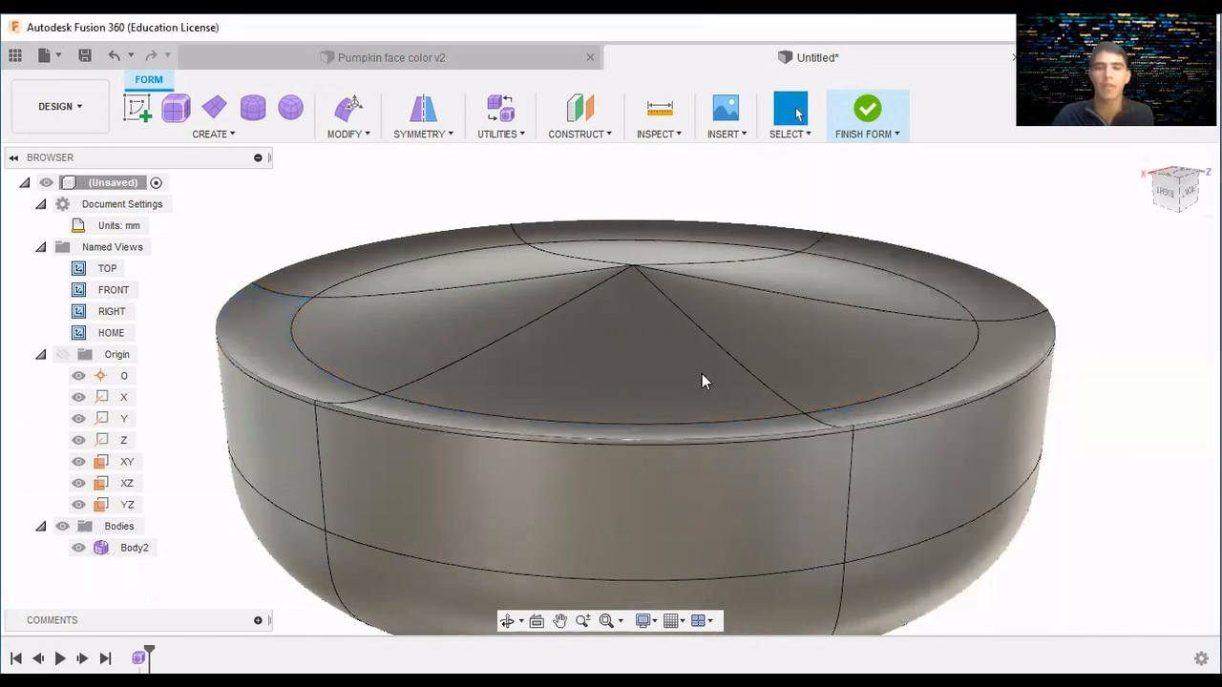
Window-select the thin outer rim of the underside from a level side view, covering all six ring faces.
left_click(1176, 191)
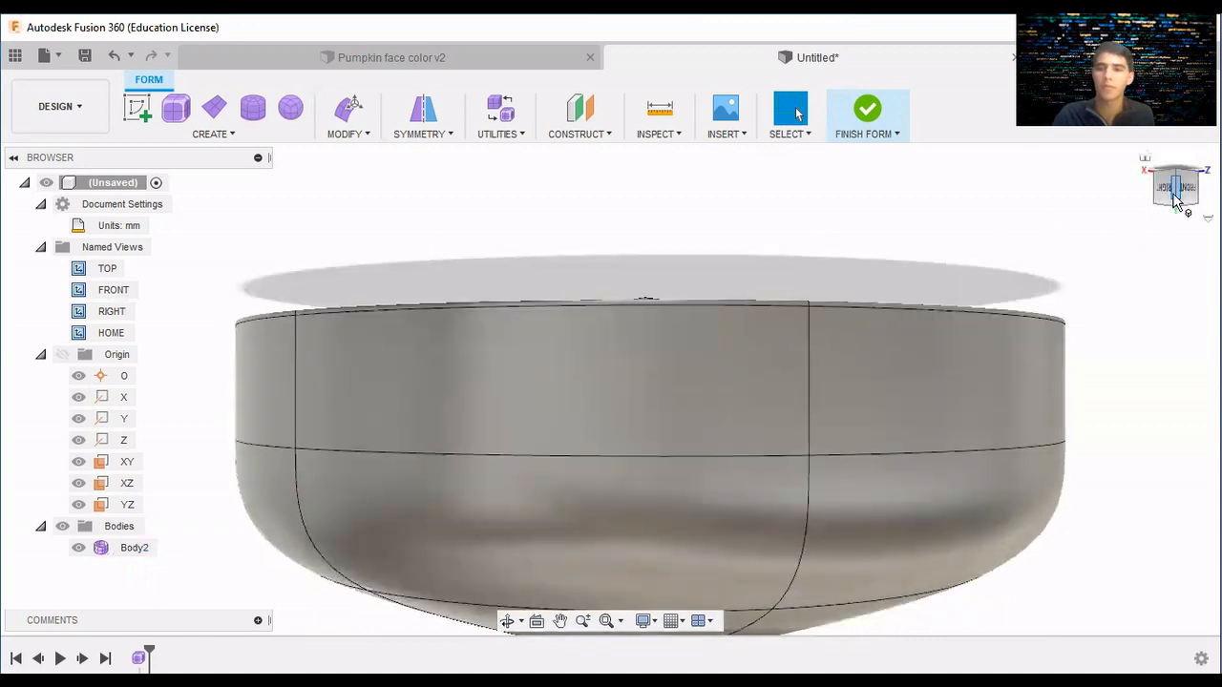
left_click_drag(1175, 198, 1175, 209)
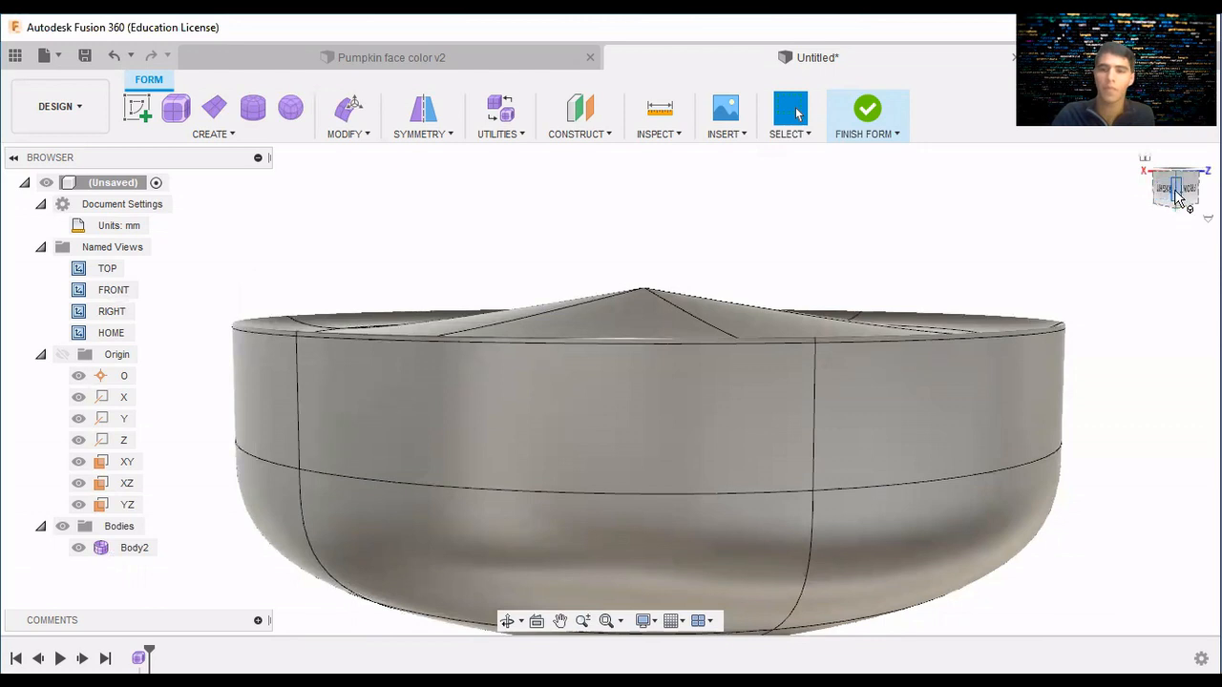
left_click_drag(1177, 198, 1174, 184)
left_click_drag(208, 306, 1095, 358)
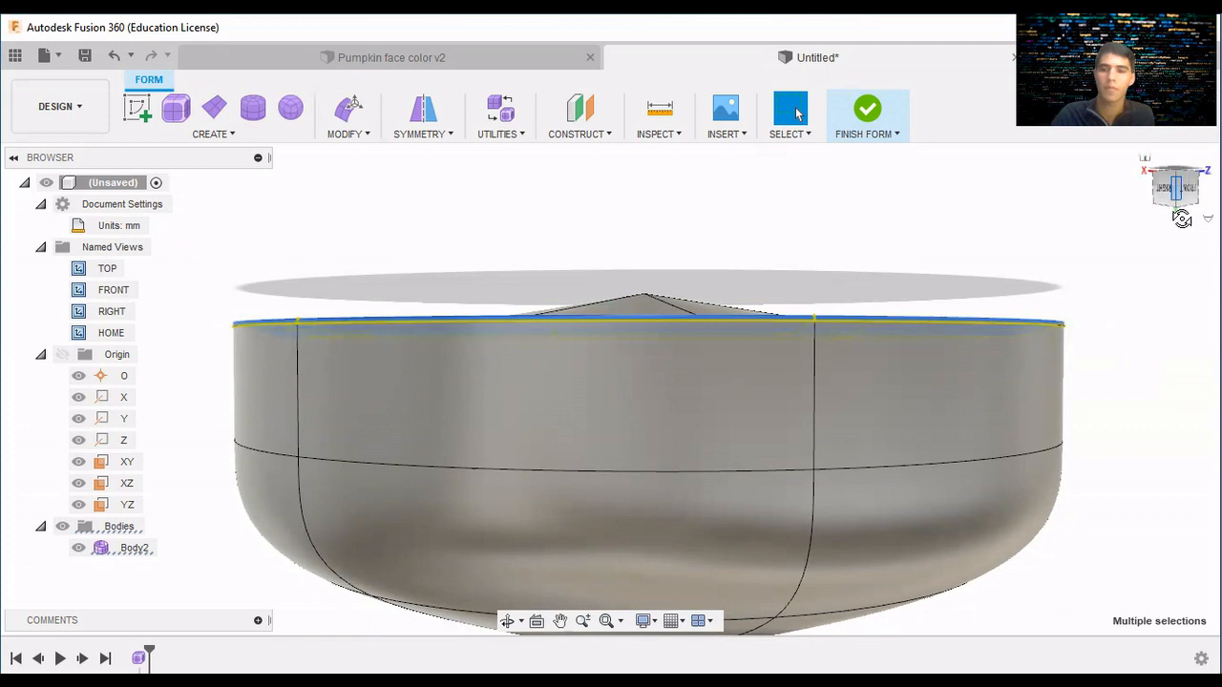
left_click_drag(1182, 225, 1180, 255)
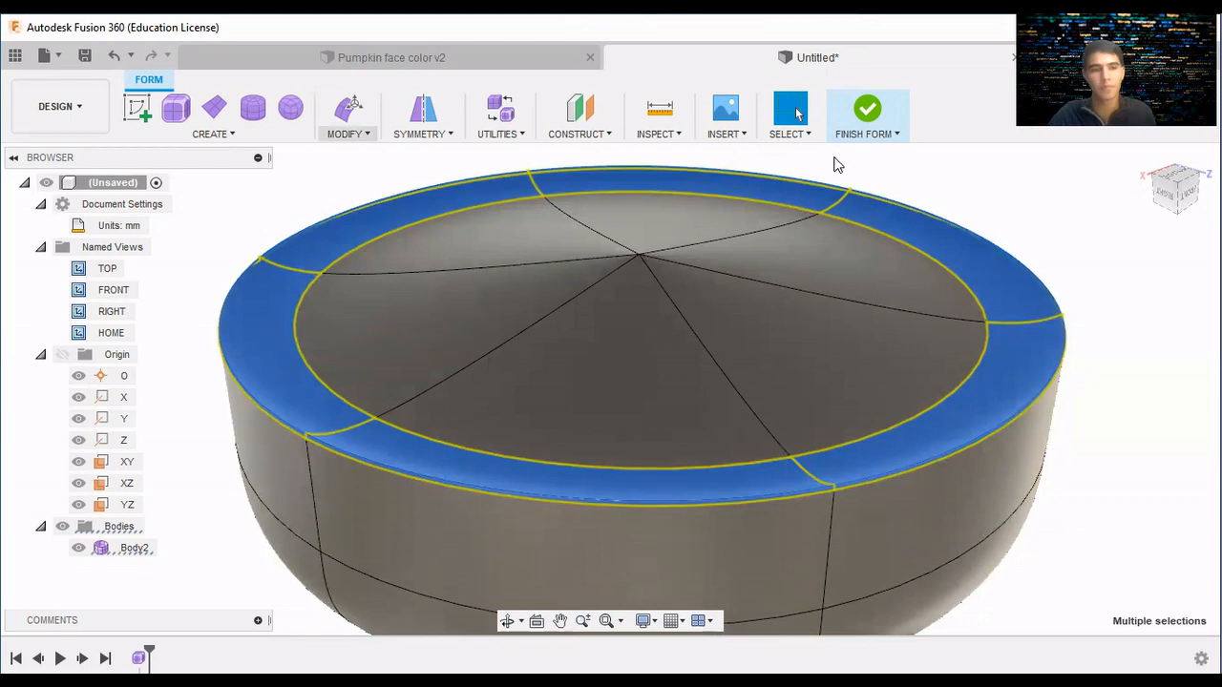
Move the selected outer ring of faces -2 mm along the vertical axis with Edit Form, and clear the selection.
left_click(348, 133)
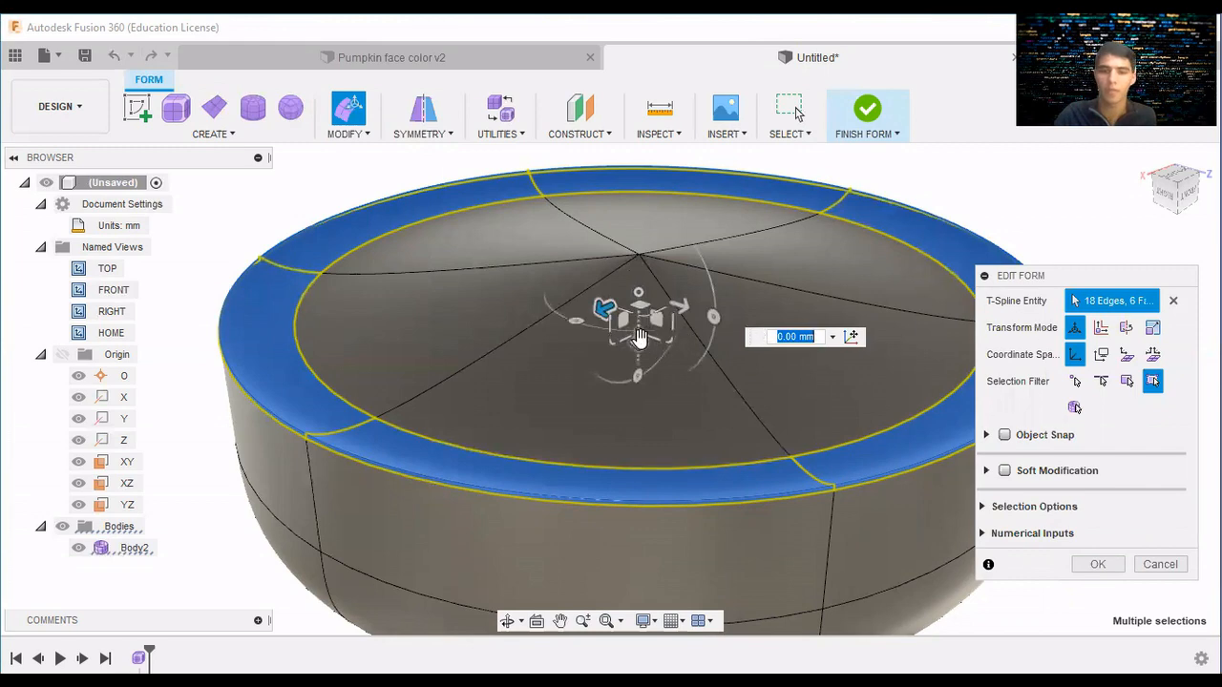
left_click_drag(642, 307, 663, 295)
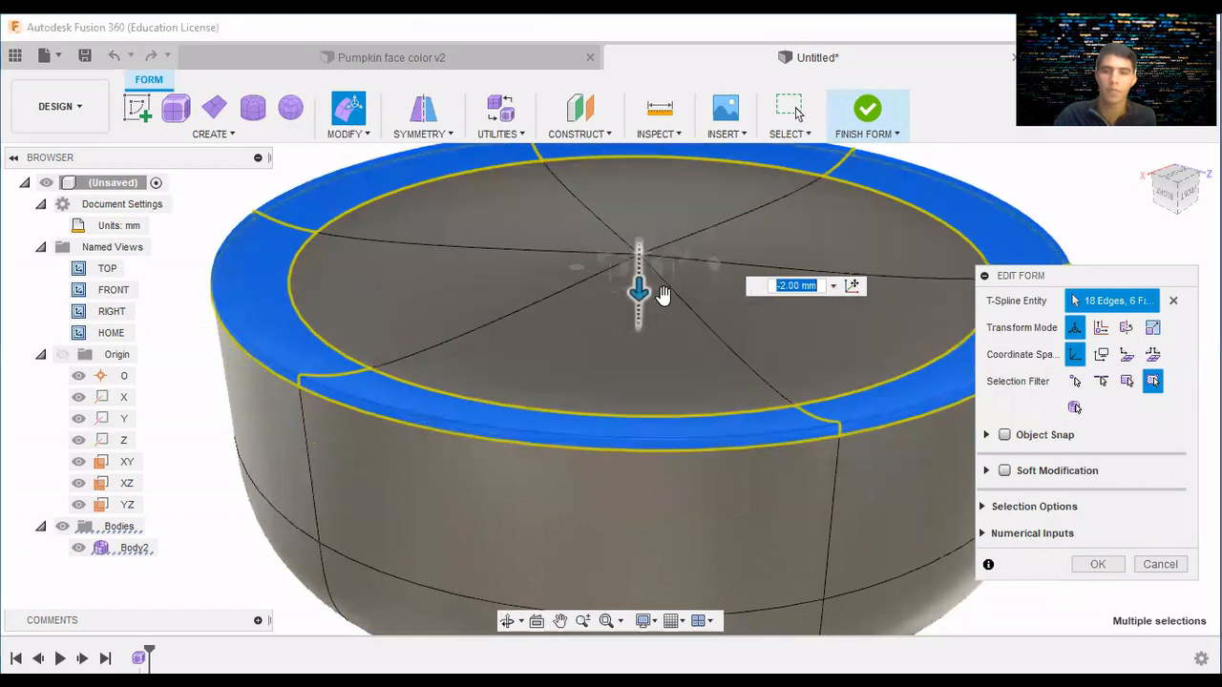
left_click_drag(1122, 287, 1143, 252)
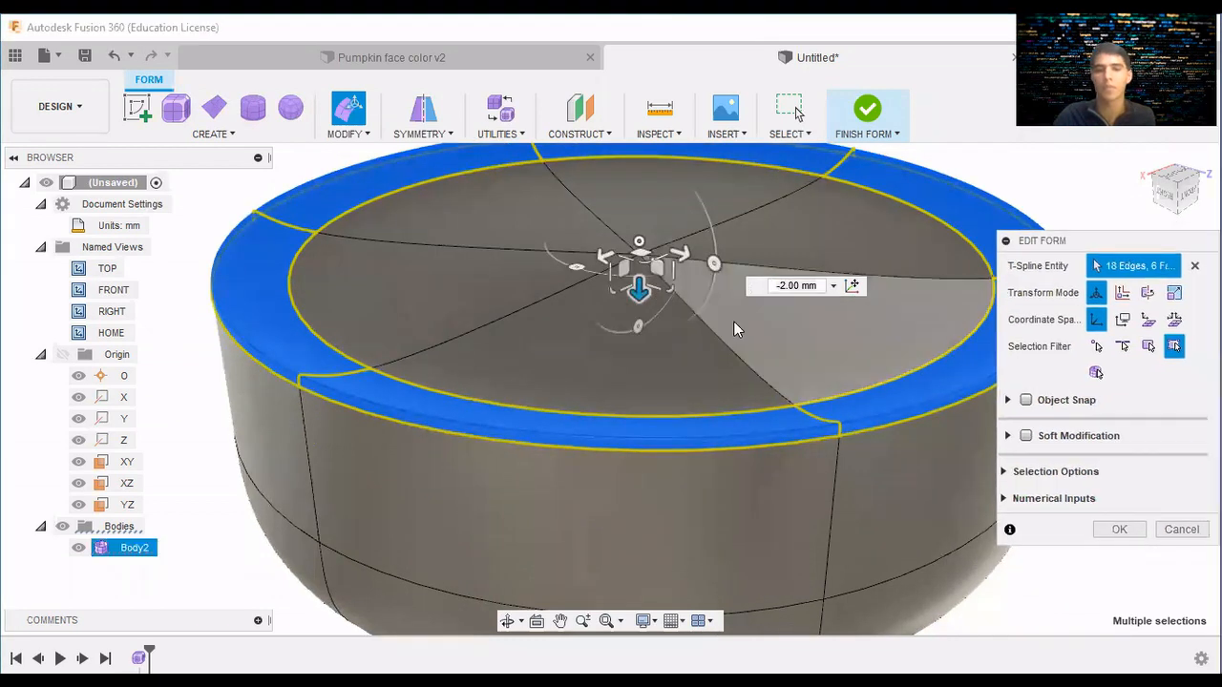
left_click_drag(639, 294, 641, 339)
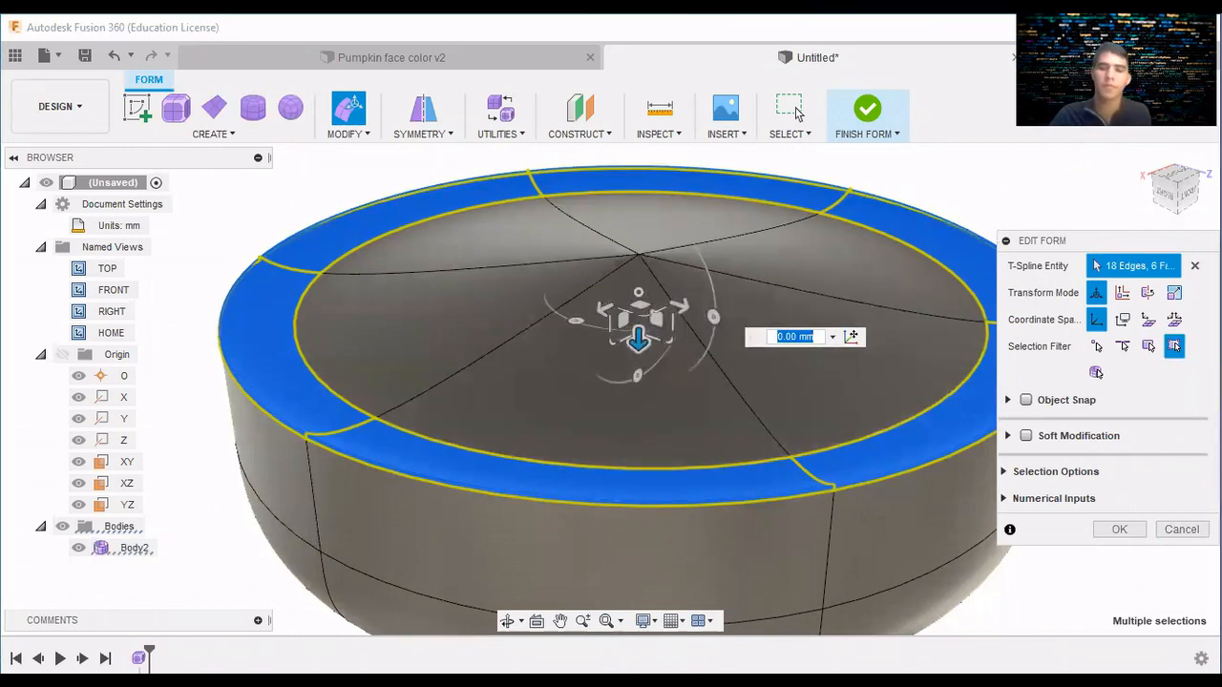
left_click(1182, 530)
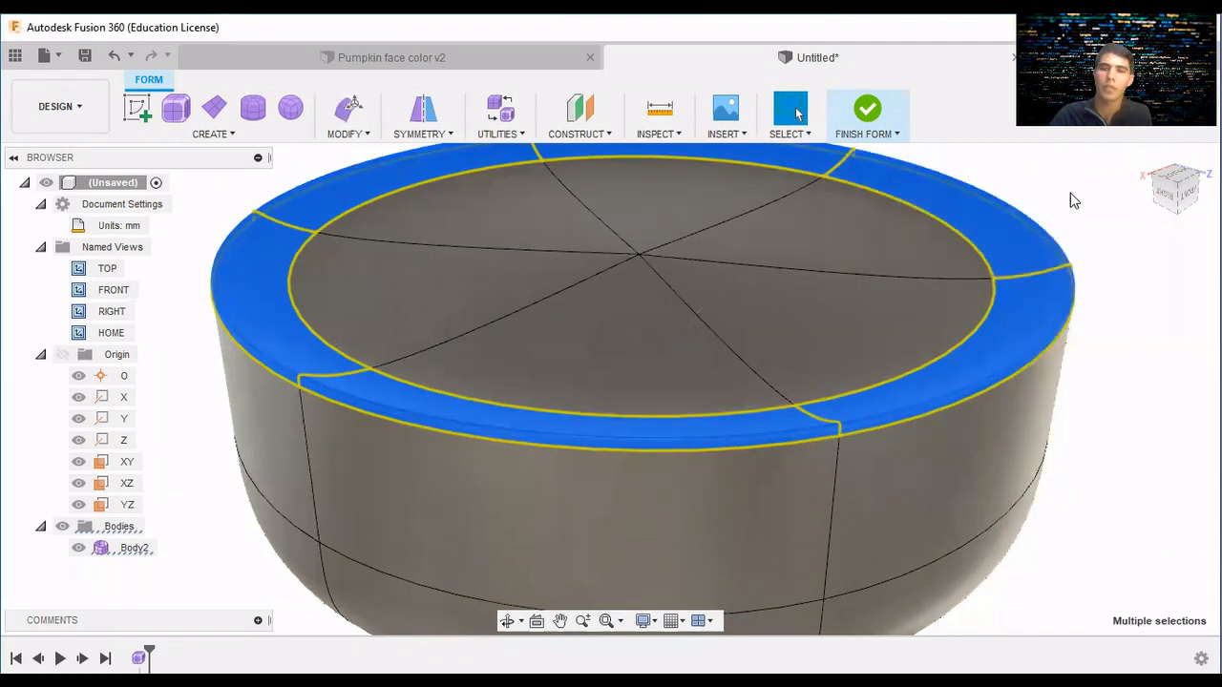
left_click(1079, 196)
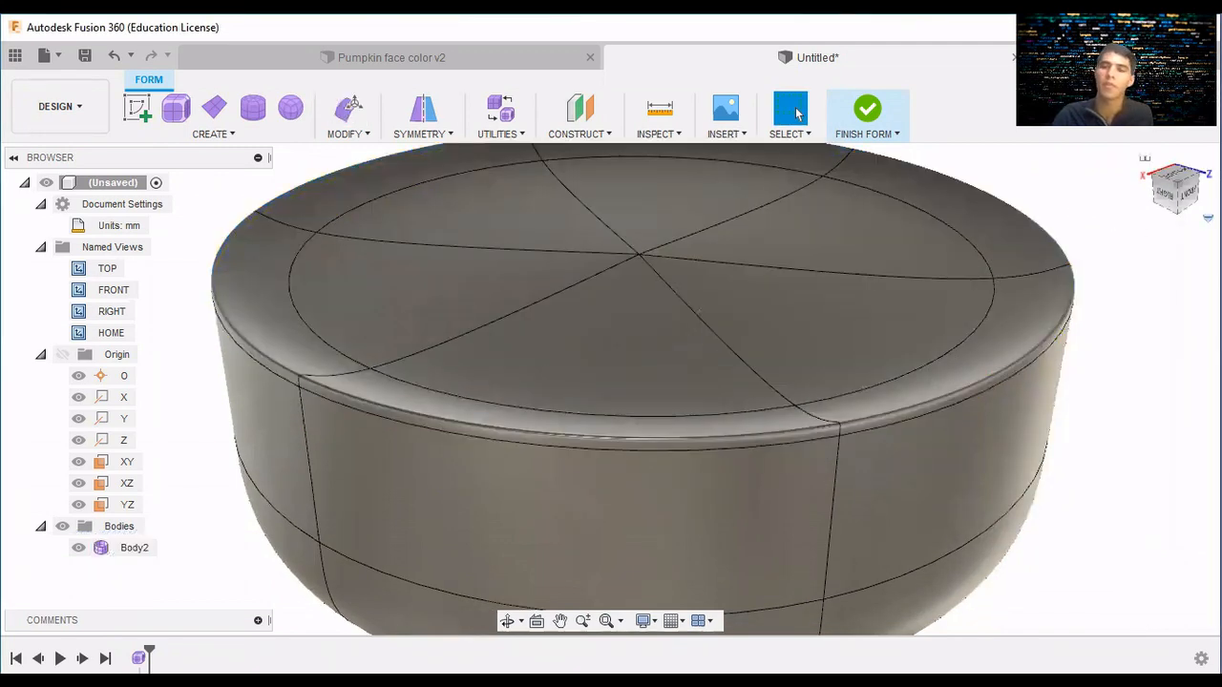
Select the six central faces of the underside with Paint Selection.
middle_click_drag(1174, 198, 1146, 199, "shift")
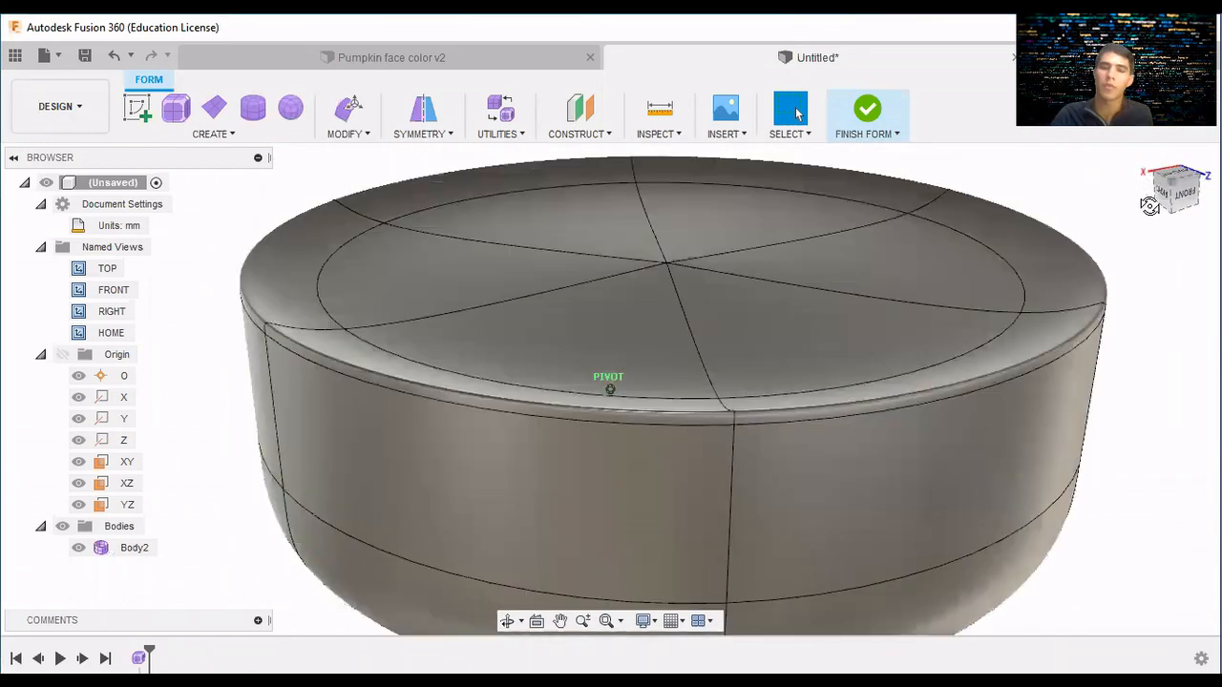
middle_click_drag(1151, 205, 1149, 212, "shift")
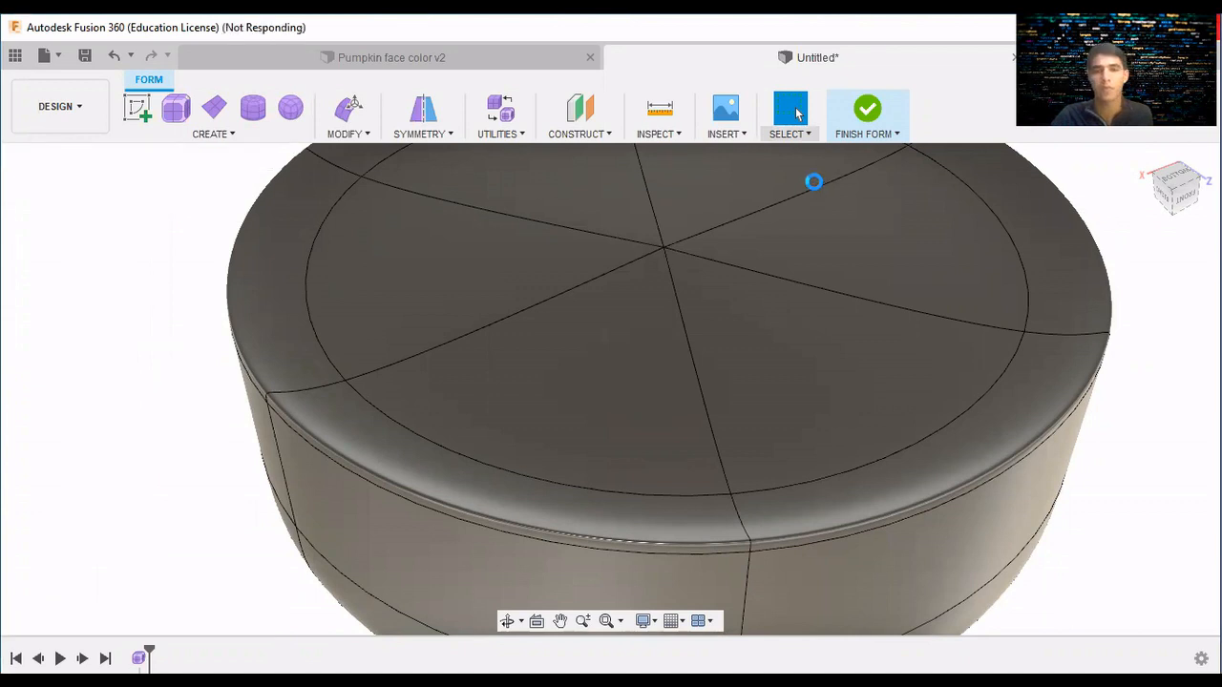
left_click(809, 134)
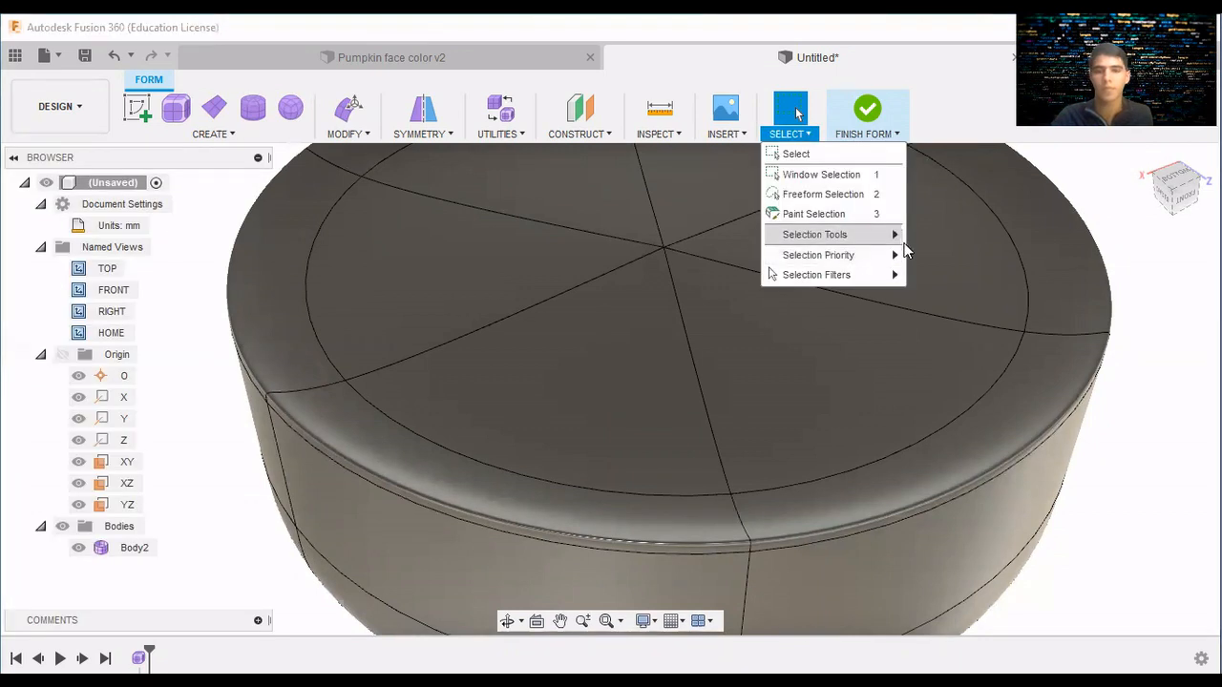
mouse_move(897, 279)
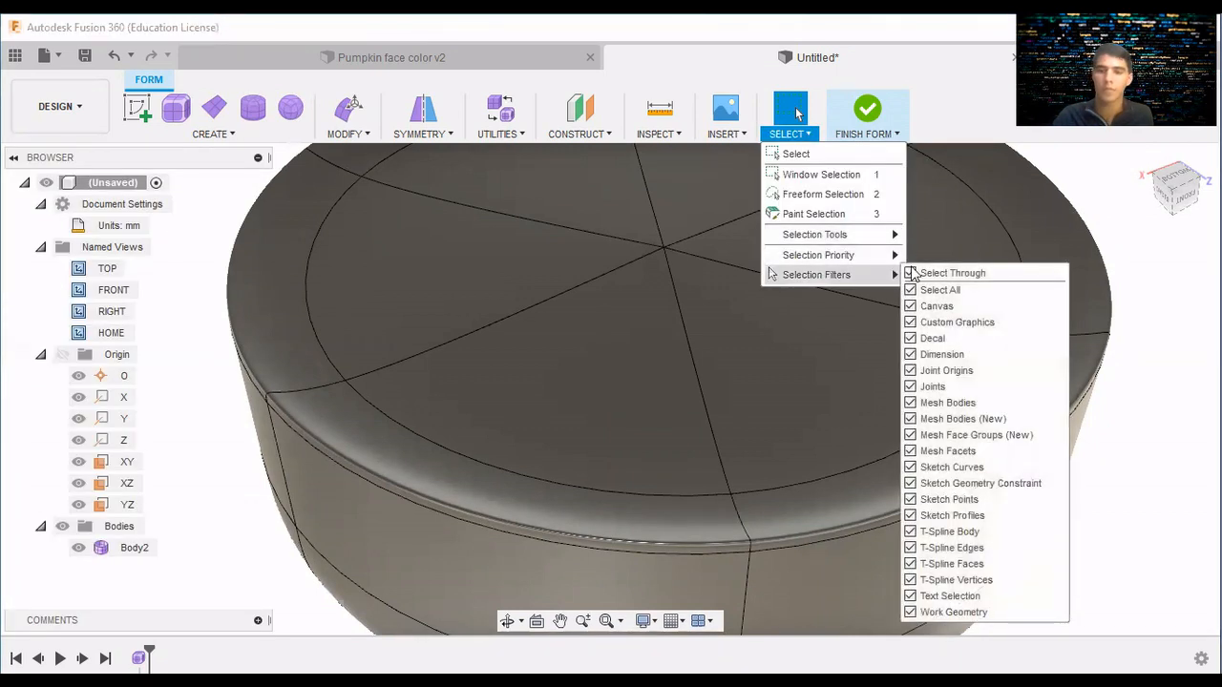
left_click(866, 214)
mouse_move(707, 205)
left_mouse_down()
mouse_move(681, 185)
mouse_move(761, 309)
mouse_move(830, 177)
mouse_move(823, 164)
left_mouse_up()
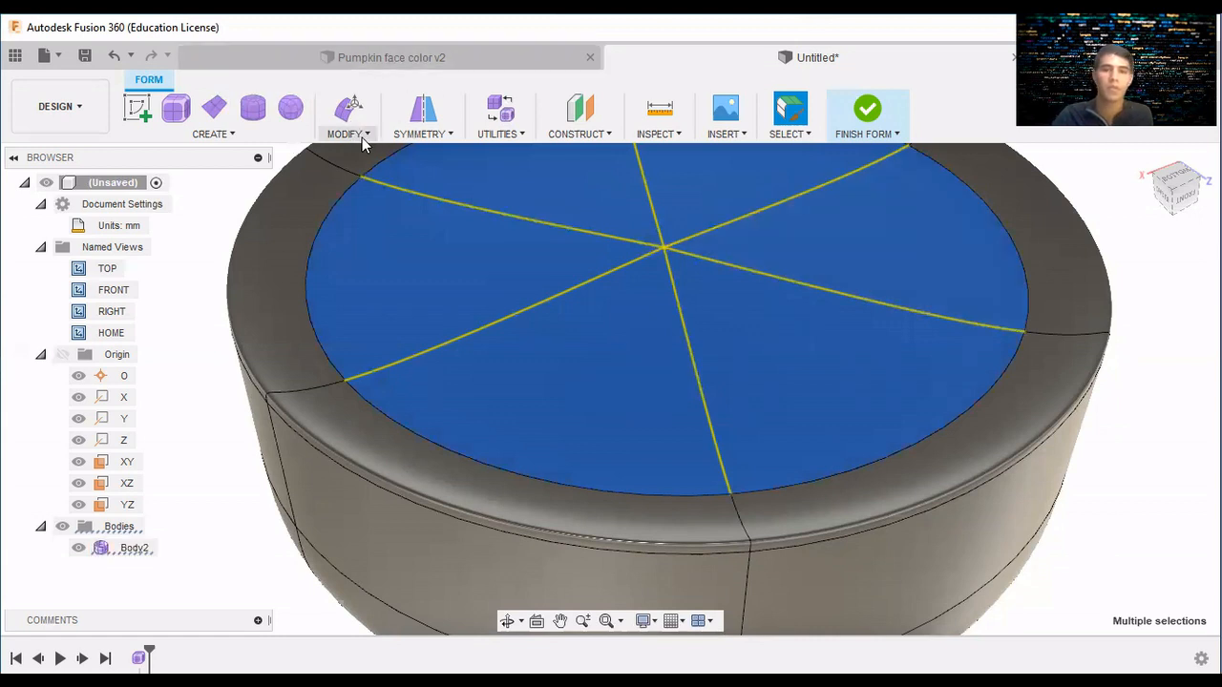
Move the six central underside faces -4 mm along the vertical axis with Edit Form, checking the rounded profile from the side.
left_click(349, 111)
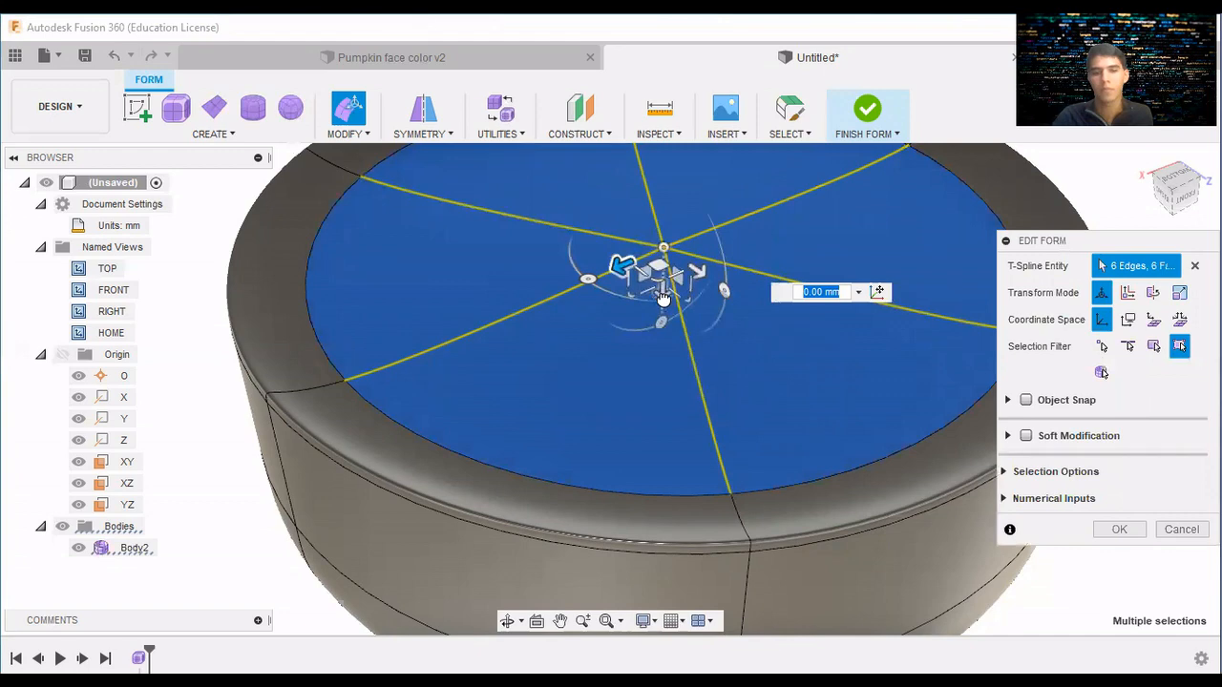
left_click_drag(662, 298, 699, 204)
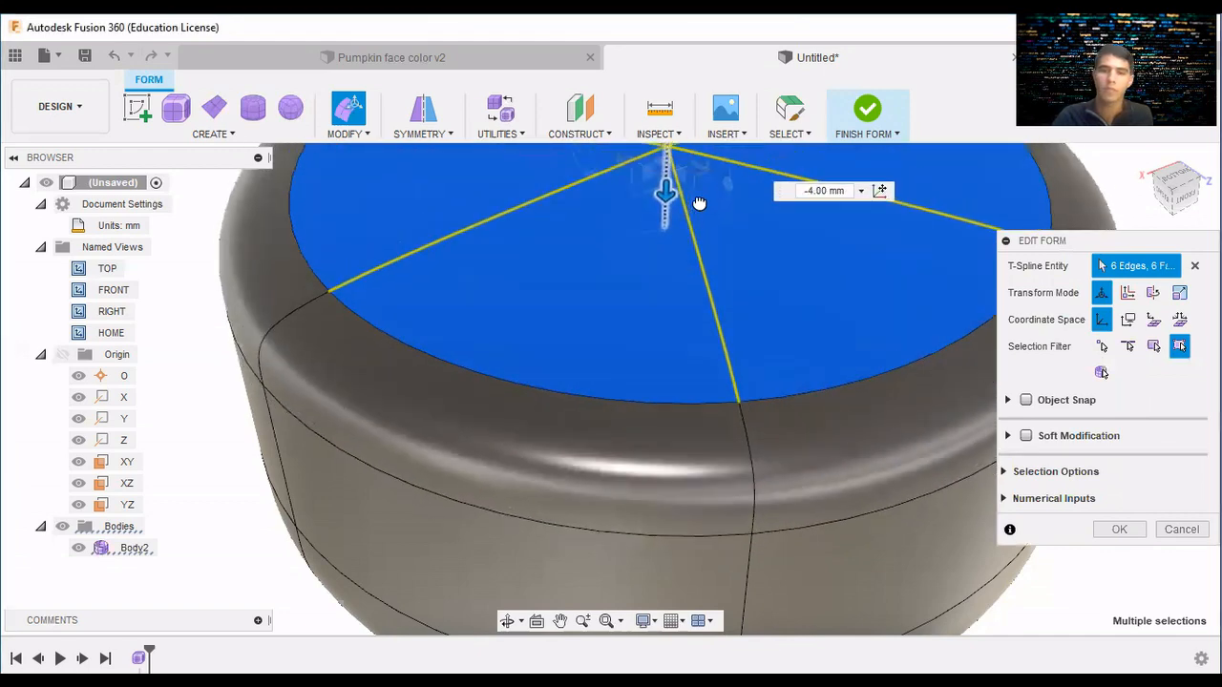
left_click(1174, 193)
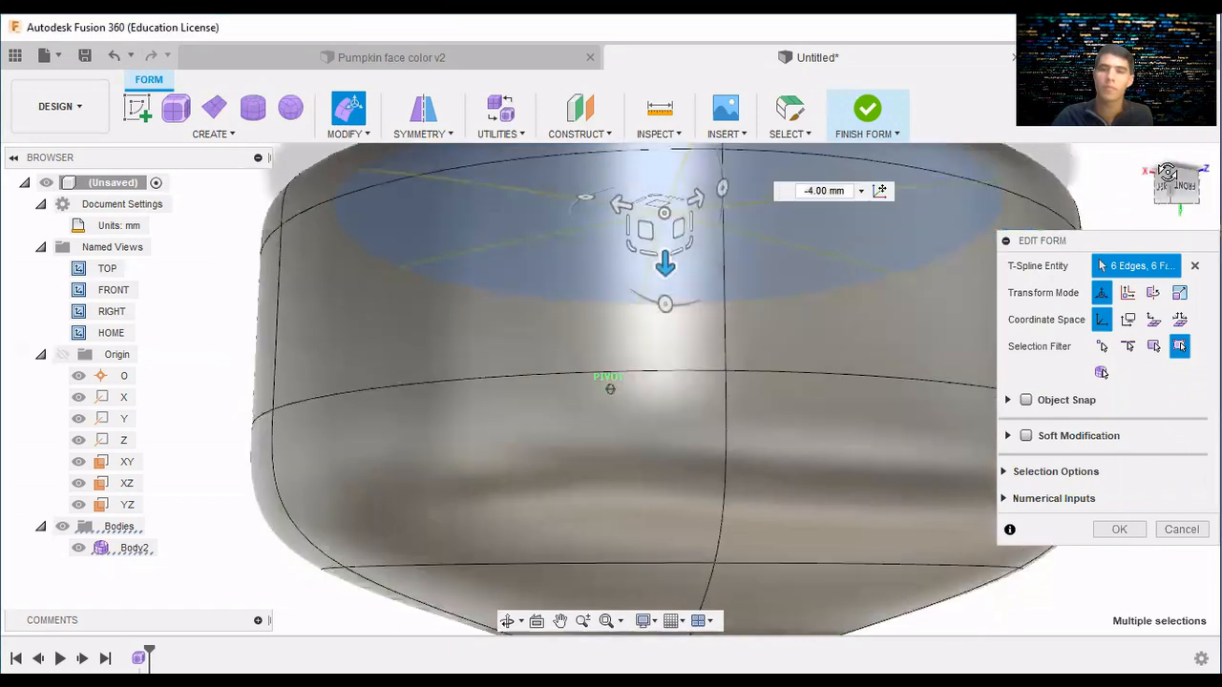
left_click_drag(1173, 173, 1197, 176)
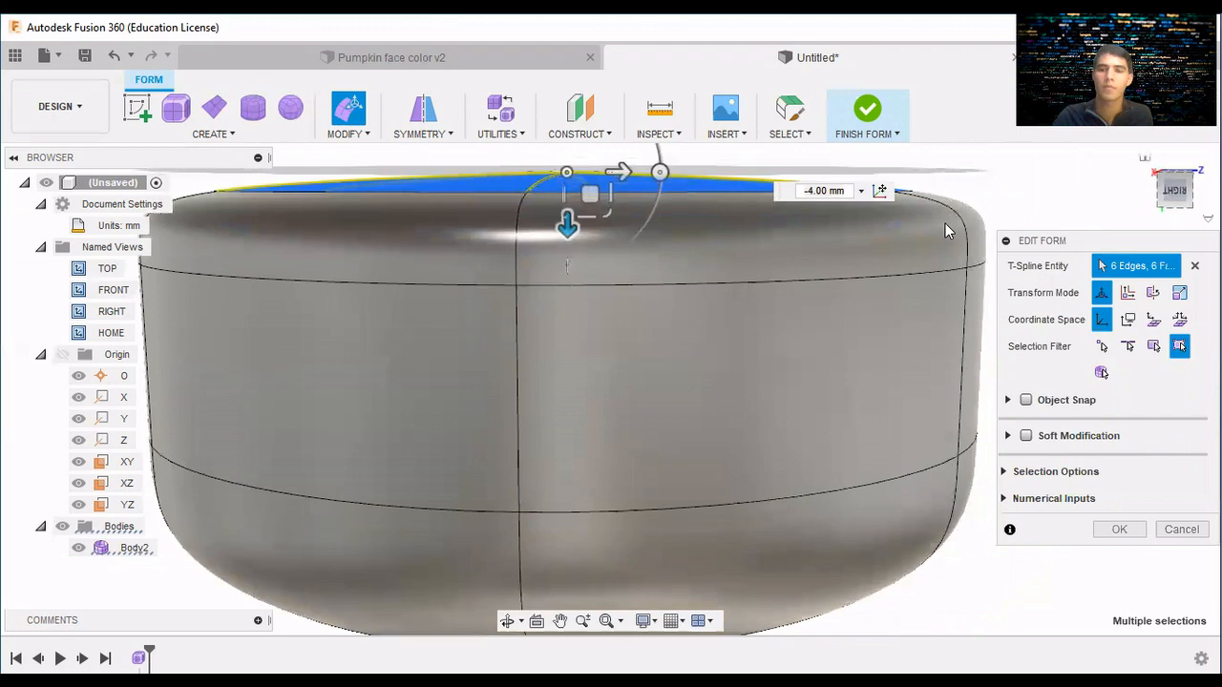
middle_click_drag(945, 229, 1007, 229, "shift")
scroll(945, 253, "up", 3)
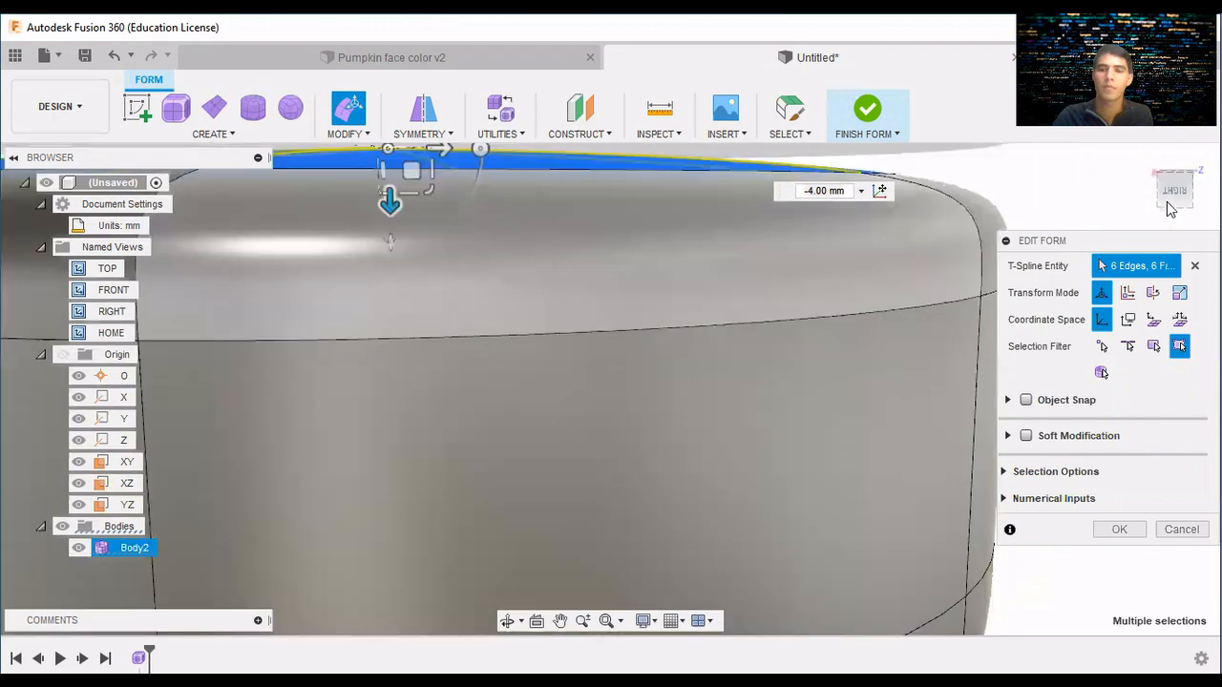
left_click(1169, 202)
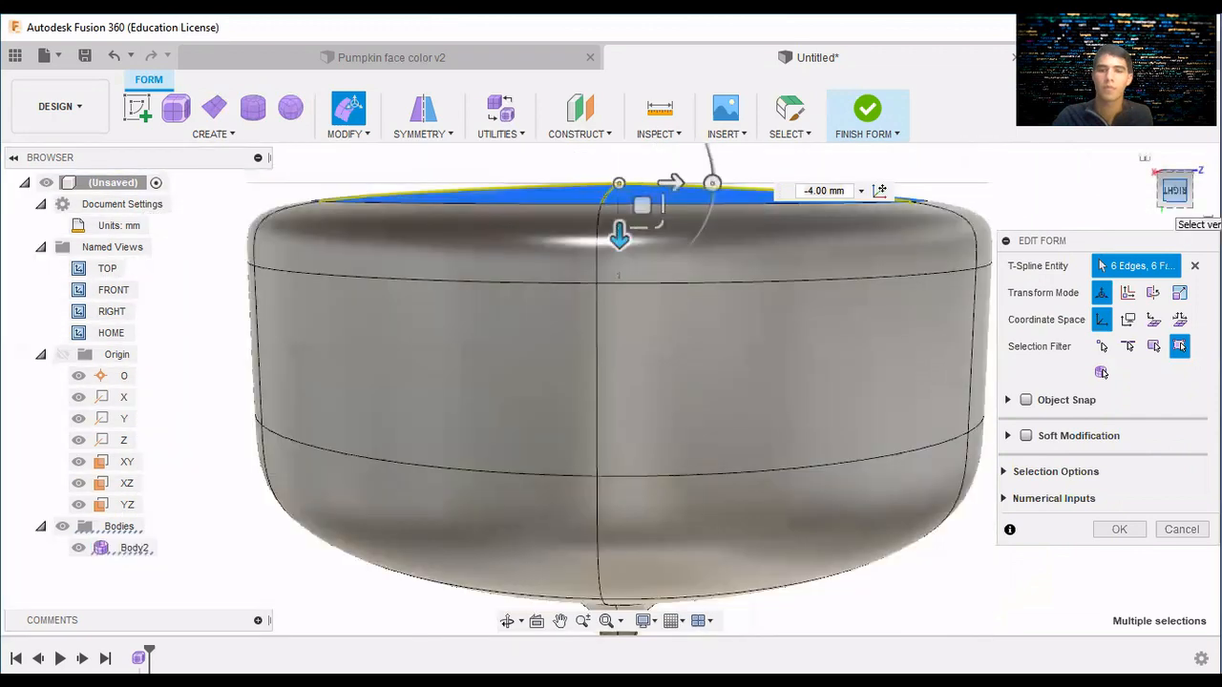
mouse_move(1171, 202)
left_mouse_down()
mouse_move(1191, 220)
mouse_move(1204, 206)
mouse_move(1180, 193)
mouse_move(1182, 210)
left_mouse_up()
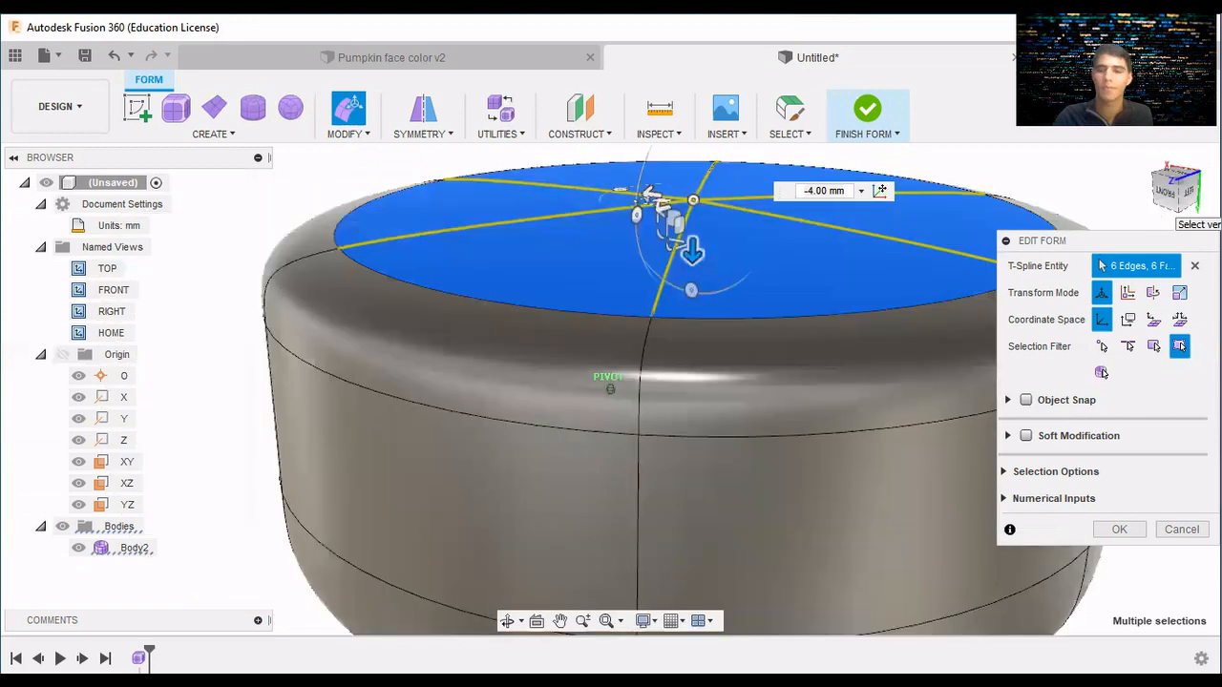
key("Return")
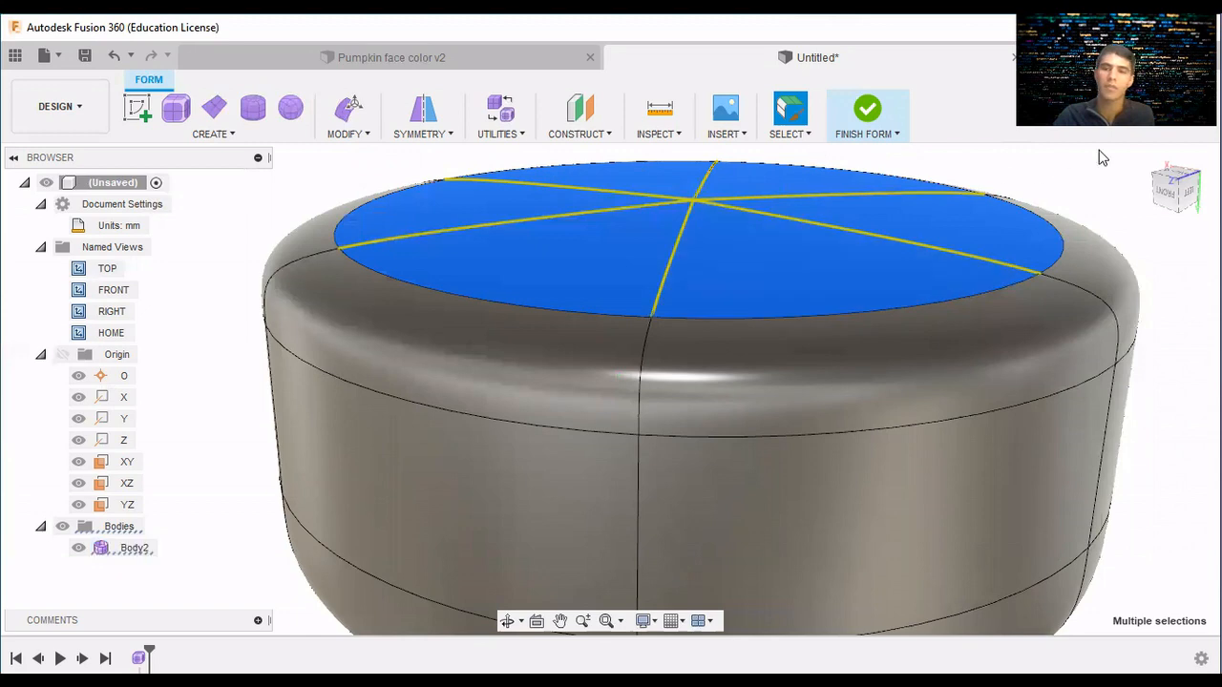
Try to window-select the lower band of side faces from a level view, check the selection filters, and clear the selection.
left_click(1145, 159)
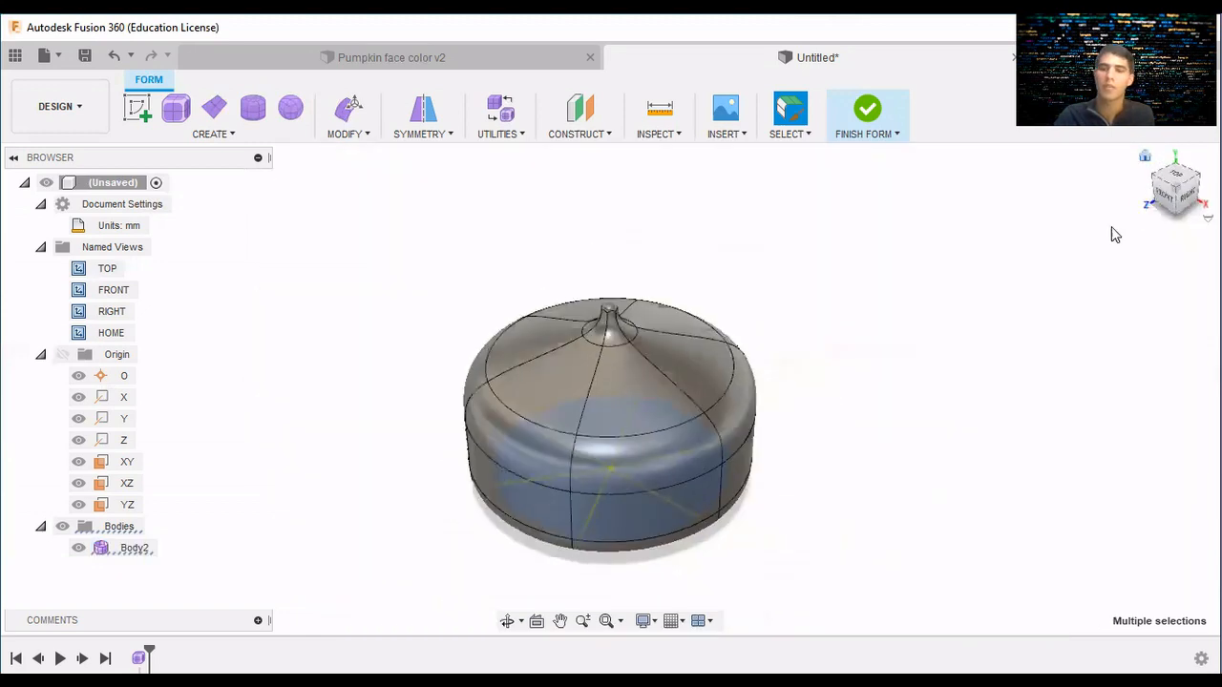
left_click_drag(1176, 191, 1179, 163)
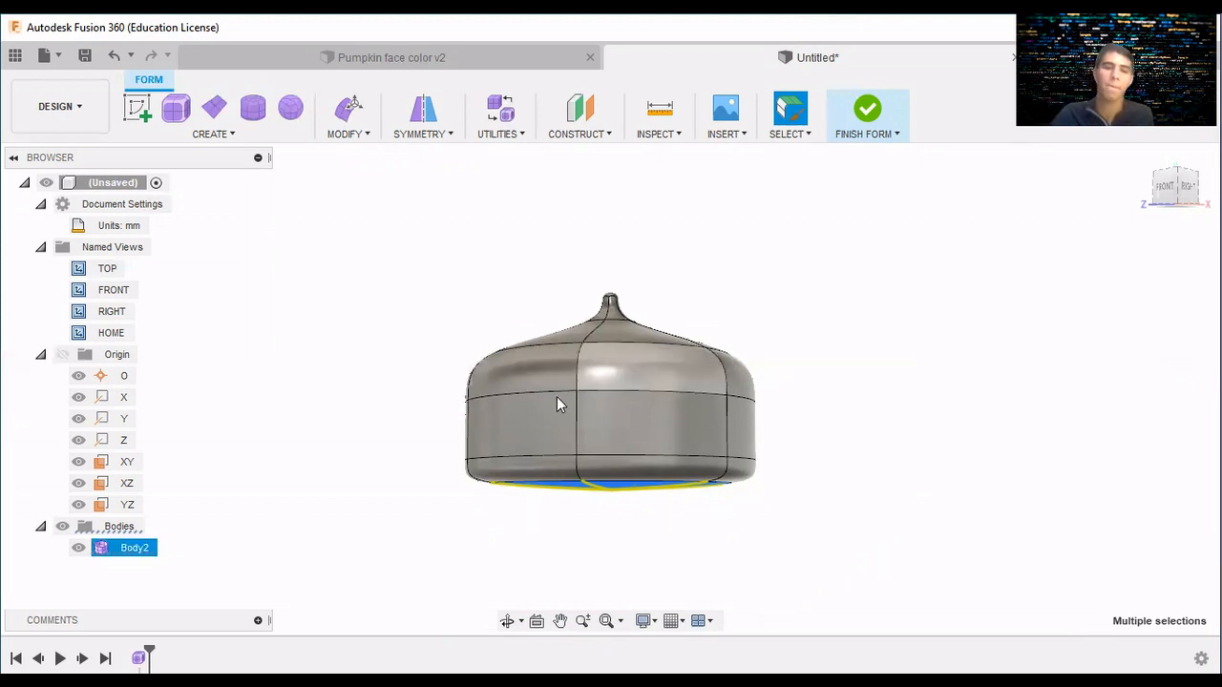
left_click_drag(451, 451, 668, 451)
left_click(798, 138)
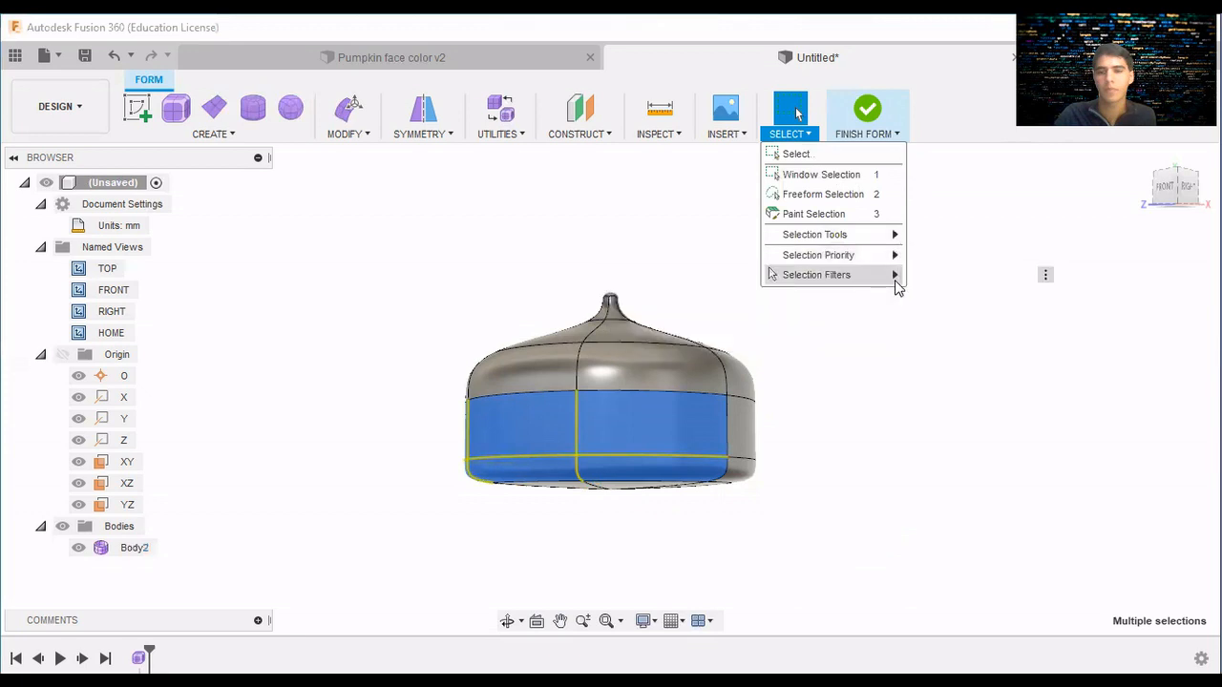
mouse_move(896, 282)
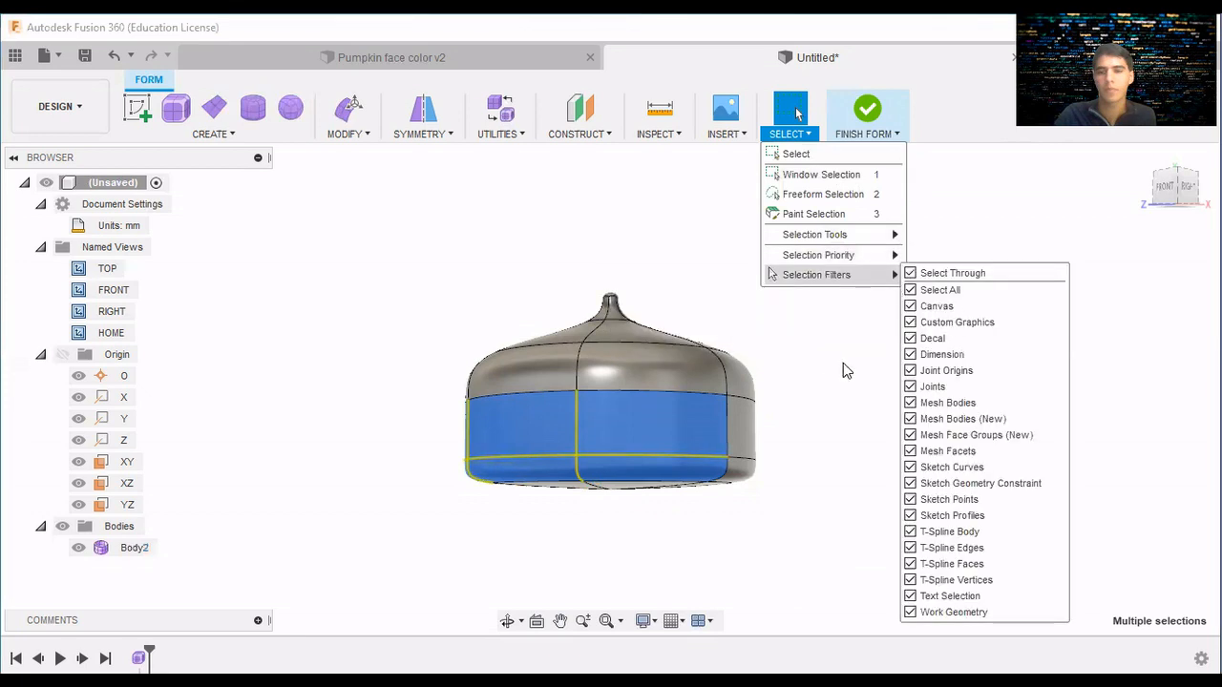
key("Escape")
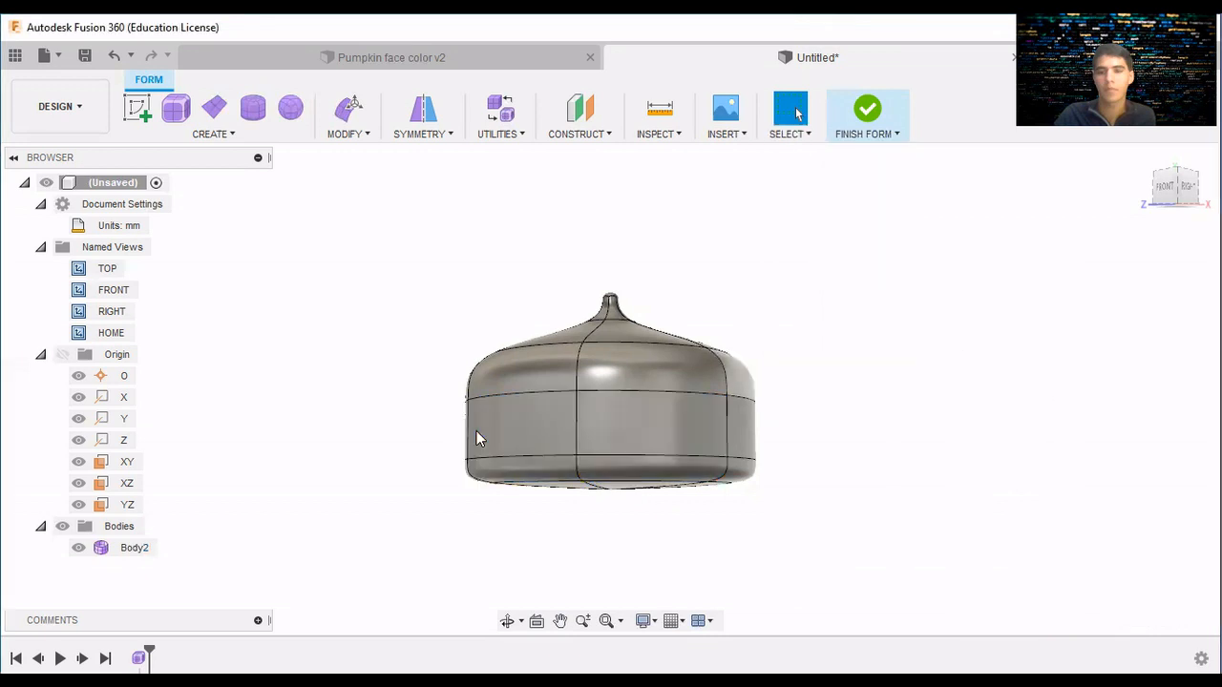
Select the complete lower horizontal edge loop around the side of the pumpkin body.
mouse_move(1176, 187)
left_mouse_down()
mouse_move(1182, 203)
mouse_move(1188, 178)
left_mouse_up()
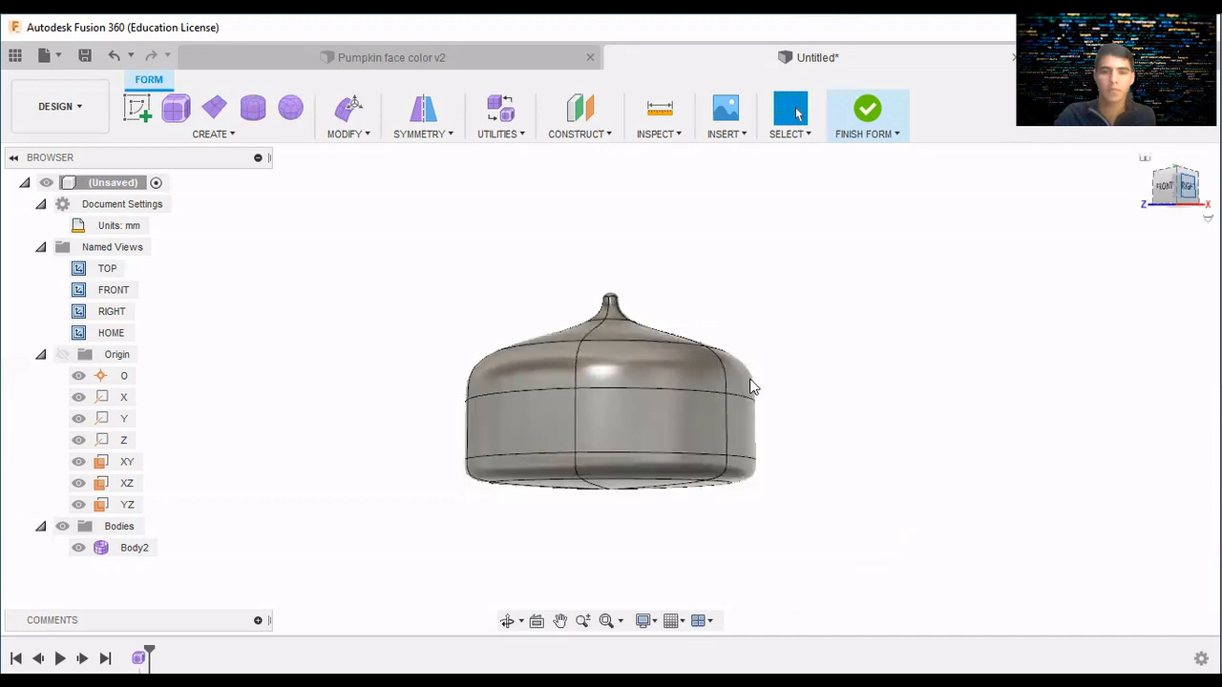
scroll(806, 375, "up", 5)
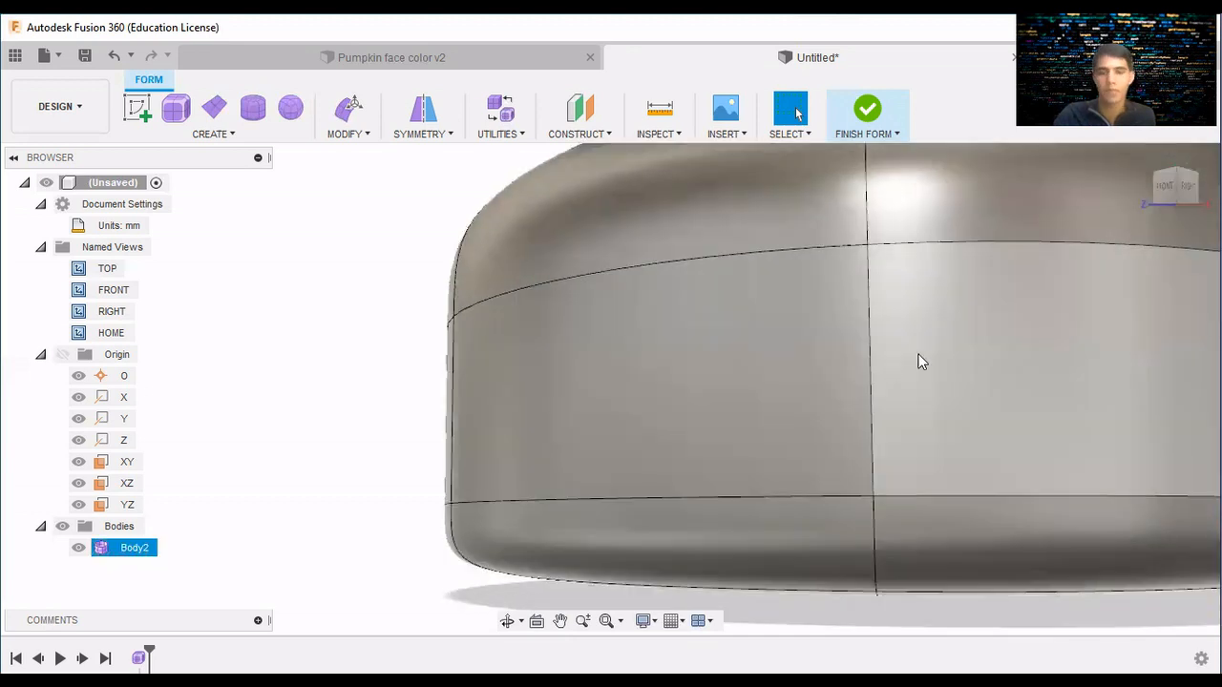
scroll(919, 361, "down", 2)
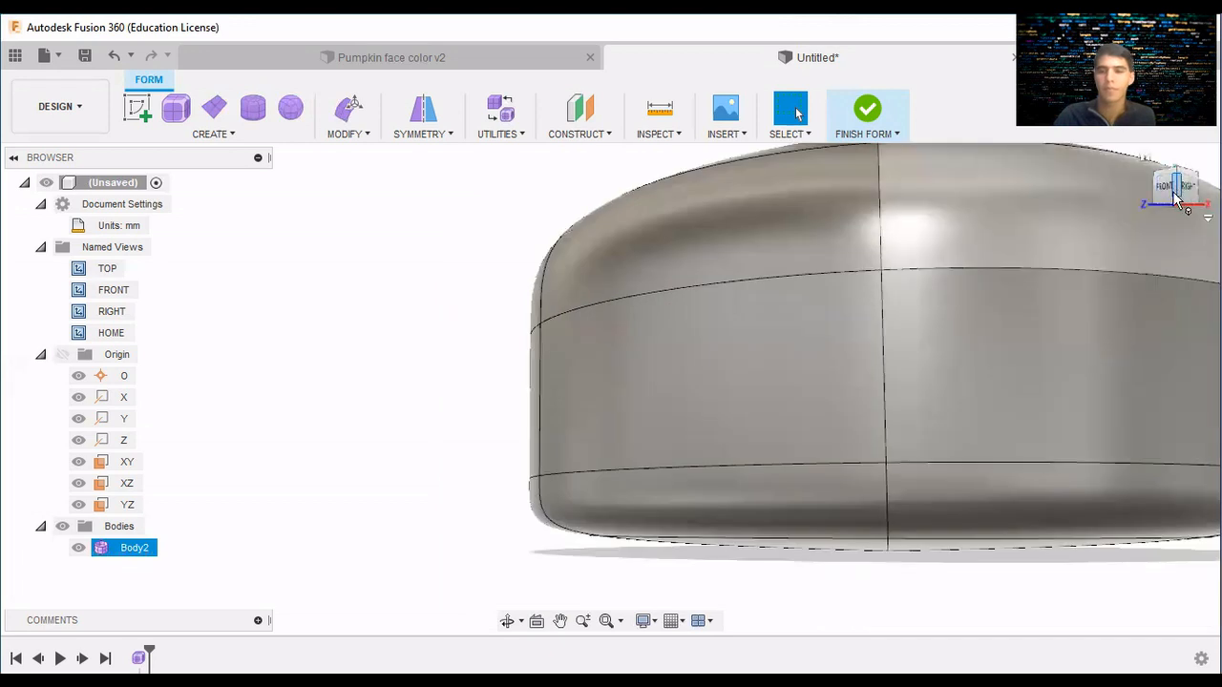
middle_click_drag(1065, 277, 854, 316)
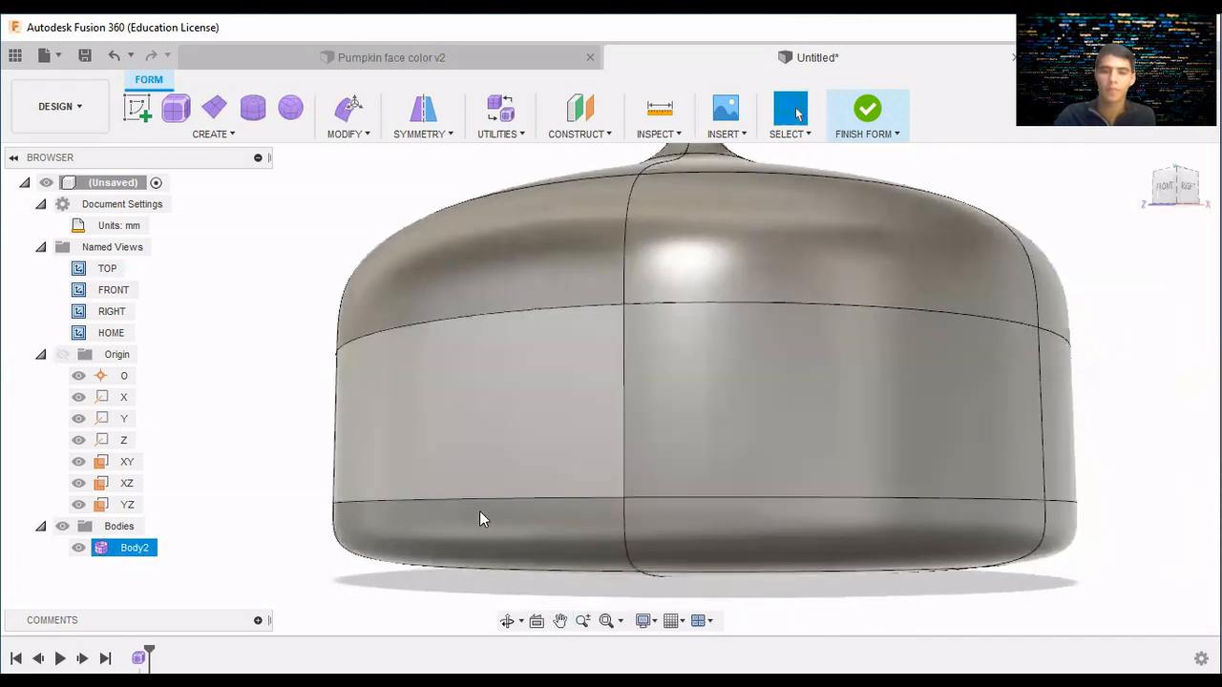
double_click(1102, 521)
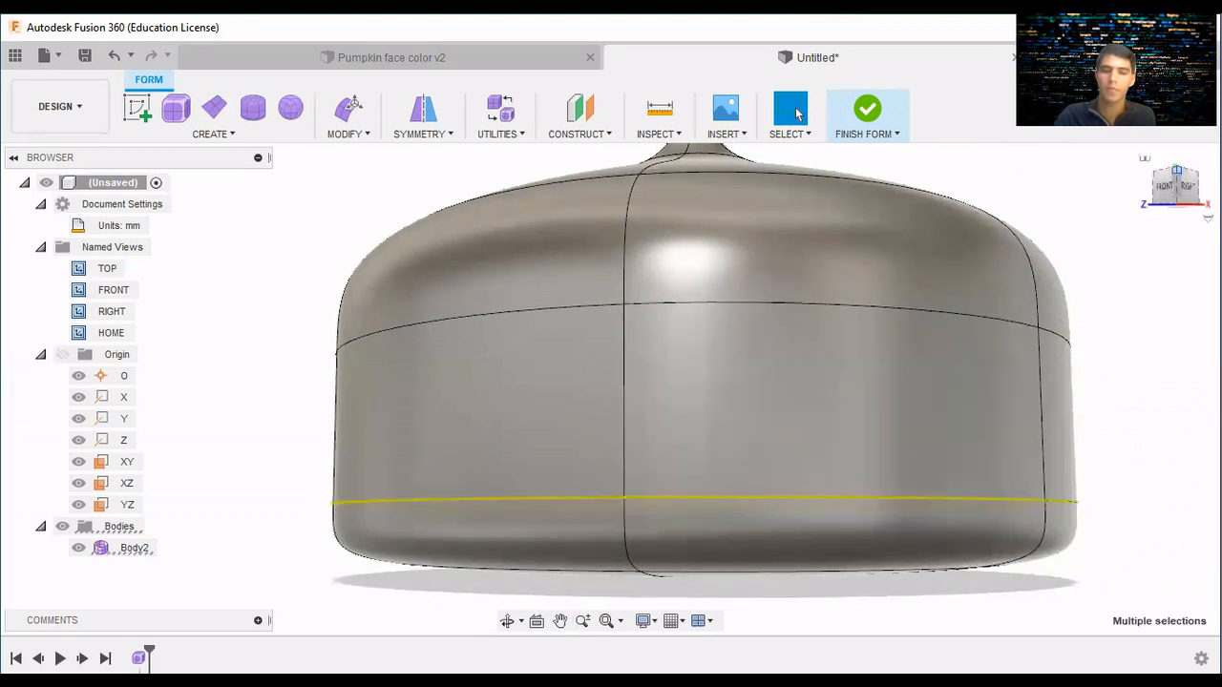
left_click_drag(1177, 171, 1183, 139)
left_click_drag(1191, 198, 1185, 226)
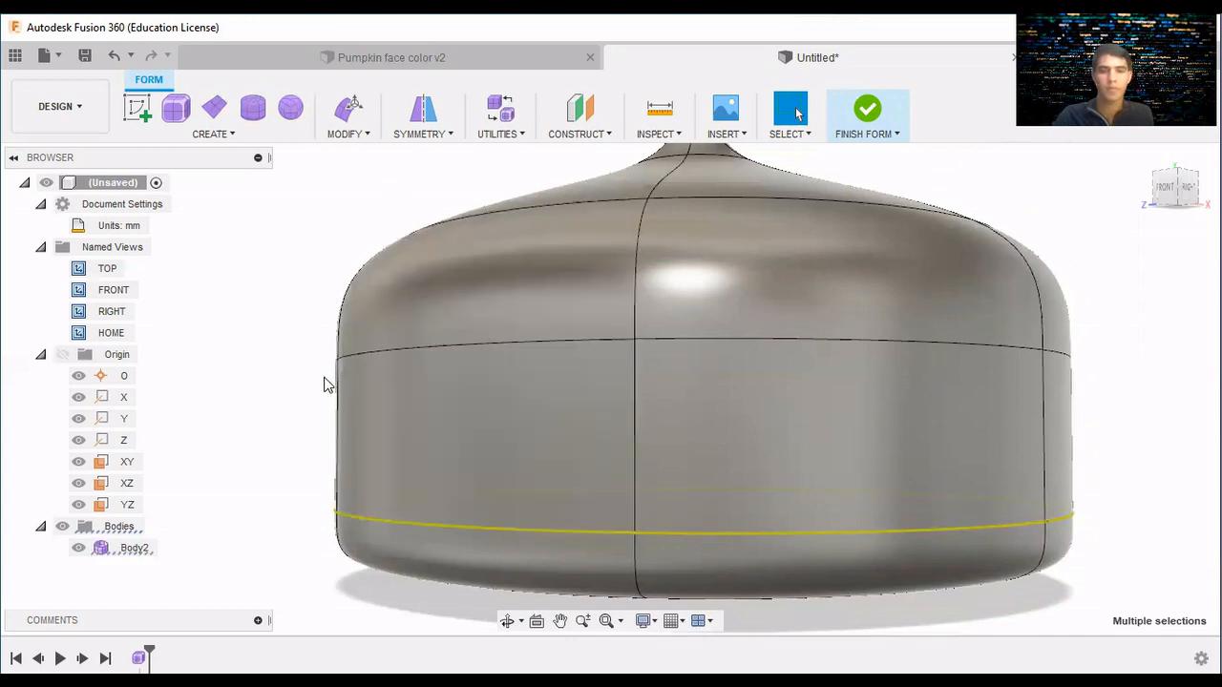
Move the selected lower edge loop 5 mm up with Edit Form, check the profile from the front, and clear the selection.
left_click(349, 134)
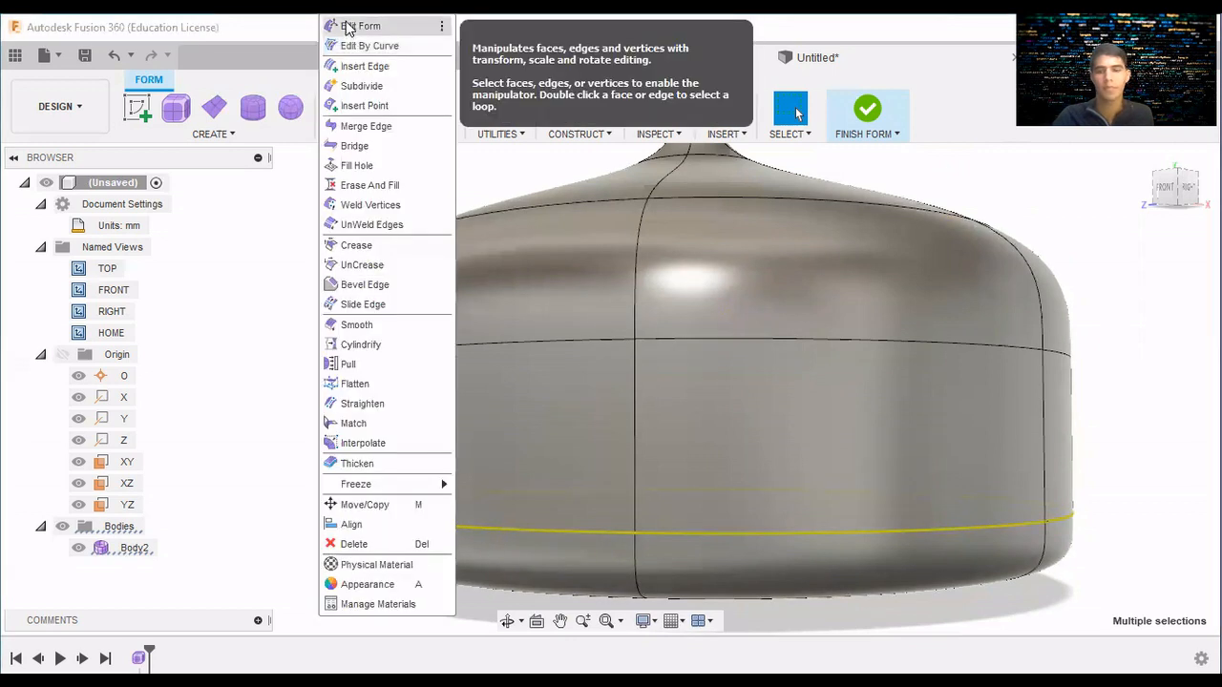
left_click(359, 25)
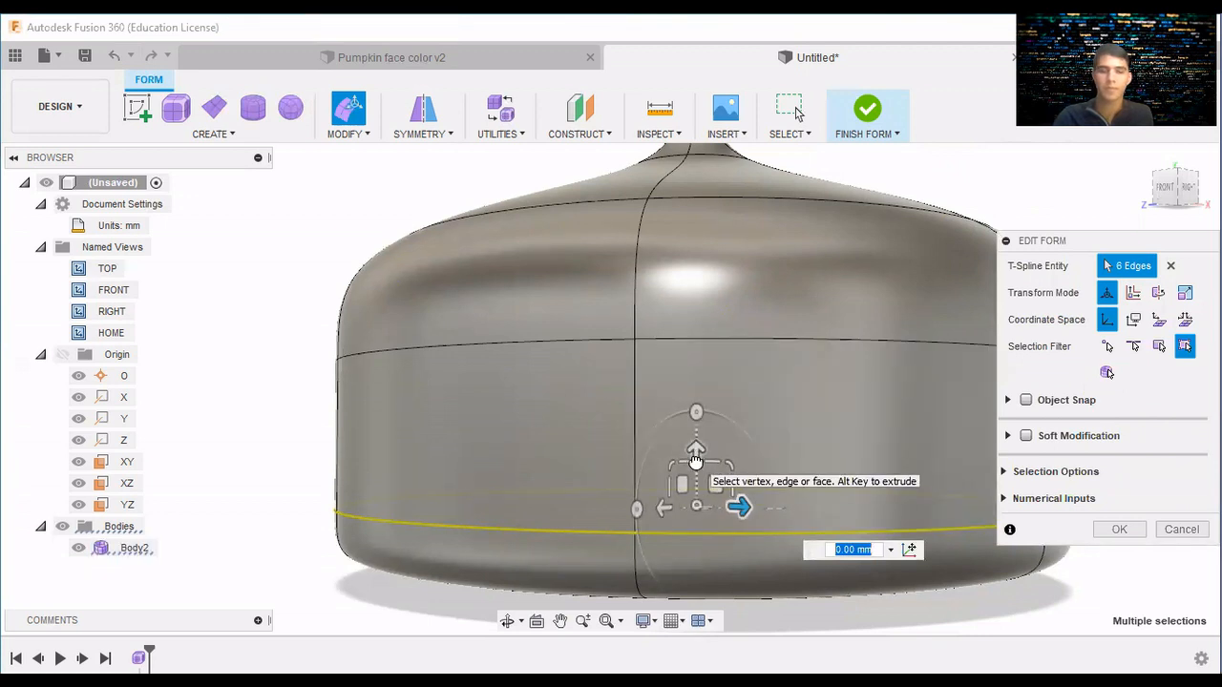
left_click_drag(696, 456, 765, 337)
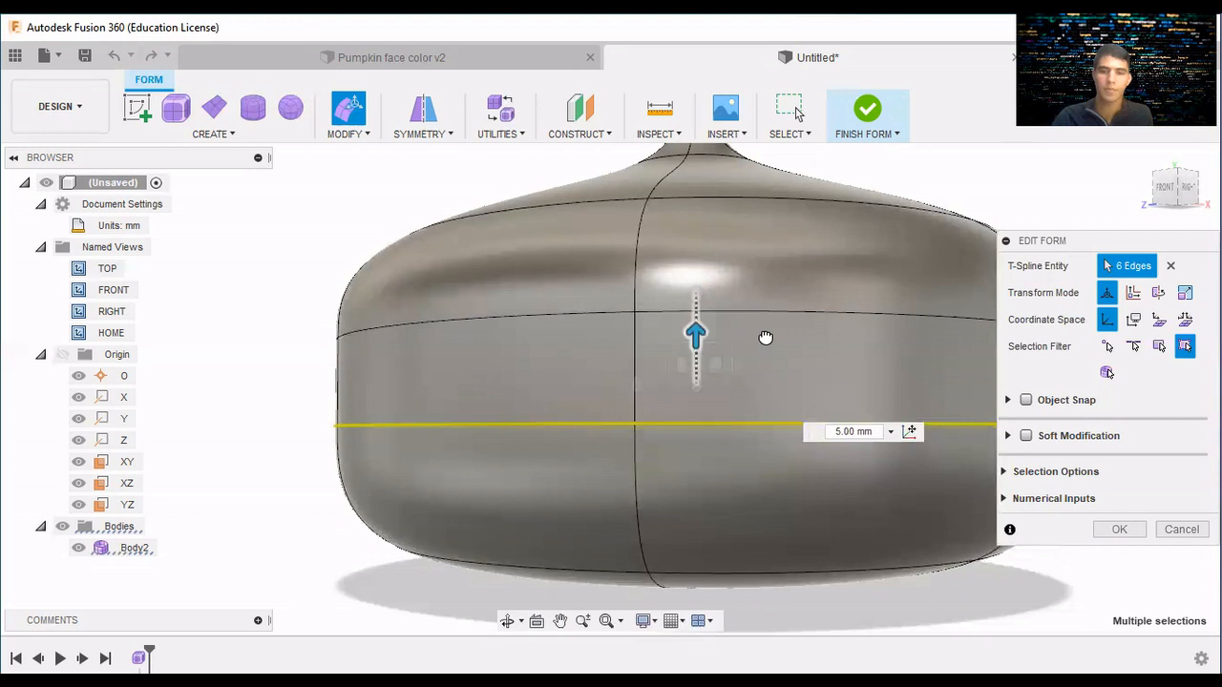
left_click_drag(766, 335, 765, 335)
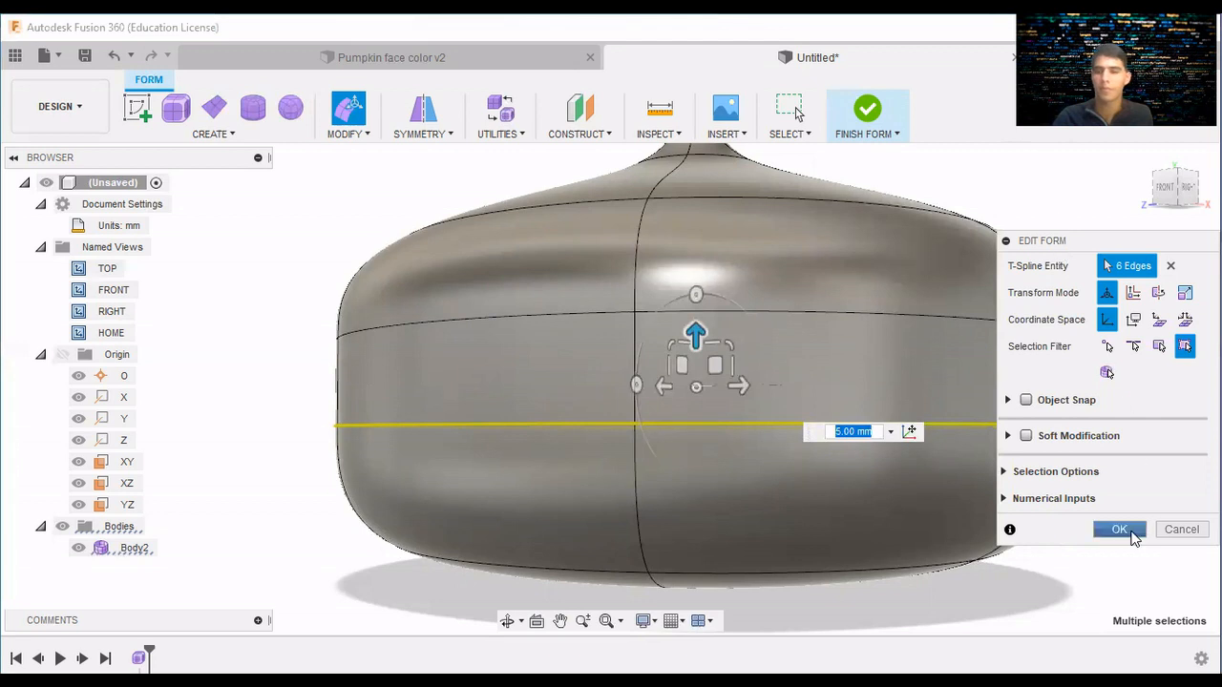
left_click(1119, 530)
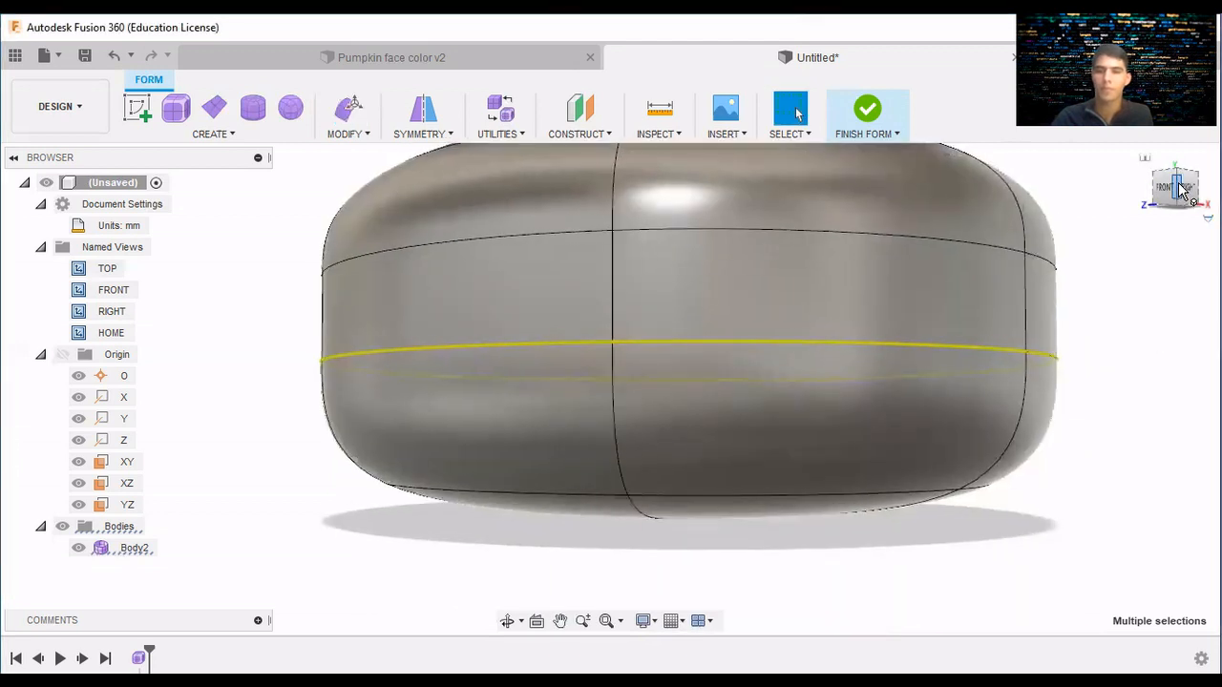
left_click(1145, 156)
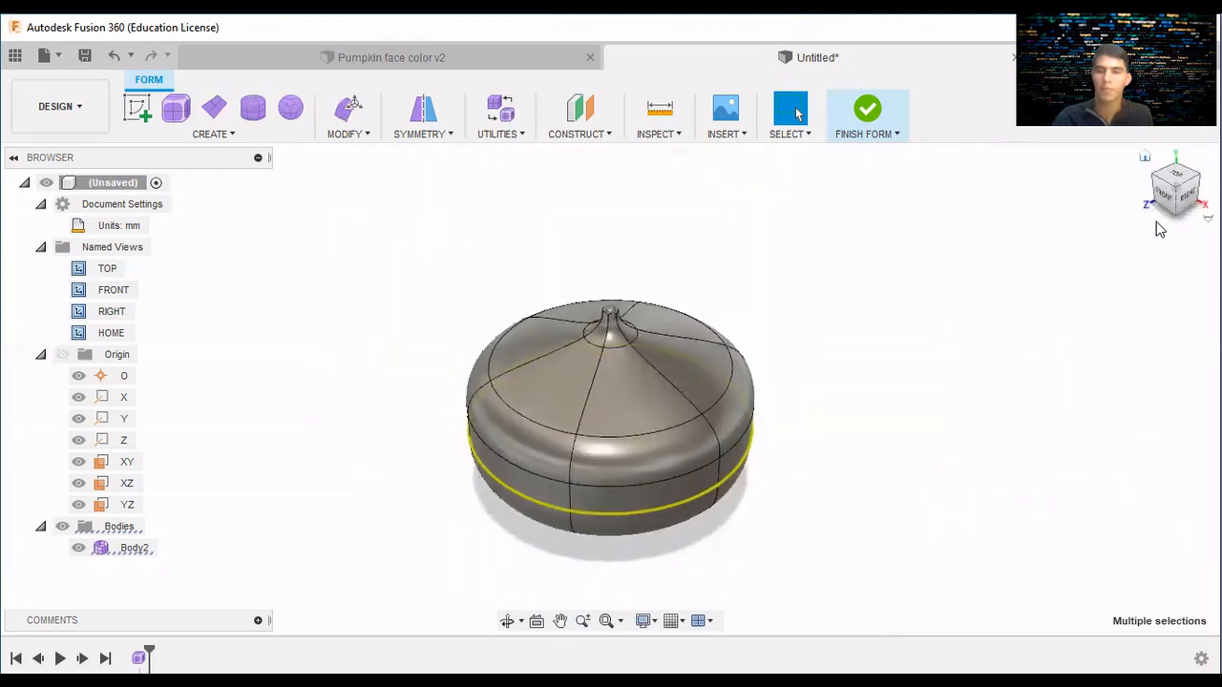
left_click(1163, 191)
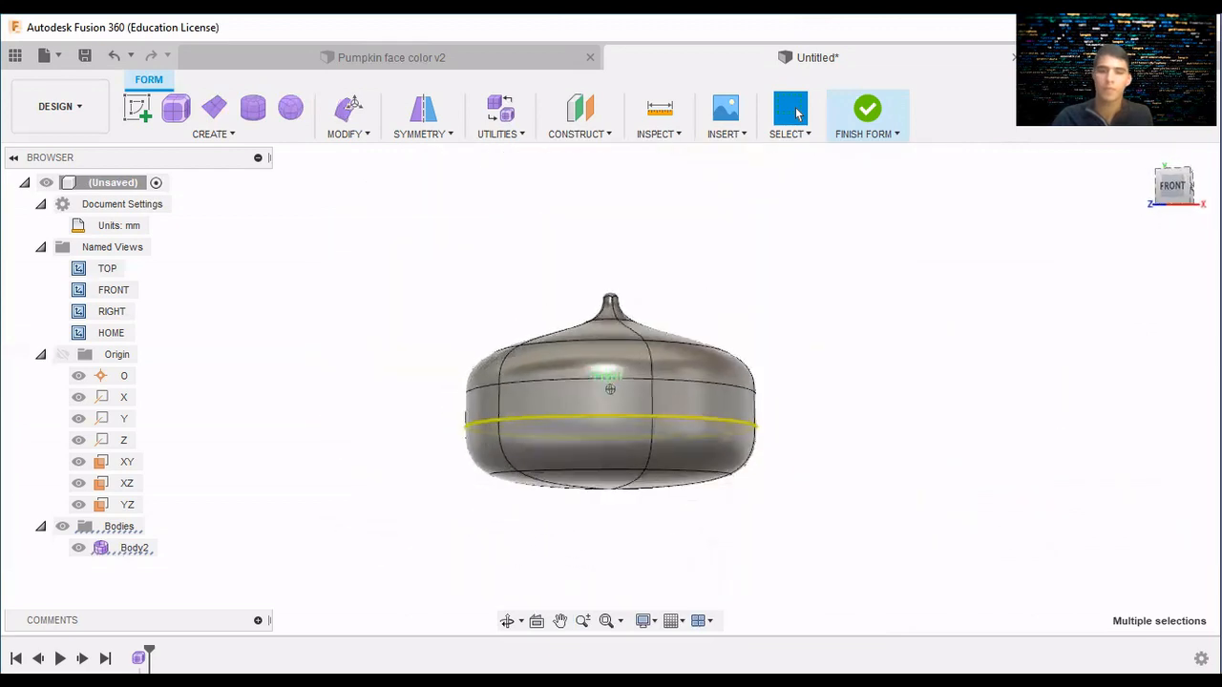
mouse_move(1166, 189)
left_mouse_down()
mouse_move(1211, 191)
mouse_move(1157, 175)
mouse_move(1166, 195)
left_mouse_up()
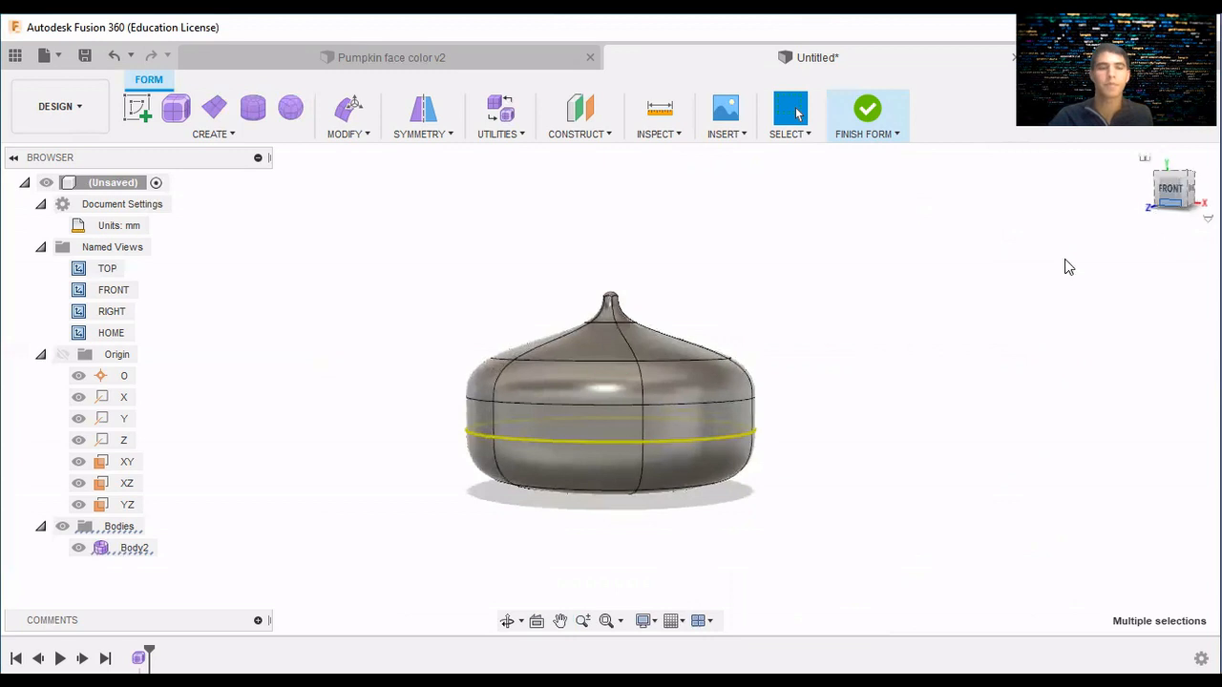
left_click(884, 374)
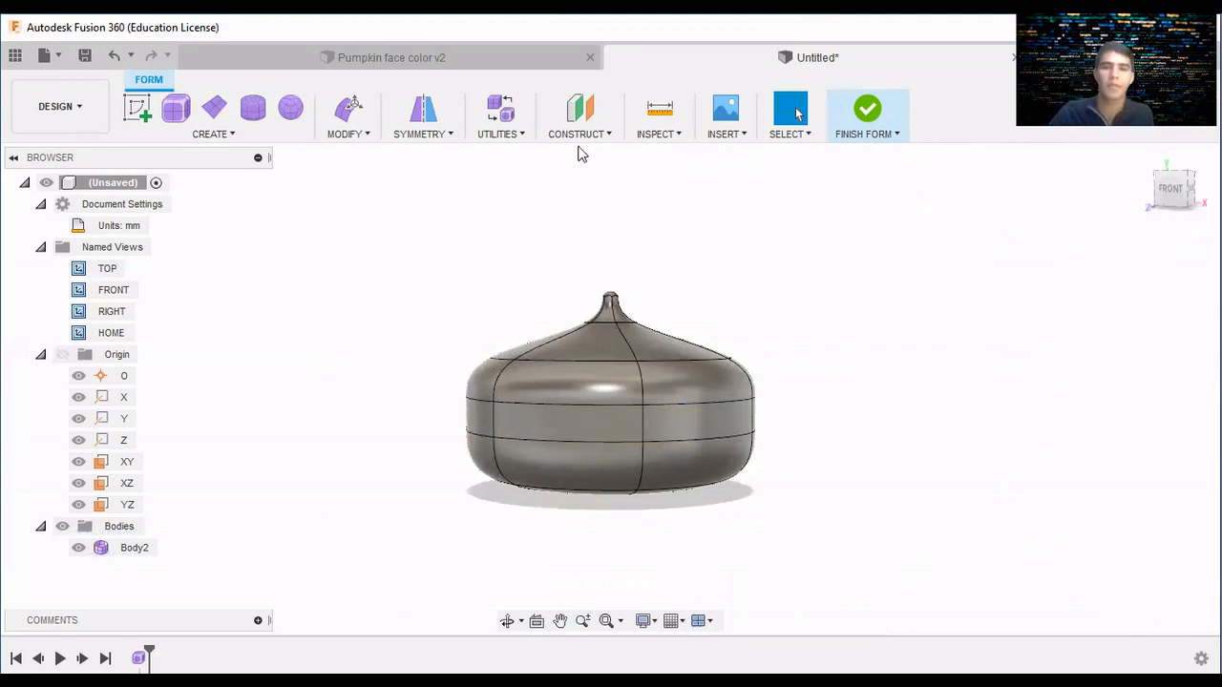
Window-select the edges and faces at the very tip of the stem from a level view.
middle_click_drag(747, 286, 791, 296)
mouse_move(1201, 197)
left_mouse_down()
mouse_move(1206, 222)
mouse_move(1212, 193)
left_mouse_up()
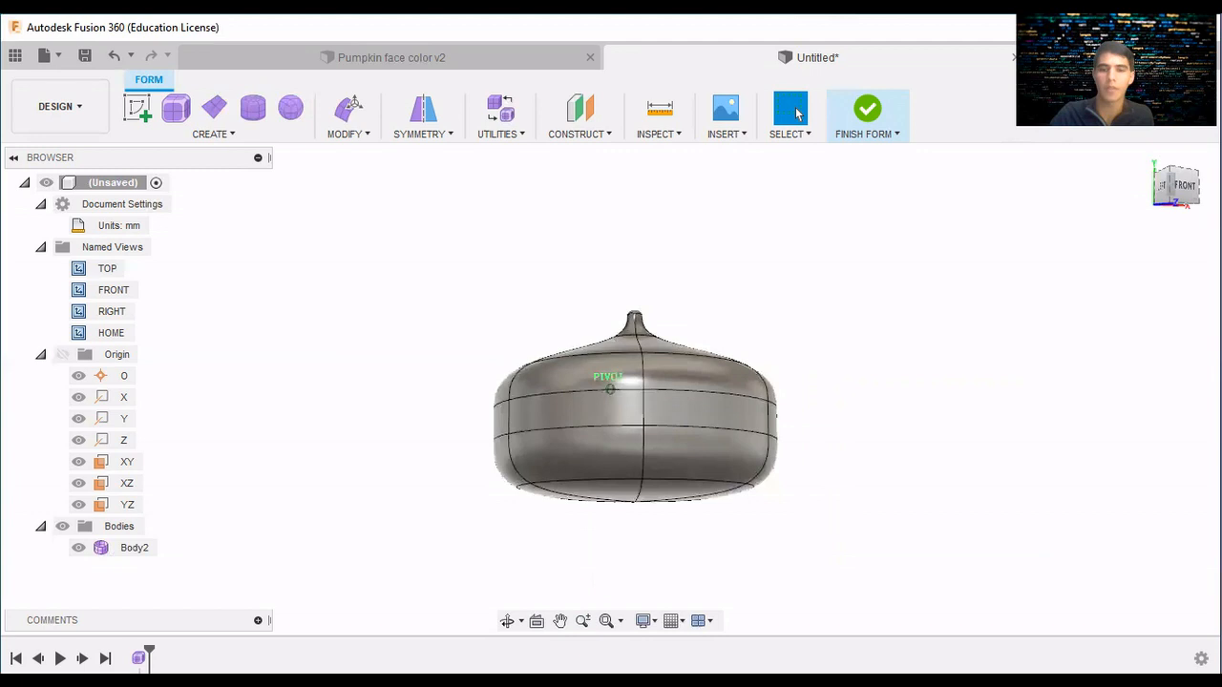
middle_click_drag(609, 332, 655, 311, "shift")
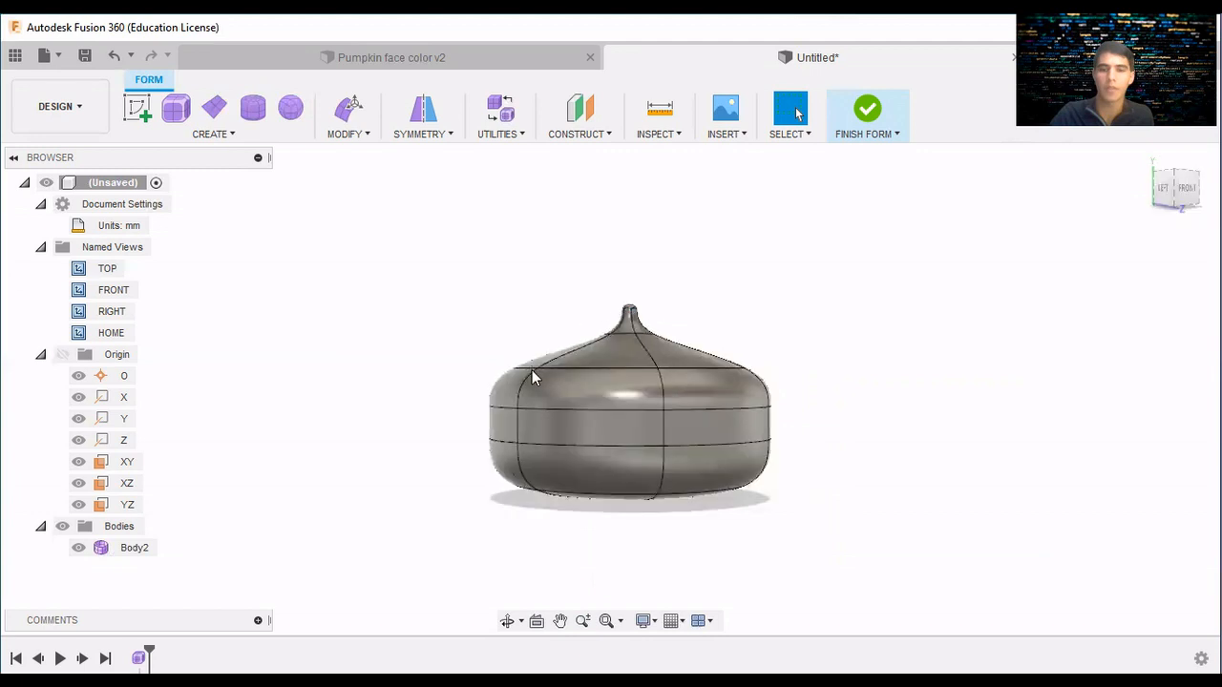
left_click(630, 315)
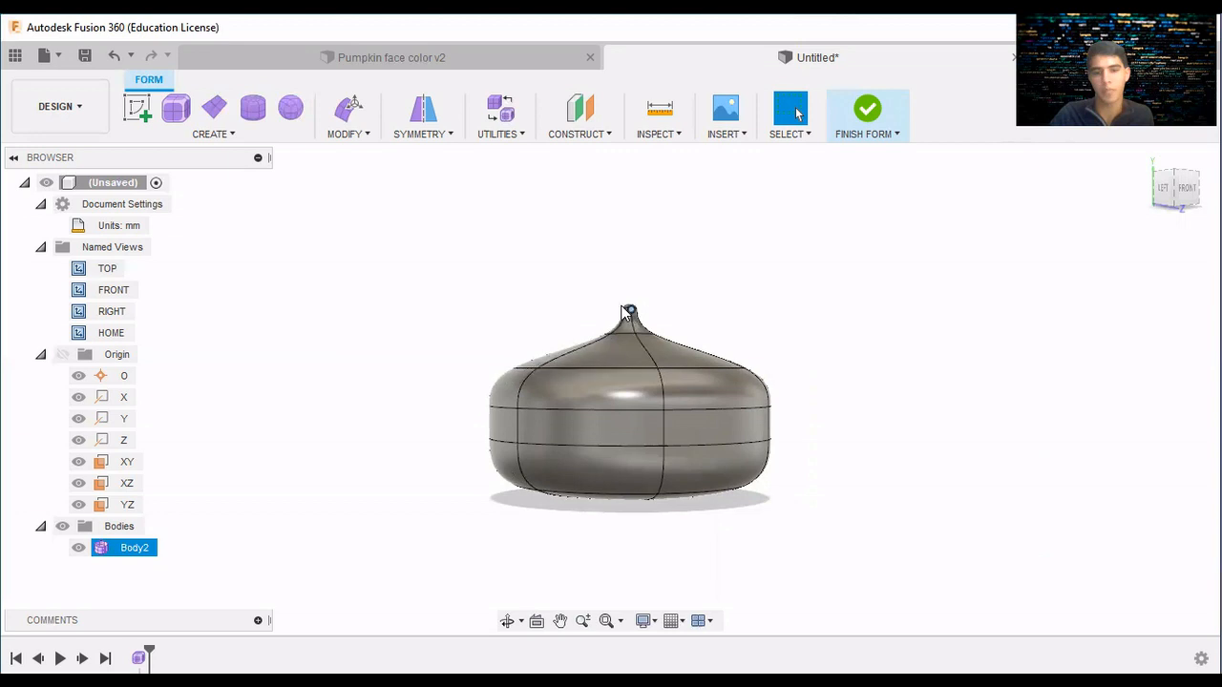
left_click(595, 291)
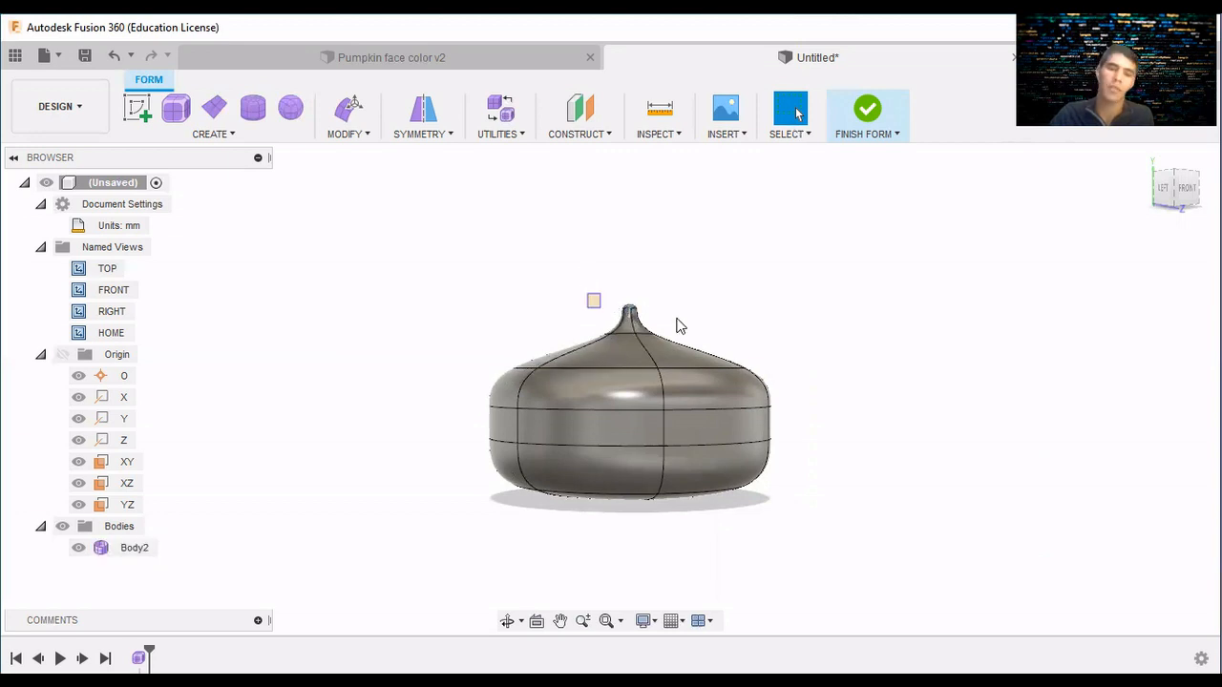
left_click_drag(677, 326, 722, 331)
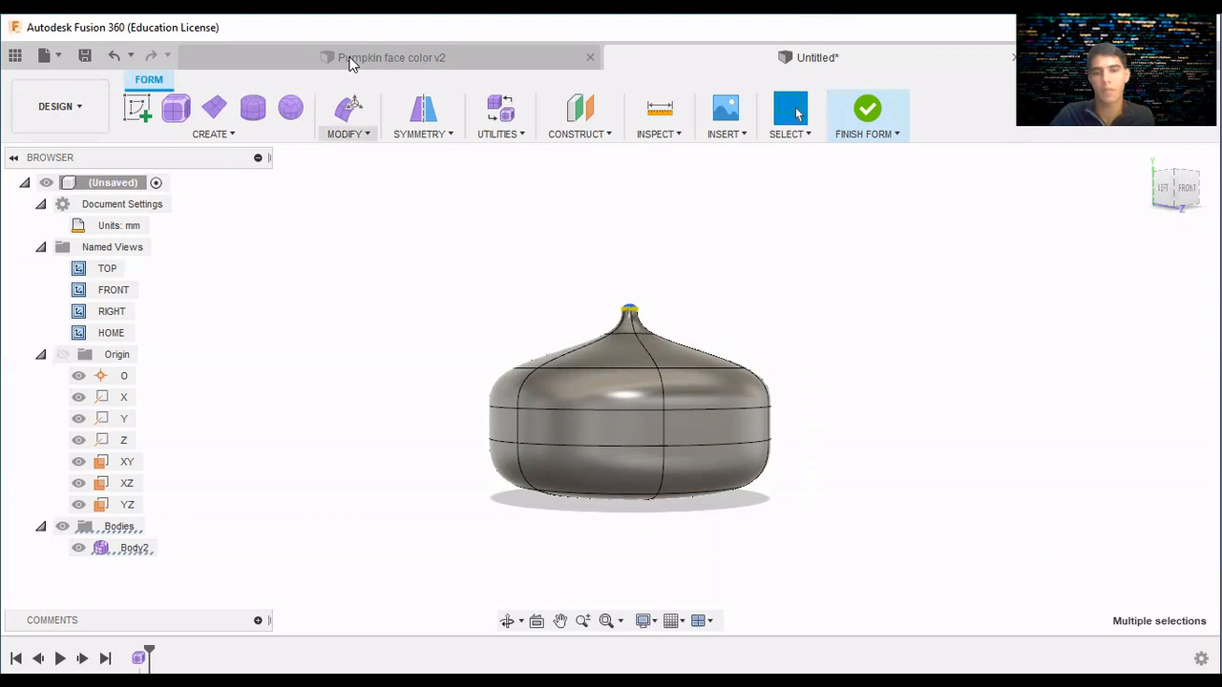
Raise the selected stem tip 3 mm along the vertical axis with Edit Form, and clear the selection.
left_click(348, 134)
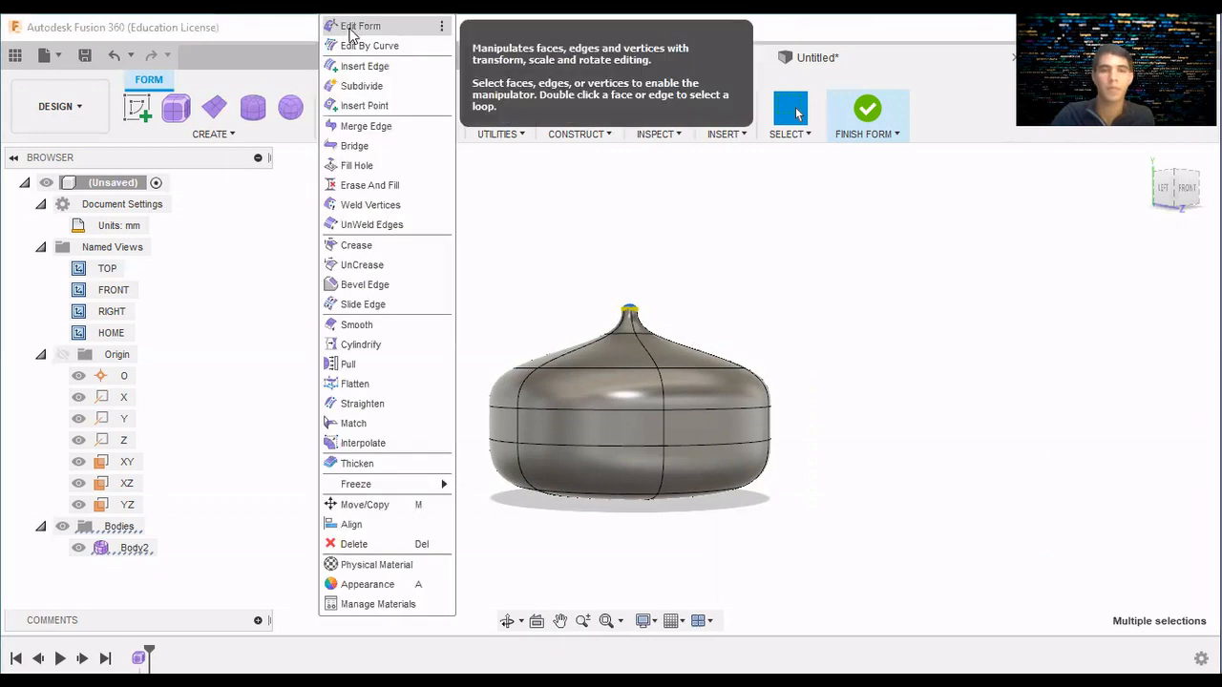
left_click(353, 26)
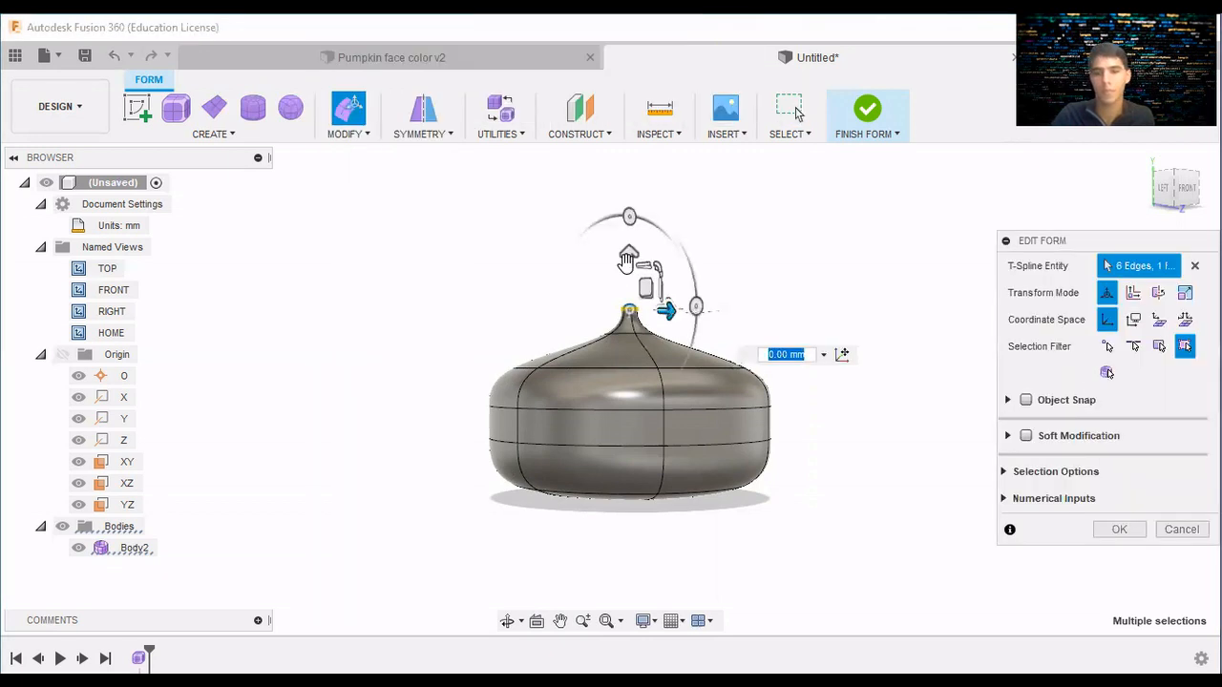
left_click_drag(627, 262, 633, 243)
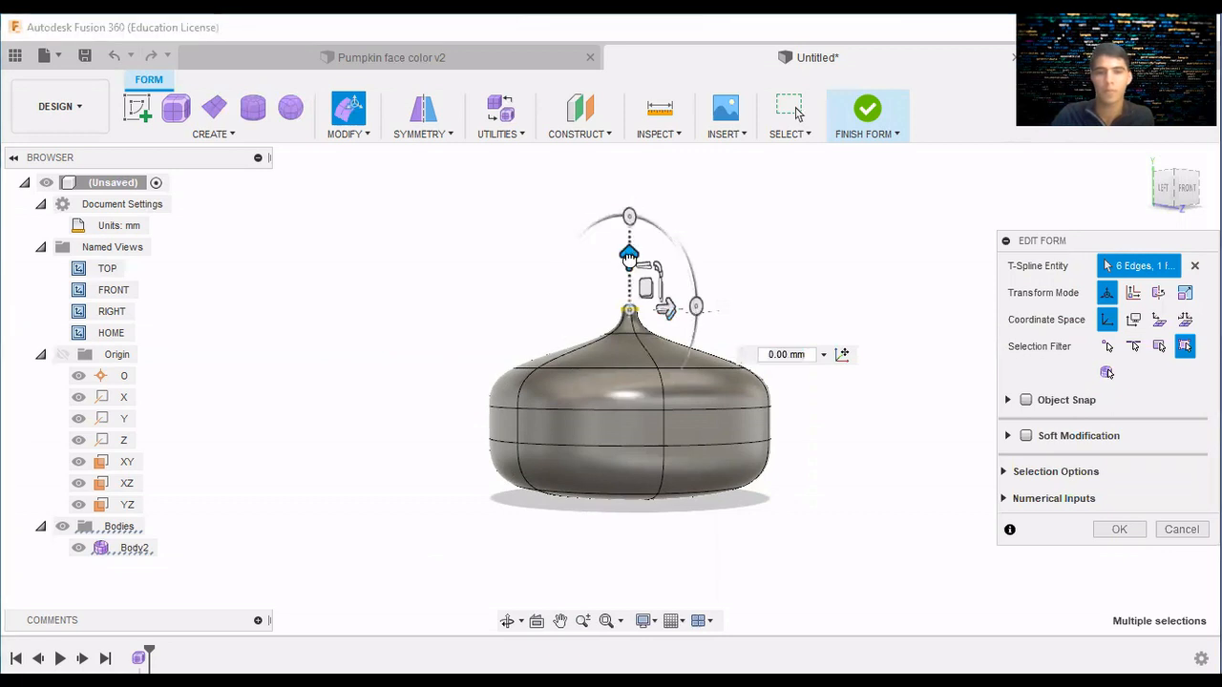
left_click_drag(629, 257, 632, 207)
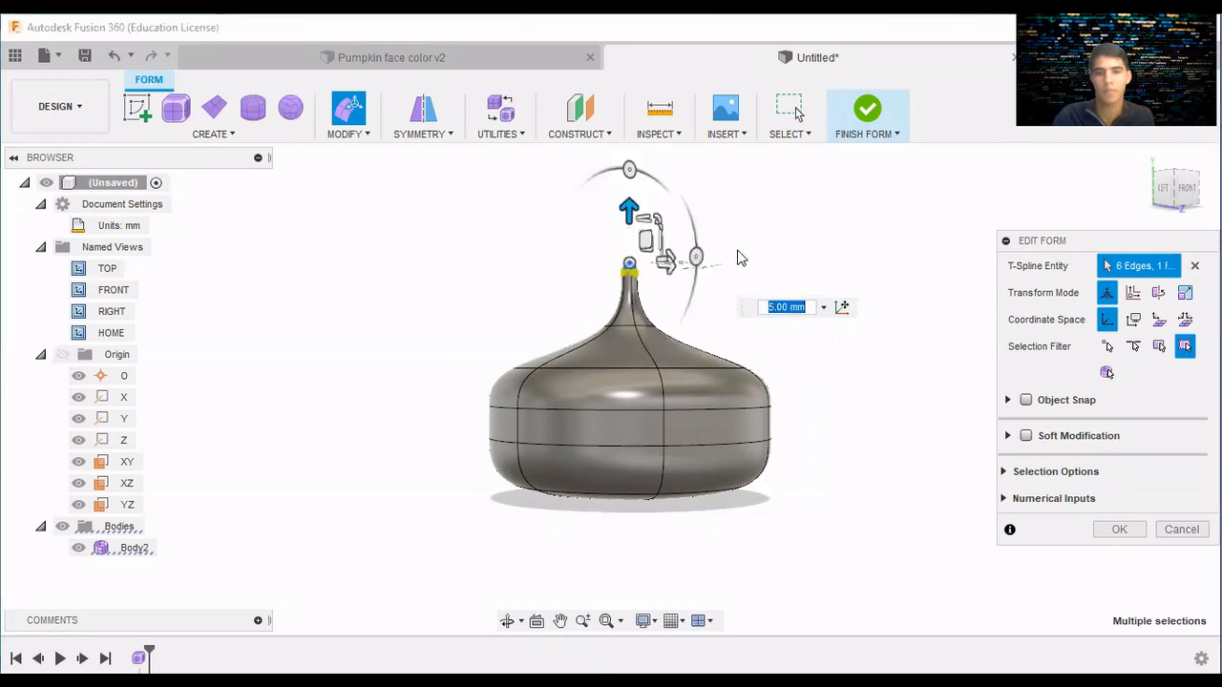
left_click_drag(629, 216, 629, 236)
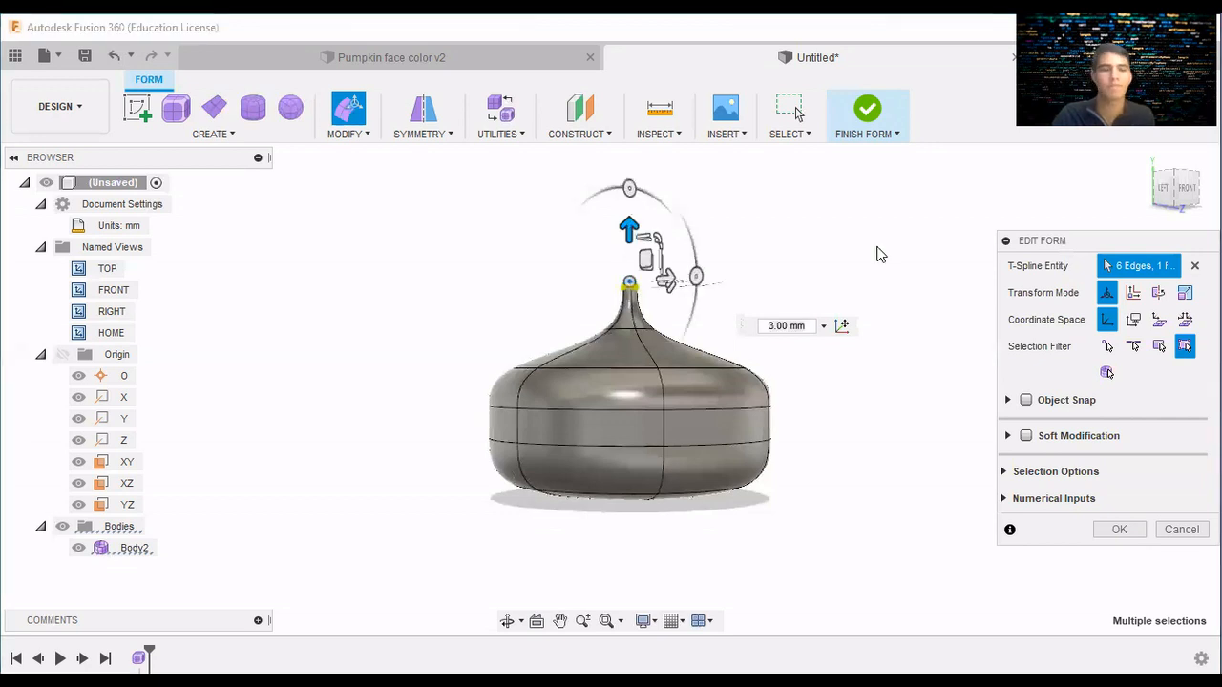
left_click(869, 288)
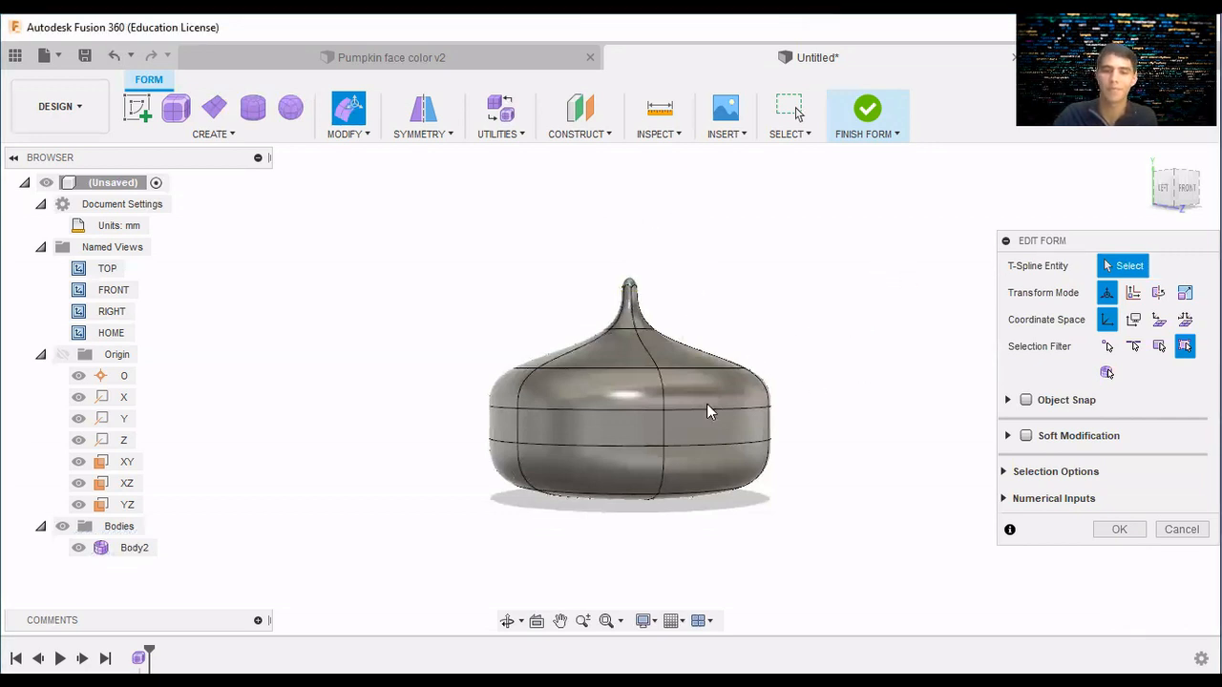
left_click_drag(1173, 193, 1184, 191)
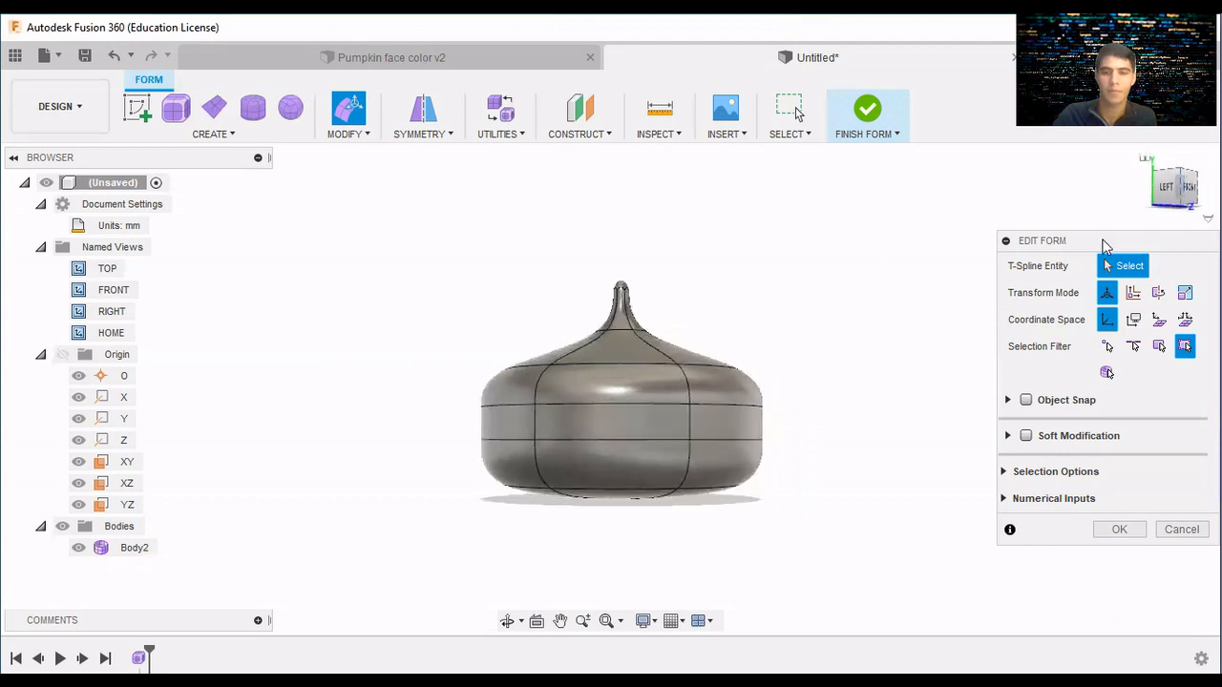
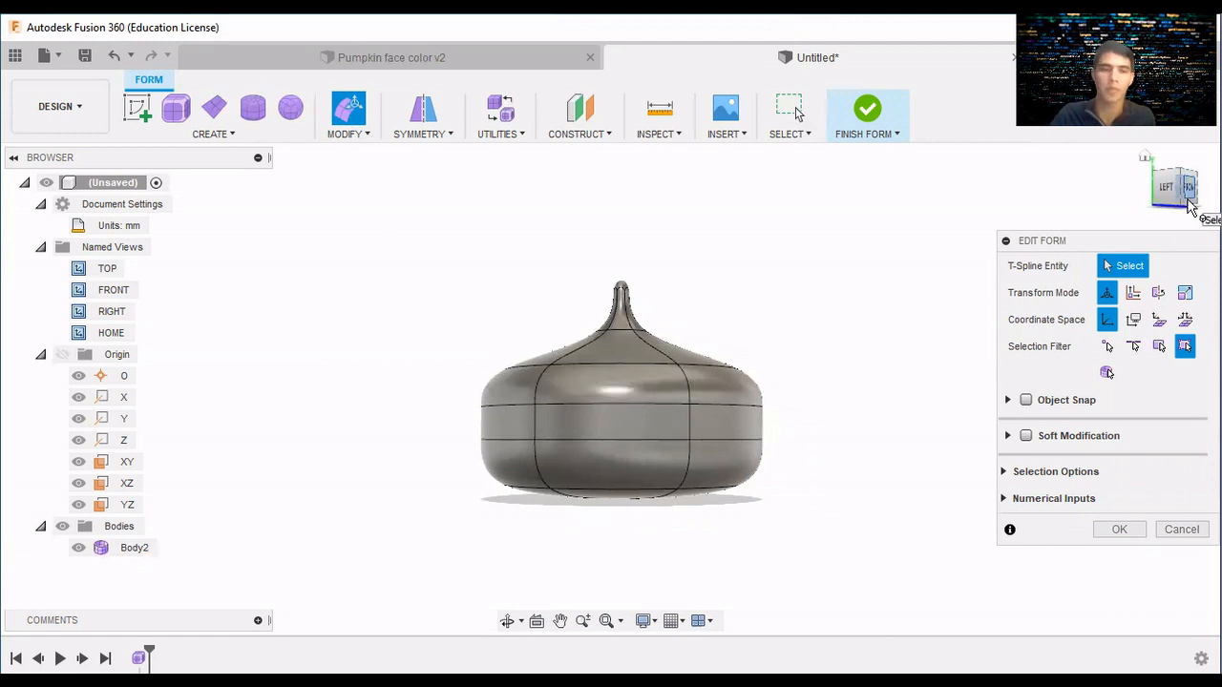
left_click(1188, 205)
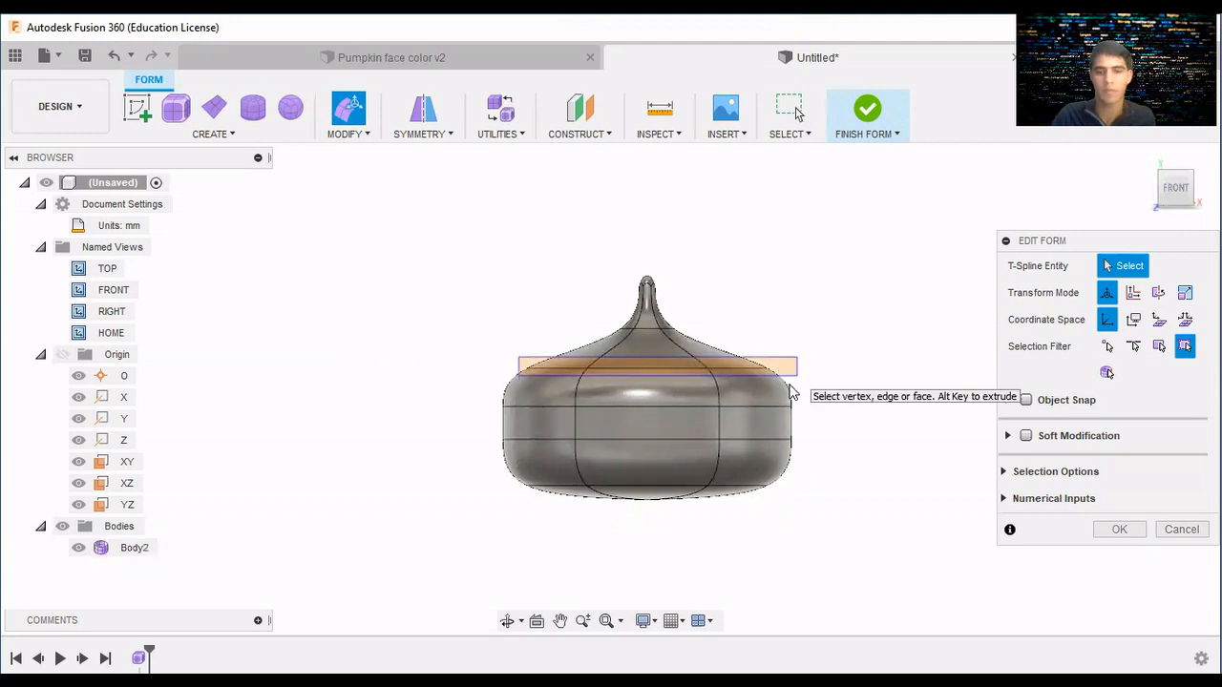
left_click(785, 391)
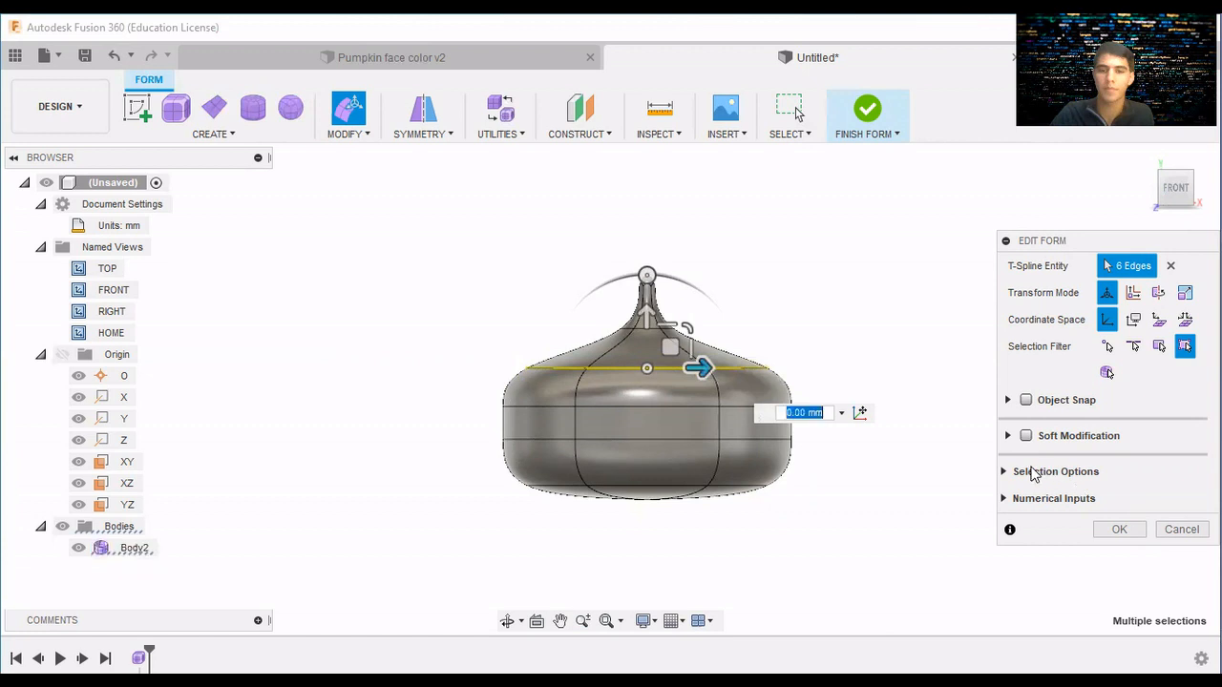
left_click(1095, 482)
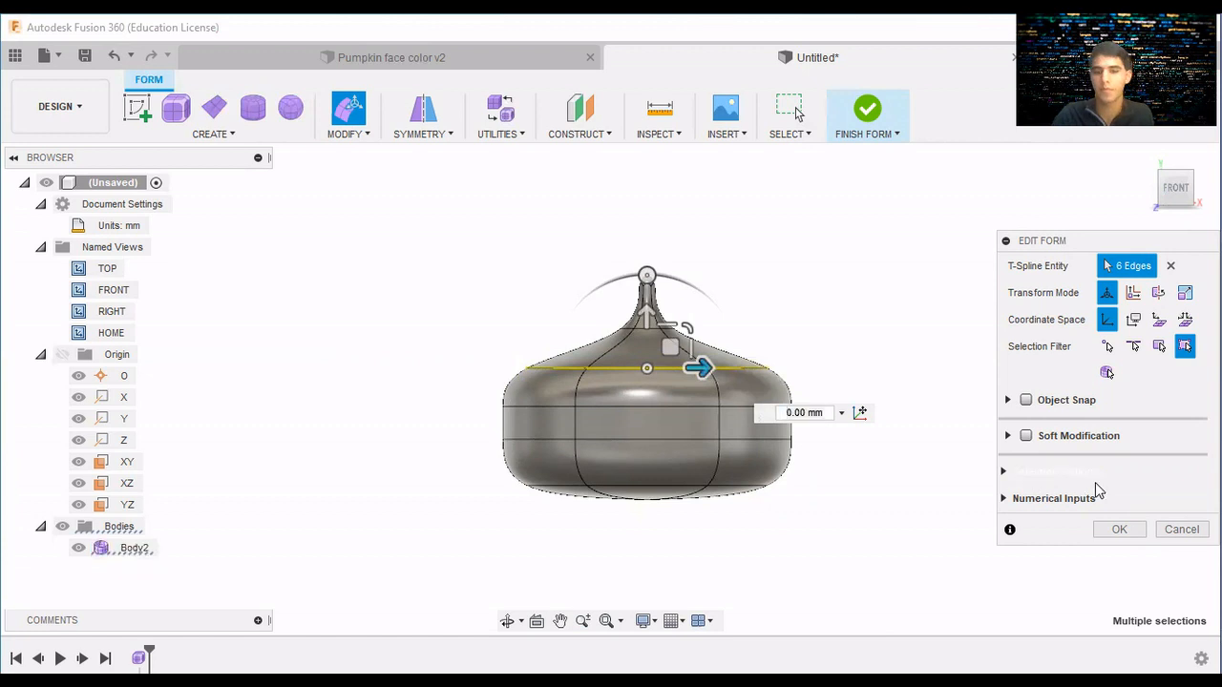
left_click(1125, 482)
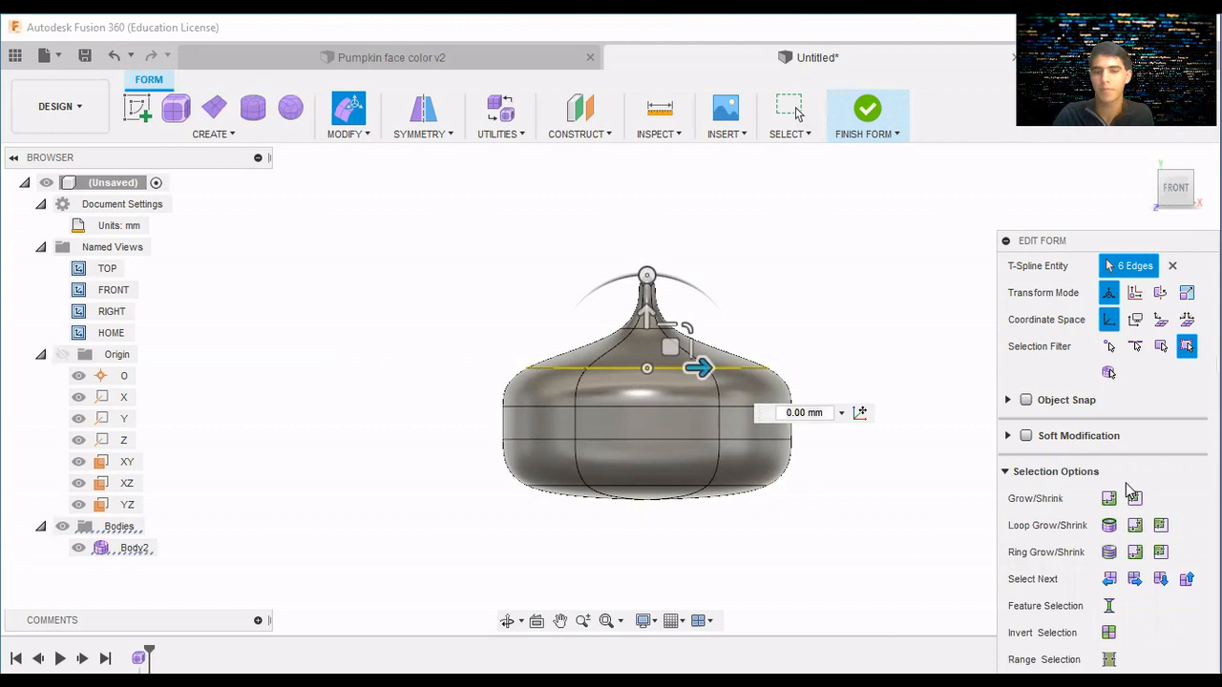
left_click(1135, 553)
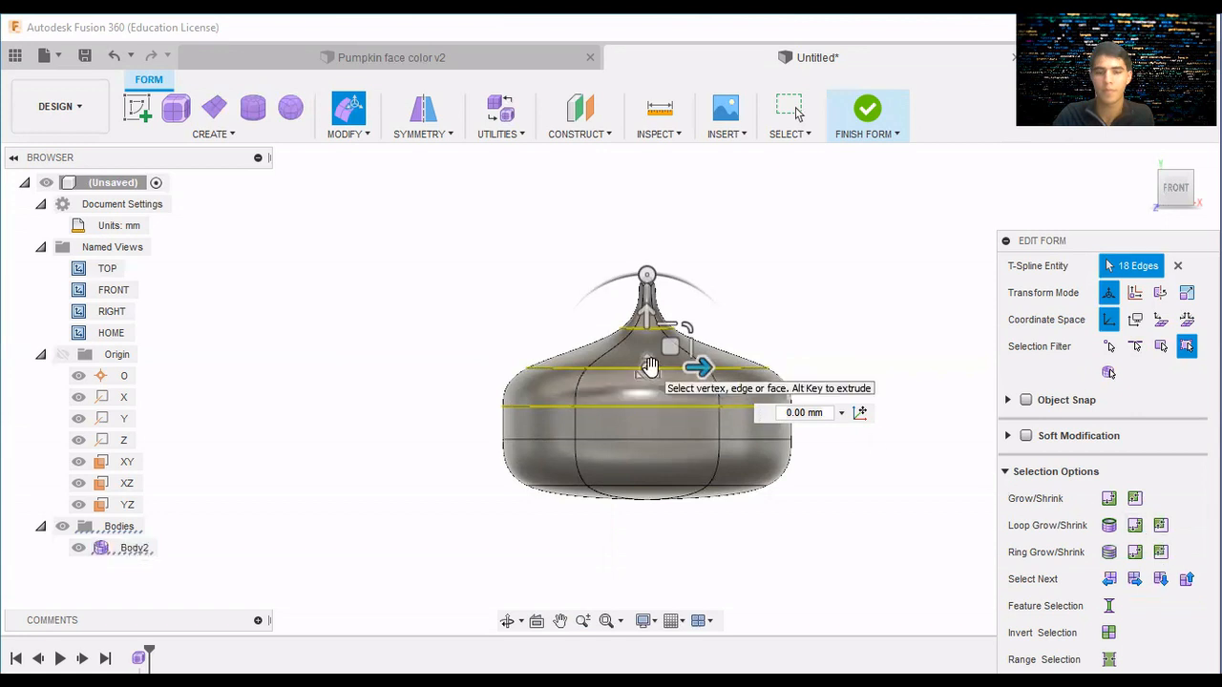
left_click_drag(648, 370, 648, 369)
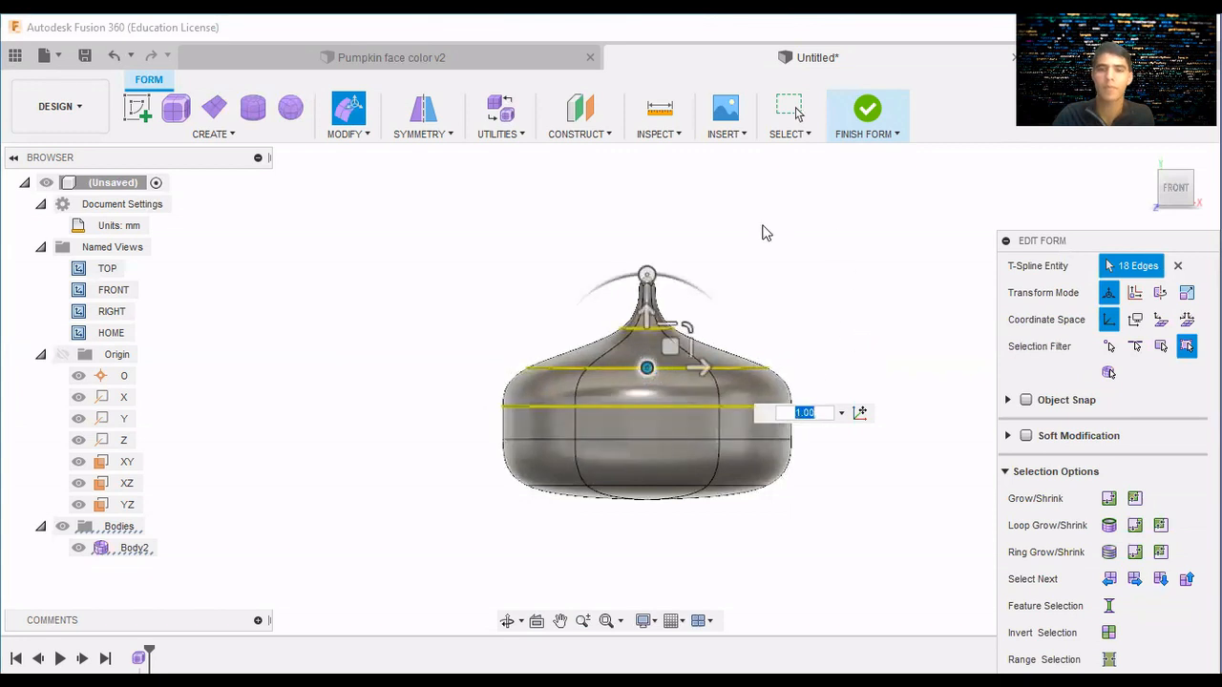
key("Escape")
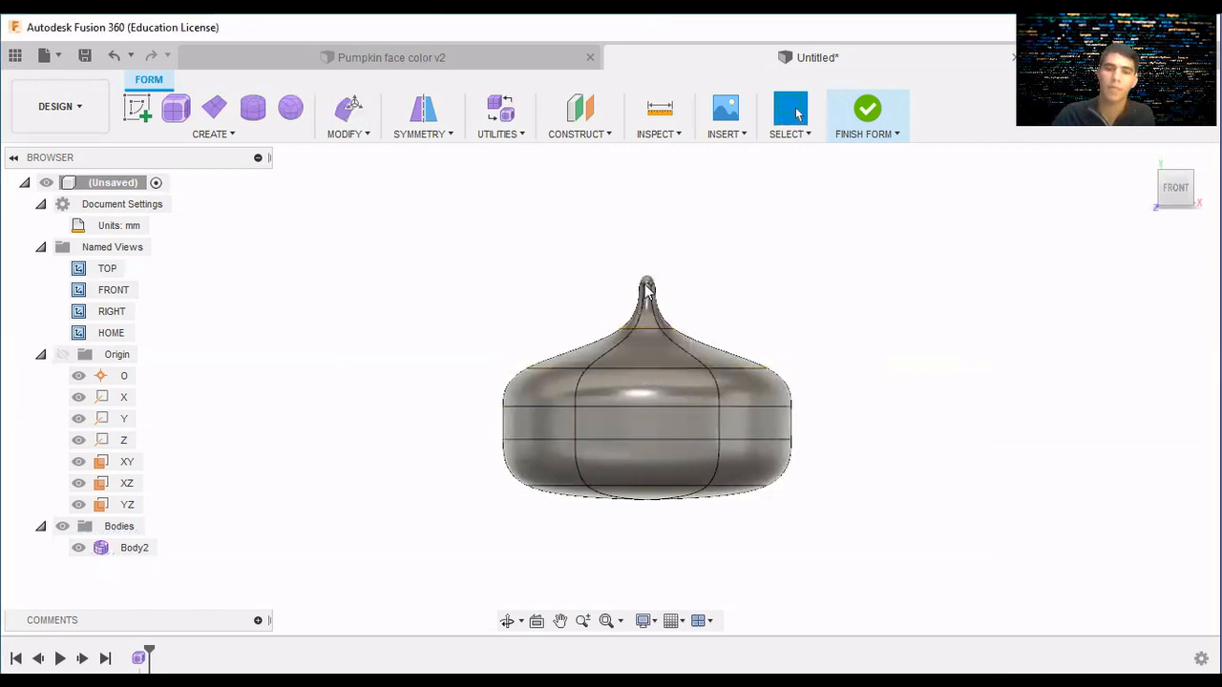
Select the edge loop at the upper shoulder of the pumpkin body and raise it 2 mm with Edit Form.
left_click_drag(507, 351, 823, 385)
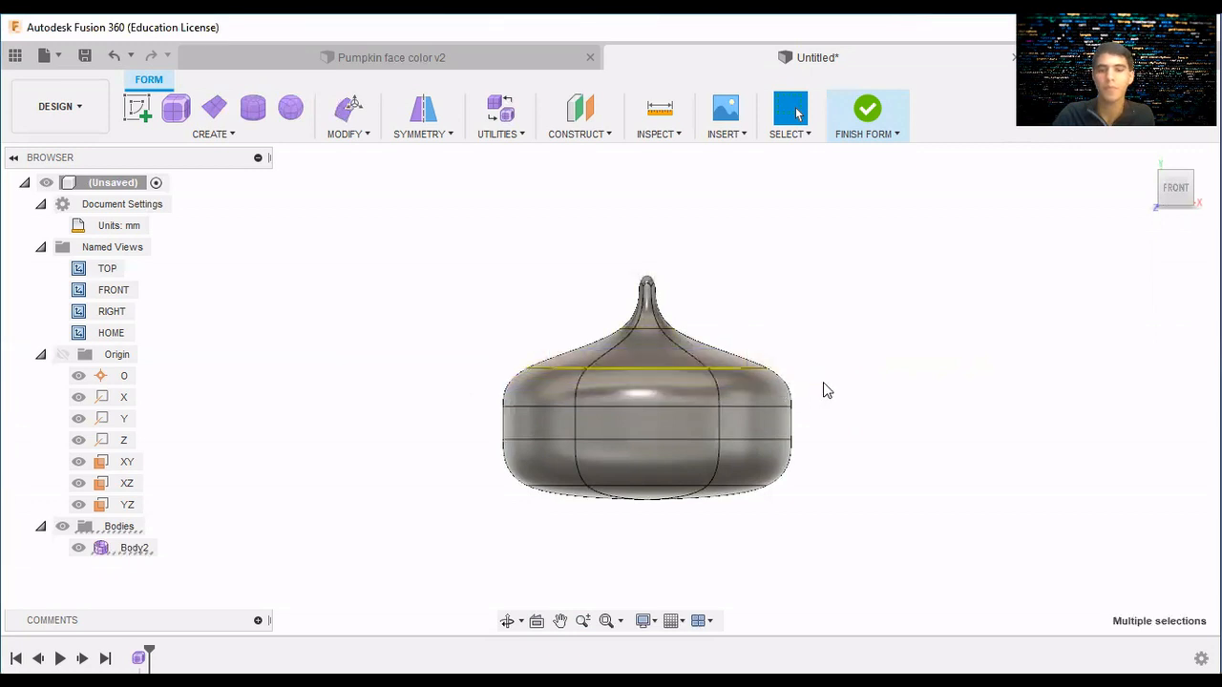
left_click(341, 129)
left_click(353, 28)
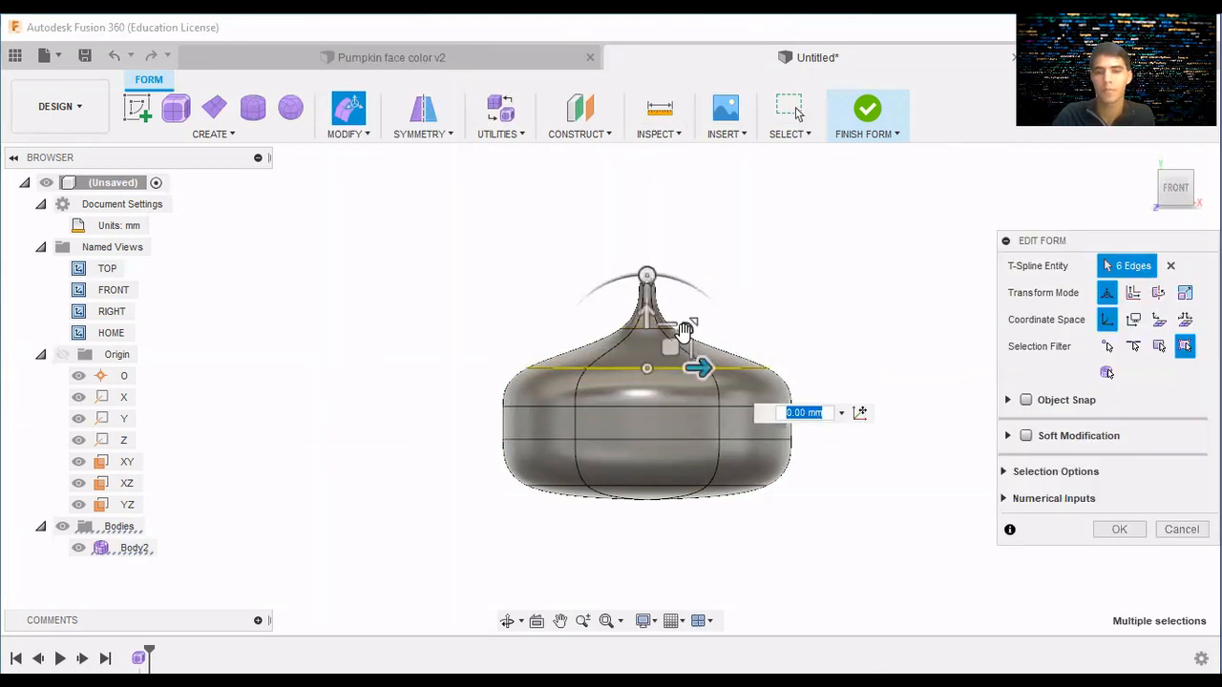
left_click_drag(645, 325, 654, 311)
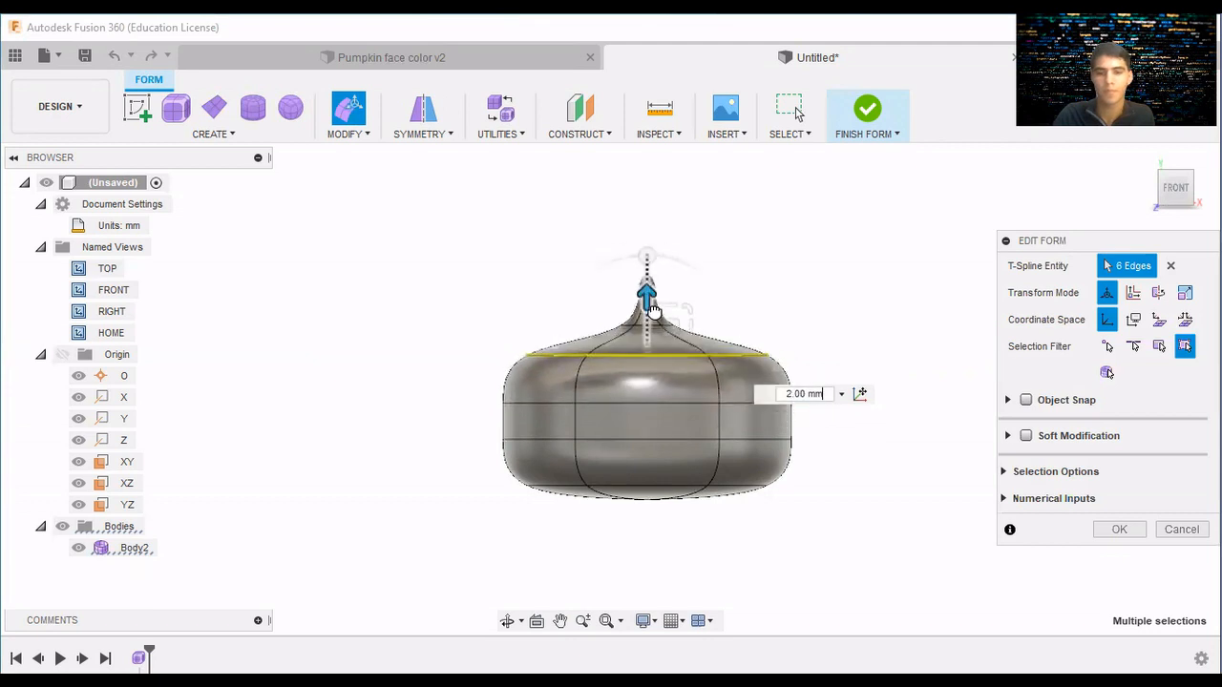
left_click_drag(654, 311, 654, 311)
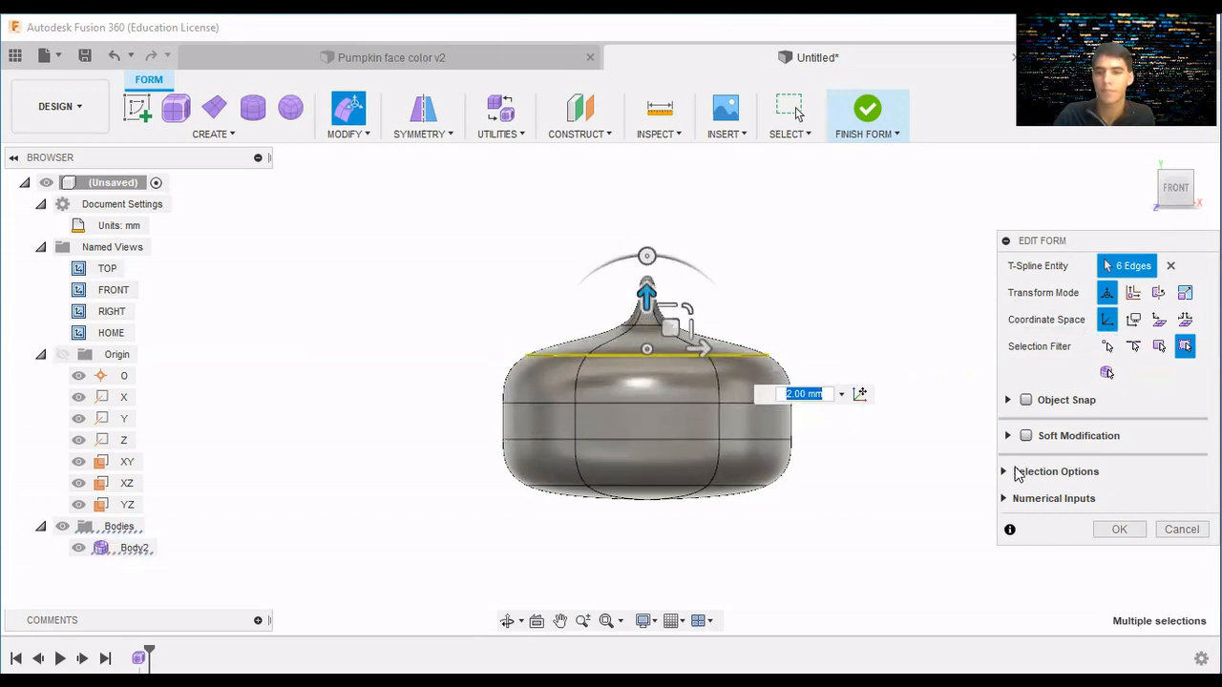
Scale the selected shoulder edge loop uniformly inward with Edit Form, and check the resulting profile from the side.
left_click(1016, 470)
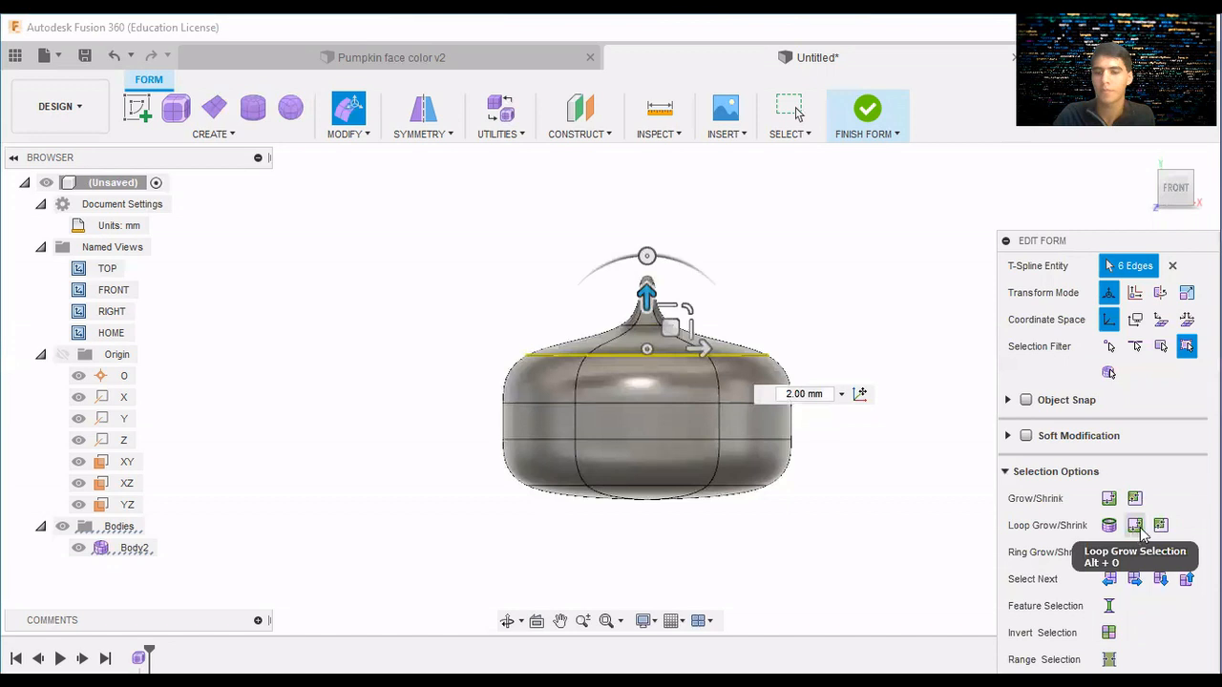
left_click(1134, 525)
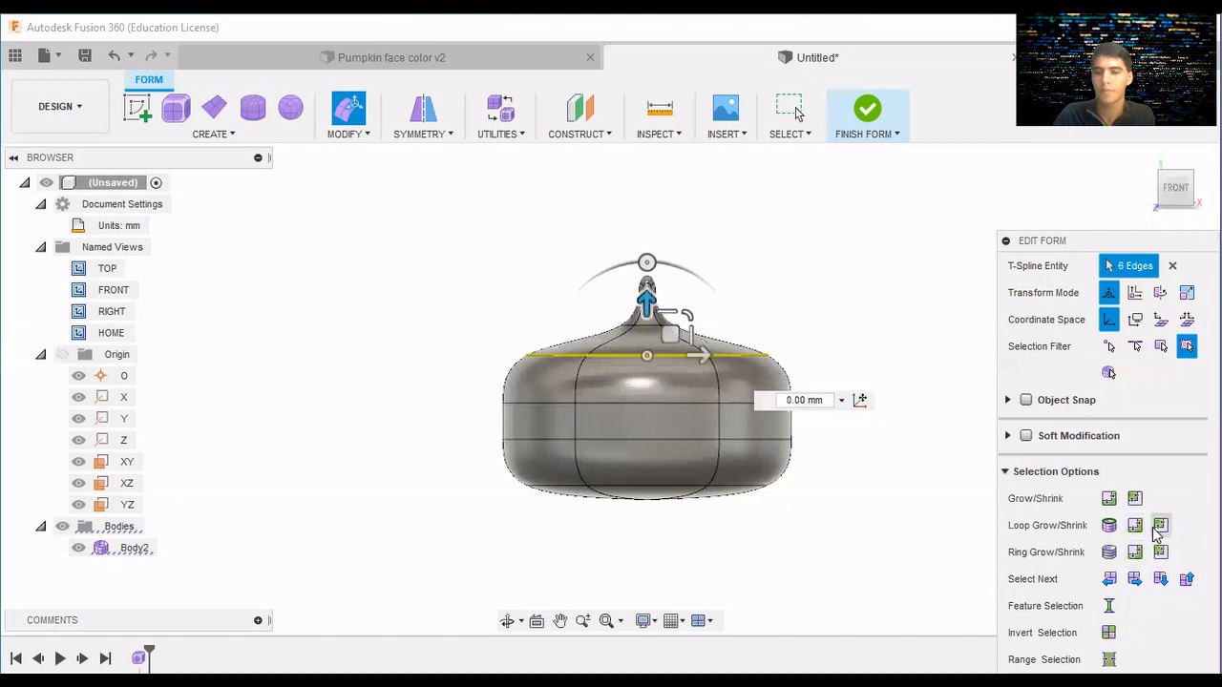
left_click(649, 356)
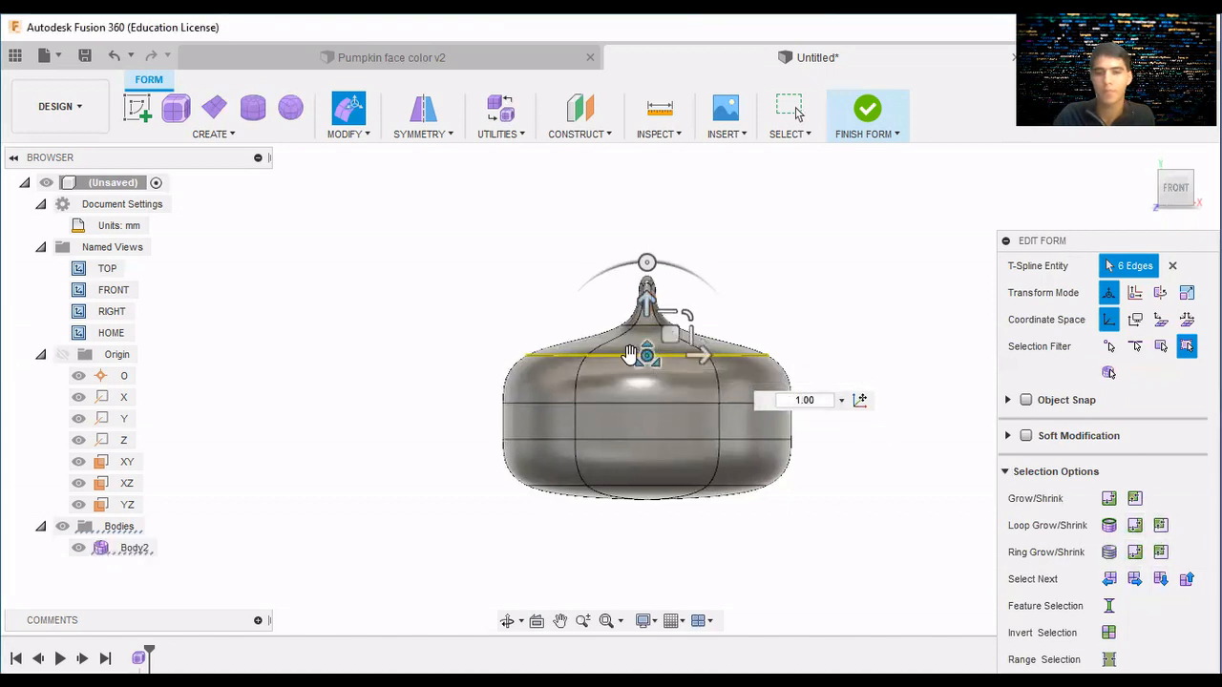
mouse_move(649, 355)
left_mouse_down()
mouse_move(633, 358)
mouse_move(643, 355)
left_mouse_up()
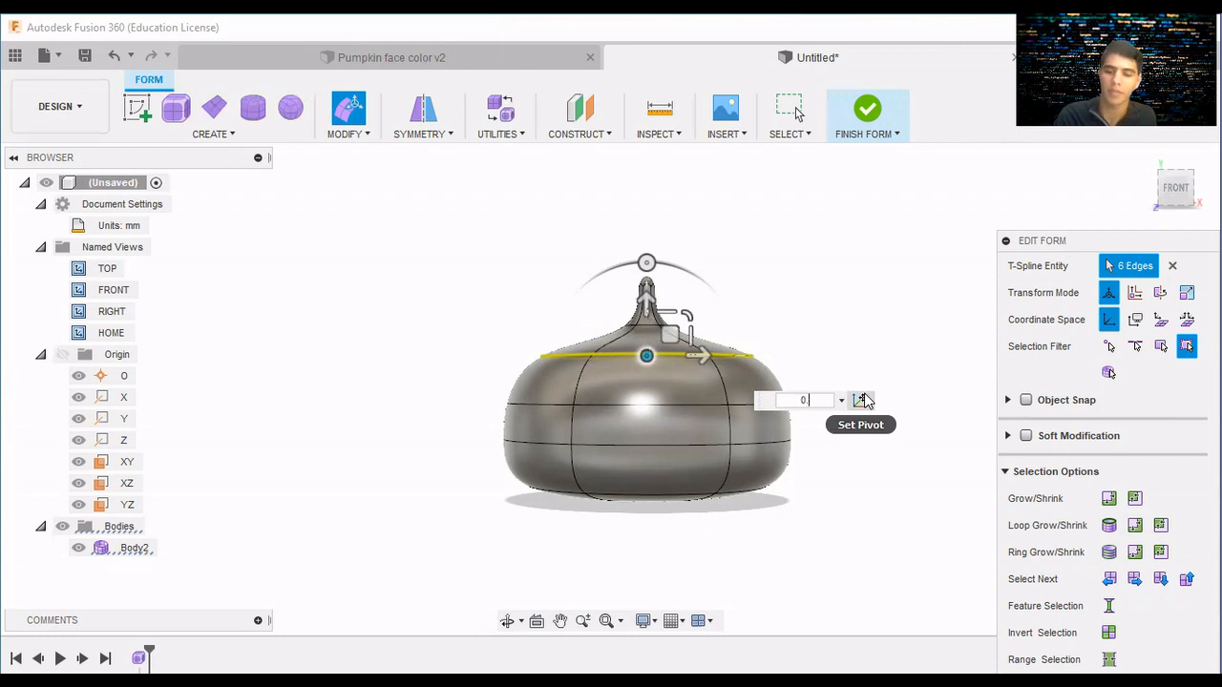
key("Escape")
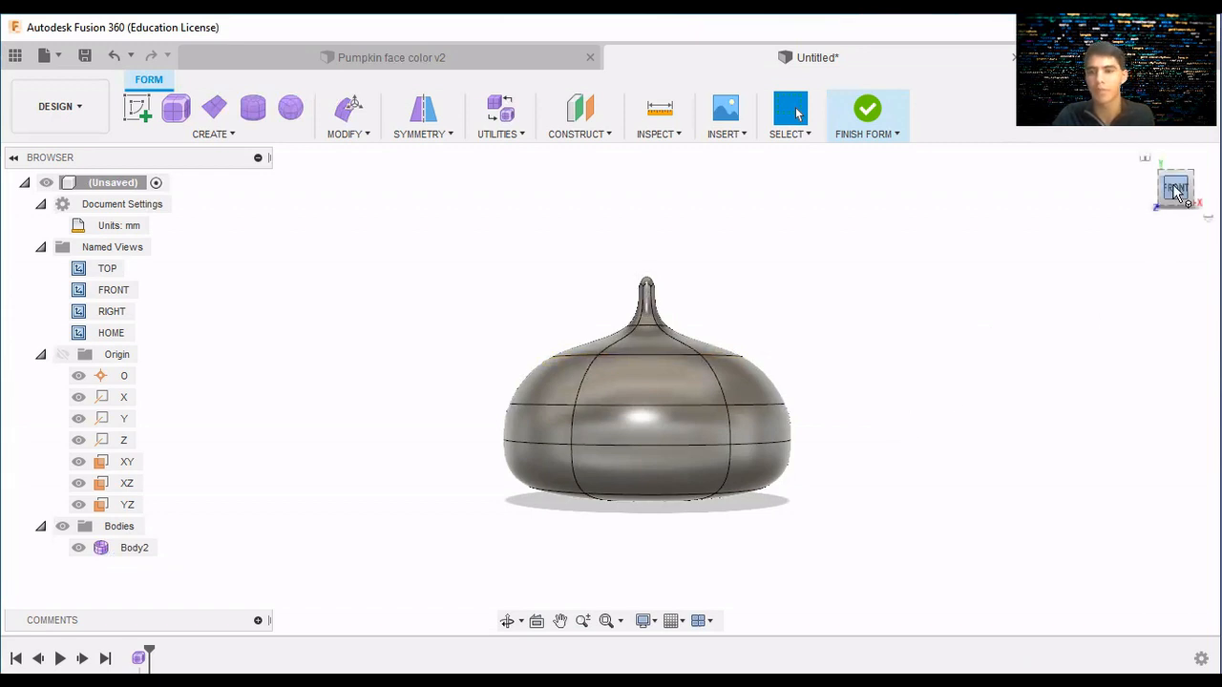
mouse_move(1193, 190)
left_mouse_down()
mouse_move(1093, 195)
mouse_move(1059, 266)
mouse_move(931, 176)
mouse_move(1149, 191)
left_mouse_up()
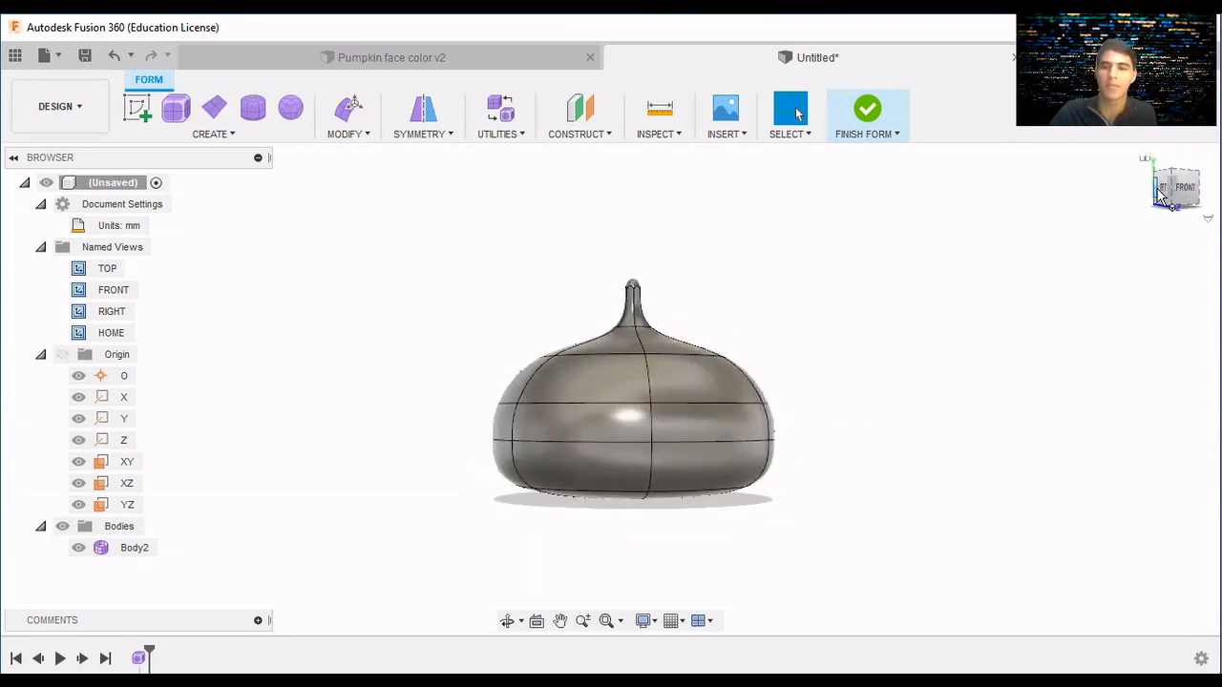
left_click(1172, 191)
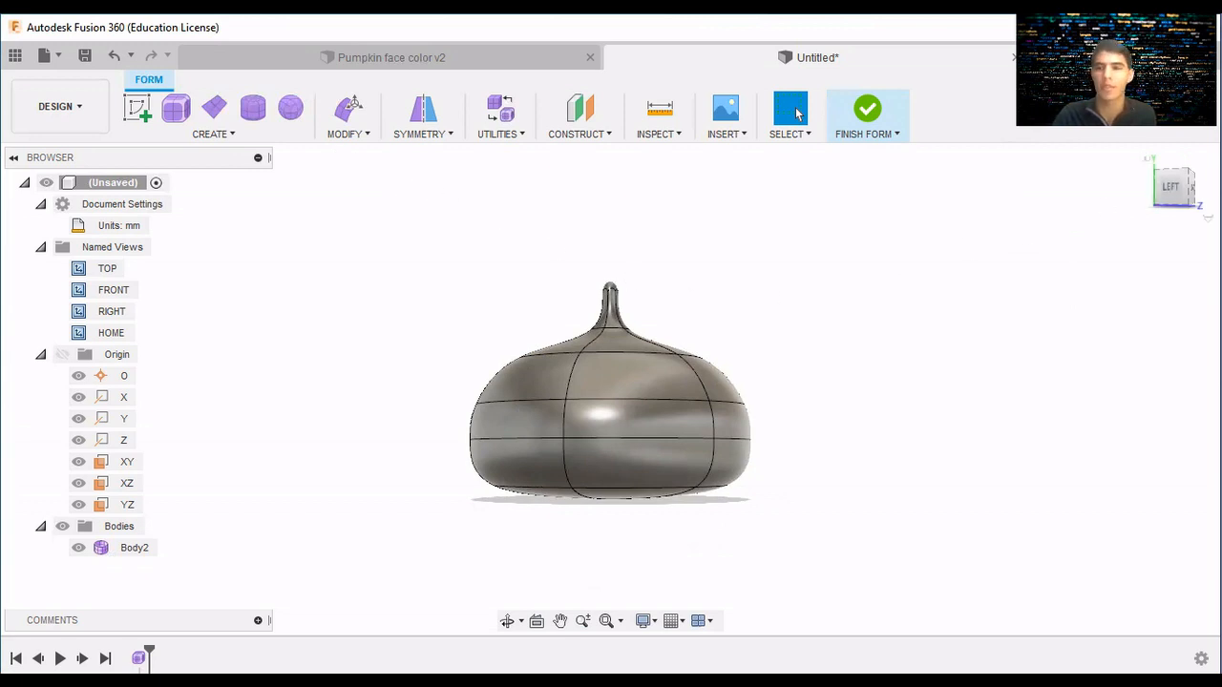
left_click(1146, 164)
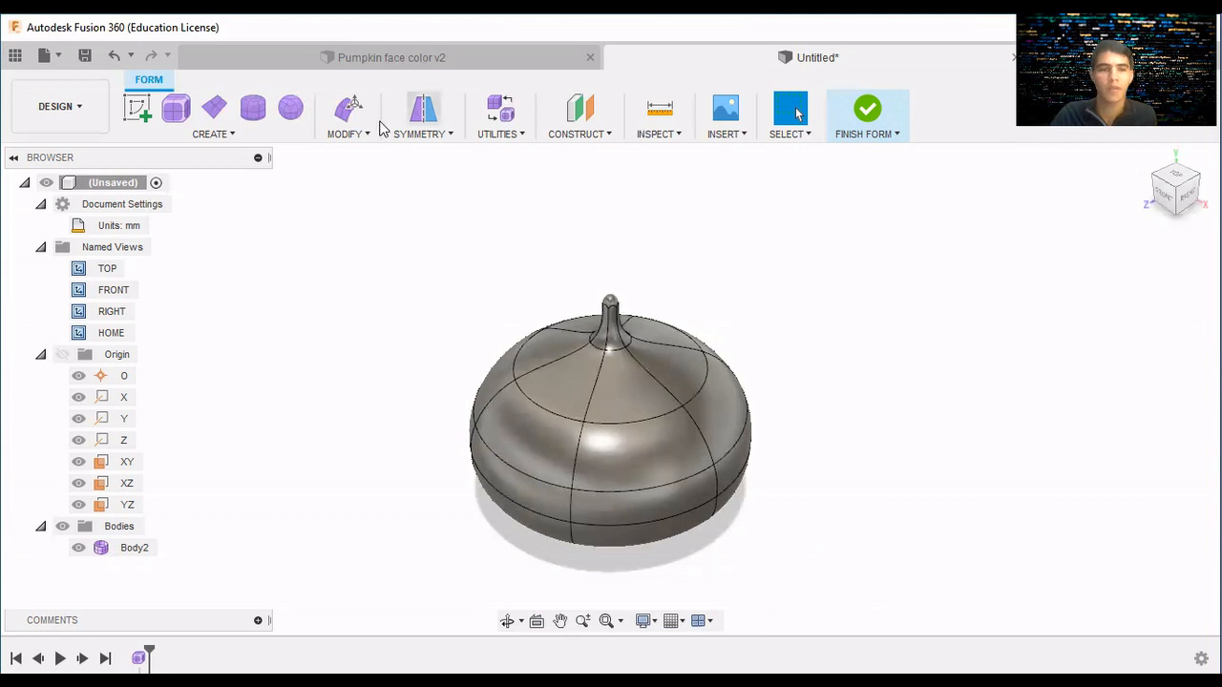
left_click(336, 134)
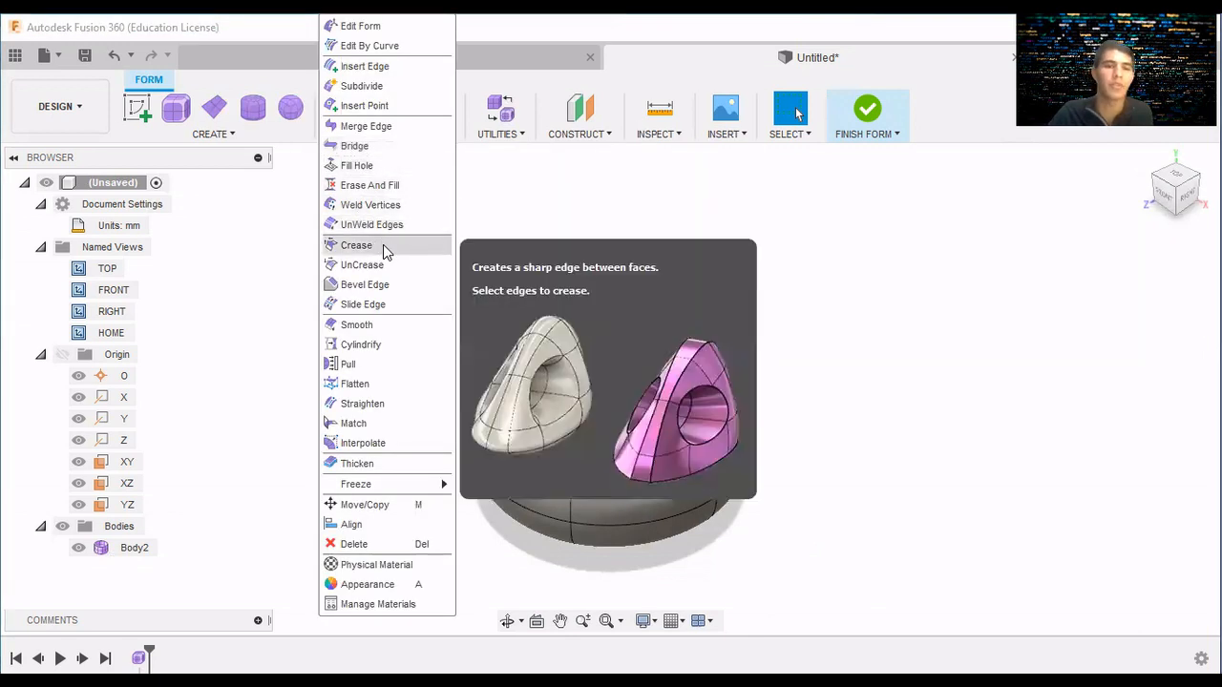
left_click(356, 246)
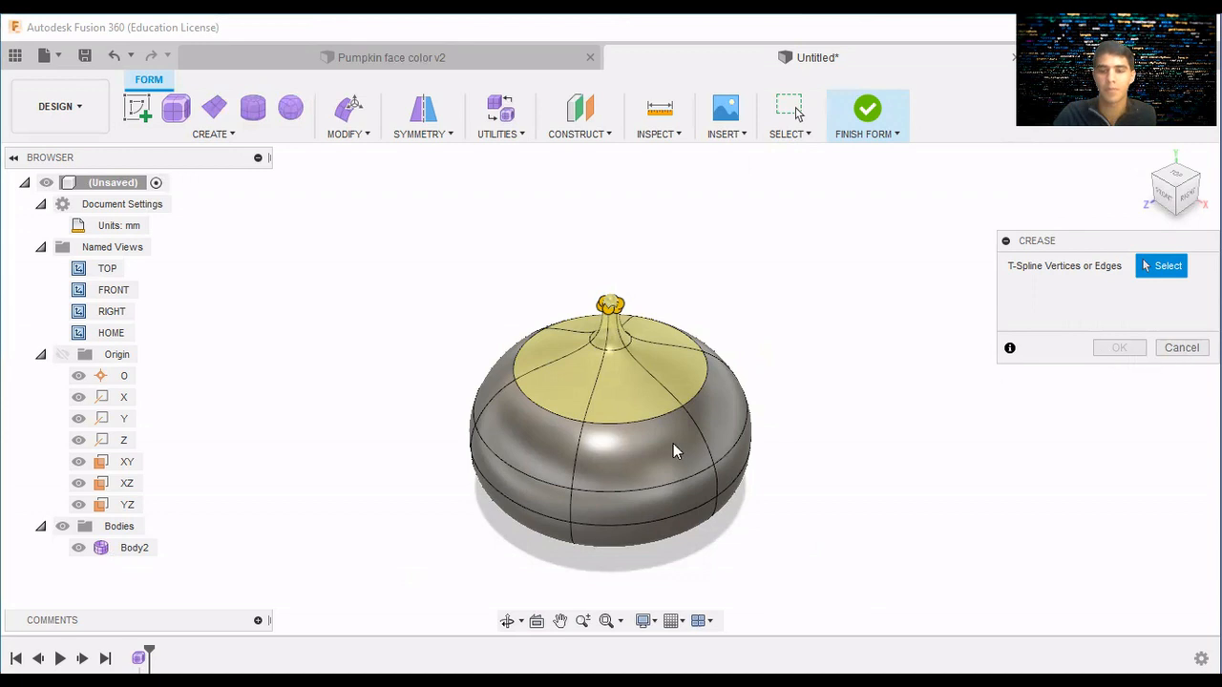
left_click(700, 432)
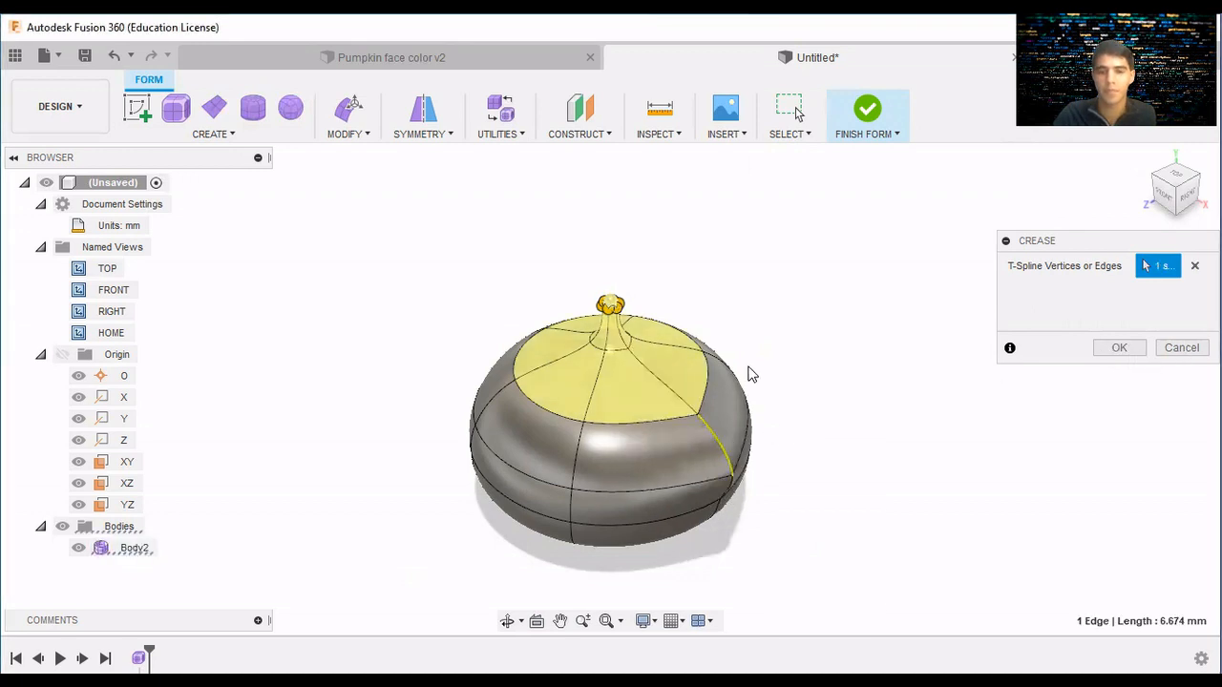
left_click(1181, 348)
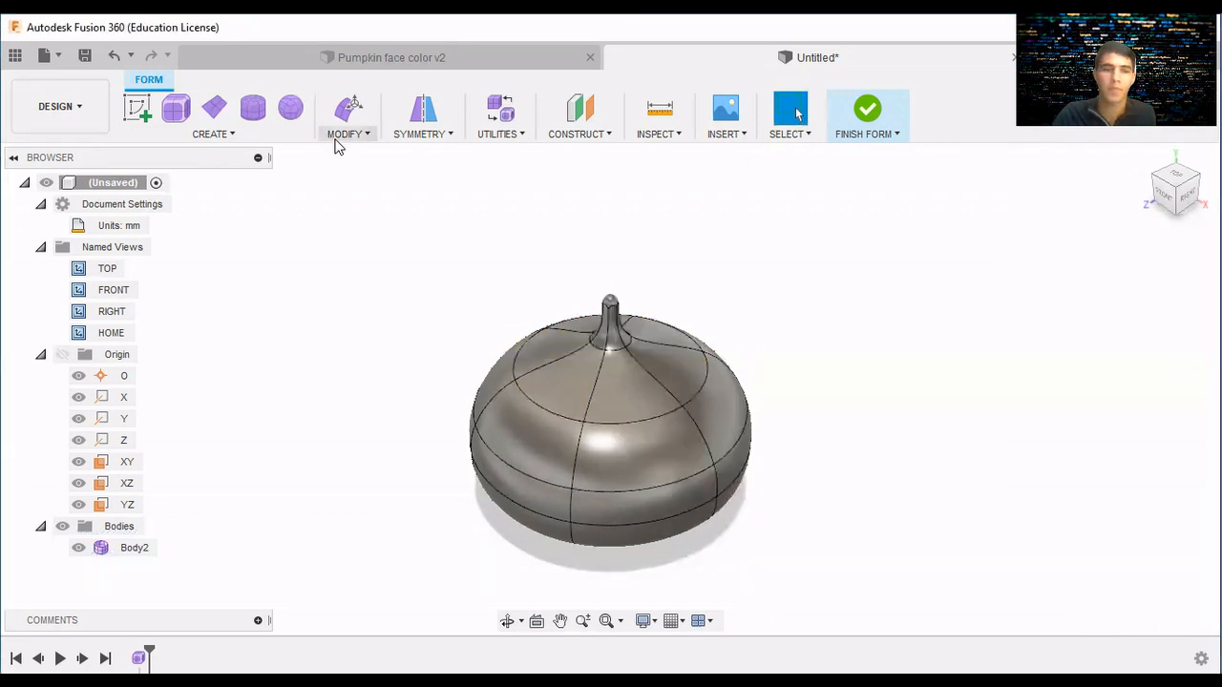
Use Crease on the vertical edge running down the pumpkin's side from the shoulder edge loop to the loop below it.
left_click(348, 134)
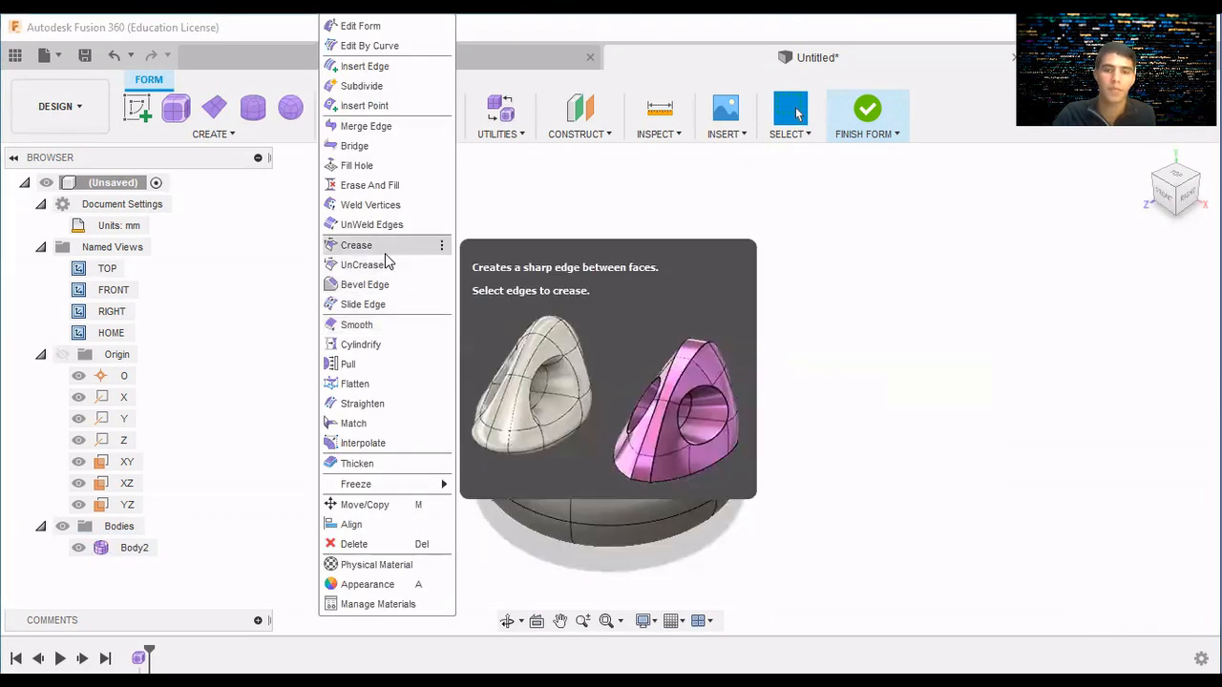
left_click(385, 250)
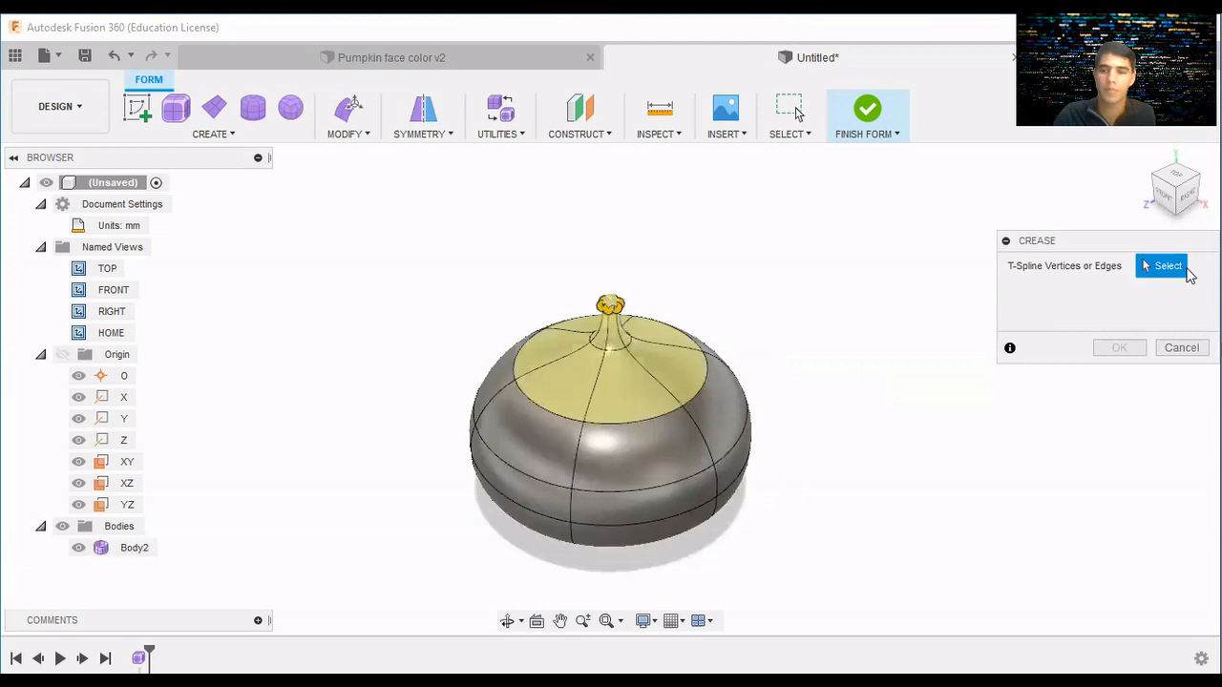
left_click(694, 422)
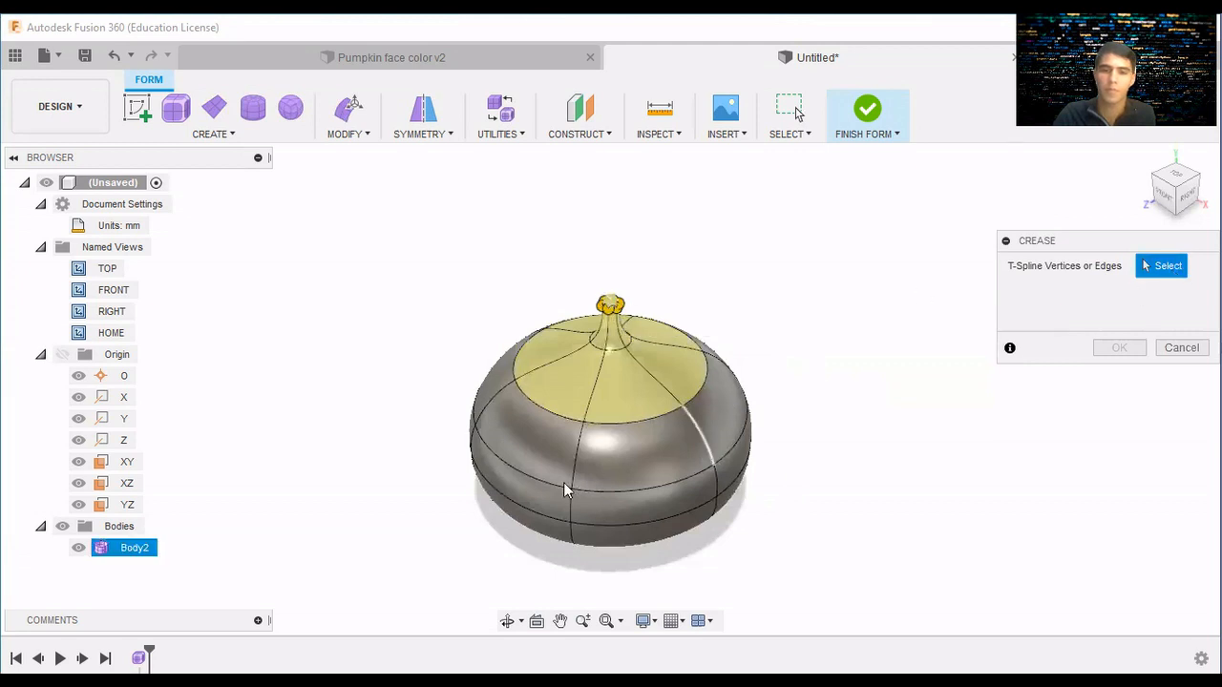
Select the six vertical edges around the upper side band of the pumpkin body for the crease.
left_click(572, 477)
left_click(486, 407)
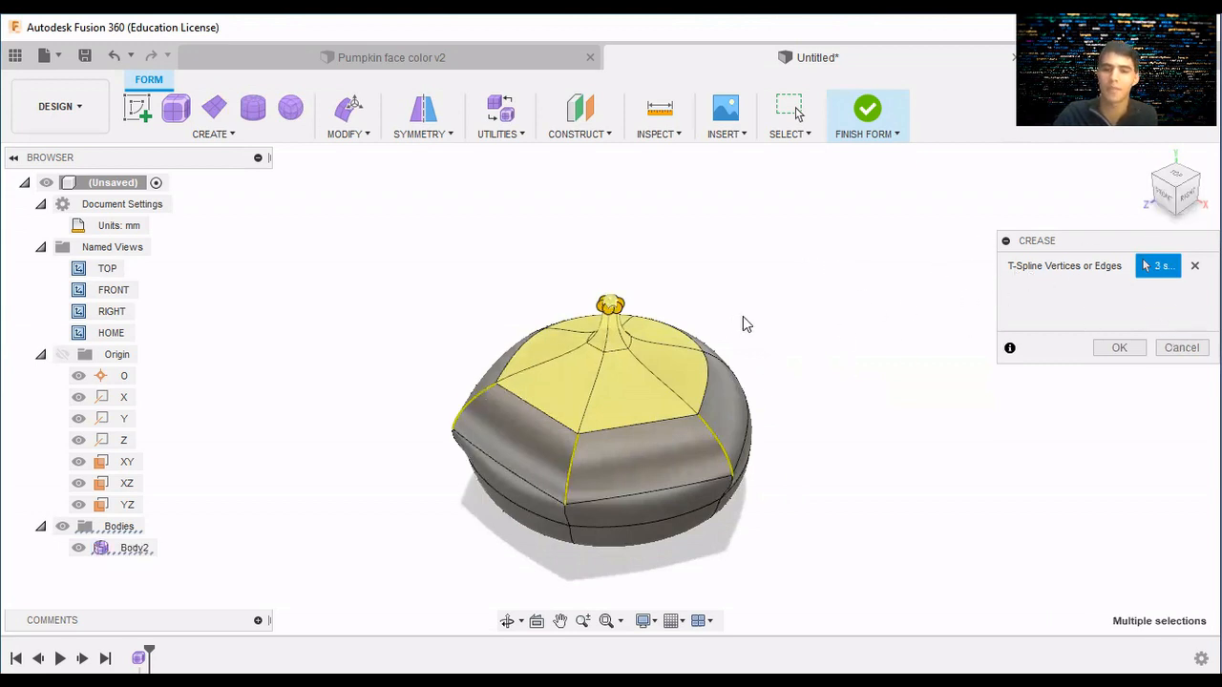
left_click_drag(1177, 196, 1181, 156)
left_click(669, 435)
left_click(698, 434)
left_click(725, 438)
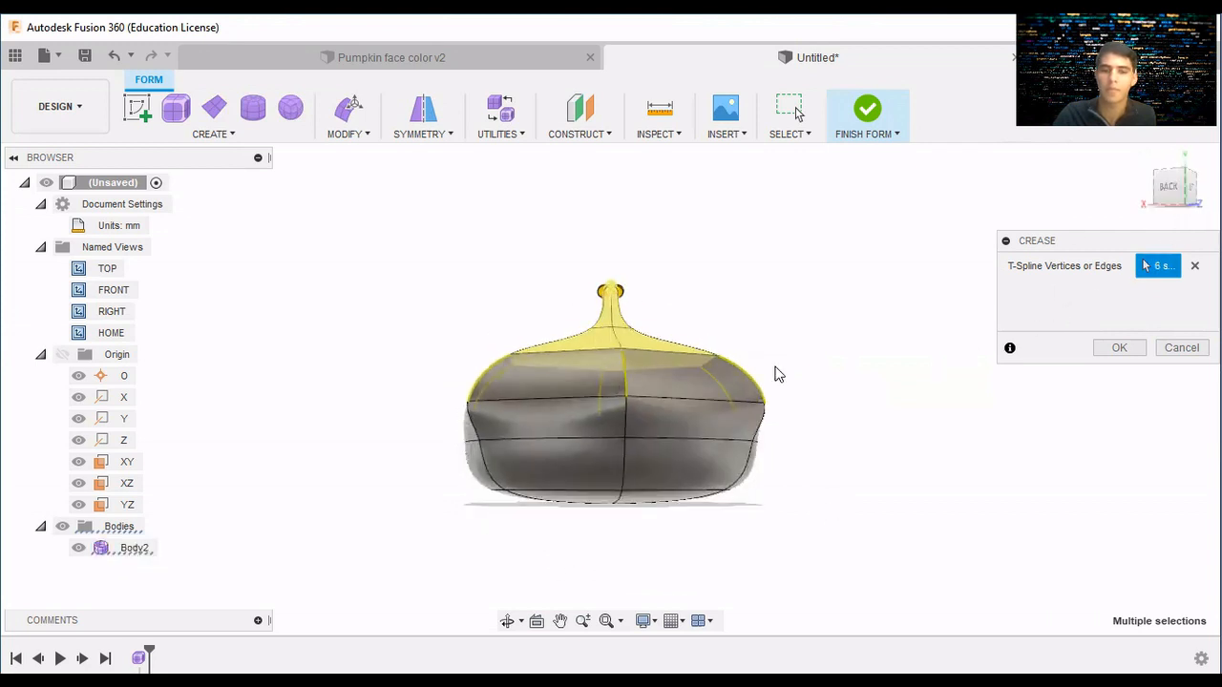
Add the six vertical edges of the next band down, around the pumpkin's widest part, to the crease selection.
left_click(624, 421)
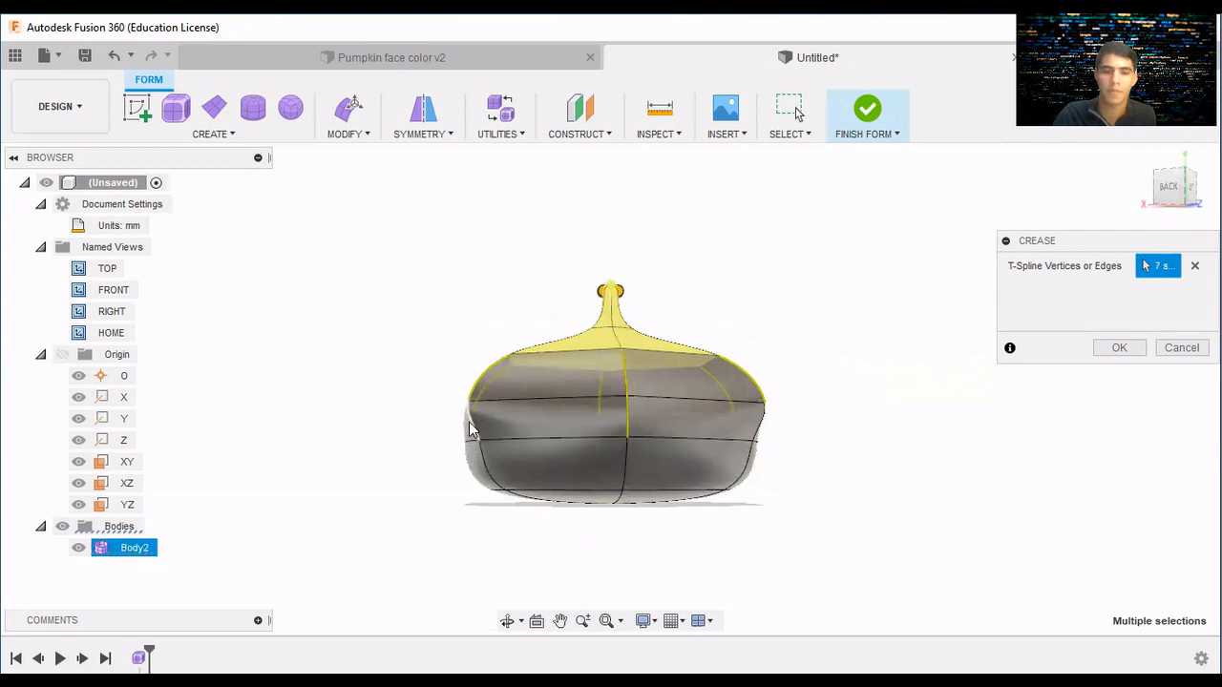
left_click(462, 422)
left_click(757, 417)
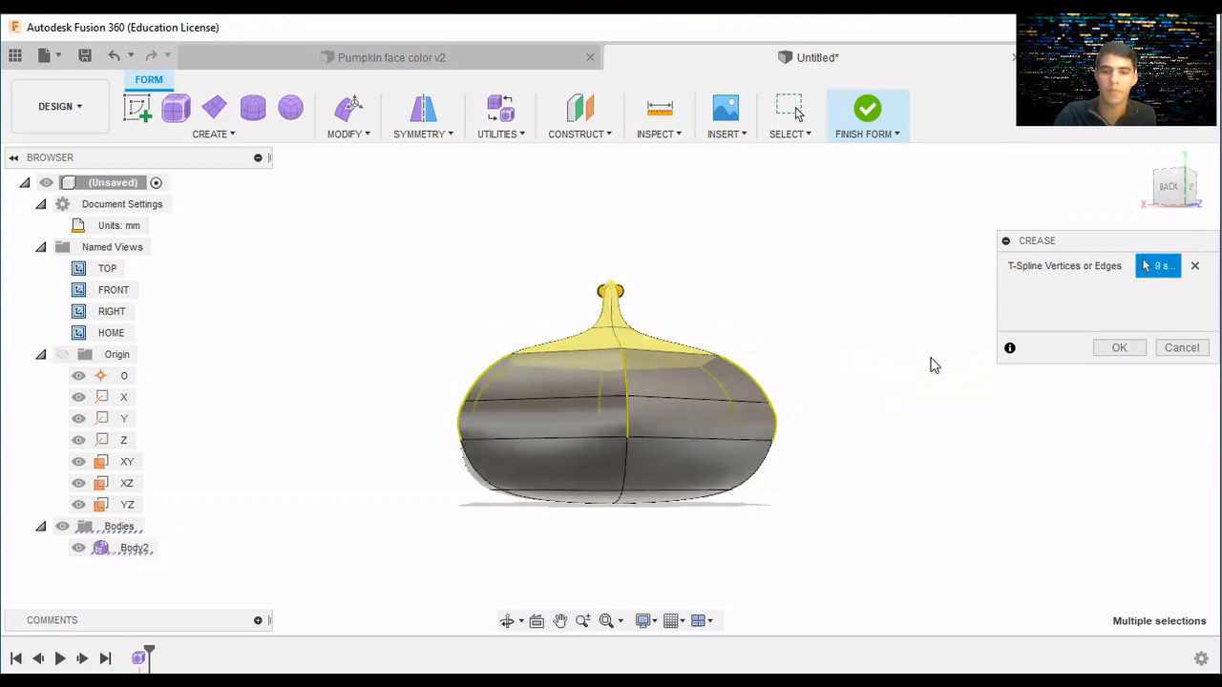
left_click_drag(1173, 184, 1136, 225)
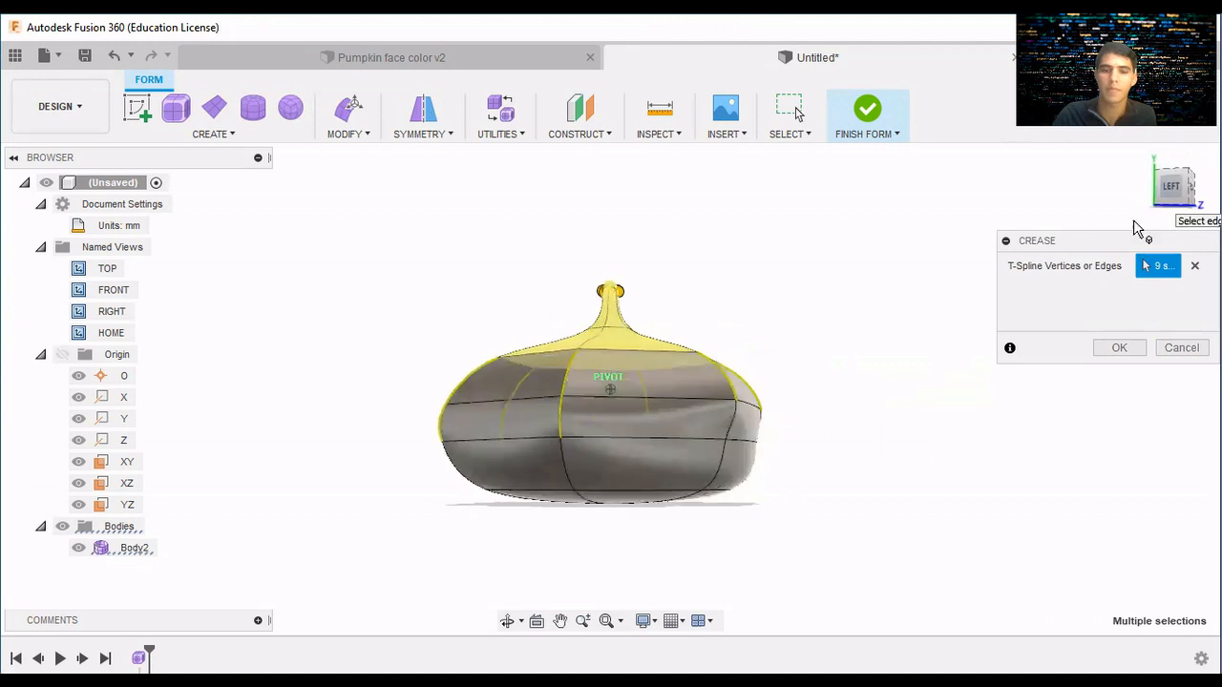
left_click(730, 422)
left_click(1182, 187)
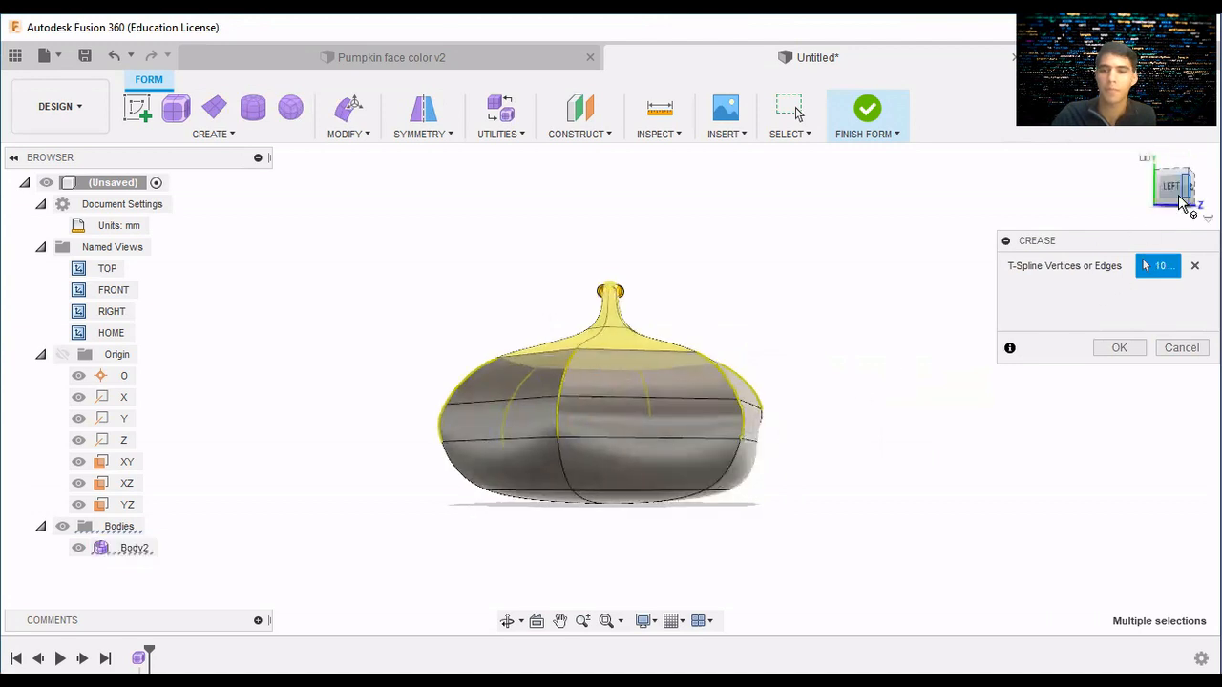
left_click(751, 426)
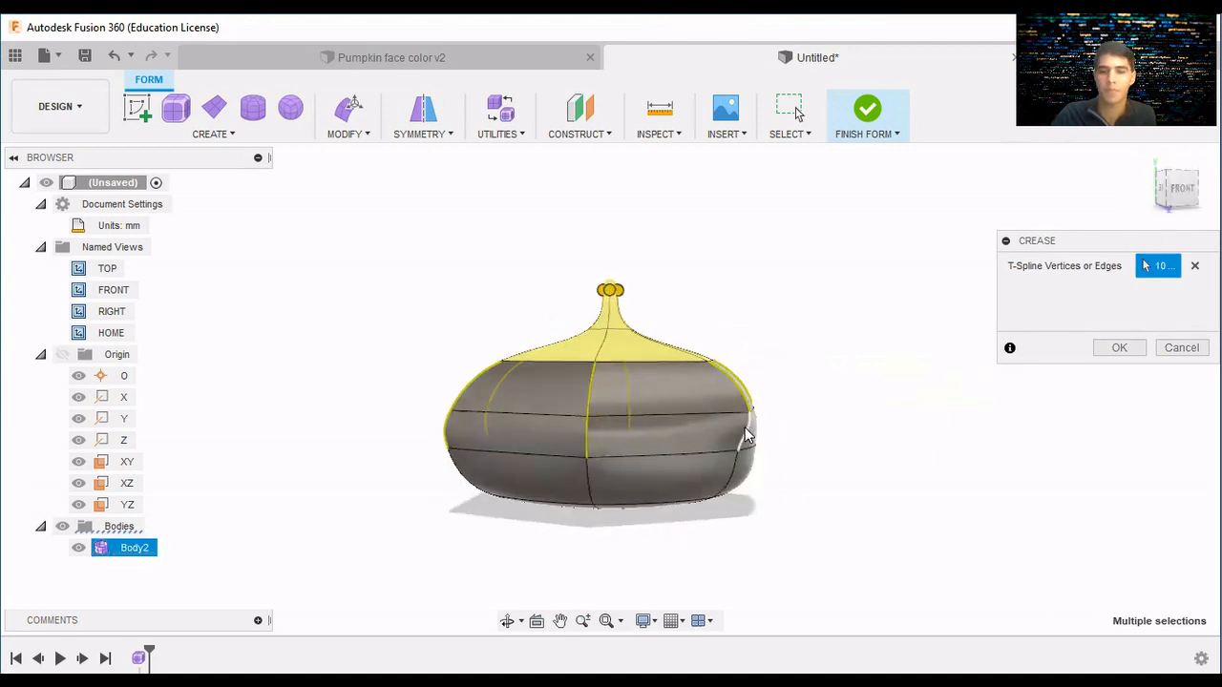
mouse_move(1181, 185)
left_mouse_down()
mouse_move(1159, 202)
mouse_move(1130, 194)
mouse_move(1163, 191)
mouse_move(1154, 134)
mouse_move(1176, 193)
mouse_move(1161, 196)
mouse_move(1187, 222)
left_mouse_up()
left_click(755, 416)
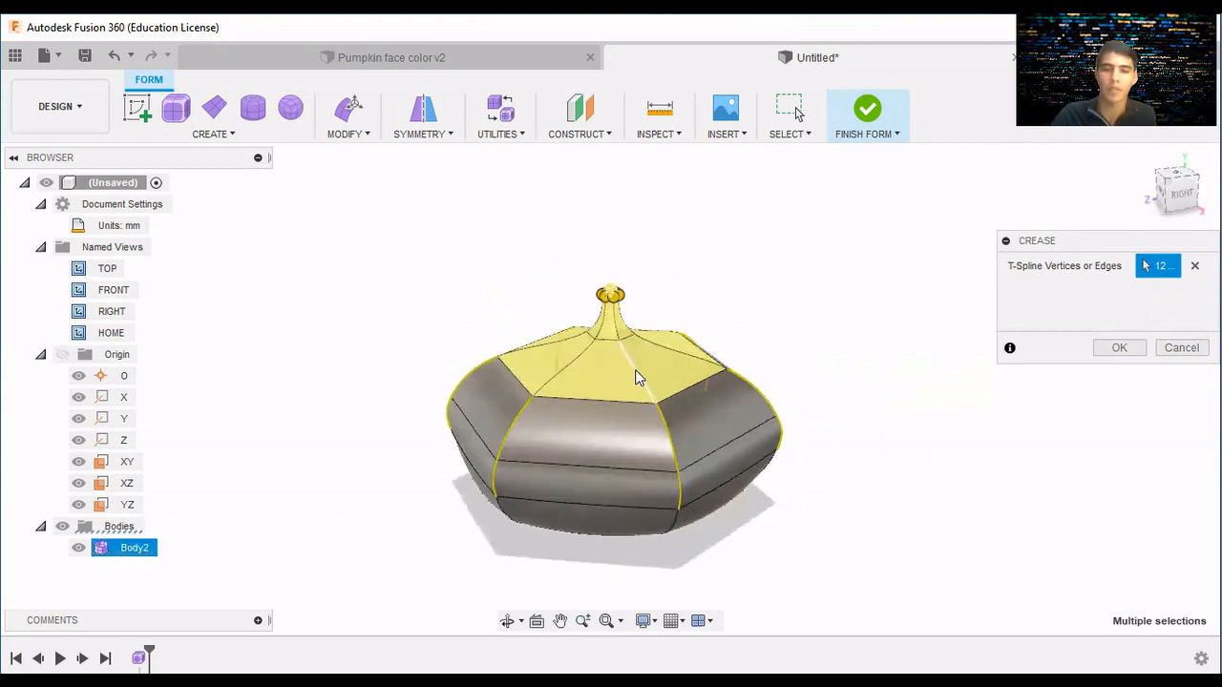
Add five radial edges running from the stem base across the pumpkin's top to the crease selection.
left_click(584, 377)
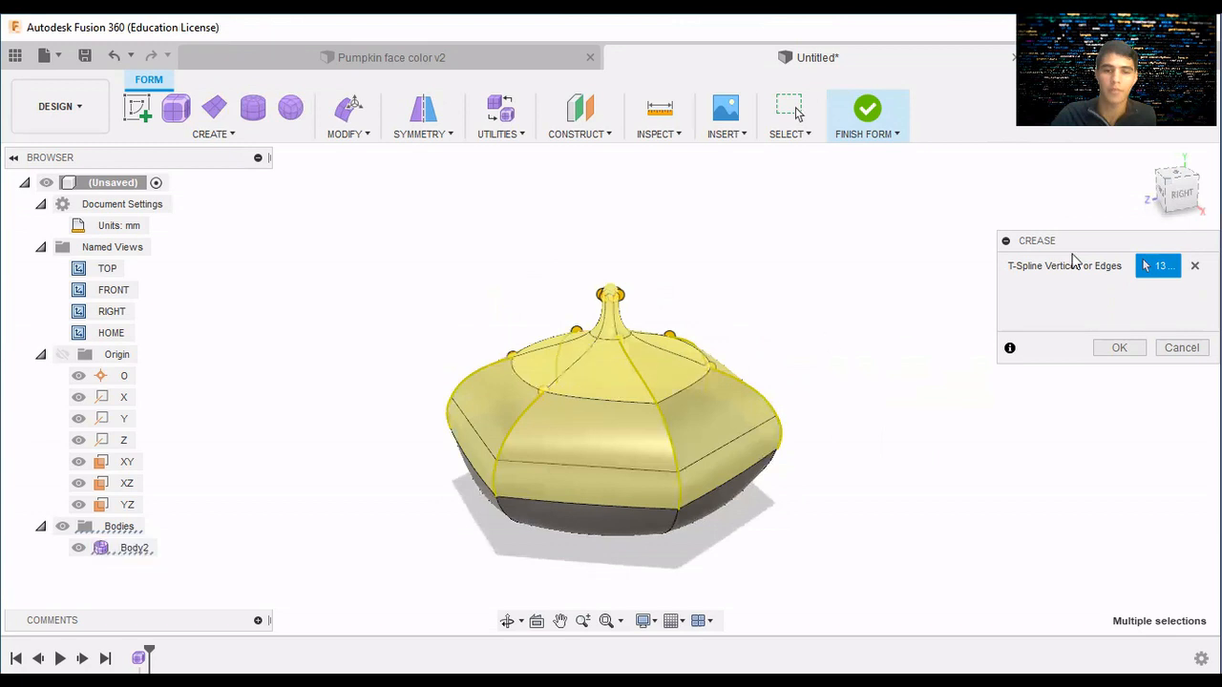
left_click(1194, 212)
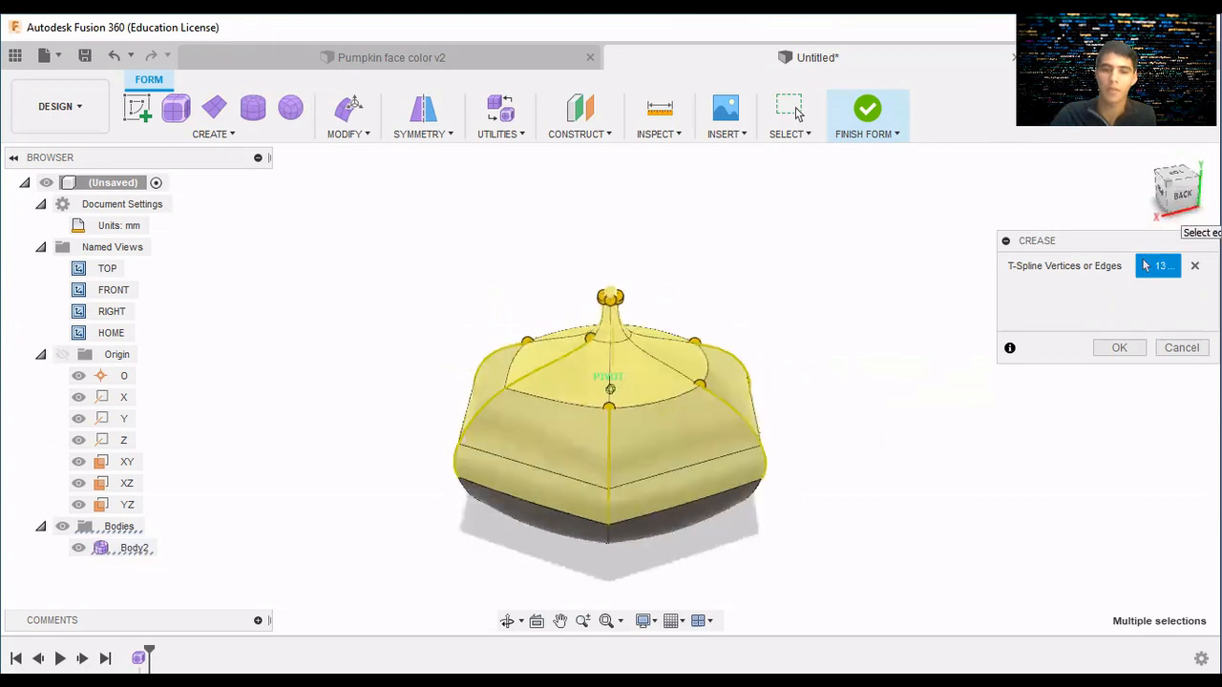
middle_click_drag(610, 388, 665, 361, "shift")
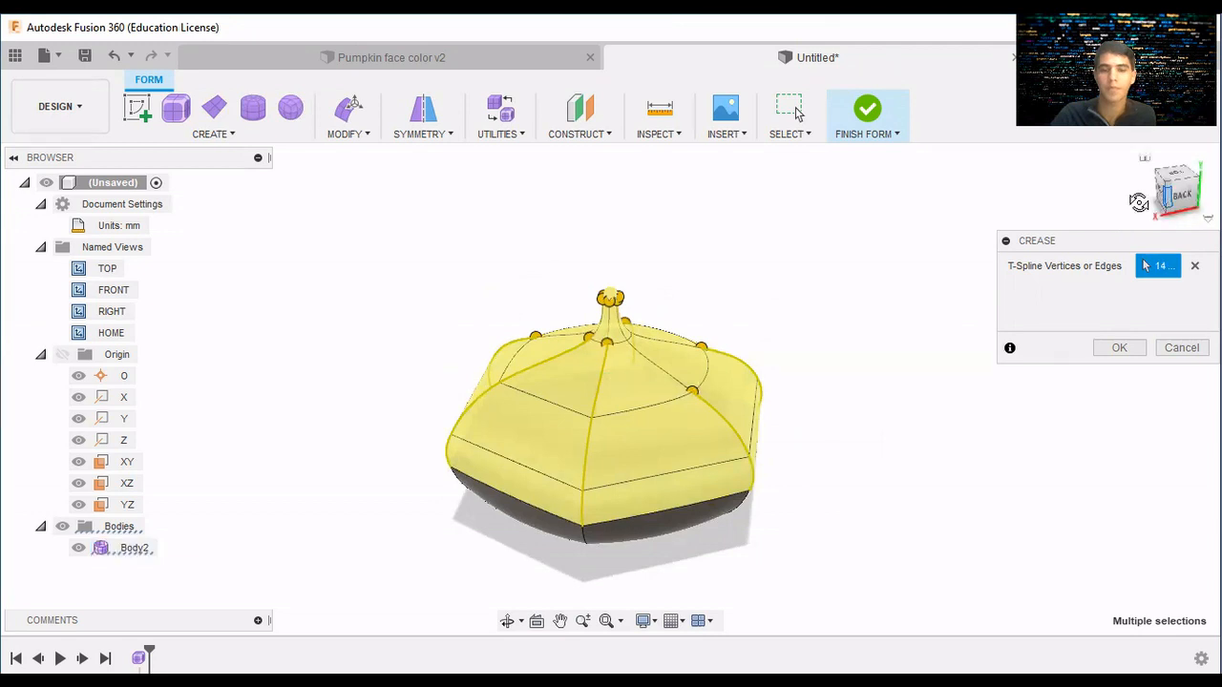
left_click_drag(1194, 194, 1121, 203)
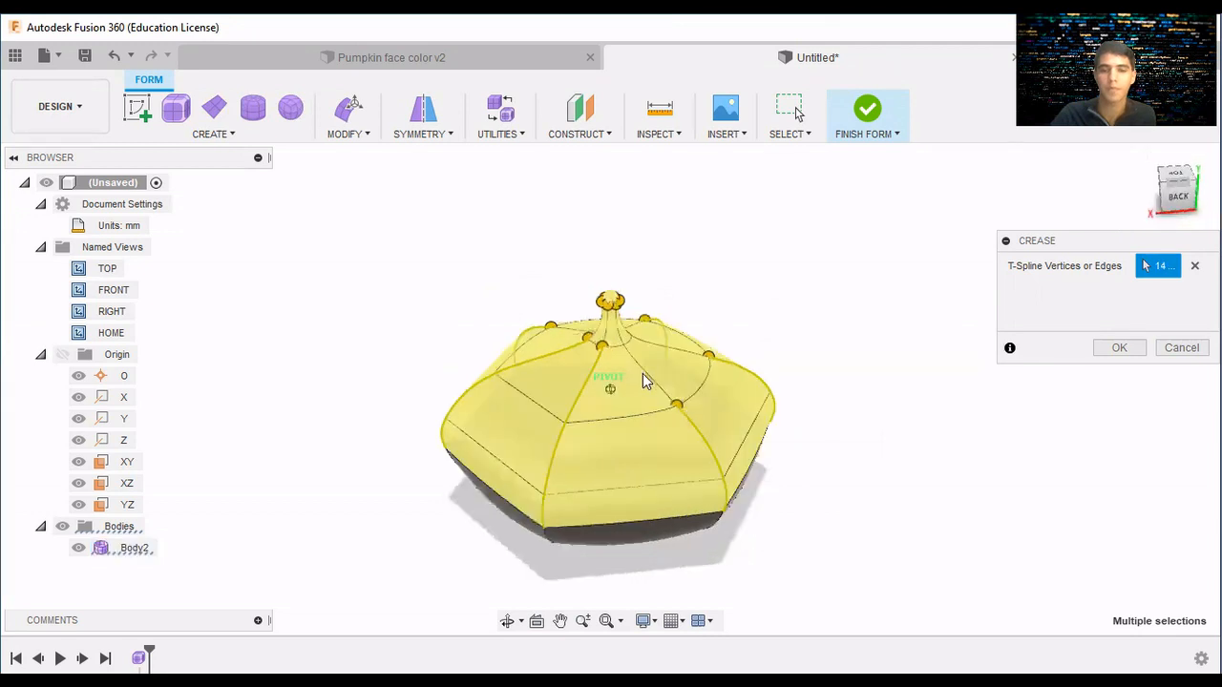
left_click(643, 373)
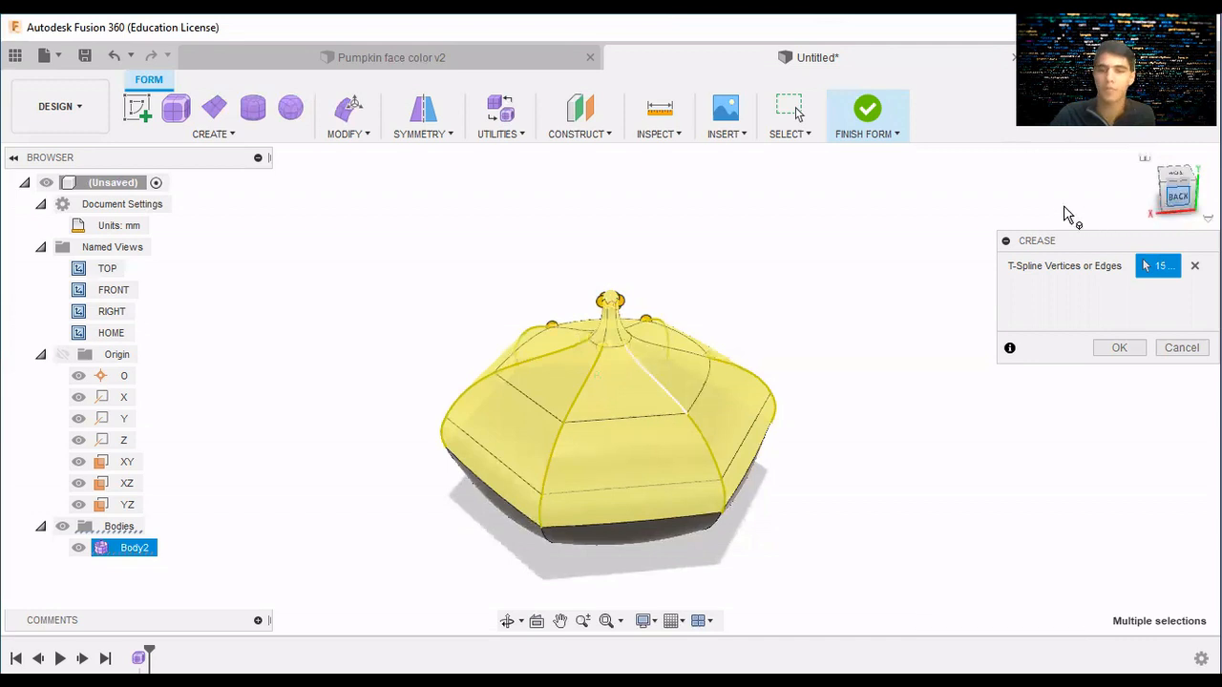
middle_click_drag(1064, 205, 1012, 195, "shift")
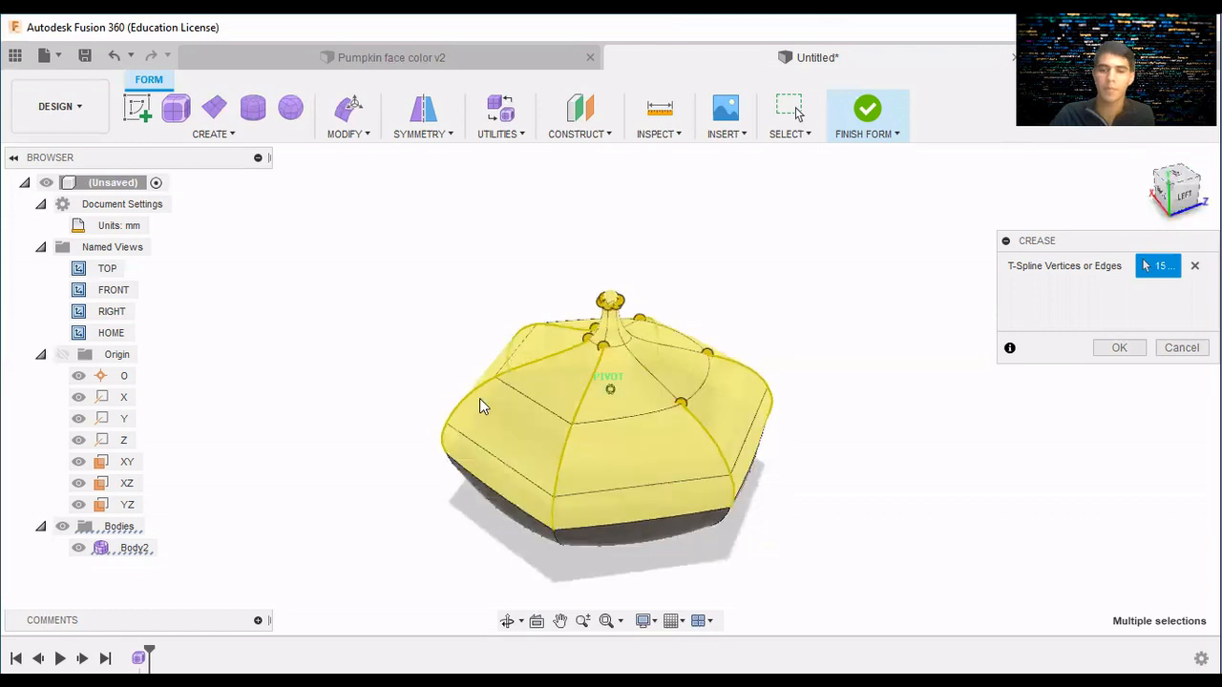
middle_click_drag(479, 398, 663, 354, "shift")
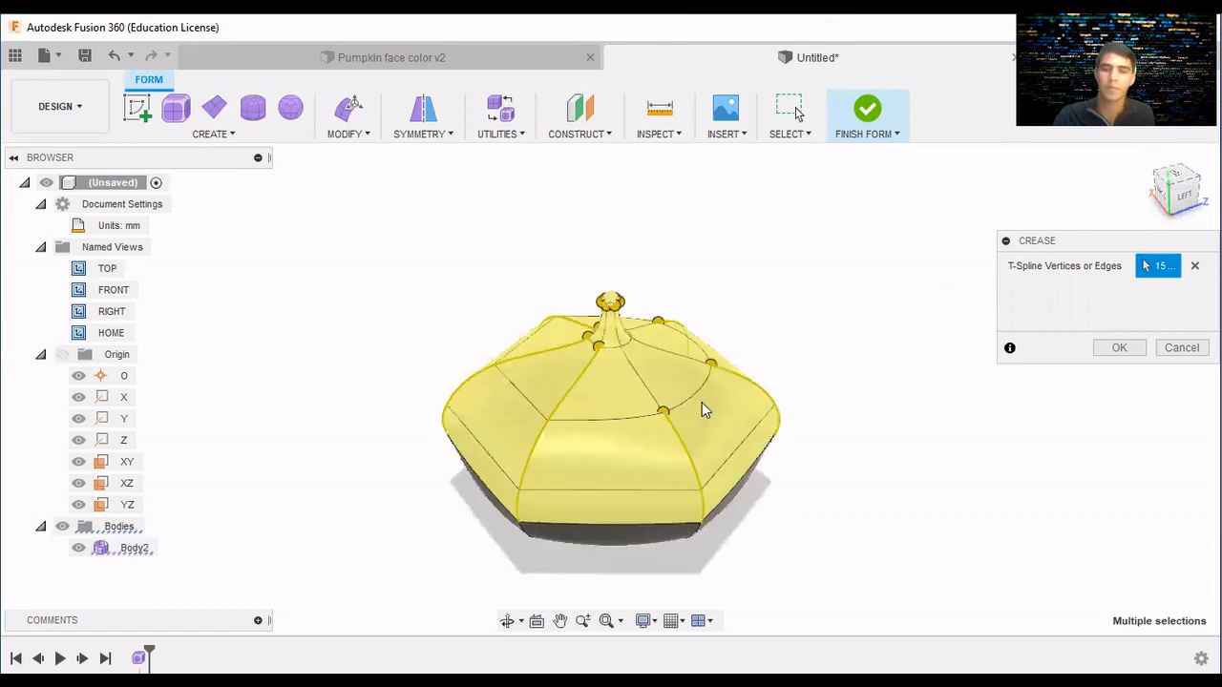
left_click(642, 384)
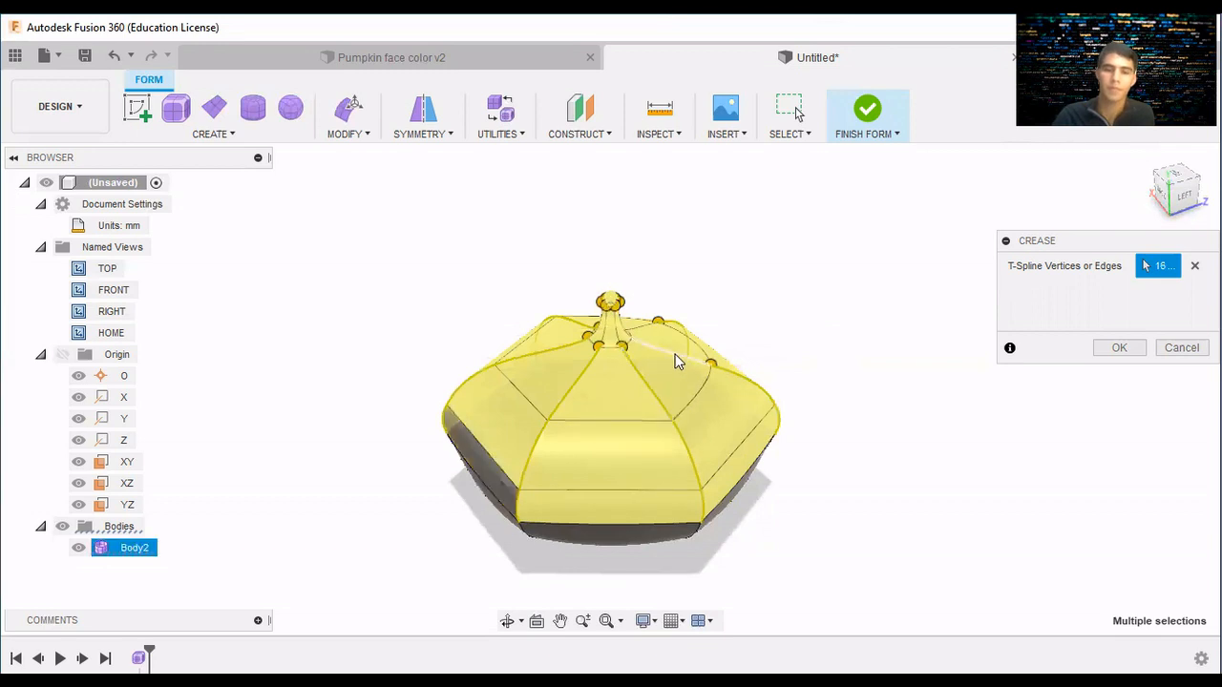
left_click(674, 363)
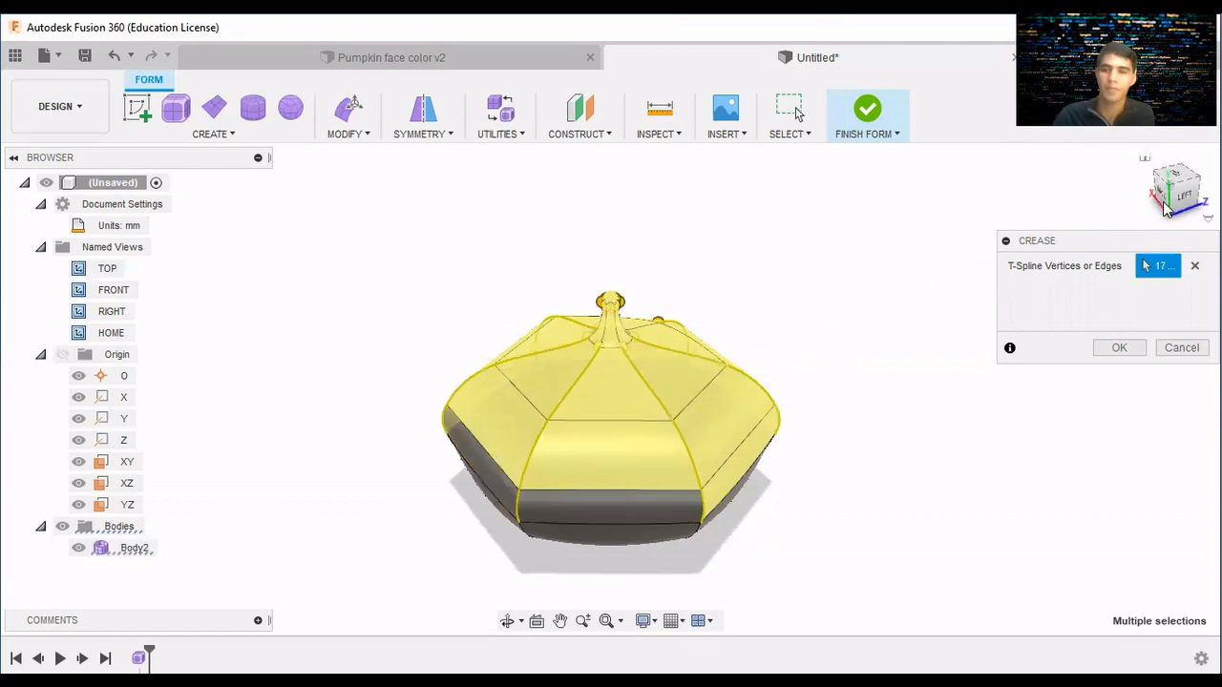
mouse_move(1172, 197)
left_mouse_down()
mouse_move(1148, 195)
mouse_move(1146, 215)
mouse_move(1145, 173)
mouse_move(1154, 197)
mouse_move(1174, 189)
mouse_move(1170, 175)
mouse_move(1178, 194)
left_mouse_up()
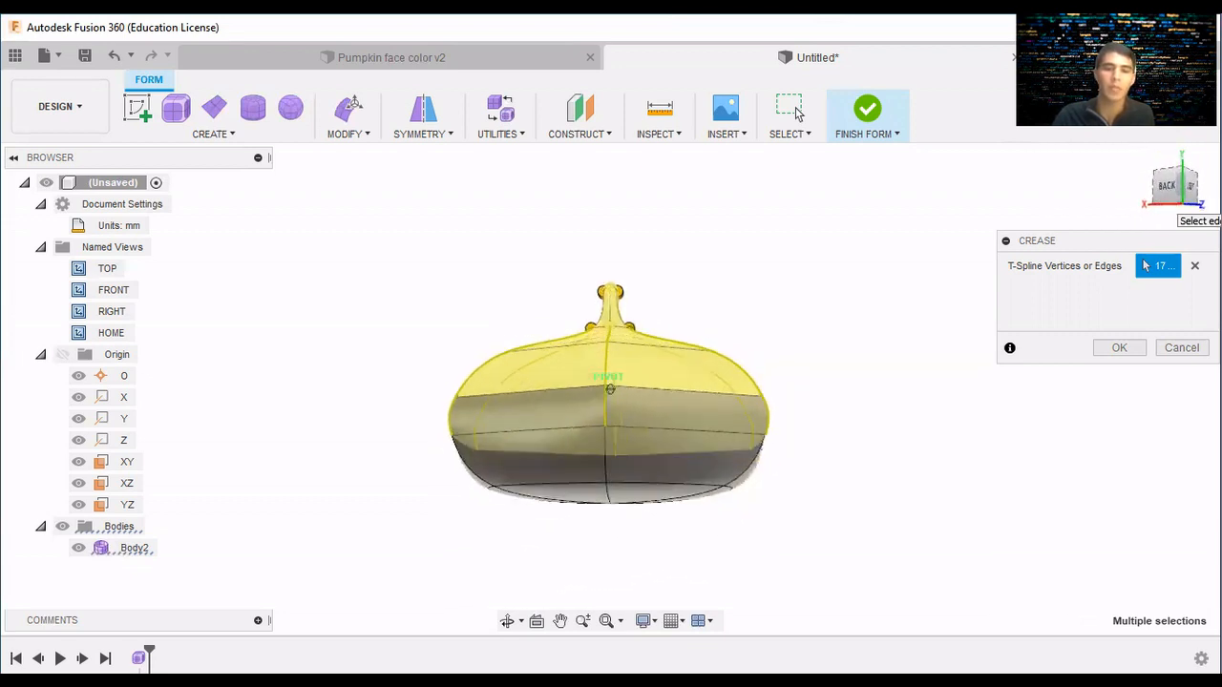
left_click(605, 452)
left_click_drag(1177, 197, 1204, 197)
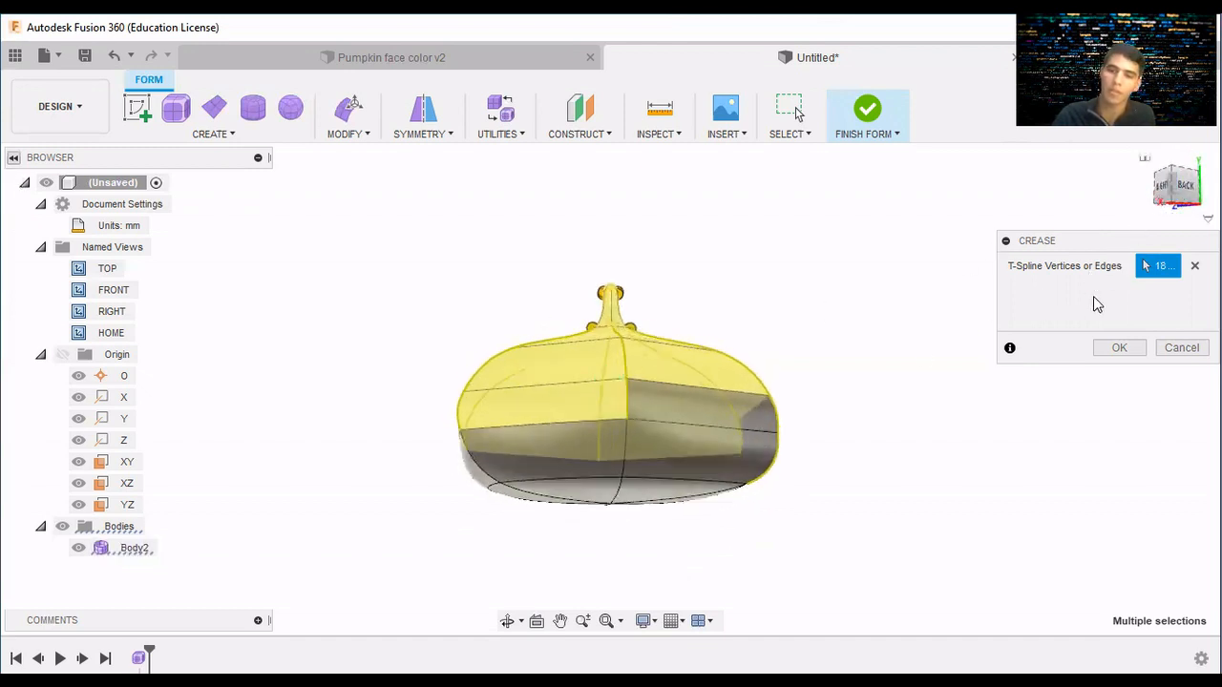
left_click(773, 468)
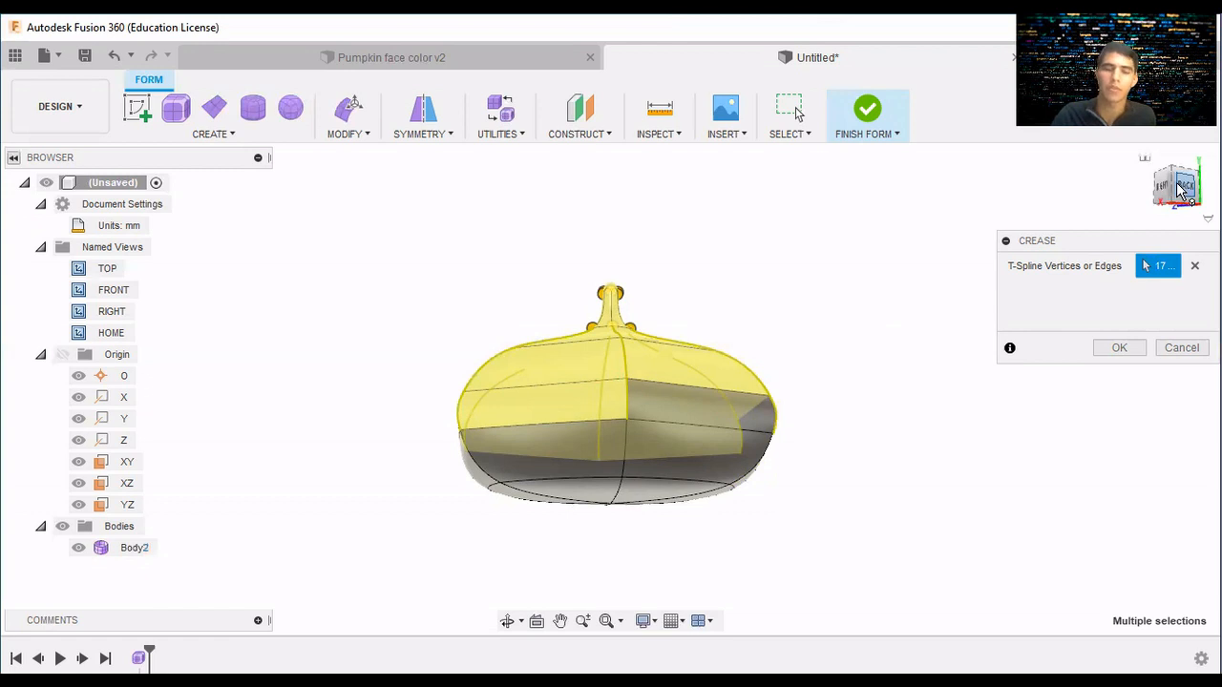
Apply the crease to the selected pumpkin edges and clear the selection.
mouse_move(1179, 189)
left_mouse_down()
mouse_move(1098, 187)
mouse_move(1091, 220)
mouse_move(1121, 216)
mouse_move(1110, 209)
mouse_move(1154, 167)
left_mouse_up()
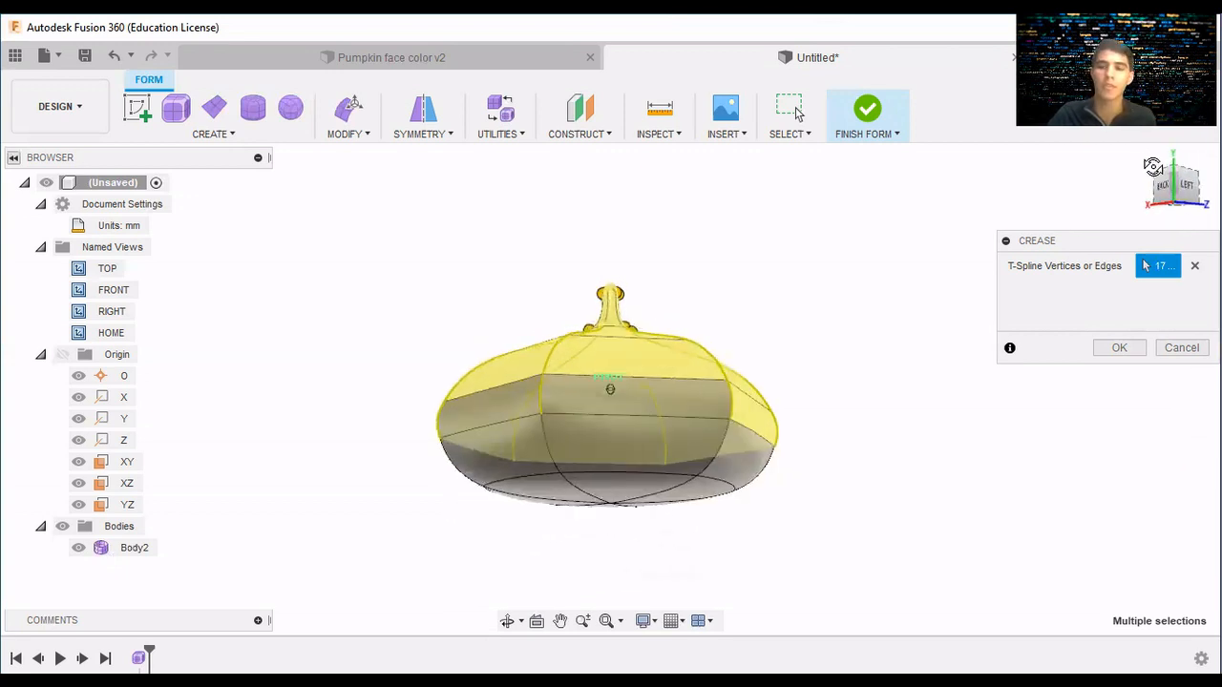
left_click(1120, 348)
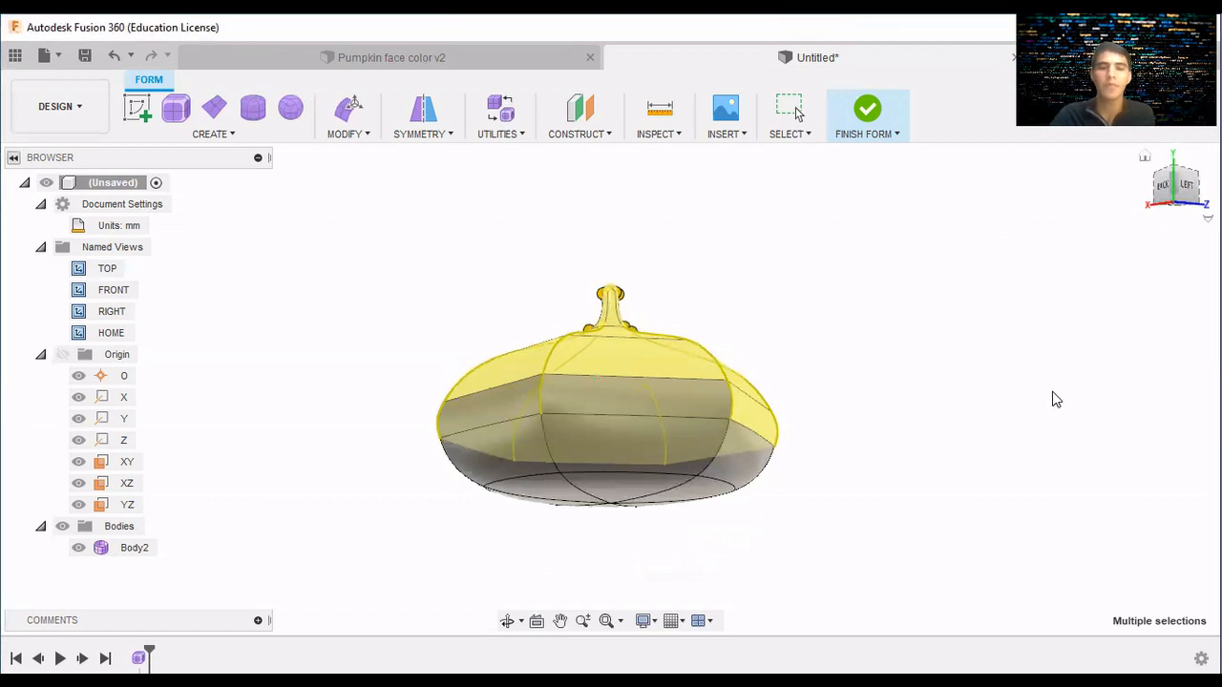
left_click(1041, 419)
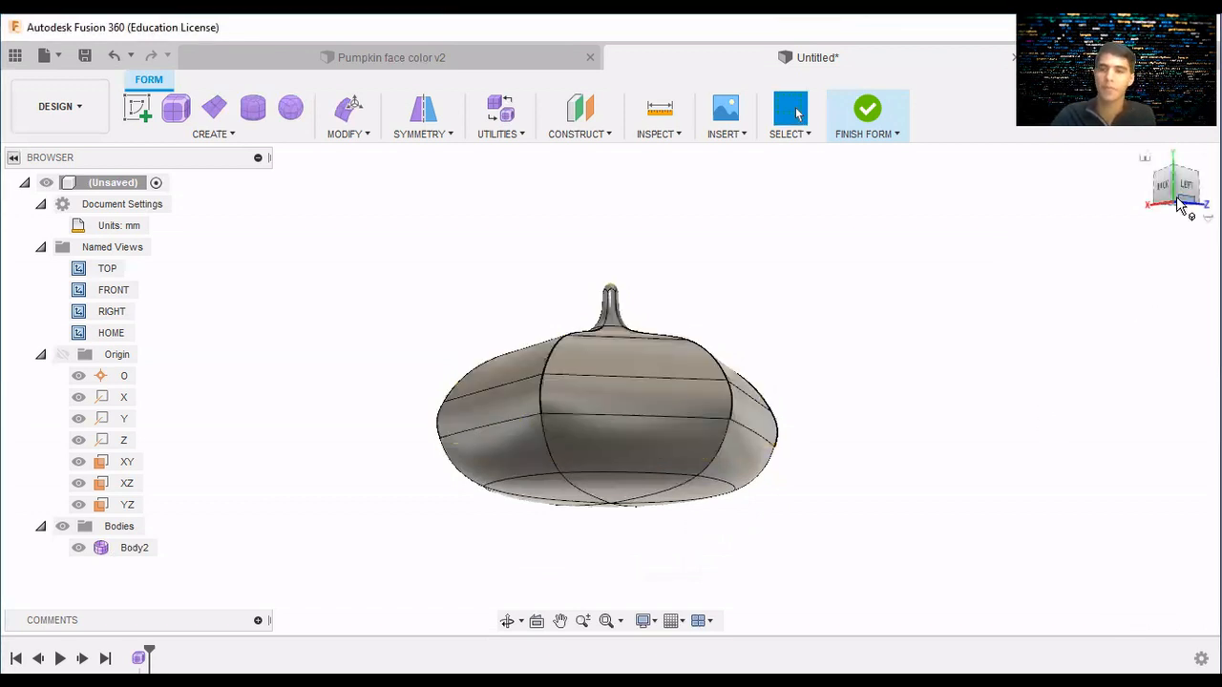
mouse_move(1179, 203)
left_mouse_down()
mouse_move(1136, 246)
mouse_move(1069, 246)
mouse_move(1070, 232)
mouse_move(1170, 236)
left_mouse_up()
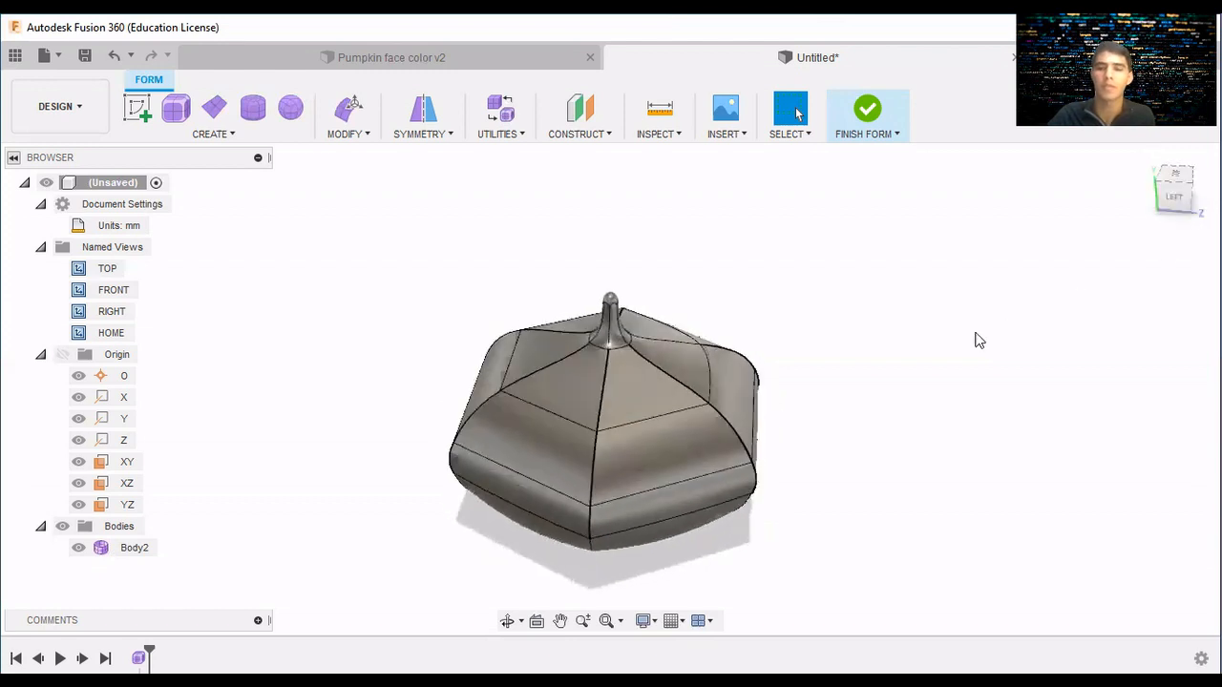
left_click(1186, 203)
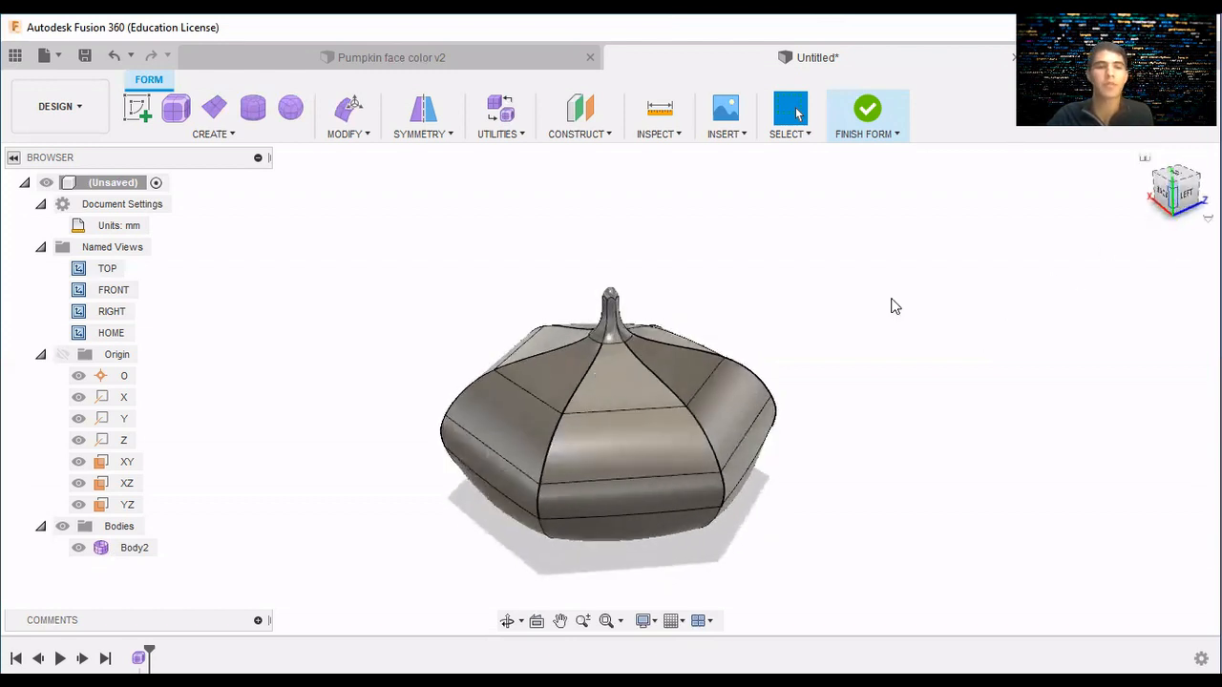
left_click(679, 339)
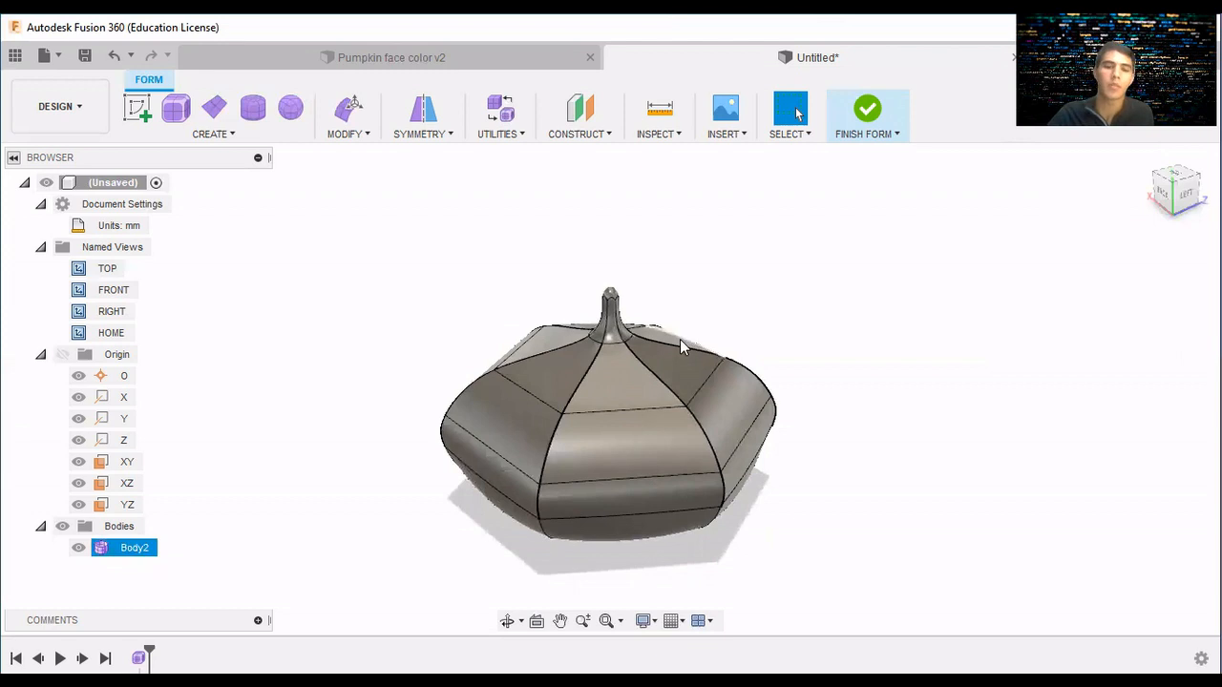
left_click(1150, 159)
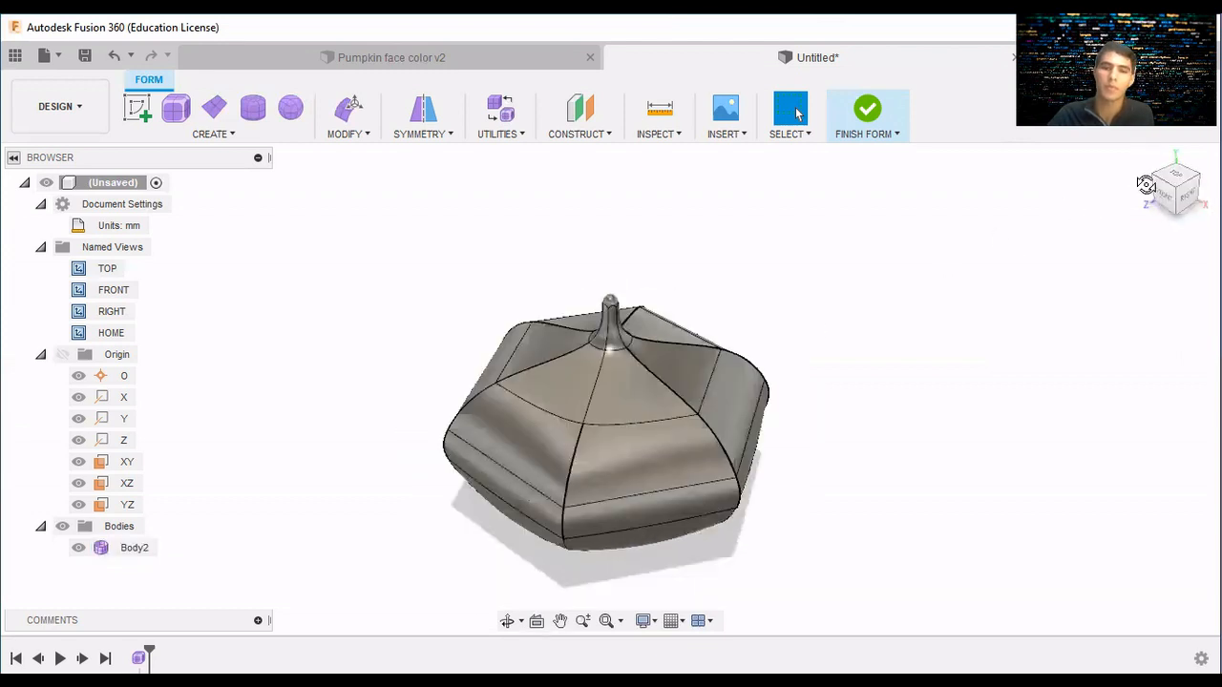
left_click_drag(1146, 184, 1115, 168)
Select the edges and faces at the stem's tip and rotate them -30 degrees in the right-side view with Edit Form.
mouse_move(664, 315)
middle_mouse_down("shift")
mouse_move(659, 294)
mouse_move(679, 294)
middle_mouse_up("shift")
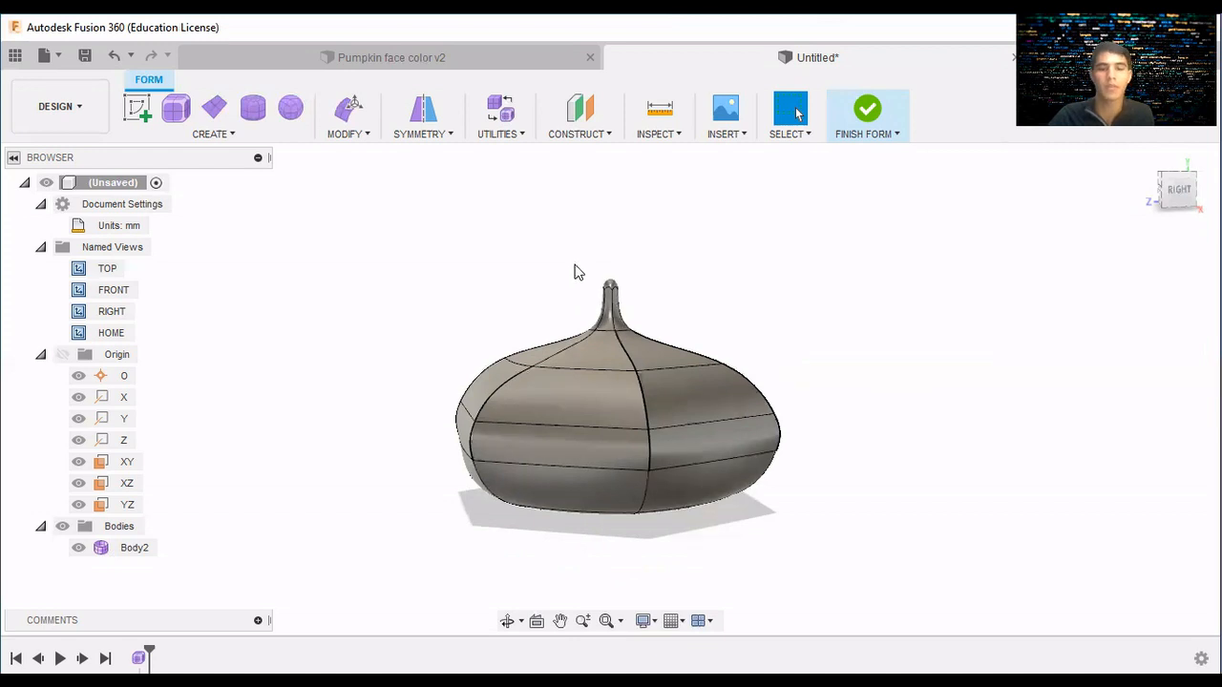
left_click(810, 135)
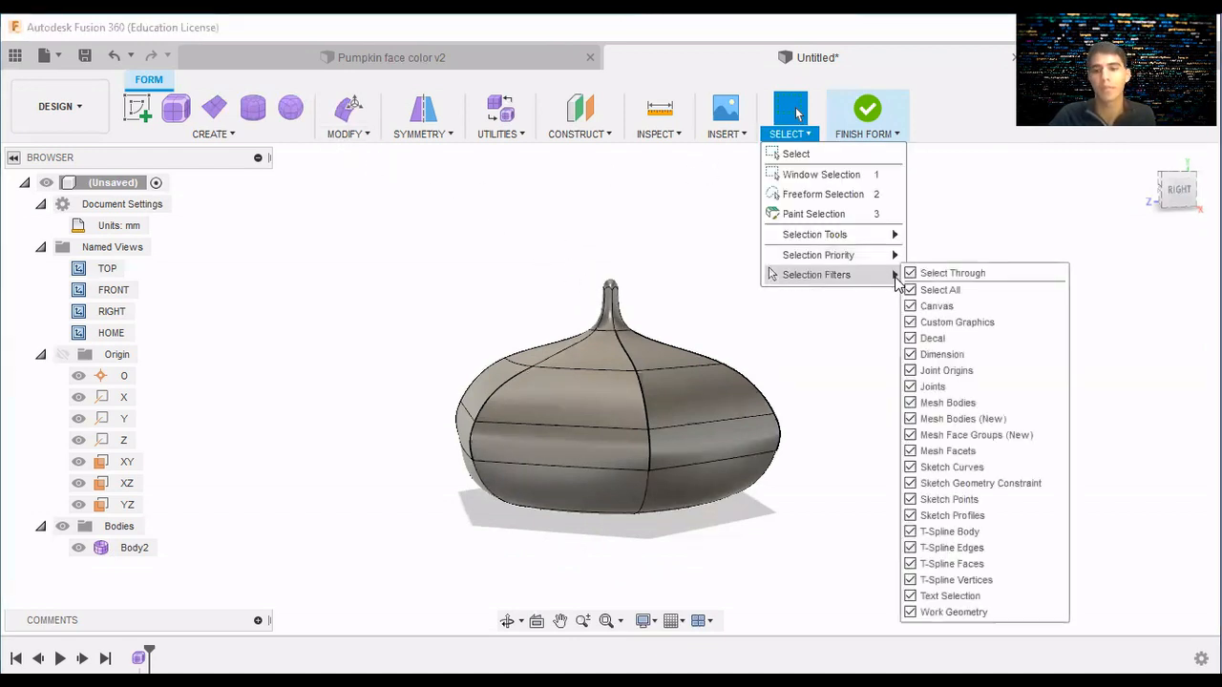
left_click_drag(563, 273, 661, 321)
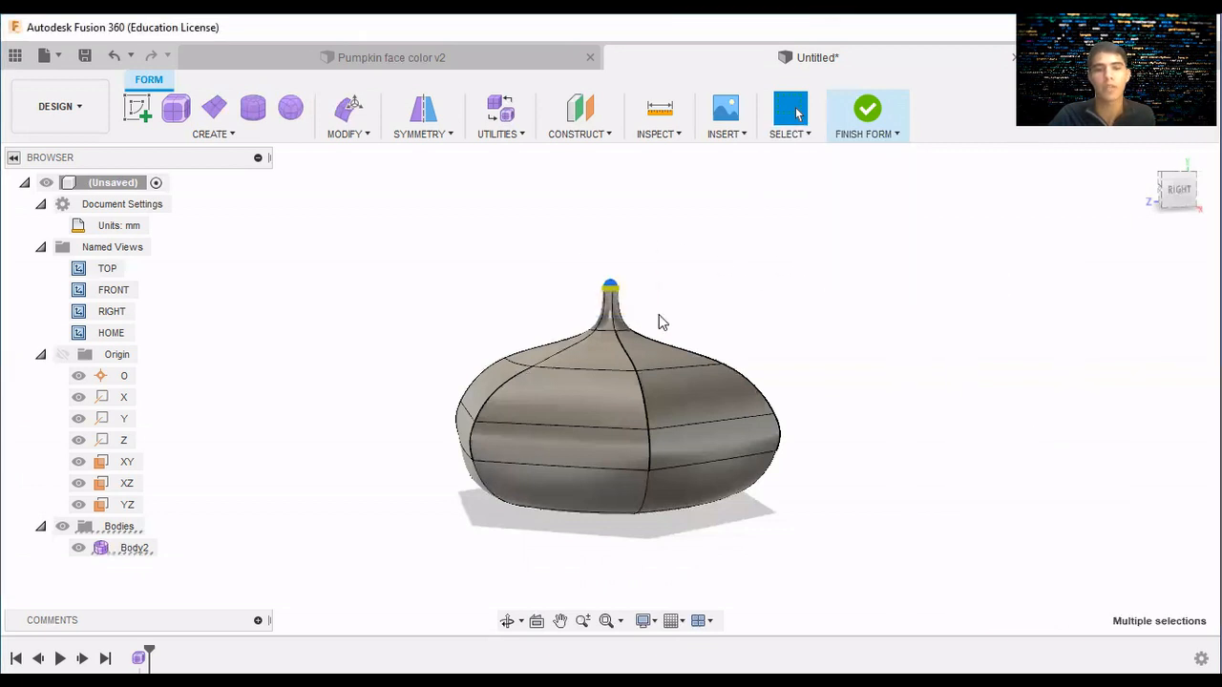
left_click_drag(564, 274, 661, 336)
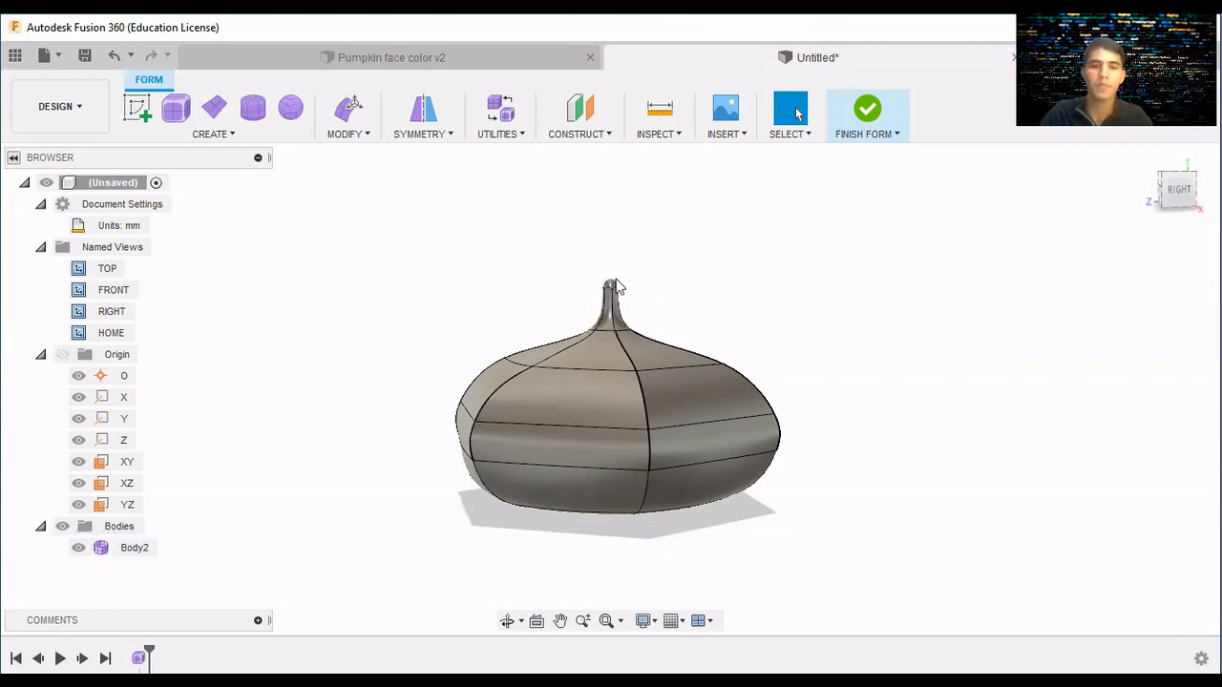
left_click_drag(580, 272, 672, 321)
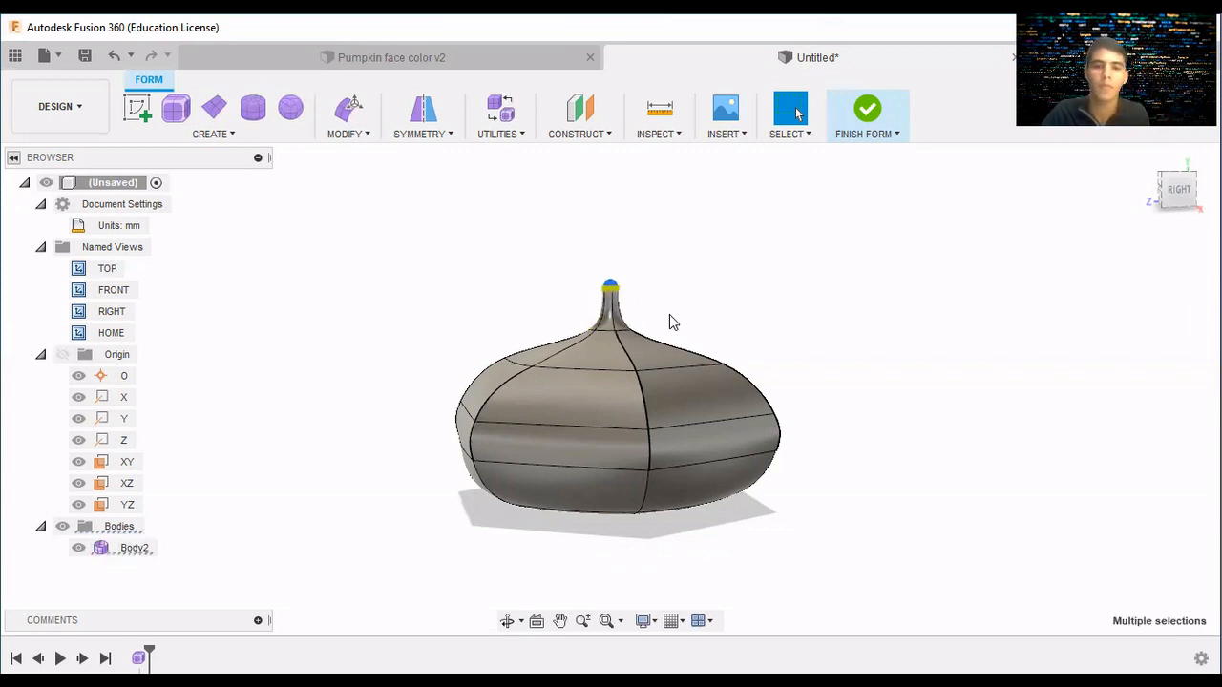
left_click(344, 133)
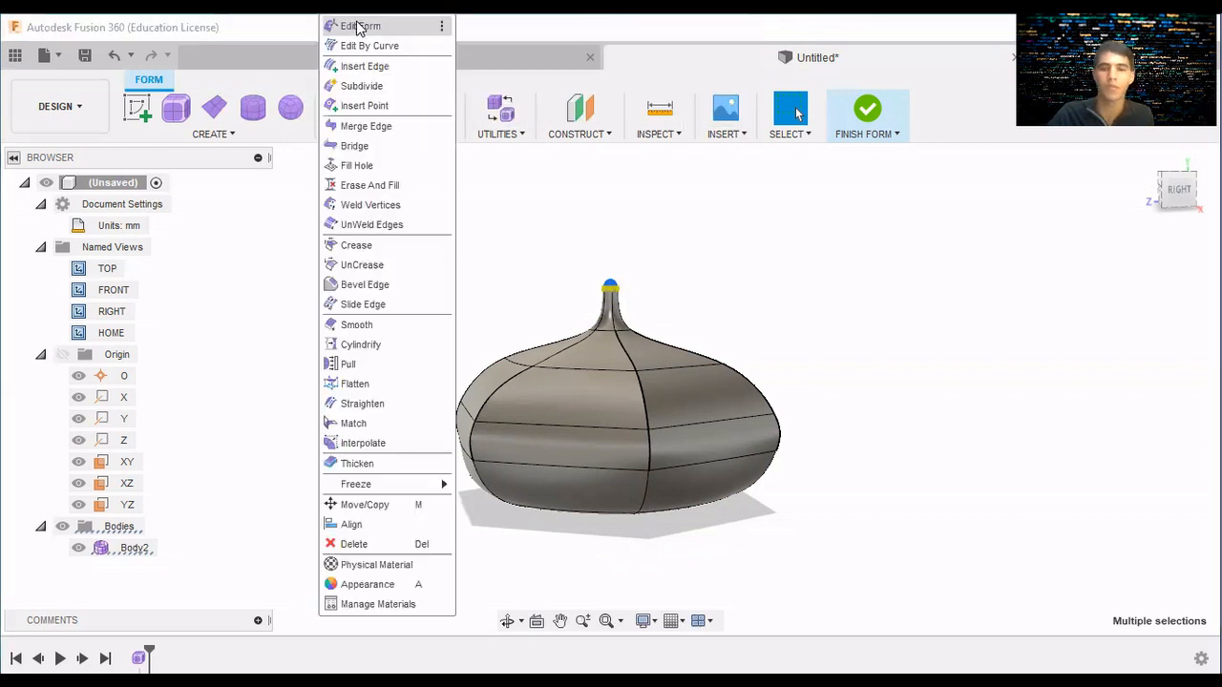
left_click(361, 25)
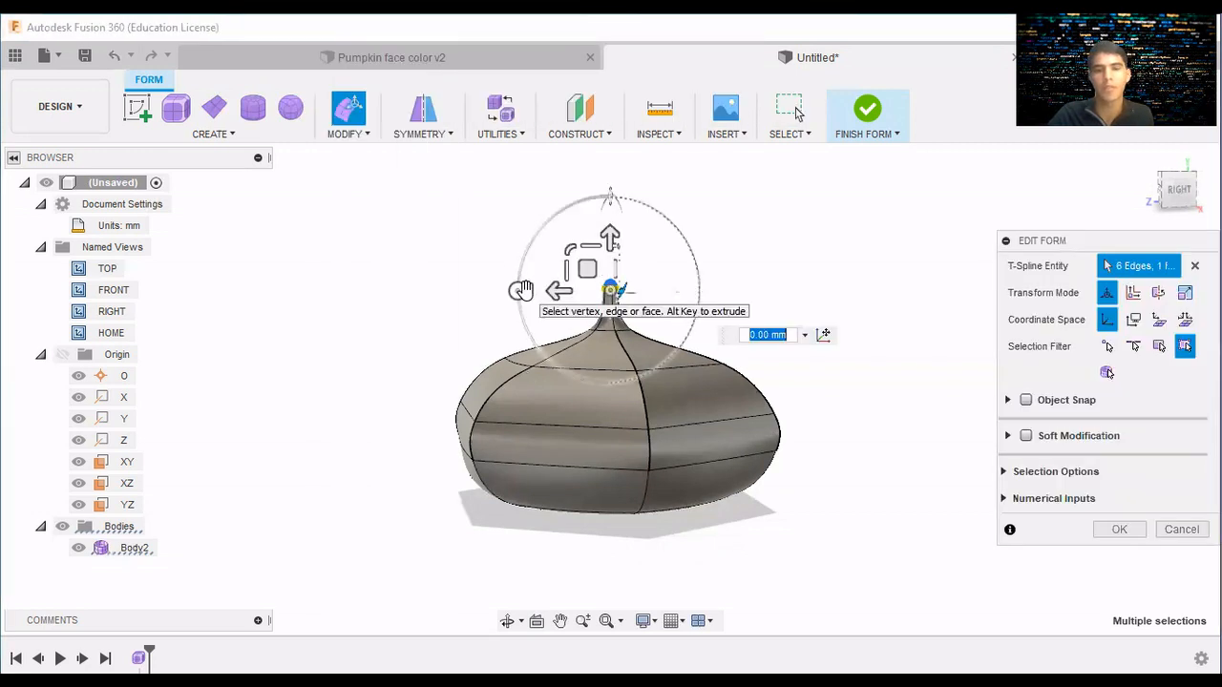
left_click_drag(520, 290, 564, 264)
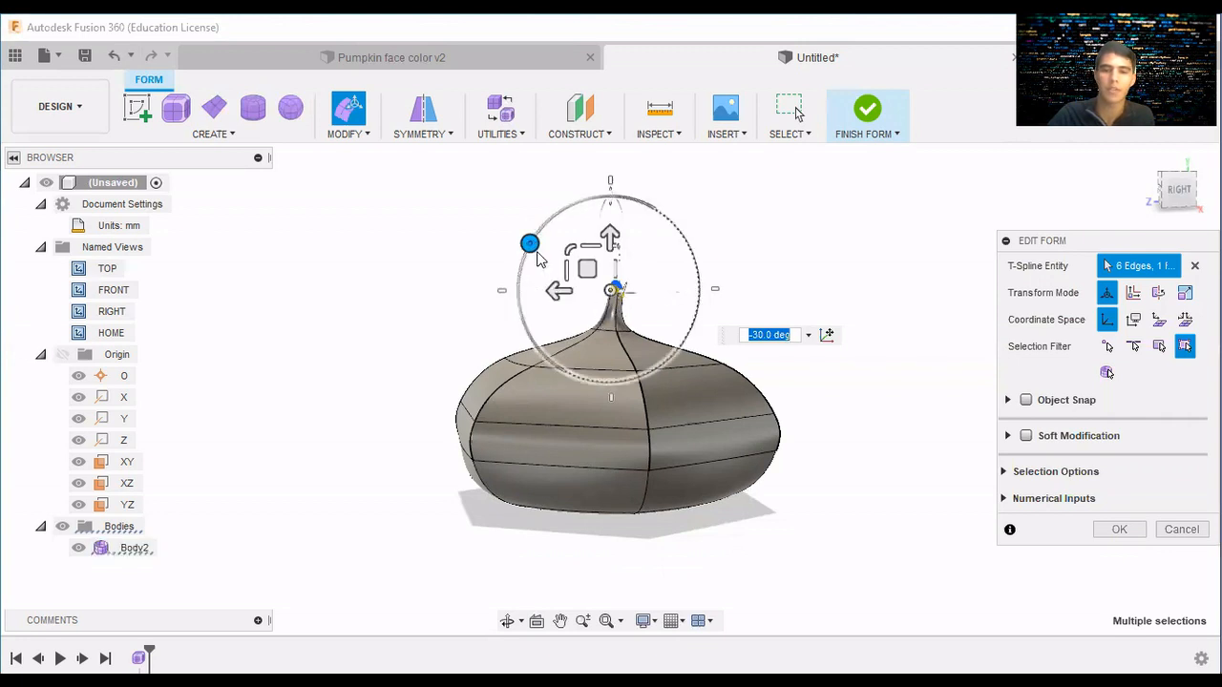
left_click(544, 259)
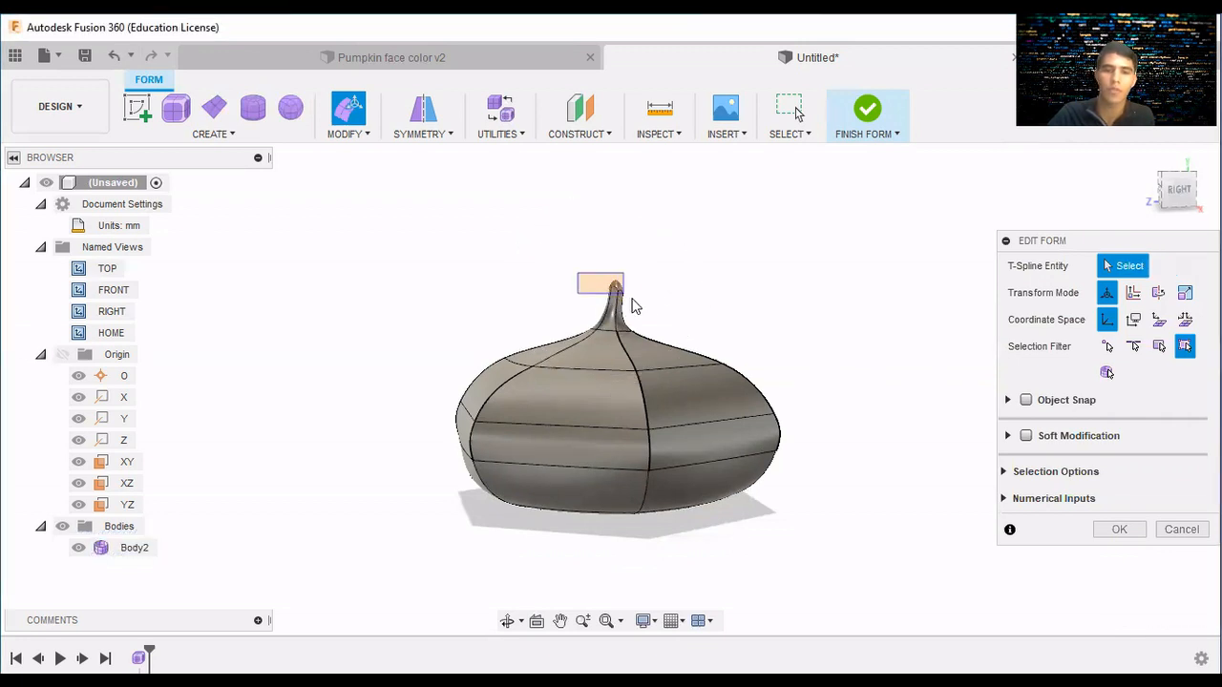
Reselect the stem's tip, rotate it another -45 degrees in the same plane, and accept the form edit.
double_click(616, 286)
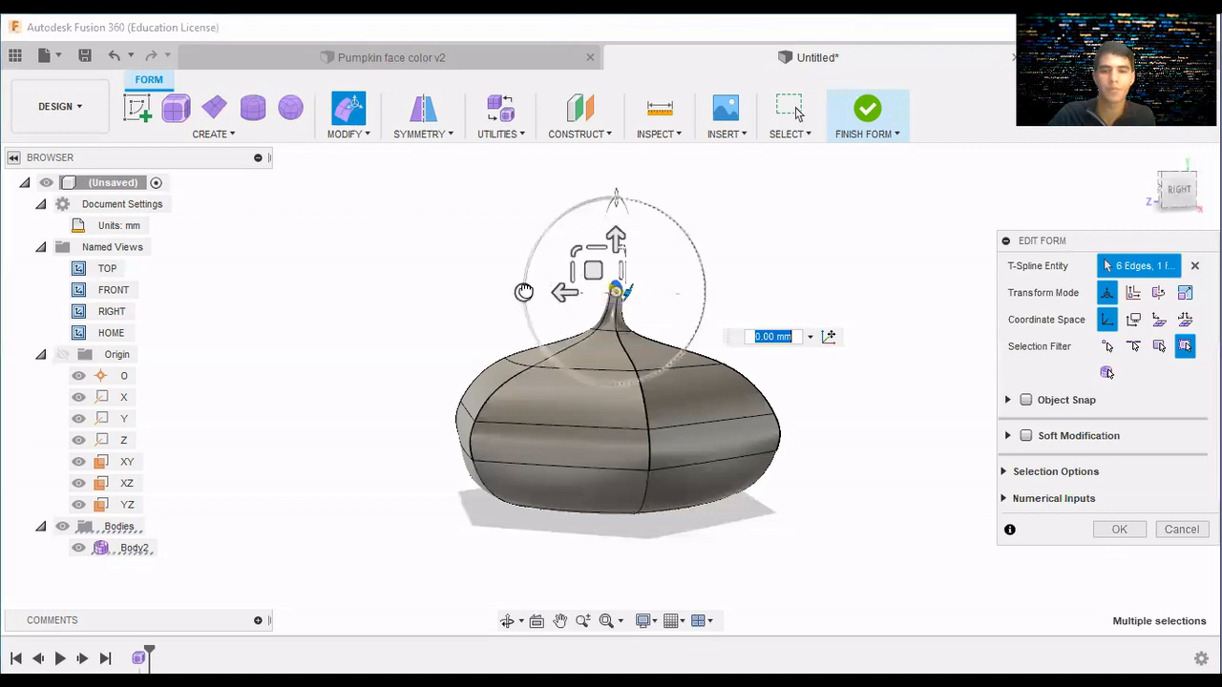
left_click_drag(523, 291, 582, 259)
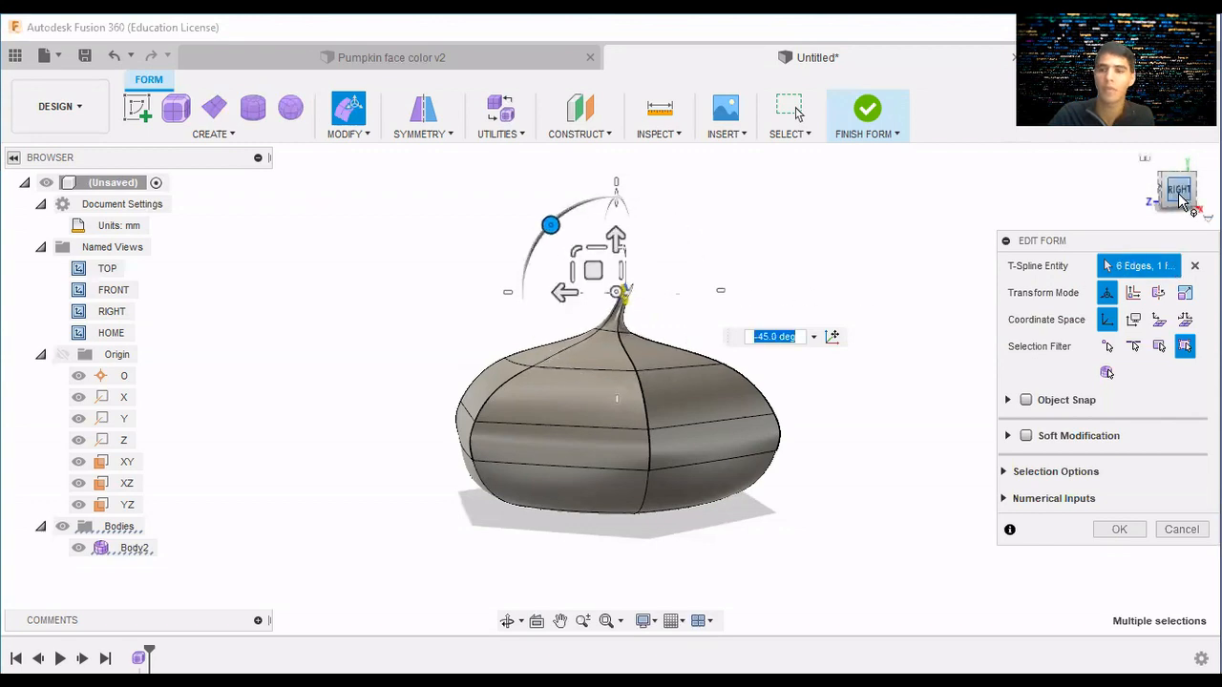
mouse_move(1184, 197)
left_mouse_down()
mouse_move(1031, 206)
mouse_move(1124, 206)
left_mouse_up()
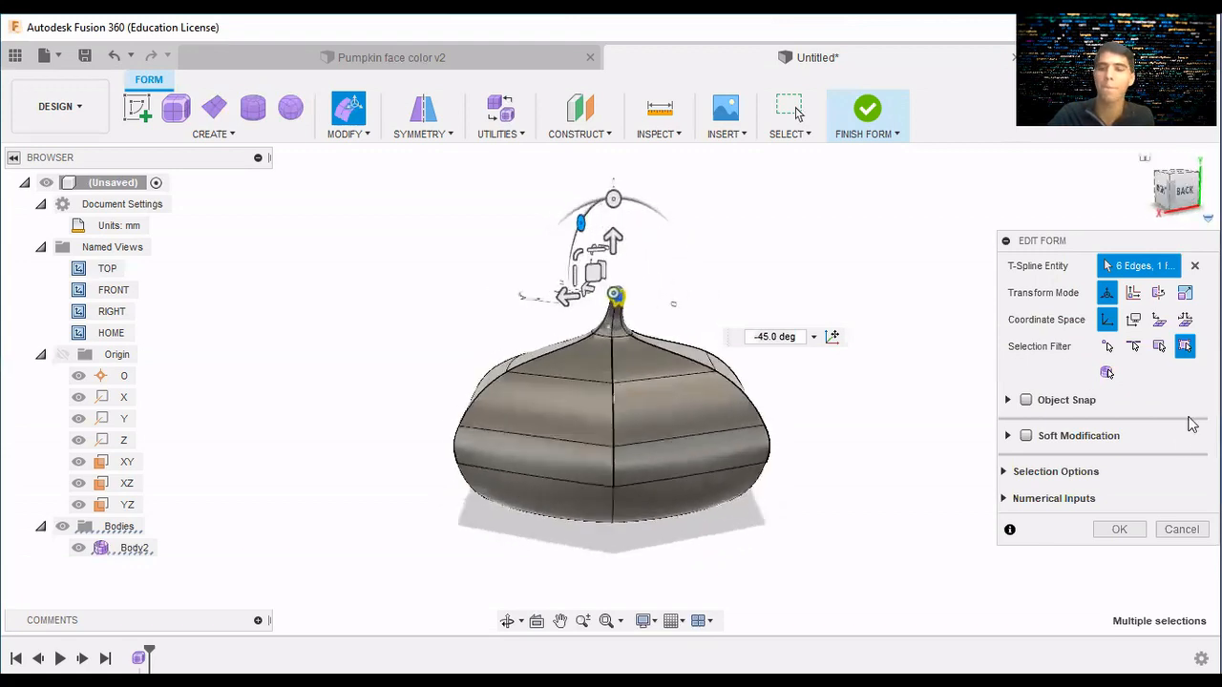
left_click(1122, 531)
mouse_move(1179, 191)
left_mouse_down()
mouse_move(993, 198)
mouse_move(1048, 233)
mouse_move(1038, 229)
left_mouse_up()
left_click(782, 283)
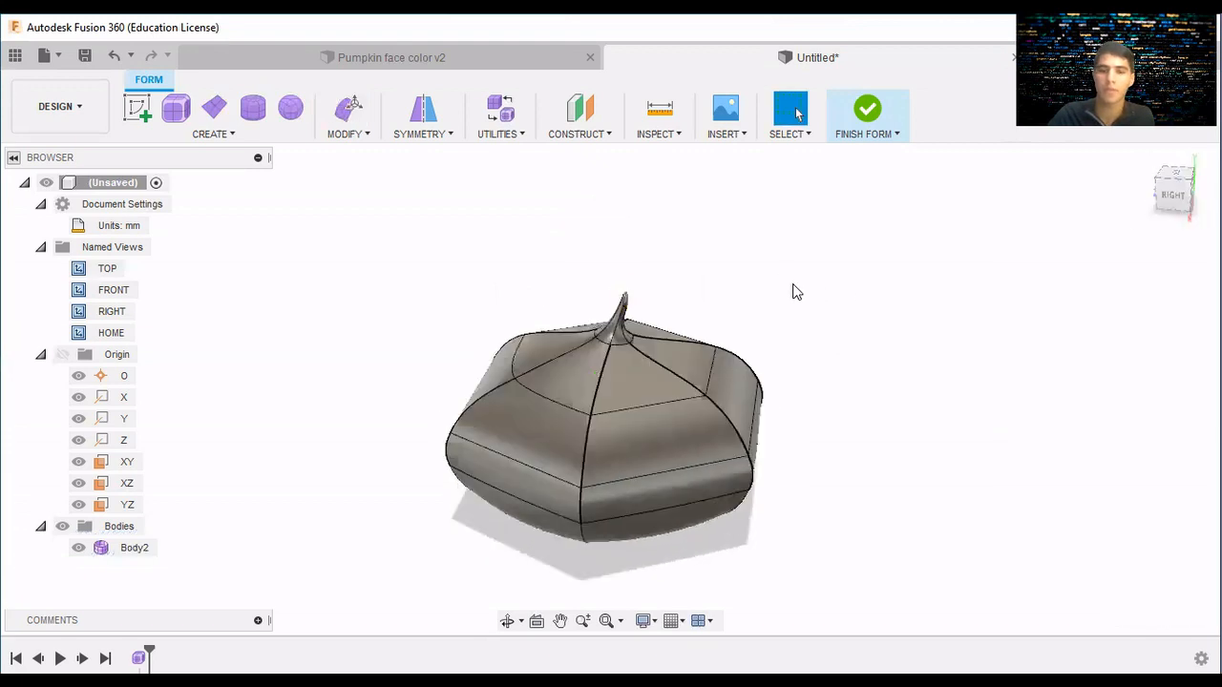
Finish the form to convert the pumpkin into a solid body.
scroll(795, 292, "up", 2)
scroll(703, 316, "up", 2)
mouse_move(1173, 197)
left_mouse_down()
mouse_move(1048, 178)
mouse_move(1182, 212)
mouse_move(1071, 193)
mouse_move(1075, 128)
mouse_move(1097, 131)
mouse_move(1121, 194)
mouse_move(1176, 201)
left_mouse_up()
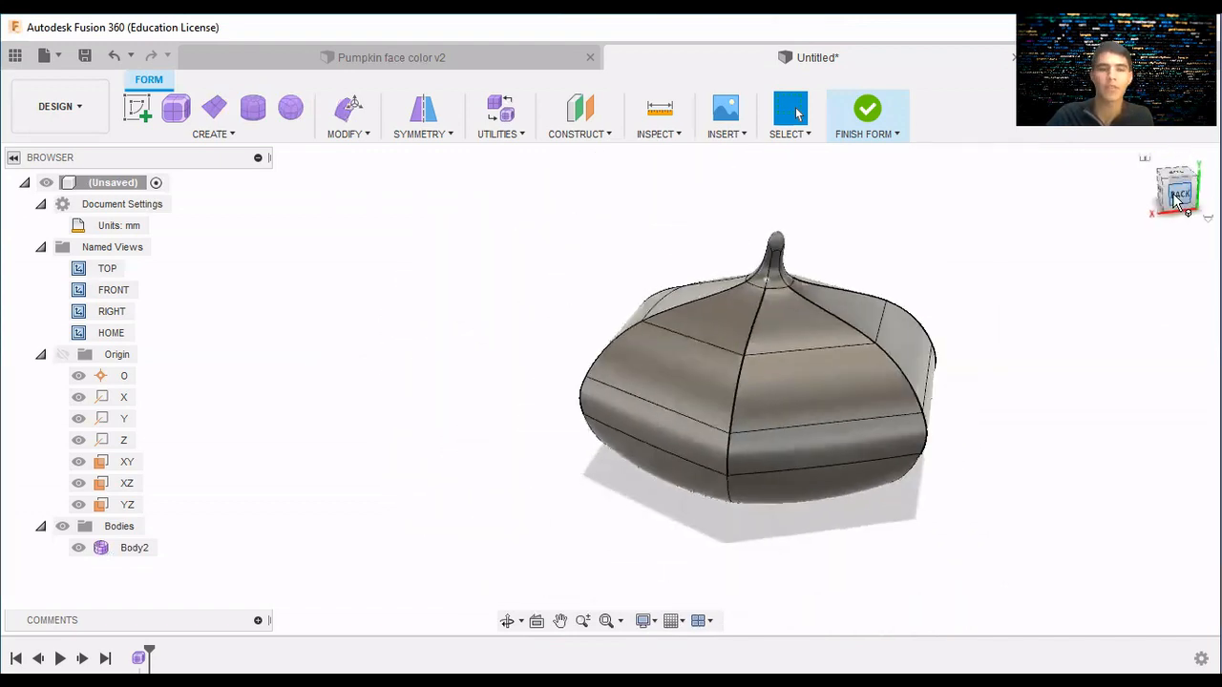
middle_click_drag(977, 245, 940, 201)
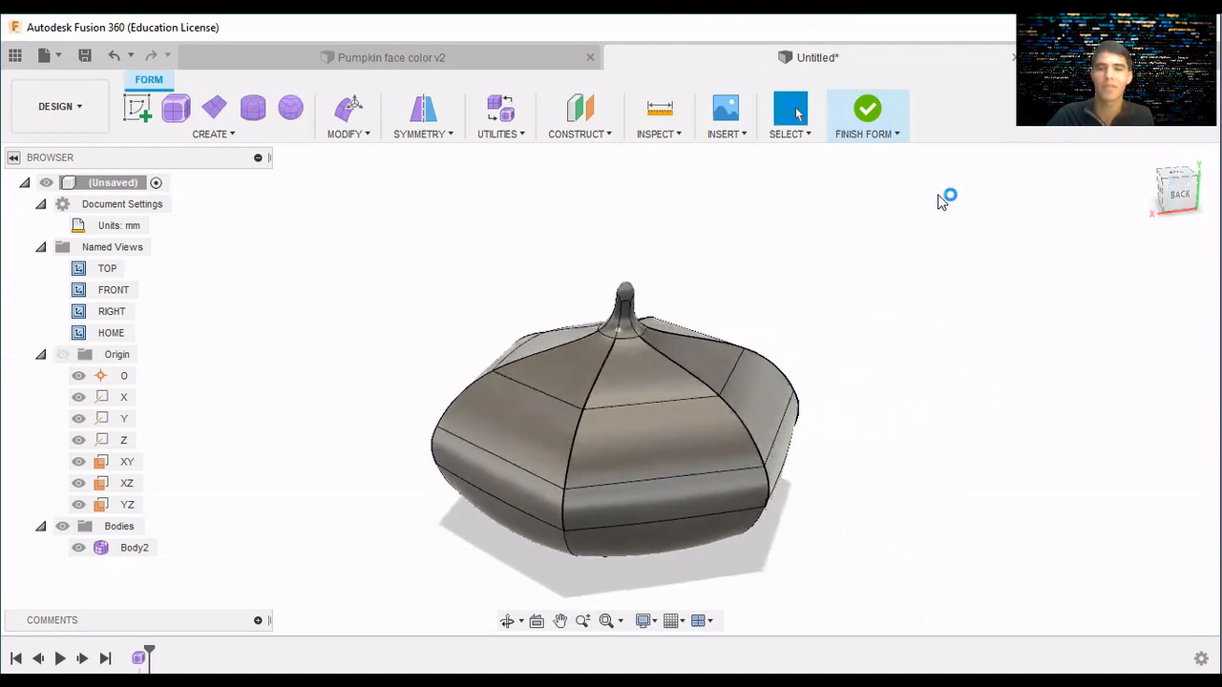
left_click(871, 123)
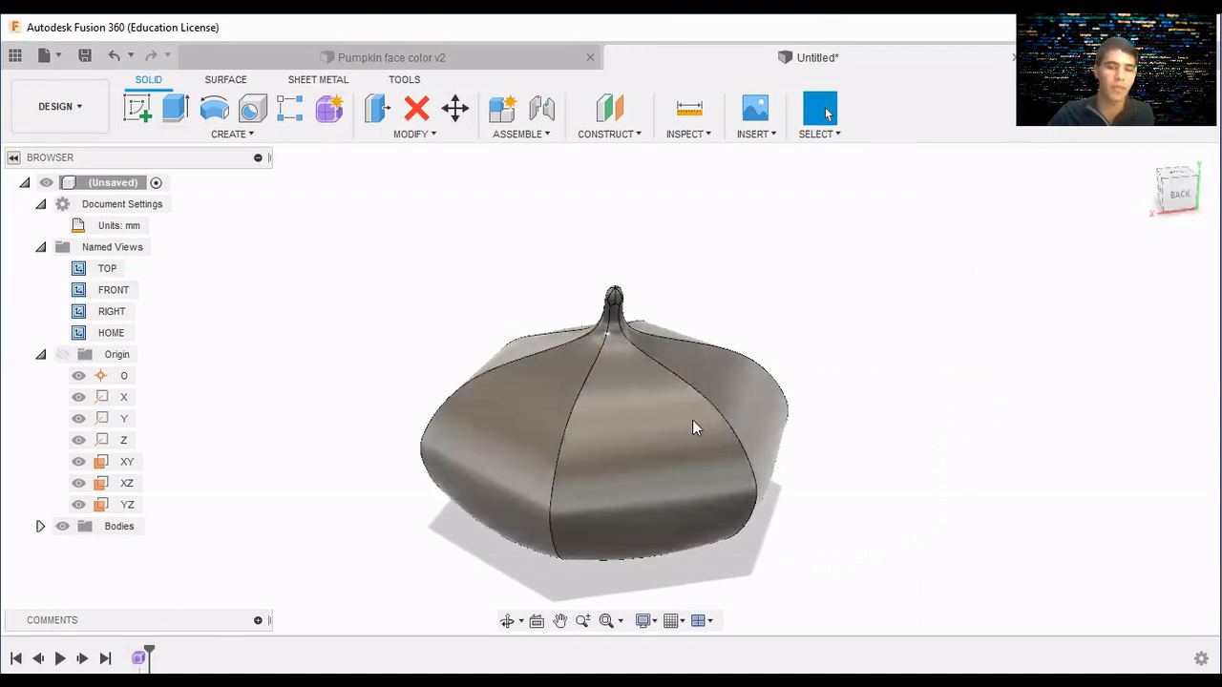
mouse_move(1178, 196)
left_mouse_down()
mouse_move(1203, 181)
mouse_move(1221, 205)
mouse_move(1179, 197)
left_mouse_up()
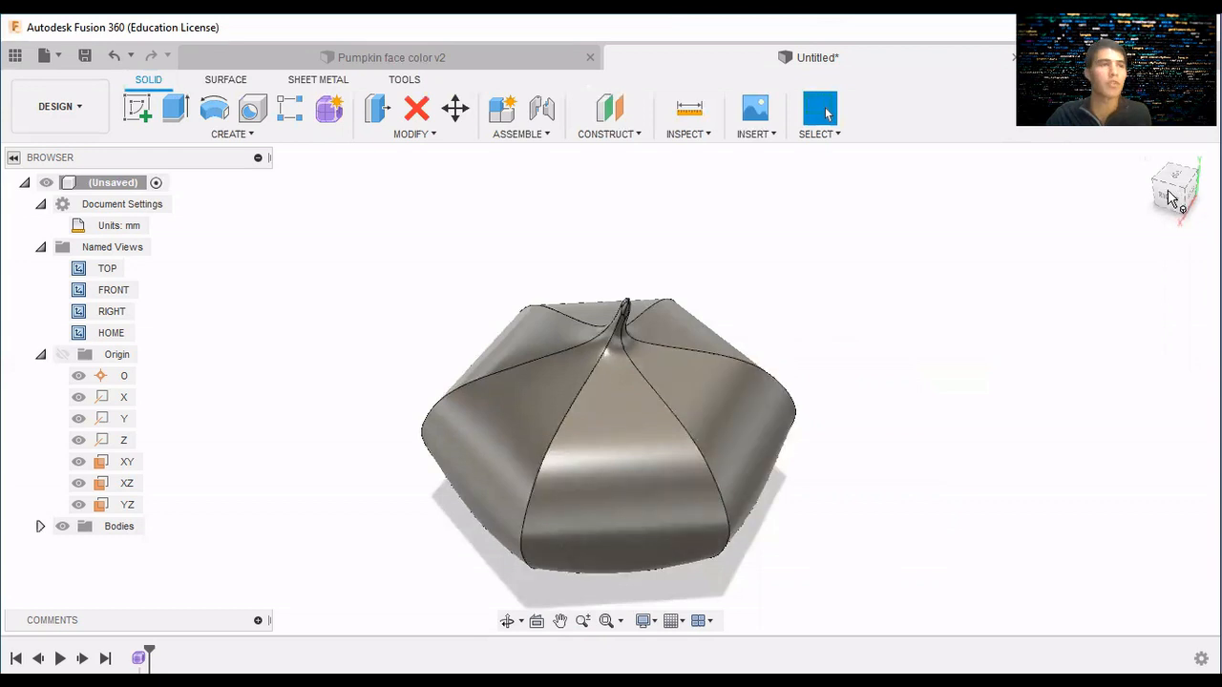
left_click_drag(1168, 197, 1215, 169)
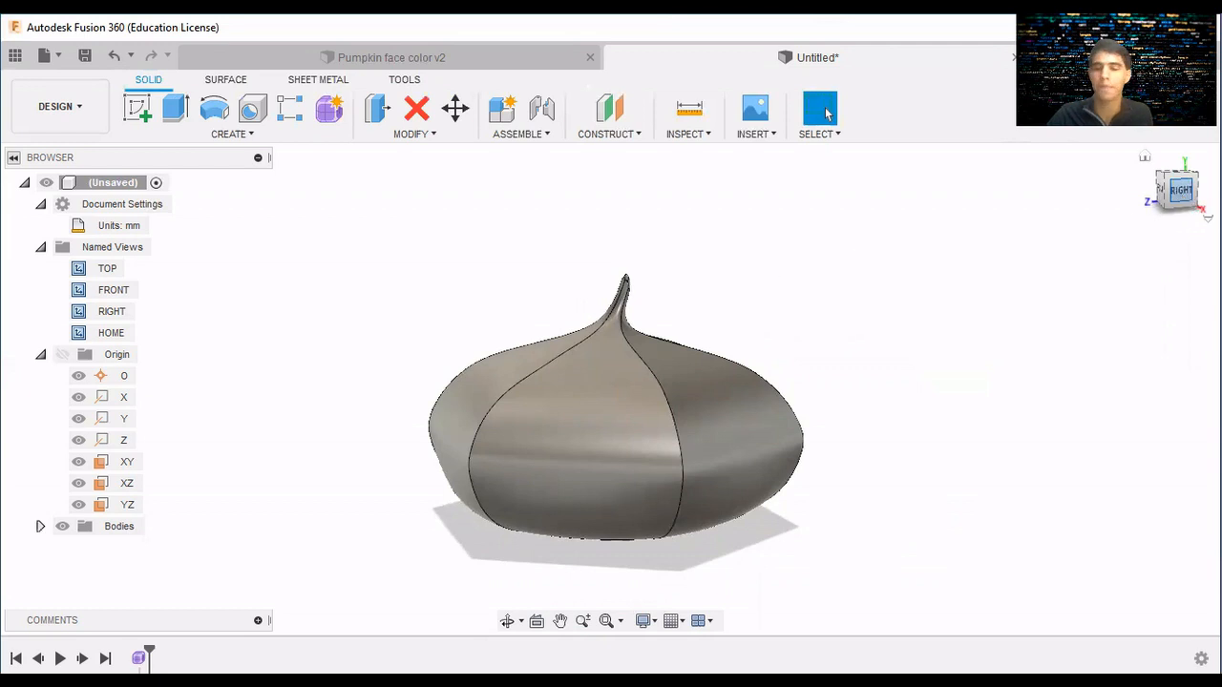
left_click_drag(1181, 190, 1161, 211)
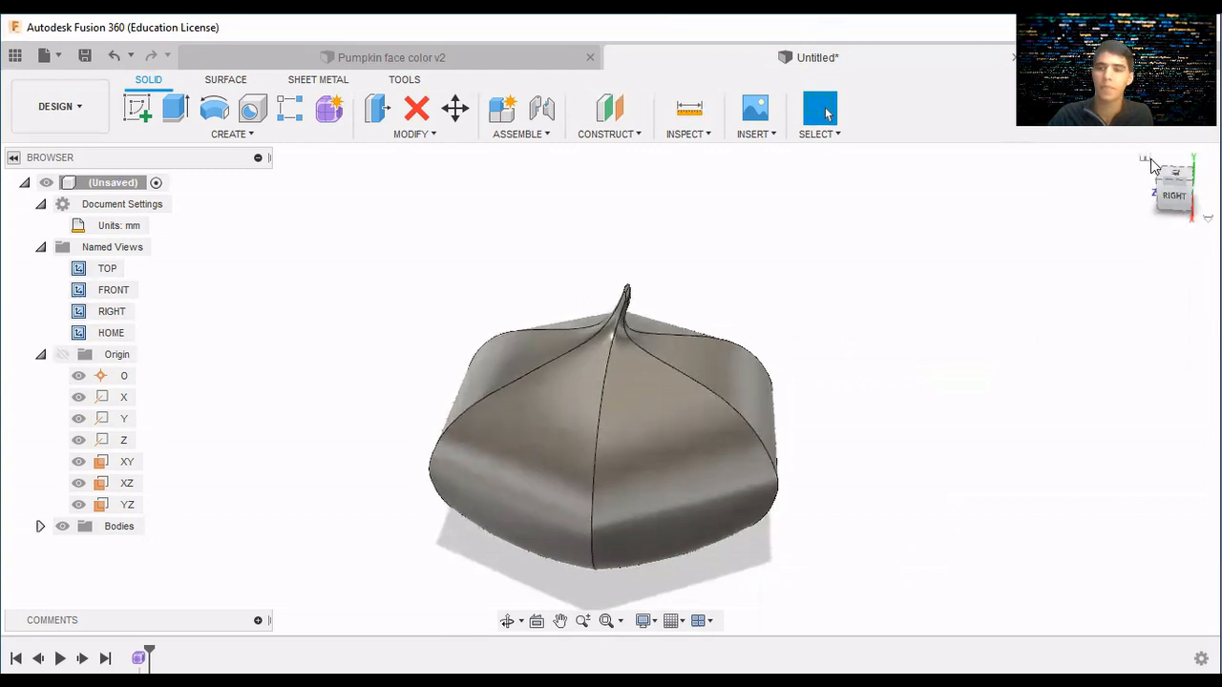
left_click(1145, 157)
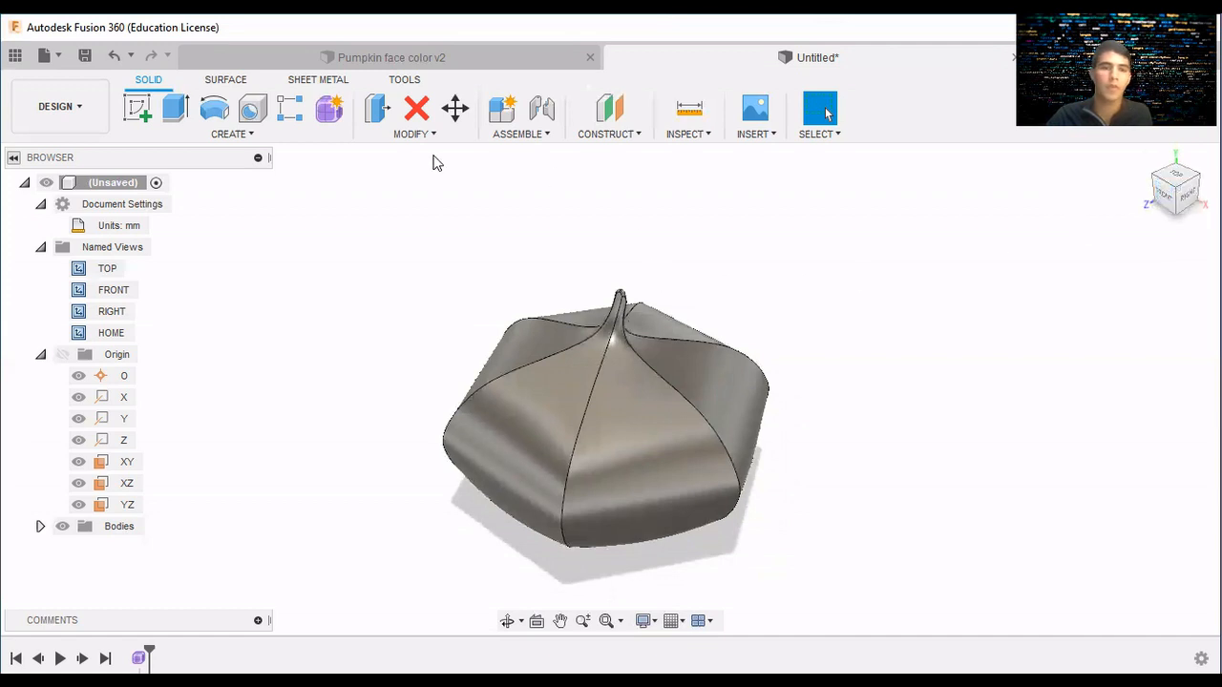
Start an offset plane from the YZ origin plane and pull it out 34 mm through the pumpkin's side.
left_click(635, 135)
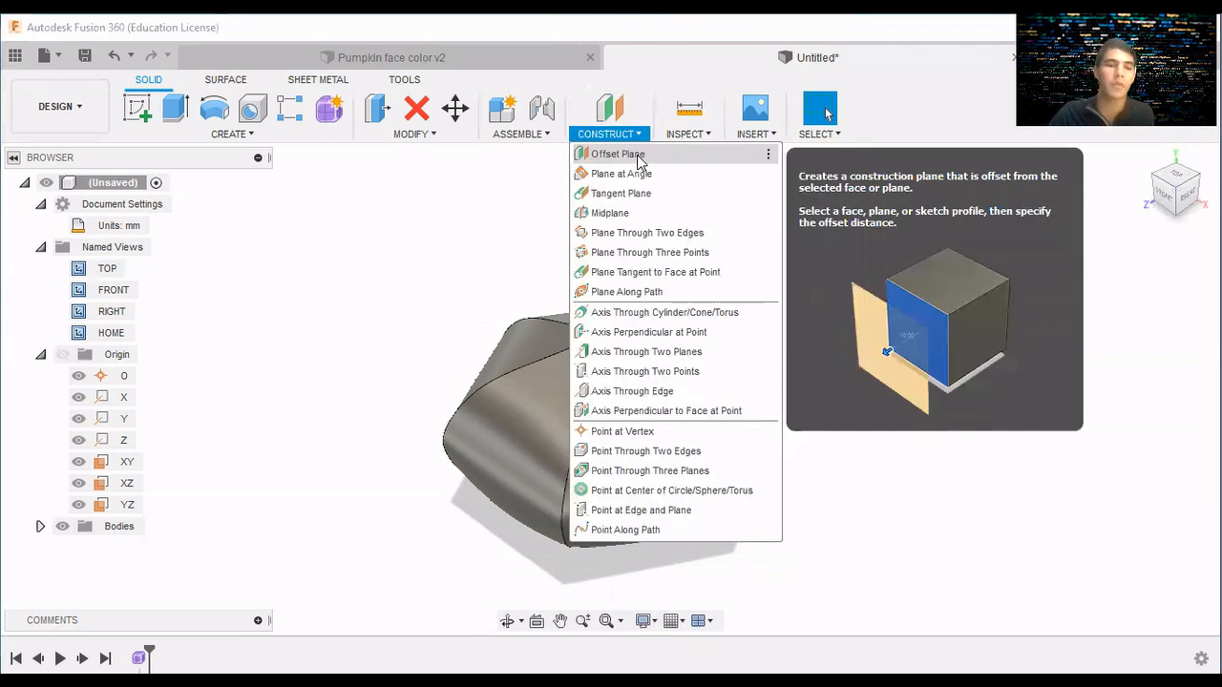
left_click(636, 155)
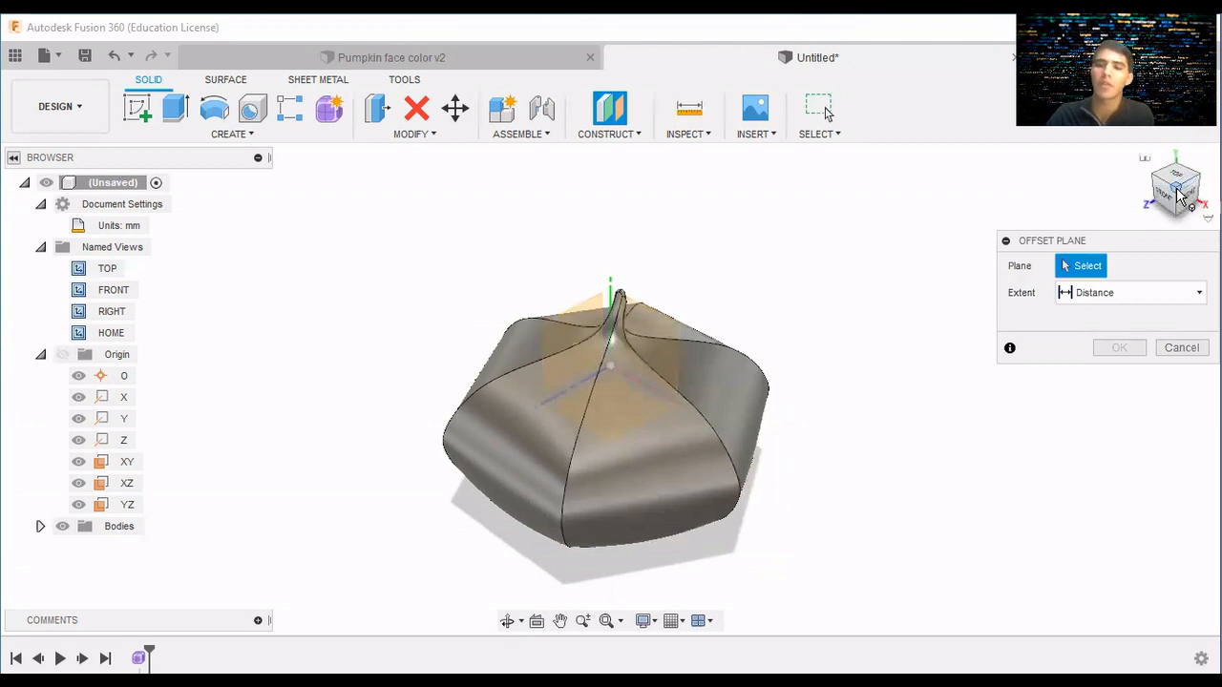
left_click_drag(1178, 194, 1125, 176)
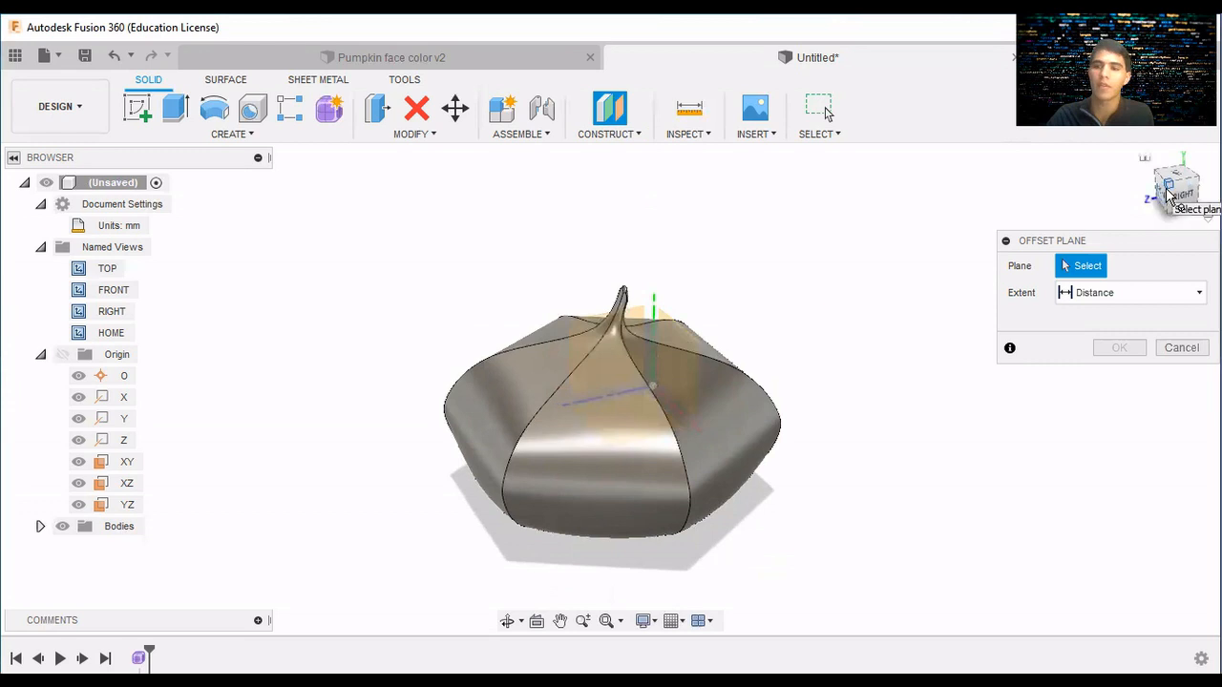
left_click_drag(1168, 195, 1169, 211)
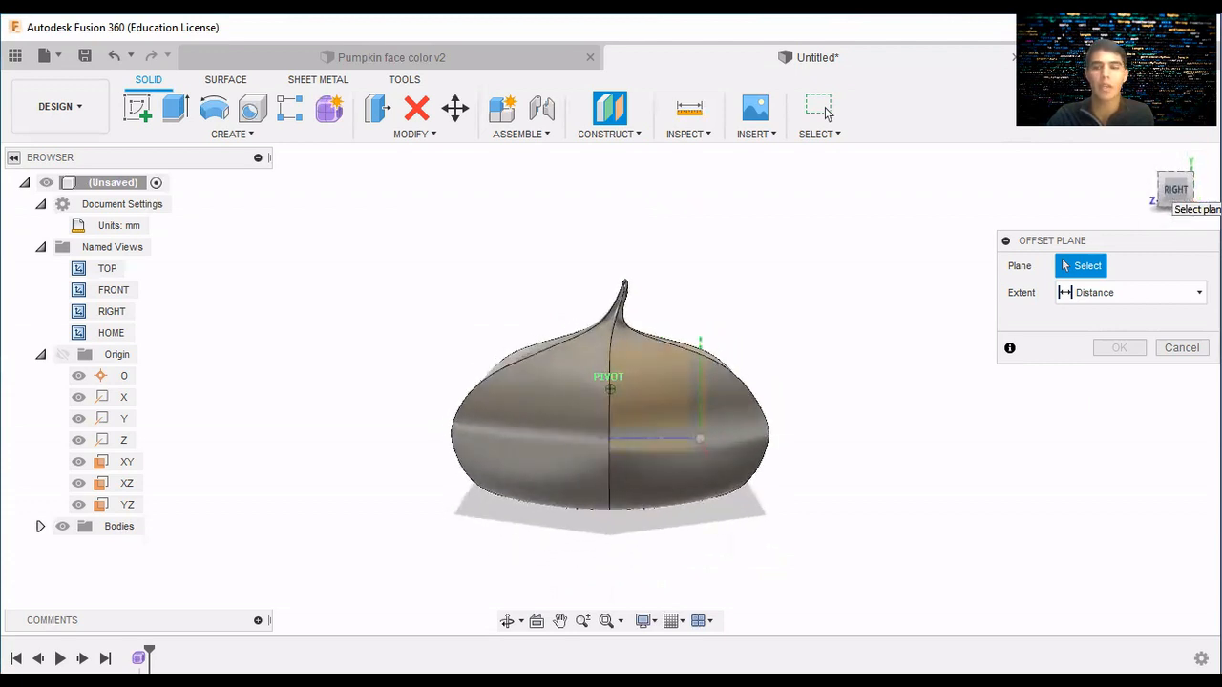
left_click_drag(1159, 191, 1156, 199)
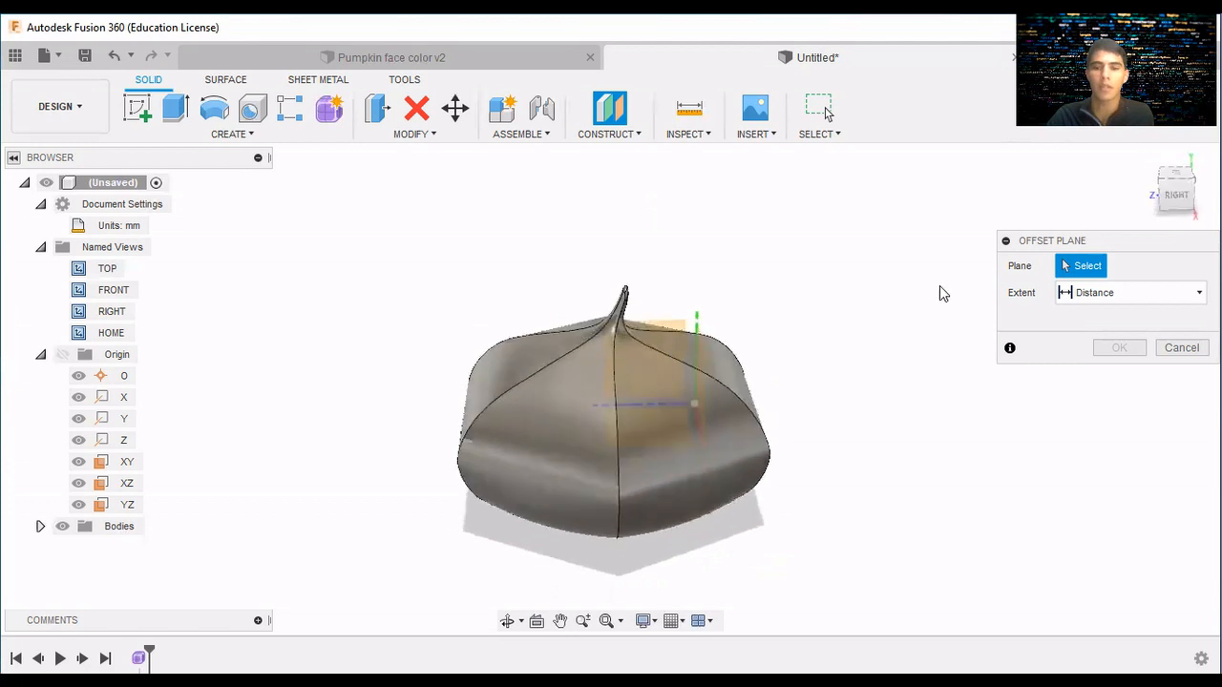
left_click(659, 350)
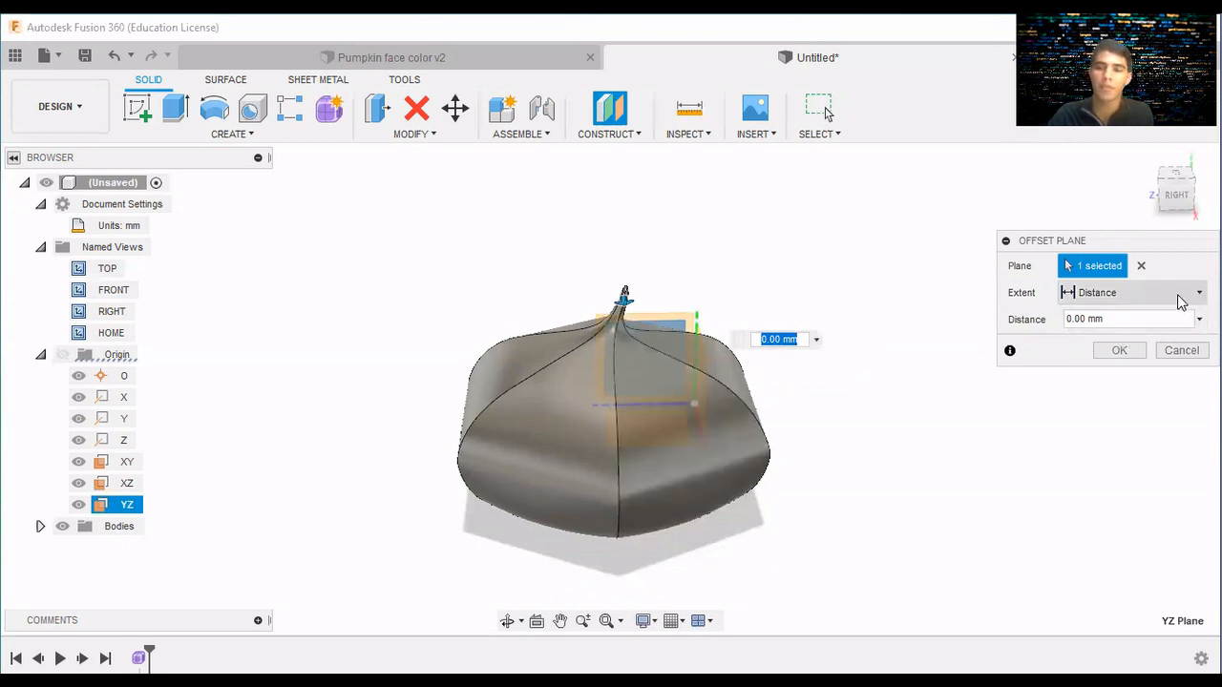
left_click(1136, 315)
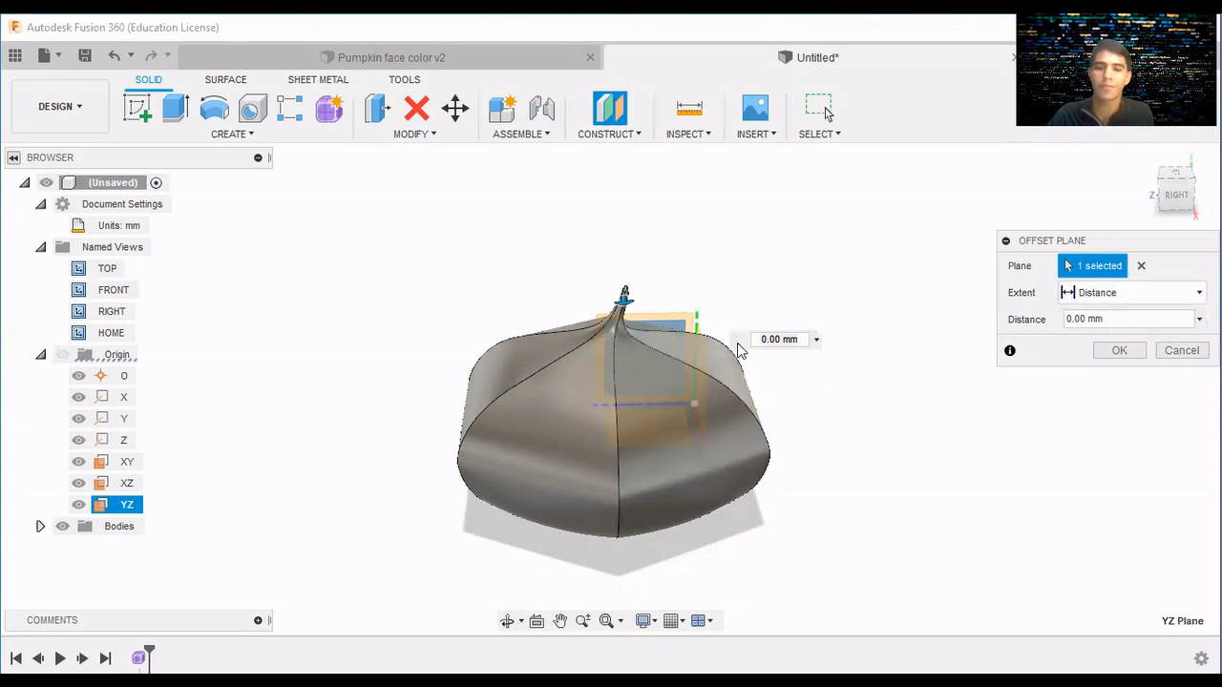
left_click_drag(622, 296, 645, 444)
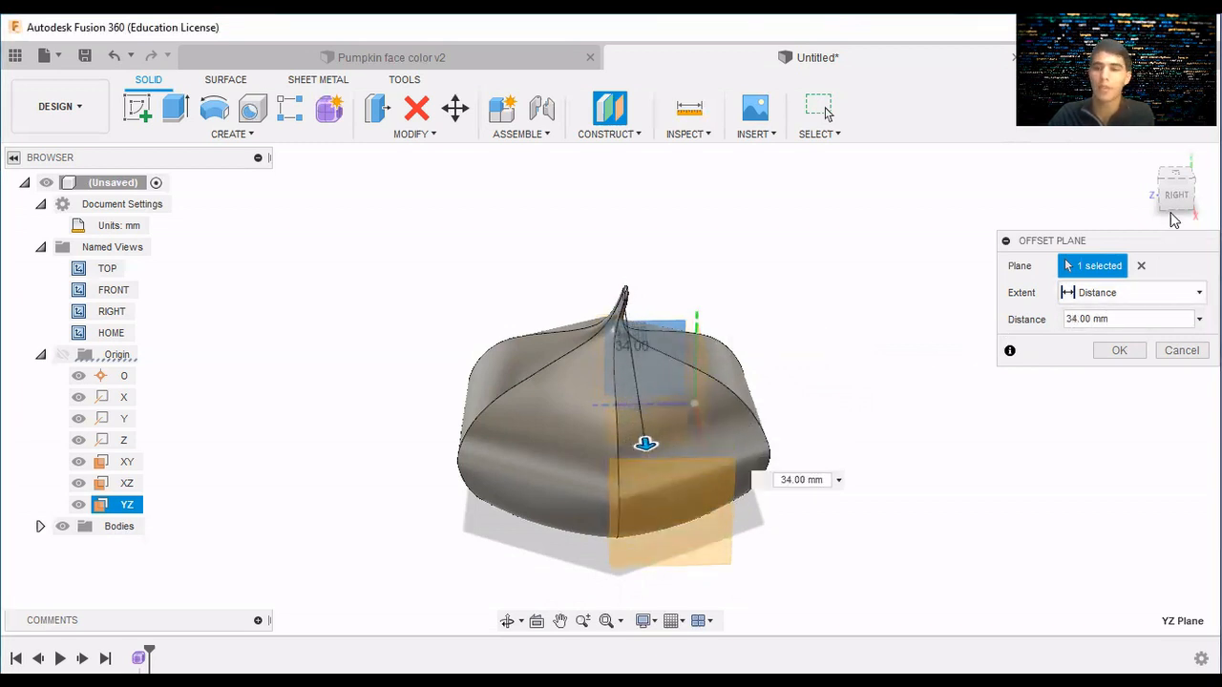
Reduce the offset distance to 28 mm so the plane sits close to the pumpkin's outer side, and create it.
mouse_move(1181, 209)
left_mouse_down()
mouse_move(1118, 209)
mouse_move(1137, 209)
left_mouse_up()
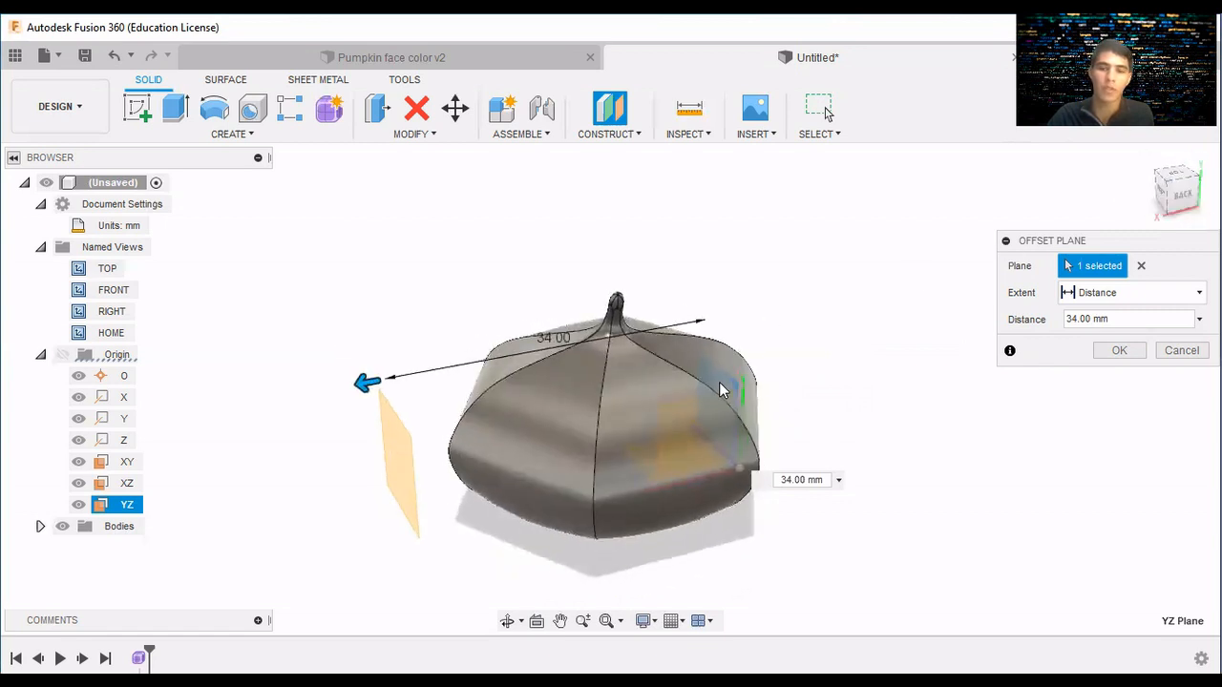
left_click_drag(365, 380, 406, 375)
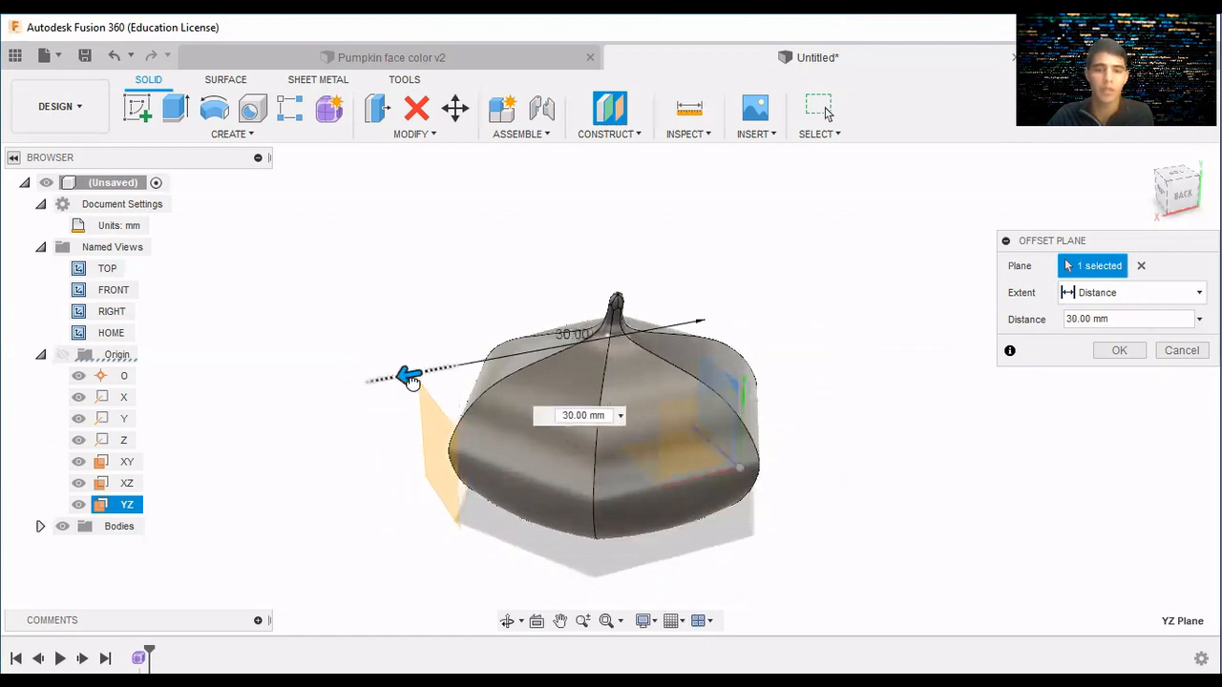
left_click_drag(1183, 207, 1141, 209)
left_click_drag(391, 354, 403, 351)
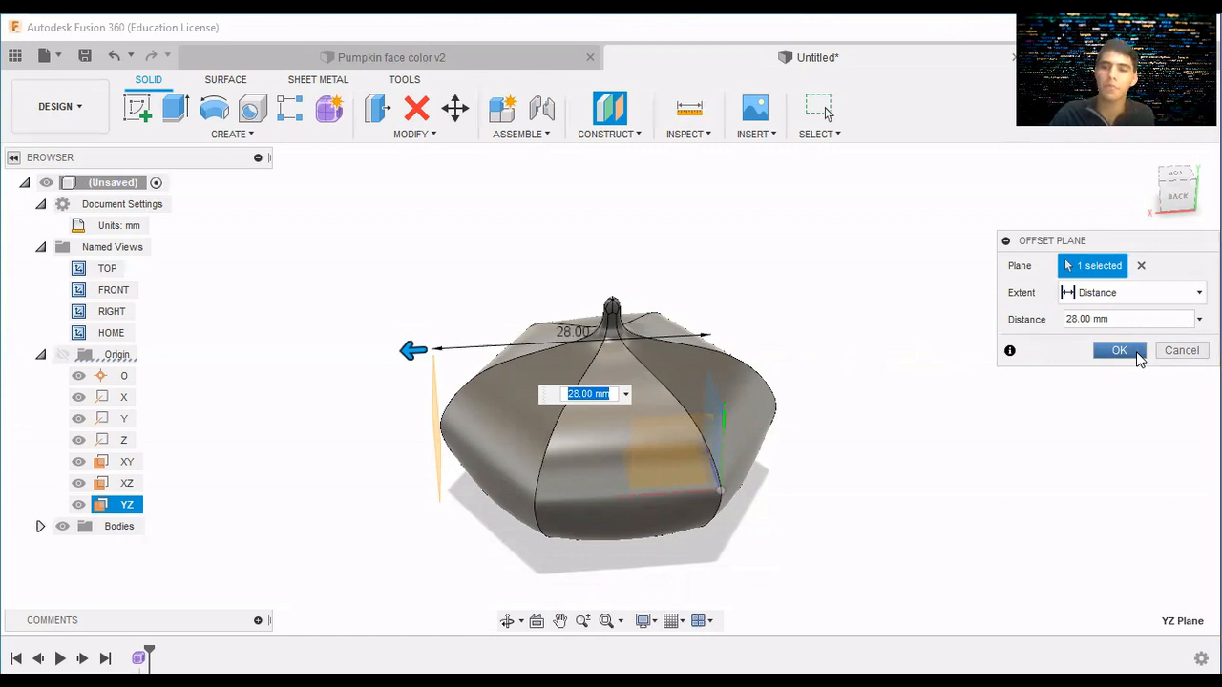
left_click(1119, 350)
left_click(1186, 205)
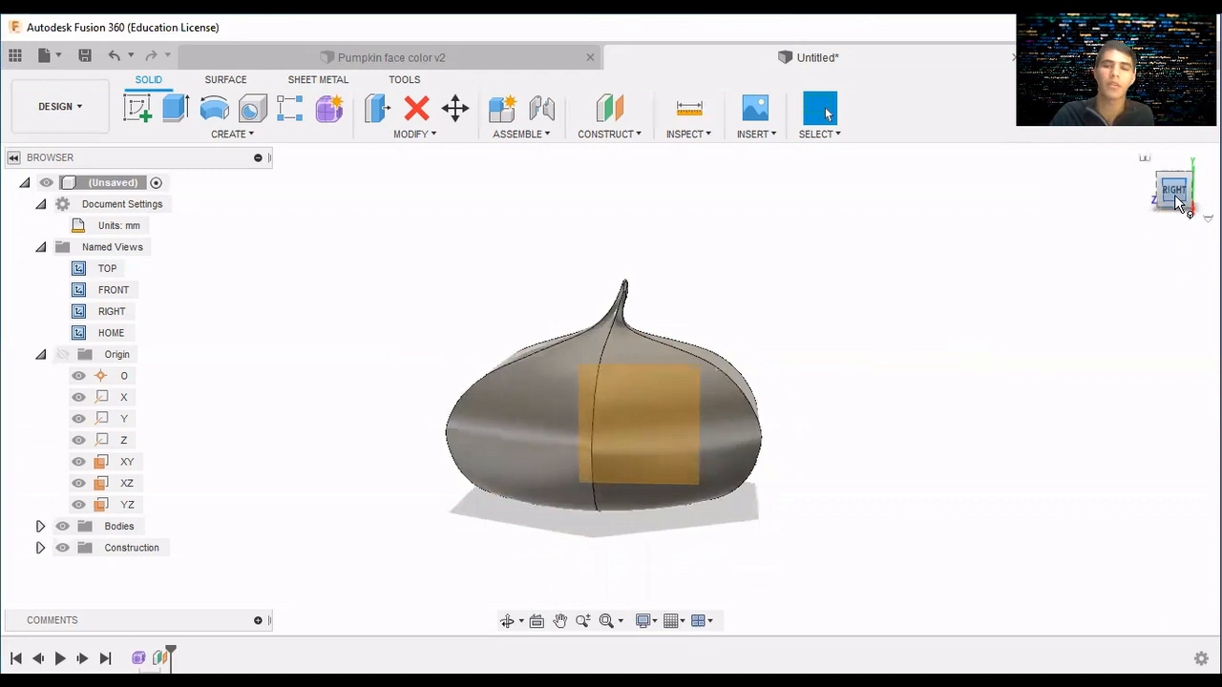
left_click_drag(1176, 201, 1176, 213)
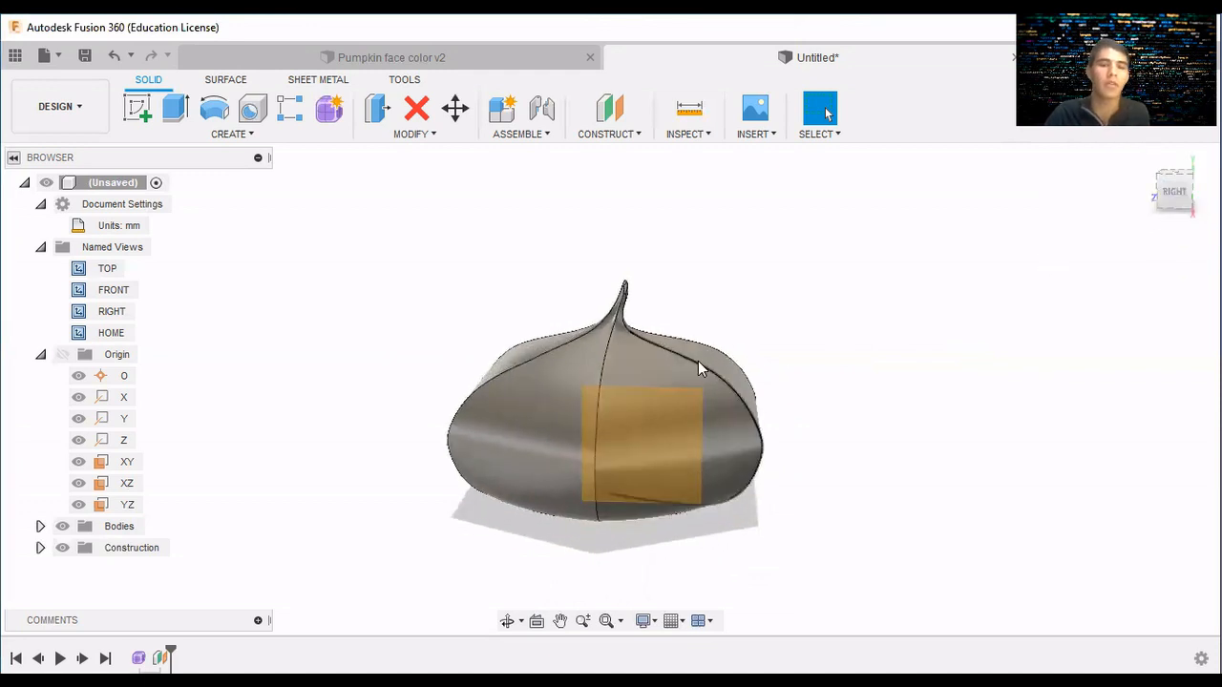
mouse_move(1177, 197)
left_mouse_down()
mouse_move(1197, 212)
mouse_move(1180, 198)
mouse_move(1177, 212)
left_mouse_up()
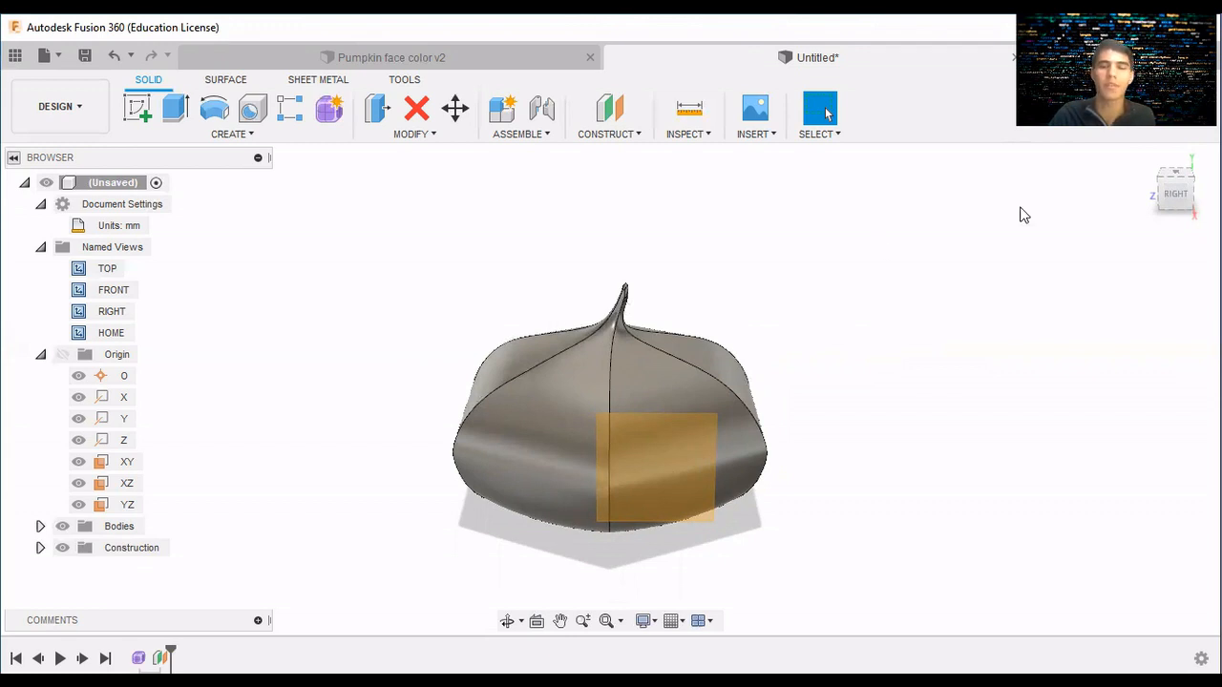
left_click_drag(1166, 187, 1188, 187)
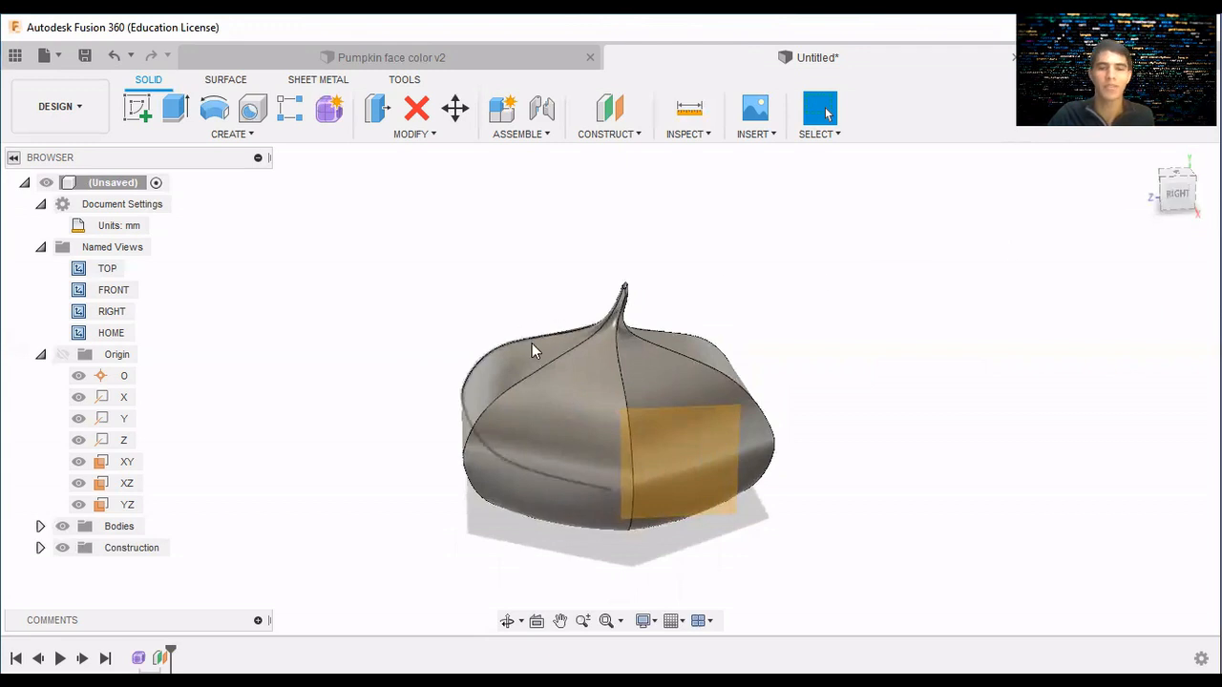
Start a Shell on the whole pumpkin body with an inside thickness of 2 mm.
left_click(423, 137)
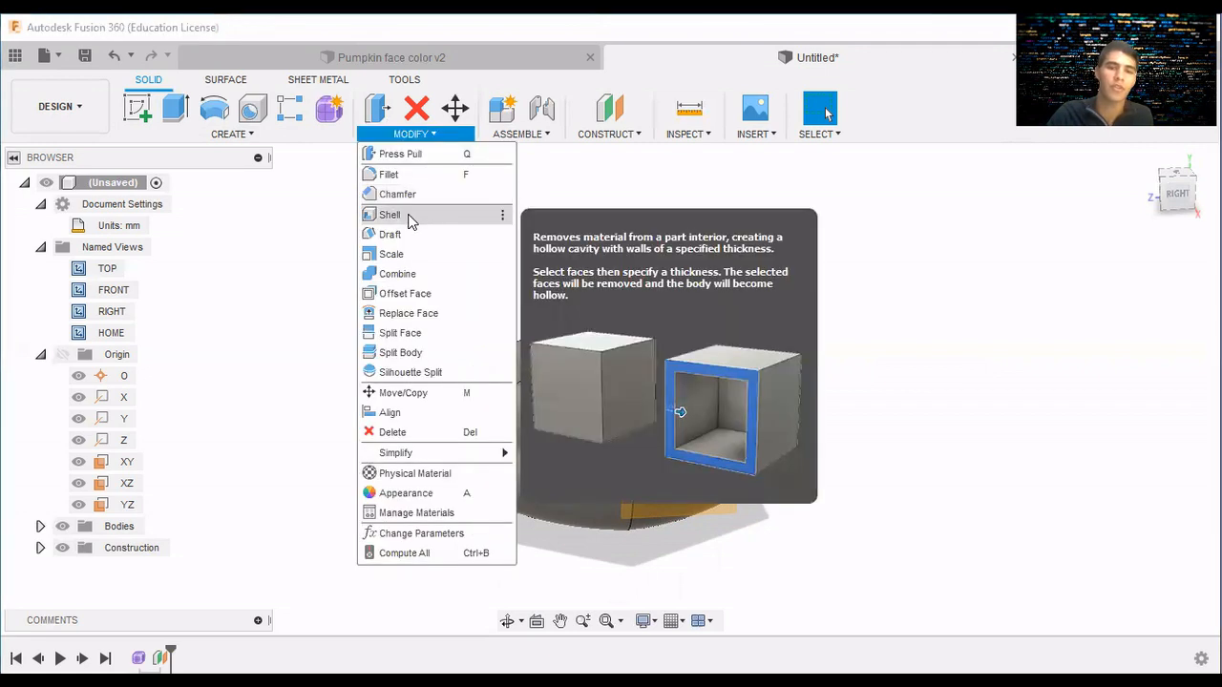
left_click(409, 217)
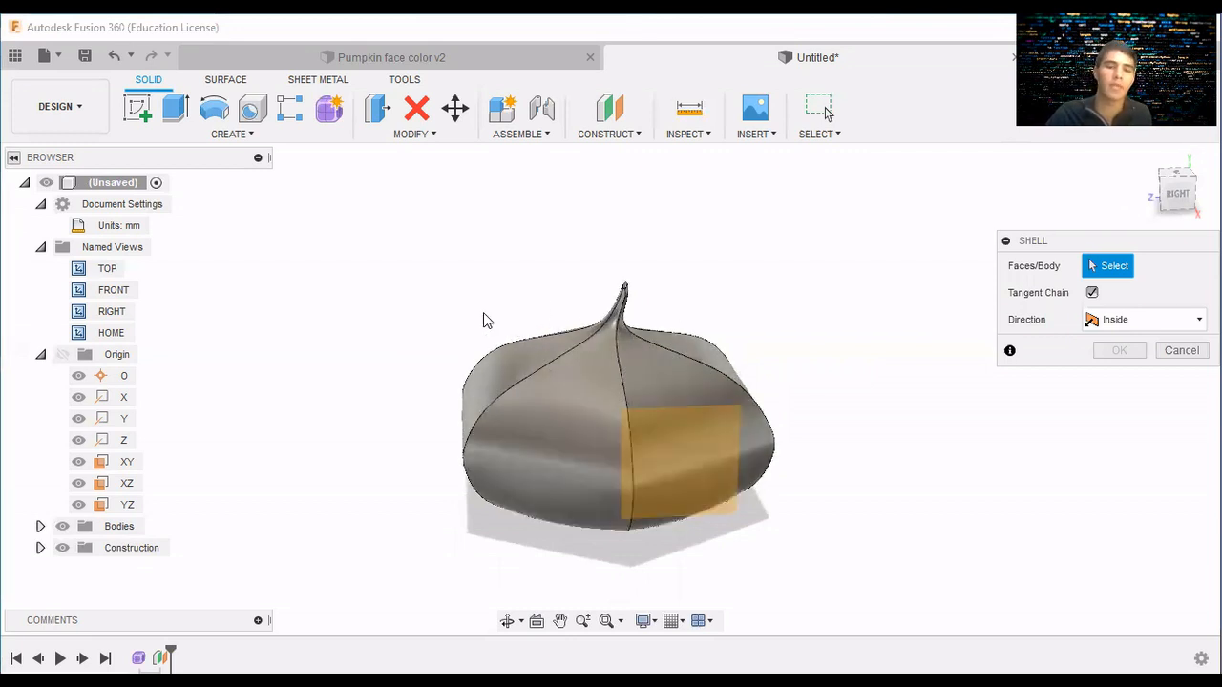
left_click(776, 356)
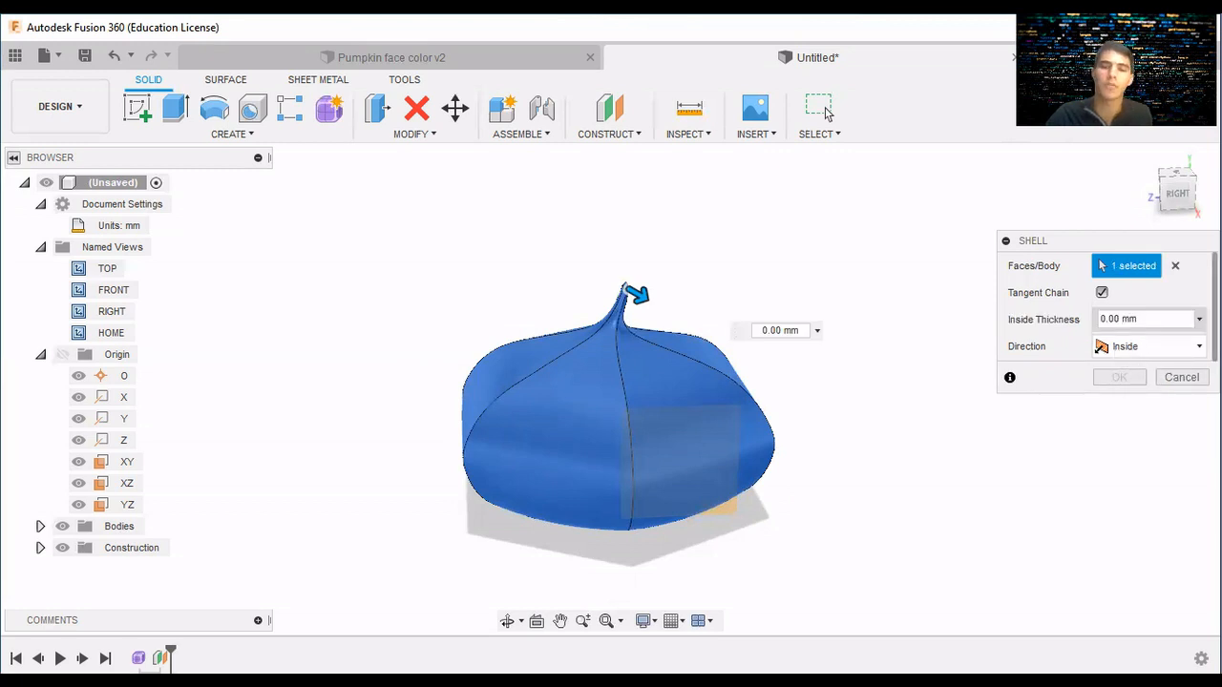
left_click(1114, 318)
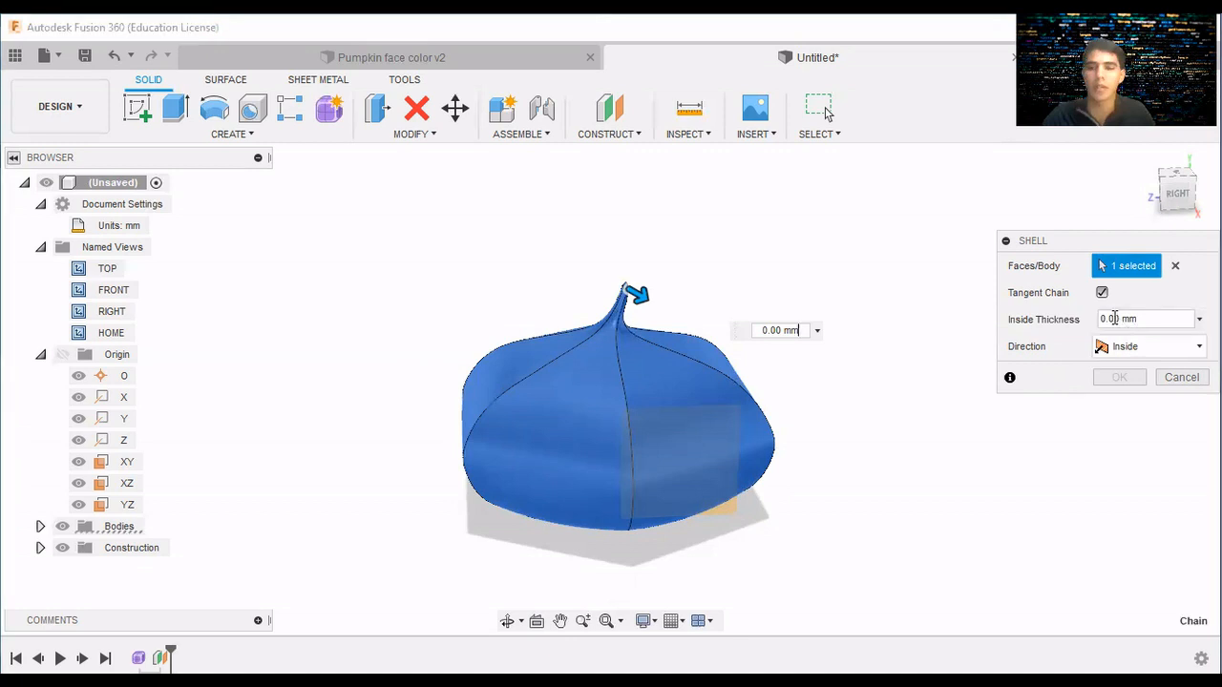
left_click(1110, 319)
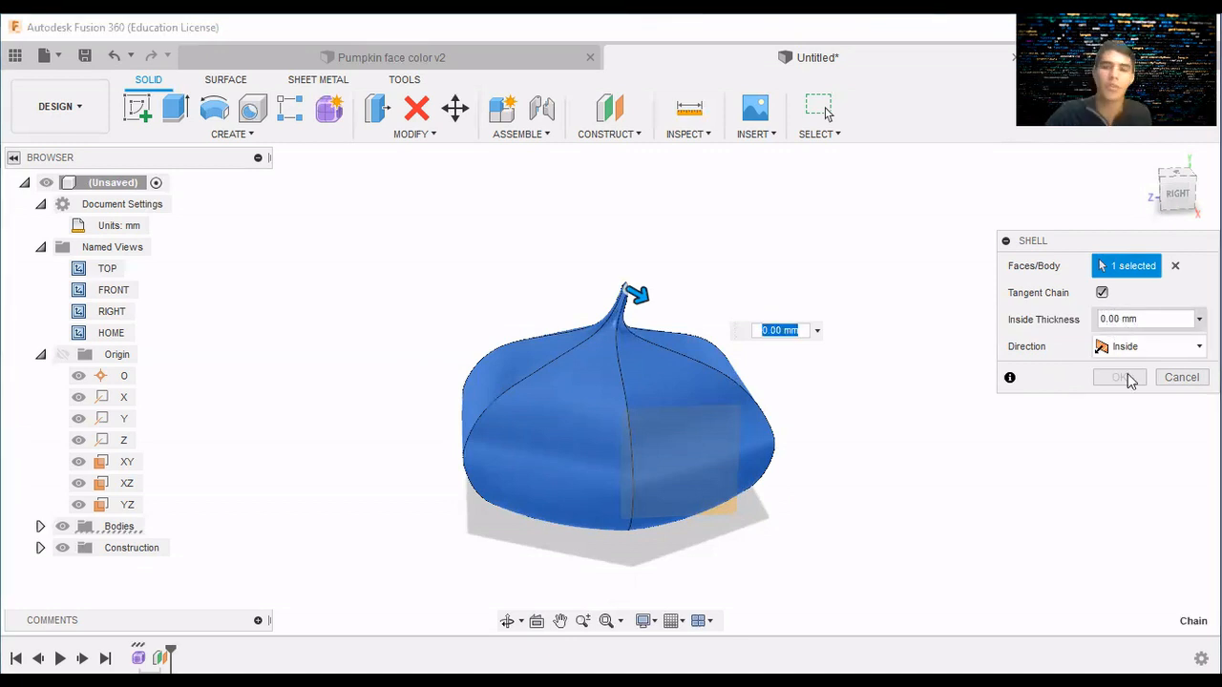
type("2")
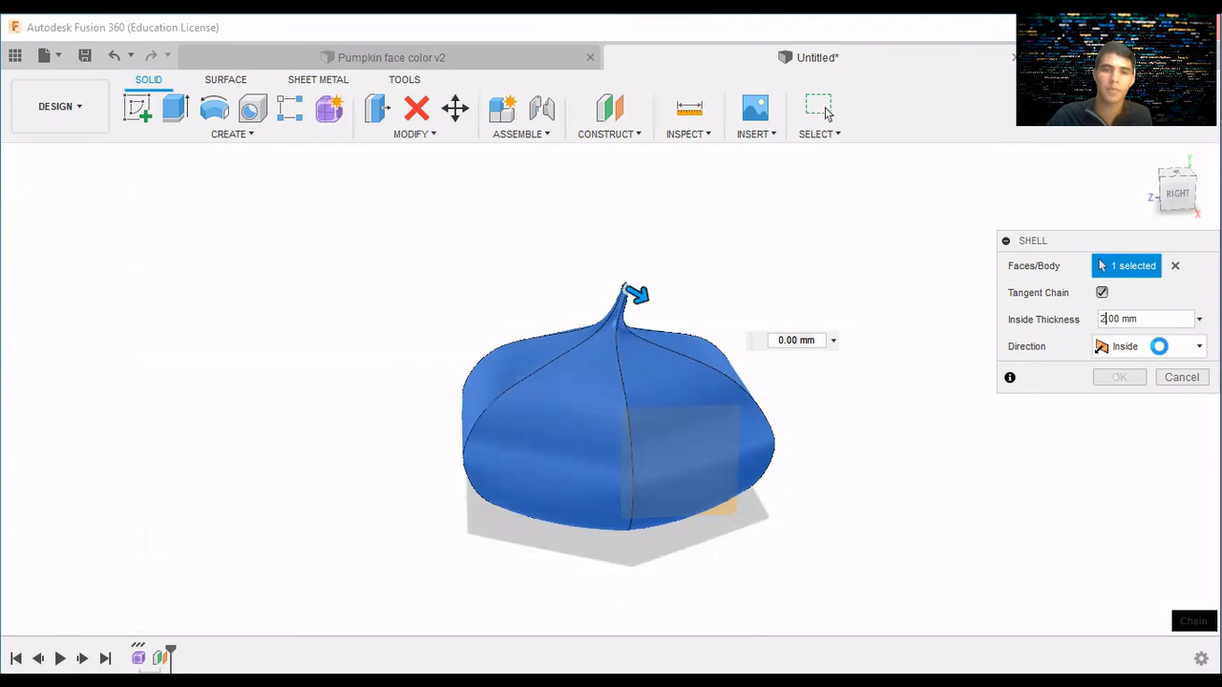
Try shelling the pumpkin with the direction set to Outside and a thickness of 2 mm.
left_click(1158, 346)
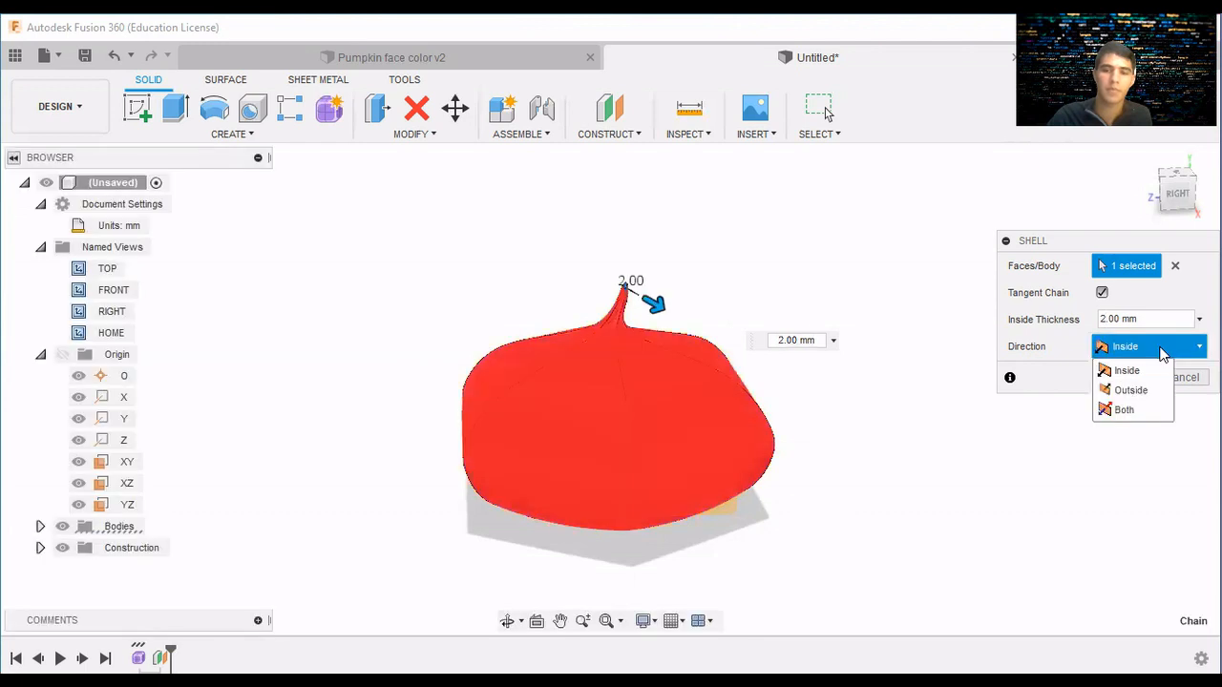
left_click(1132, 391)
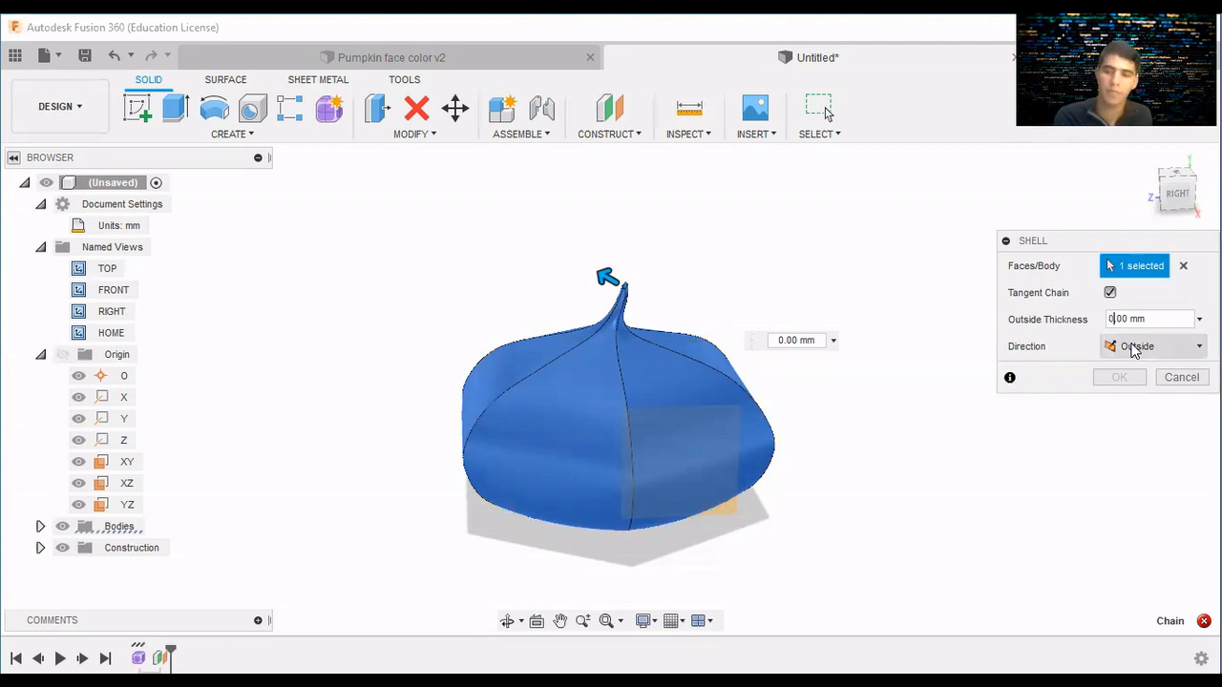
key("BackSpace")
type("2")
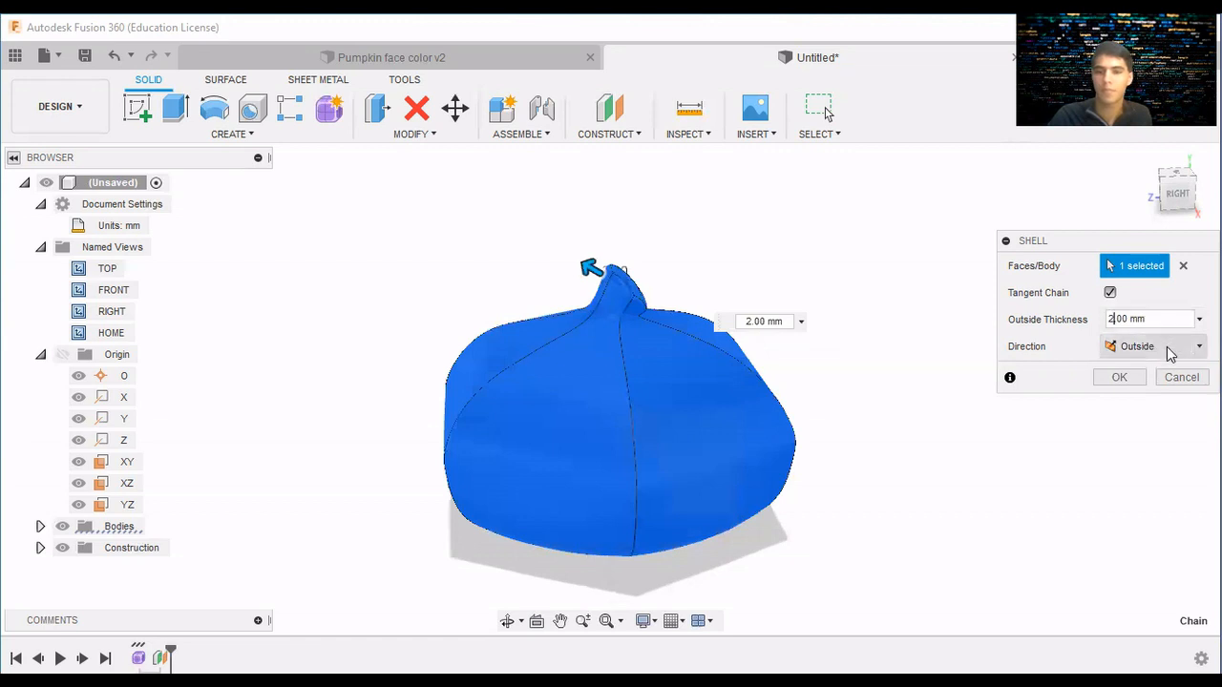
left_click(1167, 346)
left_click(1149, 322)
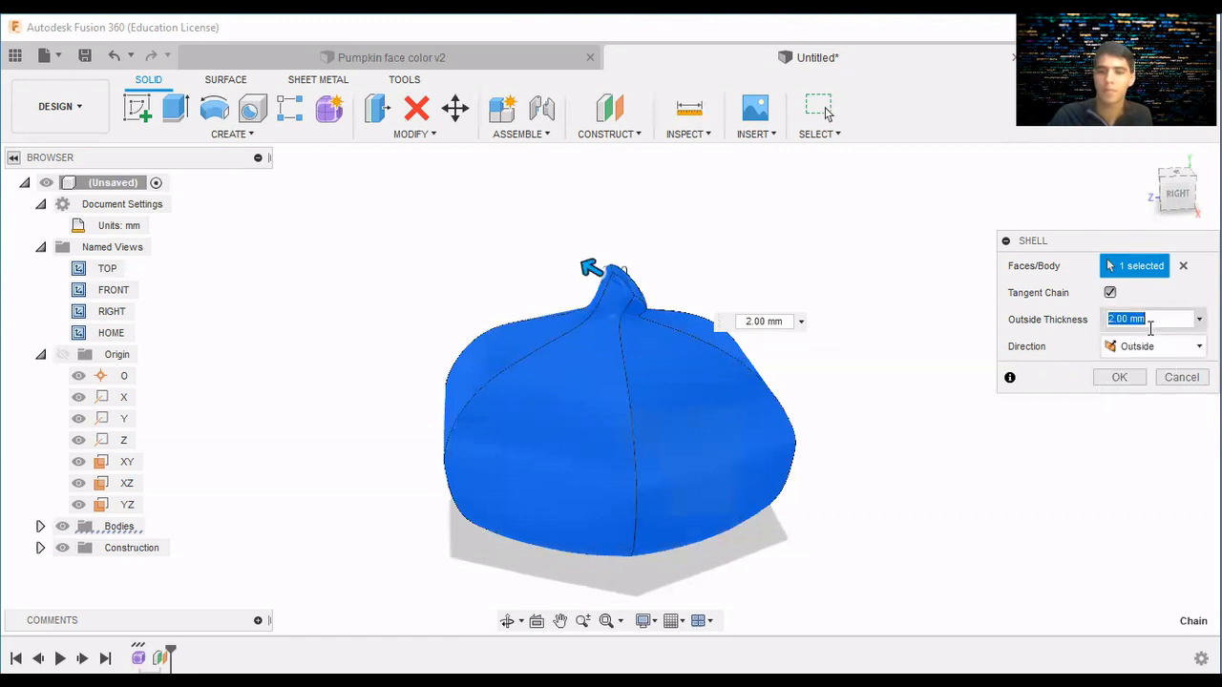
Set the shell direction back to Inside with a 1 mm thickness and create the shell.
left_click(1145, 348)
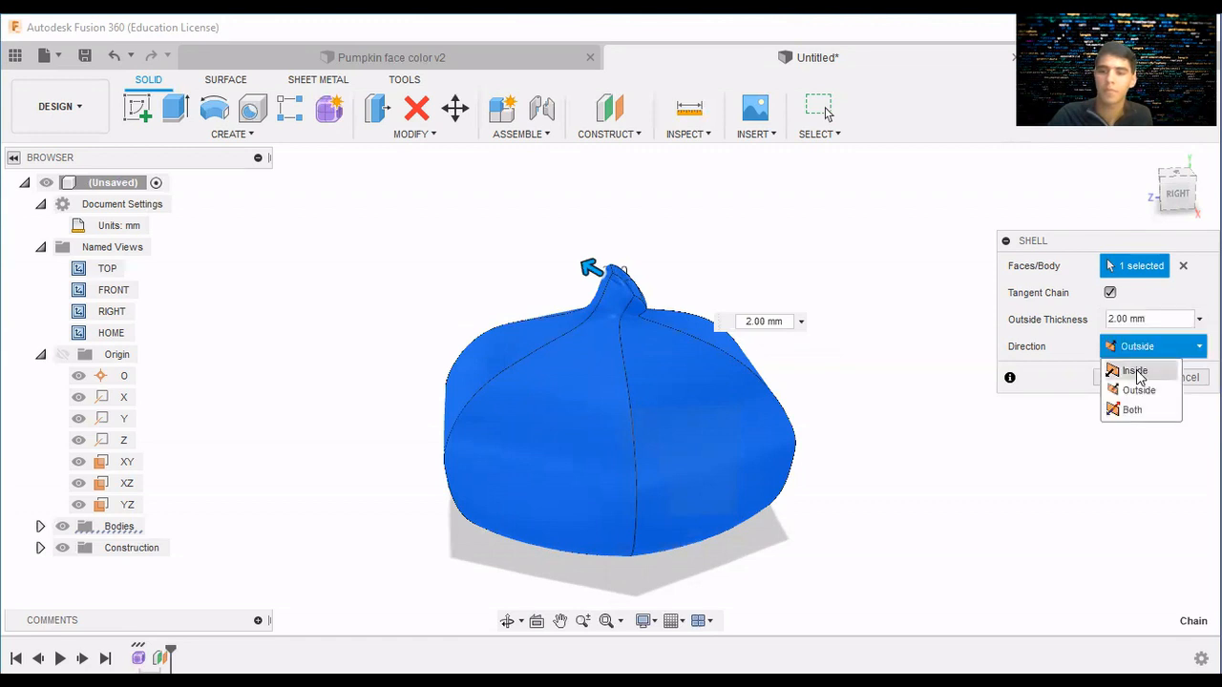
left_click(1136, 373)
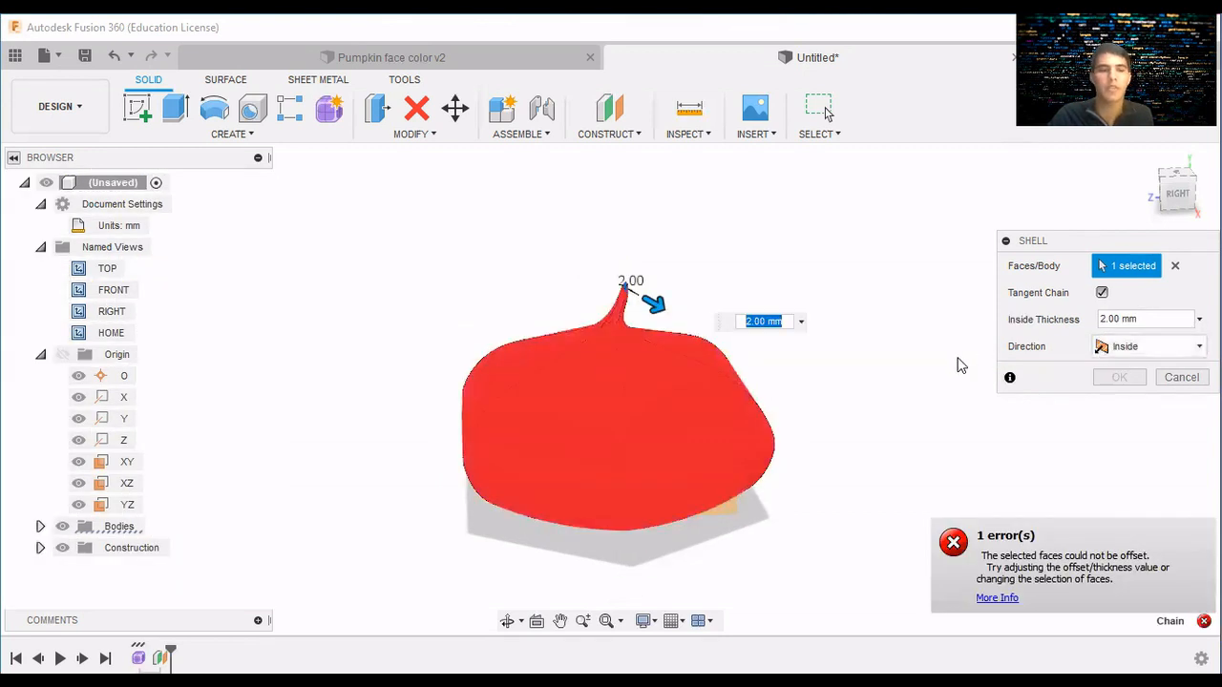
left_click(1106, 321)
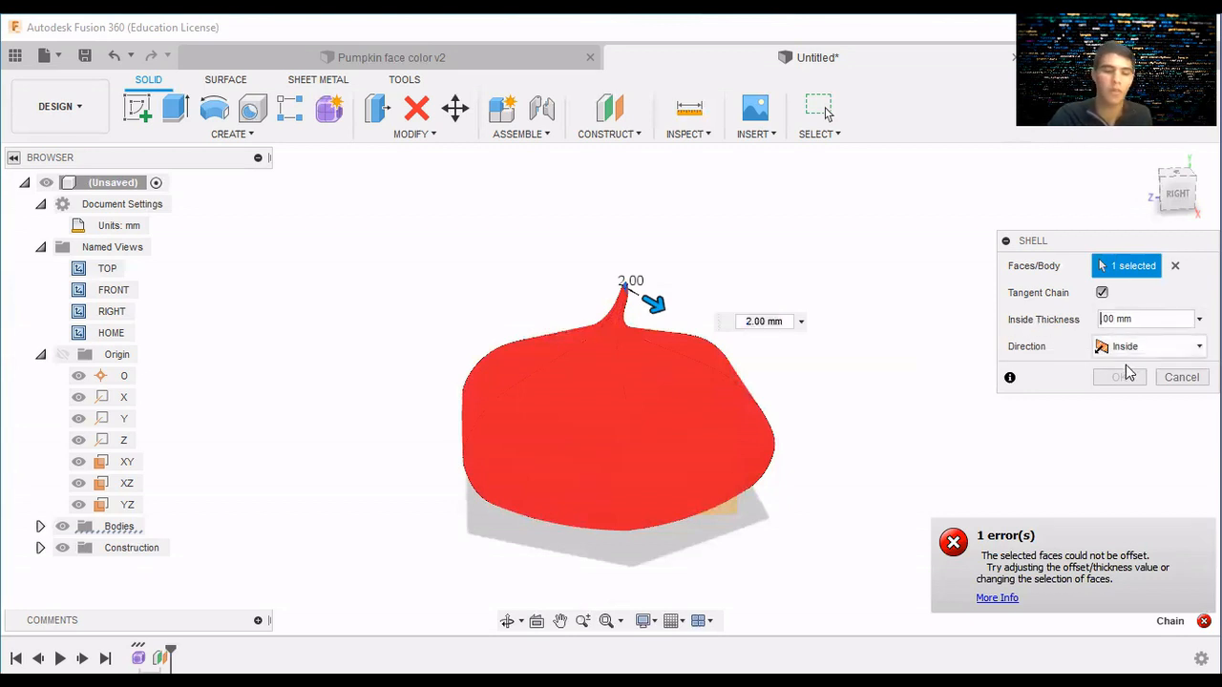
key("BackSpace")
type("1")
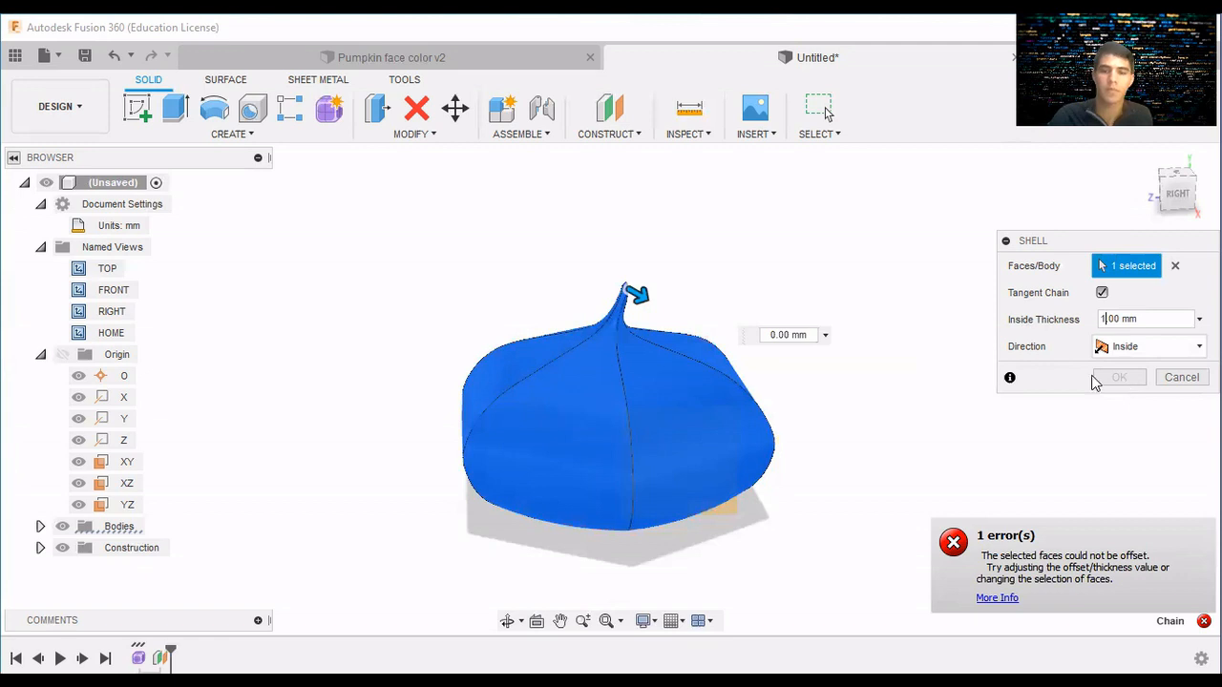
left_click(1102, 379)
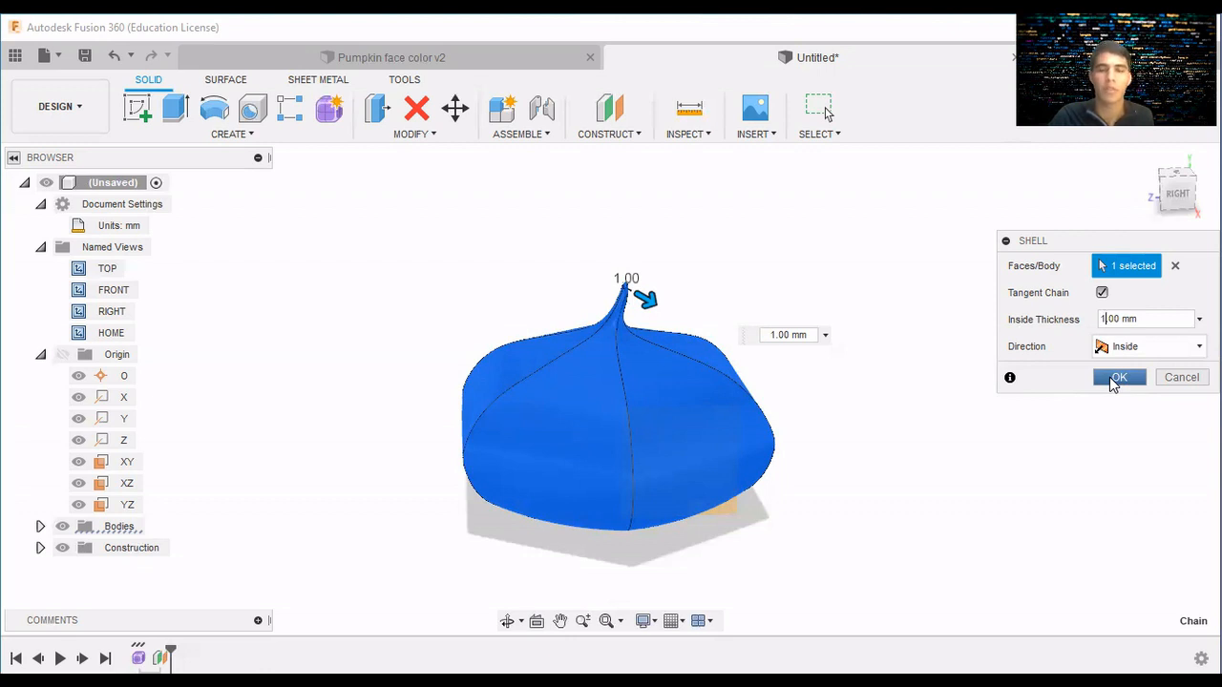
left_click(1117, 378)
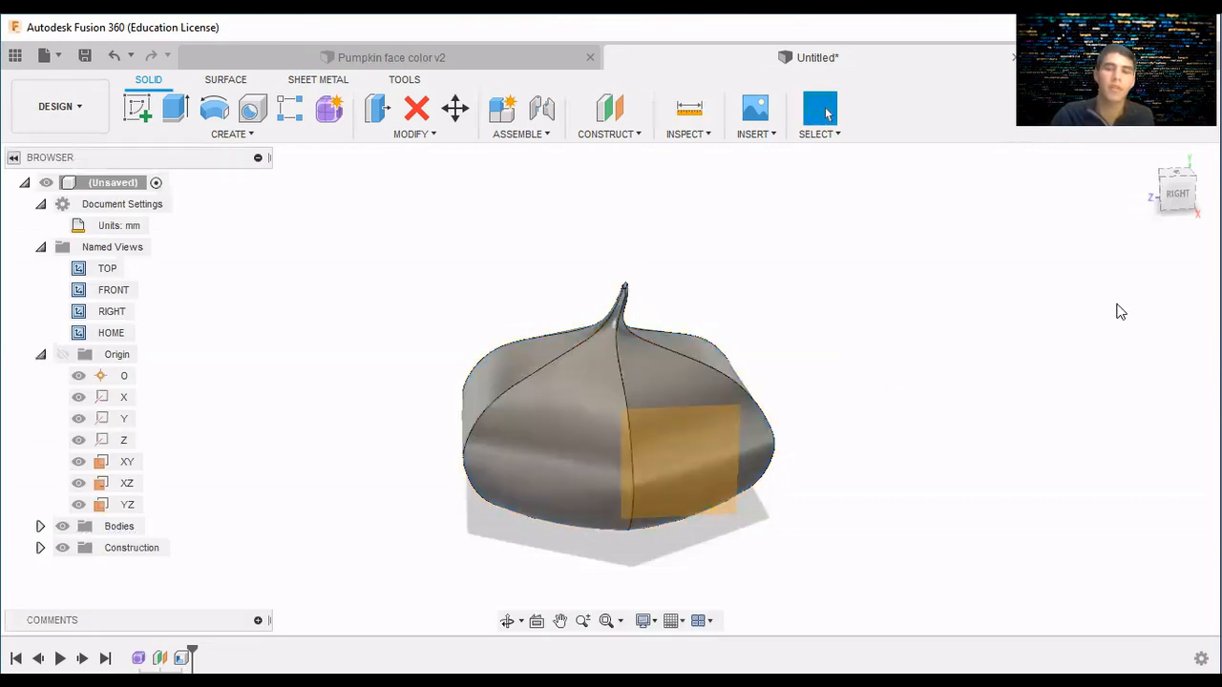
Start a sketch on the offset construction plane at the pumpkin's side.
mouse_move(1187, 203)
left_mouse_down()
mouse_move(1140, 202)
mouse_move(1201, 217)
mouse_move(1187, 204)
left_mouse_up()
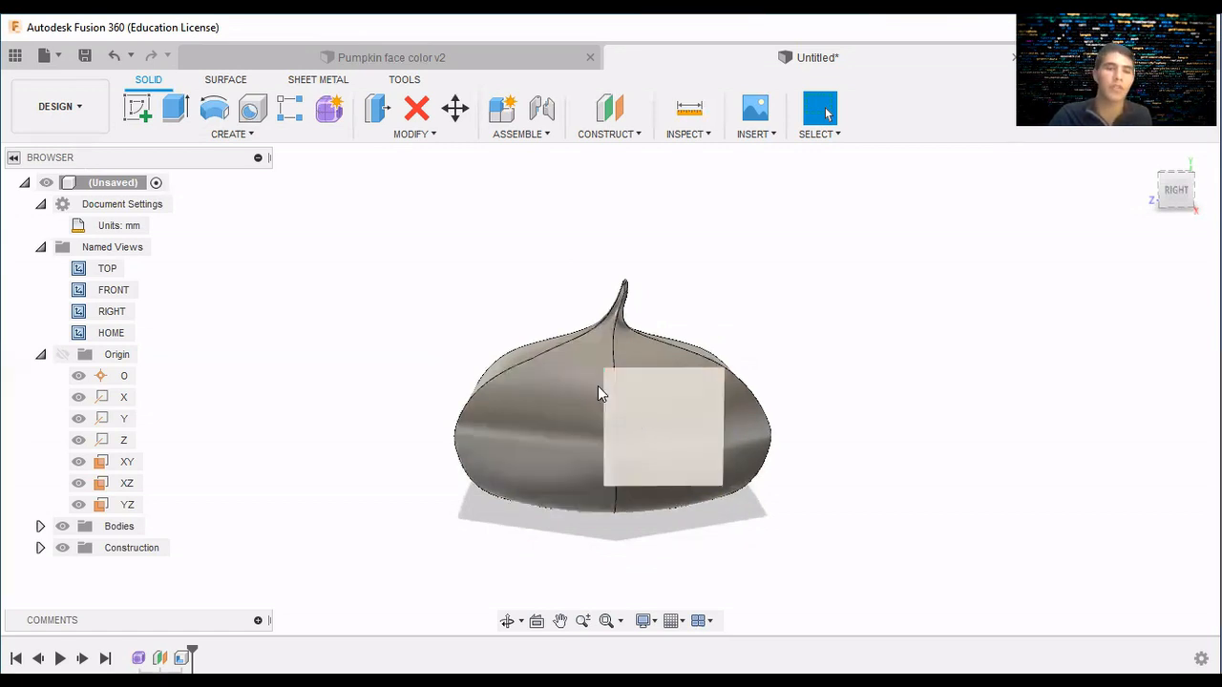
left_click(141, 112)
left_click(651, 427)
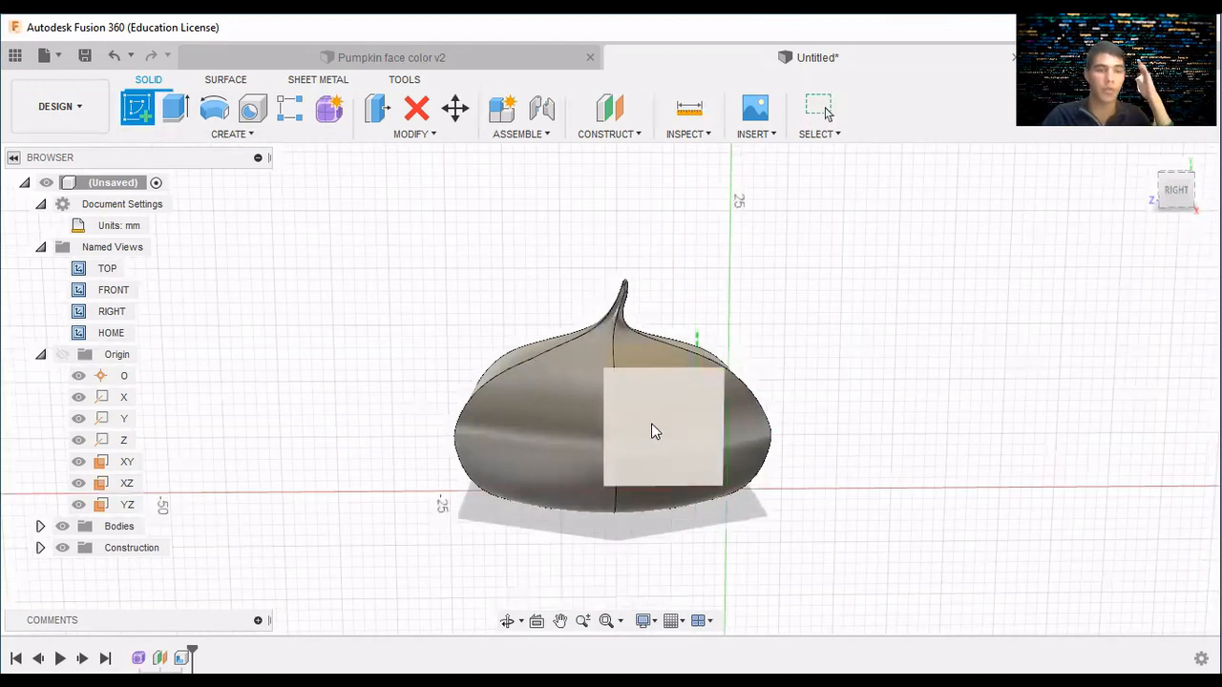
left_click(657, 428)
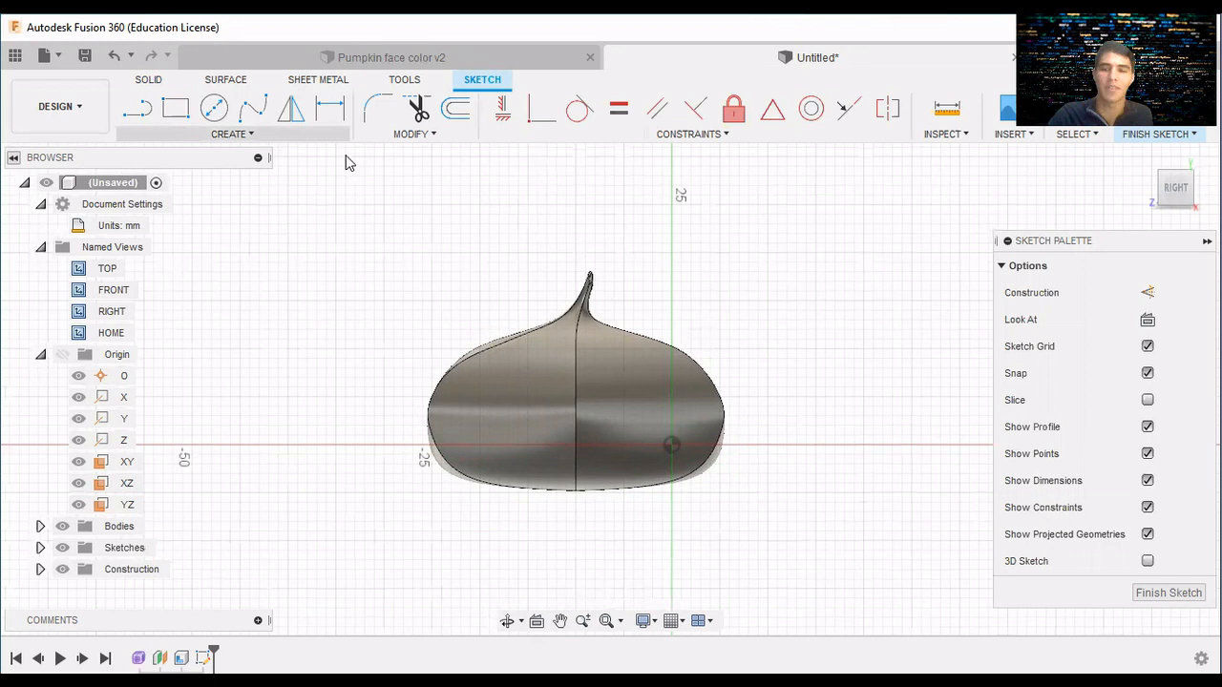
left_click(259, 156)
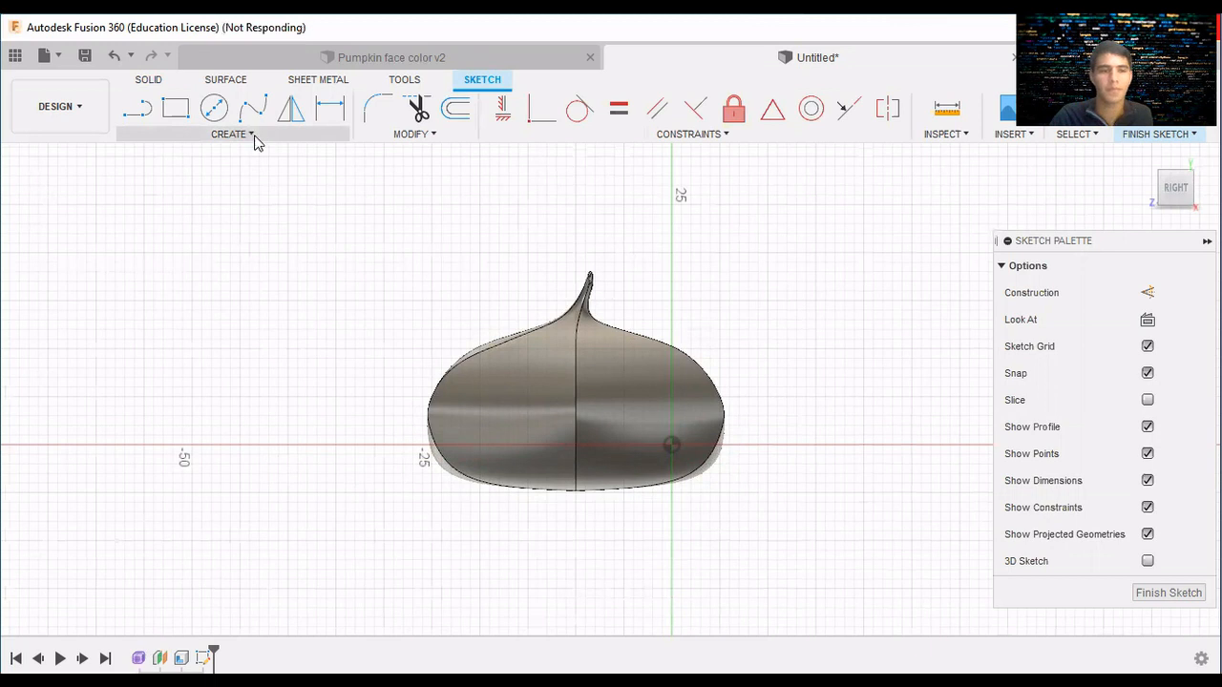
left_click(255, 138)
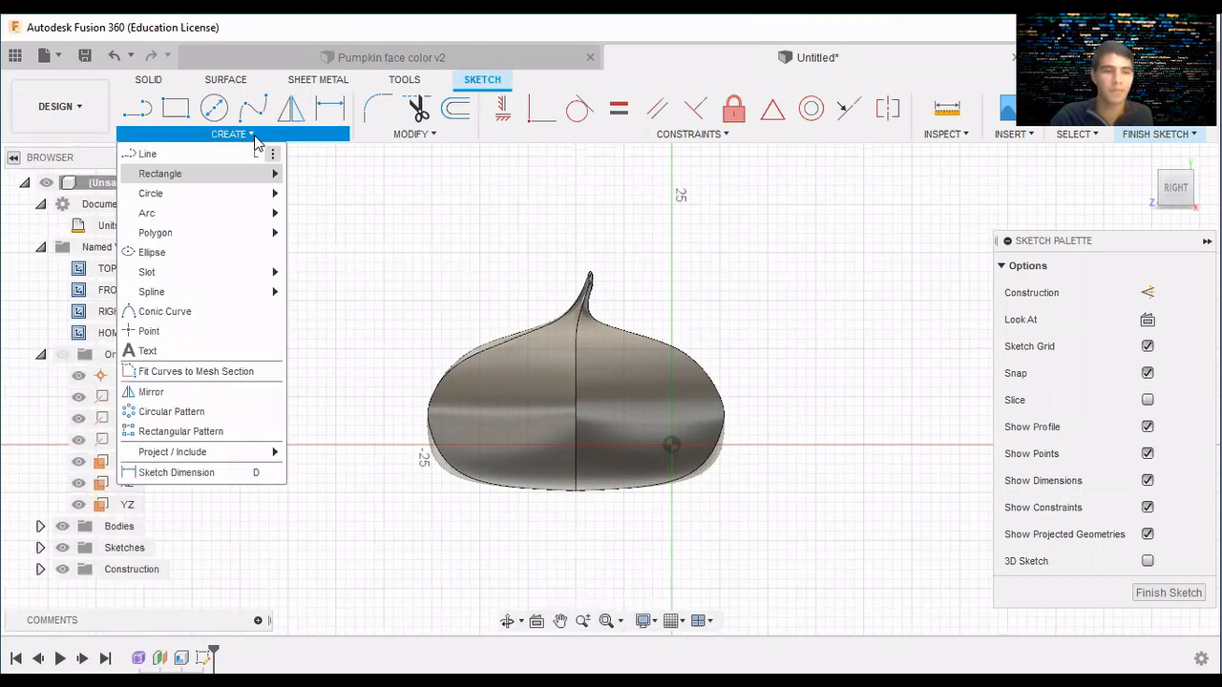
mouse_move(208, 215)
left_click(314, 218)
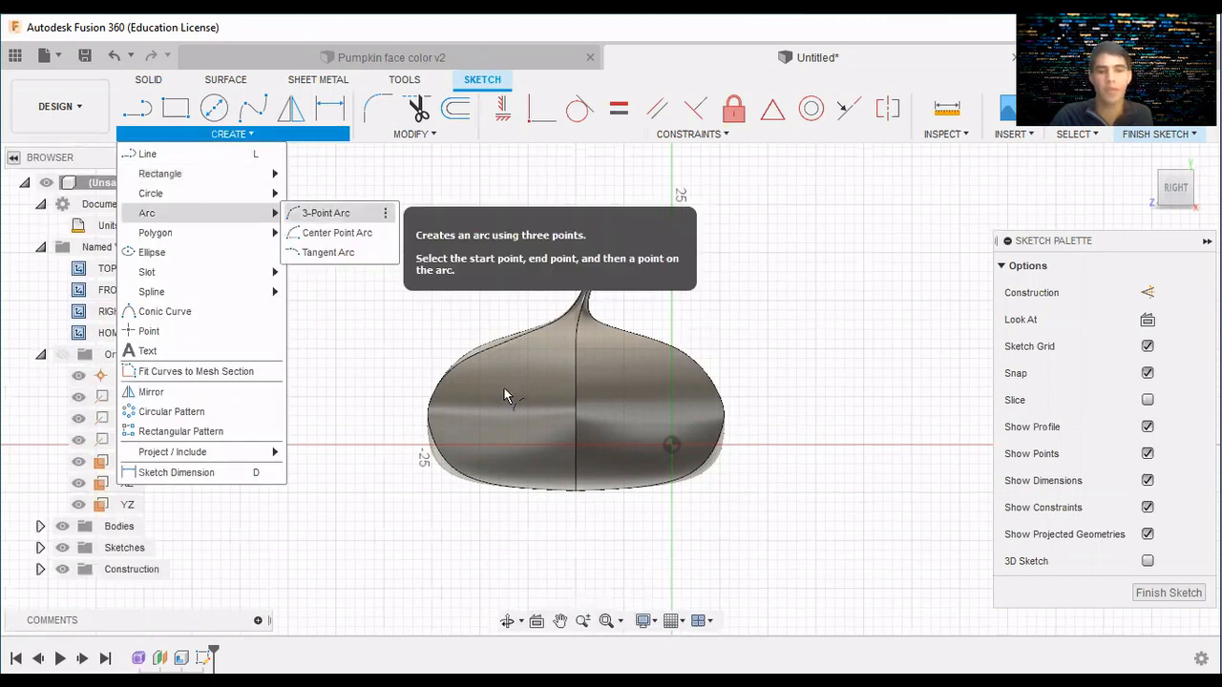
left_click(498, 387)
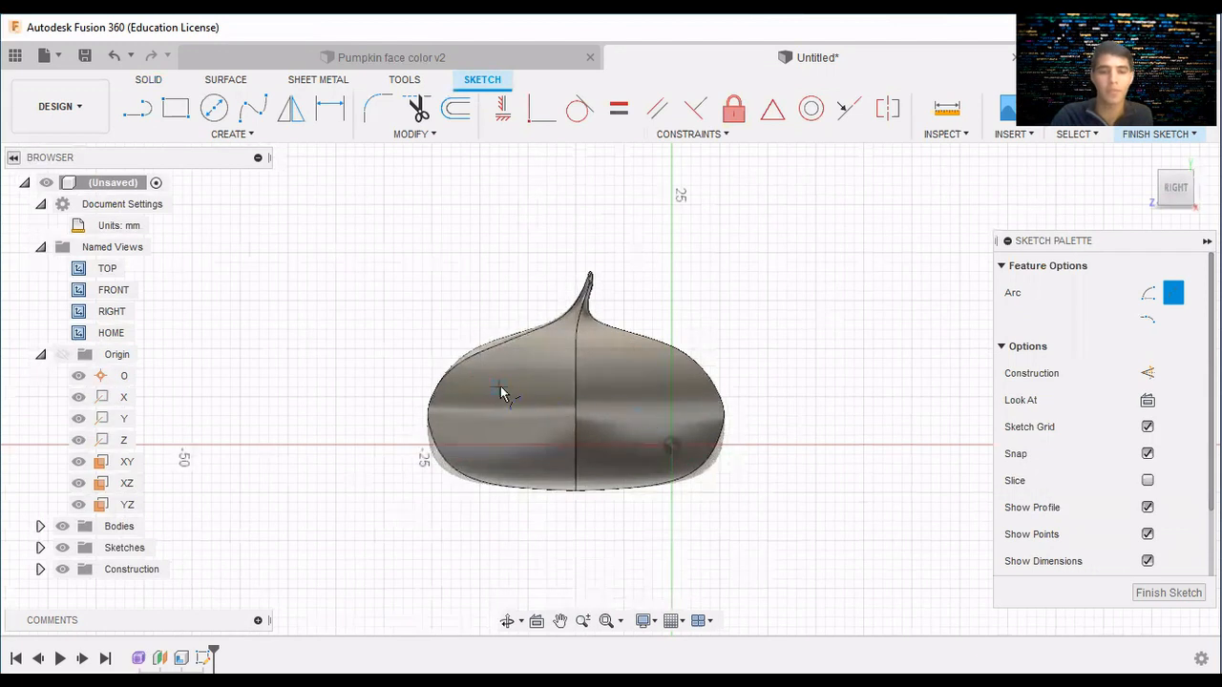
left_click(565, 386)
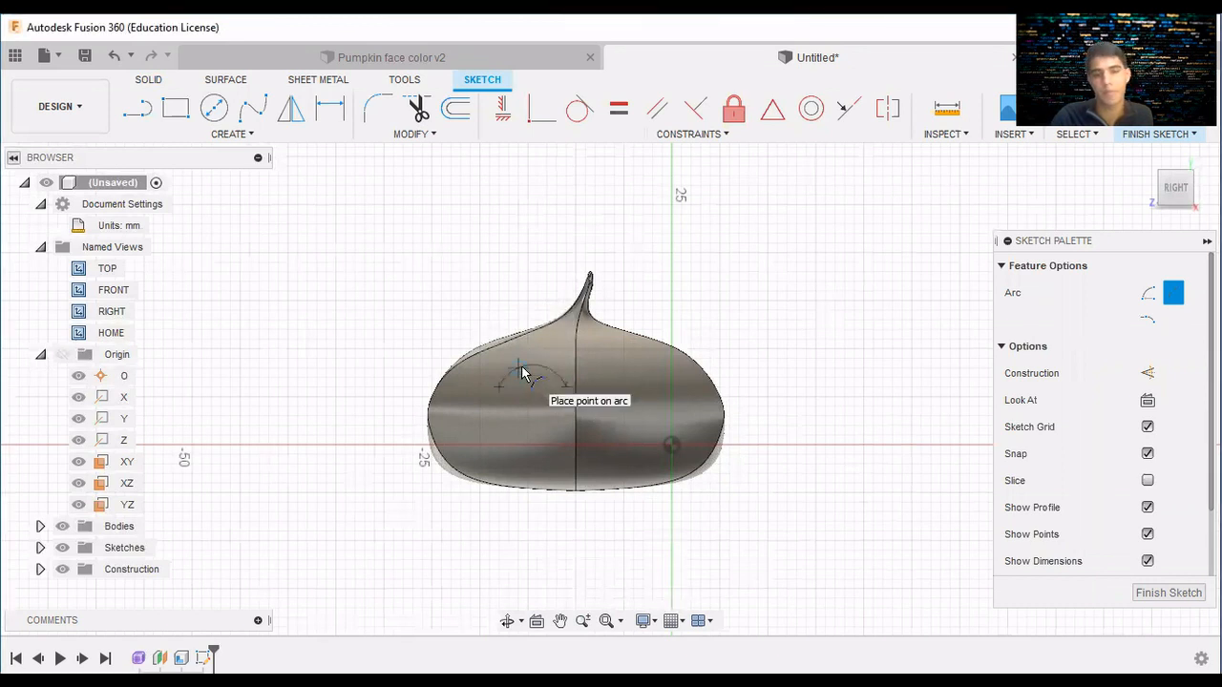
key("Escape")
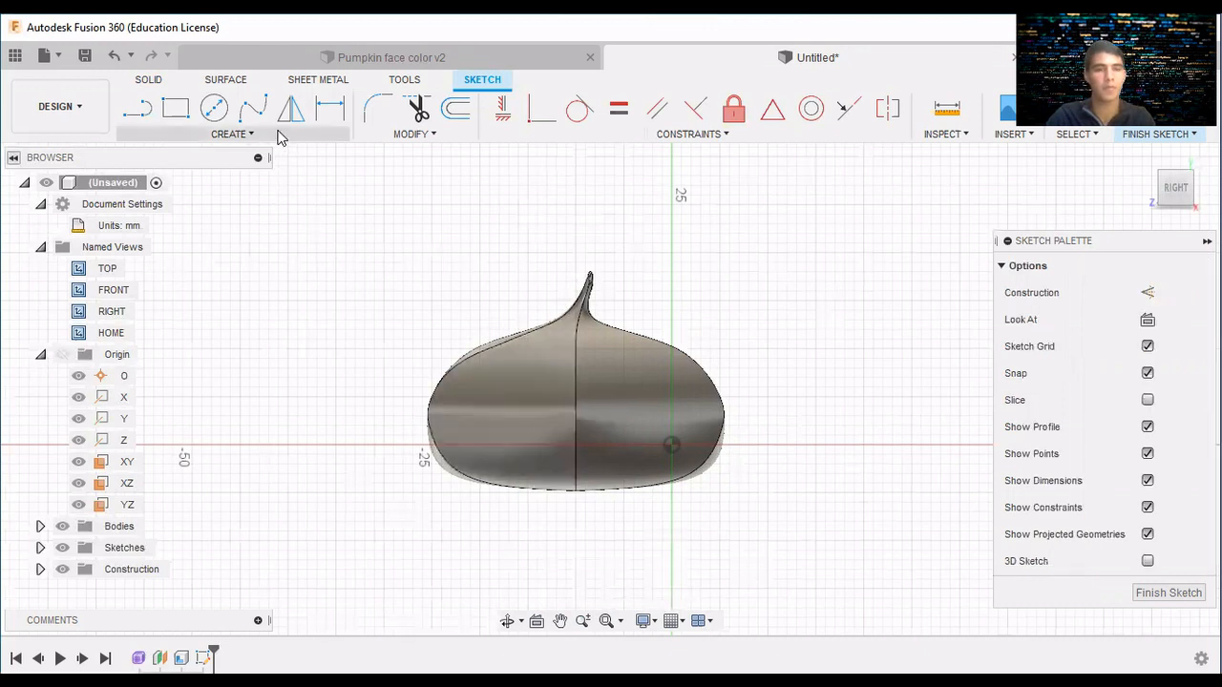
Draw a three-point arc, bulging upward with endpoints about 6.3 mm apart, on the pumpkin's left half.
left_click(232, 134)
mouse_move(254, 216)
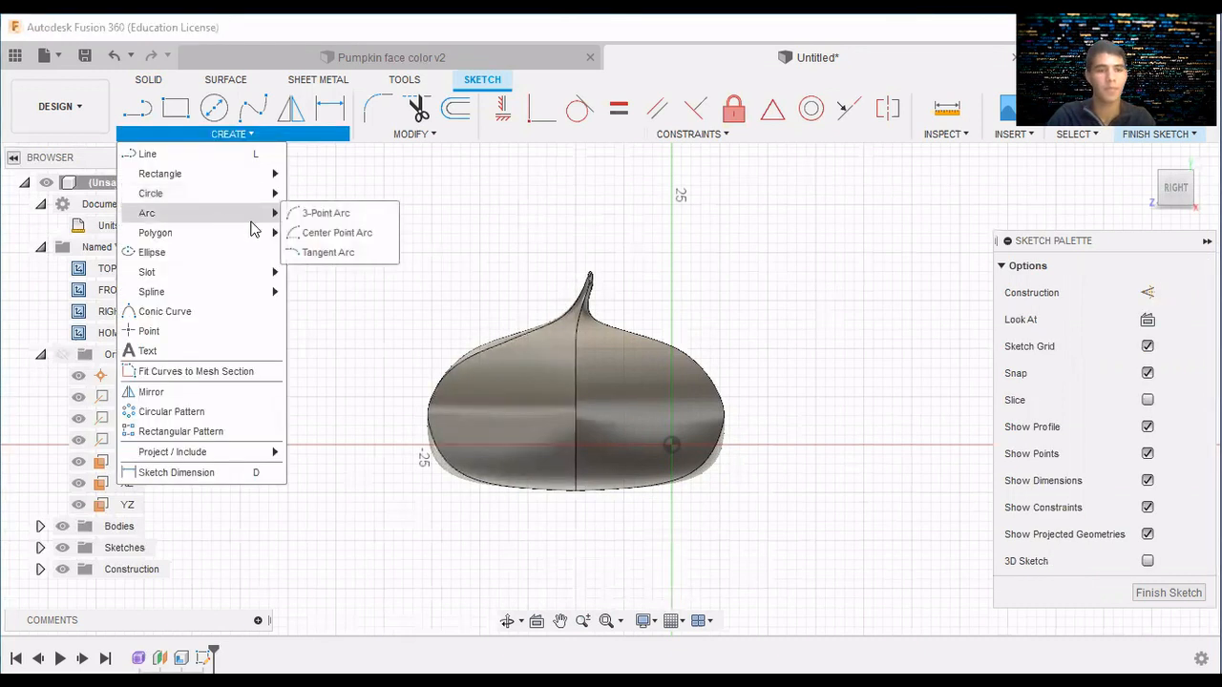
left_click(490, 394)
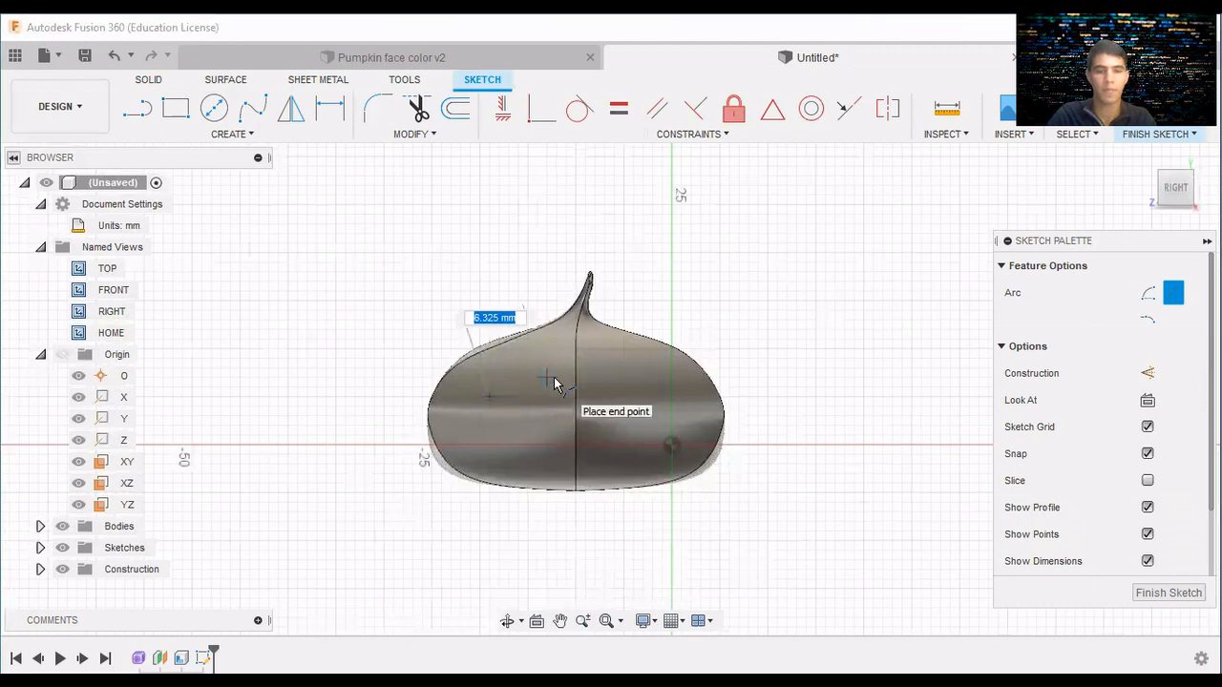
left_click(550, 381)
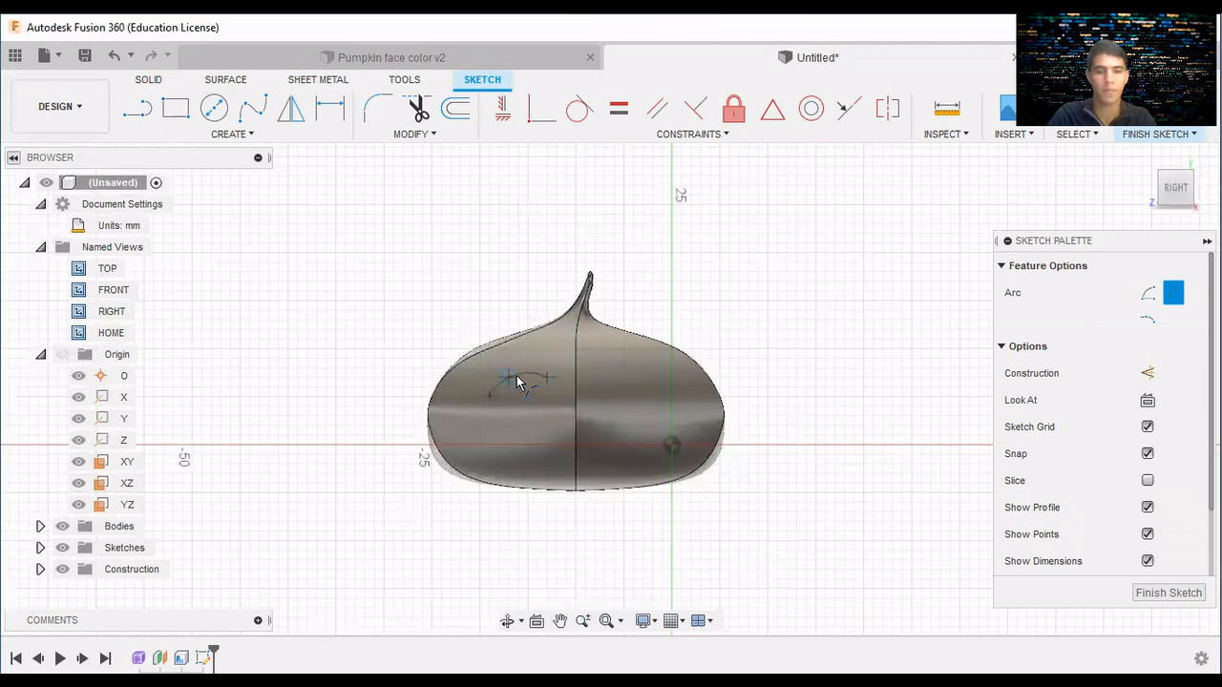
left_click(520, 374)
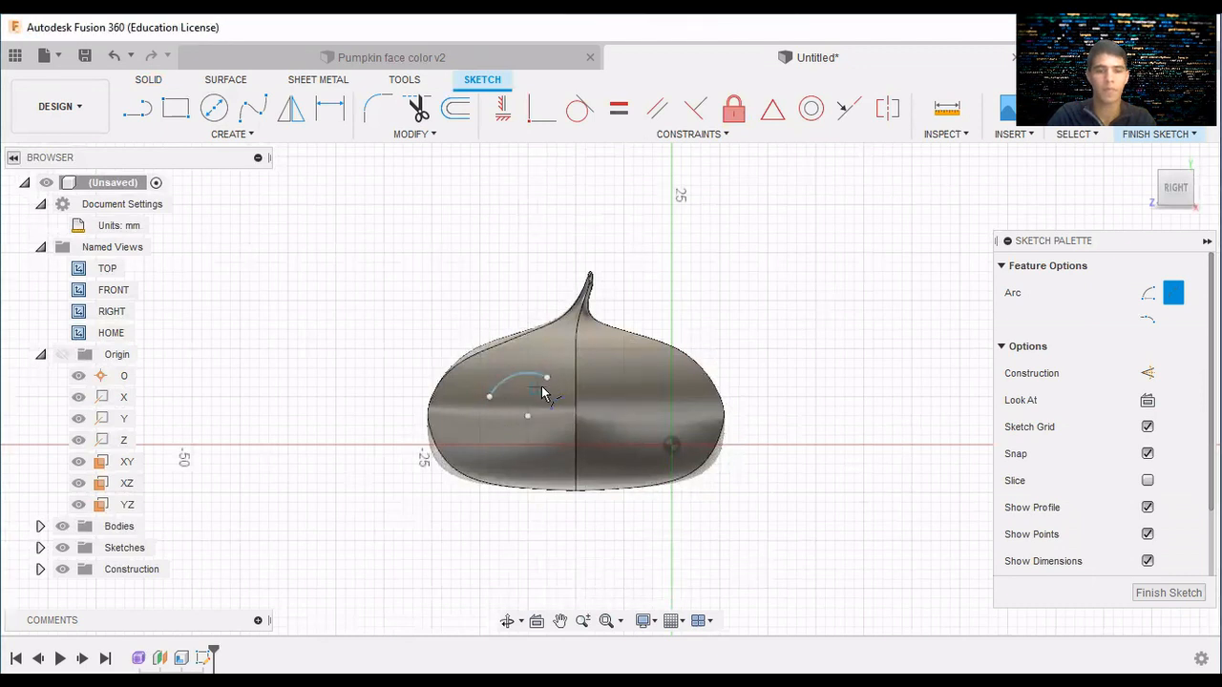
Draw a second, flatter arc from the first arc's left end, about 8 mm to its lower right endpoint, forming a crescent.
left_click(489, 395)
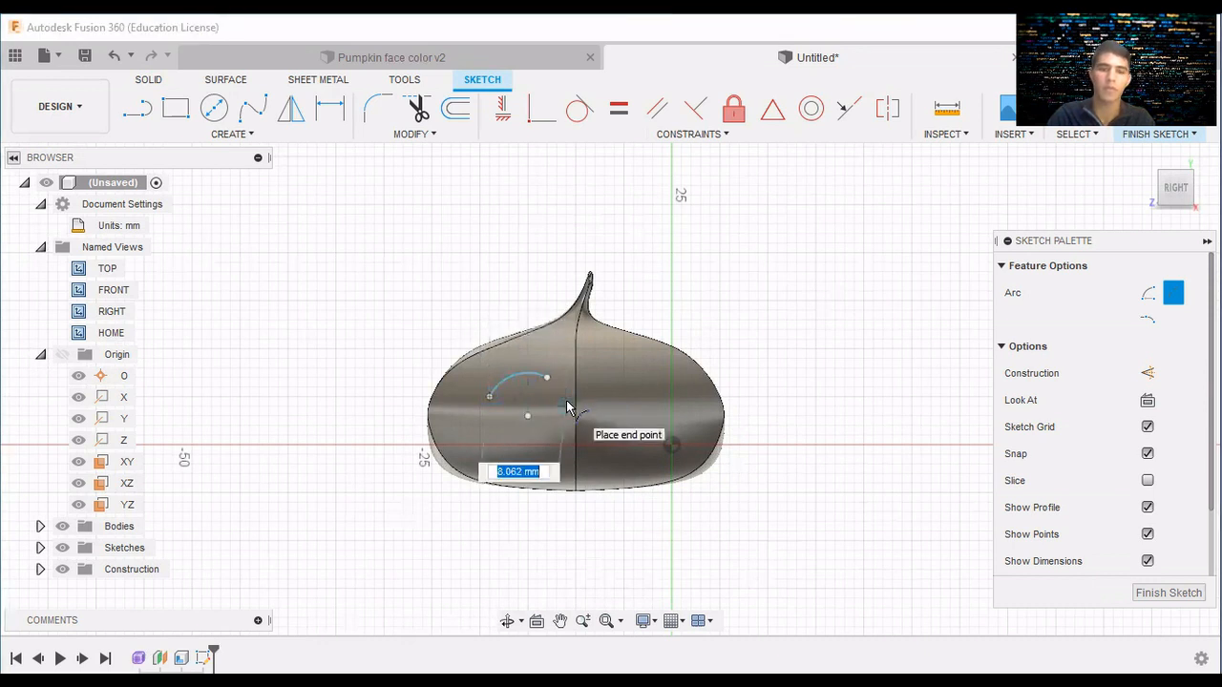
left_click(566, 403)
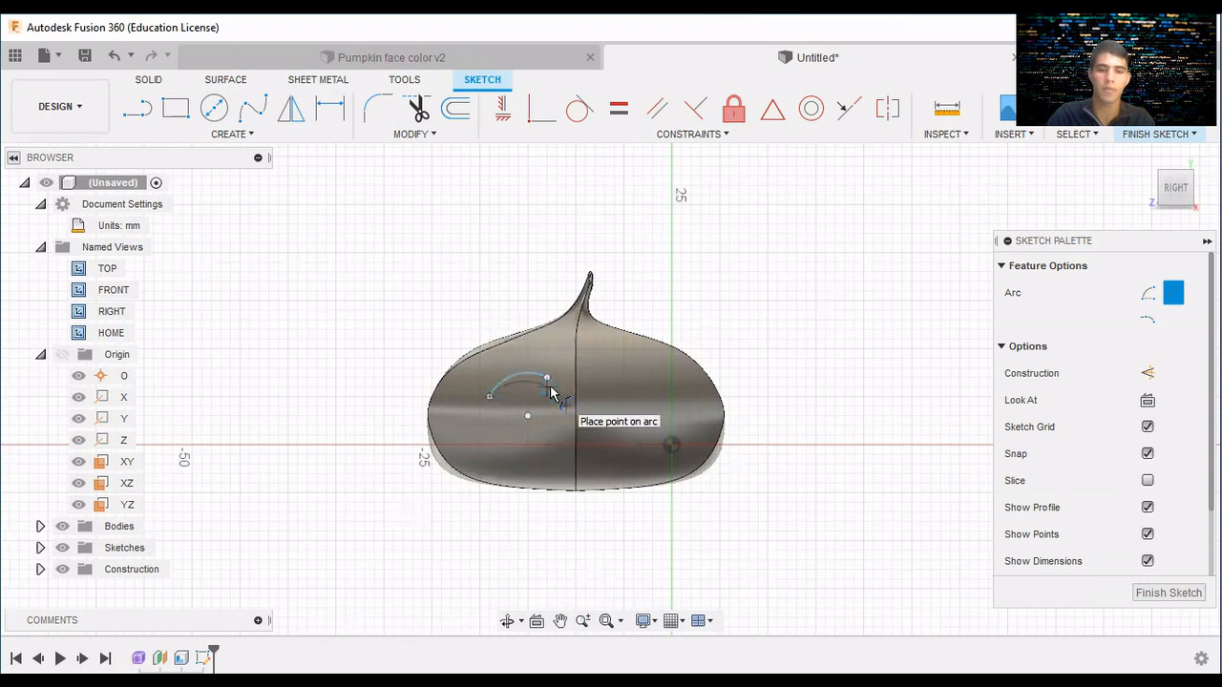
left_click(552, 391)
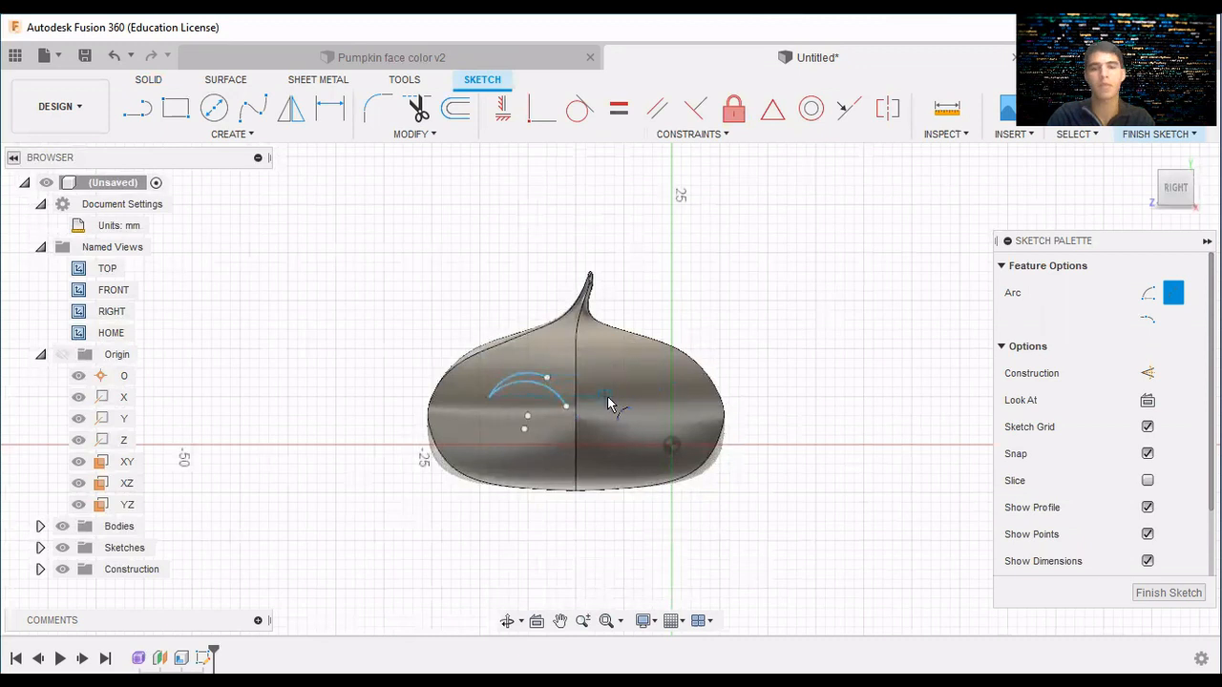
Draw an upward-bulging three-point arc on the pumpkin's right half, opposite the existing crescent.
left_click(659, 374)
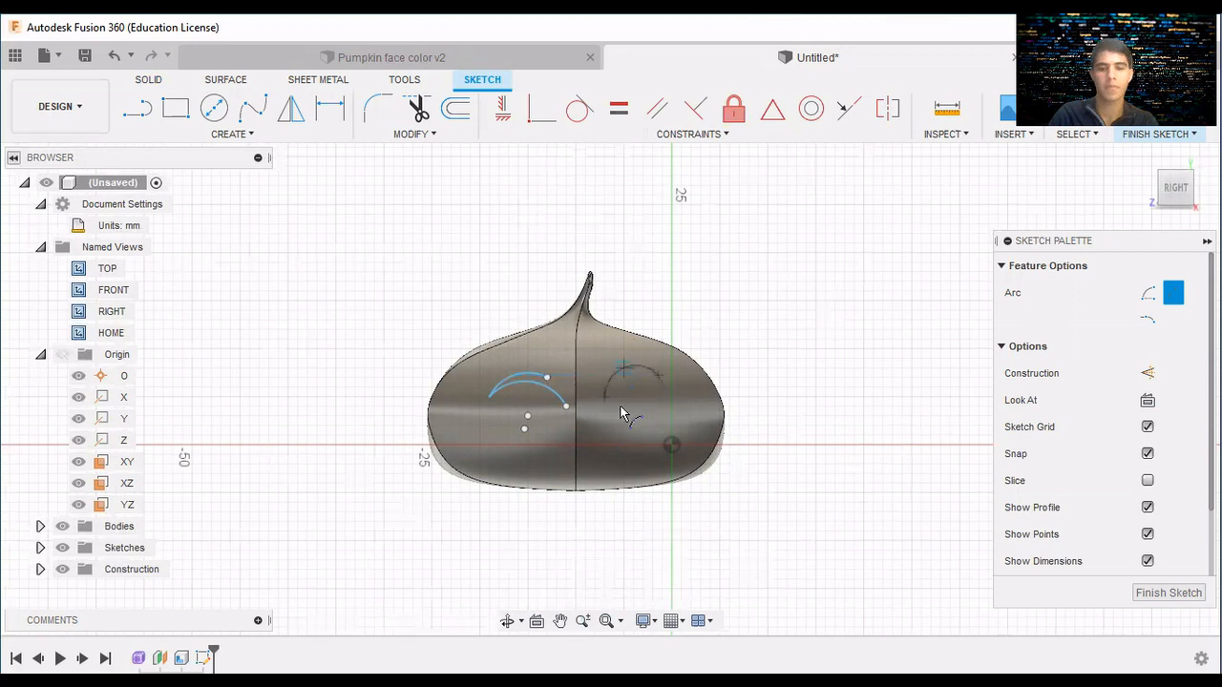
left_click(612, 402)
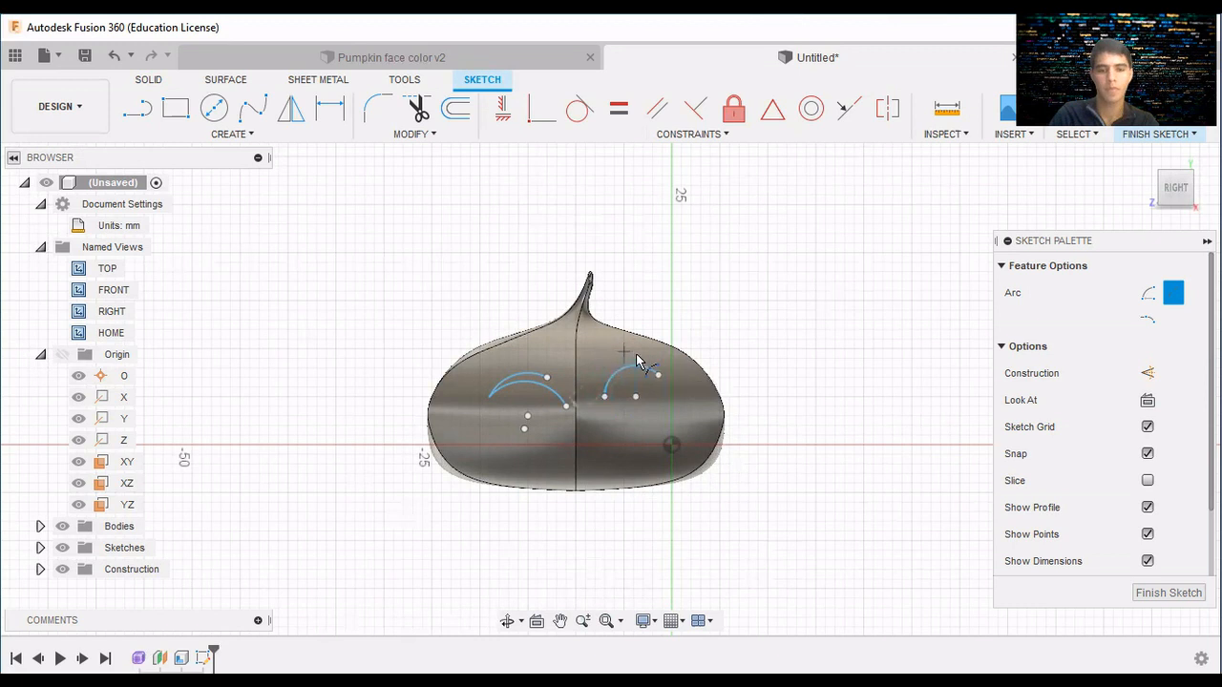
left_click(630, 358)
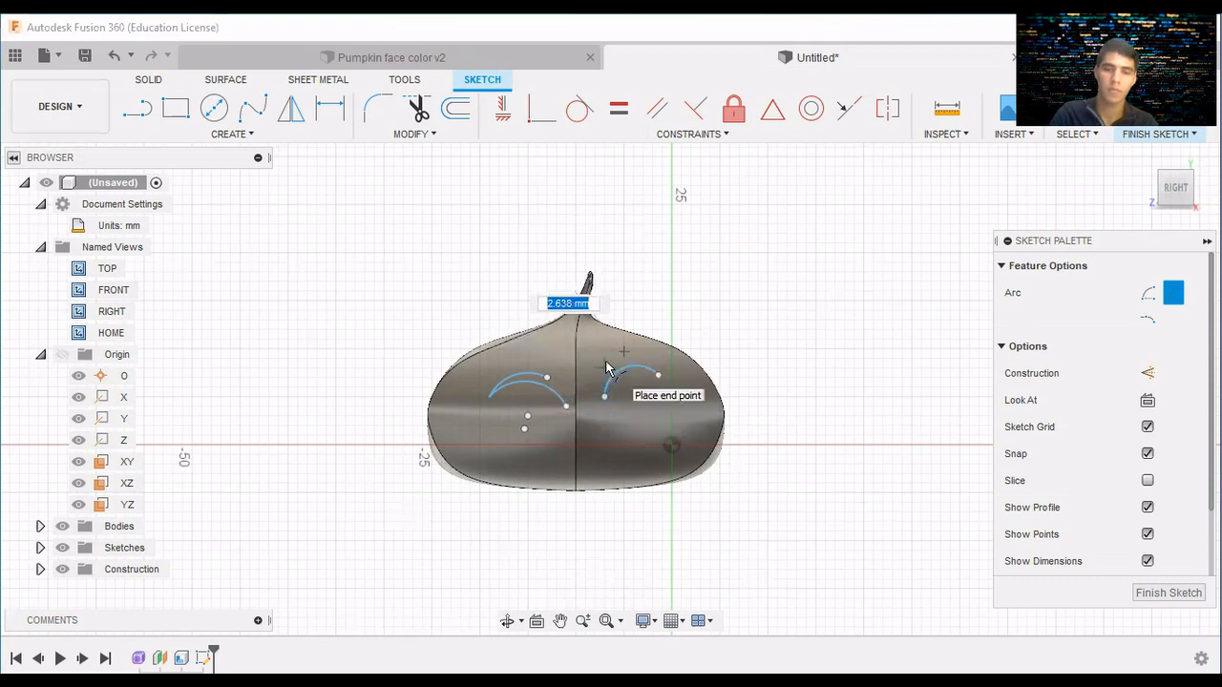
left_click(655, 382)
key("Escape")
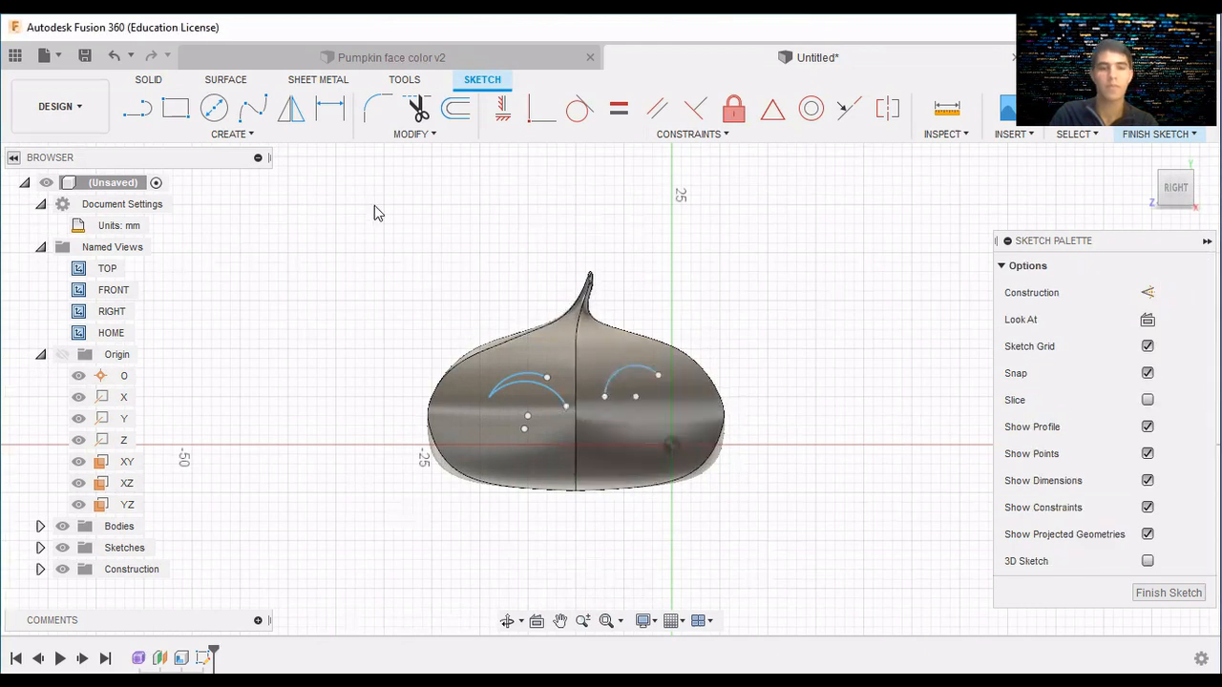
Draw a second three-point arc from the left end of the right half's arc, curving up and outside it with its far end above the first arc.
left_click(250, 141)
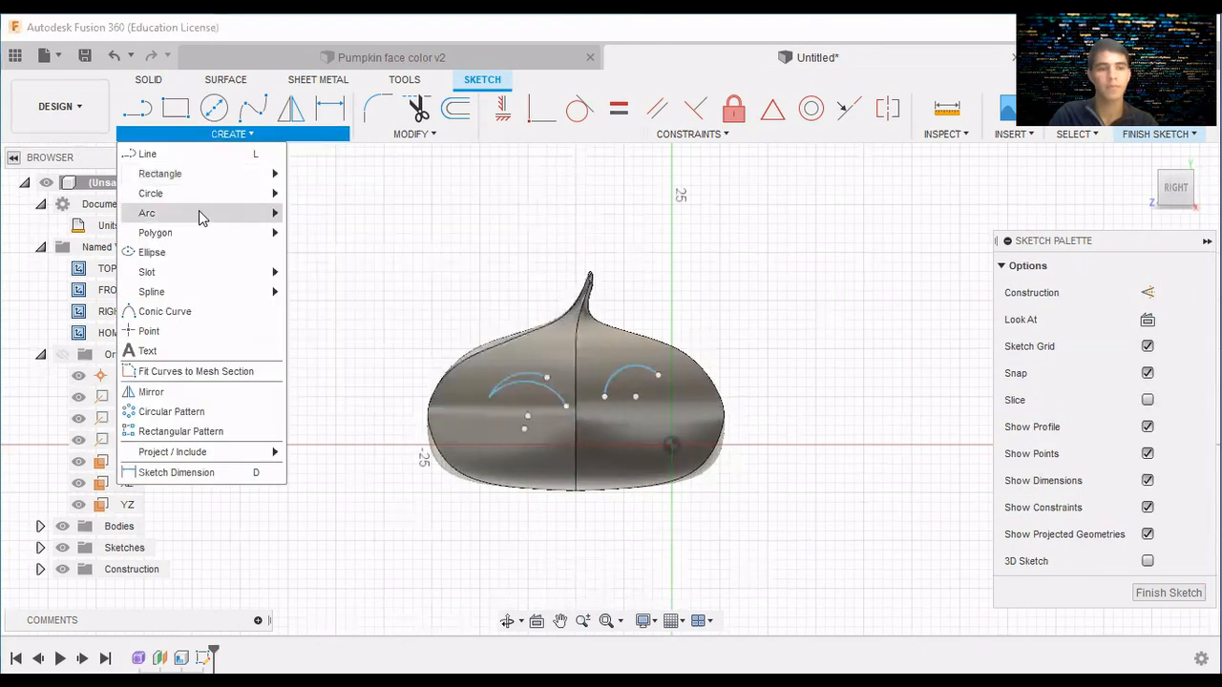
mouse_move(198, 212)
left_click(322, 212)
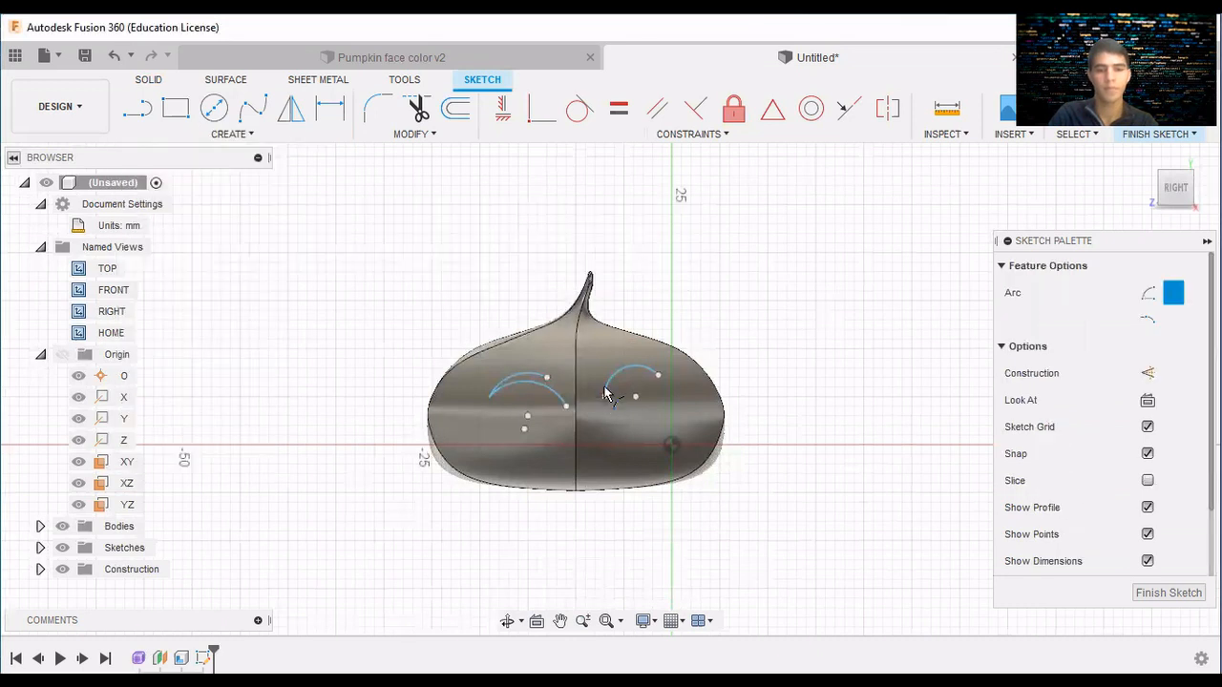
left_click(604, 395)
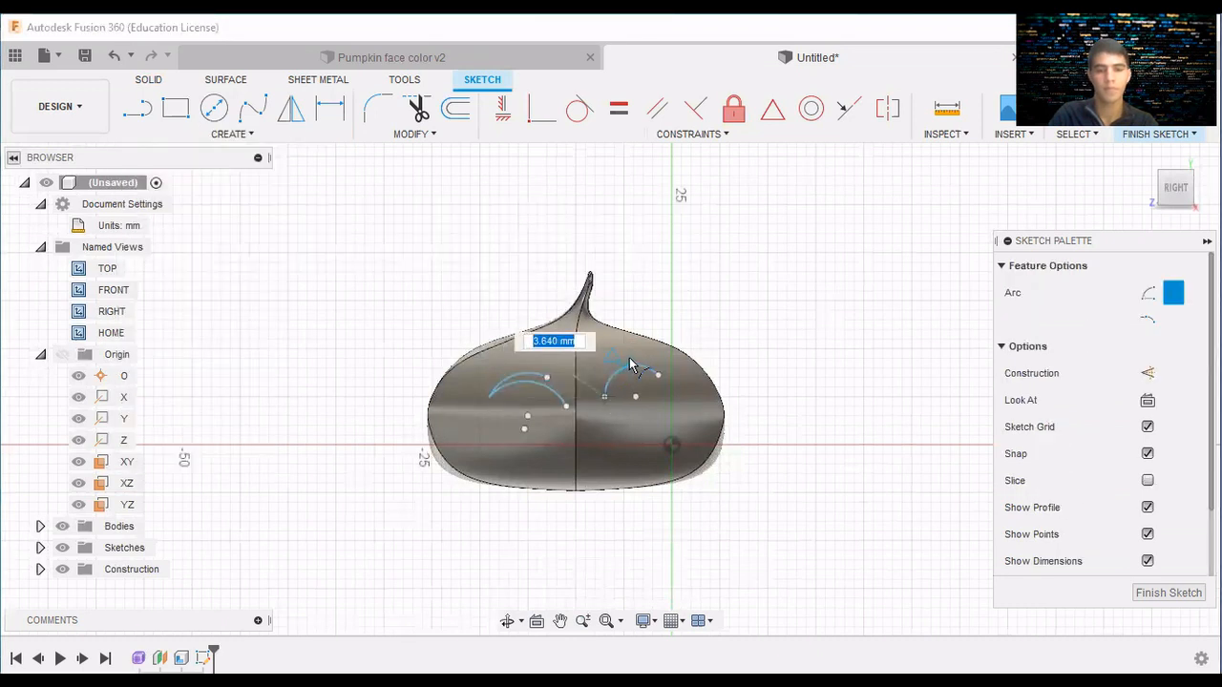
left_click(657, 374)
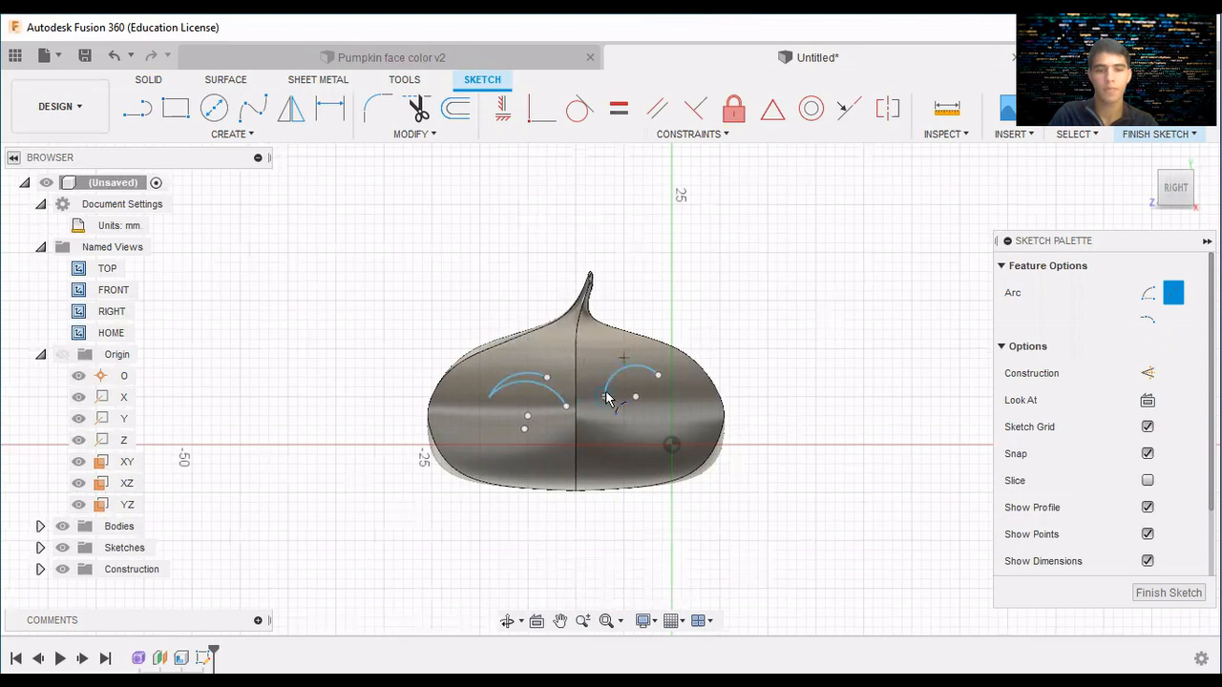
left_click(600, 385)
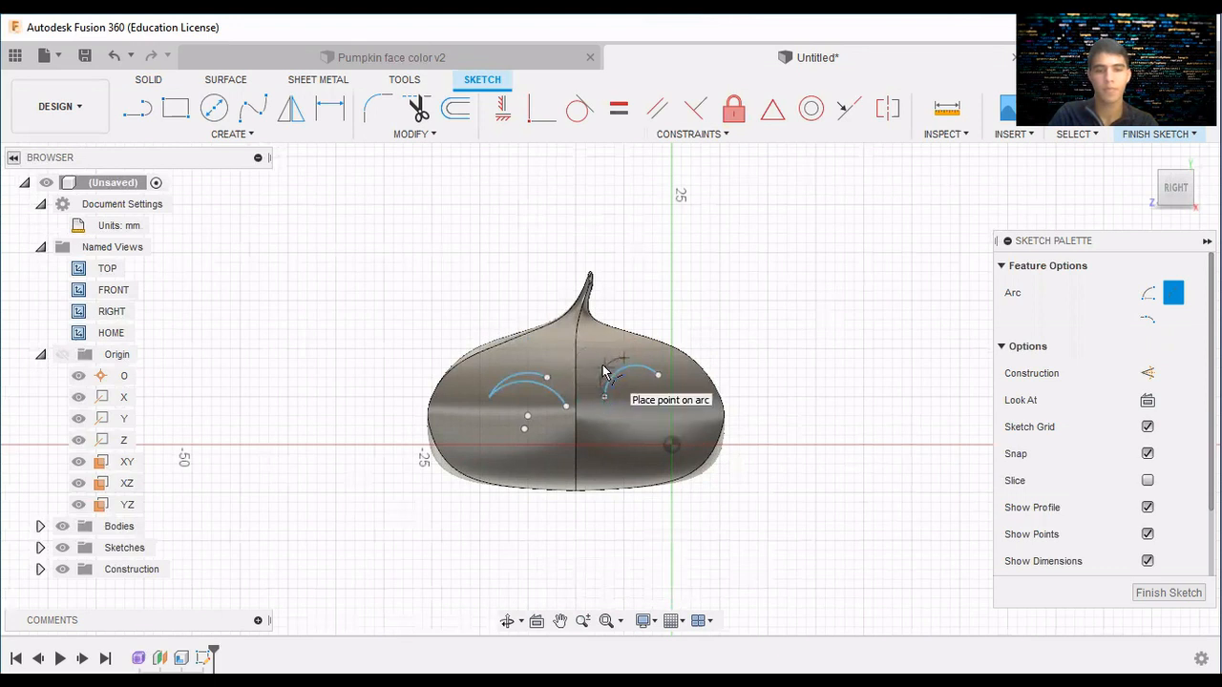
left_click(603, 371)
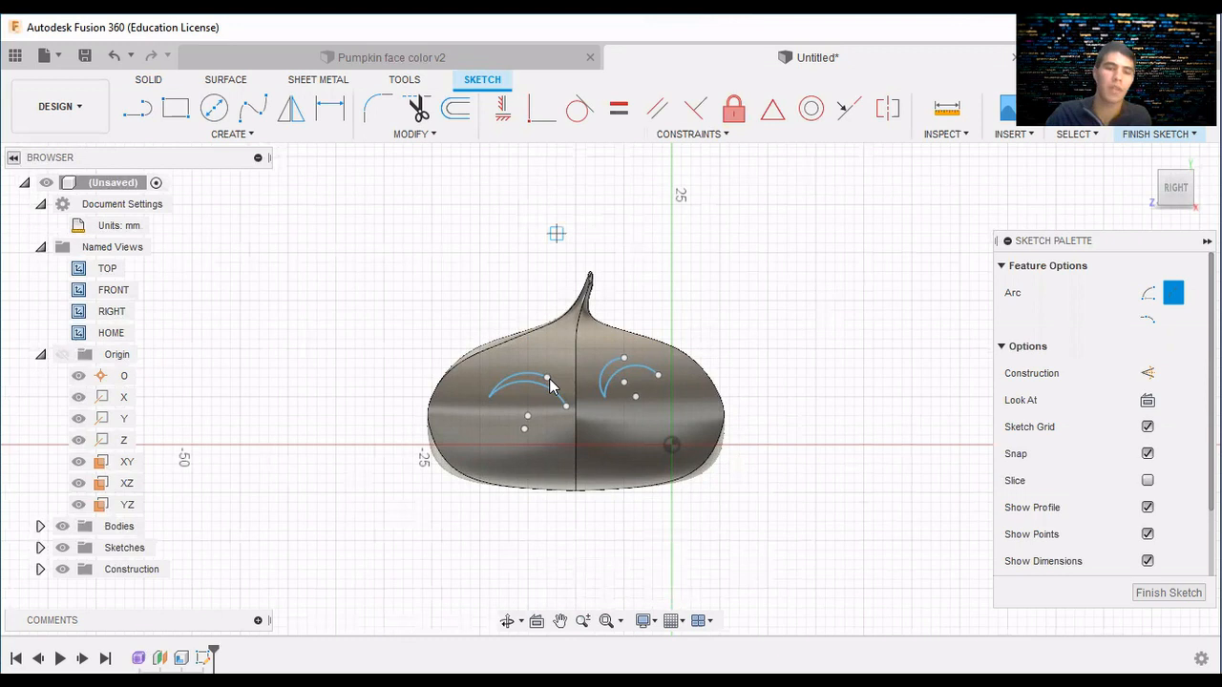
key("Escape")
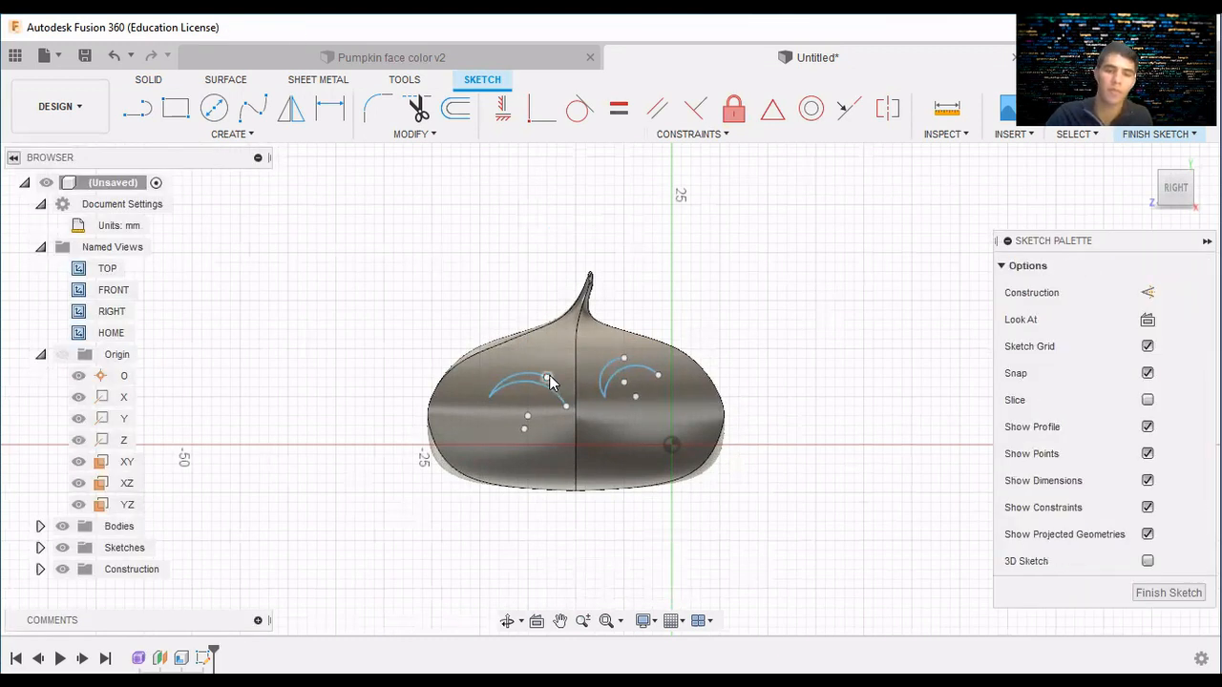
Close both crescent eyes by moving each open arc endpoint onto its partner arc's endpoint, and shift the right crescent slightly down.
mouse_move(548, 379)
left_mouse_down()
mouse_move(578, 401)
mouse_move(567, 407)
left_mouse_up()
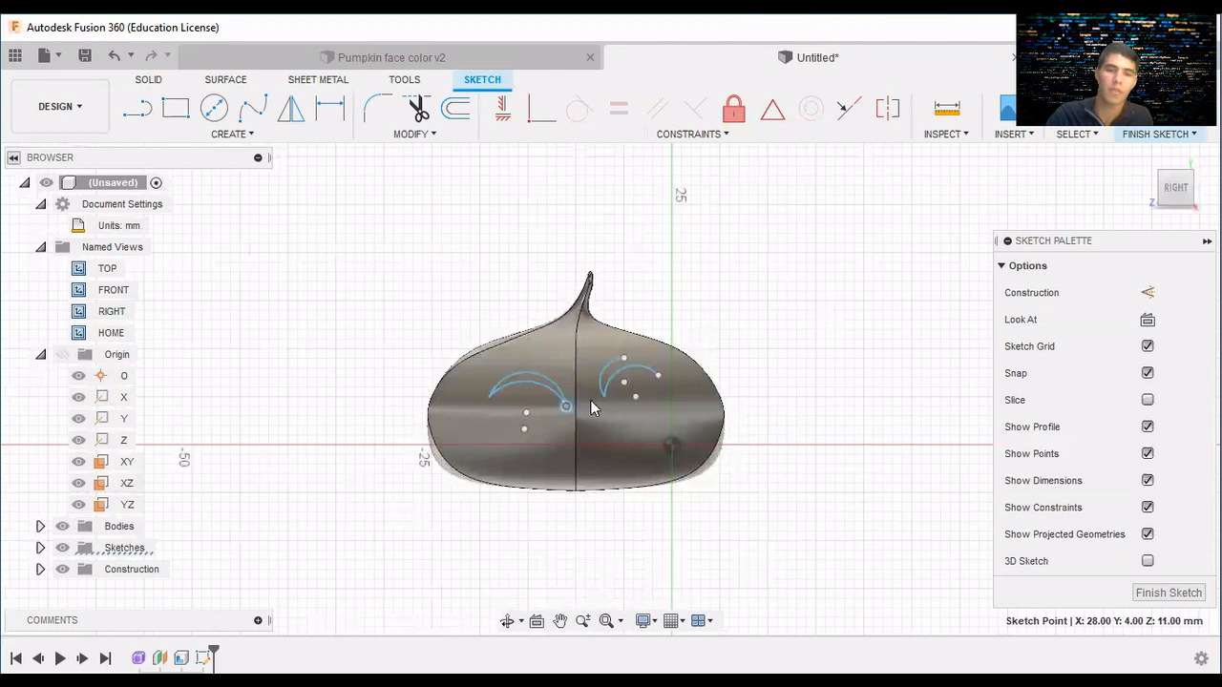
left_click_drag(624, 359, 657, 370)
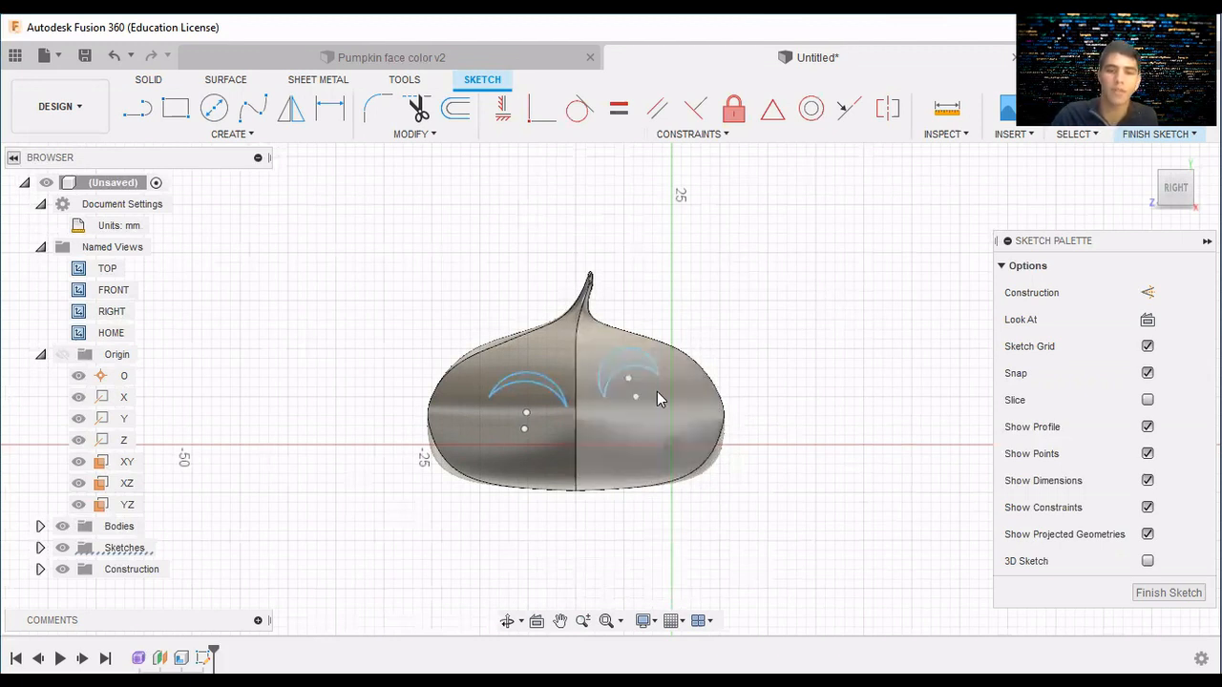
mouse_move(635, 399)
left_mouse_down()
mouse_move(644, 412)
mouse_move(634, 409)
left_mouse_up()
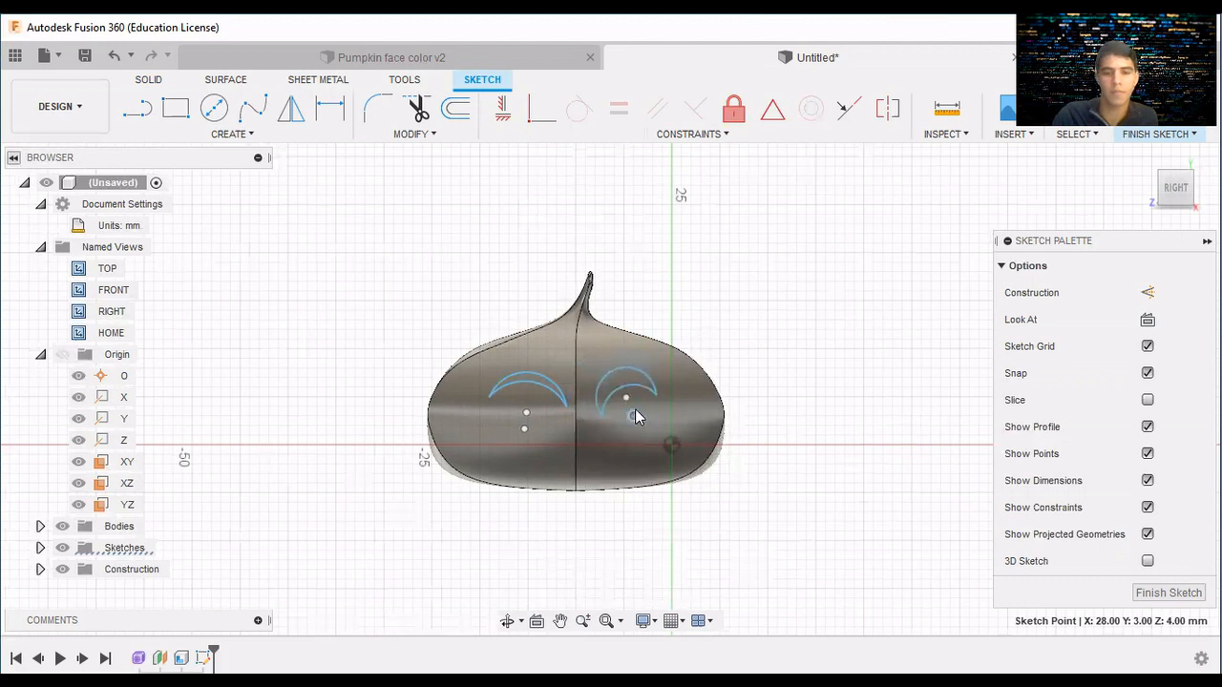
left_click(806, 343)
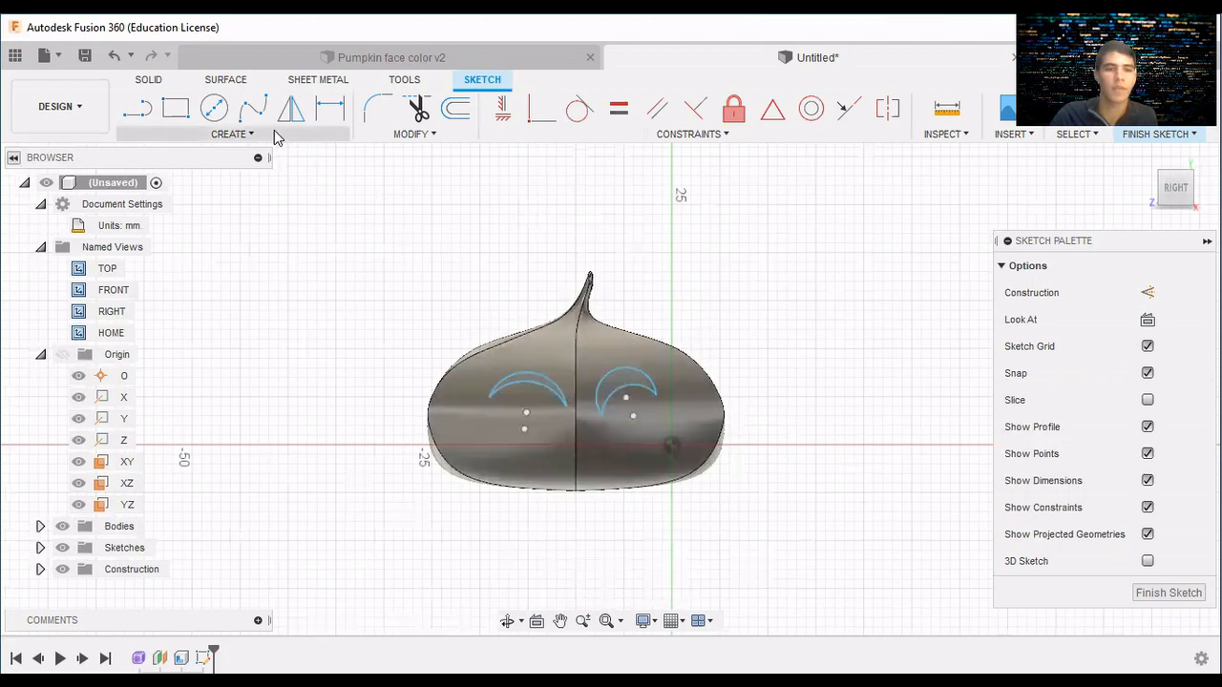
Draw a zigzag mouth line below the left crescent with the Line tool, starting with a descending segment about 5 mm long.
left_click(139, 112)
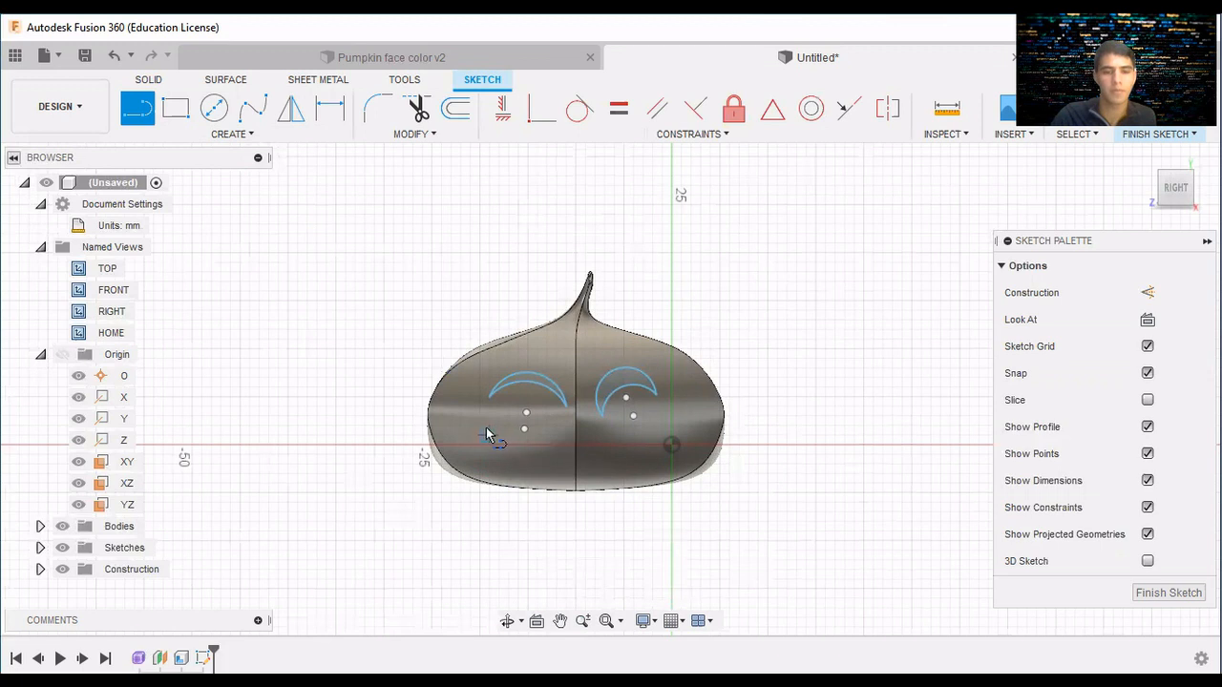
left_click(486, 435)
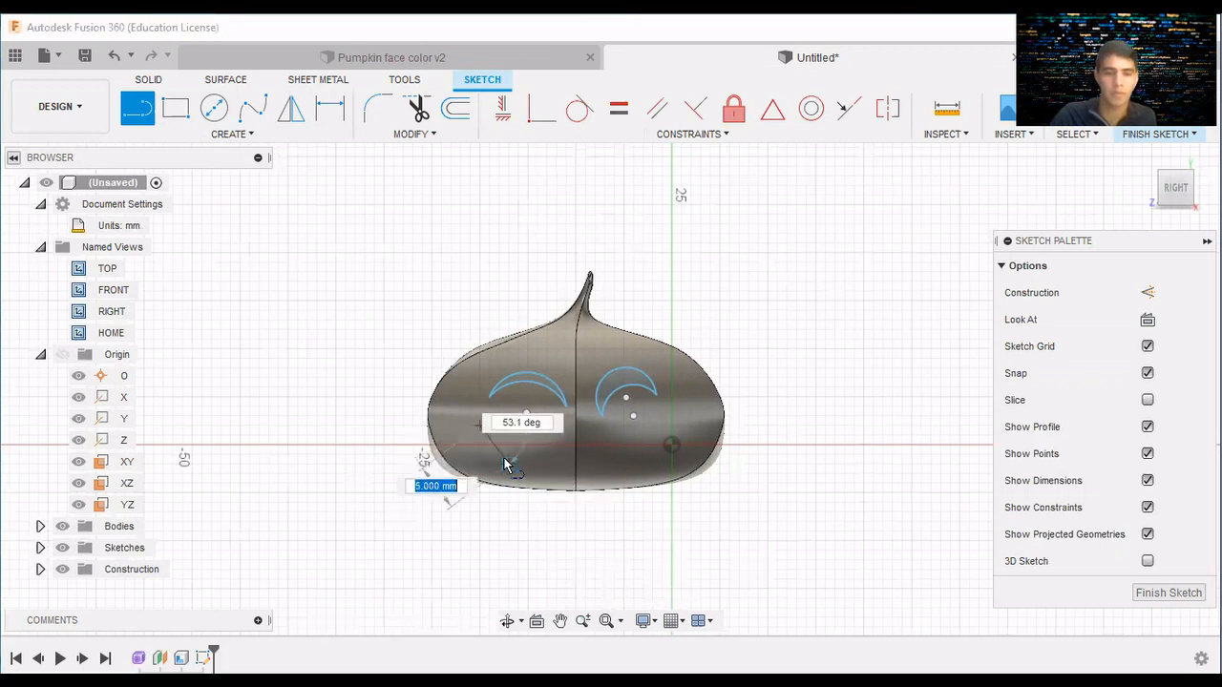
left_click(508, 463)
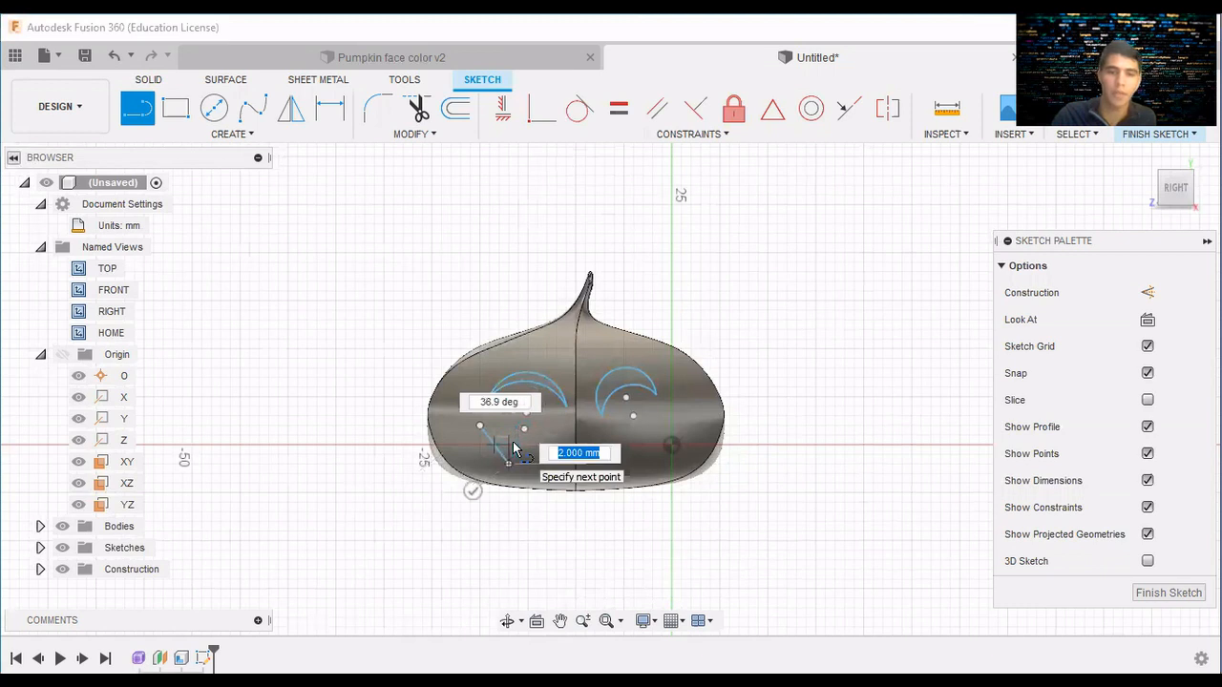
left_click(515, 446)
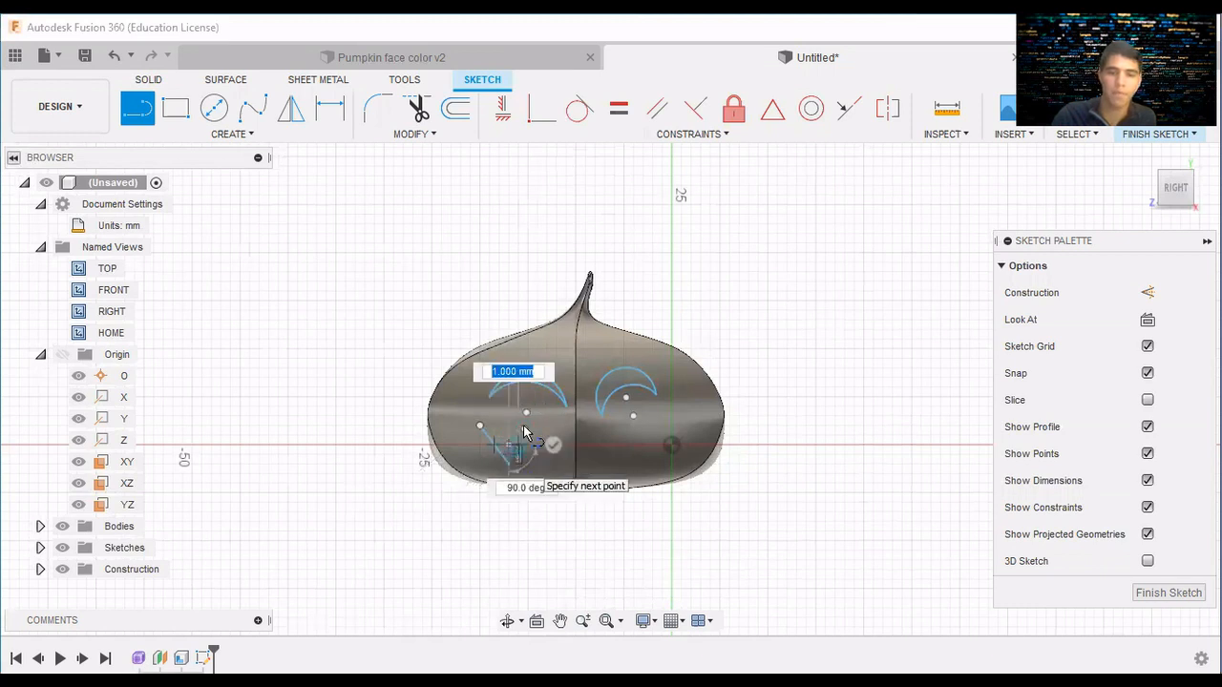
left_click(528, 439)
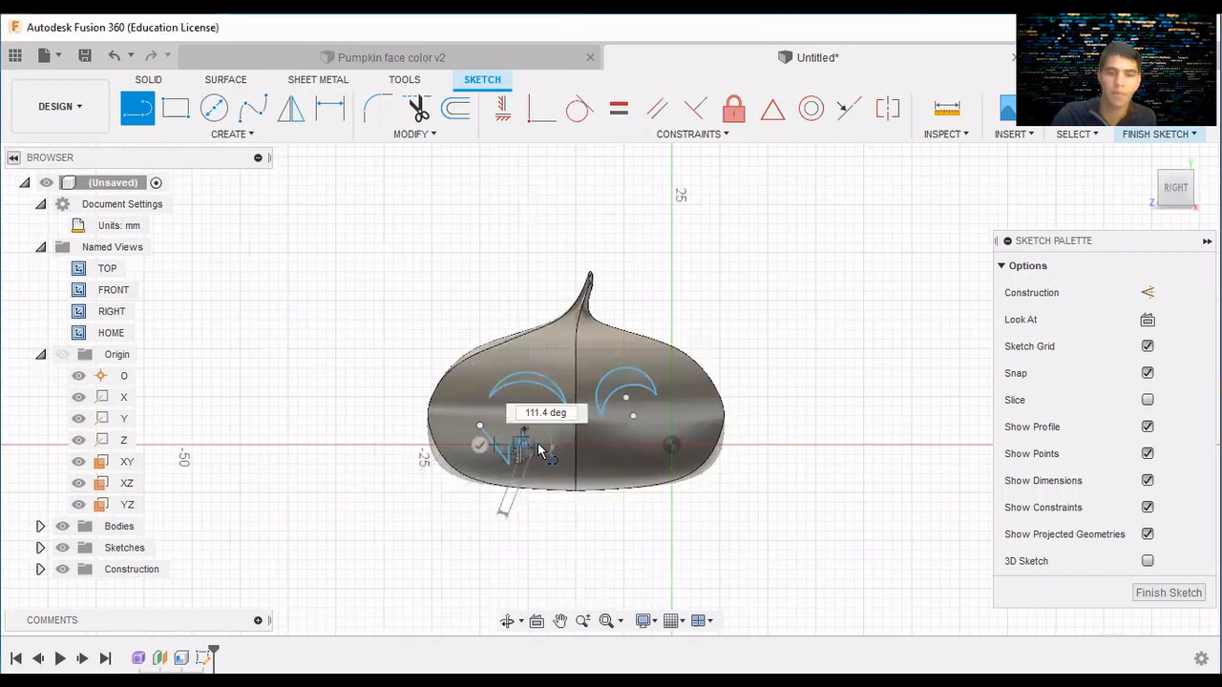
left_click(540, 450)
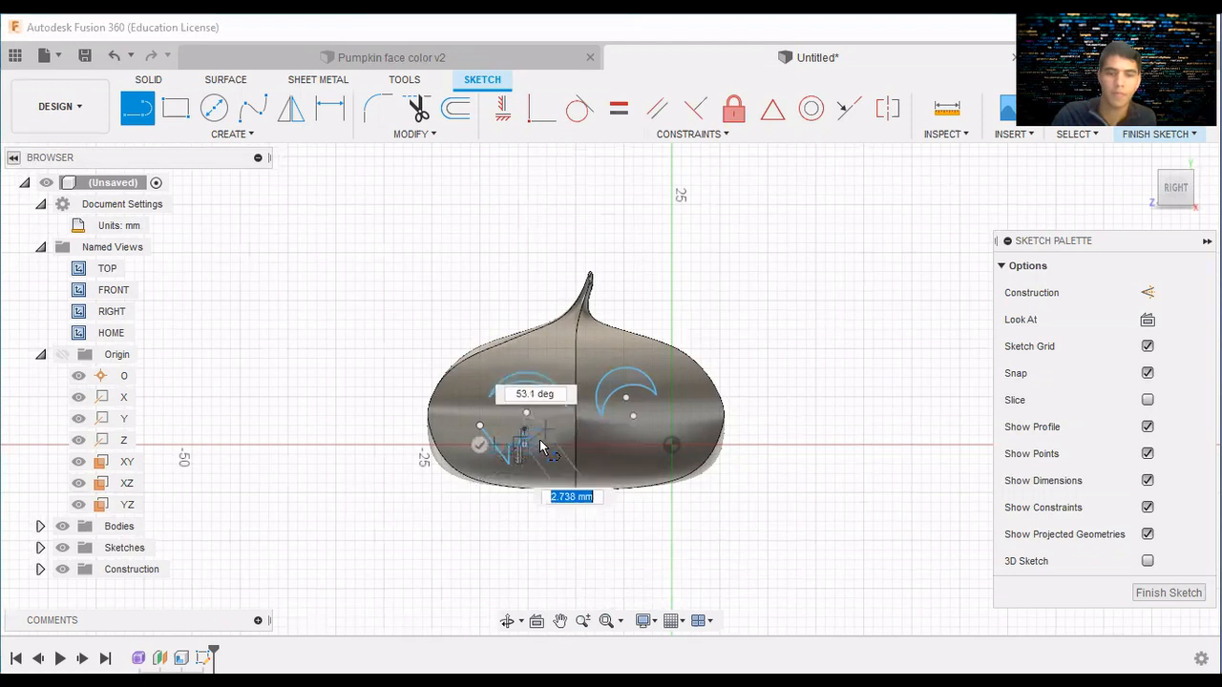
left_click(535, 463)
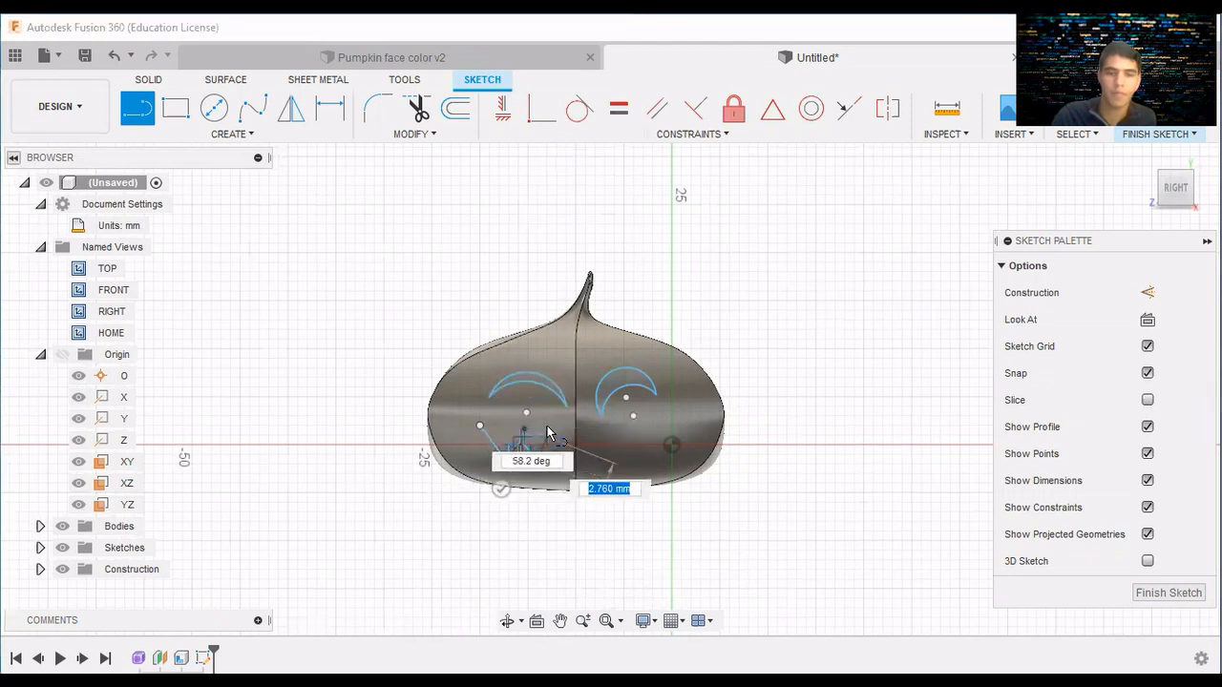
left_click(547, 436)
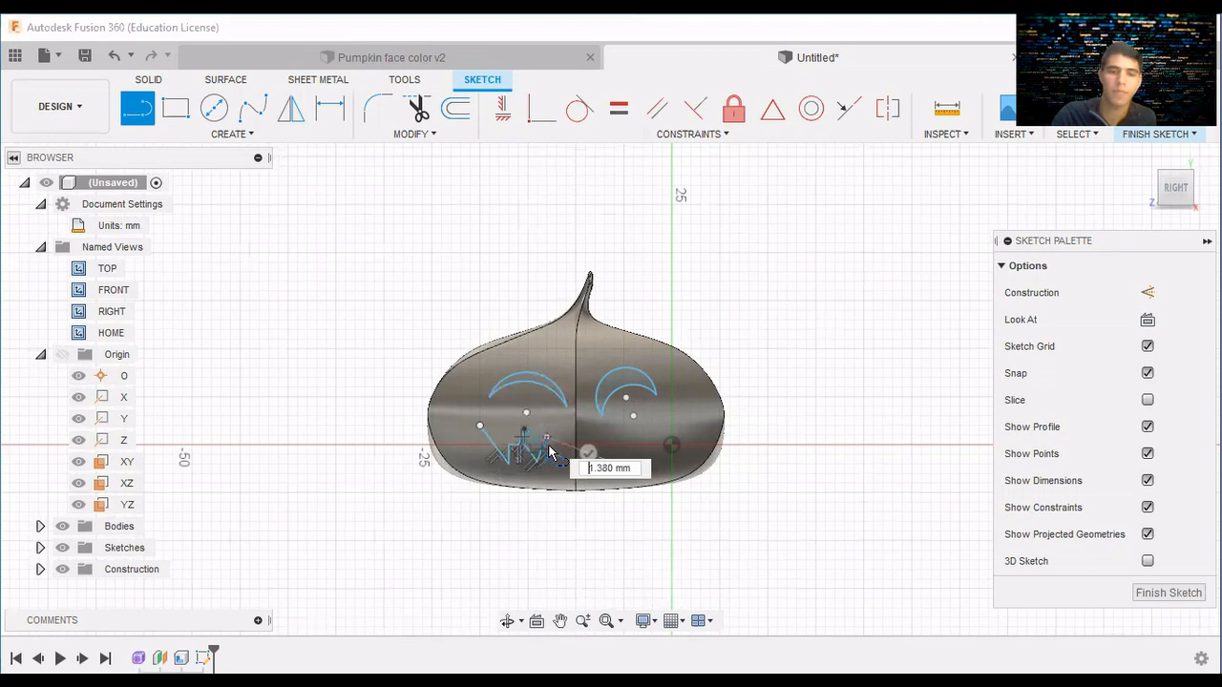
double_click(555, 437)
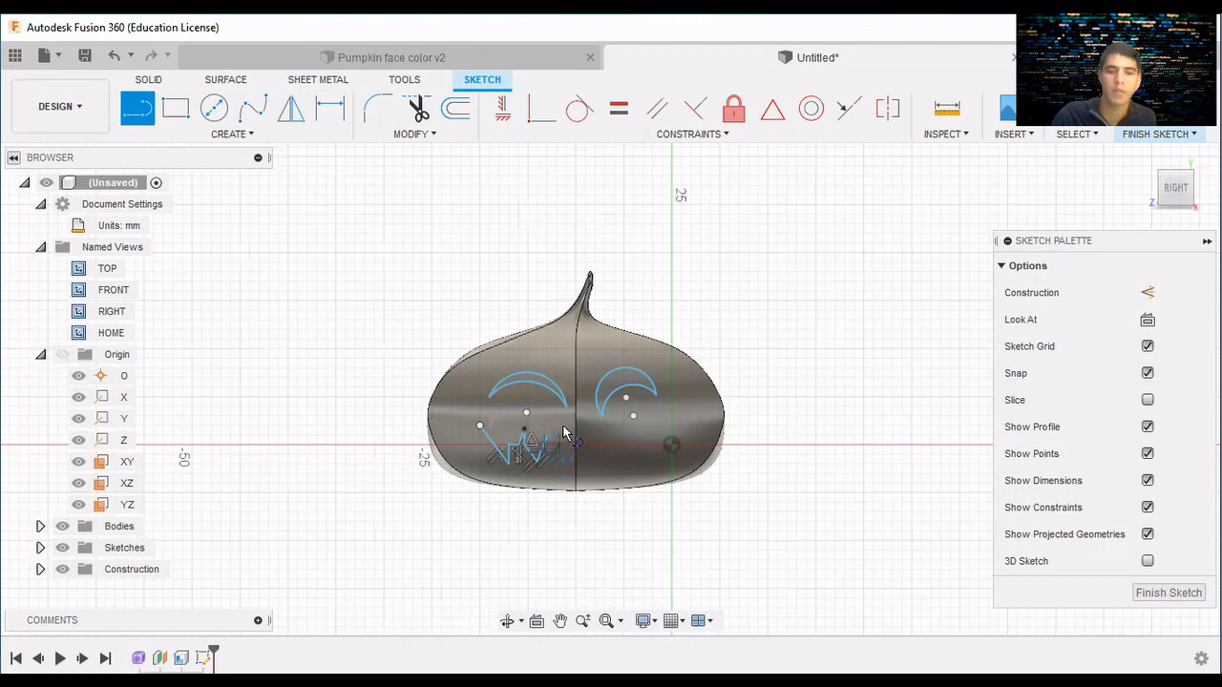
left_click(563, 426)
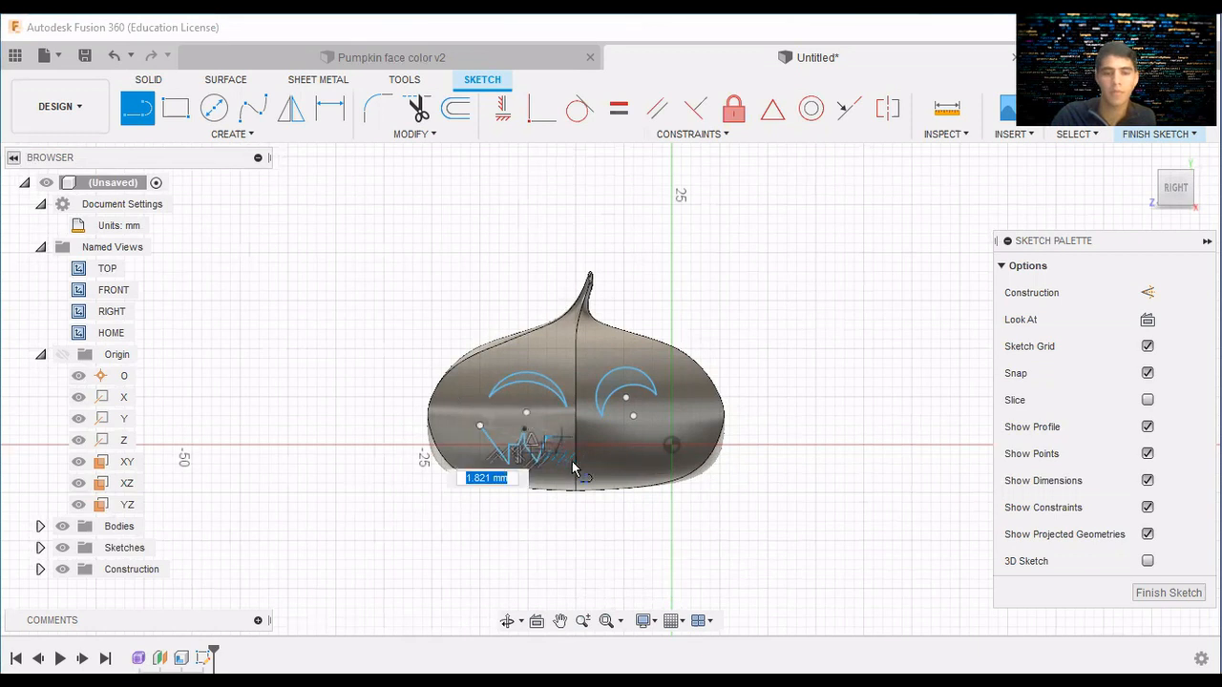
key("Escape")
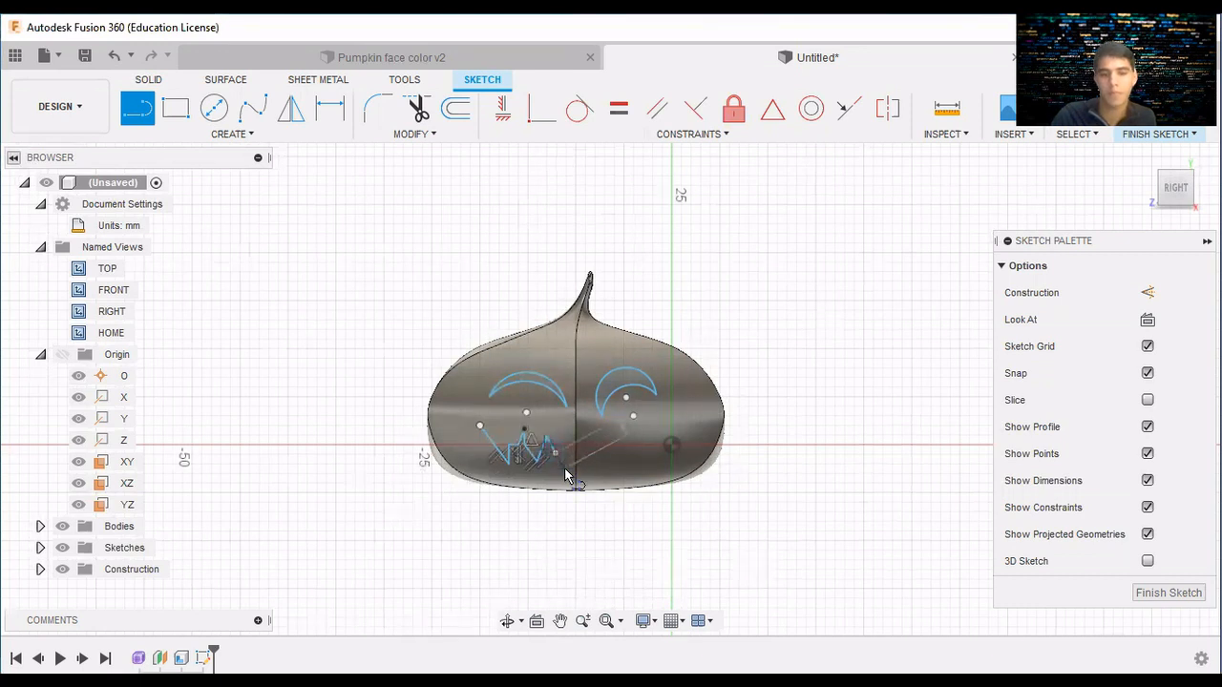
Continue the zigzag mouth from its right end across the centre seam, ending below the right crescent with a rising segment about 3.7 mm long.
left_click(566, 475)
left_click(578, 442)
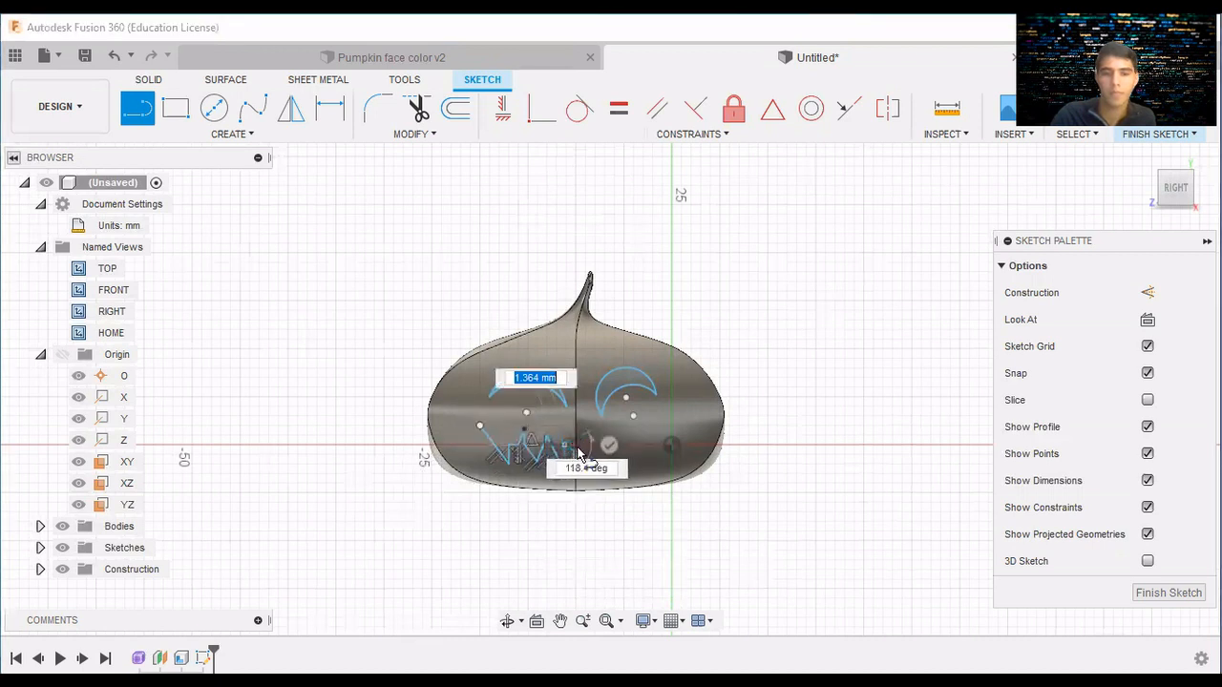
left_click(581, 460)
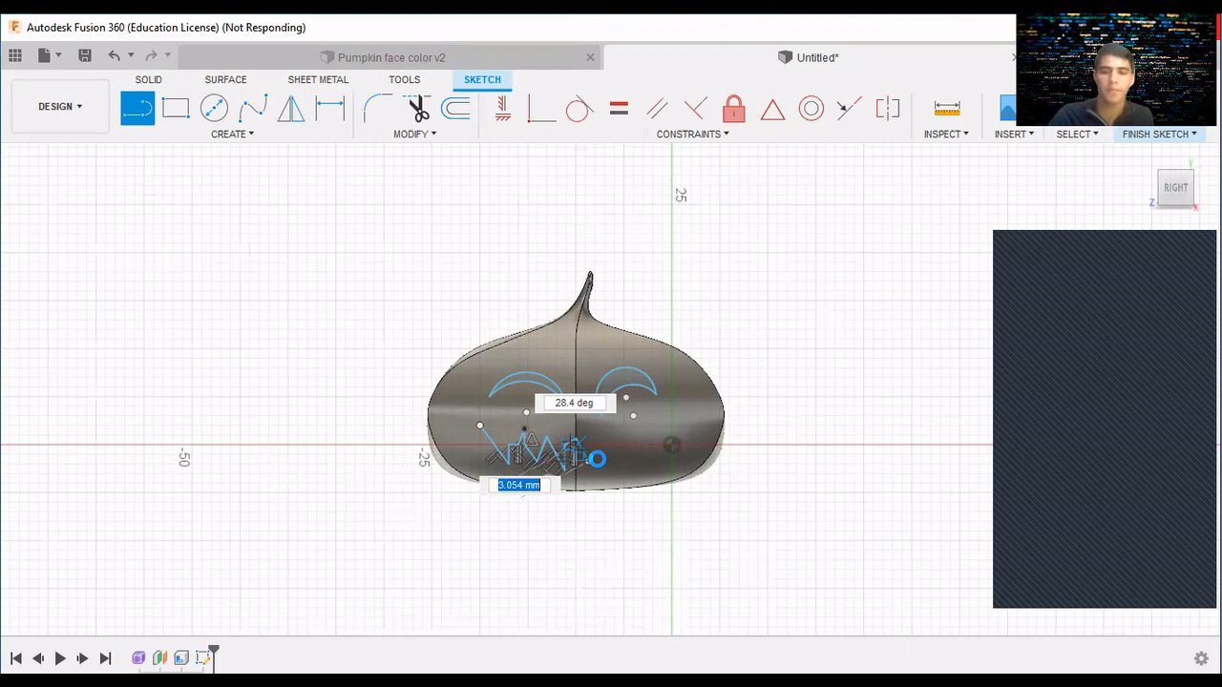
left_click(600, 459)
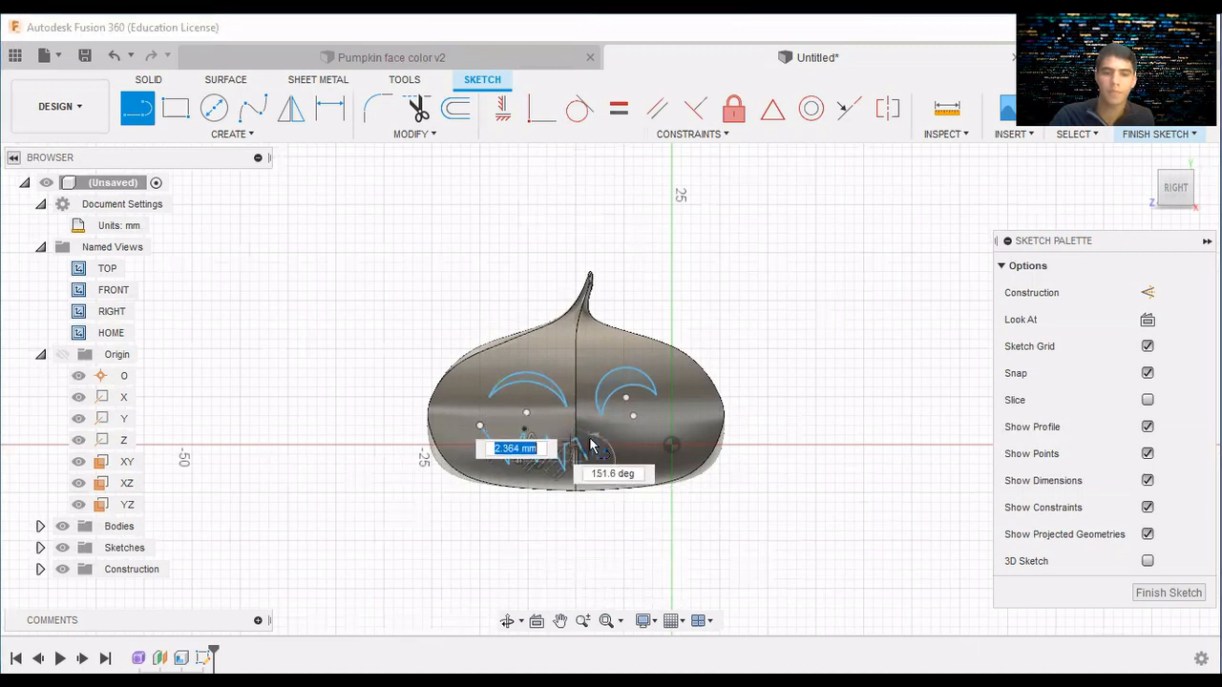
left_click(606, 461)
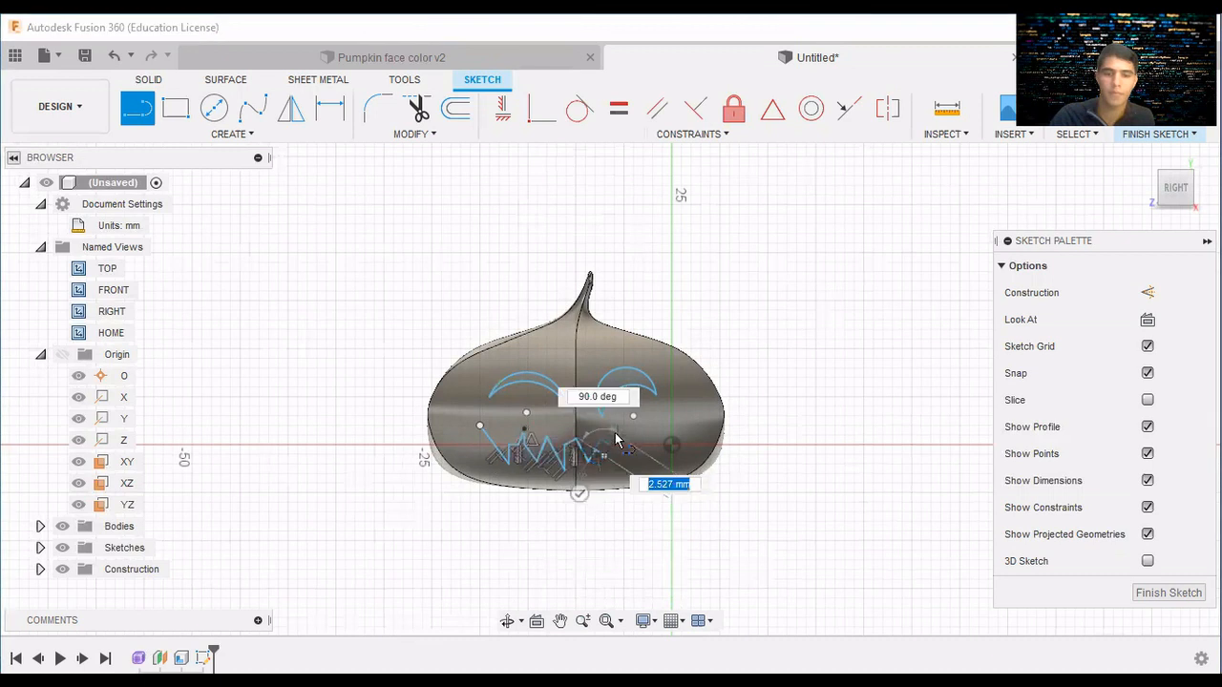
left_click(617, 439)
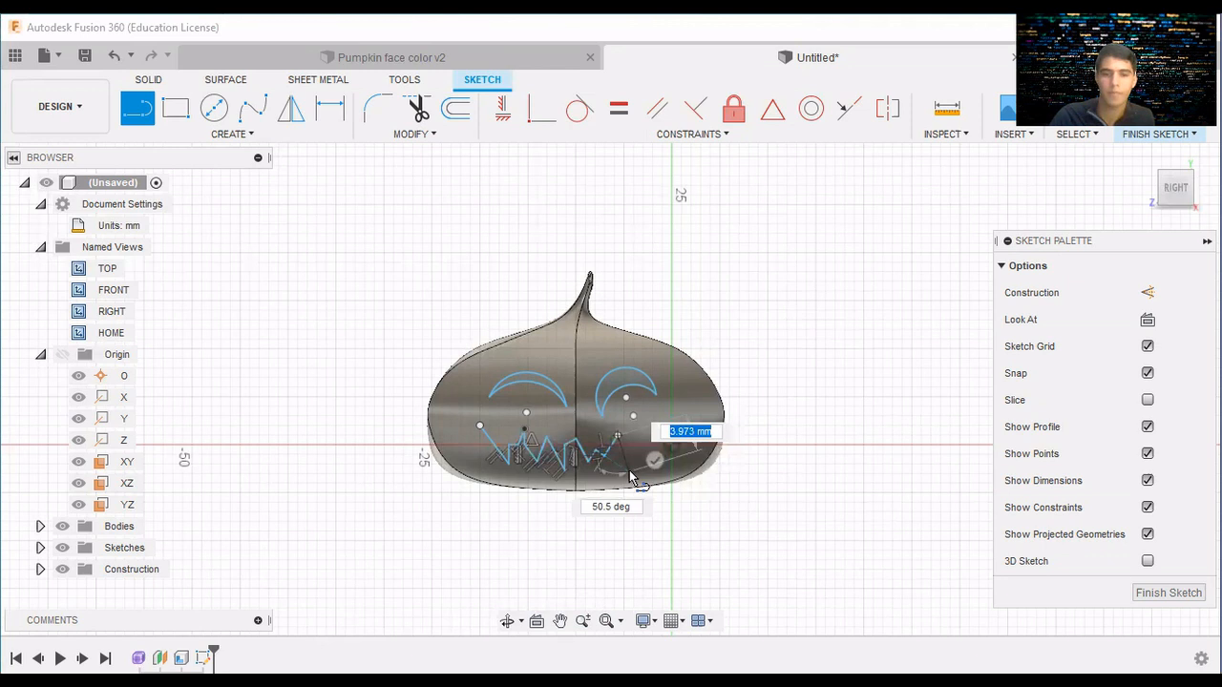
left_click(629, 470)
left_click(653, 432)
left_click(659, 444)
left_click(681, 420)
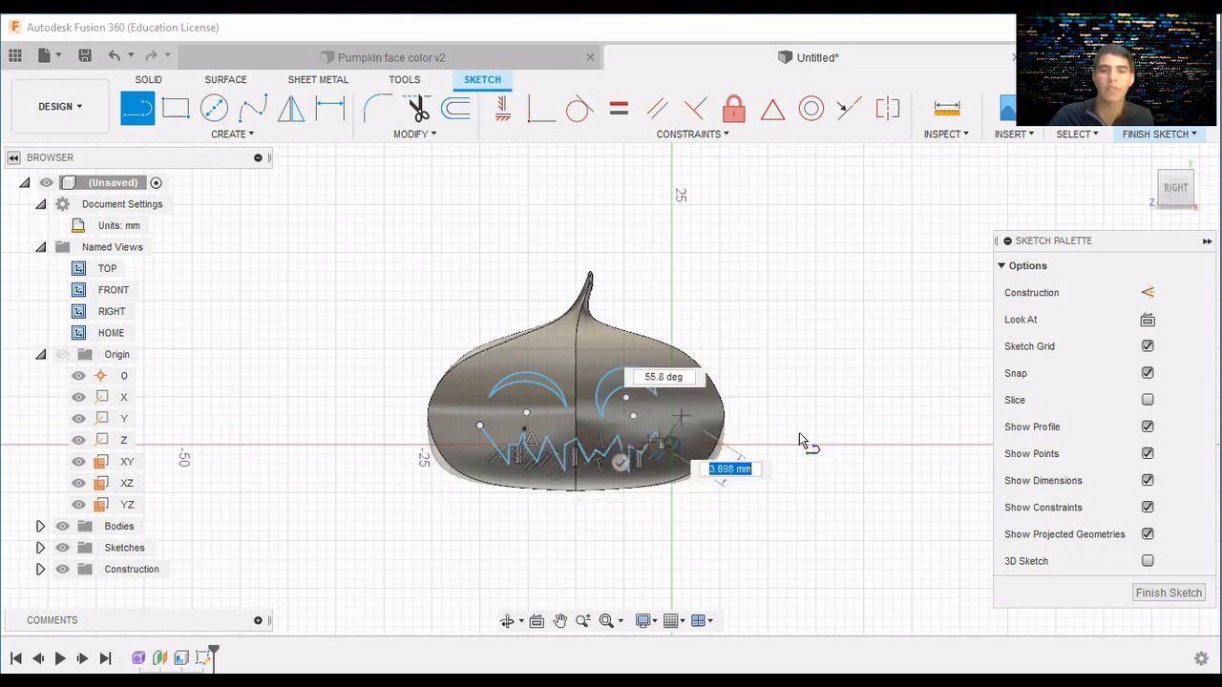
key("Escape")
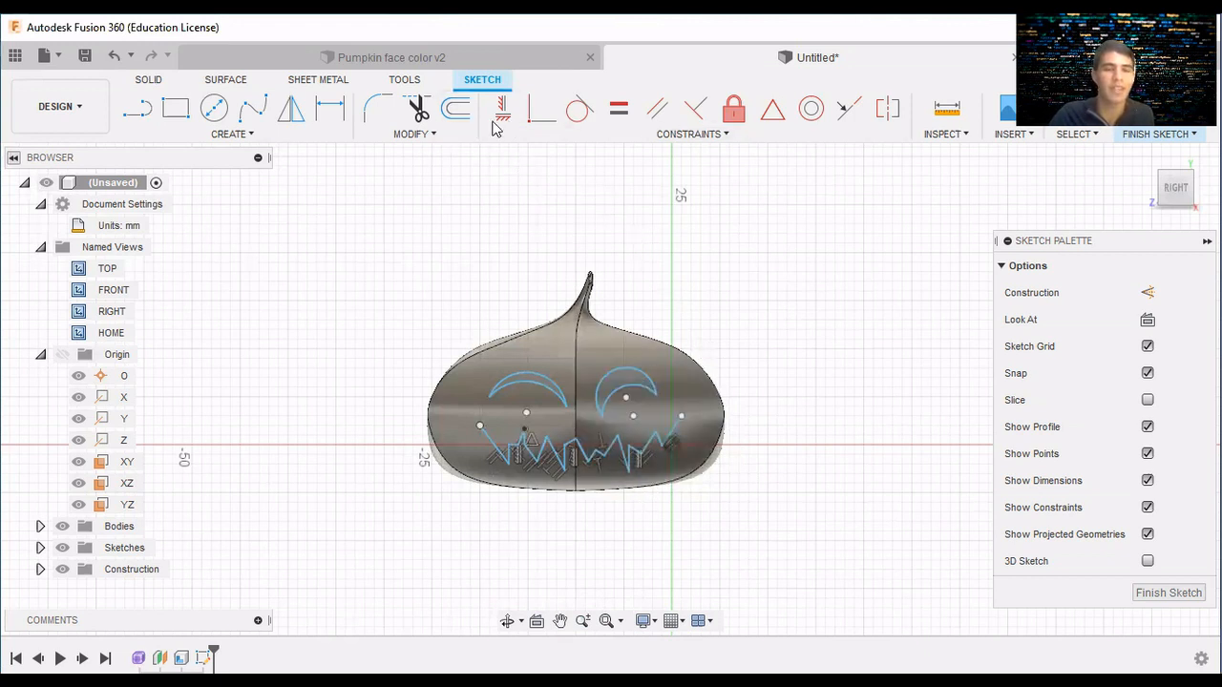
Offset the whole zigzag mouth line chain by -0.50 mm, so the copy runs above the original line.
mouse_move(465, 427)
left_mouse_down()
mouse_move(649, 474)
mouse_move(771, 455)
mouse_move(700, 463)
left_mouse_up()
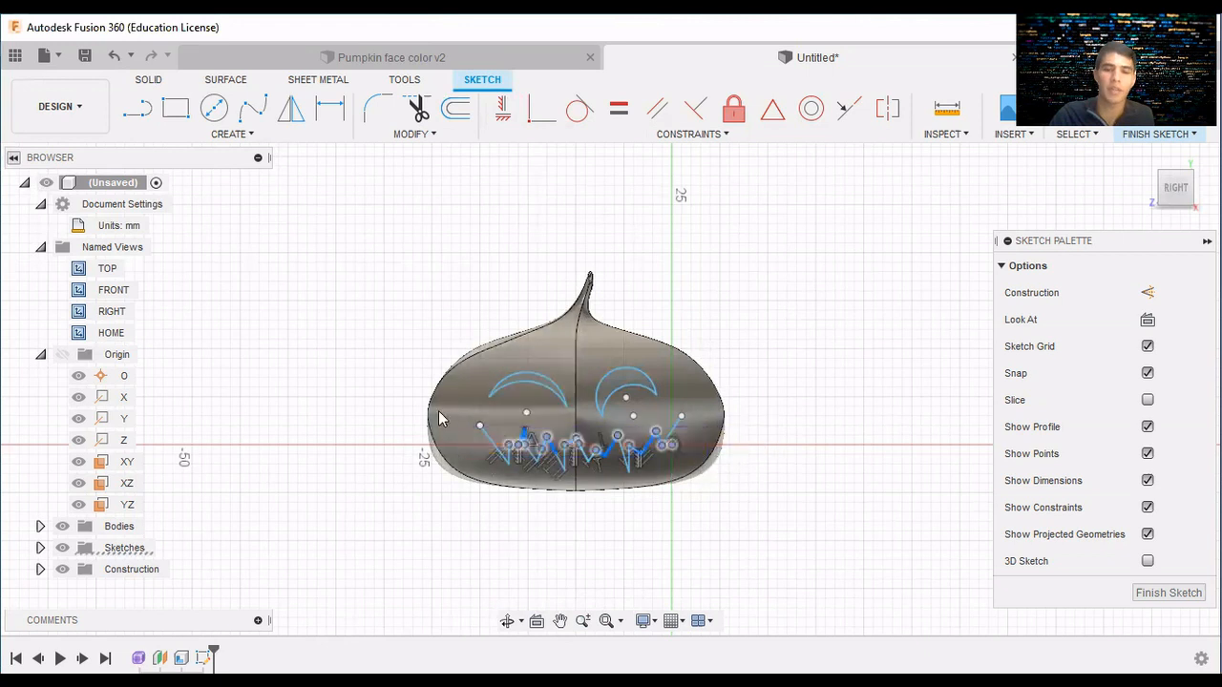
left_click_drag(454, 430, 675, 471)
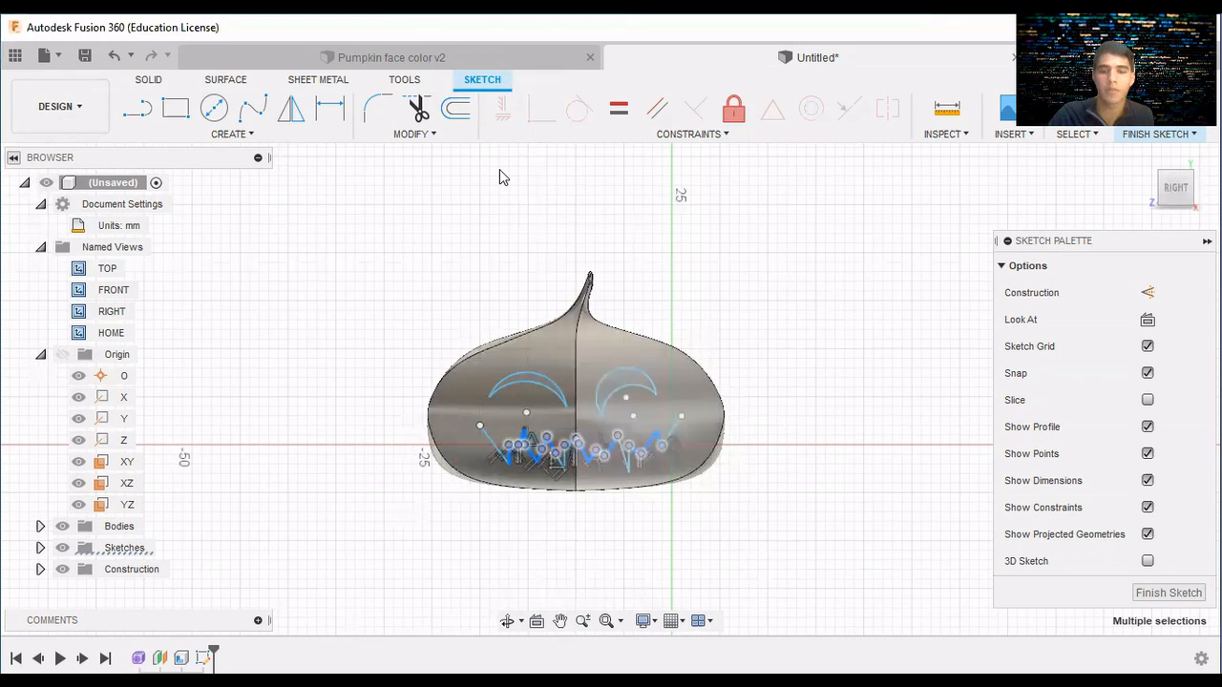
key("o")
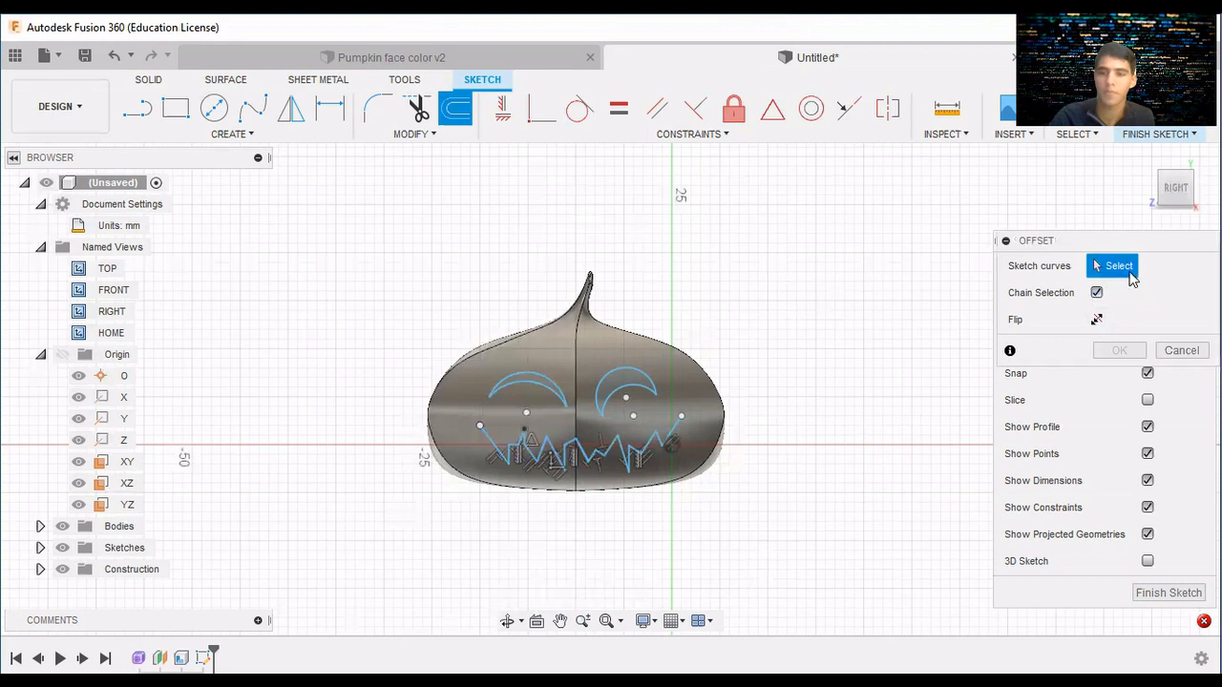
left_click(479, 433)
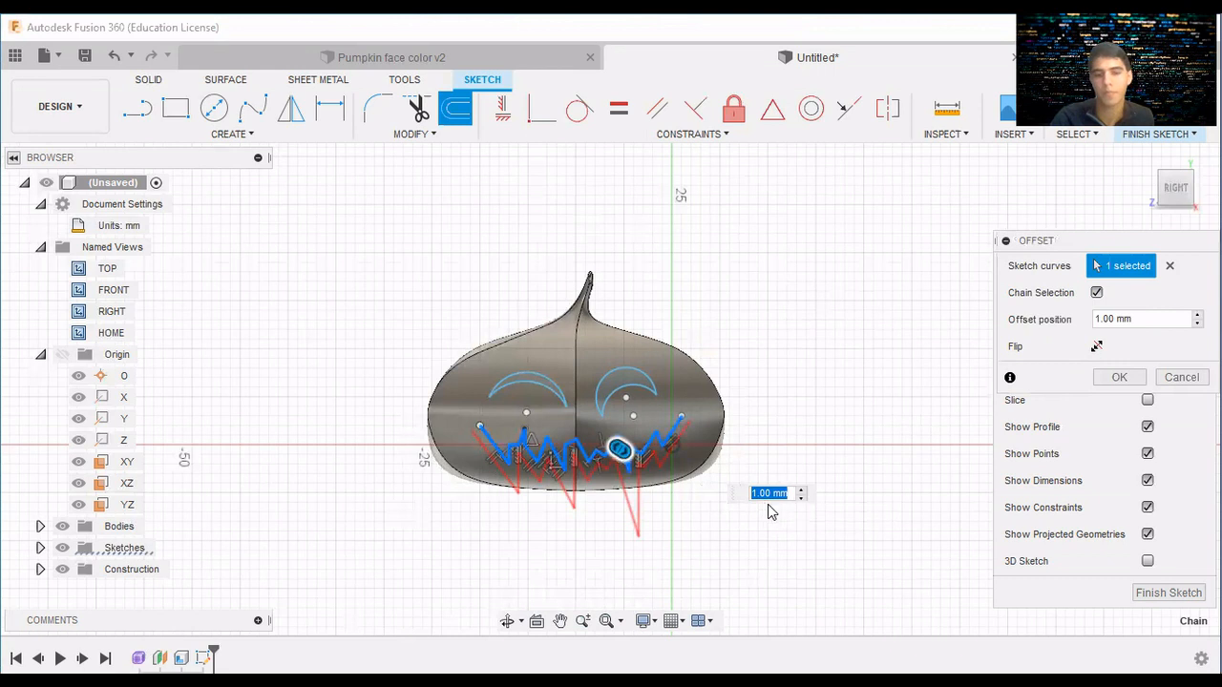
left_click(1101, 318)
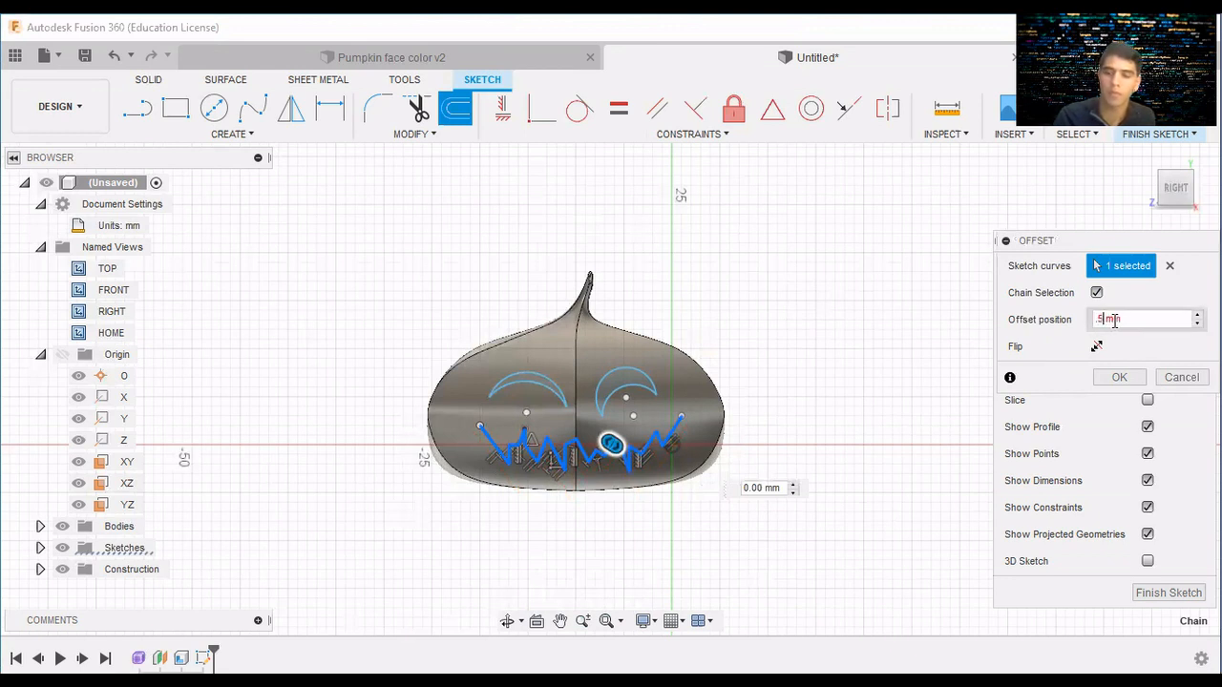
type("50")
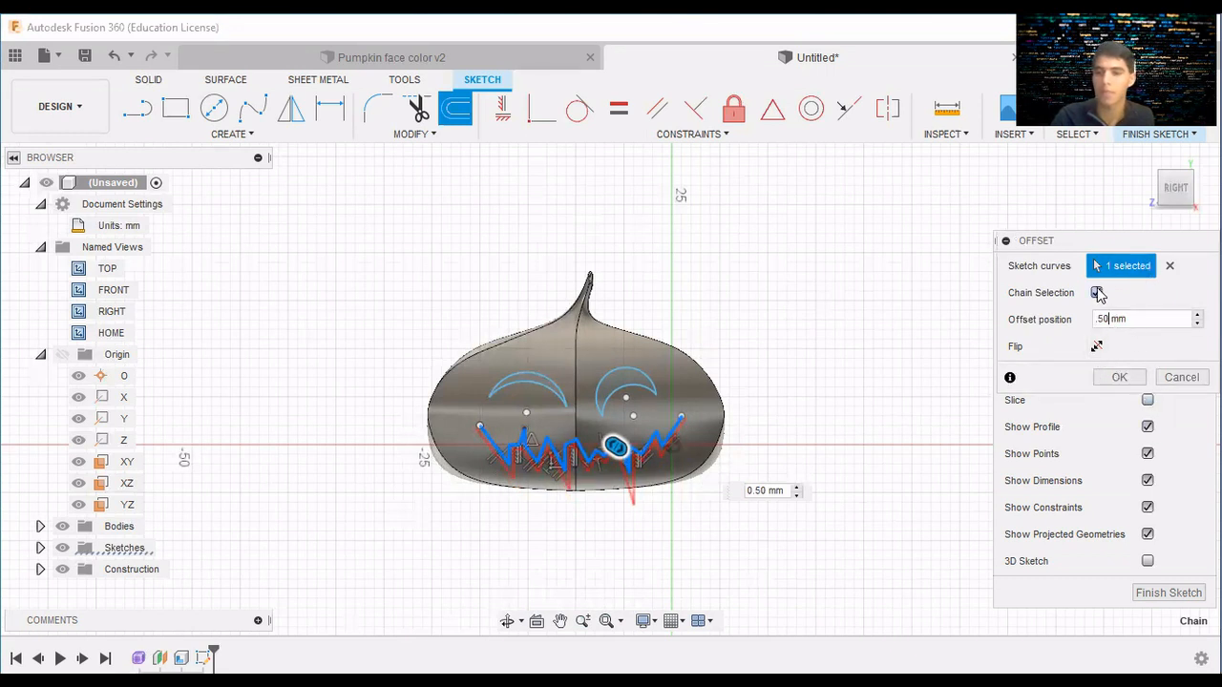
left_click(1096, 346)
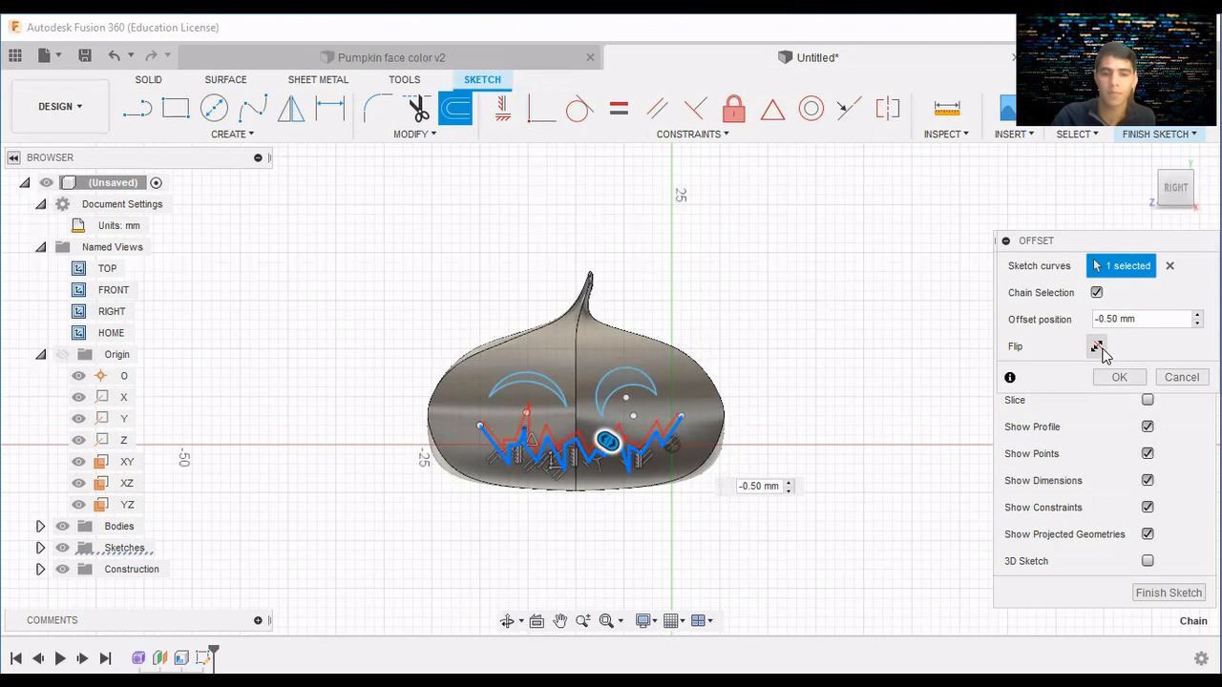
left_click(1098, 348)
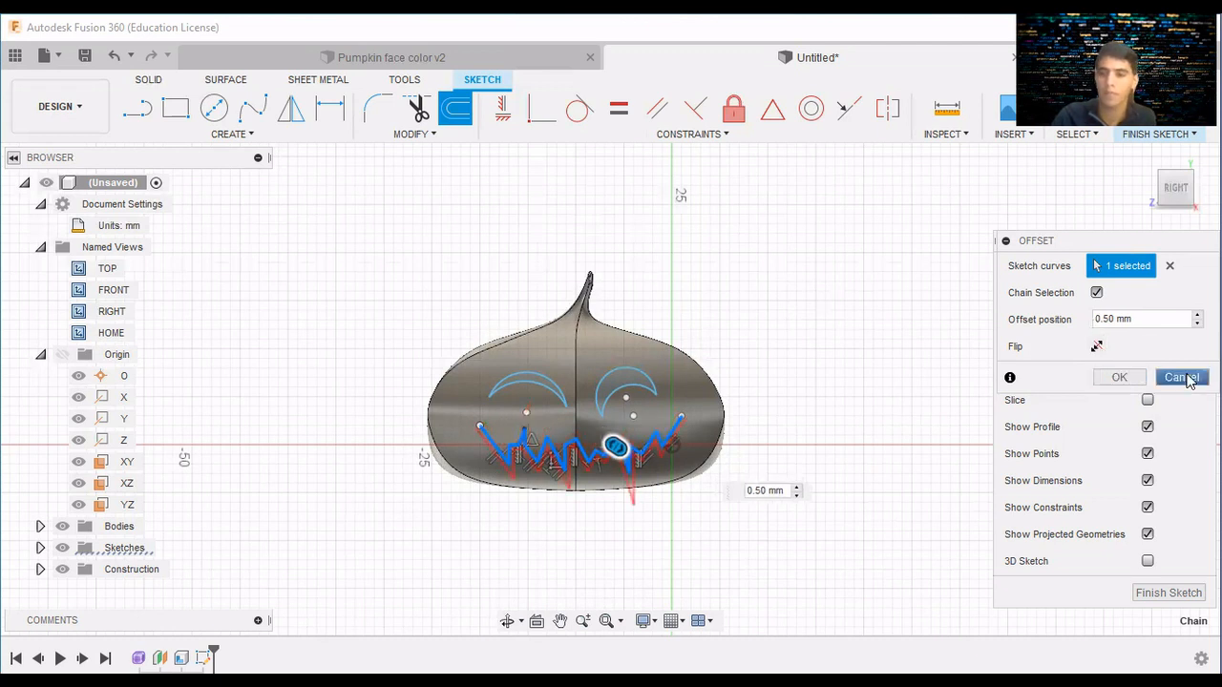
left_click(1121, 382)
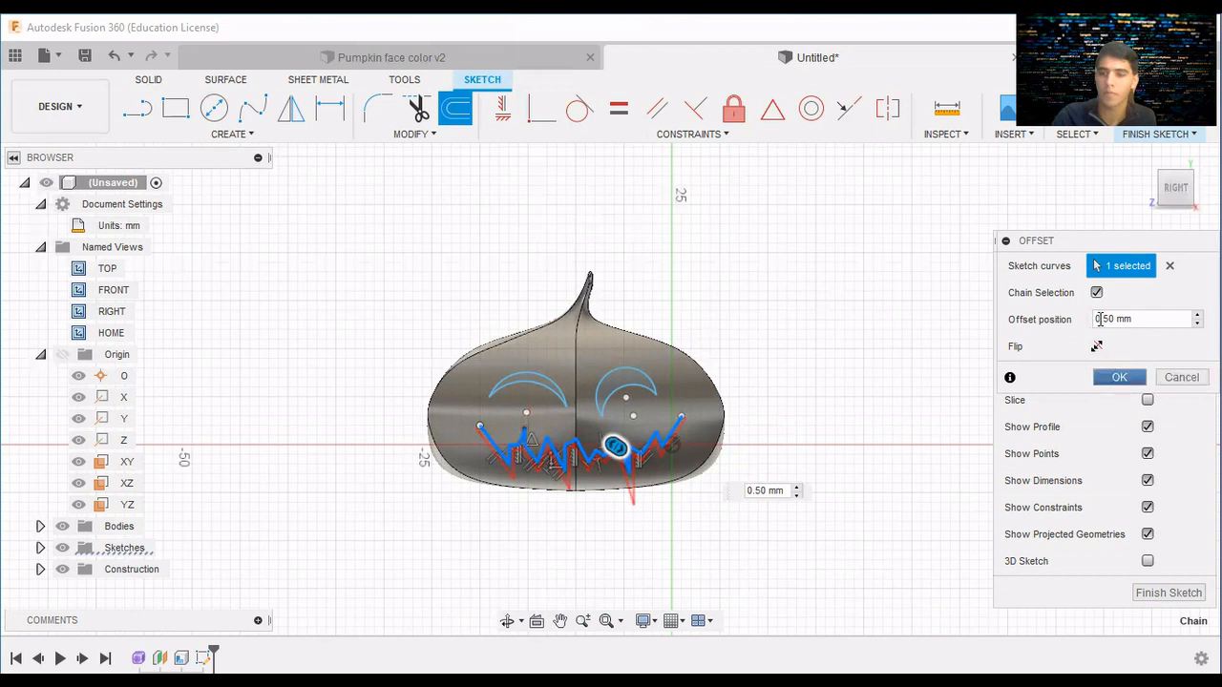
left_click(1097, 347)
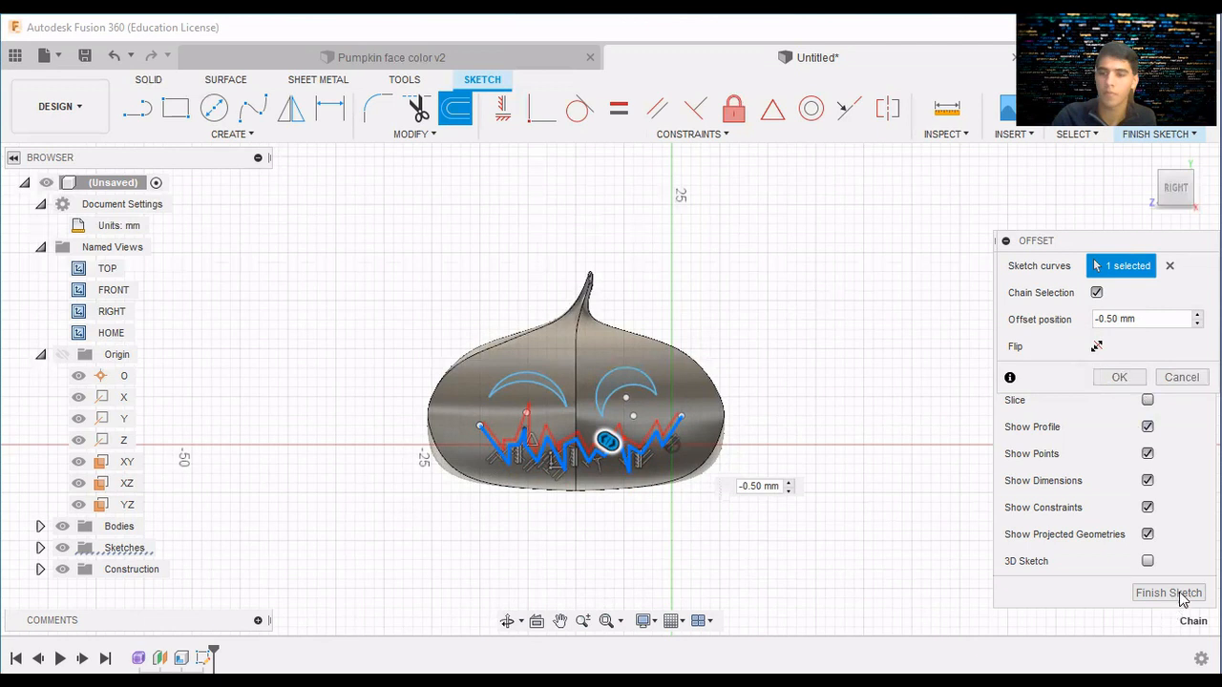
left_click(1123, 378)
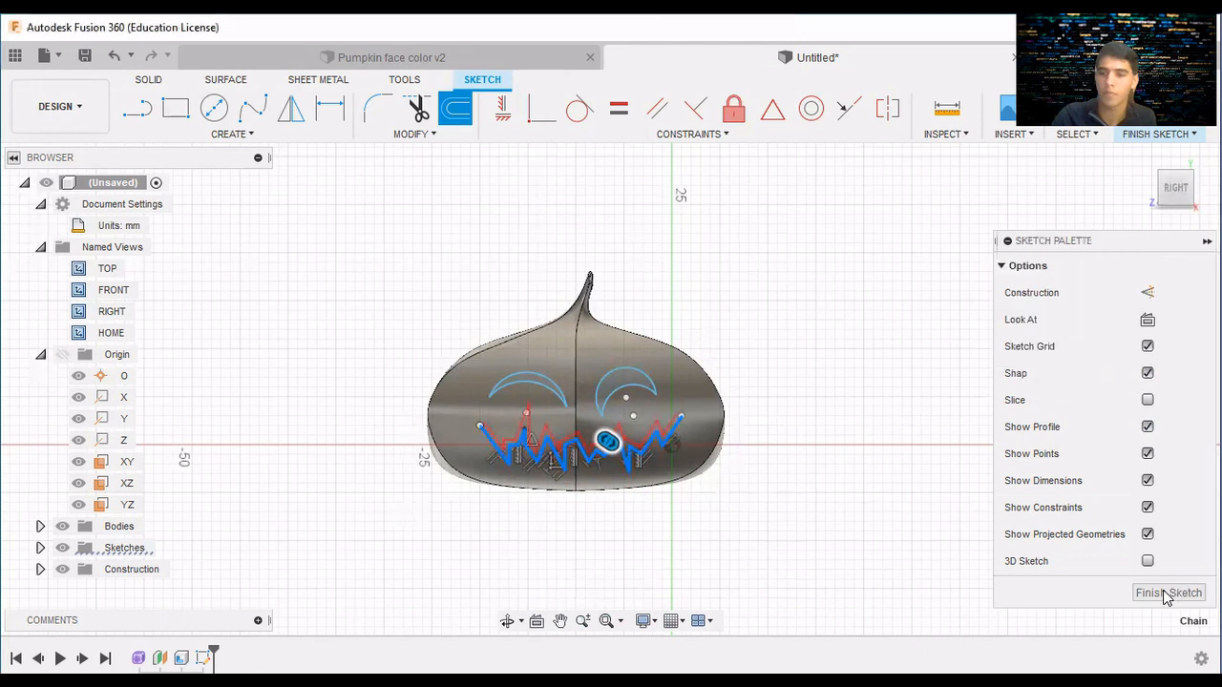
key("Escape")
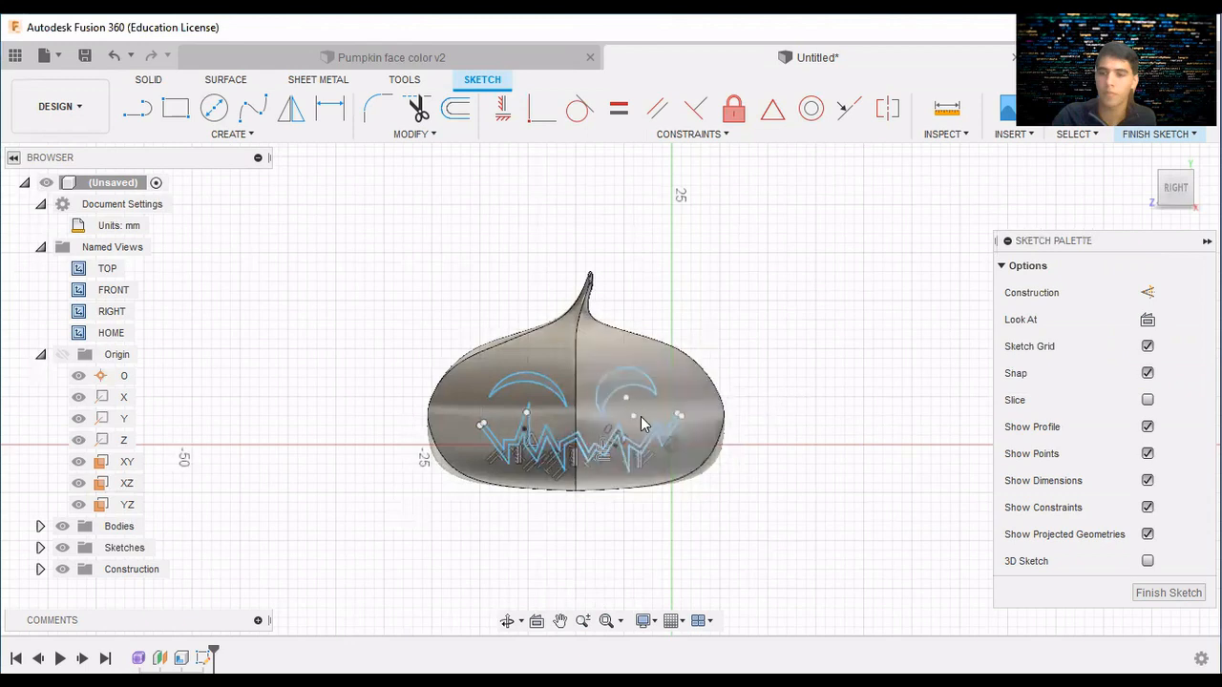
Close the mouth outline by joining the original and offset zigzags with a short line at each open end.
scroll(645, 420, "up", 5)
scroll(735, 453, "up", 2)
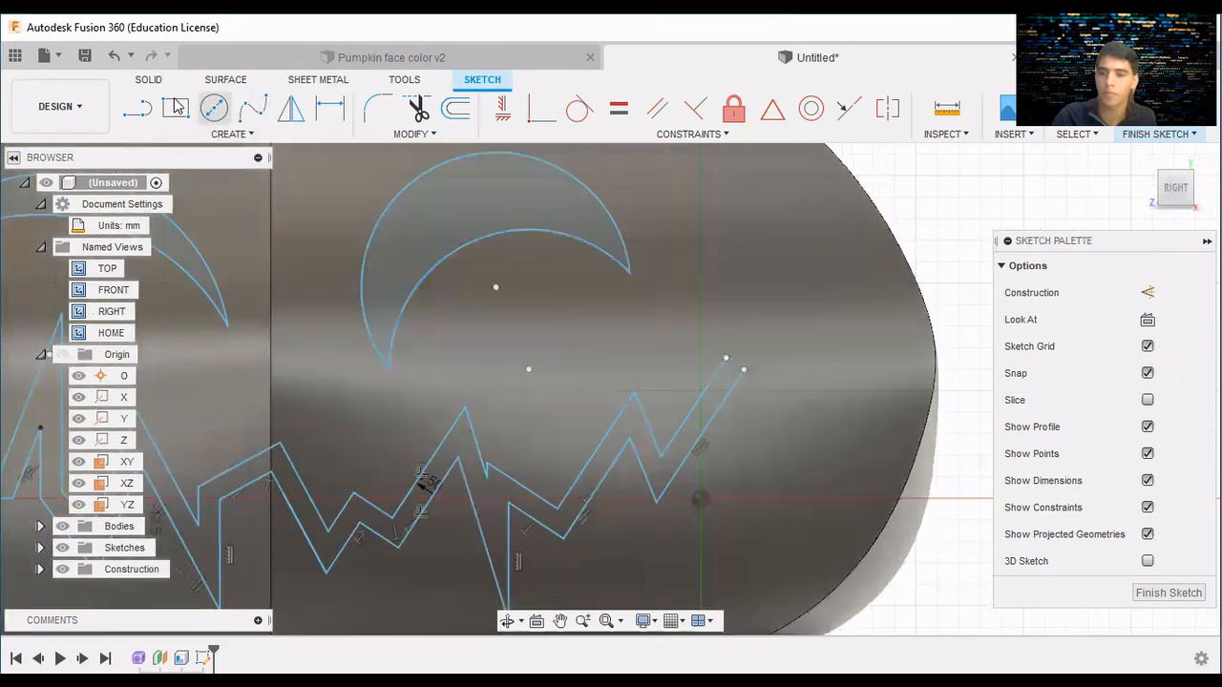
left_click(137, 108)
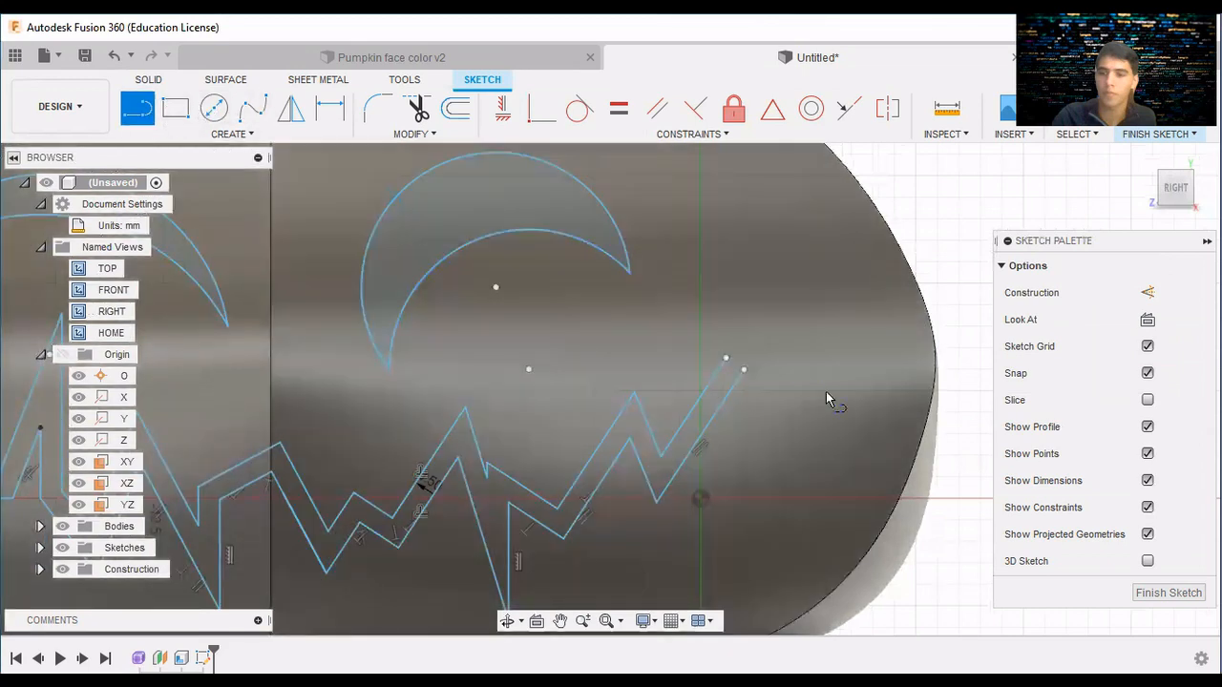
left_click(725, 359)
key("Escape")
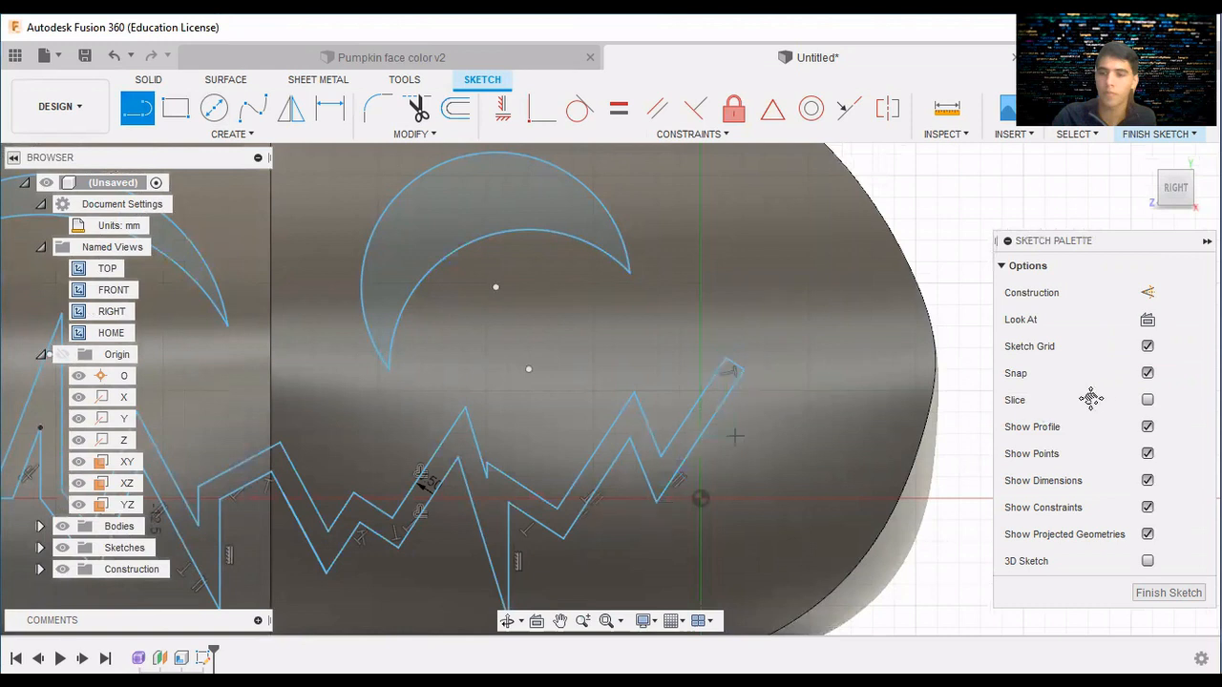
middle_click_drag(735, 435, 1102, 396)
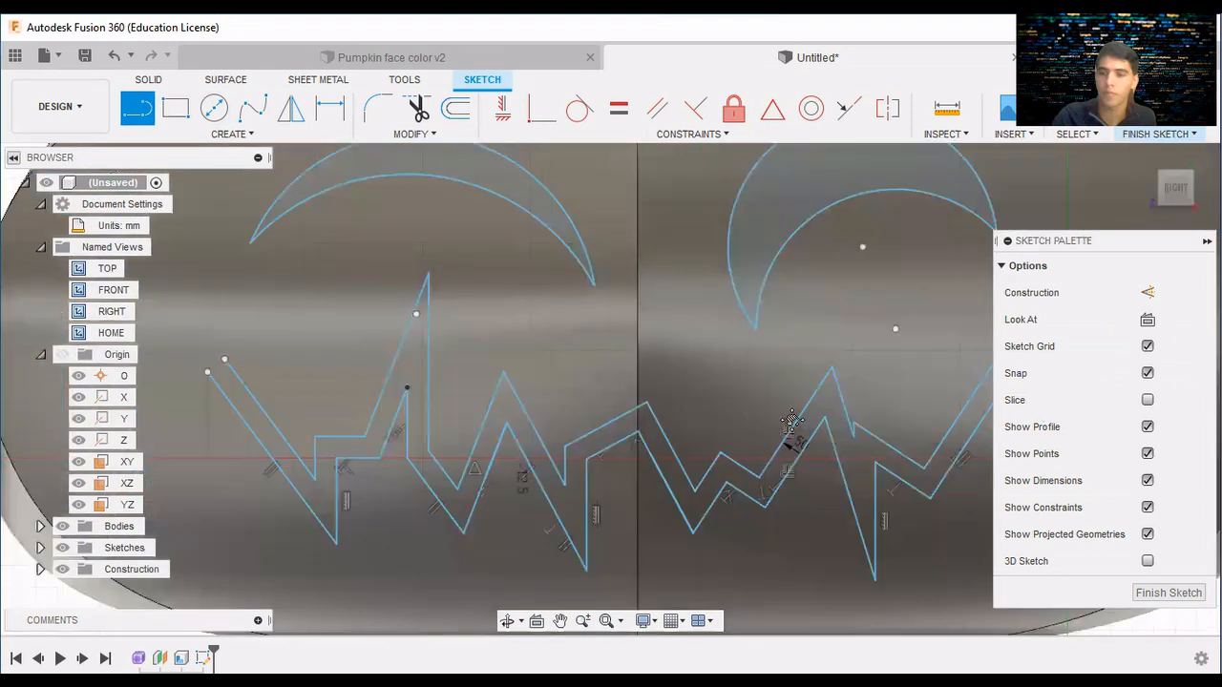
mouse_move(792, 420)
middle_mouse_down()
mouse_move(502, 406)
mouse_move(765, 450)
middle_mouse_up()
left_click(445, 408)
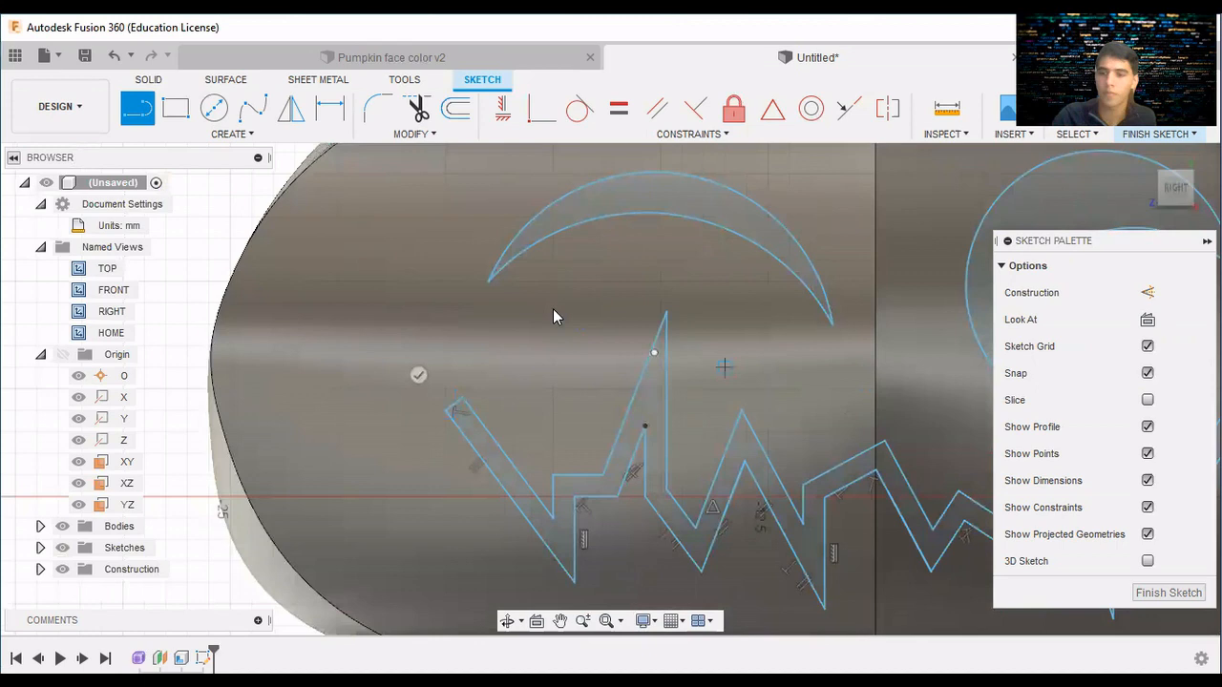
Leave the Line tool and finish the face sketch.
middle_click_drag(944, 365, 624, 306)
scroll(623, 308, "down", 4)
middle_click_drag(606, 166, 624, 310)
scroll(624, 312, "down", 1)
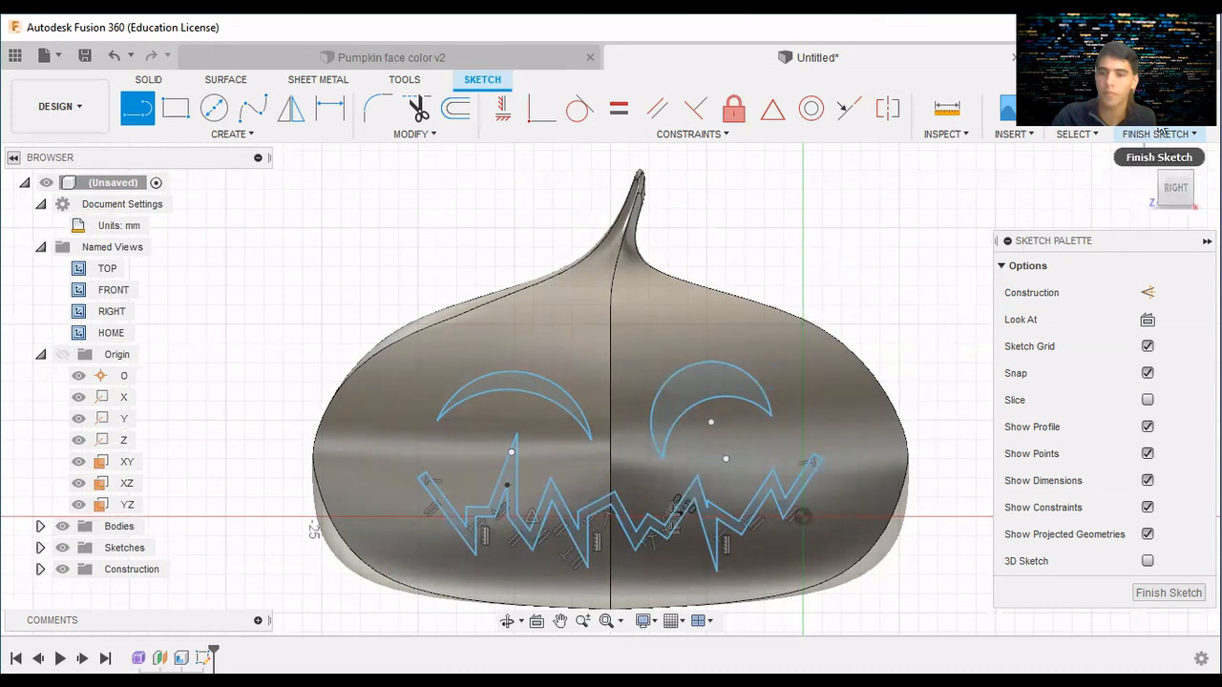
key("Escape")
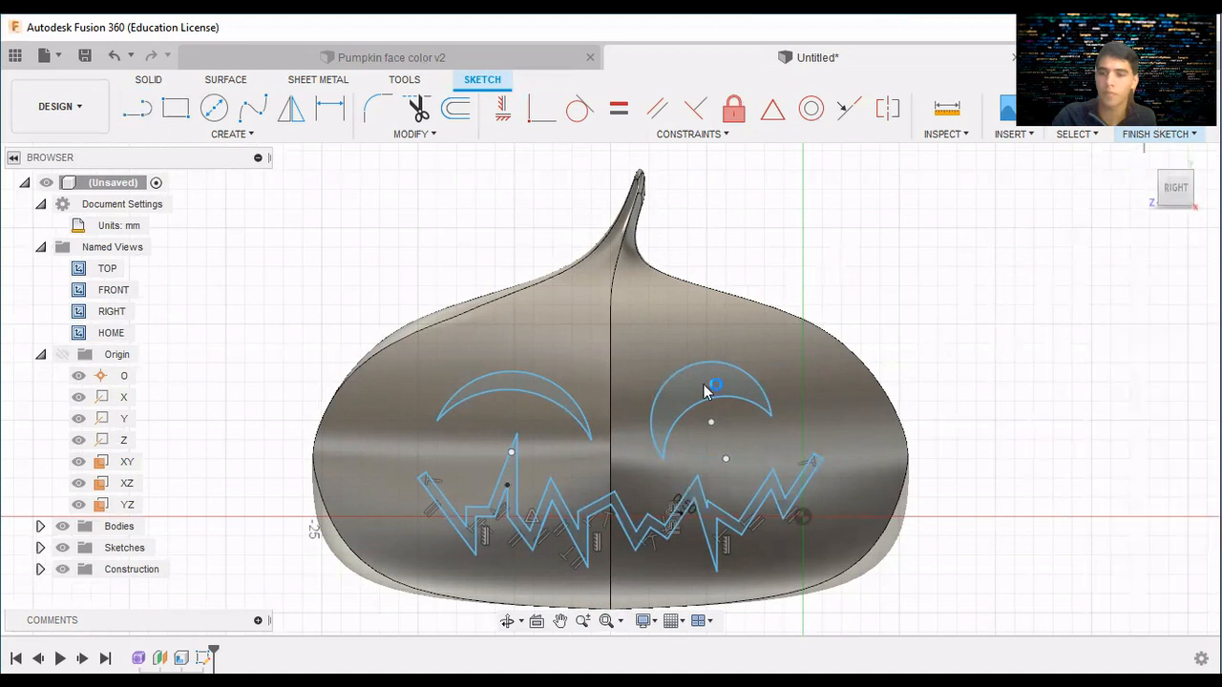
Start an Extrude with both crescent eyes and the zigzag mouth as its profiles.
left_click(1176, 187)
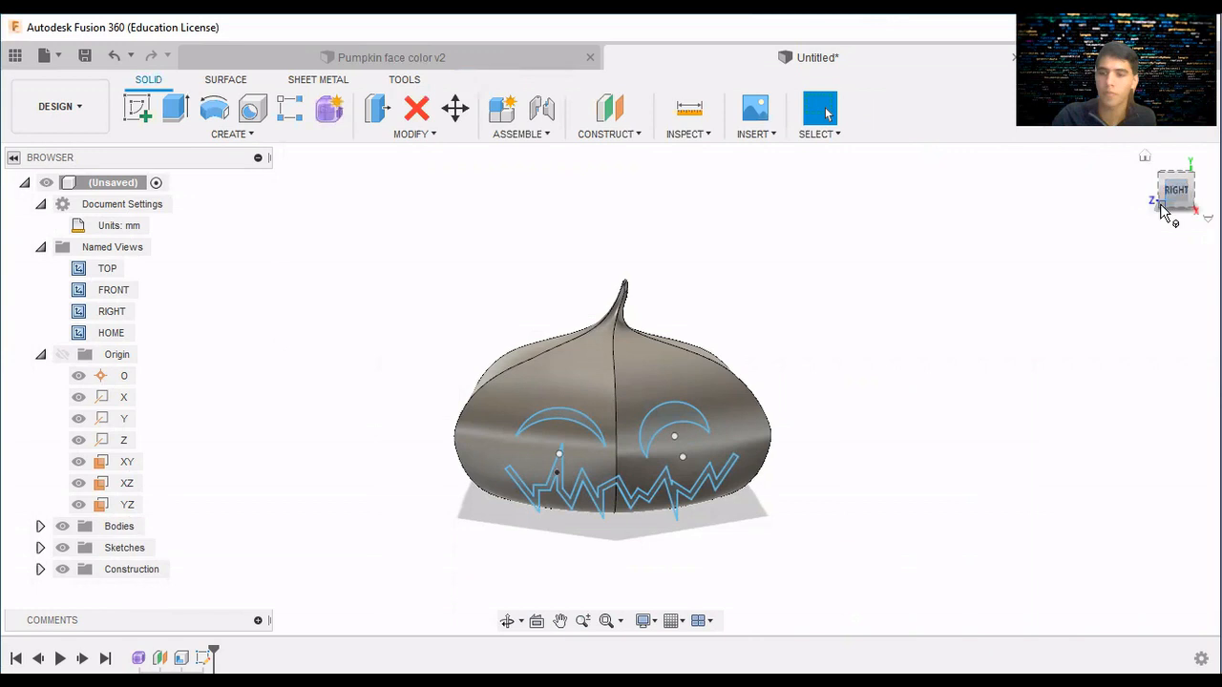
mouse_move(1160, 176)
left_mouse_down()
mouse_move(1182, 202)
mouse_move(1152, 185)
mouse_move(1174, 205)
left_mouse_up()
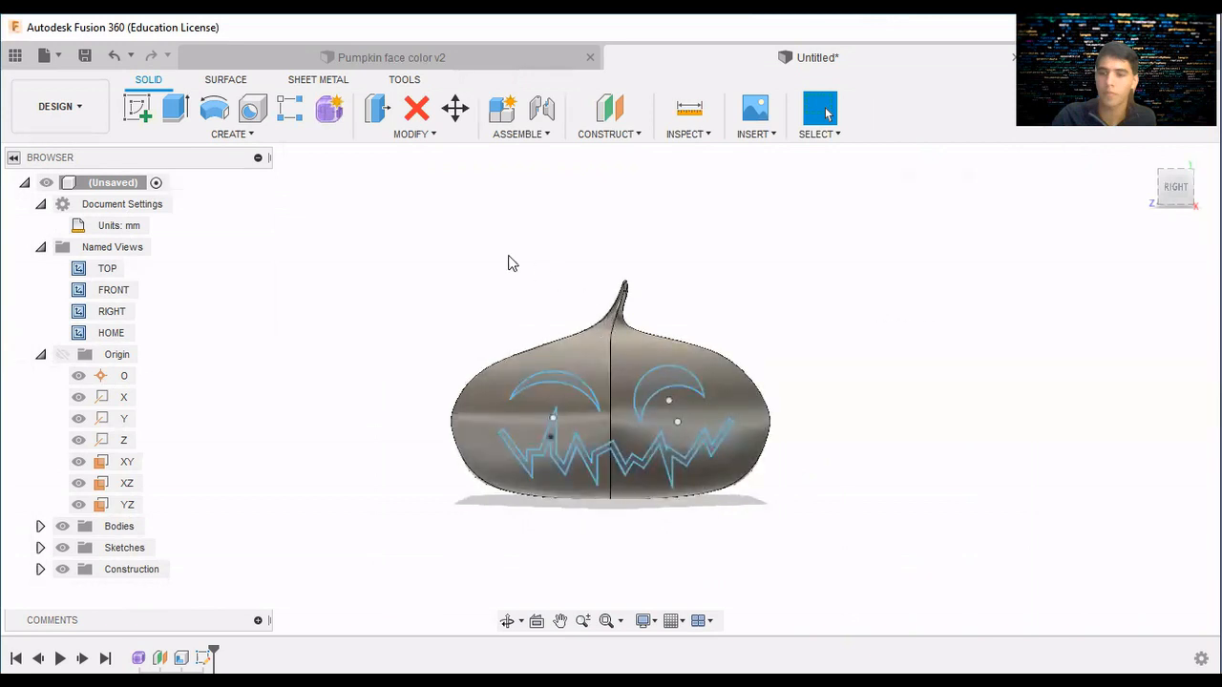
left_click(252, 134)
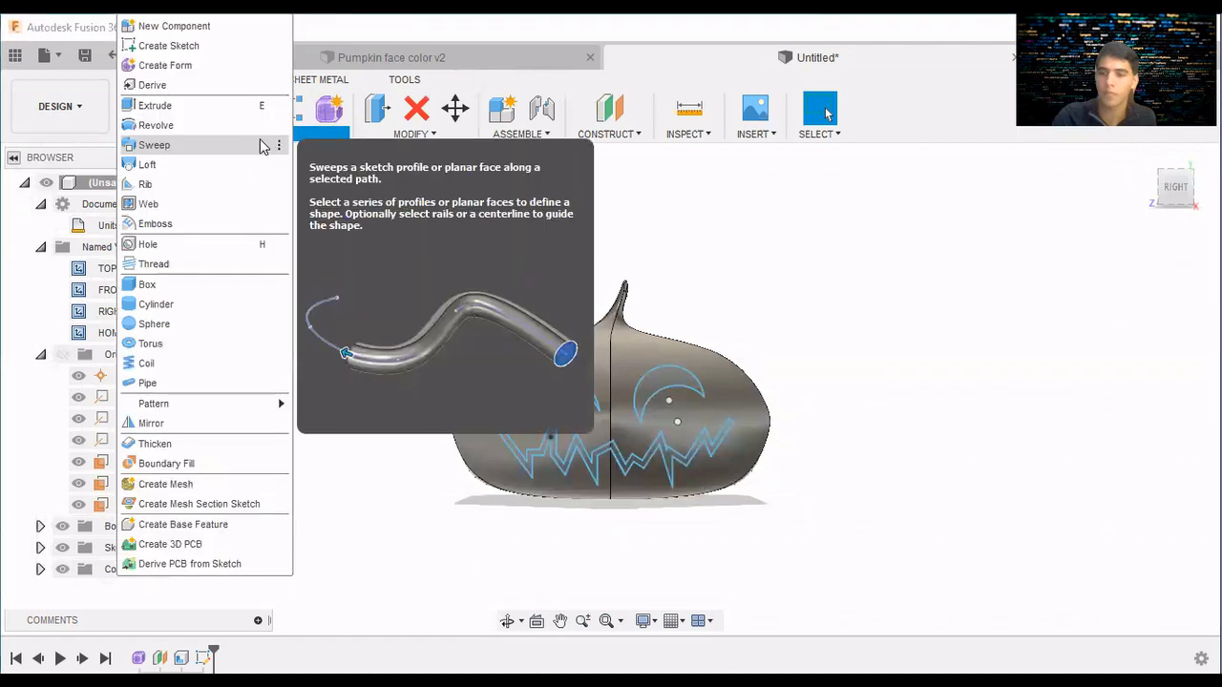
left_click(210, 111)
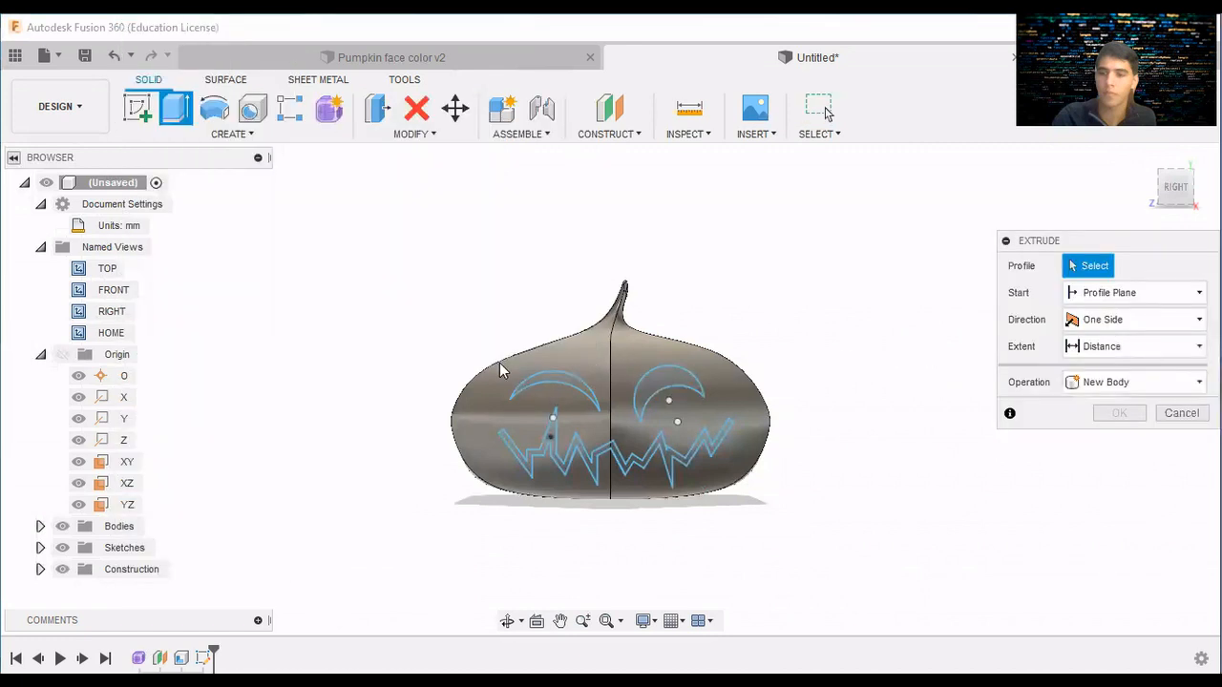
left_click(552, 389)
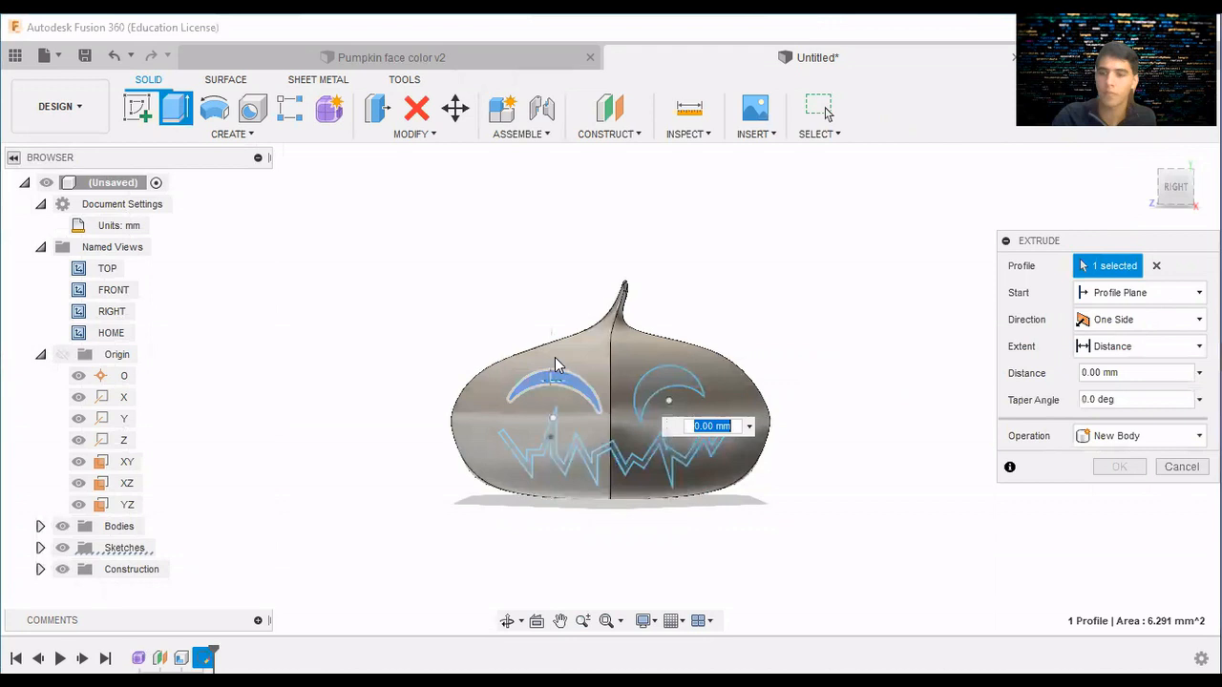
mouse_move(543, 357)
left_mouse_down()
mouse_move(709, 497)
mouse_move(536, 364)
left_mouse_up()
left_click_drag(697, 471, 546, 350)
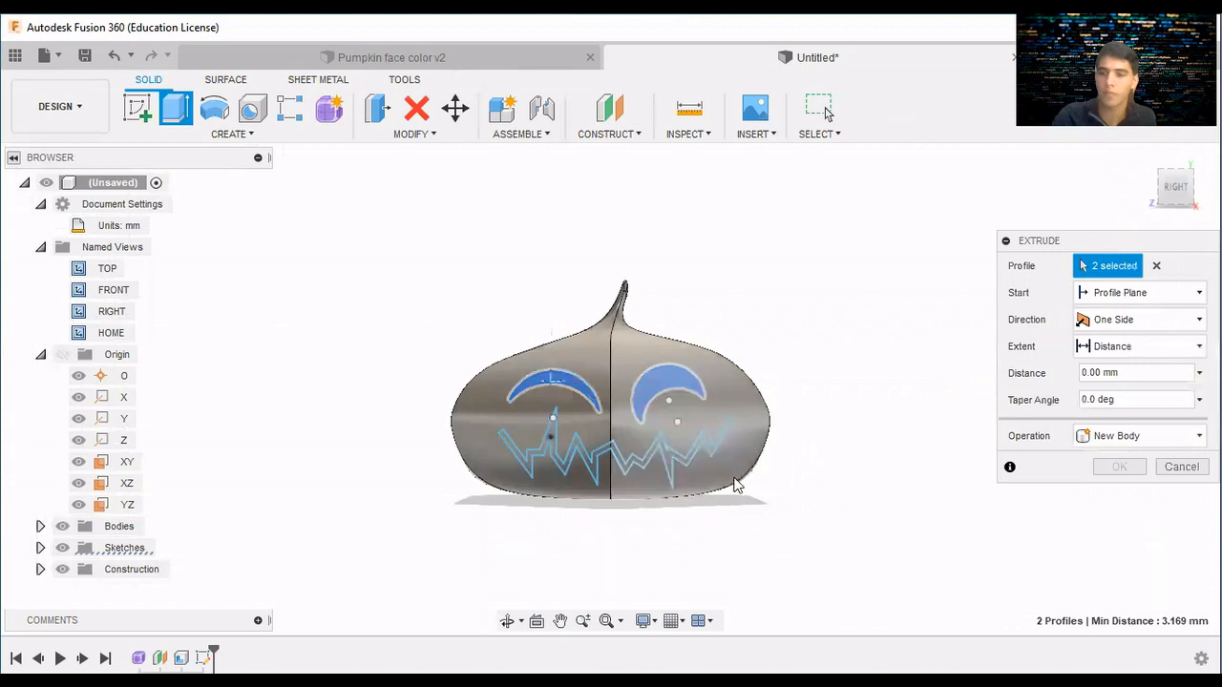
left_click_drag(427, 300, 460, 360)
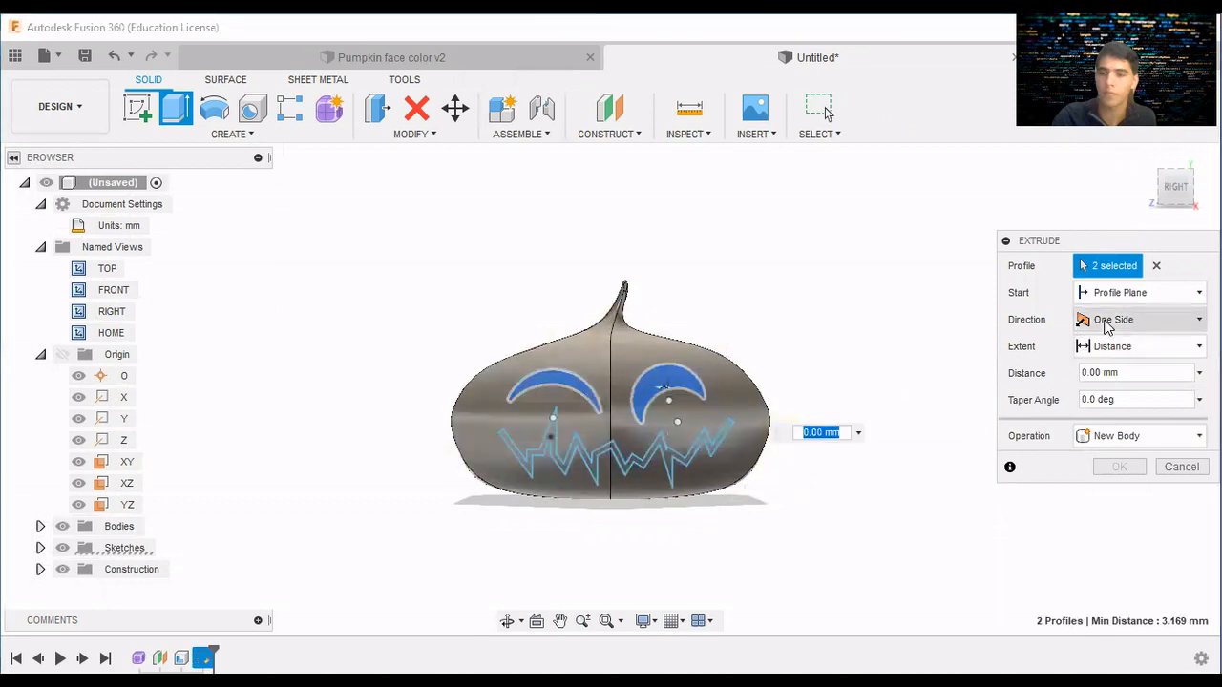
left_click(621, 465)
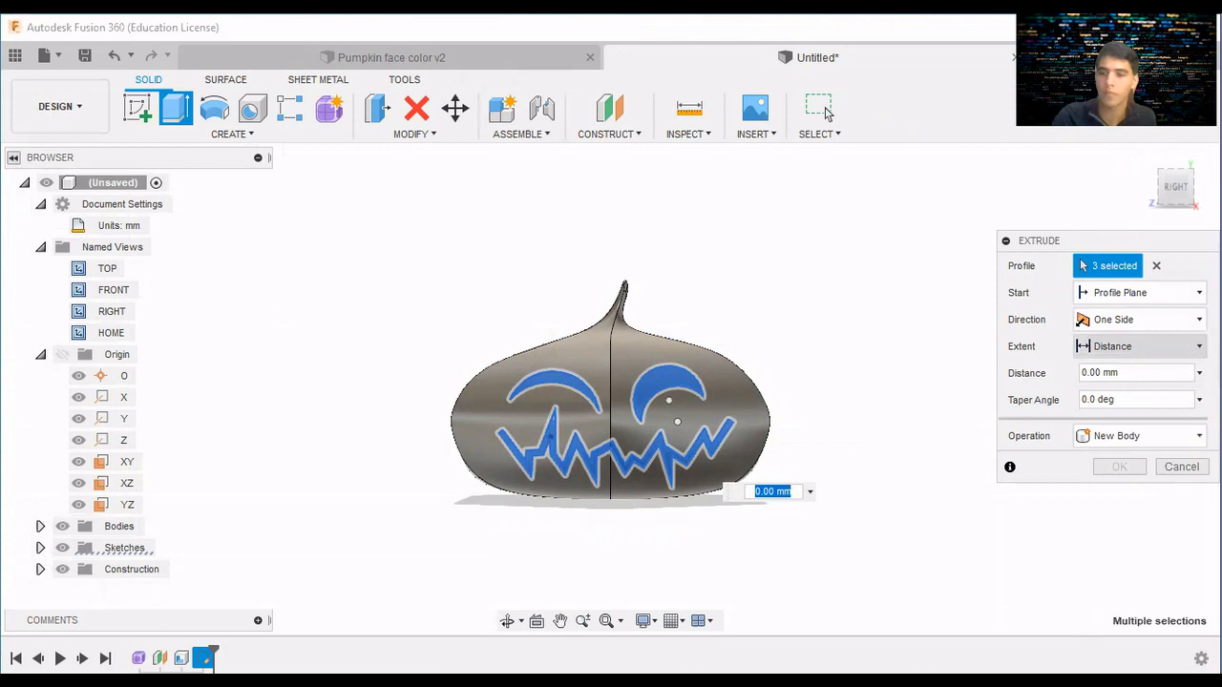
Set the face extrusion's extent to To Object and turn the model so the pumpkin's upper side can be picked.
left_click(1136, 345)
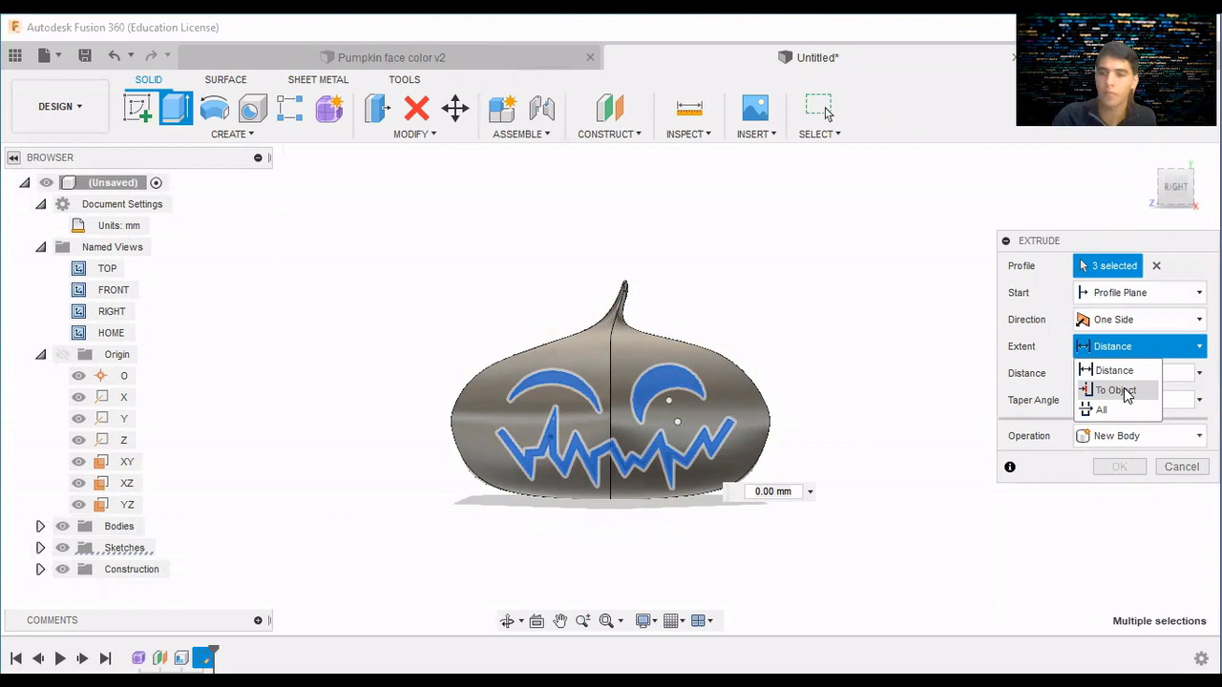
left_click(1115, 391)
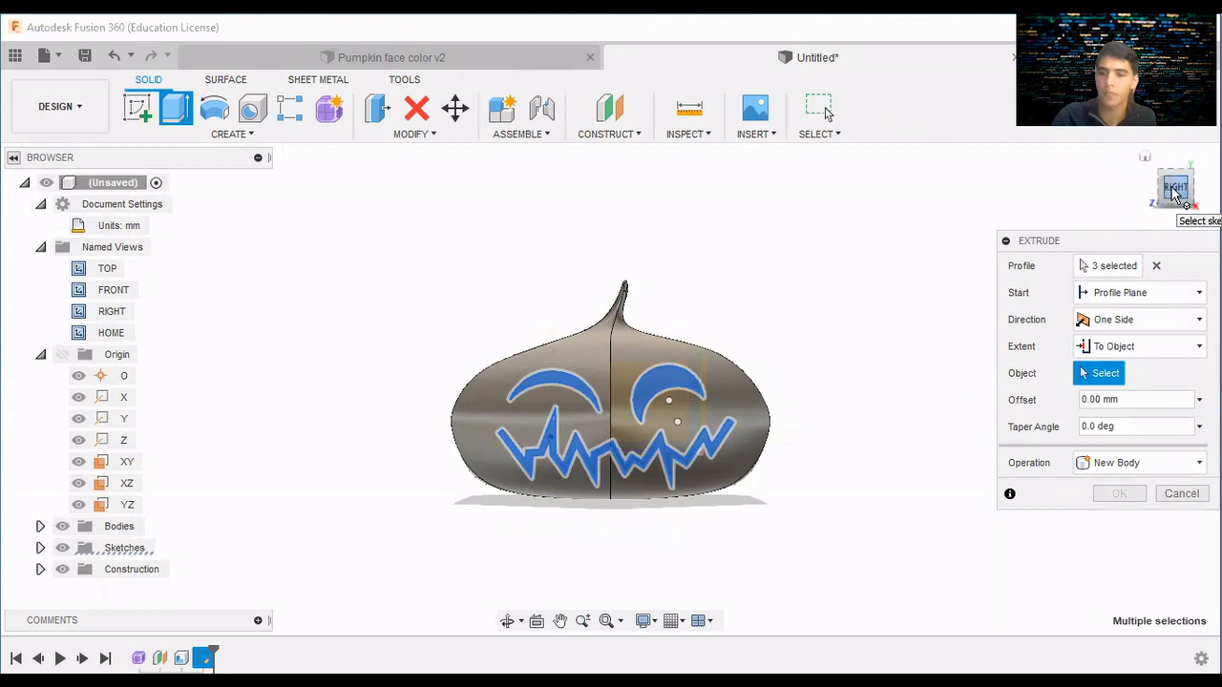
mouse_move(1175, 192)
left_mouse_down()
mouse_move(1161, 202)
mouse_move(1165, 190)
left_mouse_up()
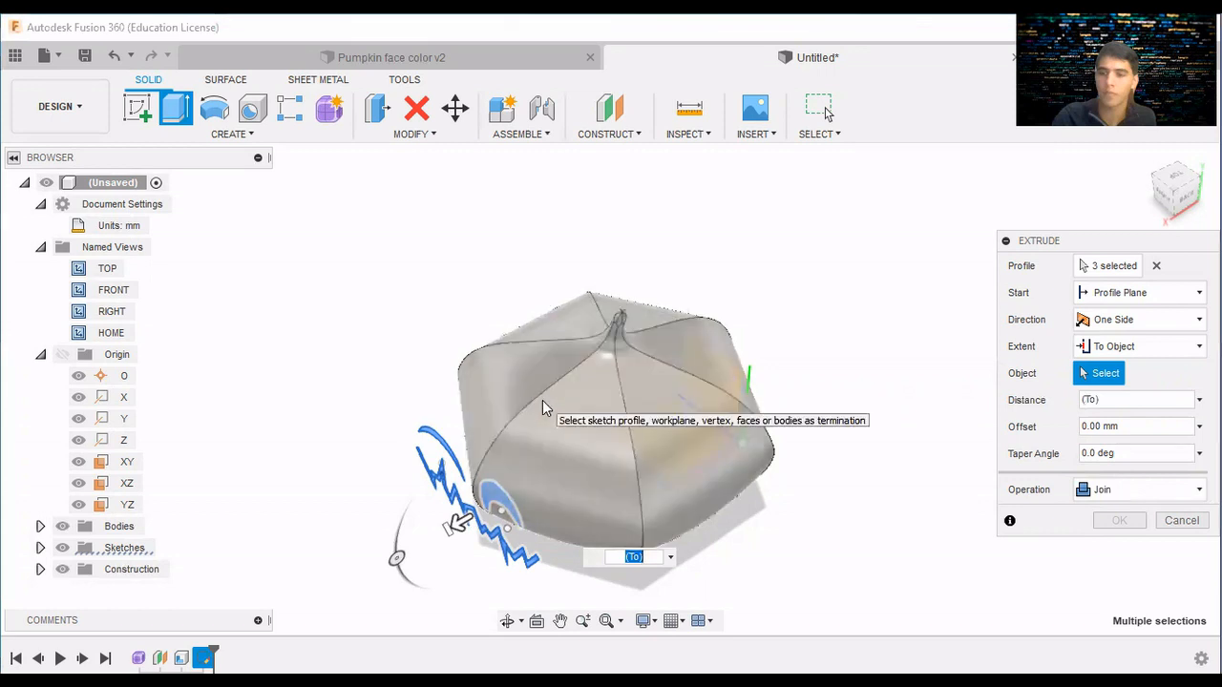
Try the whole pumpkin body and then individual side faces as the extrusion's termination object.
left_click(537, 404)
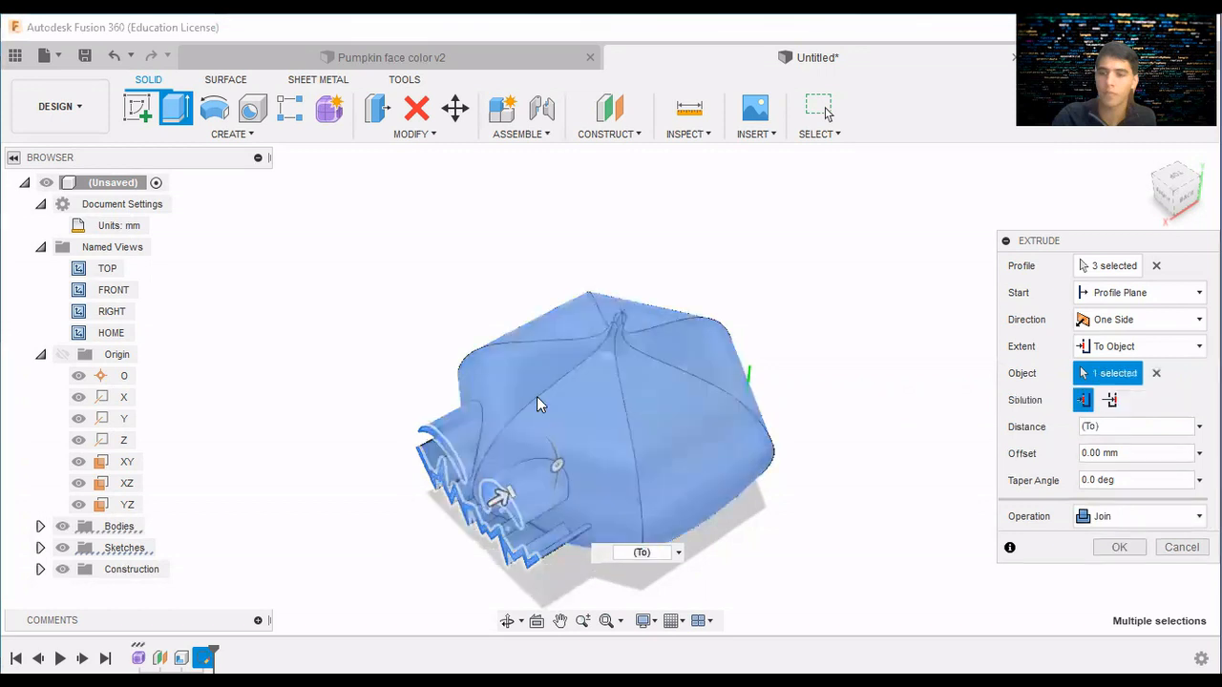
left_click(538, 403)
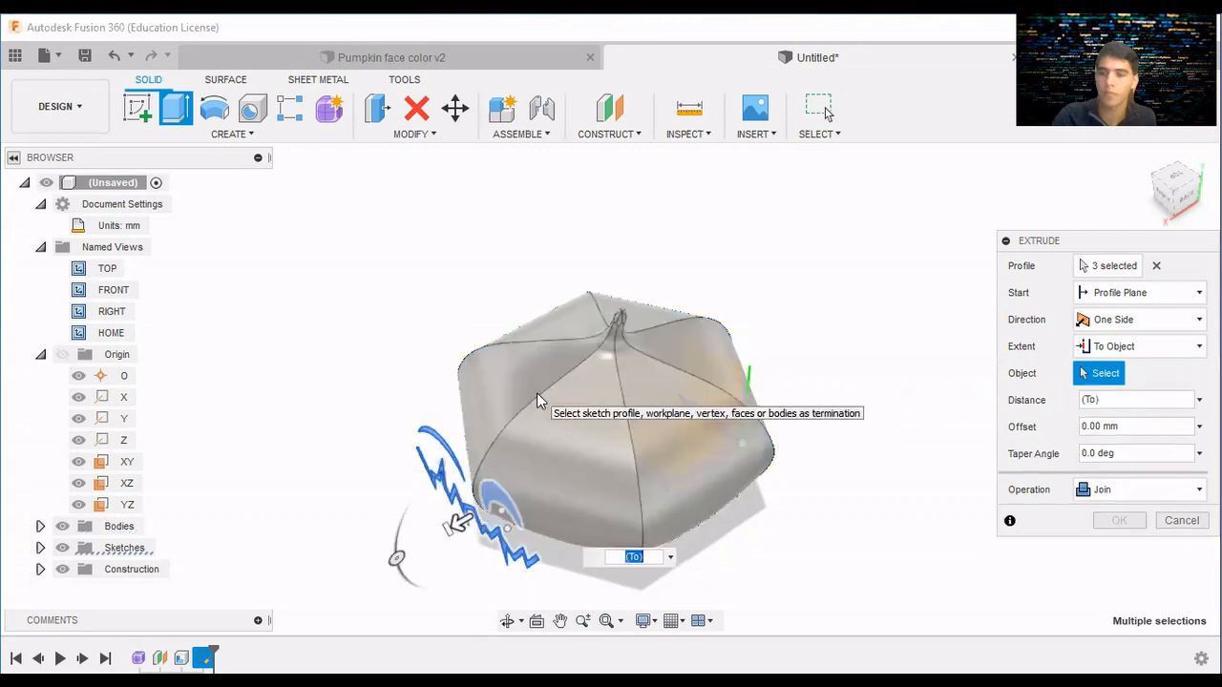
left_click(659, 465)
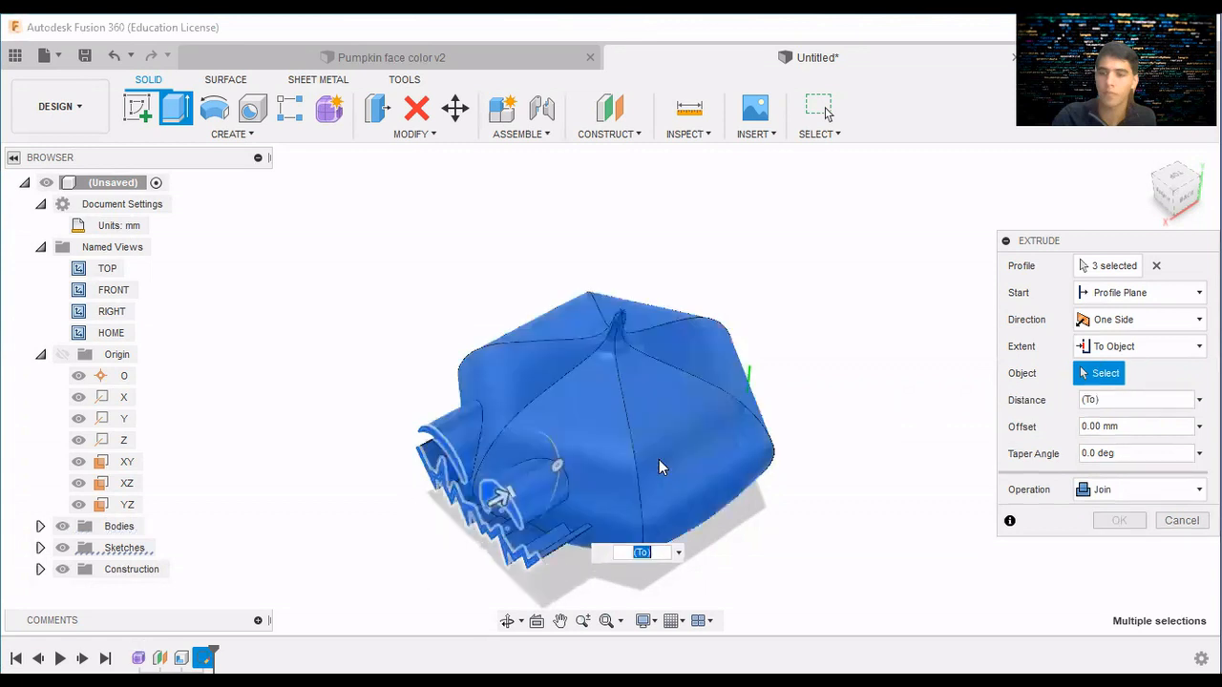
left_click(573, 390)
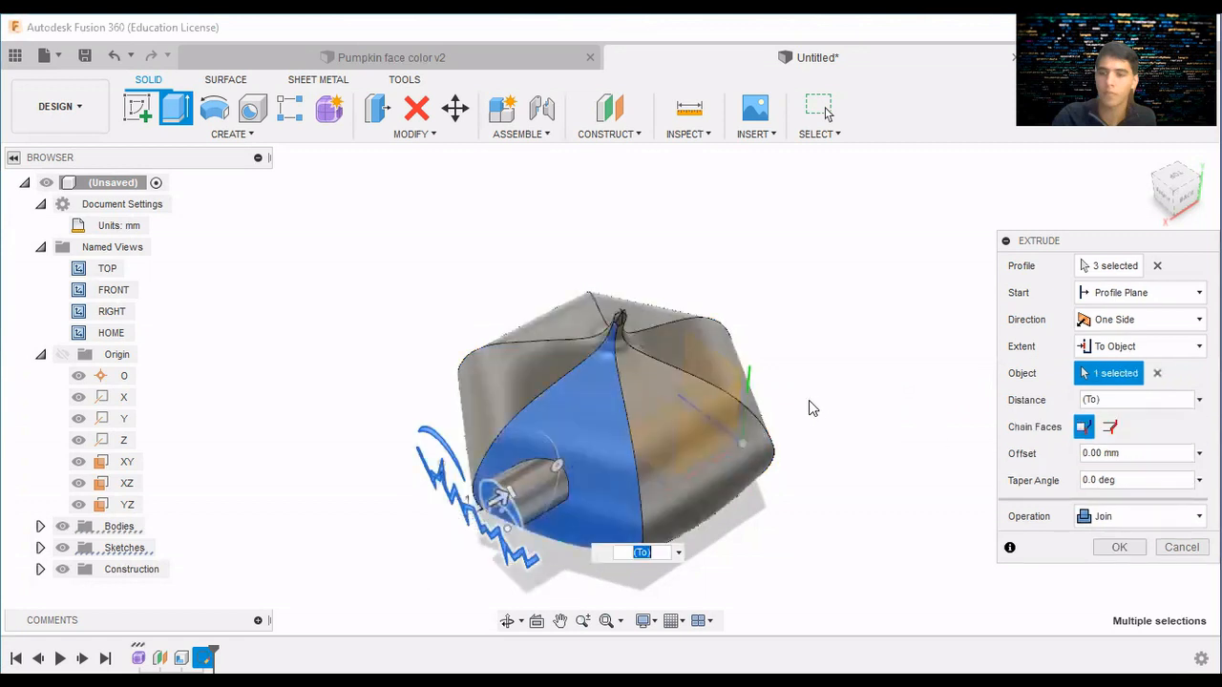
left_click(522, 382)
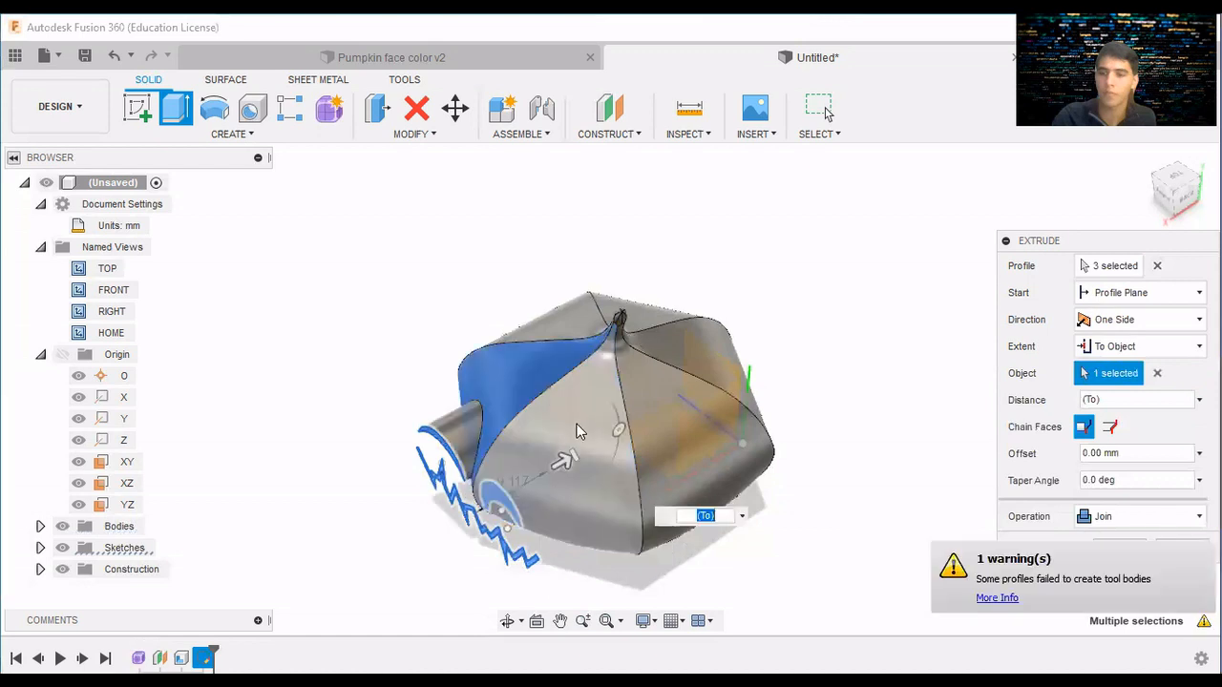
Terminate the extrusion at the tip of the pumpkin's stem and cut the eyes and mouth into the body.
left_click(621, 323)
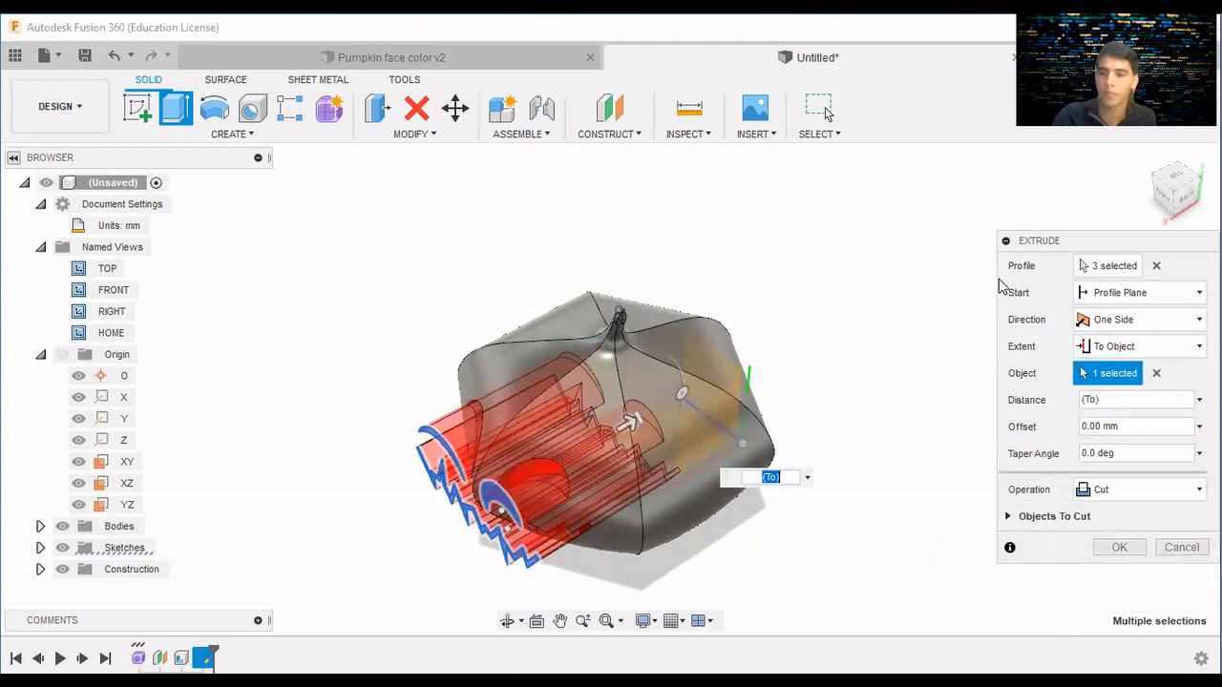
left_click(1183, 197)
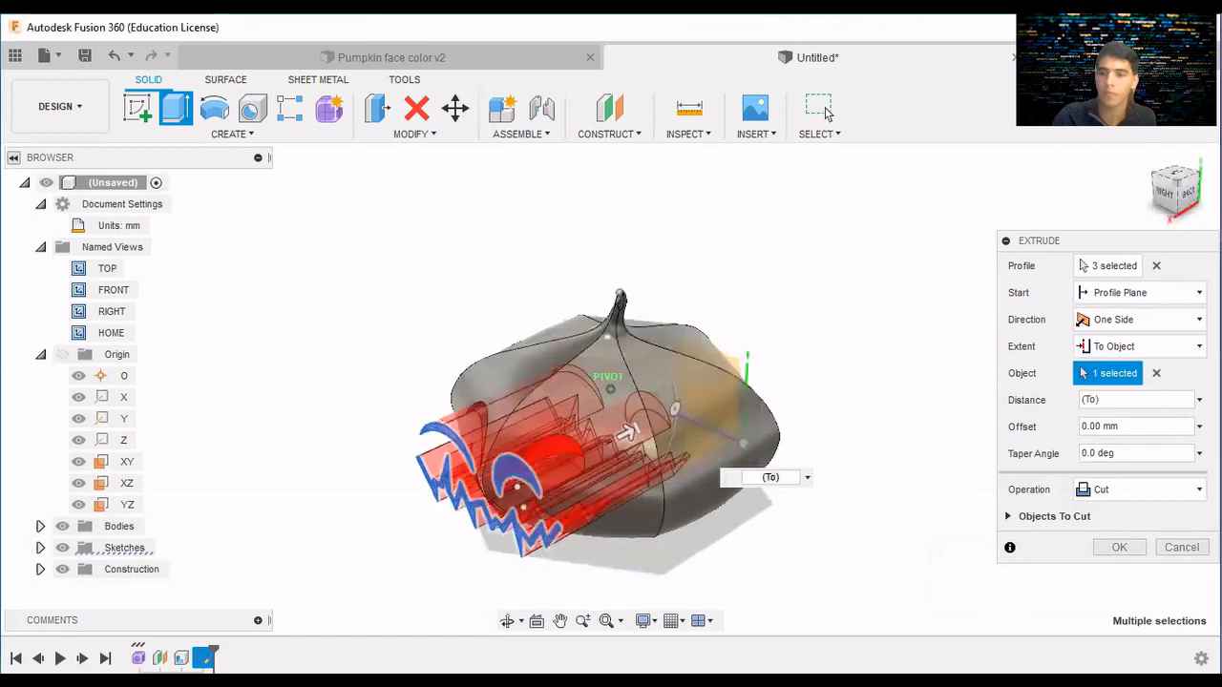
left_click_drag(1182, 196, 1102, 188)
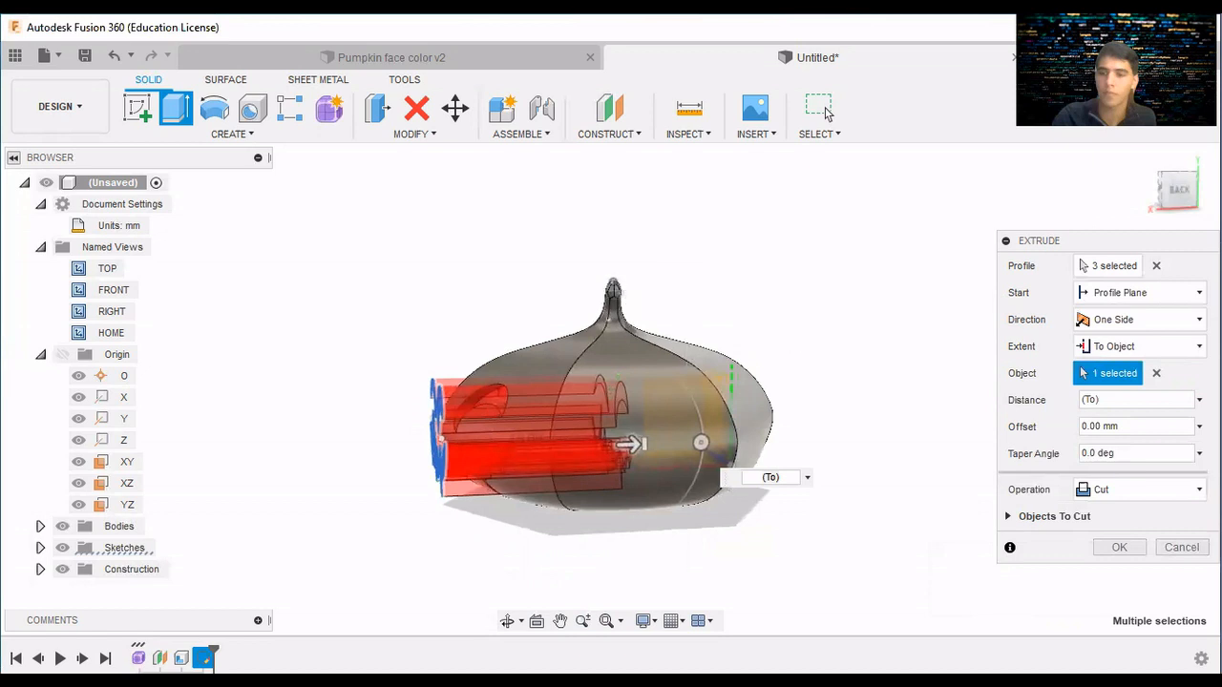
left_click_drag(1180, 191, 1197, 203)
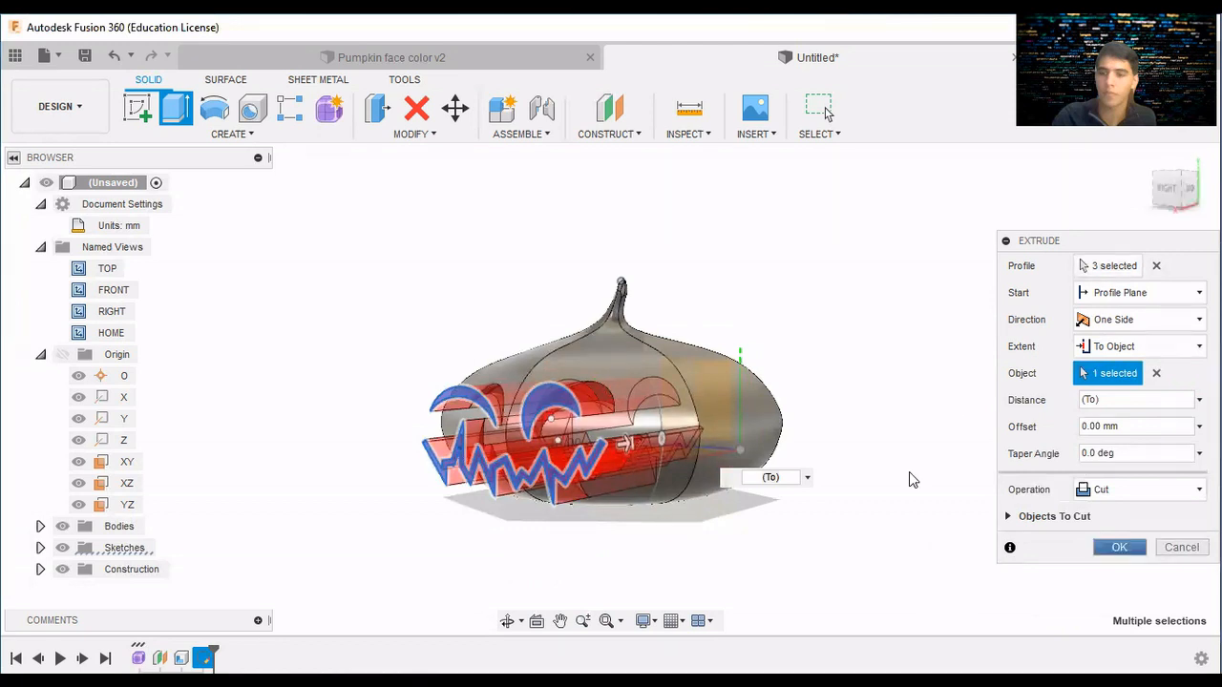
key("Return")
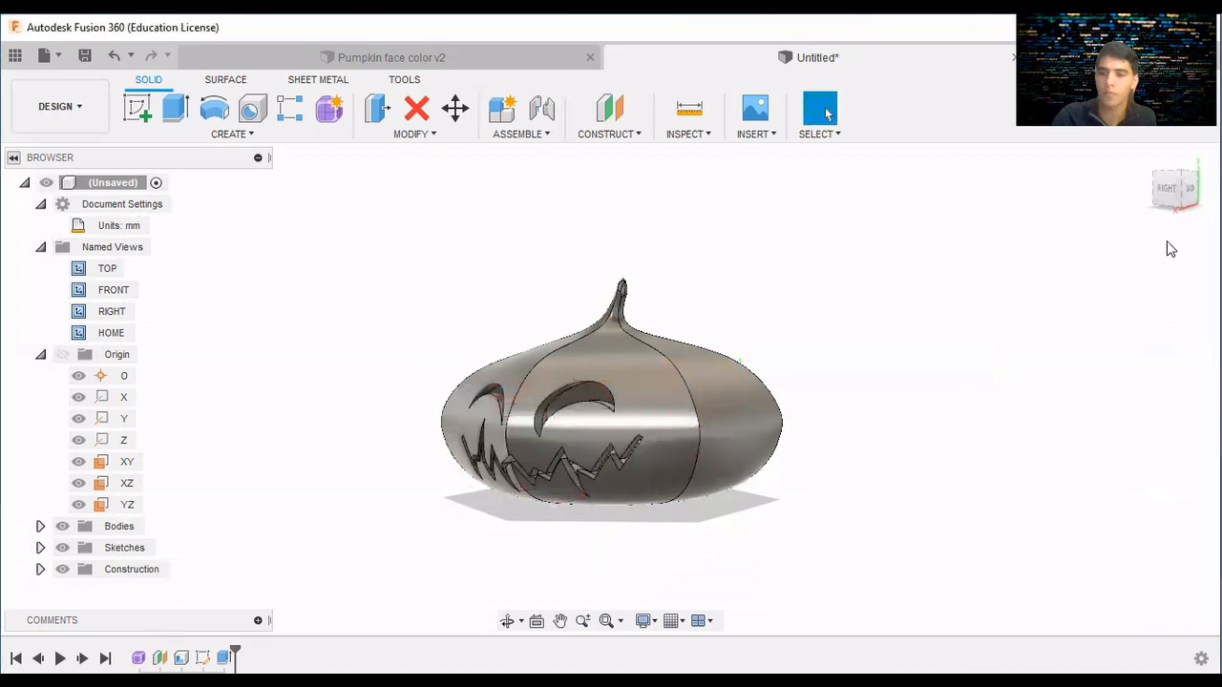
Examine the carved eyes and mouth close up and from several angles, including the home and right views.
mouse_move(1186, 188)
left_mouse_down()
mouse_move(1212, 188)
mouse_move(1107, 212)
left_mouse_up()
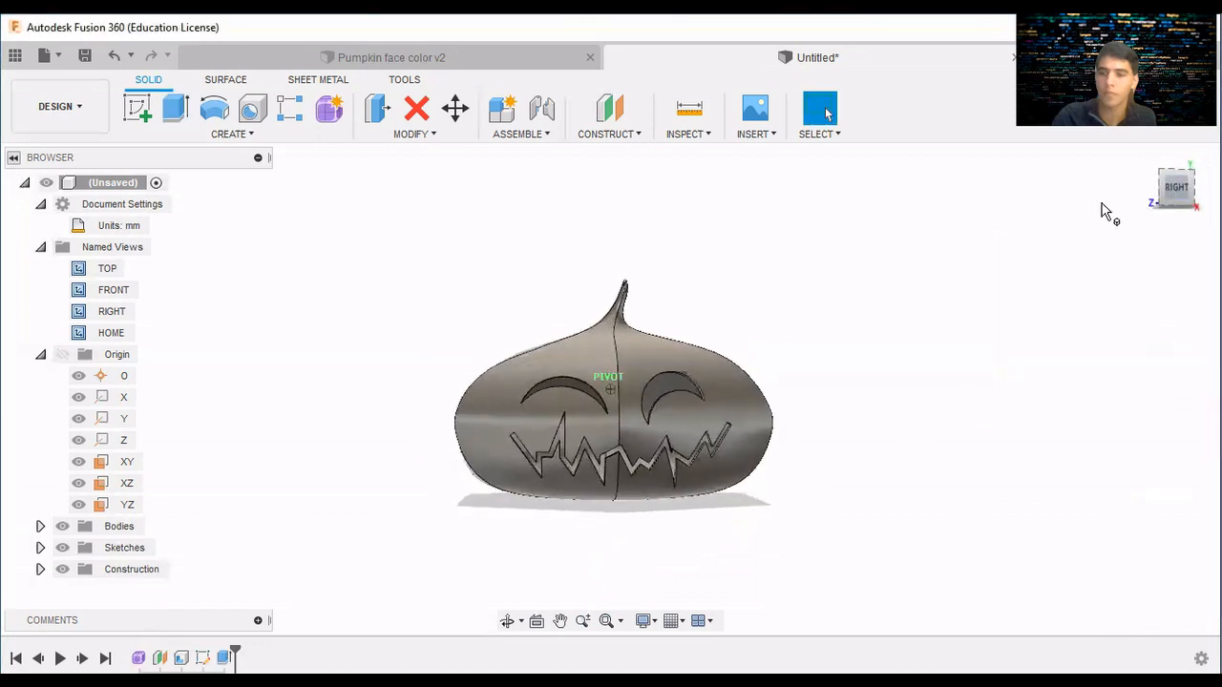
scroll(655, 370, "up", 6)
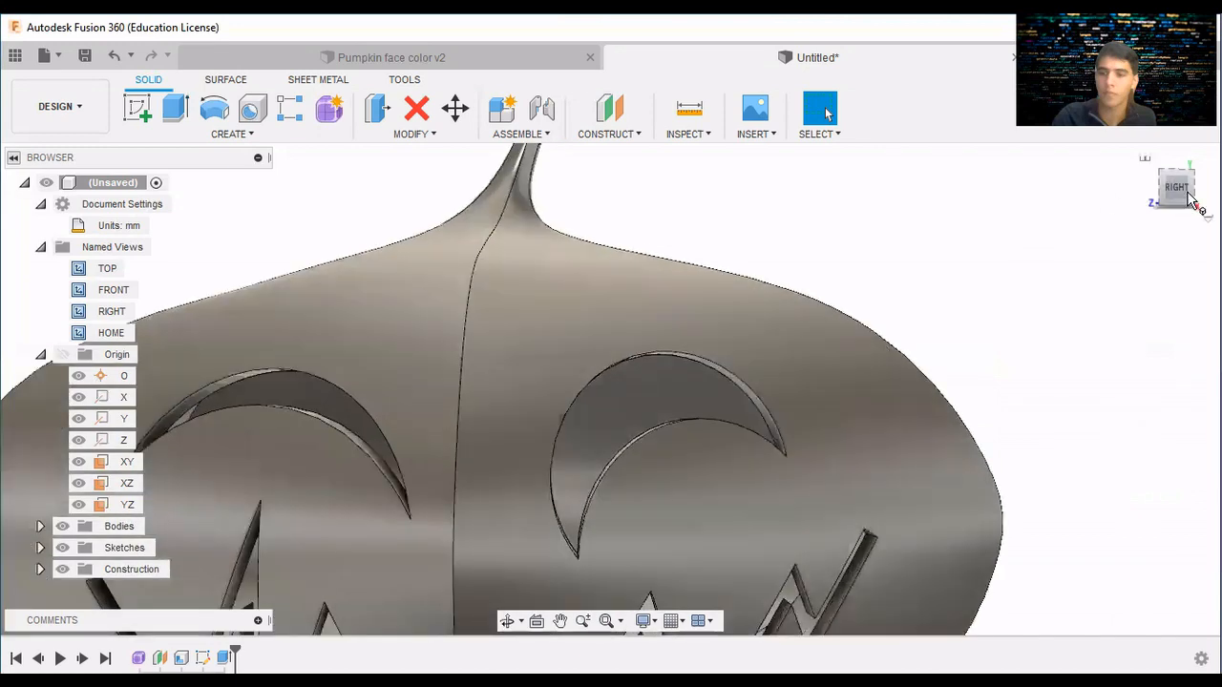
mouse_move(1184, 197)
left_mouse_down()
mouse_move(1180, 161)
mouse_move(1166, 158)
mouse_move(1153, 196)
mouse_move(1130, 195)
mouse_move(1190, 199)
left_mouse_up()
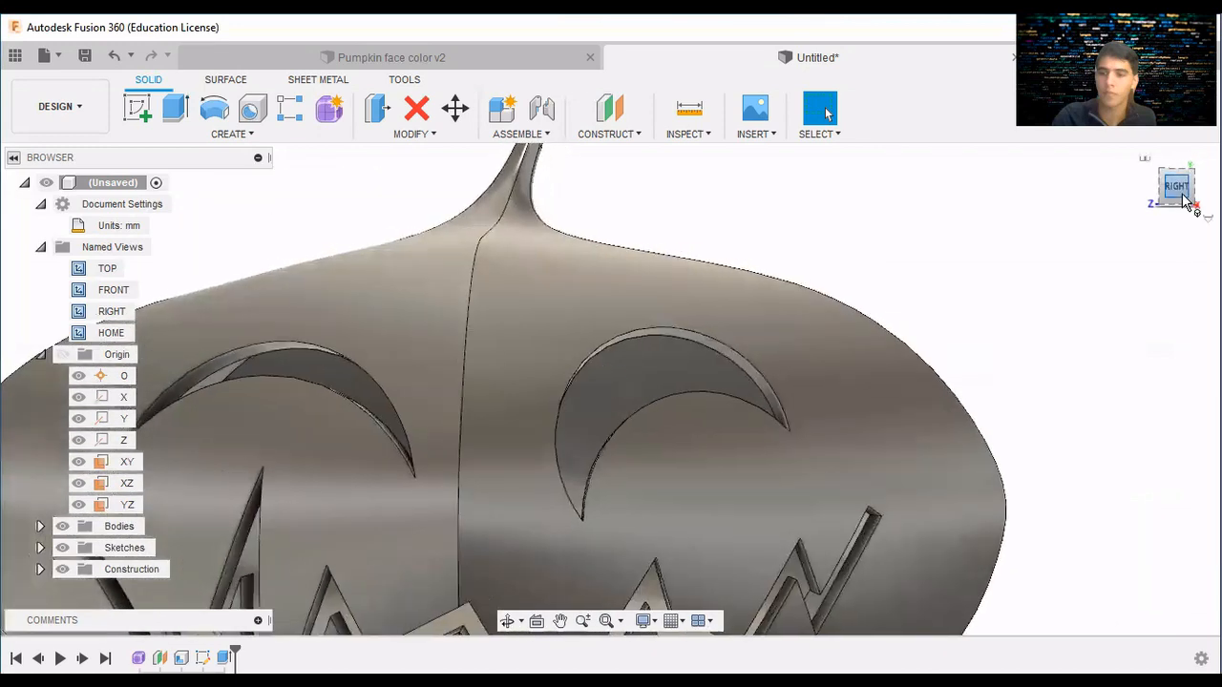
scroll(991, 341, "down", 2)
scroll(993, 347, "down", 3)
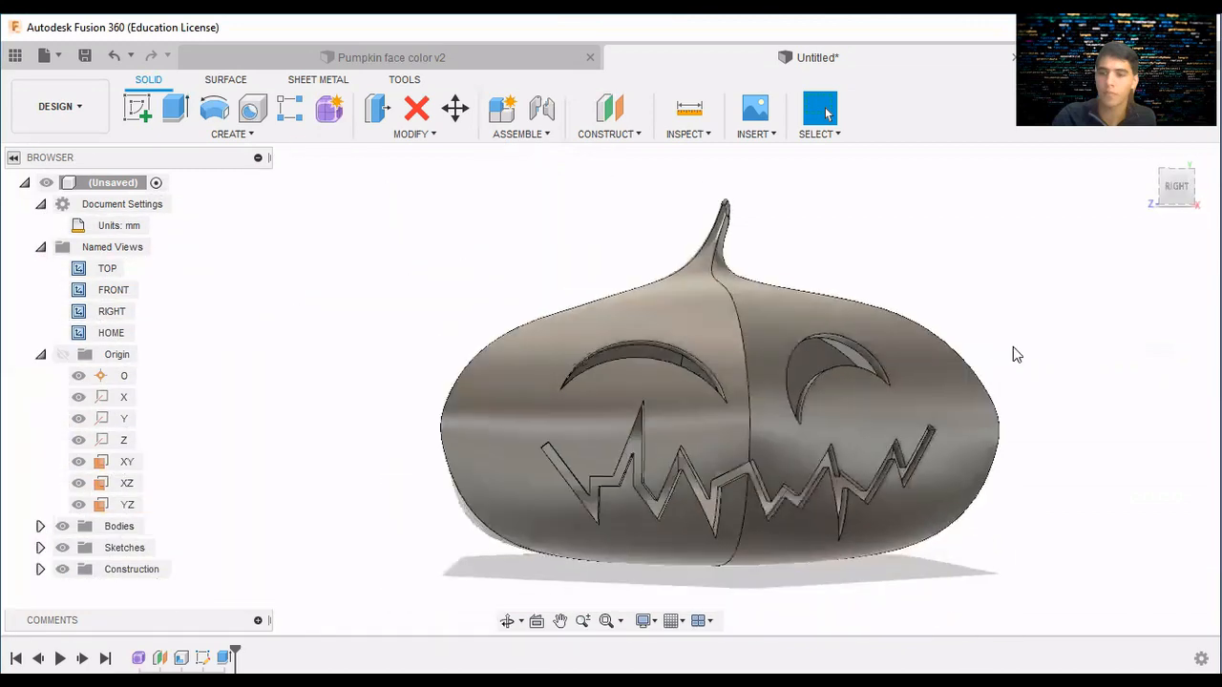
mouse_move(1167, 193)
left_mouse_down()
mouse_move(1138, 204)
mouse_move(1162, 206)
left_mouse_up()
scroll(1163, 206, "down", 2)
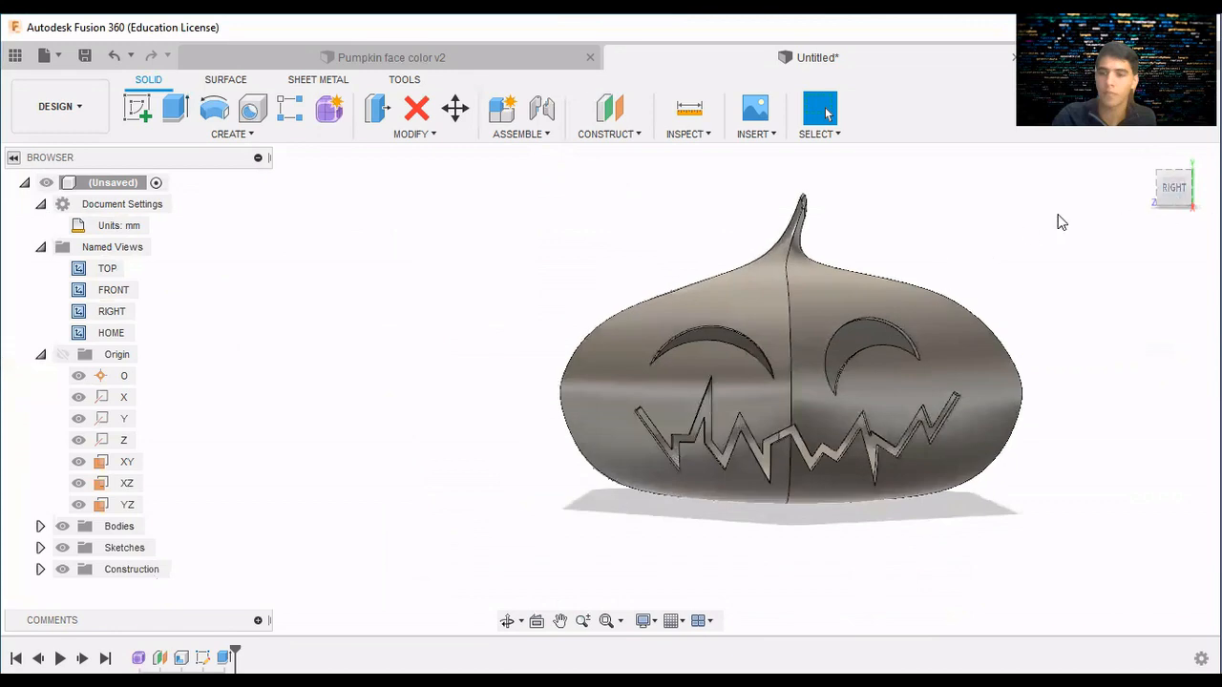
mouse_move(1192, 181)
left_mouse_down()
mouse_move(1174, 186)
mouse_move(1187, 178)
left_mouse_up()
middle_click_drag(1188, 179, 1123, 208)
middle_click_drag(784, 330, 946, 284)
key("Escape")
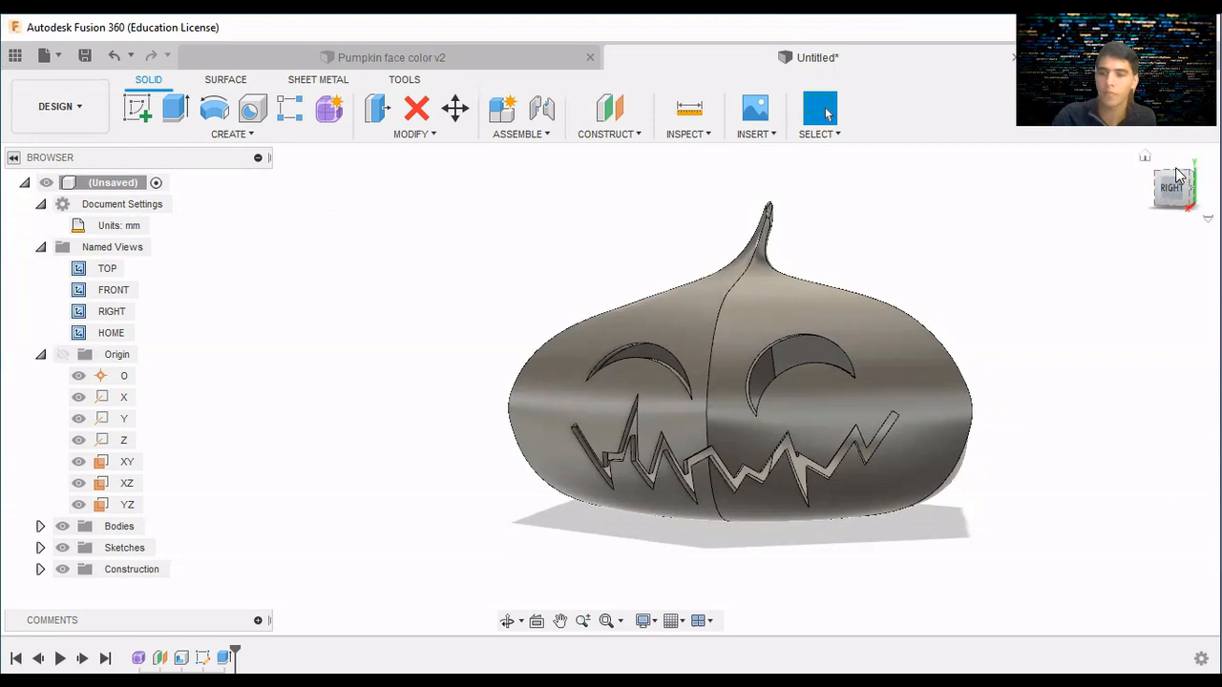
left_click(1146, 157)
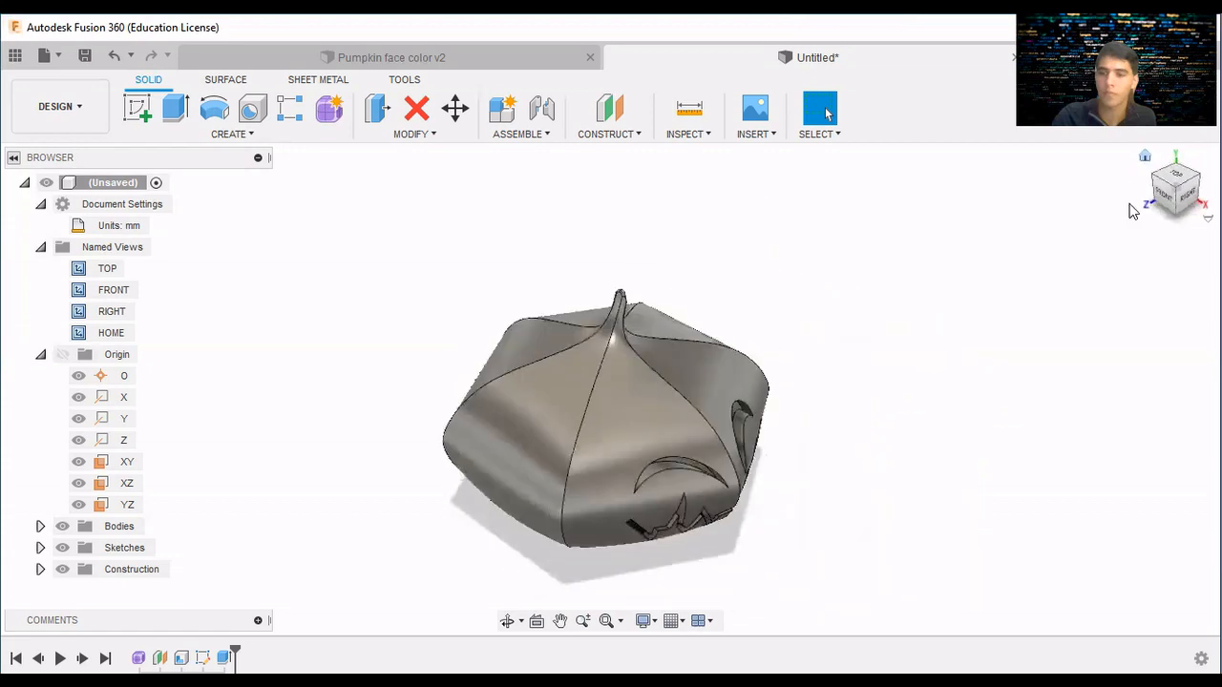
left_click(1180, 202)
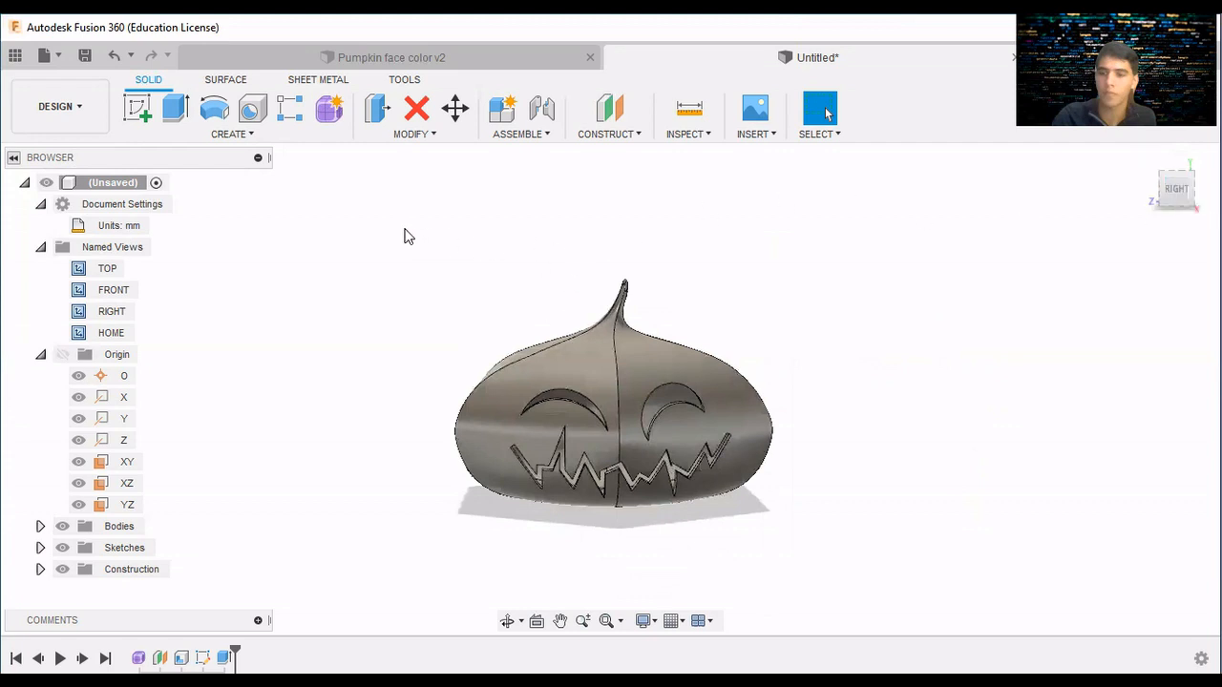
Select the entire pumpkin, including its carved faces, and open the Appearance settings for it.
left_click_drag(459, 367, 803, 493)
left_click_drag(616, 411, 435, 339)
left_click_drag(454, 326, 772, 531)
left_click(718, 388)
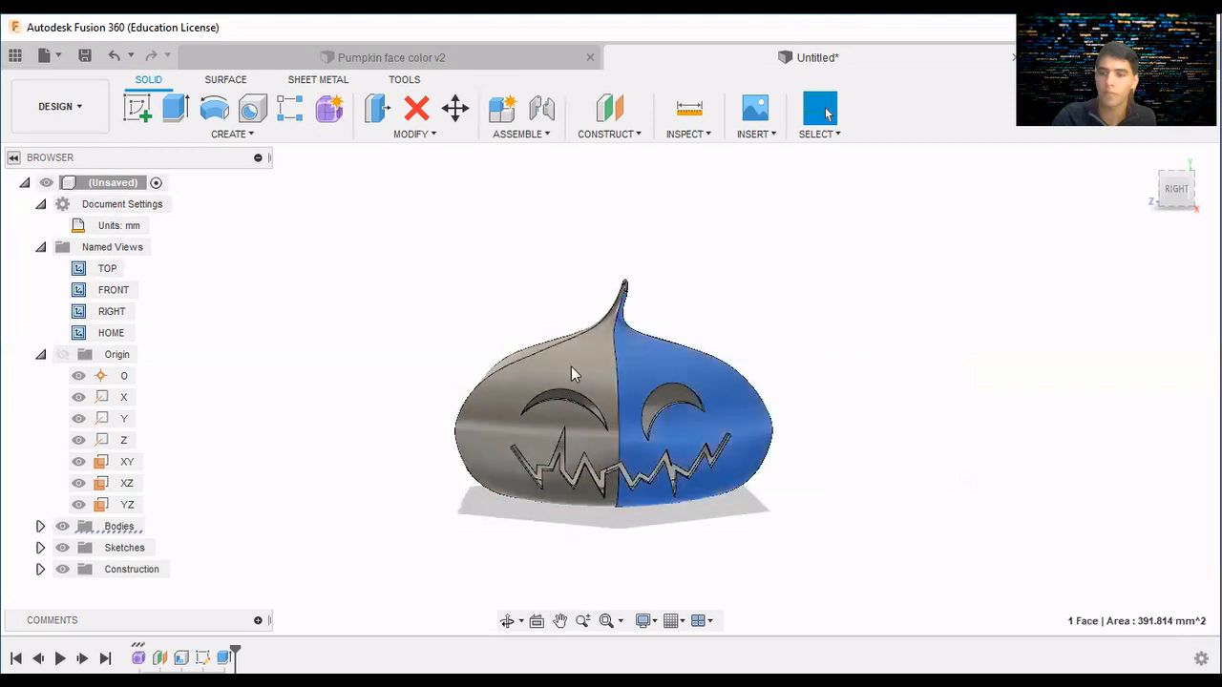
mouse_move(504, 309)
left_mouse_down()
mouse_move(758, 512)
mouse_move(672, 436)
mouse_move(496, 316)
left_mouse_up()
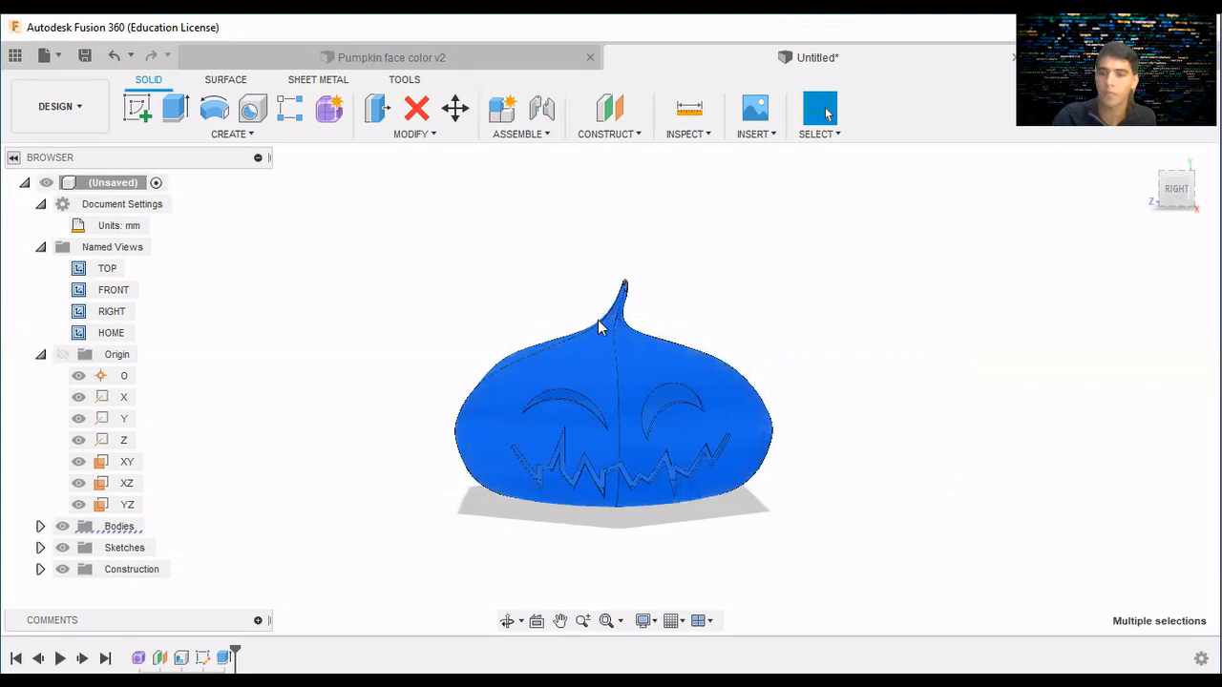
right_click(600, 369)
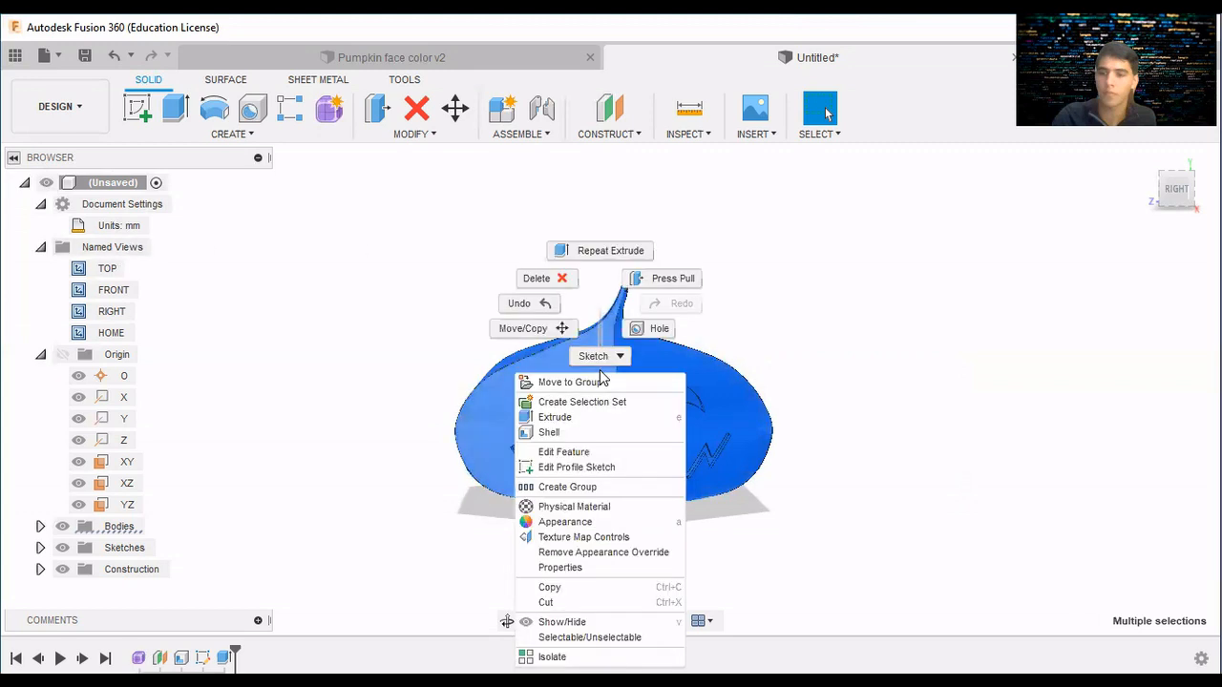
left_click(590, 524)
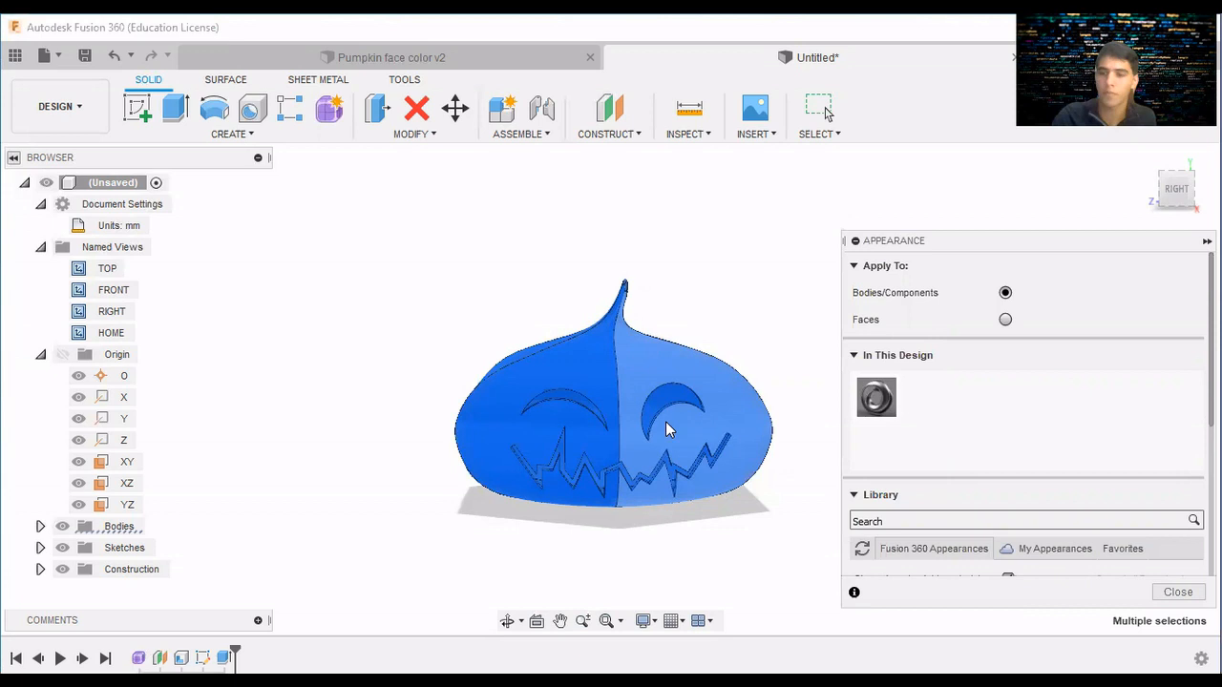
Find the Paint category in the appearance library and look through its Glossy enamel colours.
scroll(1026, 411, "down", 6)
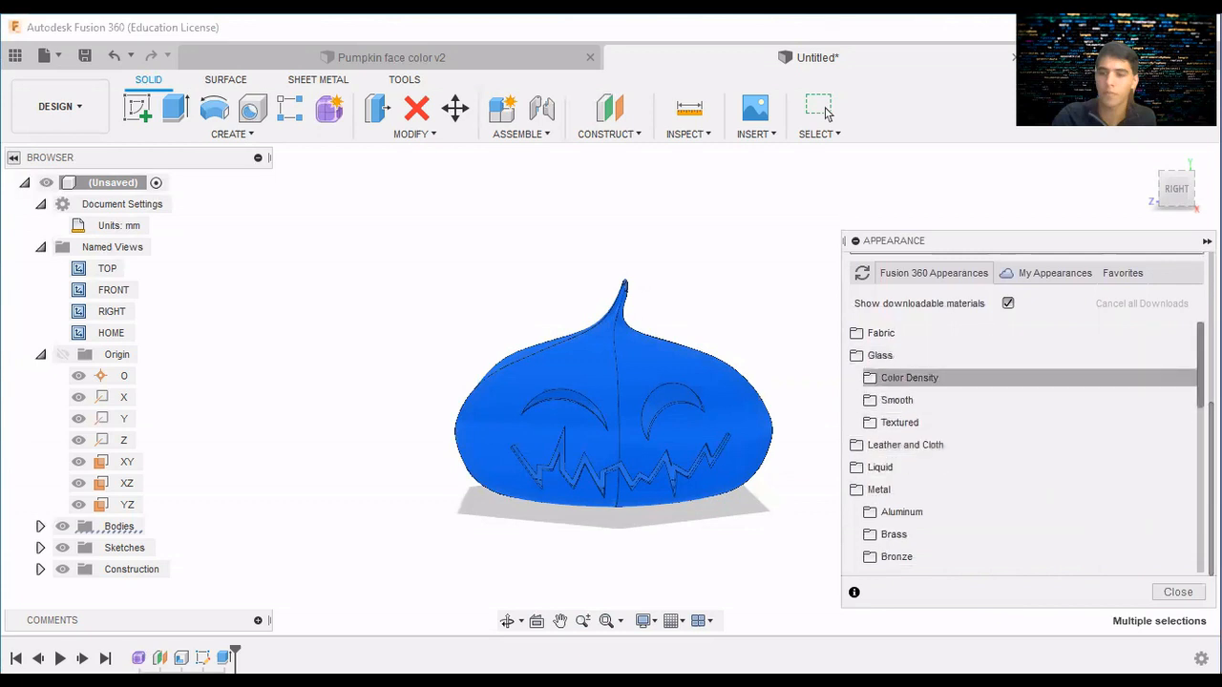
scroll(1026, 449, "down", 8)
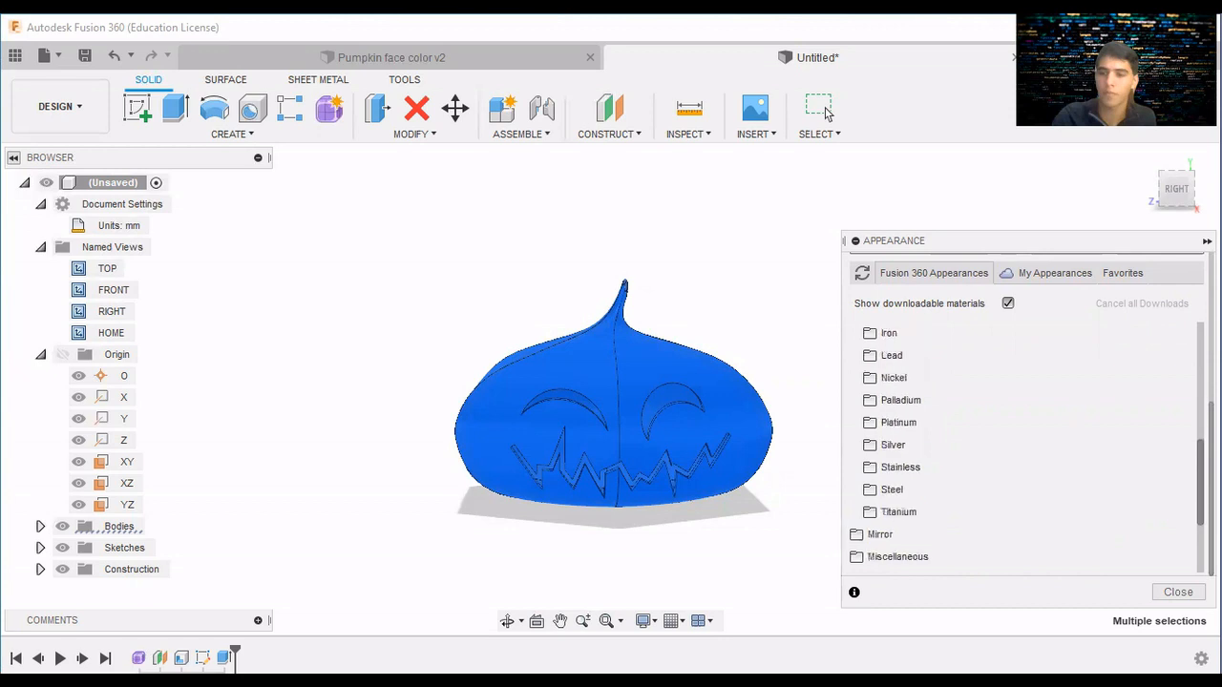
scroll(1026, 449, "down", 3)
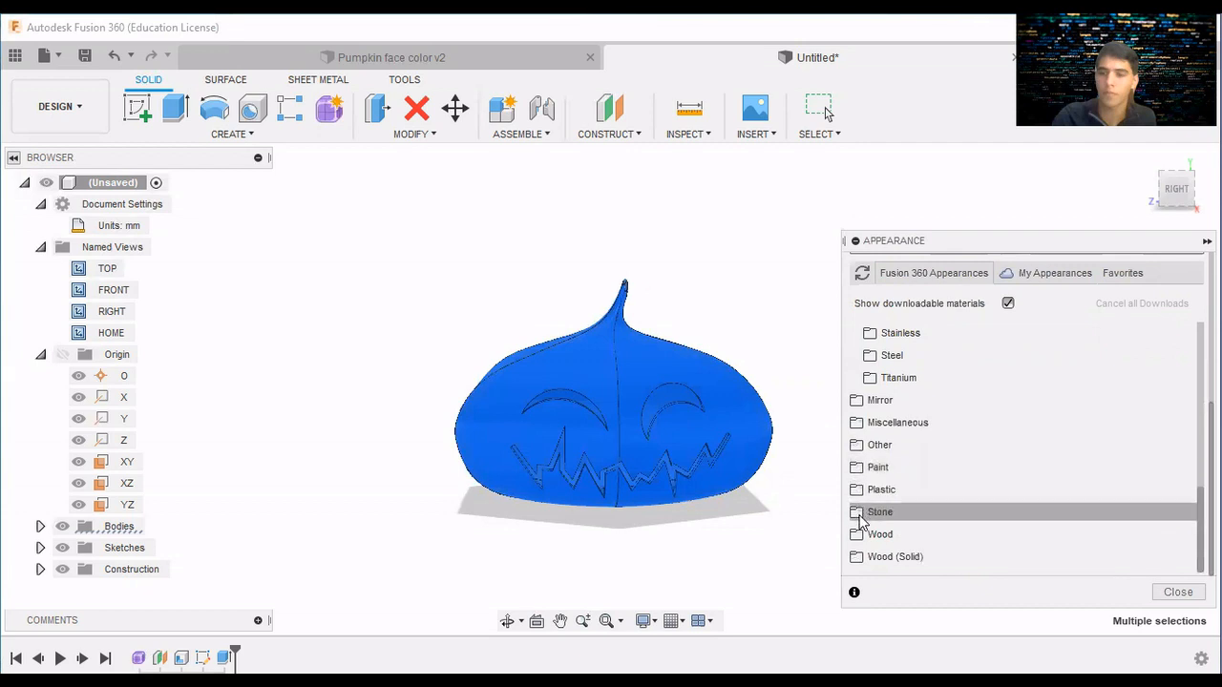
left_click(857, 467)
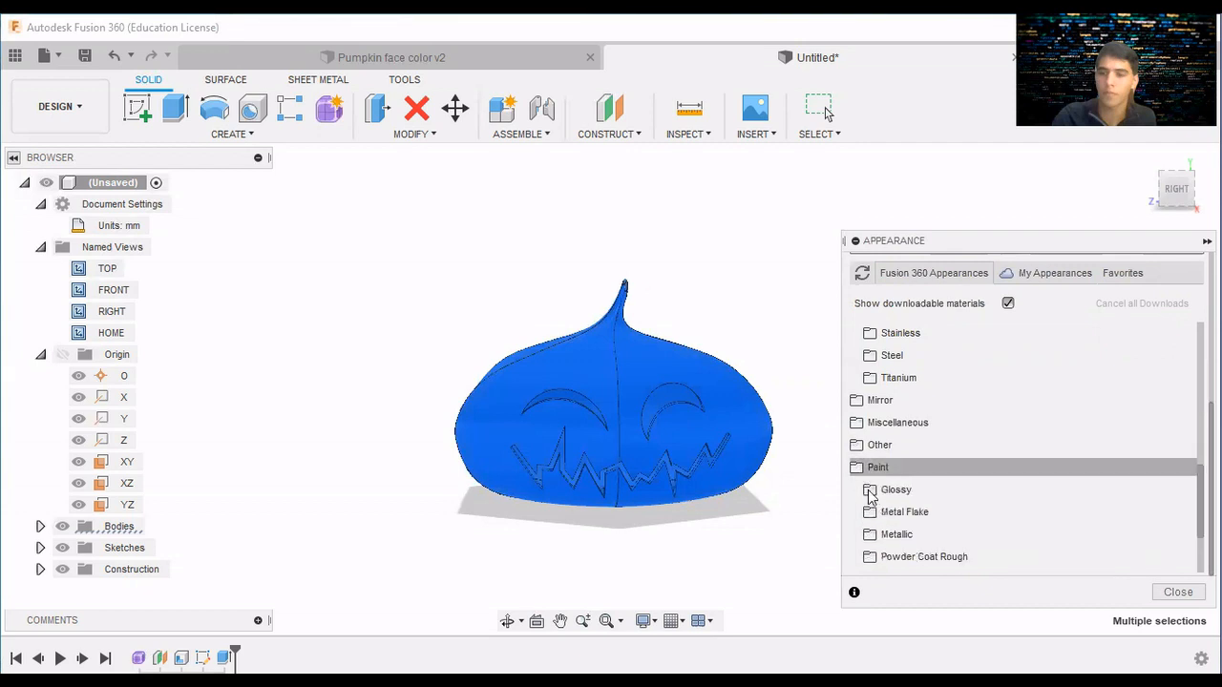
scroll(888, 503, "down", 3)
scroll(903, 508, "up", 2)
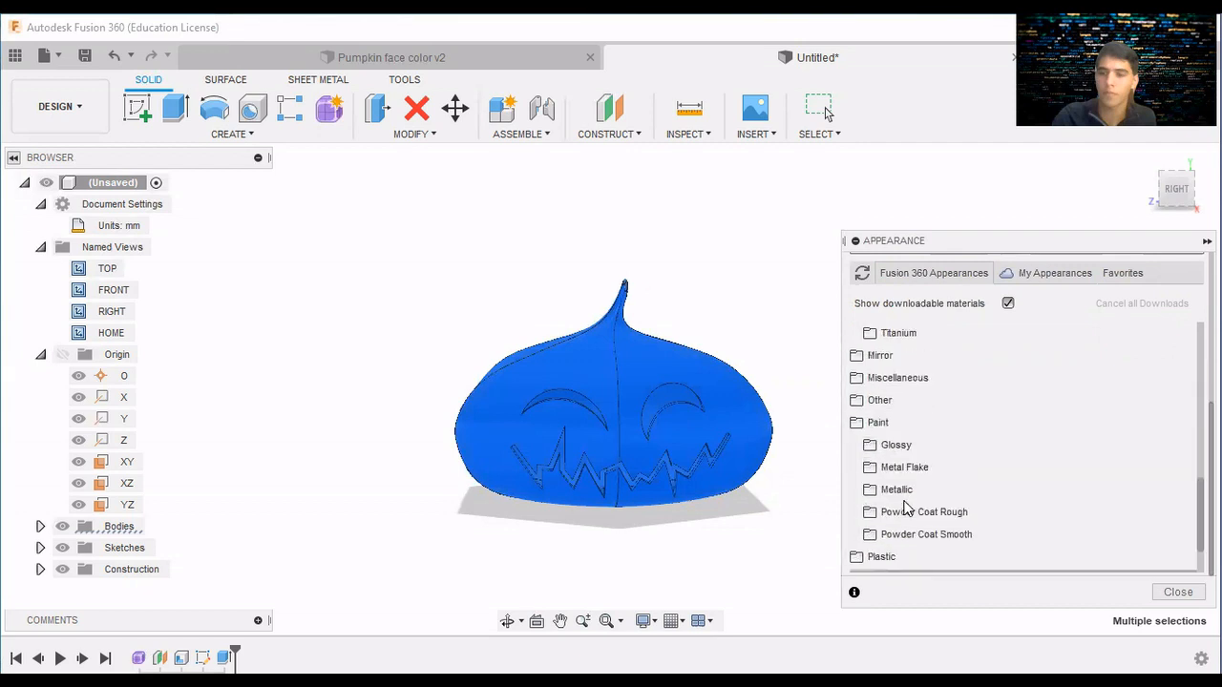
left_click(871, 447)
scroll(927, 484, "down", 3)
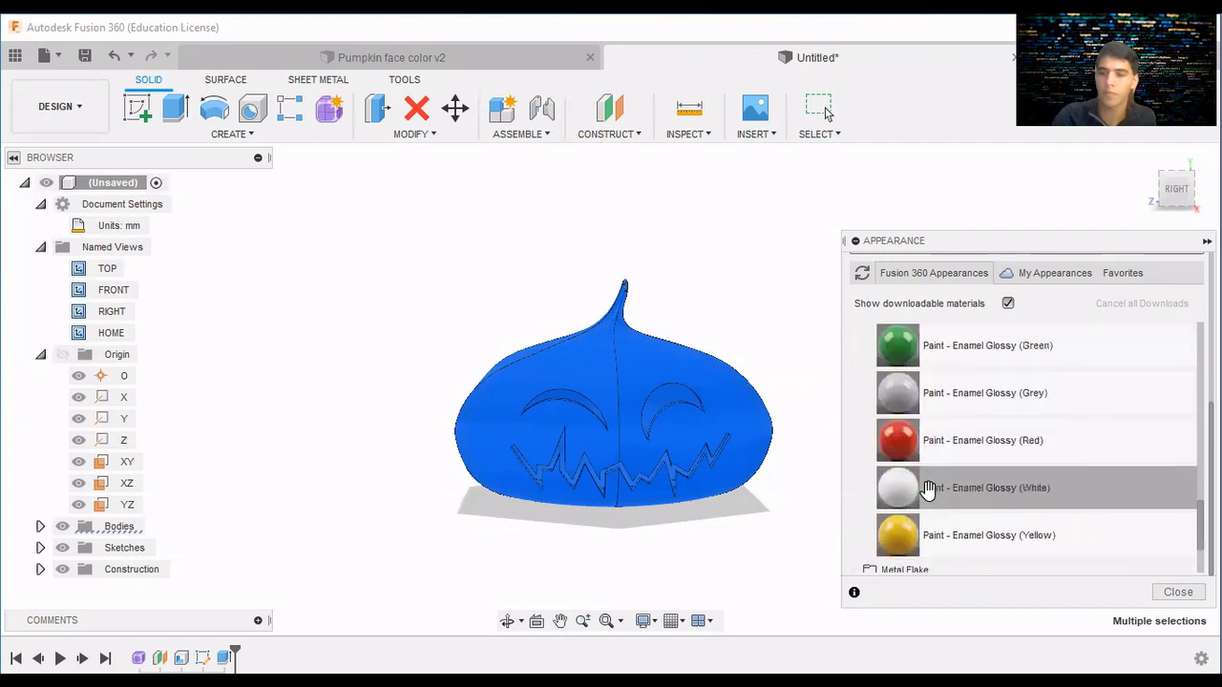
scroll(927, 487, "up", 1)
scroll(927, 489, "up", 2)
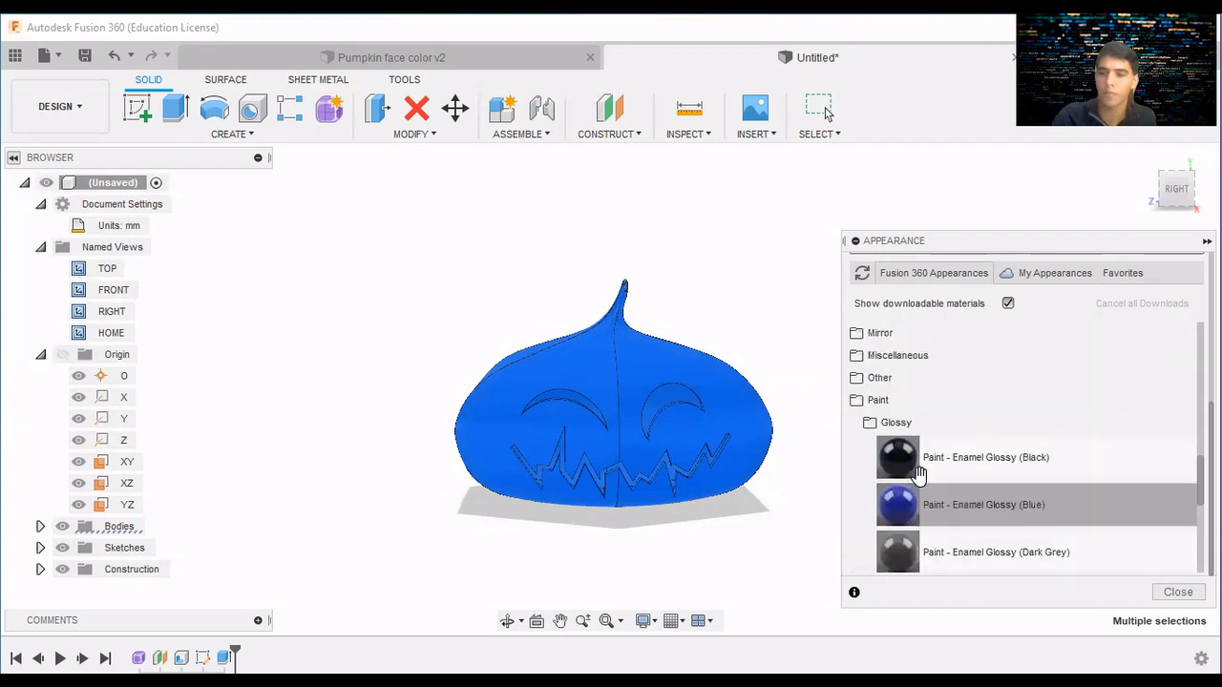
Look through the Metal Flake and Metallic paint colours for one that suits the pumpkin.
left_click(871, 423)
left_click(873, 447)
scroll(874, 451, "down", 3)
scroll(873, 451, "up", 3)
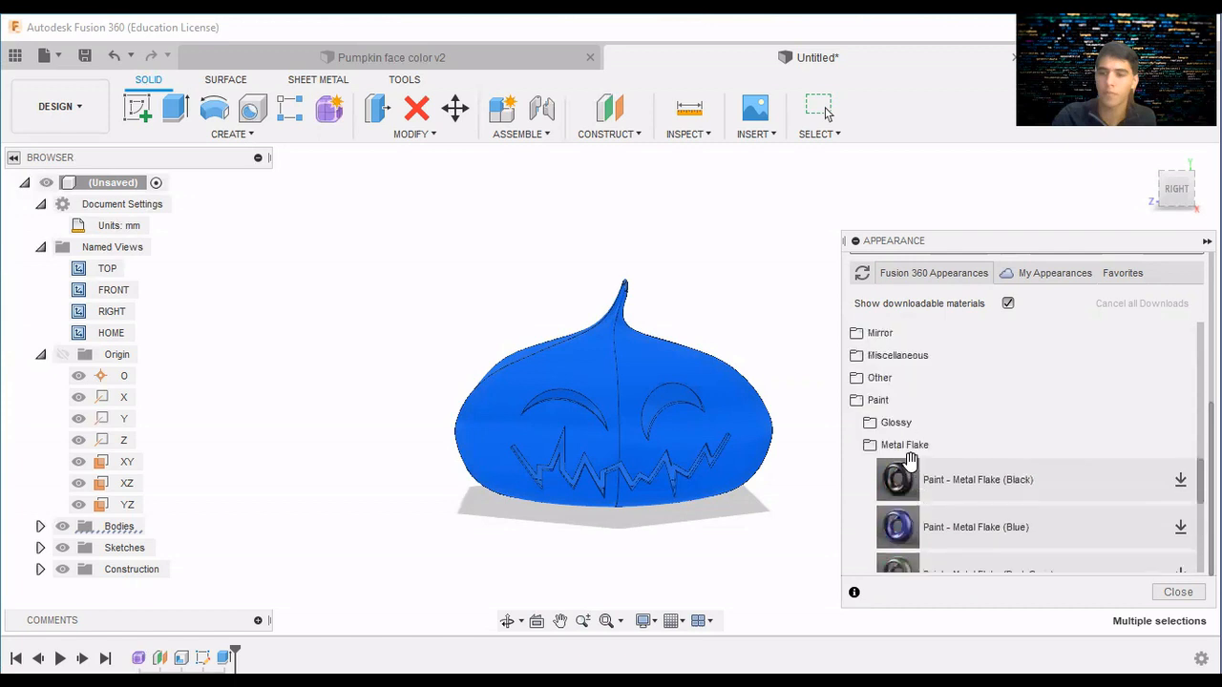
left_click(872, 447)
left_click(871, 468)
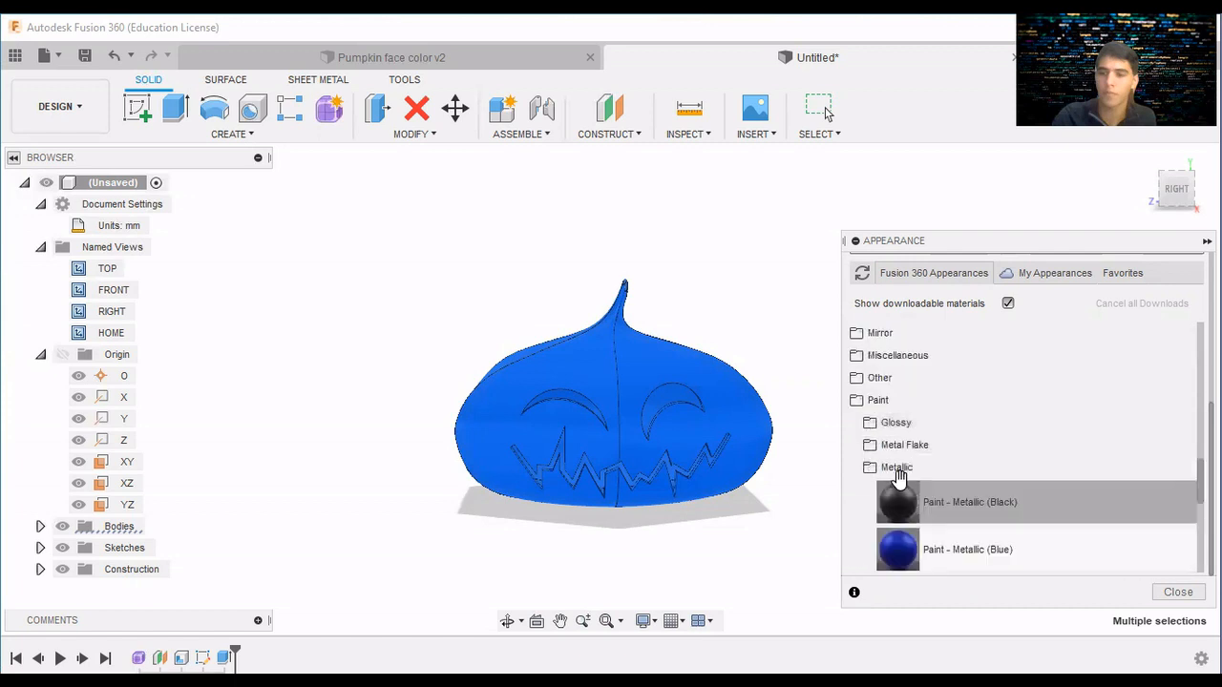
scroll(924, 510, "down", 4)
scroll(921, 501, "up", 4)
left_click(870, 472)
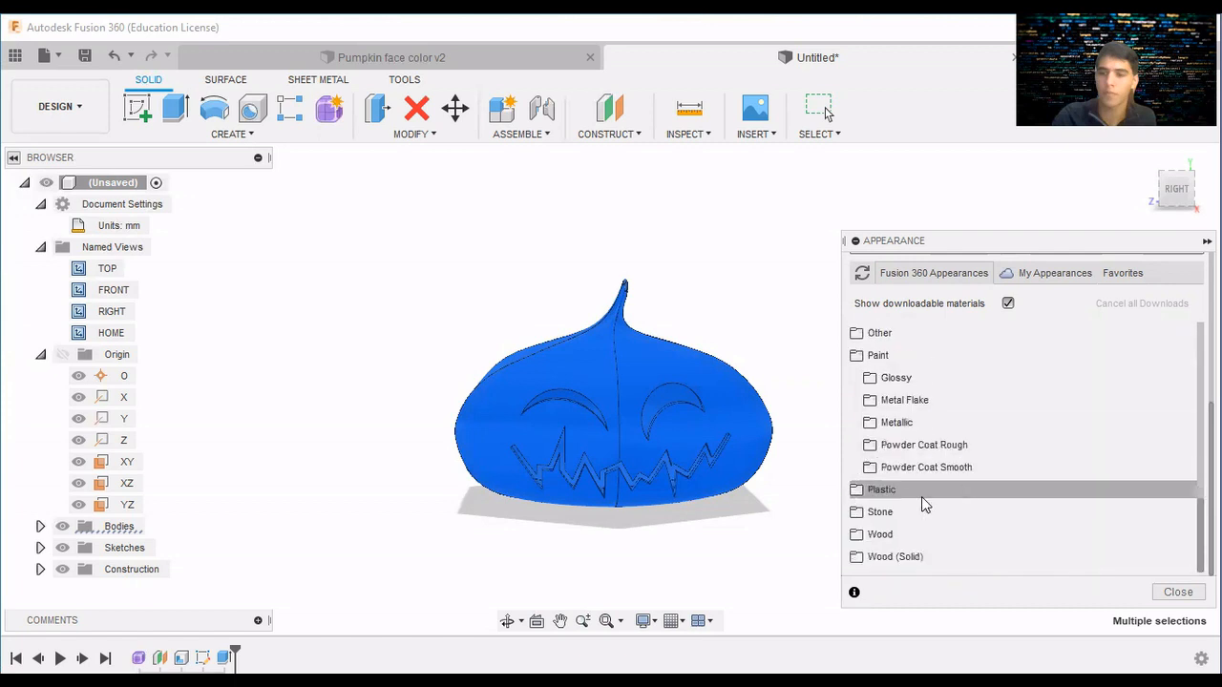
Look through the Plastic appearances and scan the other library categories for a suitable pumpkin colour.
left_click(864, 491)
scroll(936, 505, "down", 8)
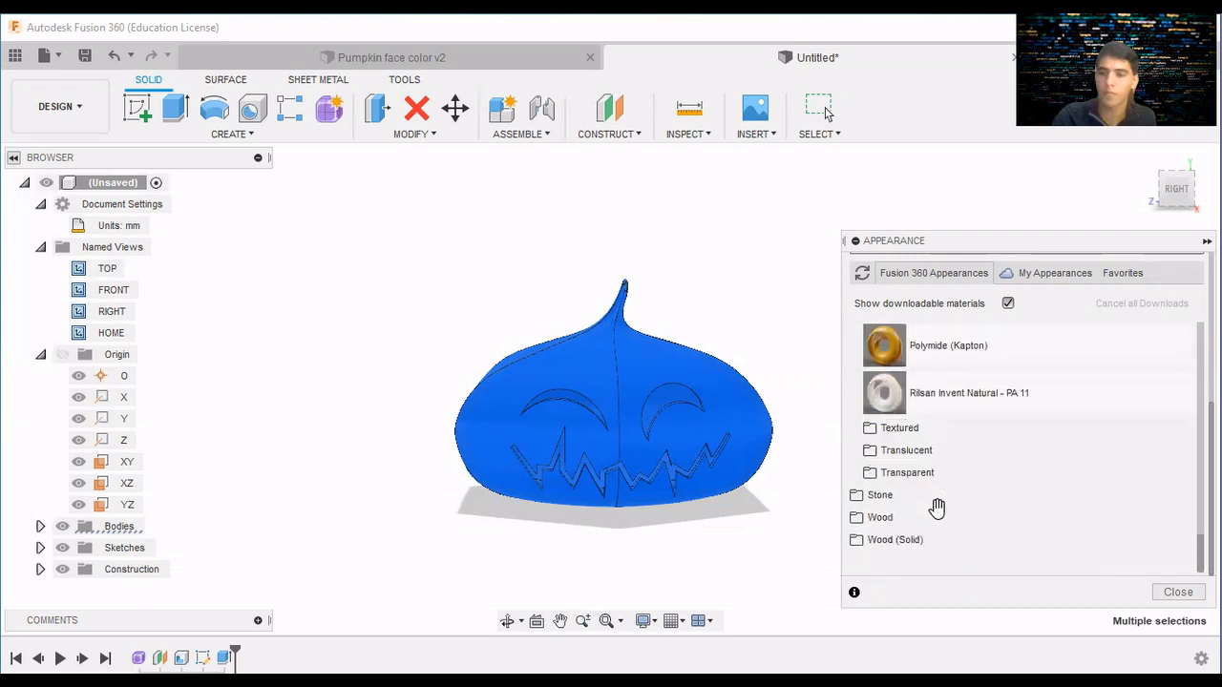
scroll(936, 506, "up", 2)
scroll(898, 507, "up", 6)
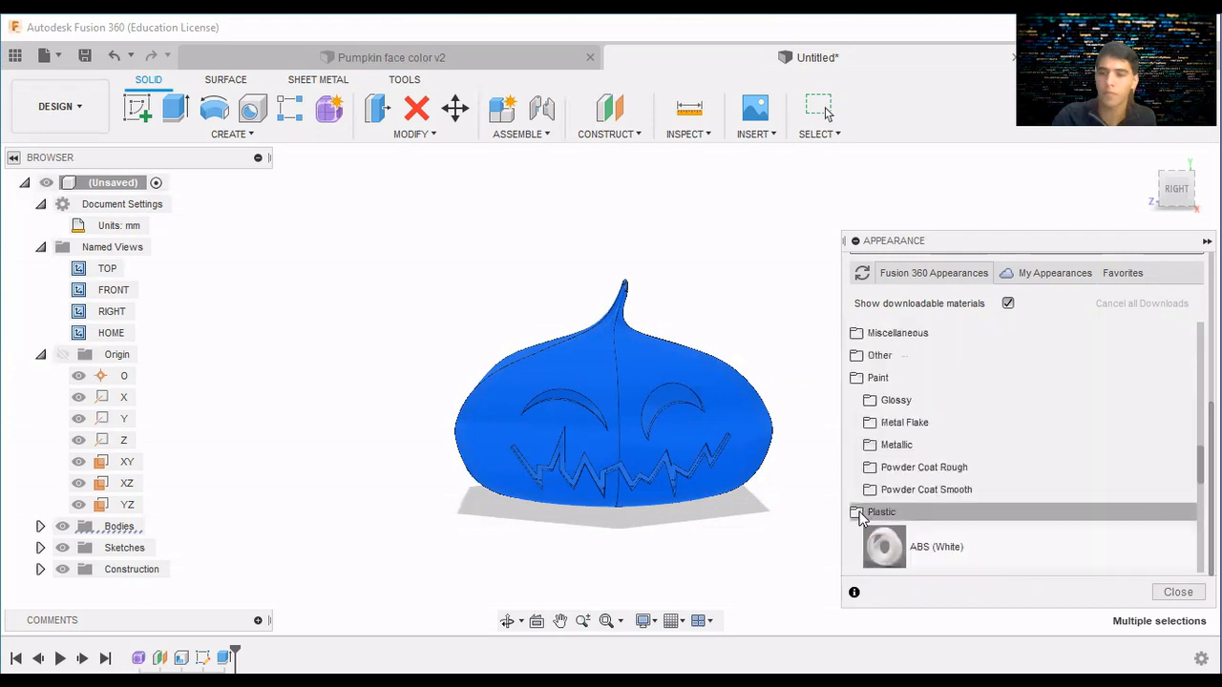
left_click(862, 510)
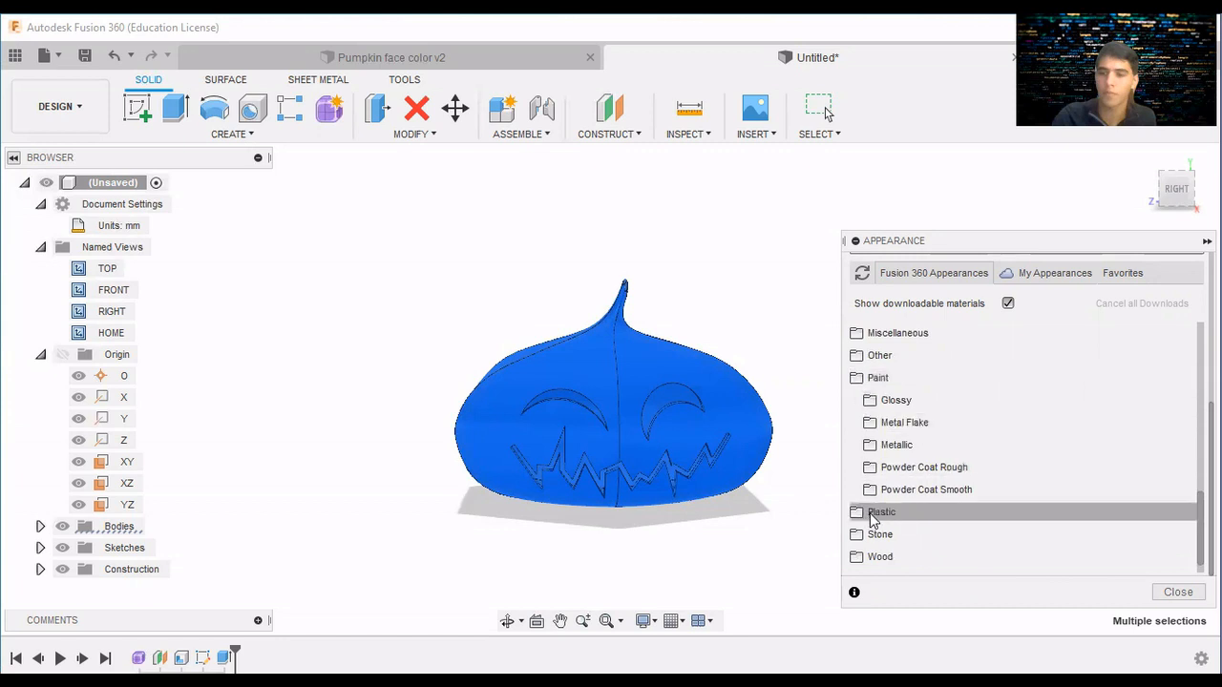
scroll(876, 530, "down", 1)
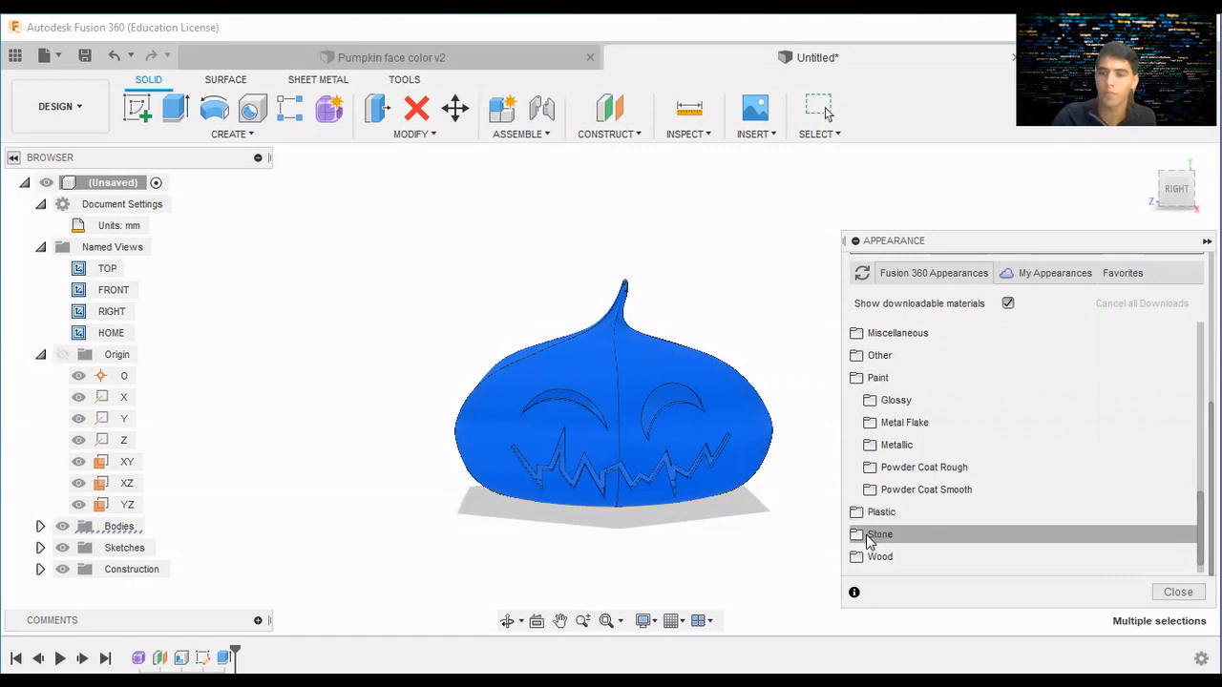
scroll(884, 523, "up", 3)
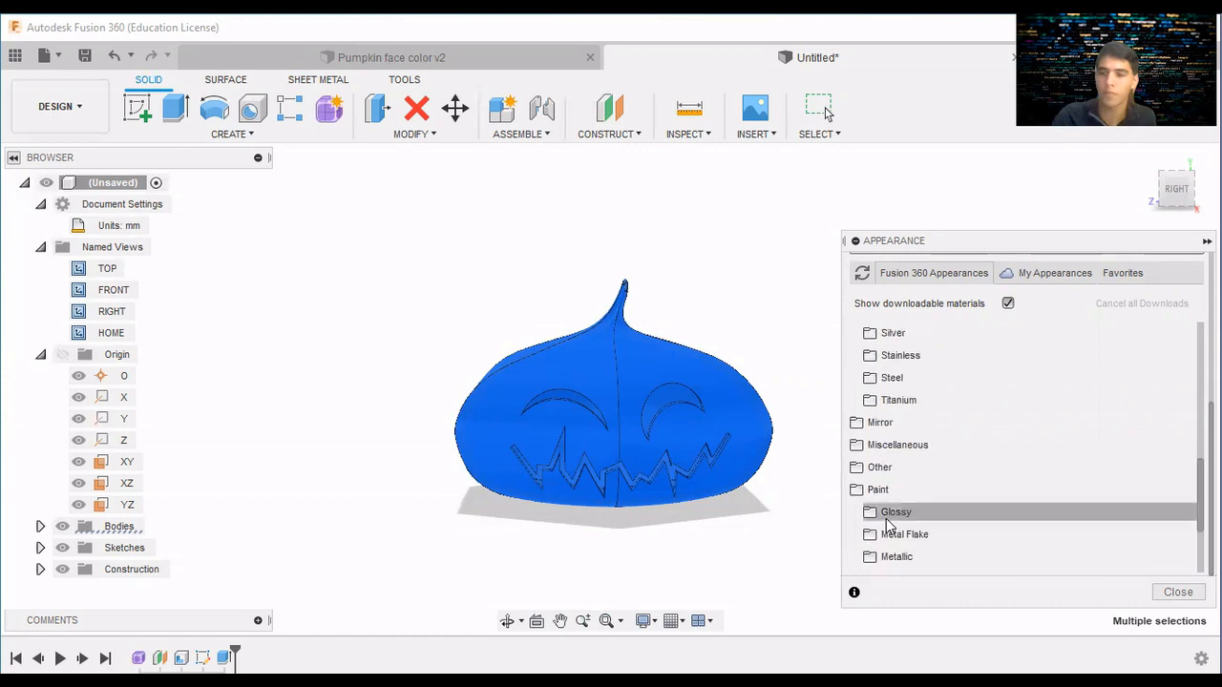
scroll(886, 518, "up", 4)
scroll(886, 520, "down", 6)
scroll(886, 525, "down", 3)
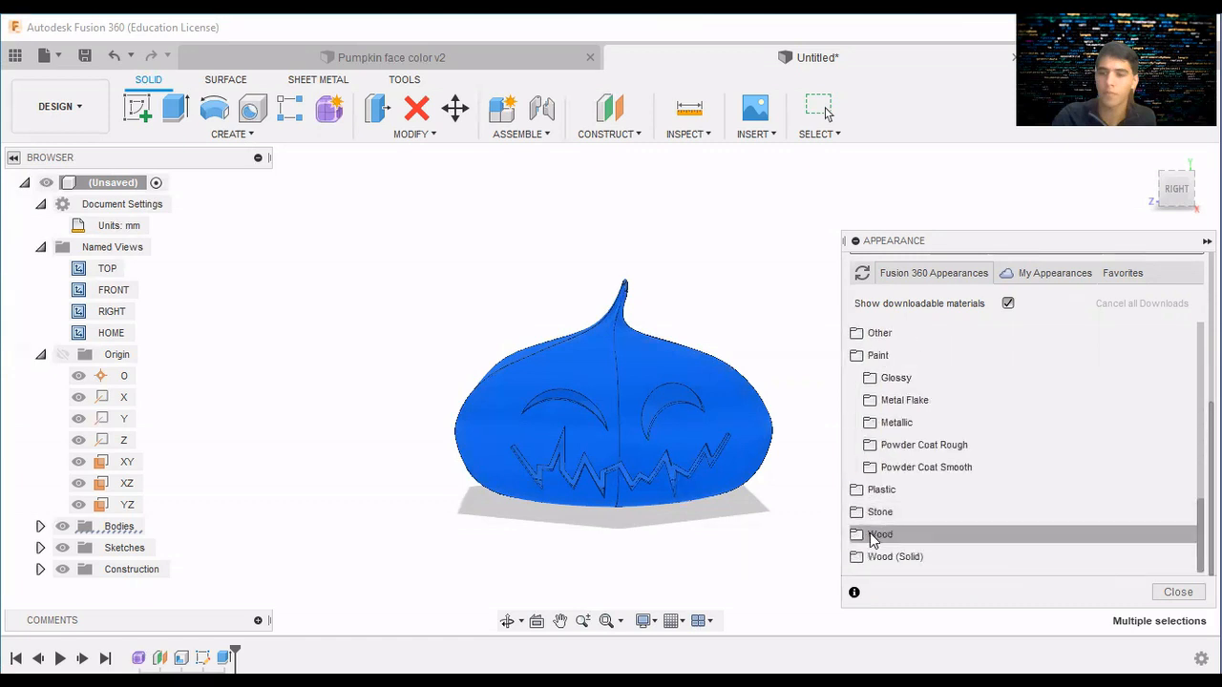
Look through the appearances in the Wood category for a suitable pumpkin finish.
left_click(871, 535)
scroll(878, 535, "down", 5)
scroll(880, 534, "up", 5)
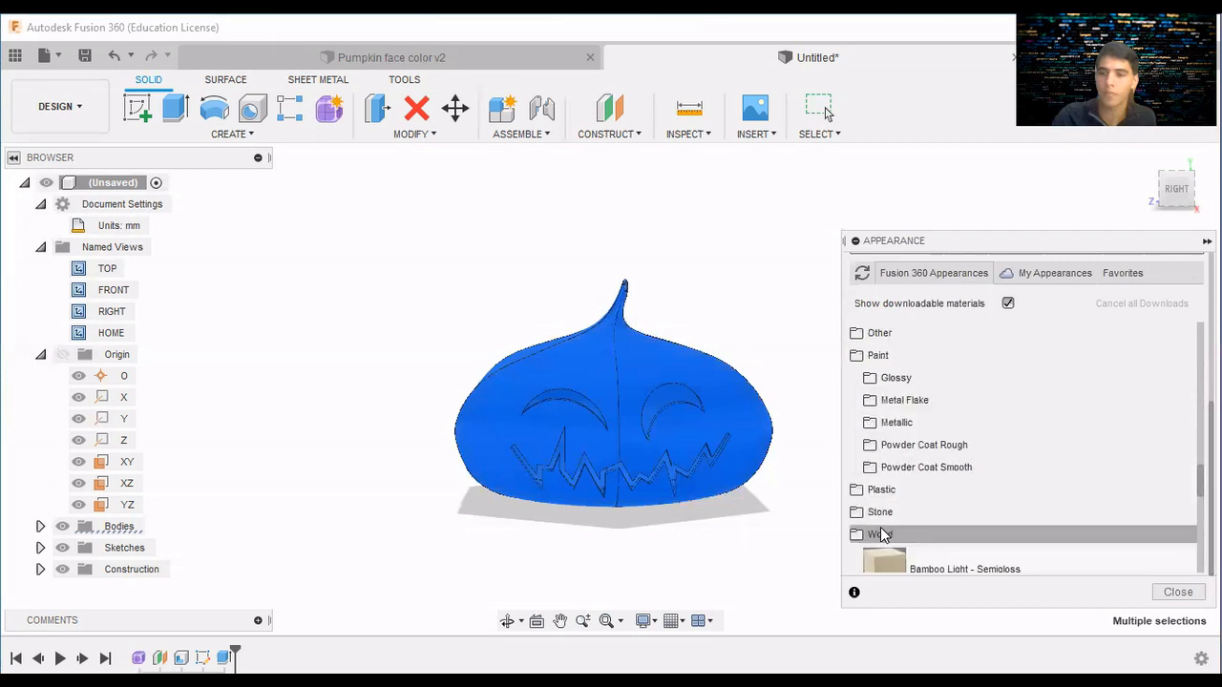
left_click(880, 535)
Collapse the Metal and Glass categories in the appearance library.
scroll(887, 525, "up", 9)
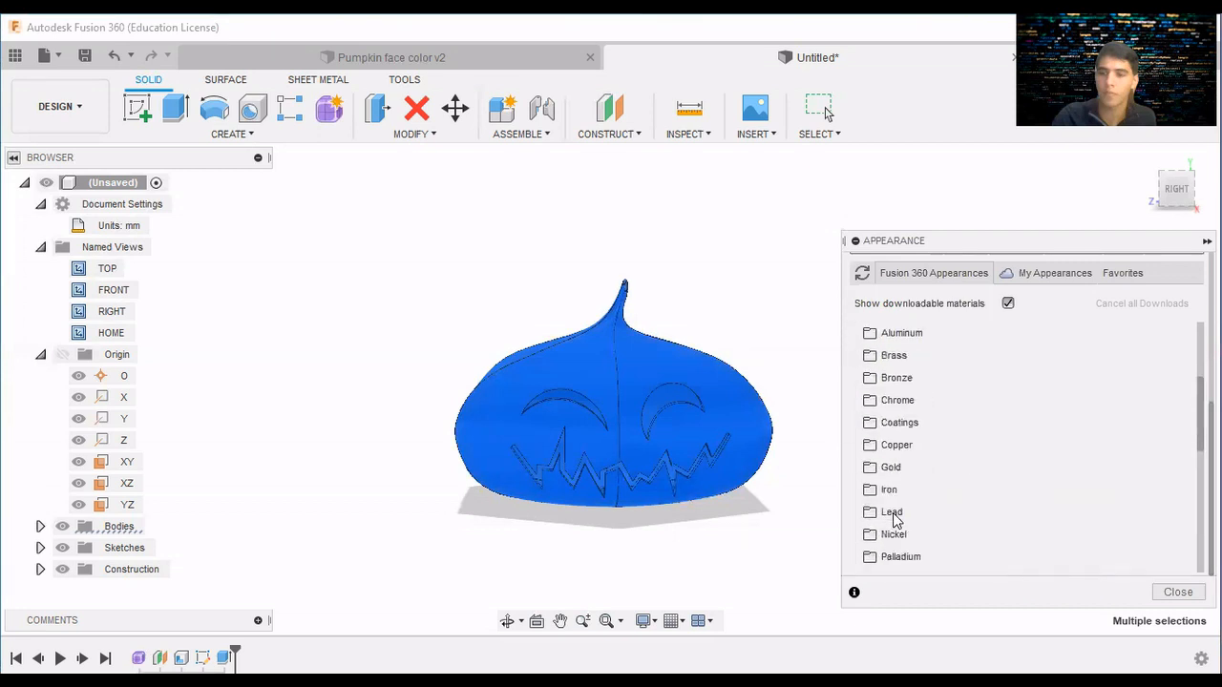
scroll(888, 506, "up", 6)
left_click(876, 447)
scroll(897, 457, "up", 2)
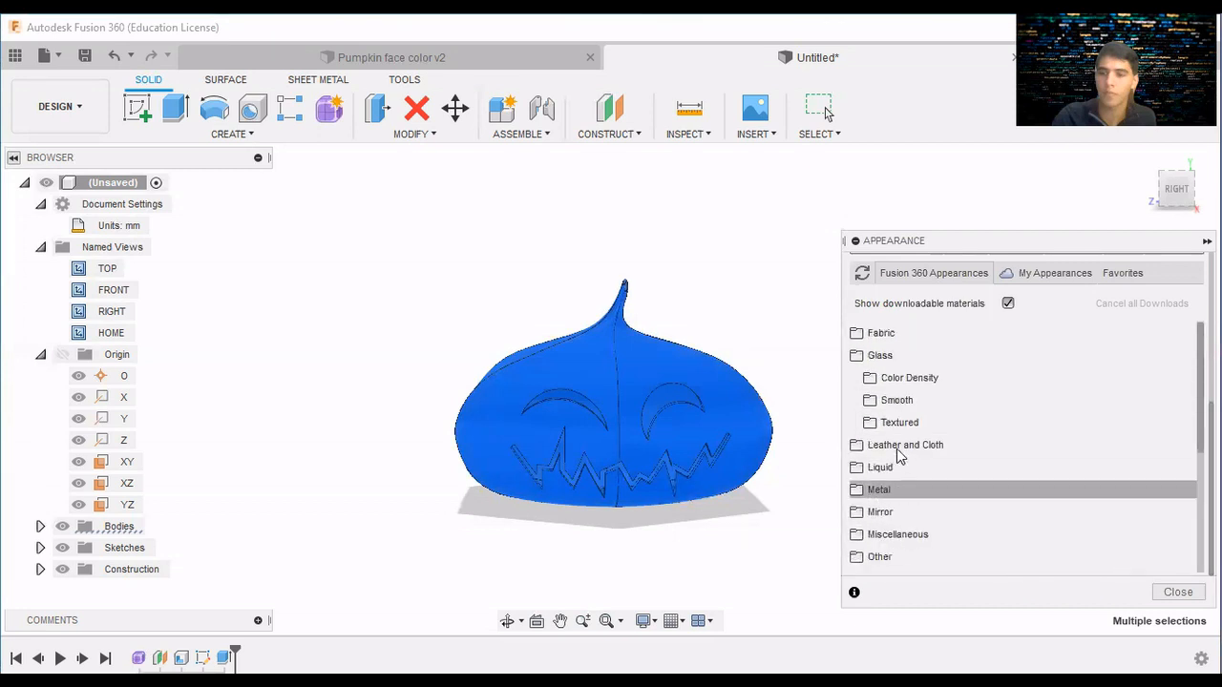
scroll(897, 449, "up", 1)
left_click(867, 413)
scroll(906, 448, "down", 2)
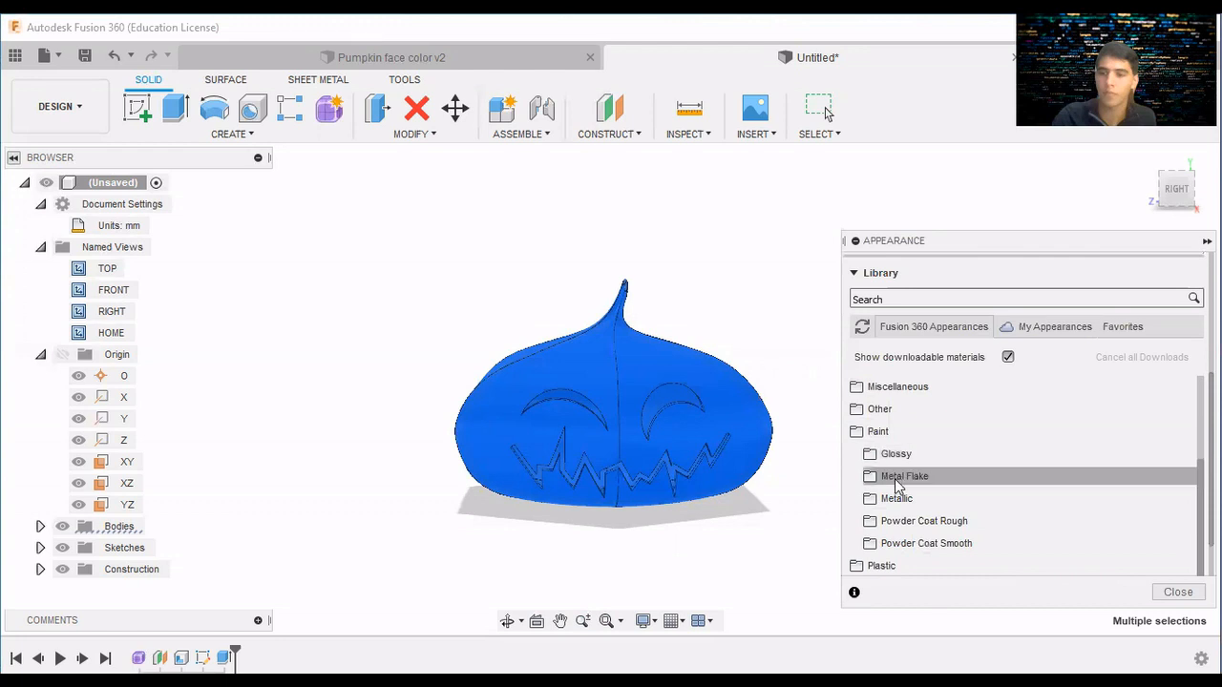
Look through the Powder Coat Rough paint colours and collapse the Paint category.
left_click(892, 521)
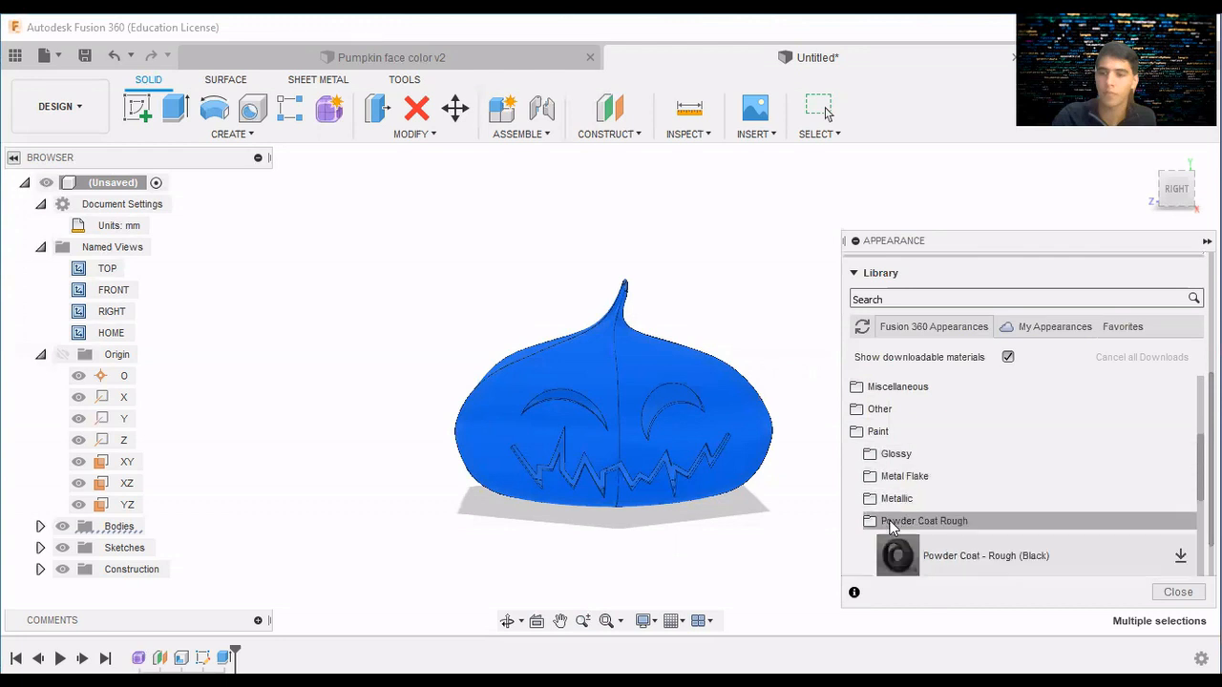
scroll(891, 520, "down", 5)
scroll(895, 518, "up", 5)
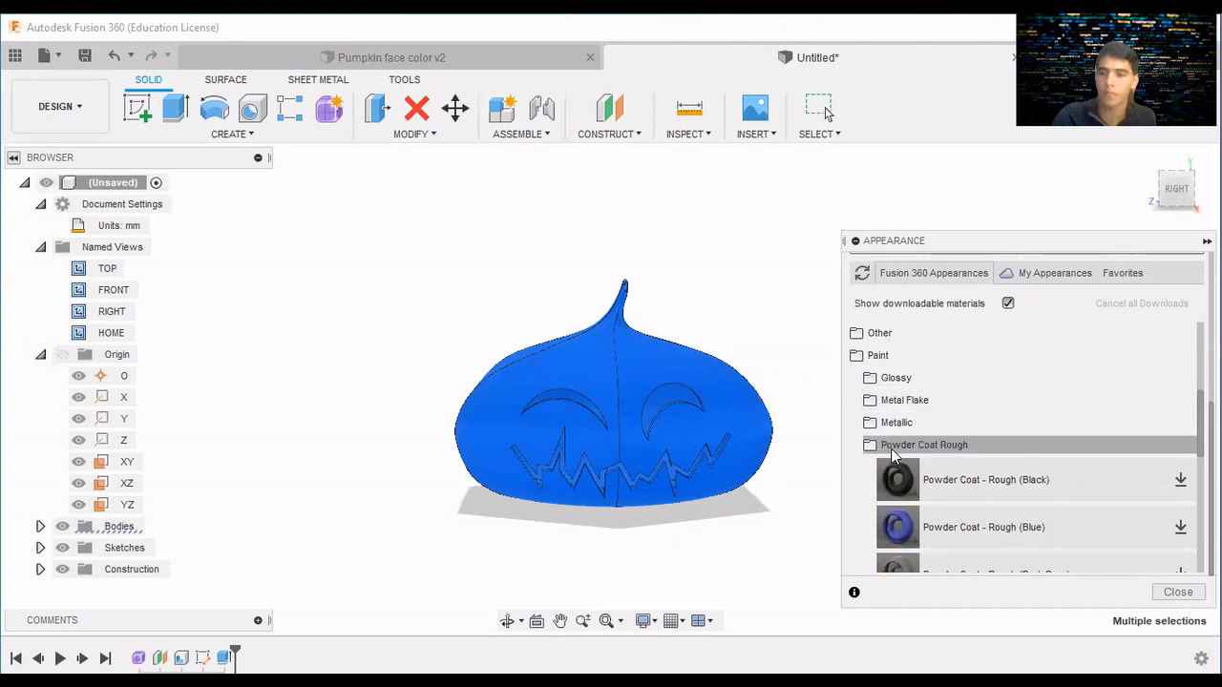
left_click(870, 356)
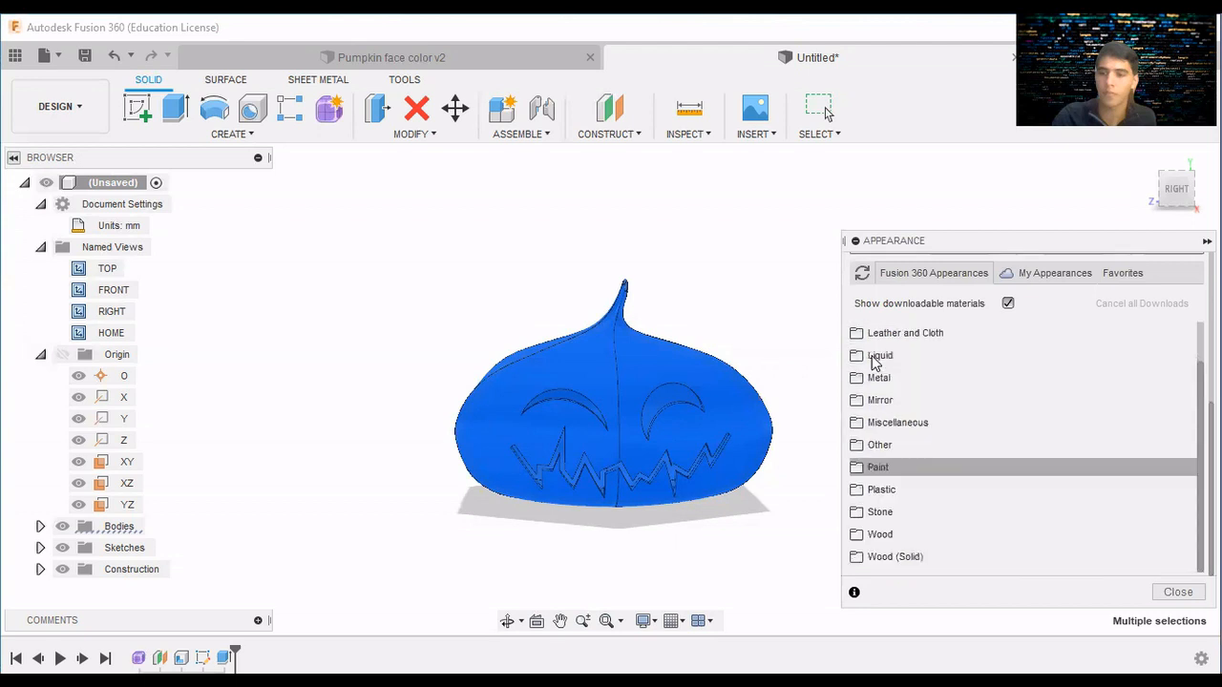
Look through the Plastic category again, including its Textured finishes.
left_click(868, 487)
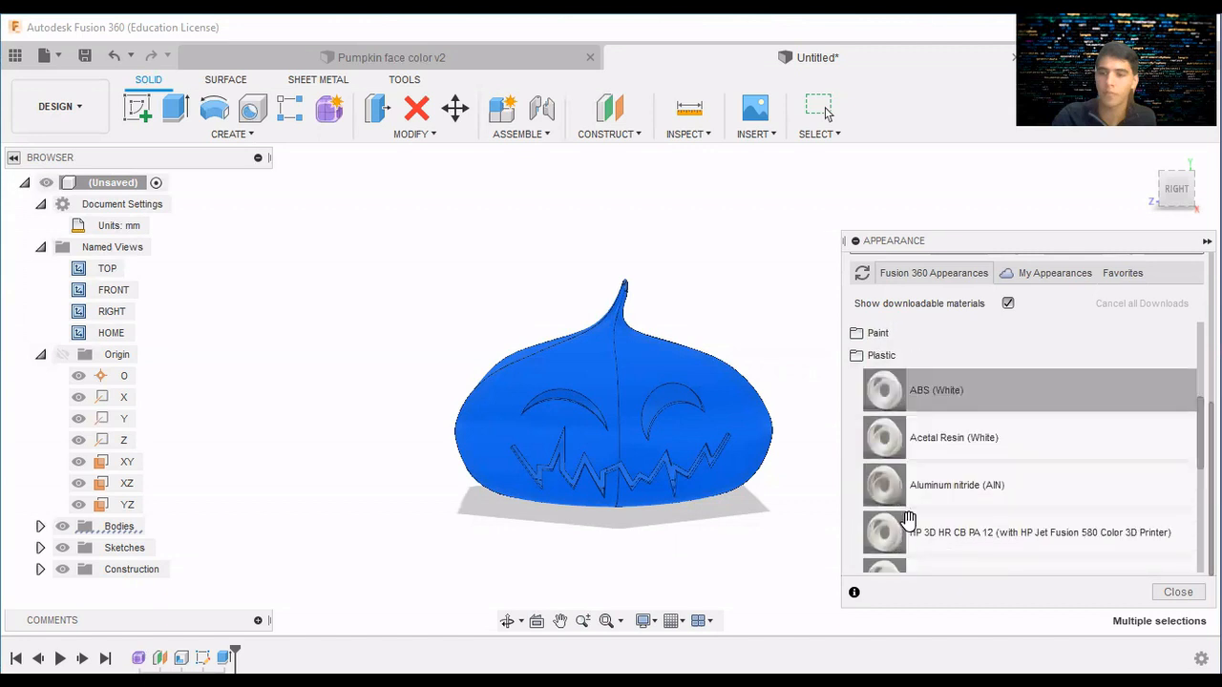
scroll(908, 520, "down", 10)
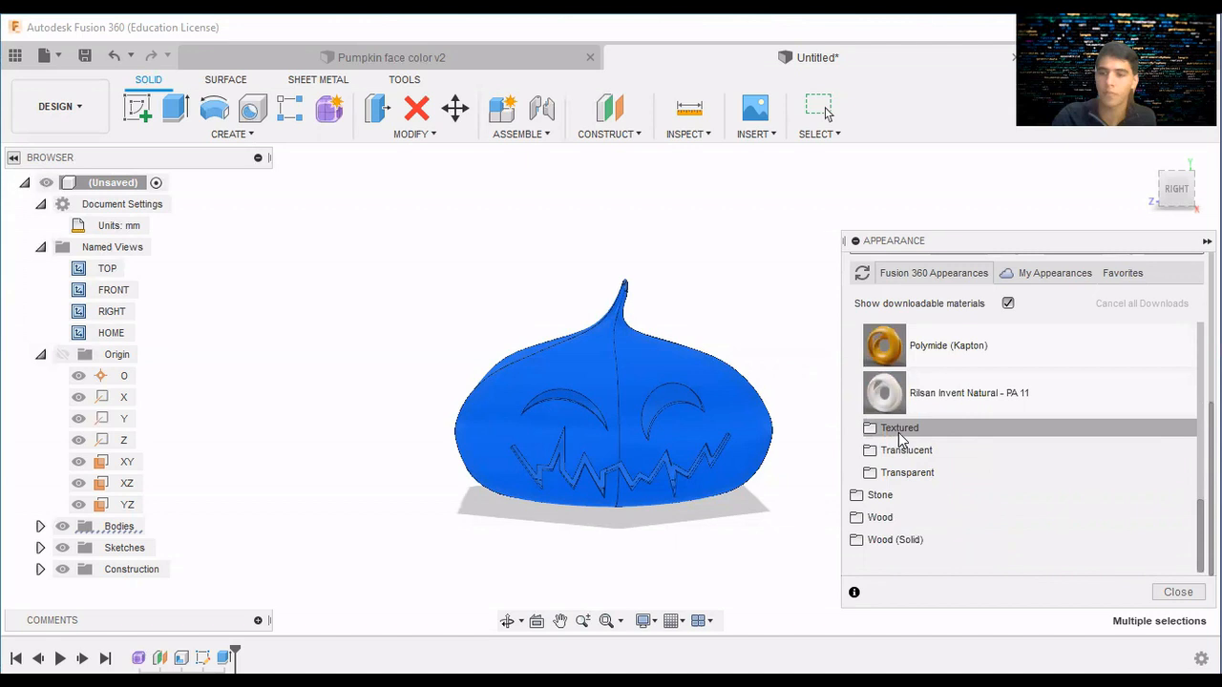
left_click(898, 432)
left_click(908, 434)
left_click(913, 435)
scroll(930, 479, "down", 3)
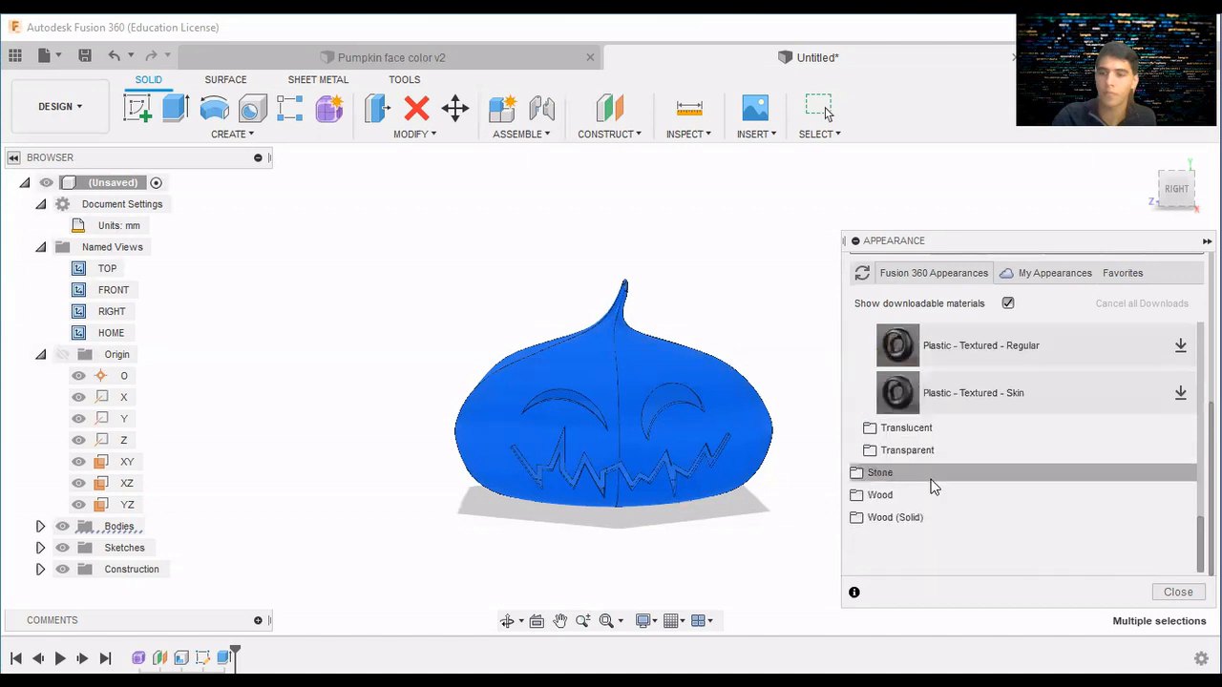
scroll(907, 484, "up", 3)
left_click(895, 475)
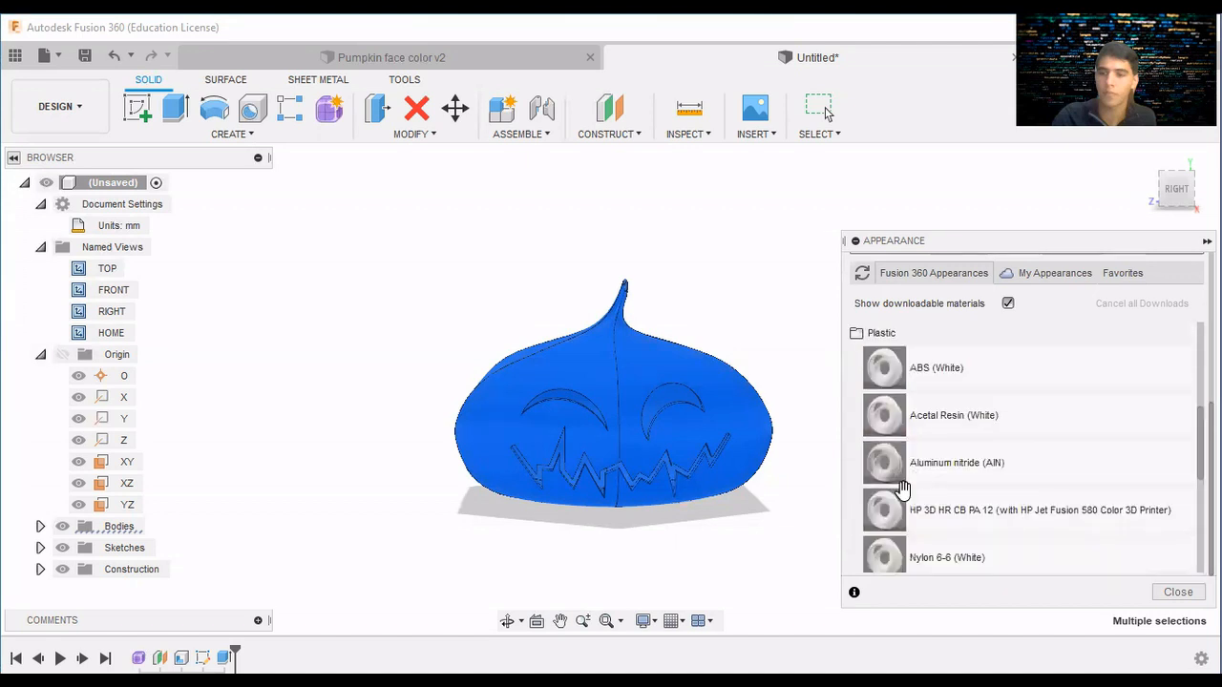
scroll(902, 482, "down", 2)
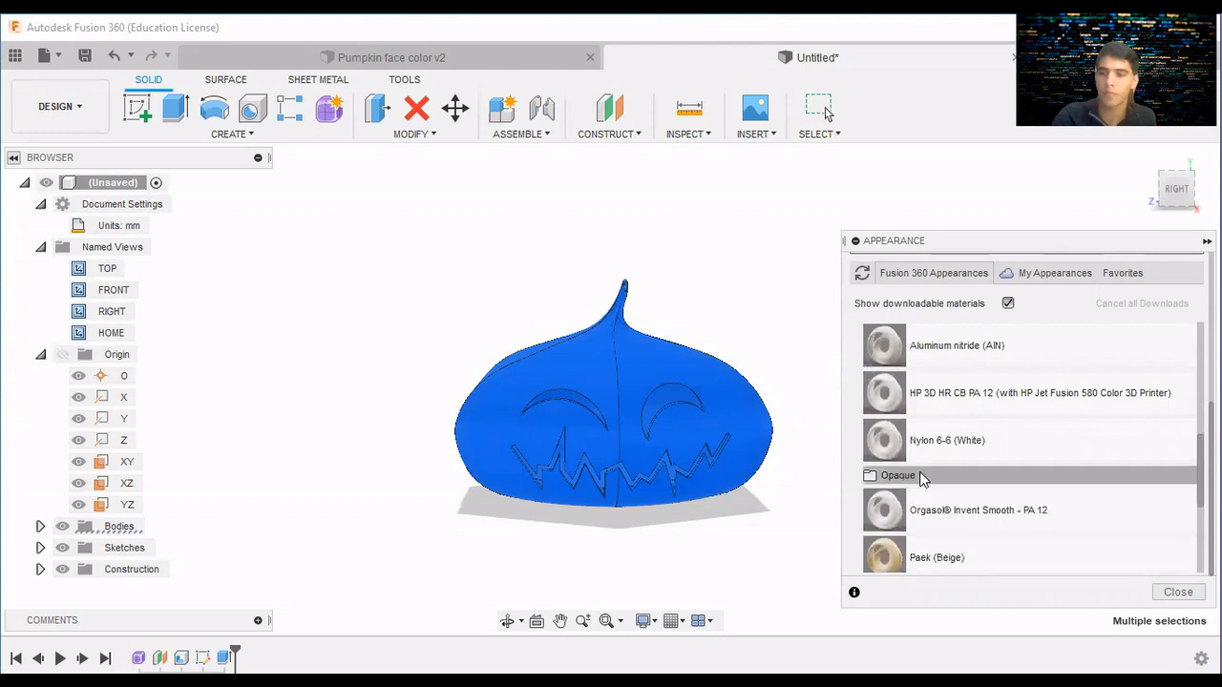
Look through the Opaque plastic colours for one that suits the pumpkin, and close the Plastic category.
left_click(919, 476)
scroll(921, 474, "down", 5)
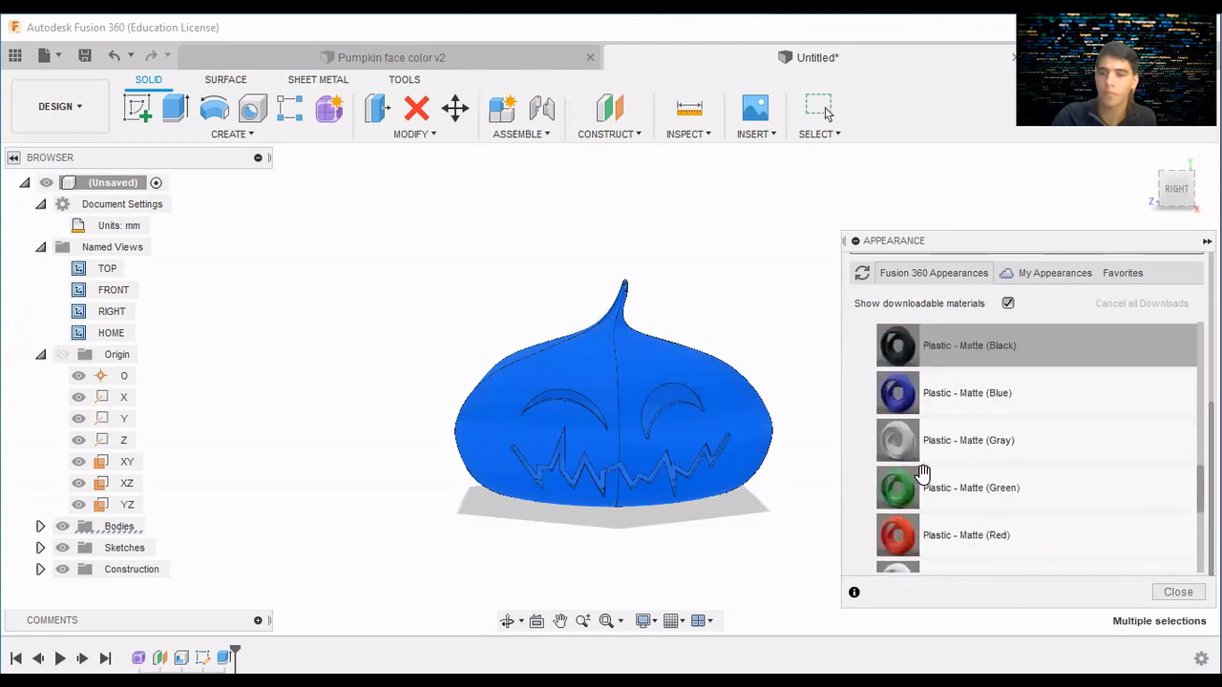
scroll(922, 474, "down", 3)
scroll(926, 470, "up", 2)
scroll(932, 467, "down", 2)
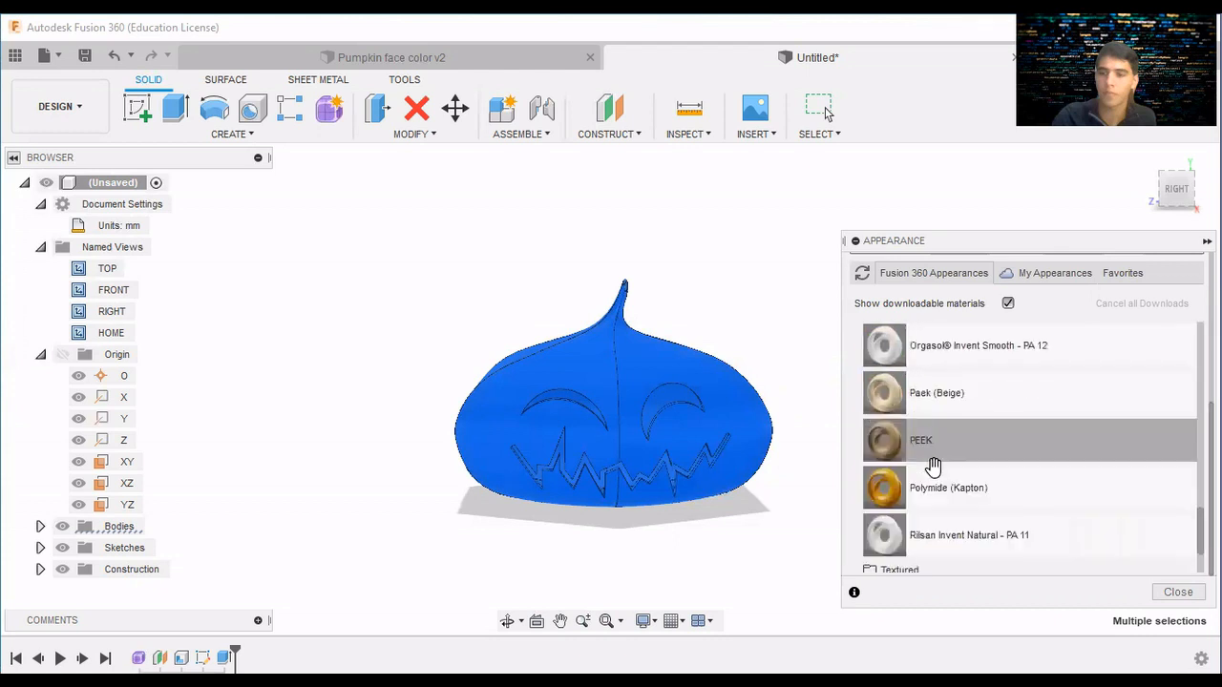
scroll(931, 468, "up", 8)
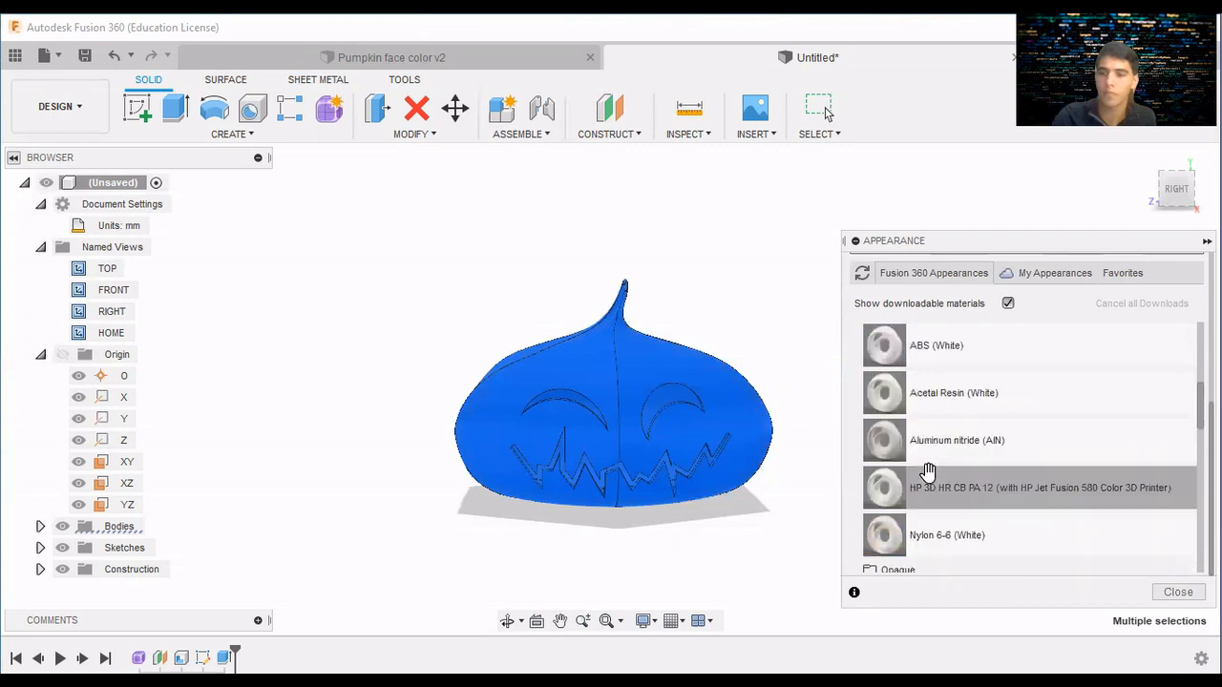
scroll(922, 459, "down", 3)
scroll(918, 443, "up", 2)
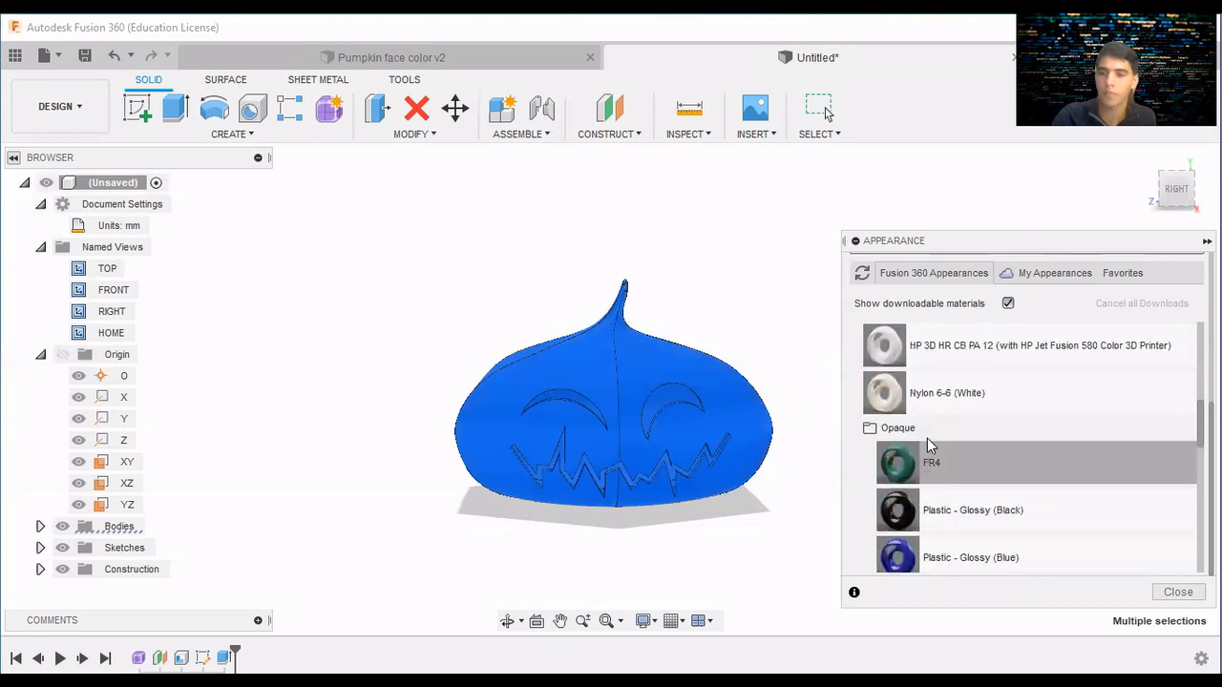
left_click(924, 434)
scroll(883, 385, "up", 4)
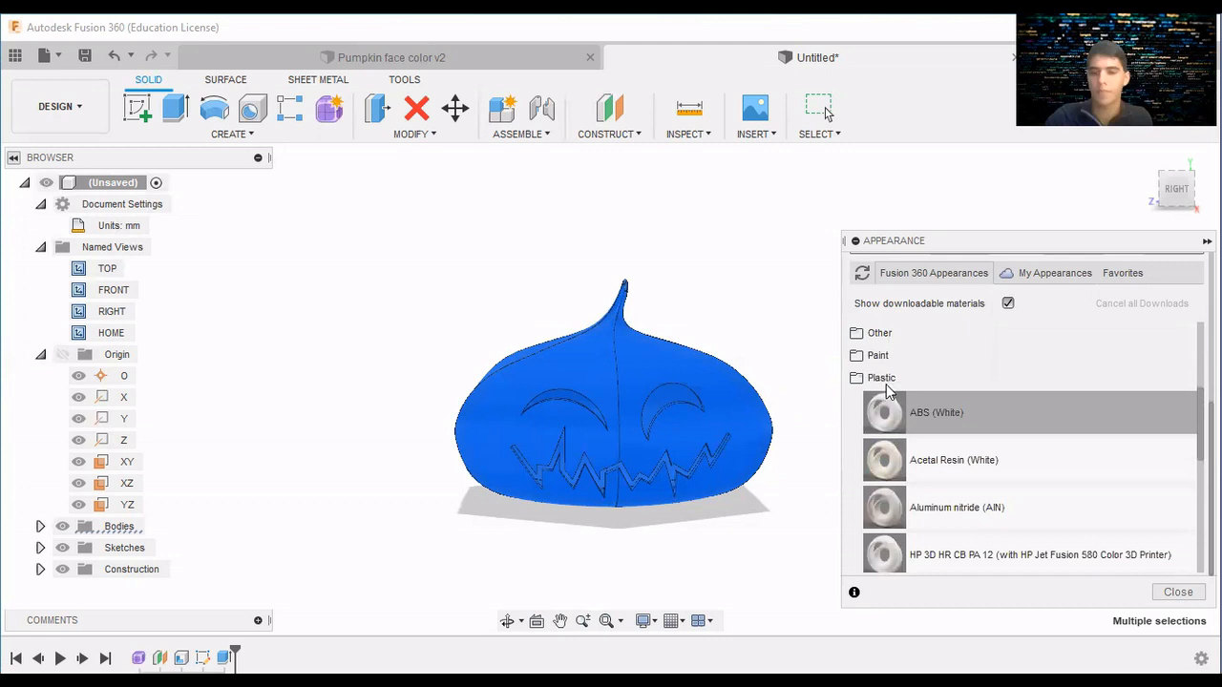
left_click(884, 381)
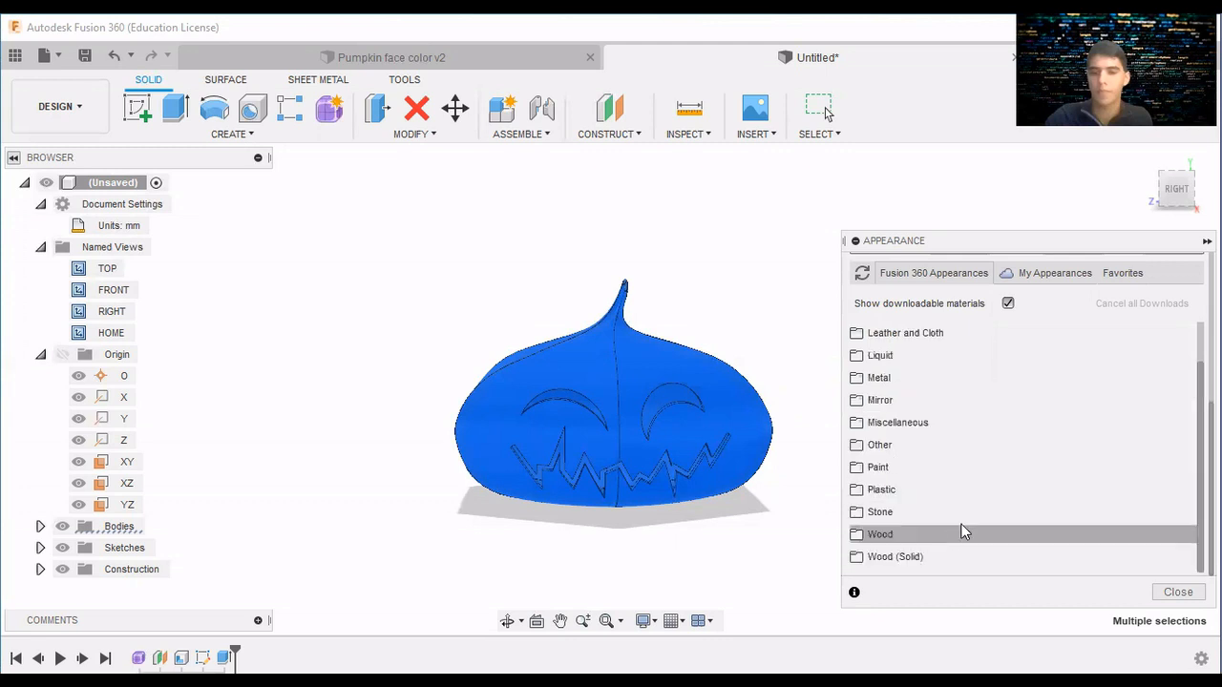
Open the Painted group in the Wood (Solid) category and look through its appearances.
left_click(954, 557)
left_click(908, 514)
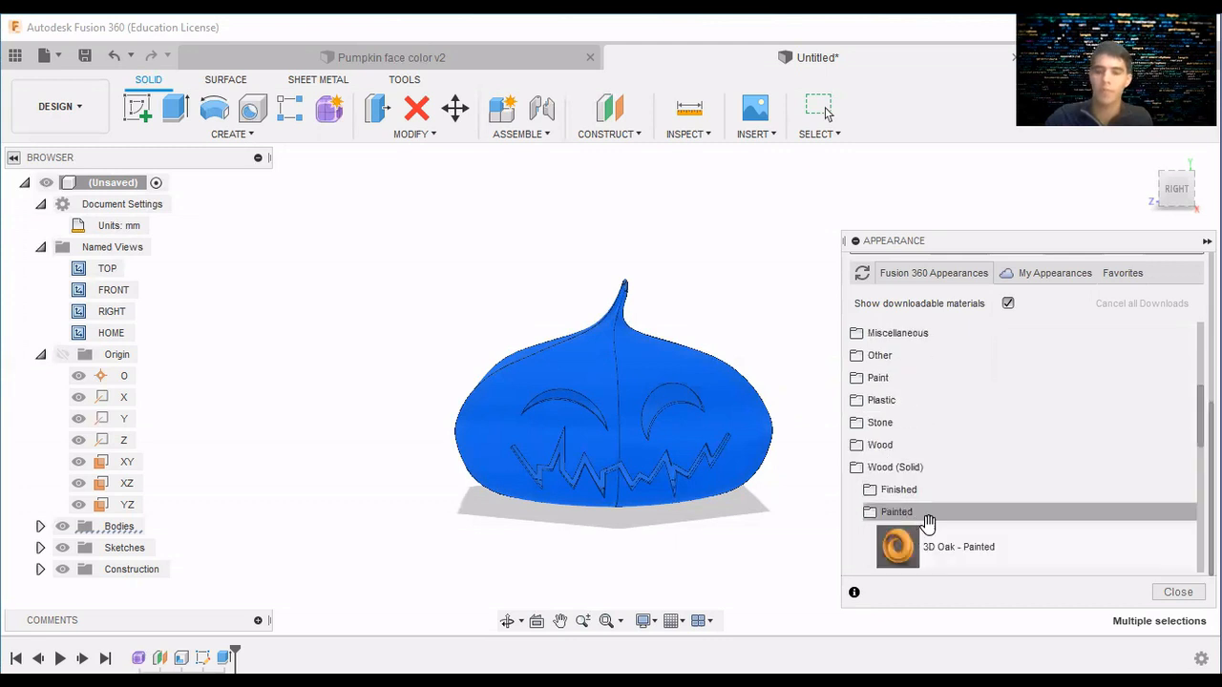
scroll(932, 518, "down", 5)
scroll(972, 471, "up", 5)
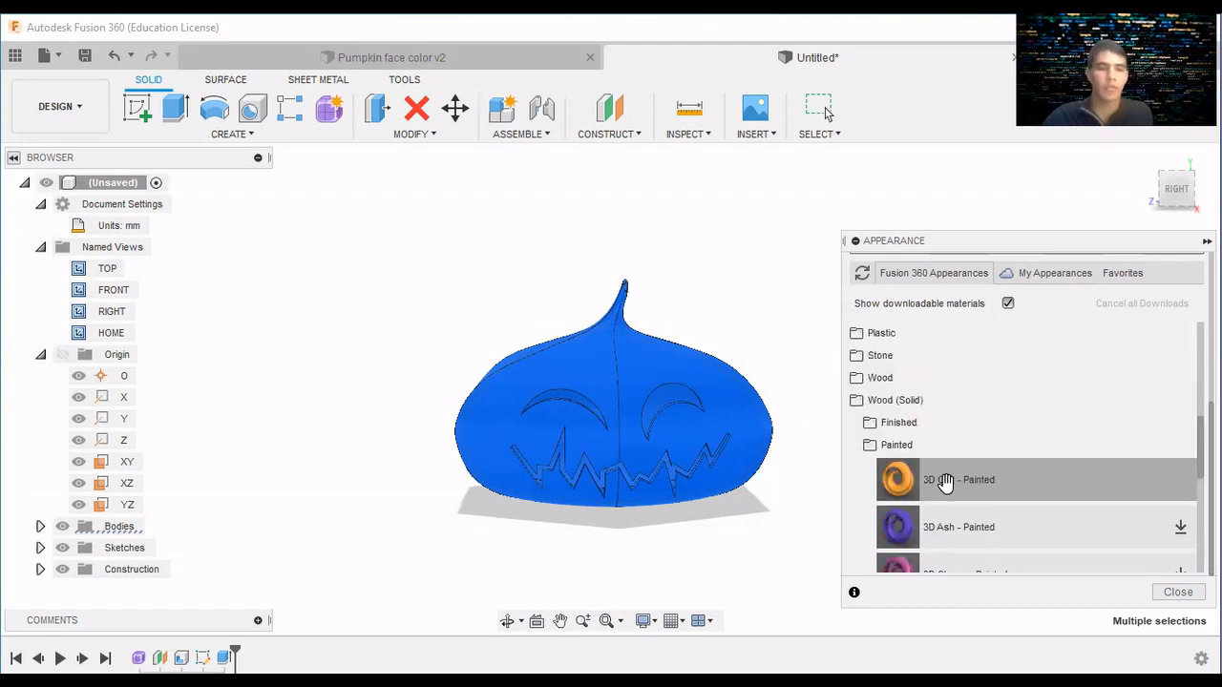
Try to apply the 3D Oak - Painted appearance to the pumpkin, with Faces as the application target.
mouse_move(966, 487)
left_mouse_down()
mouse_move(789, 395)
mouse_move(696, 375)
left_mouse_up()
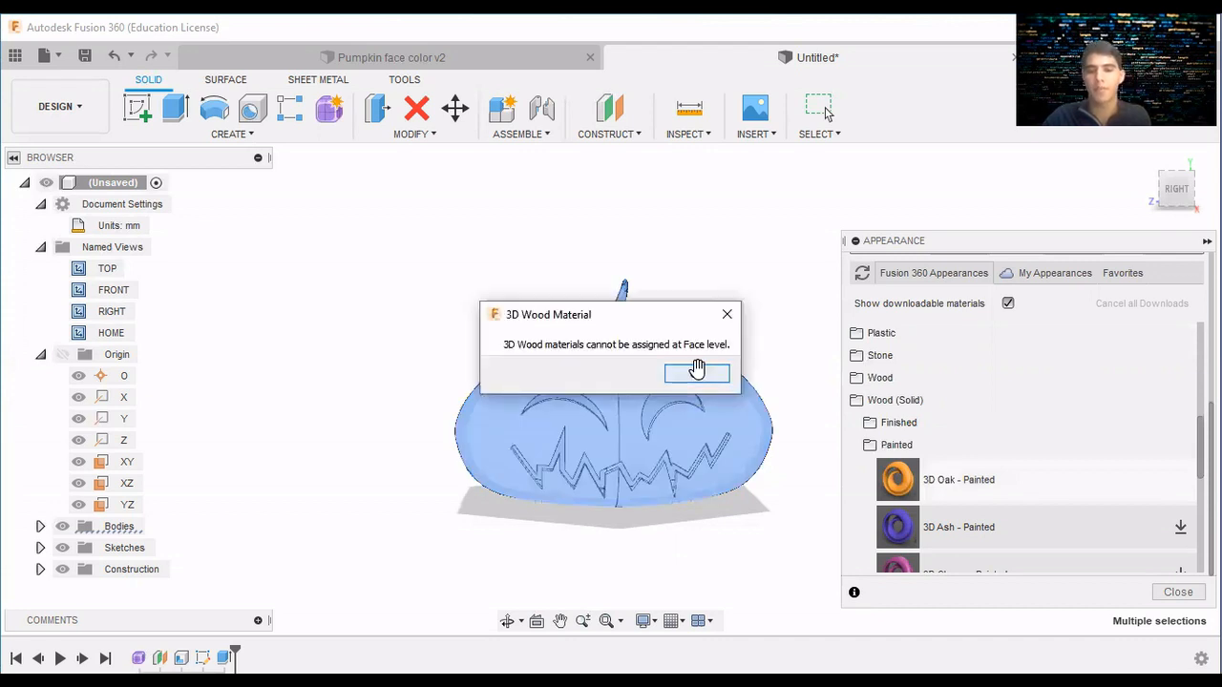
left_click(700, 372)
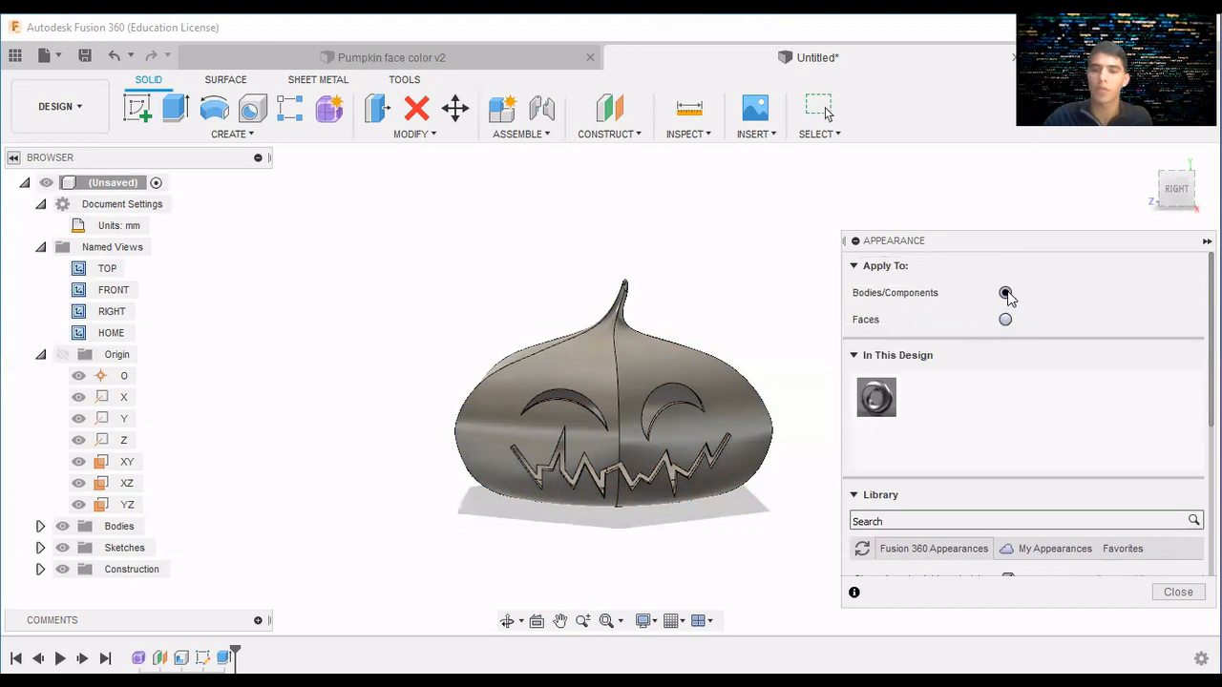
left_click(1005, 320)
scroll(1022, 429, "down", 5)
mouse_move(936, 483)
left_mouse_down()
mouse_move(669, 389)
mouse_move(696, 374)
left_mouse_up()
left_click(696, 373)
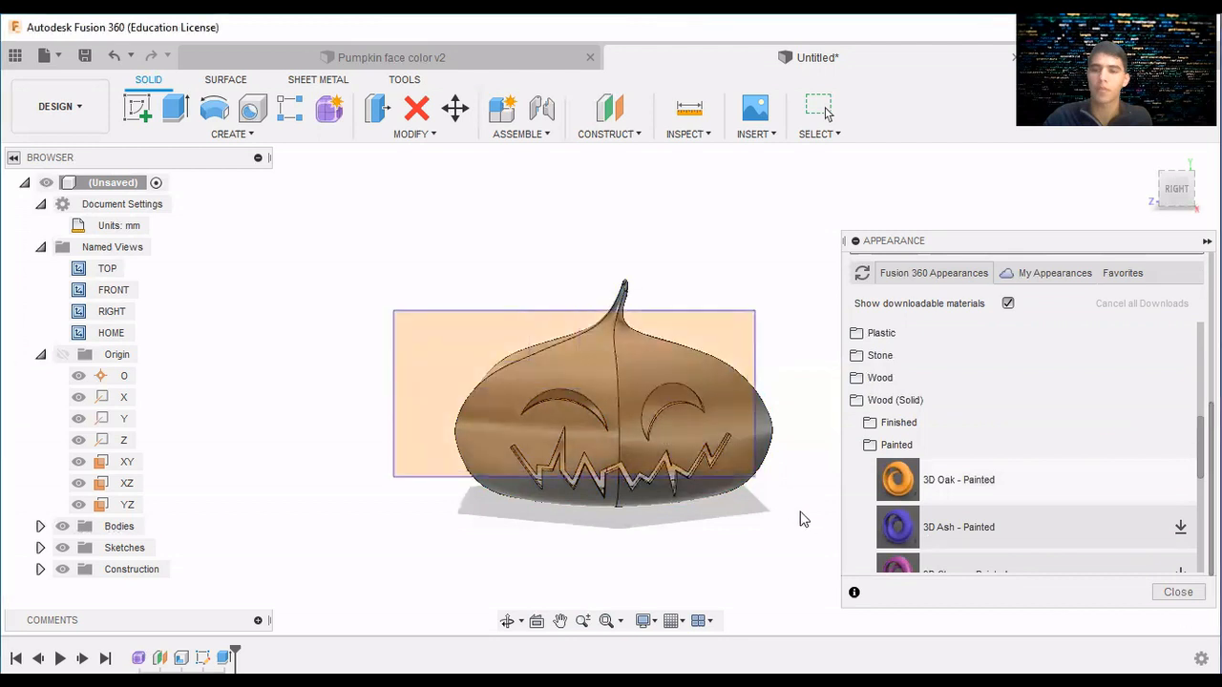
Set the appearance's application target to Bodies/Components.
left_click_drag(800, 512, 794, 511)
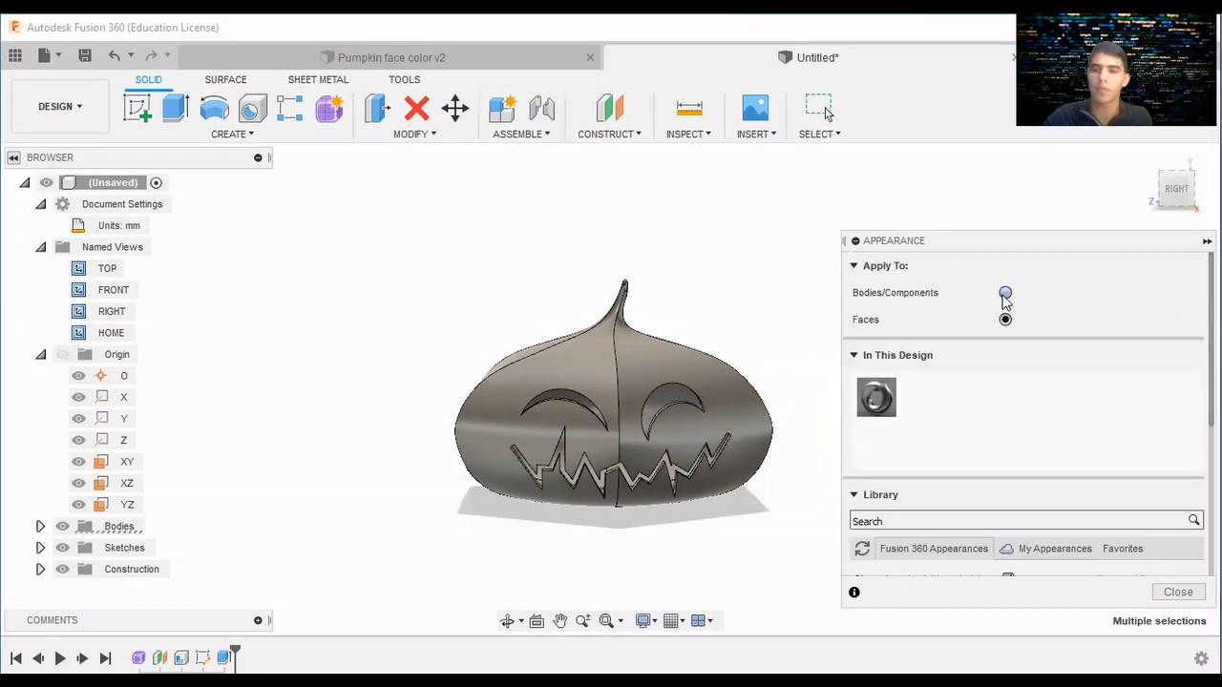
left_click(1005, 292)
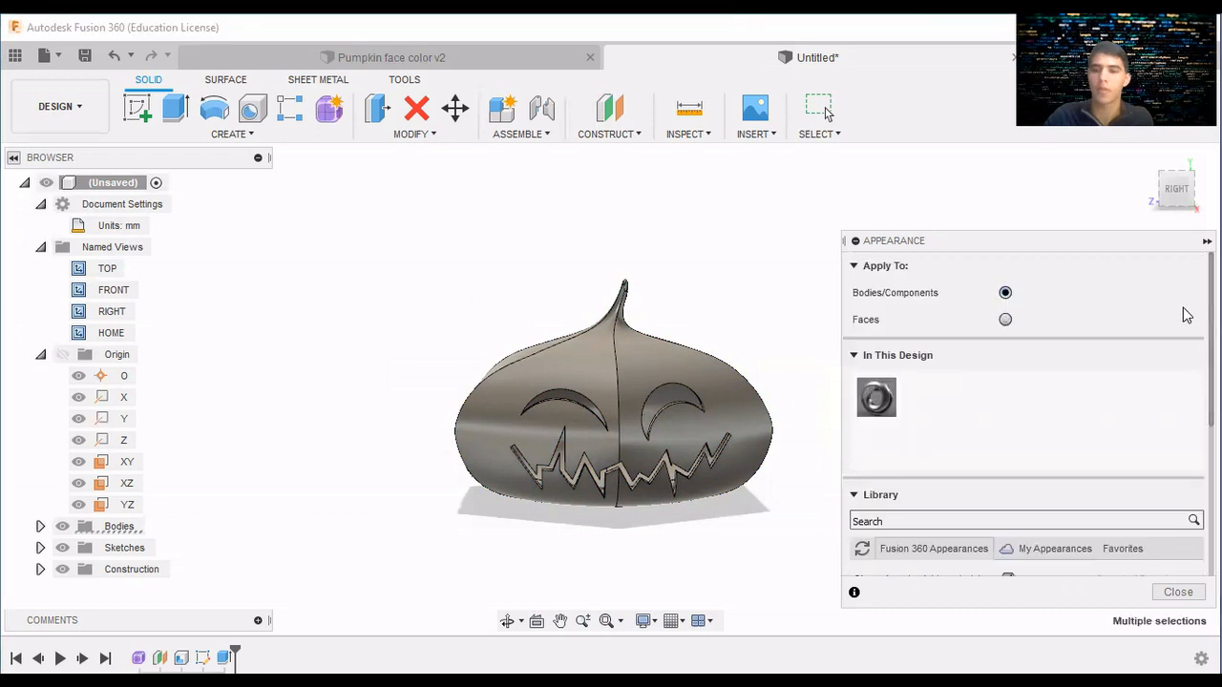
scroll(1188, 315, "down", 1)
scroll(1026, 410, "down", 5)
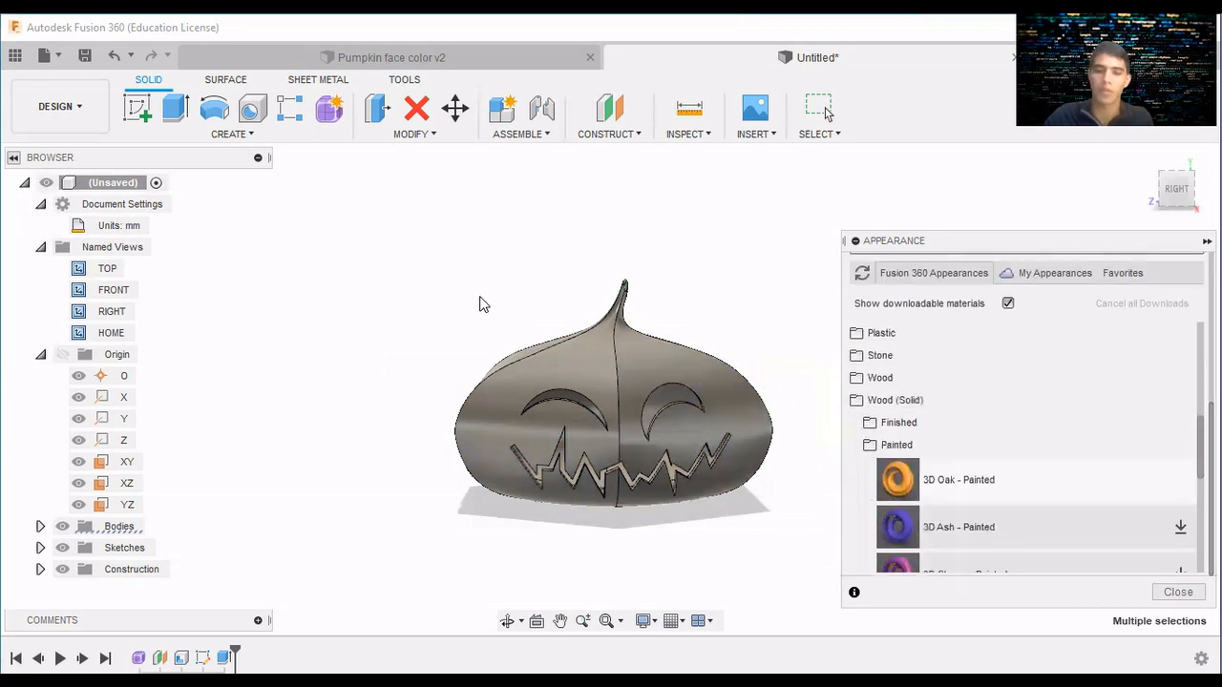
Select all of the pumpkin's geometry with a window and try to apply the 3D Oak - Painted appearance to it.
left_click_drag(731, 468, 471, 292)
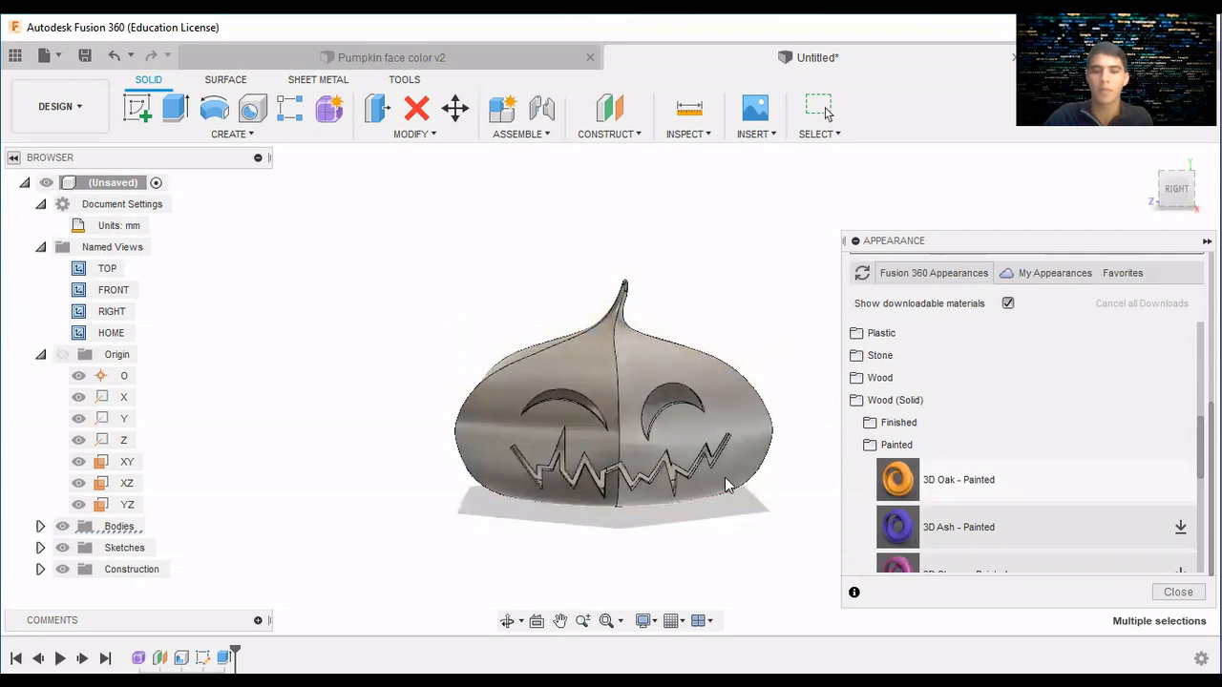
left_click_drag(735, 481, 489, 332)
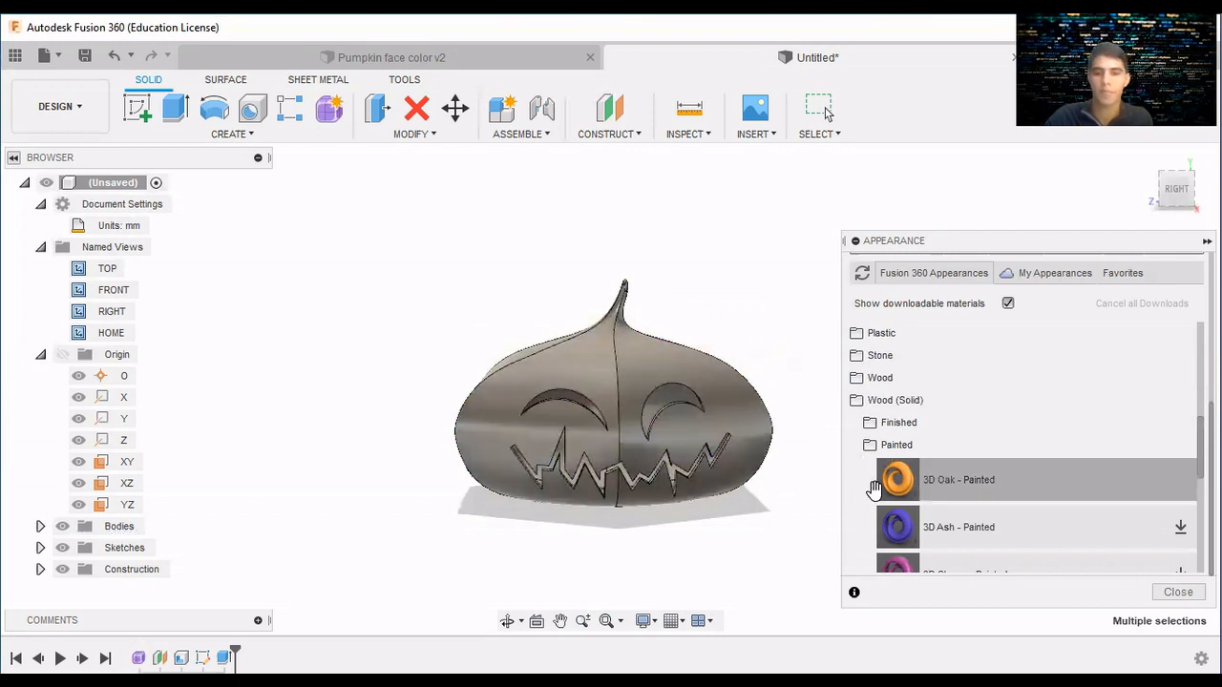
mouse_move(897, 479)
left_mouse_down()
mouse_move(587, 320)
mouse_move(606, 329)
left_mouse_up()
left_click_drag(898, 488, 620, 384)
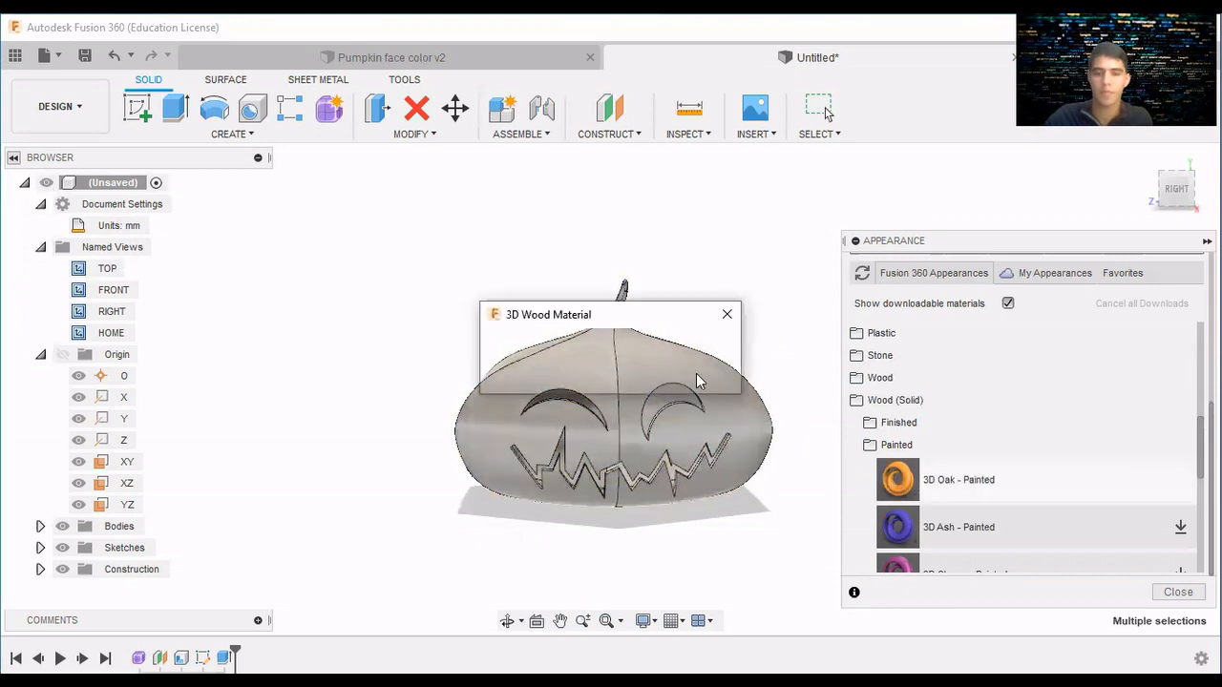
left_click(699, 376)
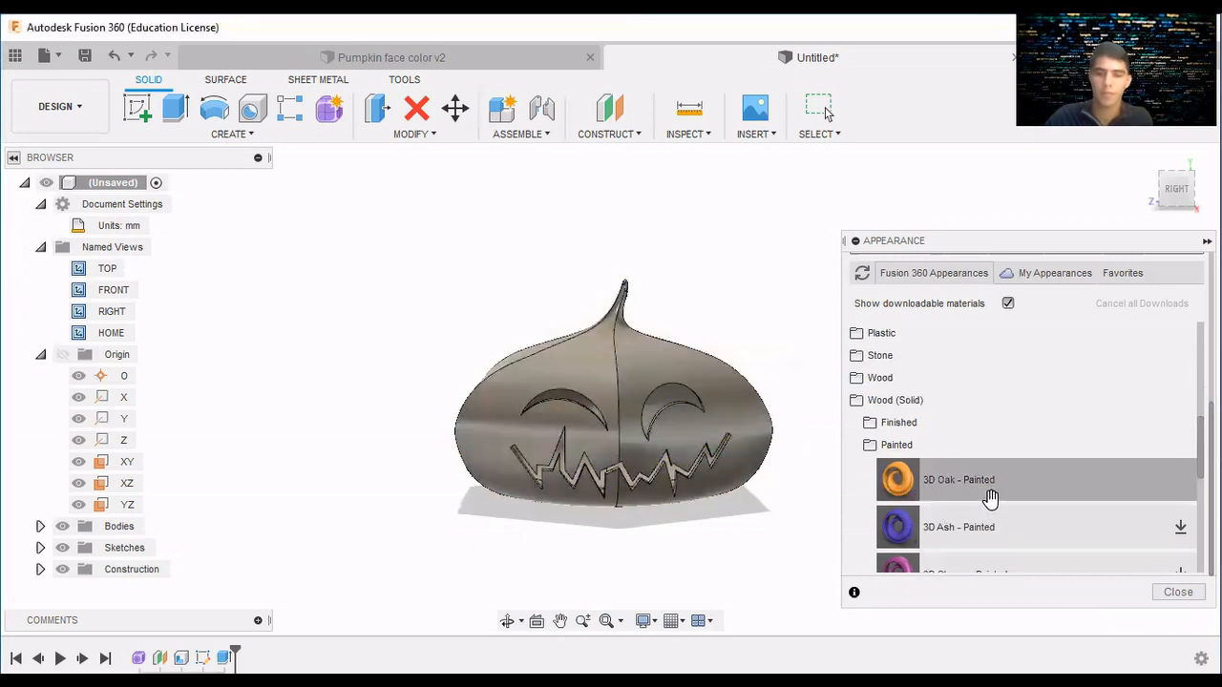
Try to apply the 3D Oak - Painted appearance with the two front faces of the pumpkin selected.
left_click(612, 425)
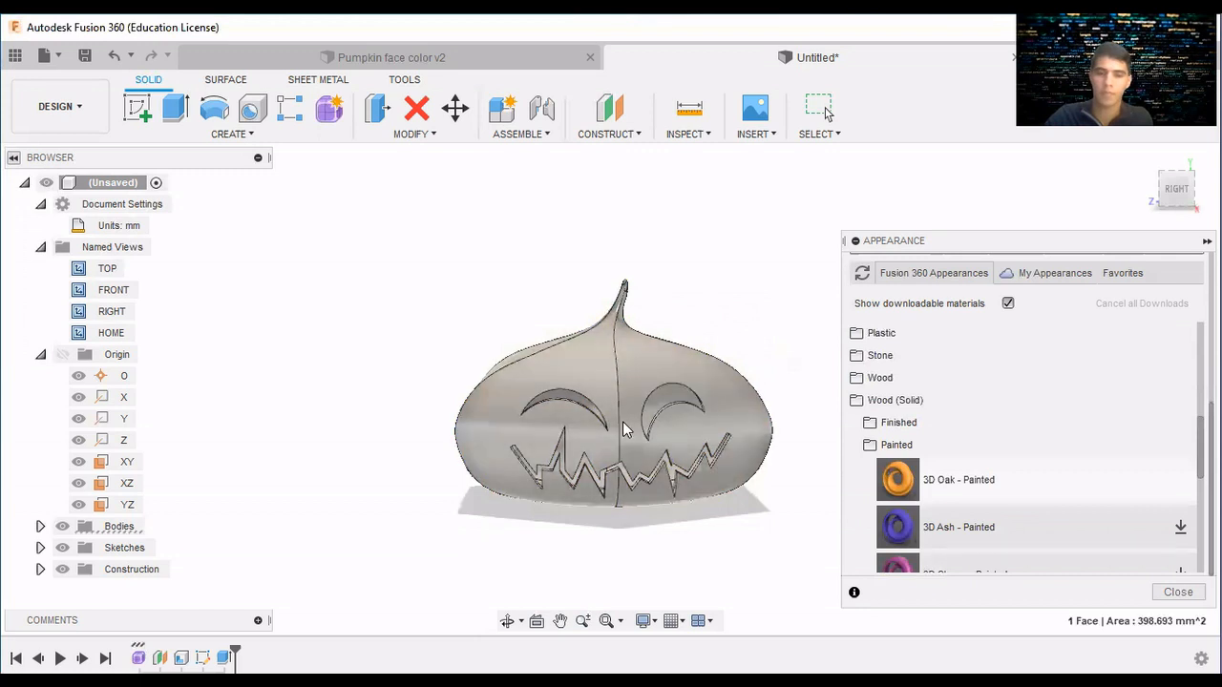
left_click(629, 428)
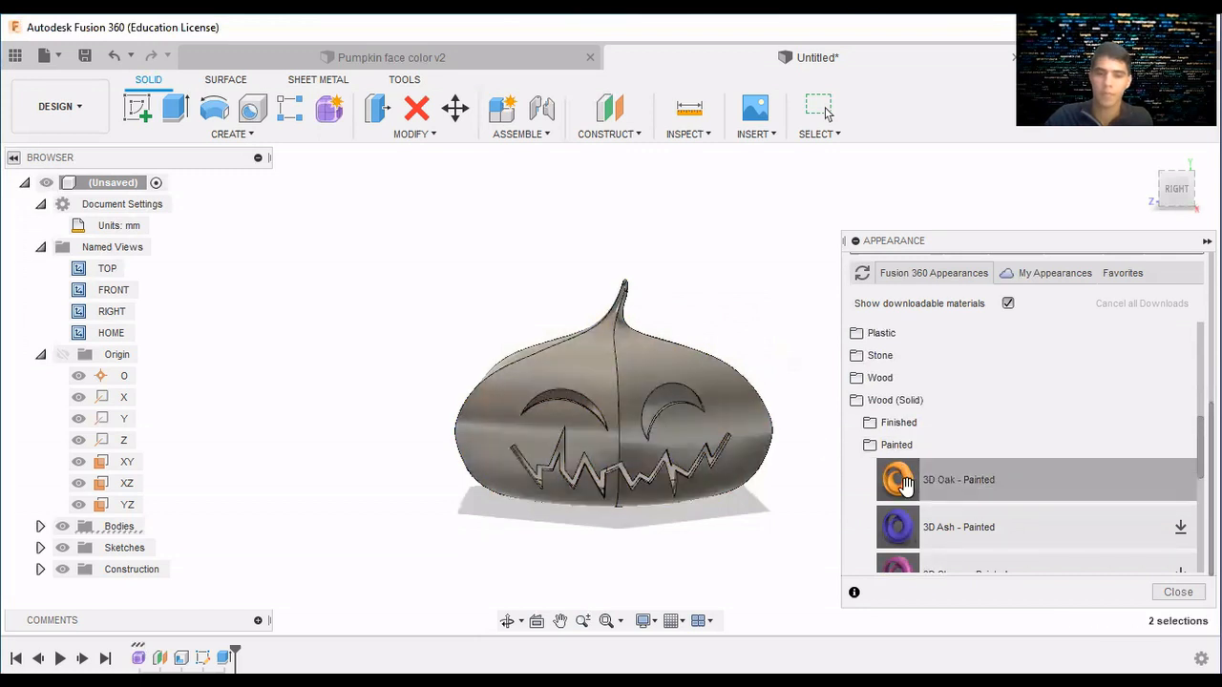
mouse_move(904, 483)
left_mouse_down()
mouse_move(655, 406)
mouse_move(699, 380)
left_mouse_up()
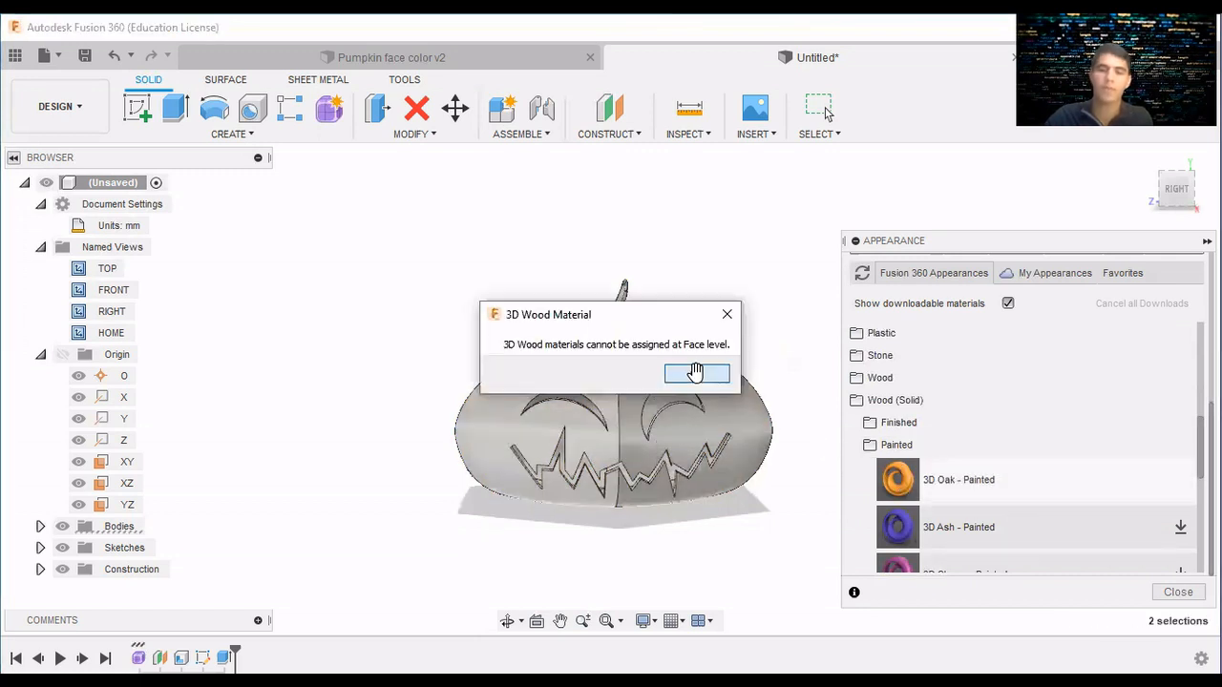
left_click(696, 372)
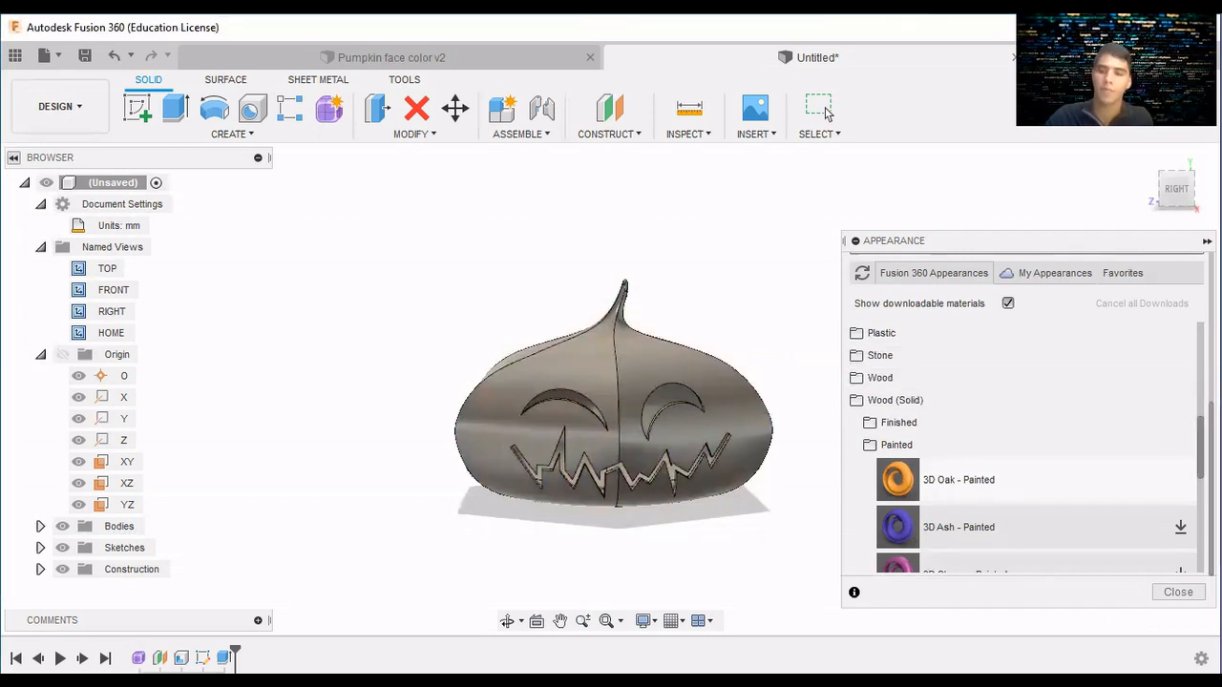
Leave the Appearance command for the Select tool and check which selection filters are enabled.
scroll(1022, 449, "down", 1)
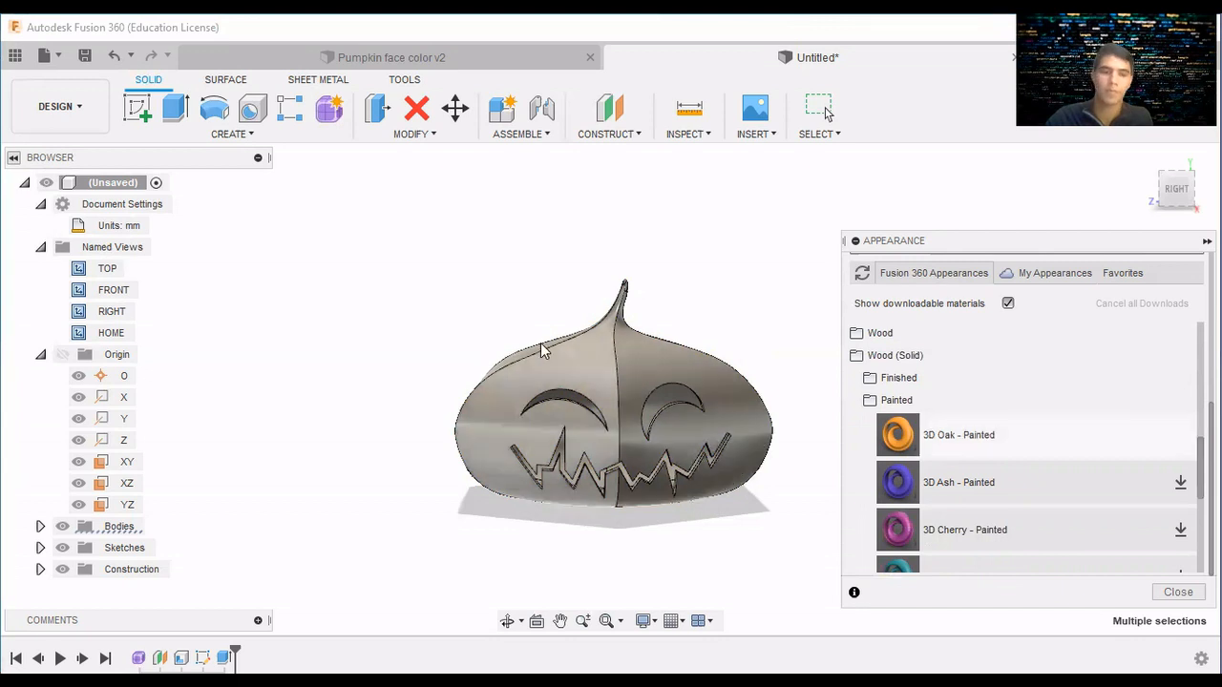
left_click_drag(542, 345, 723, 482)
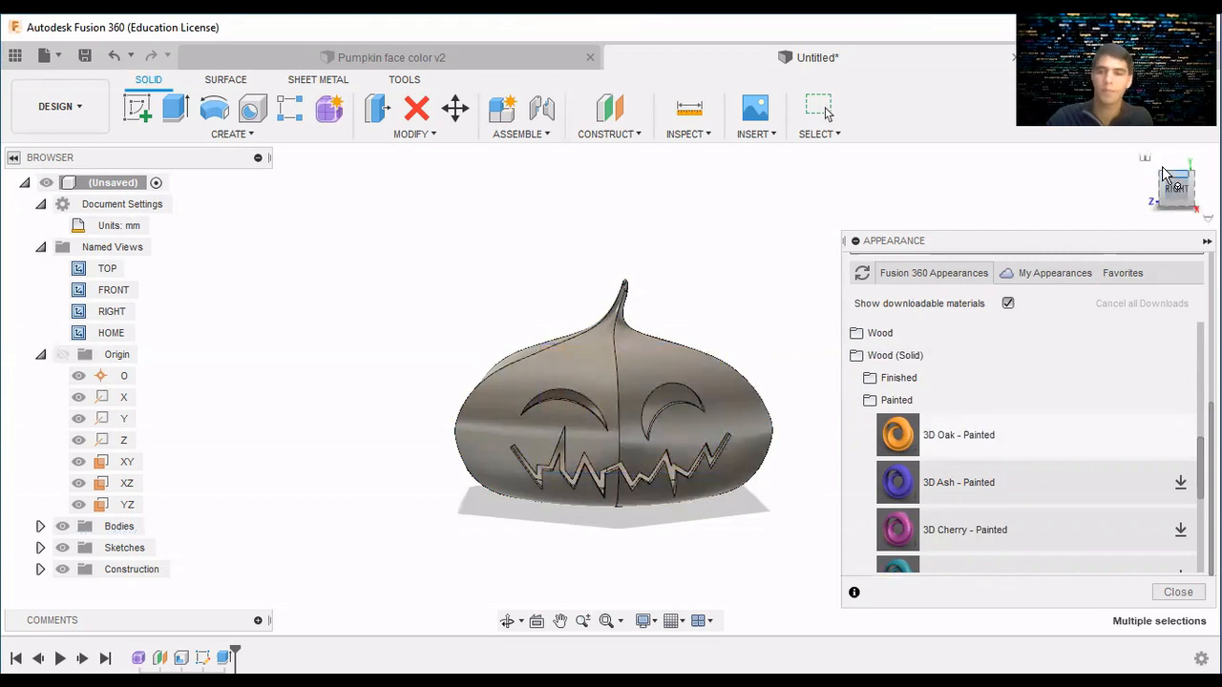
left_click(1147, 160)
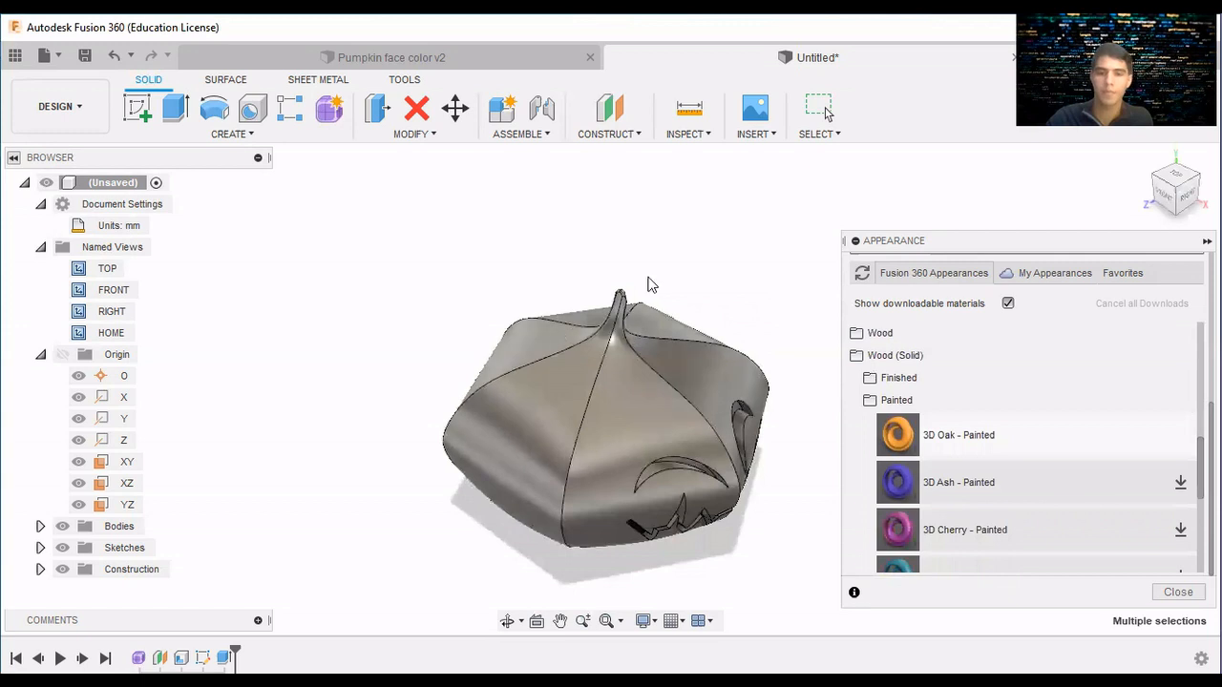
left_click(810, 135)
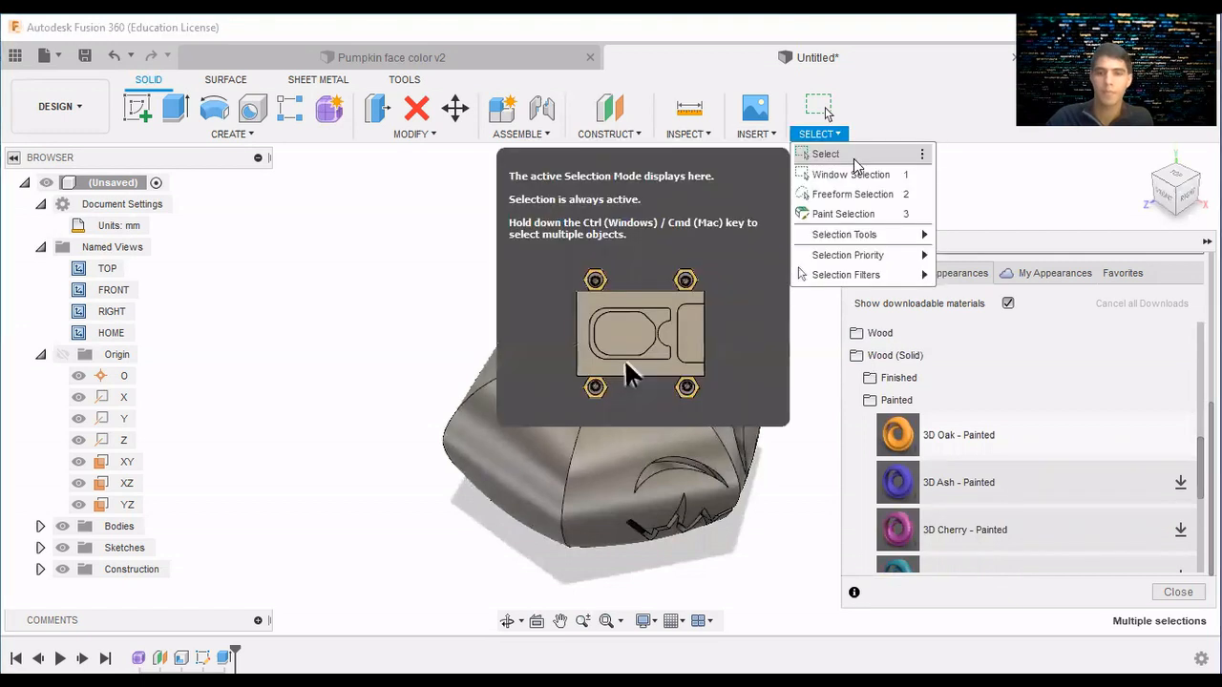
left_click(854, 159)
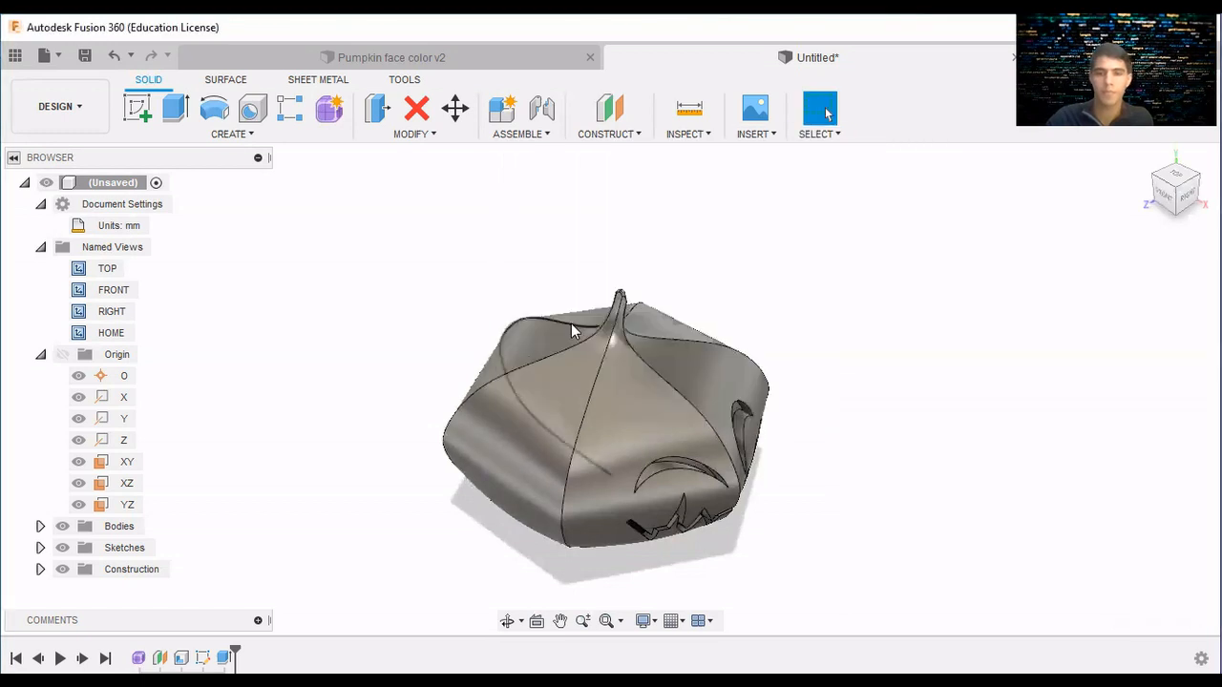
left_click(825, 140)
mouse_move(859, 275)
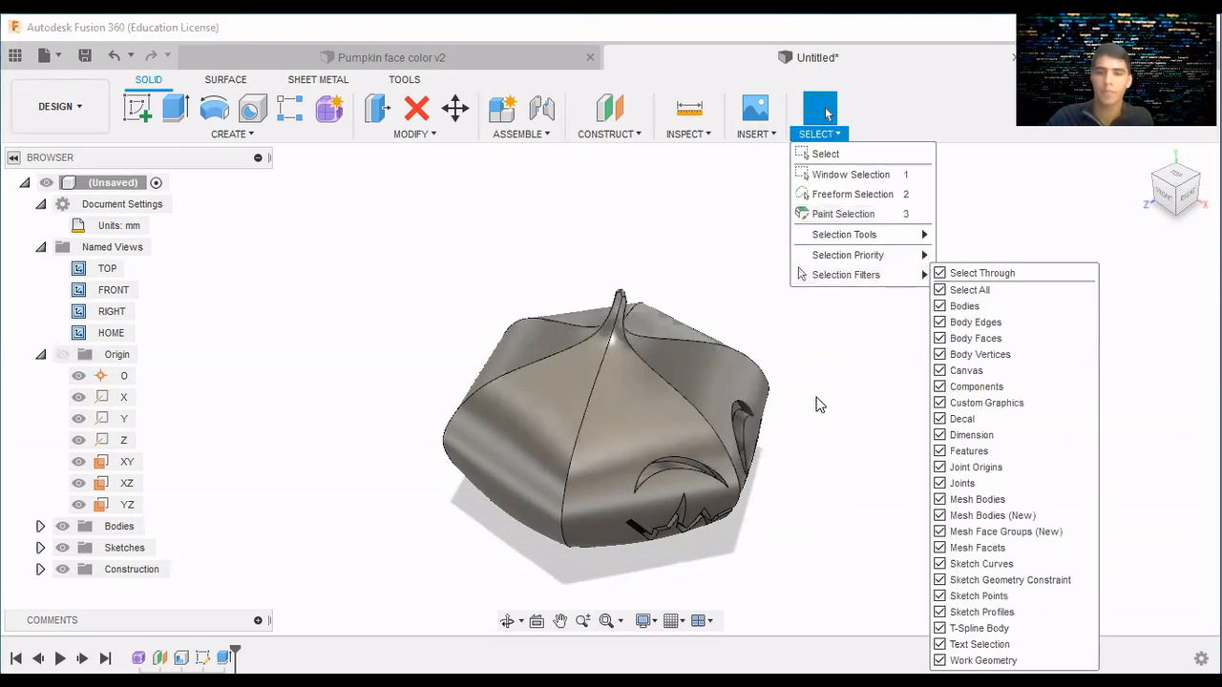
Window-select the entire pumpkin, reopen the Appearance command and try to apply 3D Oak - Painted to the selection.
left_click_drag(771, 506, 490, 305)
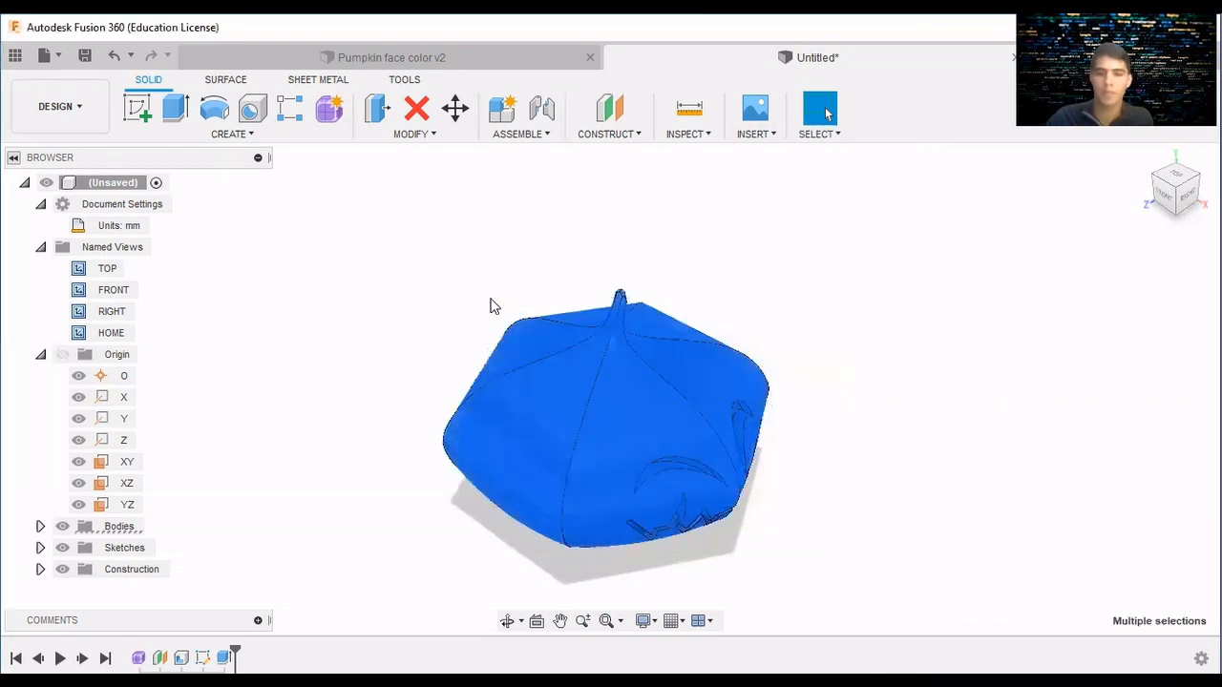
right_click(632, 383)
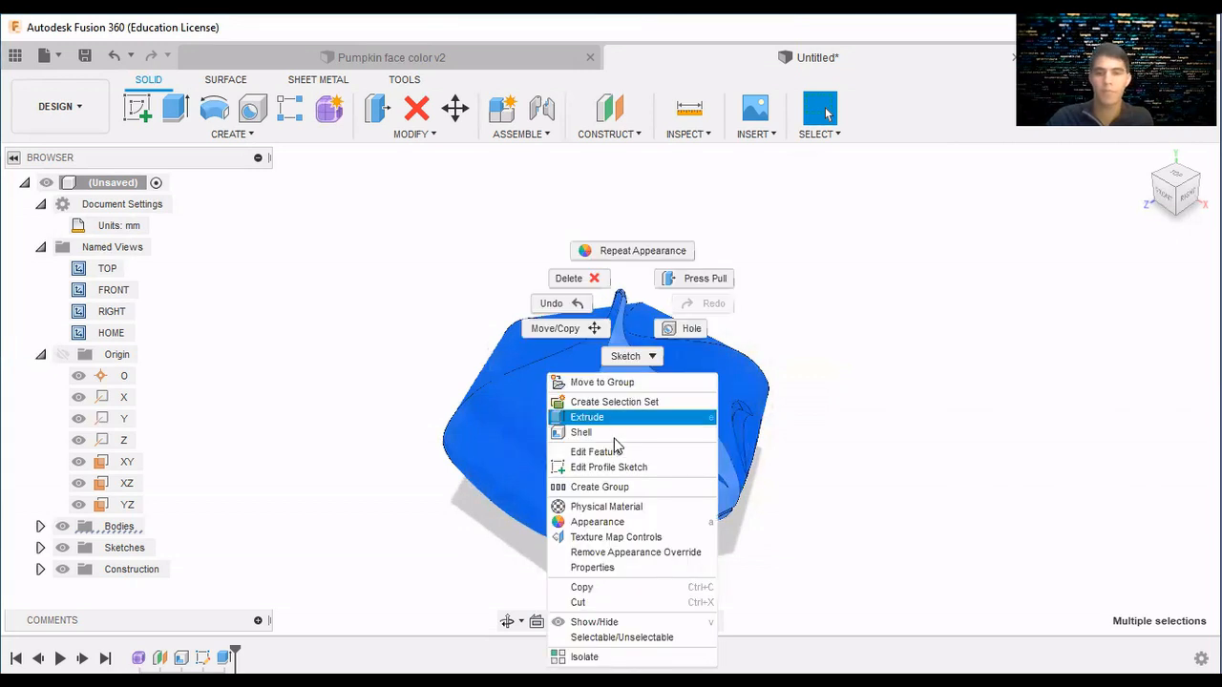
left_click(612, 517)
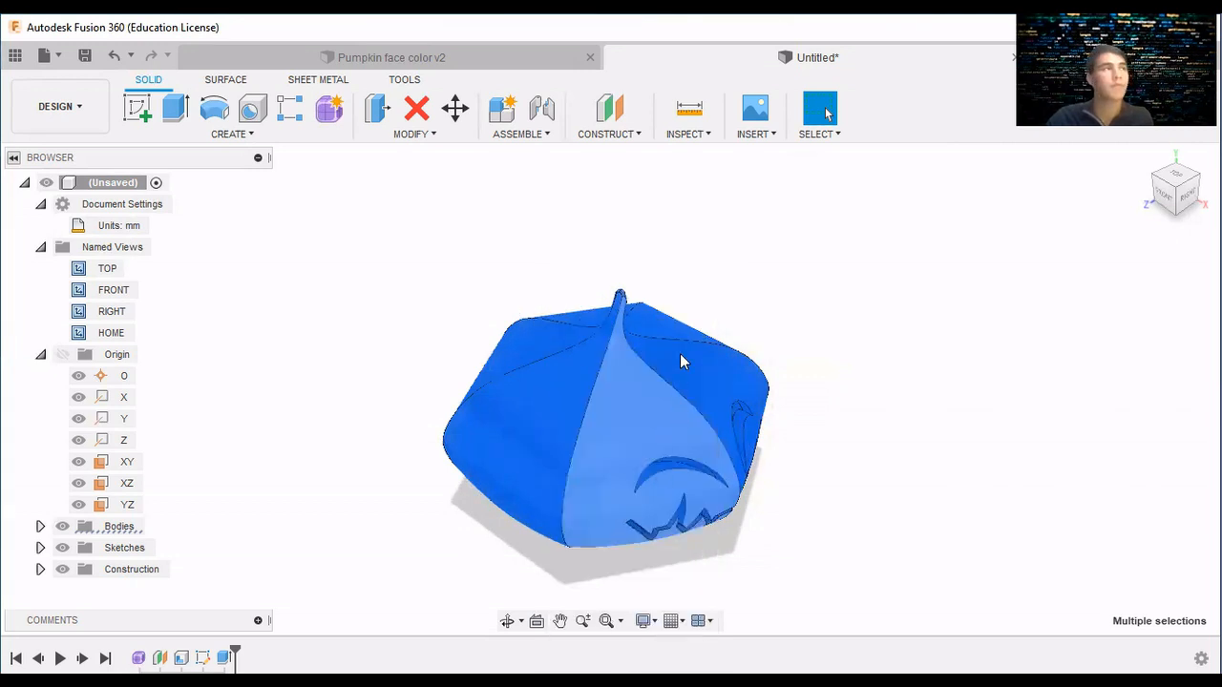
scroll(950, 453, "down", 6)
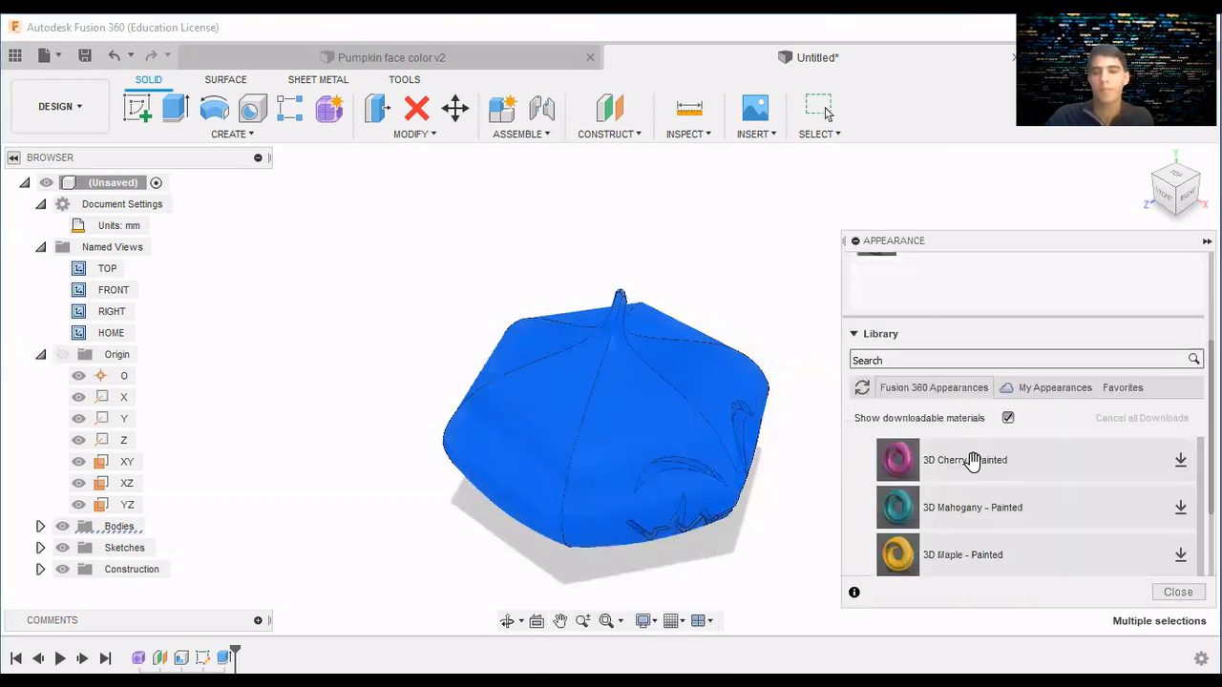
scroll(937, 470, "up", 2)
left_click_drag(937, 470, 697, 379)
left_click(696, 373)
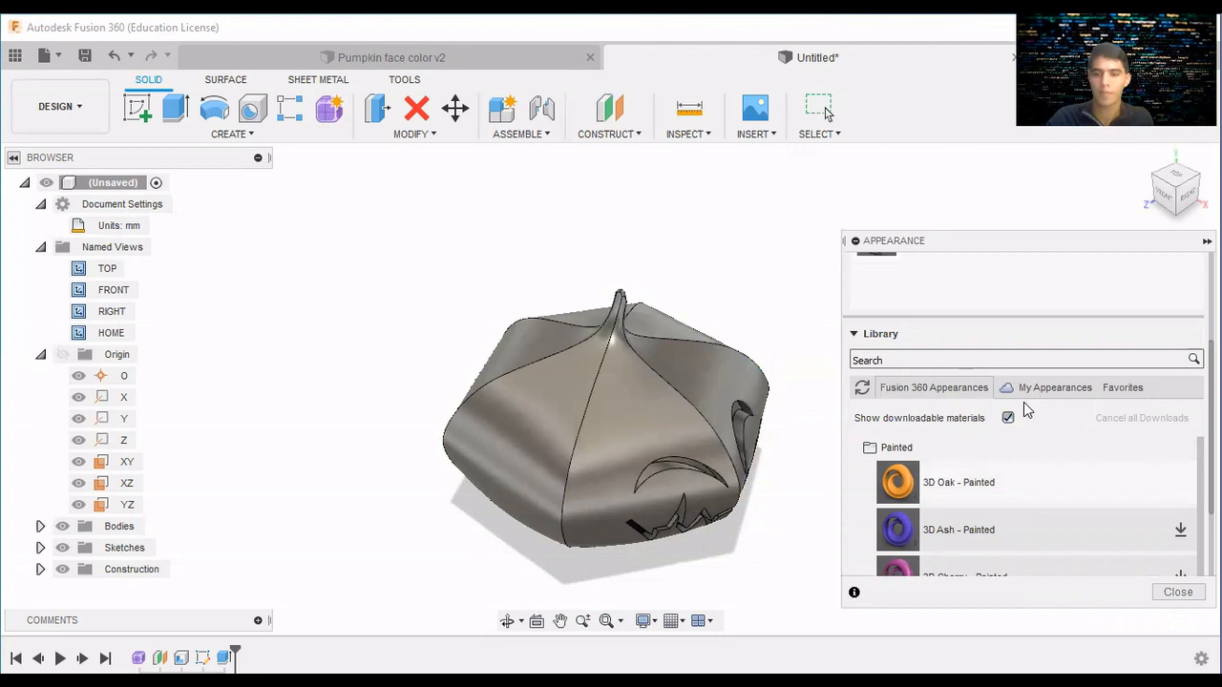
Open the Stained wood group and try to apply the 3D Pine - Stained light semigloss appearance to the pumpkin.
scroll(1050, 473, "down", 3)
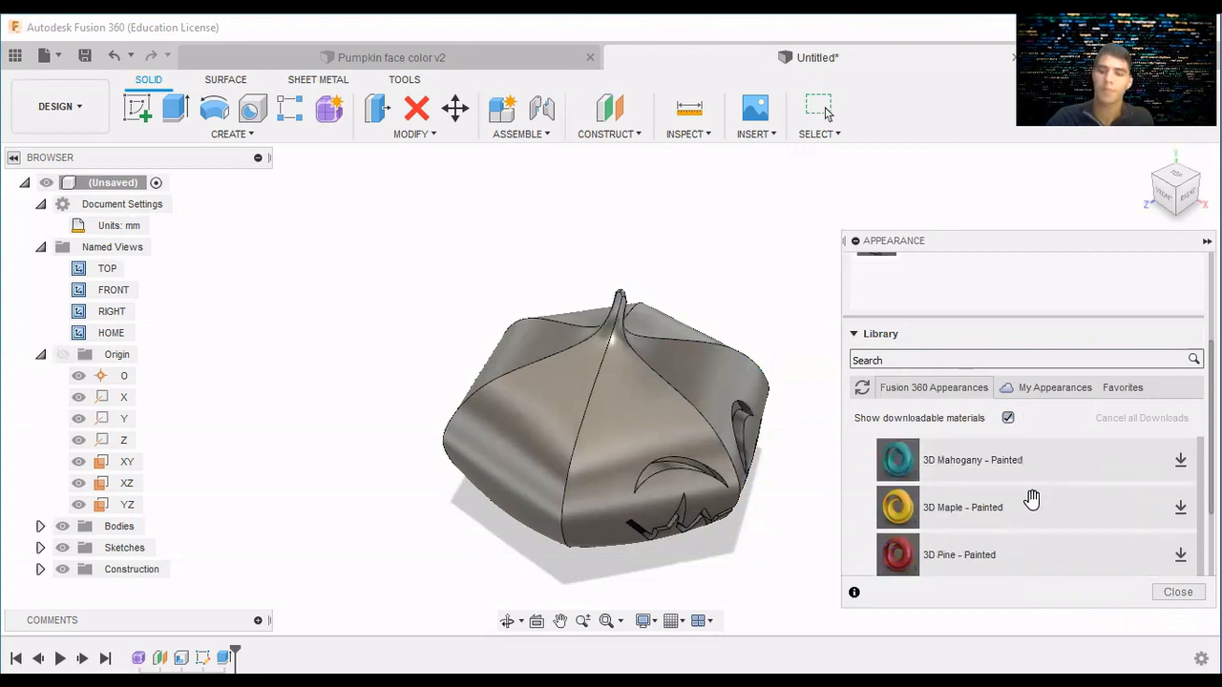
scroll(1026, 504, "down", 3)
left_click(897, 527)
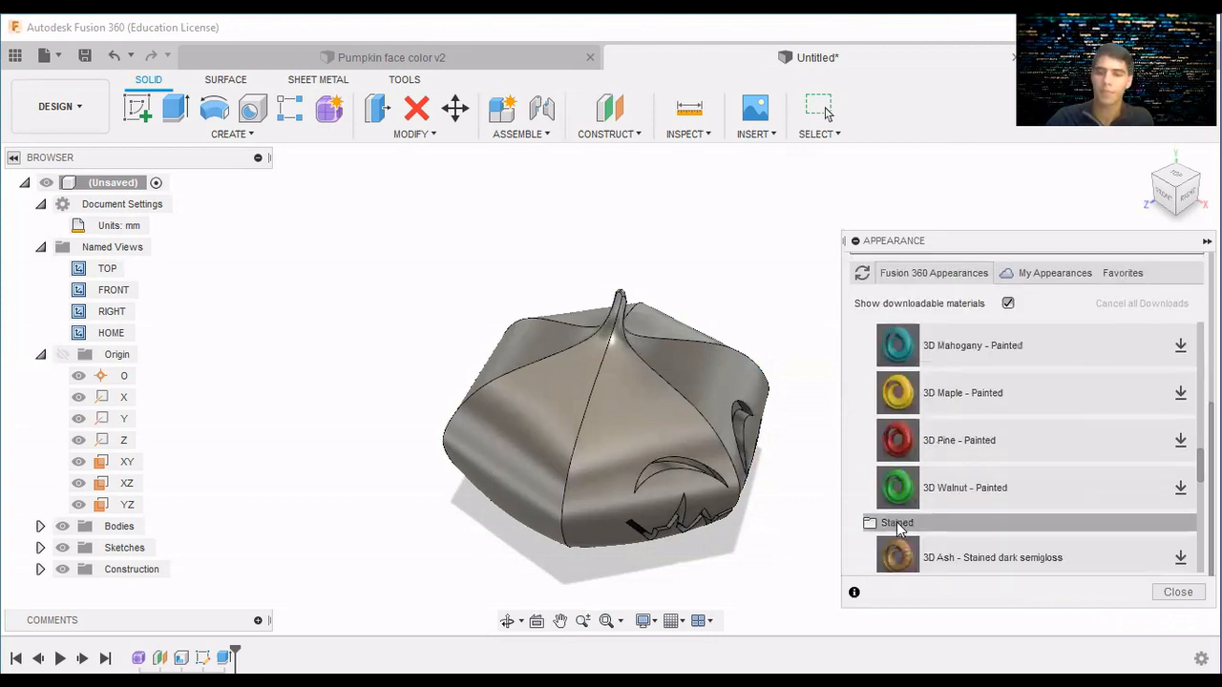
scroll(1043, 540, "down", 3)
scroll(1033, 461, "down", 3)
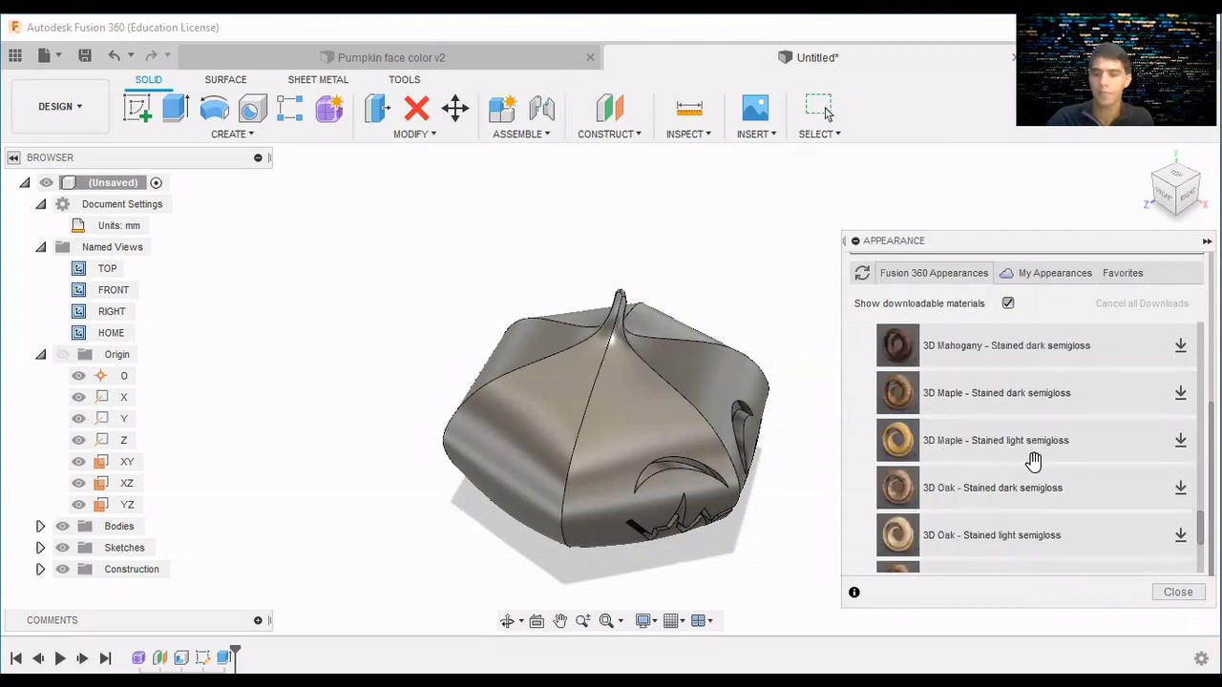
scroll(1039, 463, "down", 2)
left_click_drag(991, 440, 718, 444)
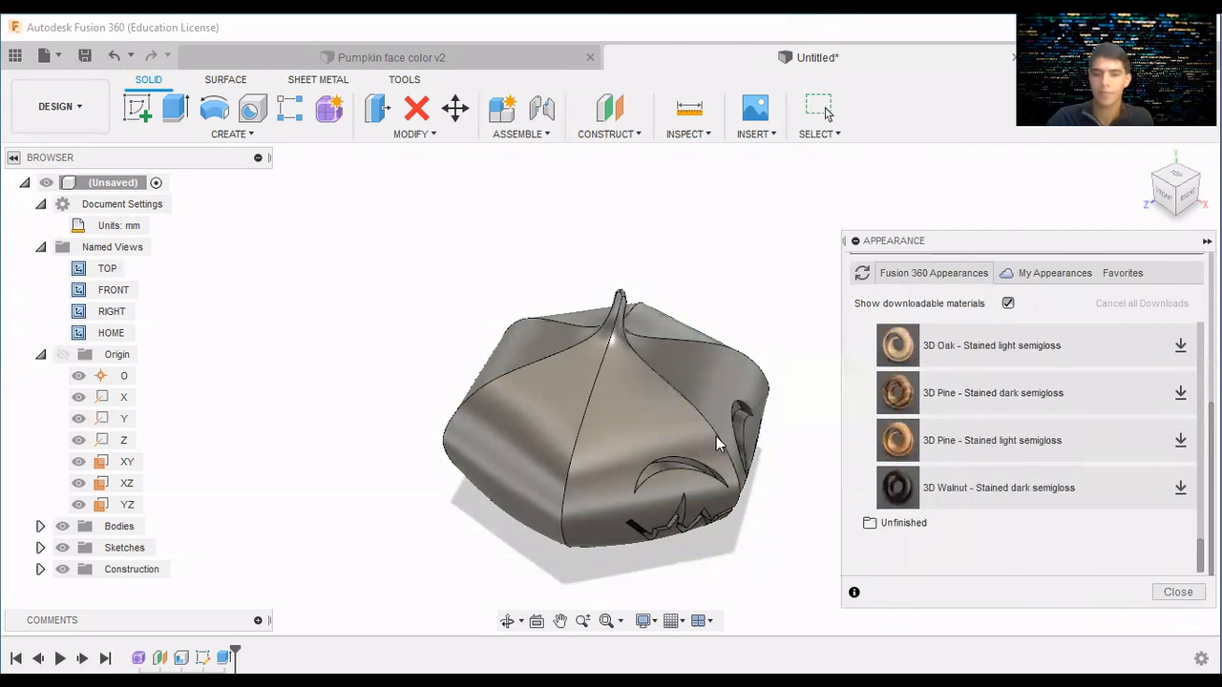
Look back over the stained and painted wood appearances and collapse the Stained group.
scroll(953, 436, "up", 4)
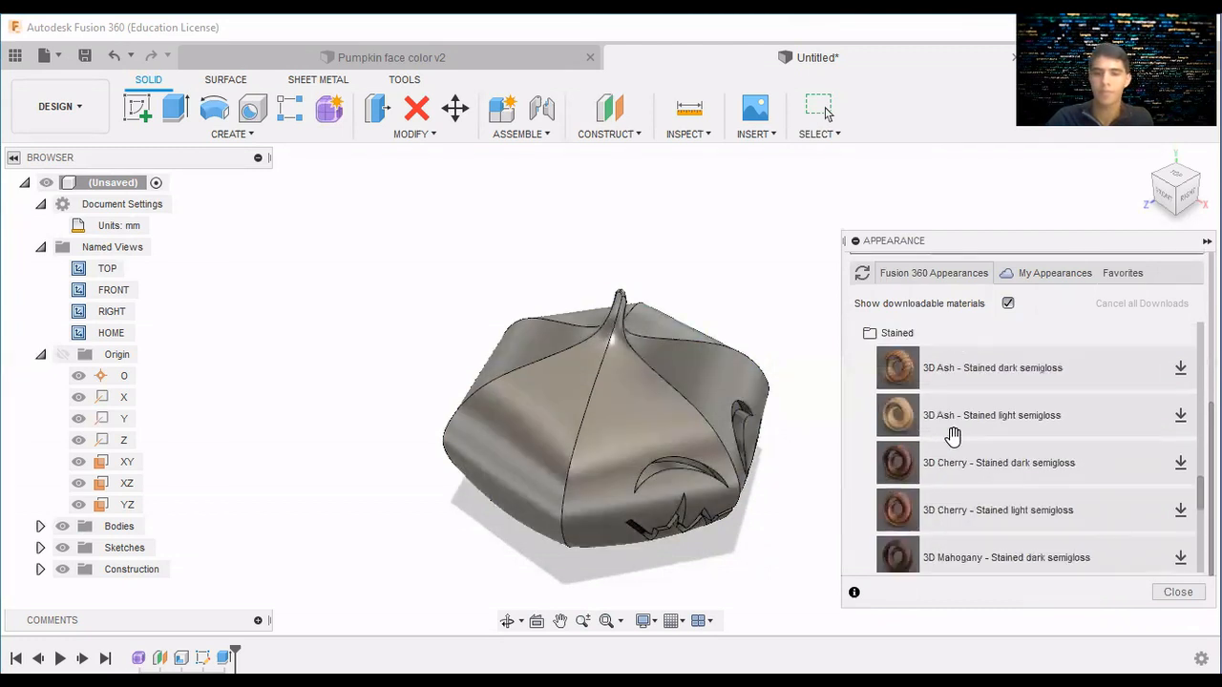
scroll(953, 436, "up", 4)
scroll(939, 460, "down", 2)
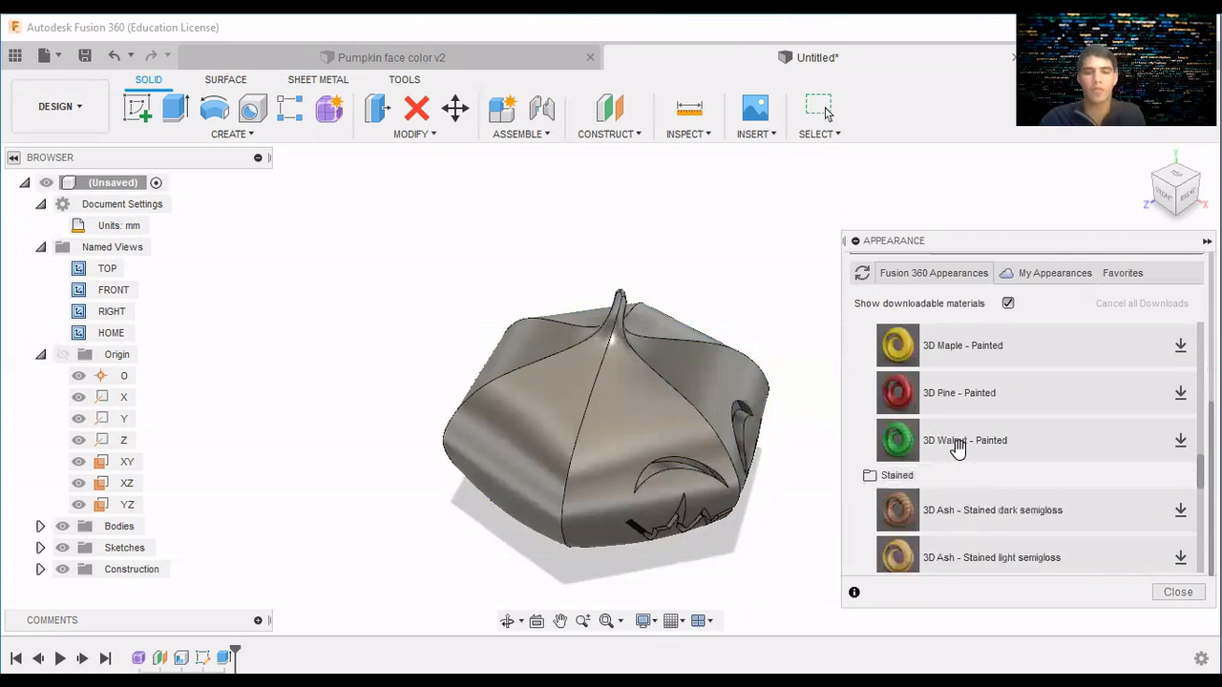
left_click(871, 475)
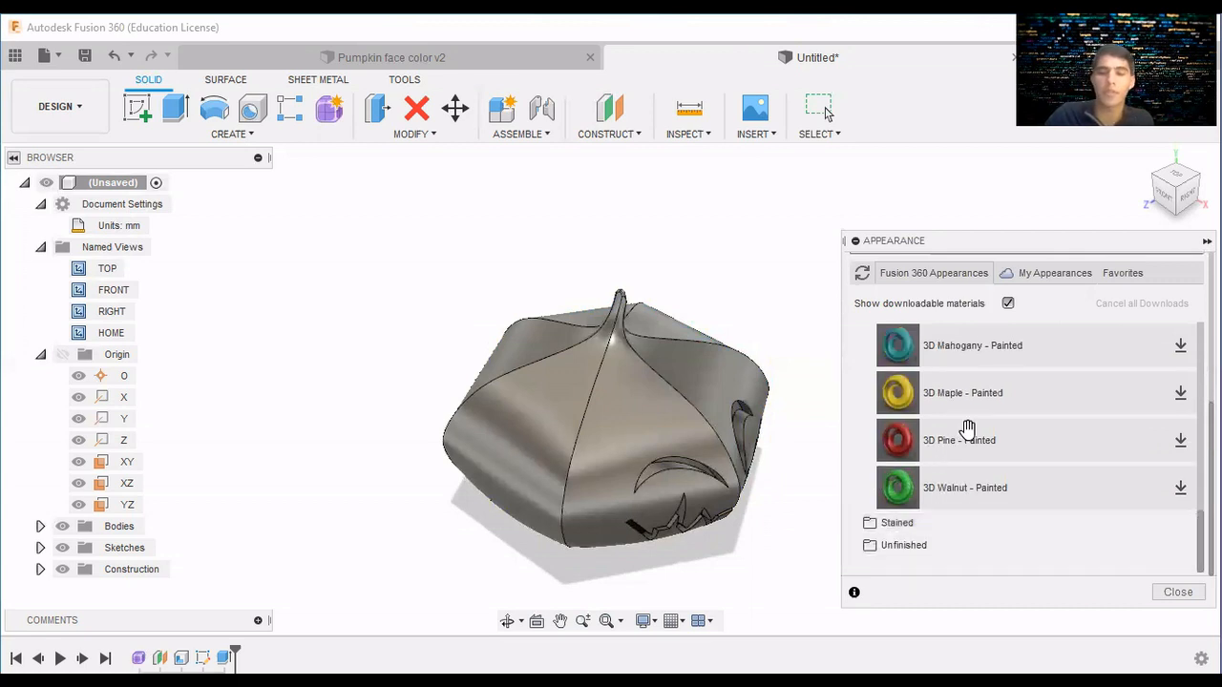
Apply the 3D Oak - Painted appearance to the whole pumpkin body and show its carved face in the Right view.
scroll(997, 401, "up", 3)
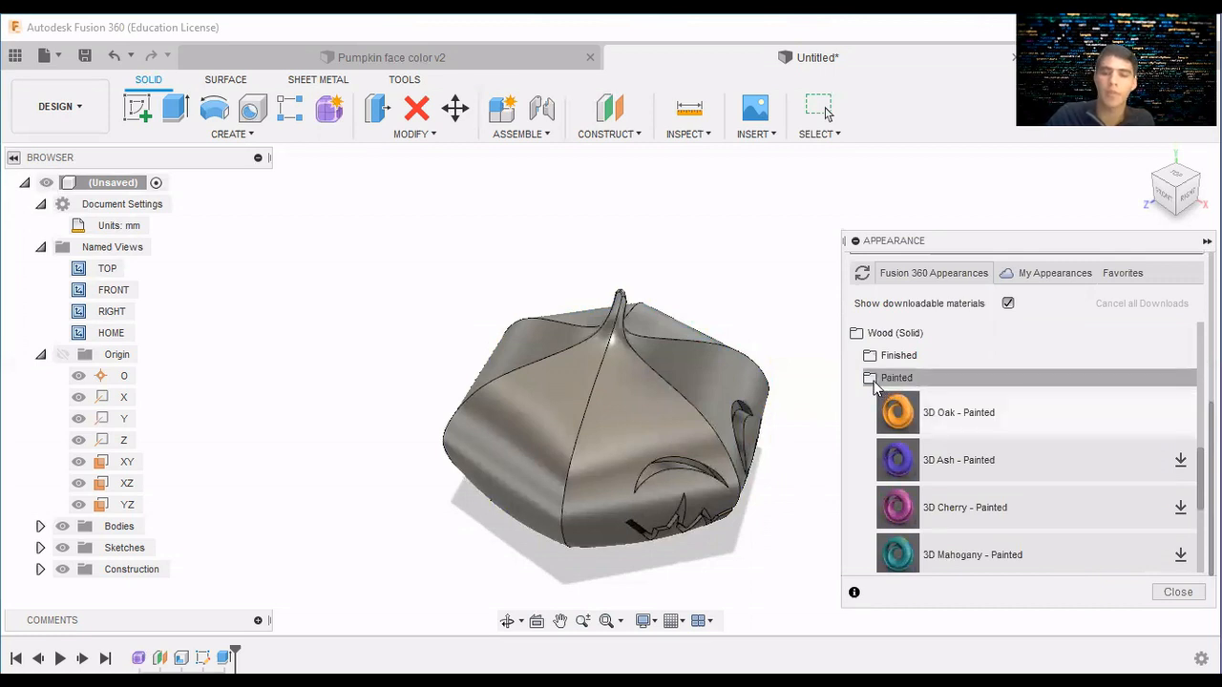
mouse_move(935, 410)
left_mouse_down()
mouse_move(723, 428)
mouse_move(703, 408)
left_mouse_up()
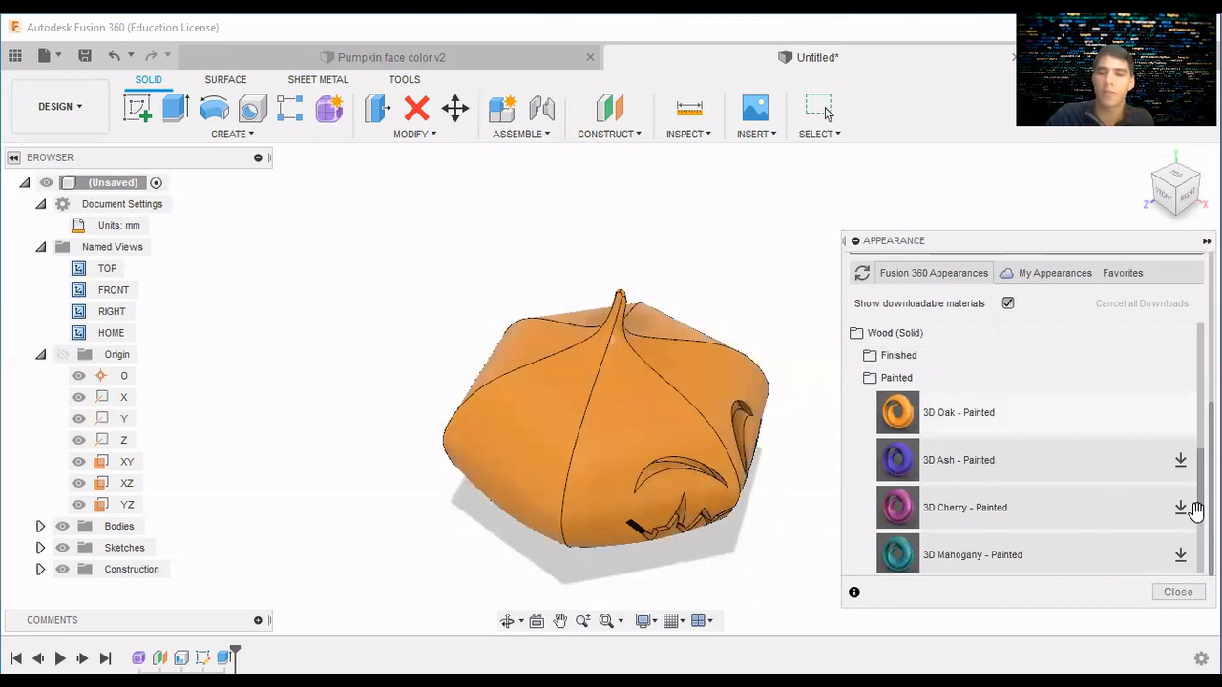
left_click(1182, 594)
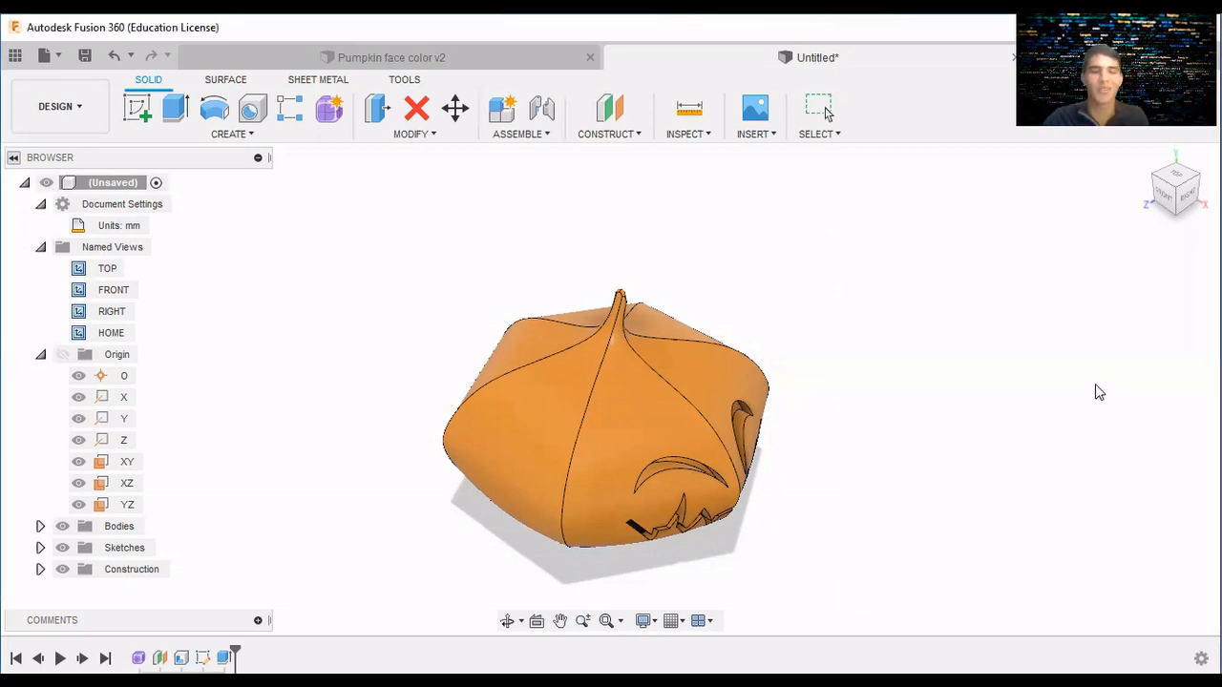
left_click(1179, 191)
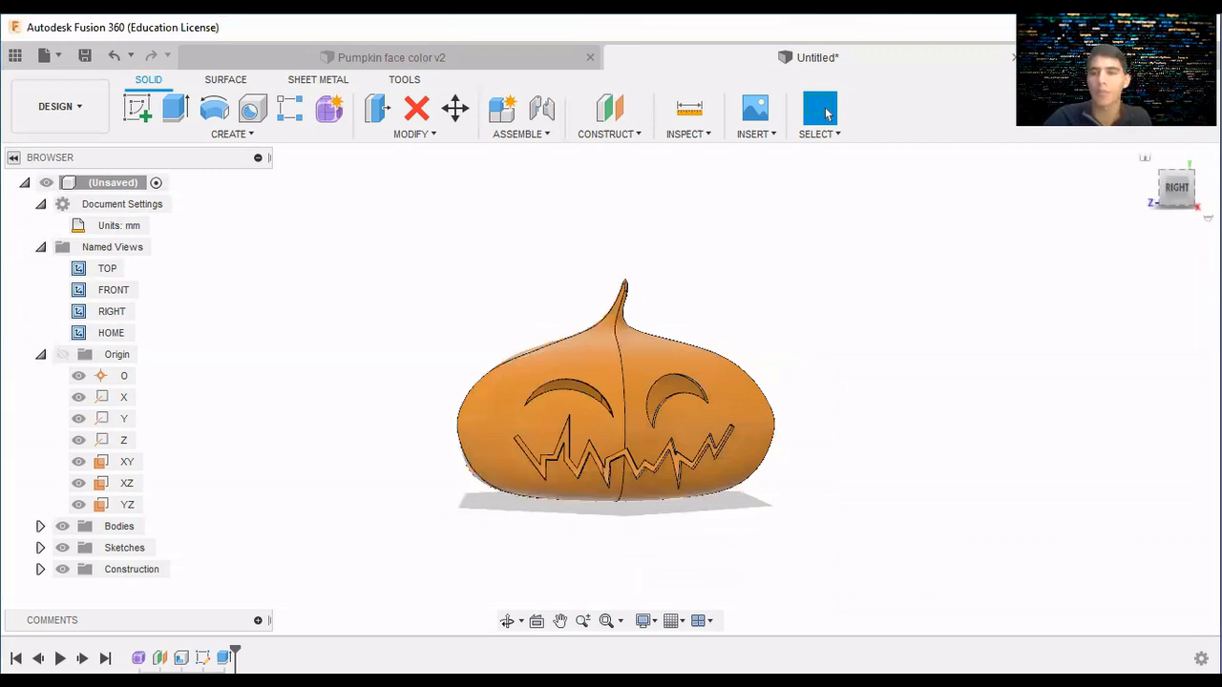
mouse_move(1176, 187)
left_mouse_down()
mouse_move(1141, 193)
mouse_move(1180, 190)
left_mouse_up()
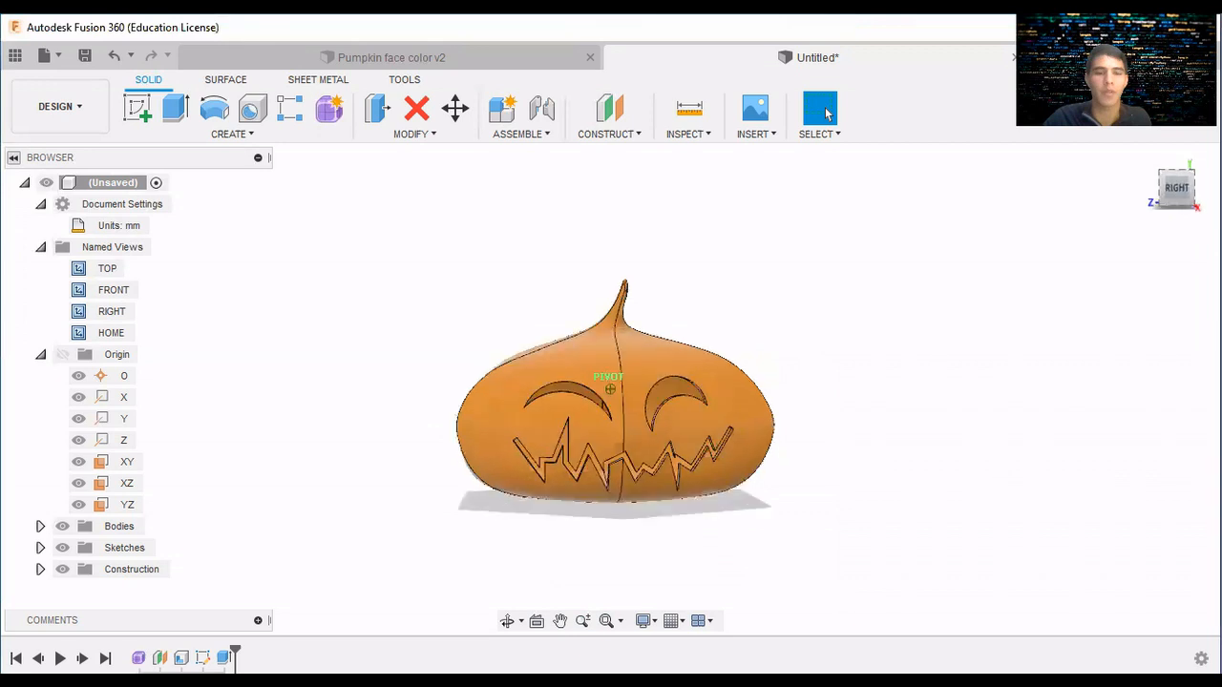
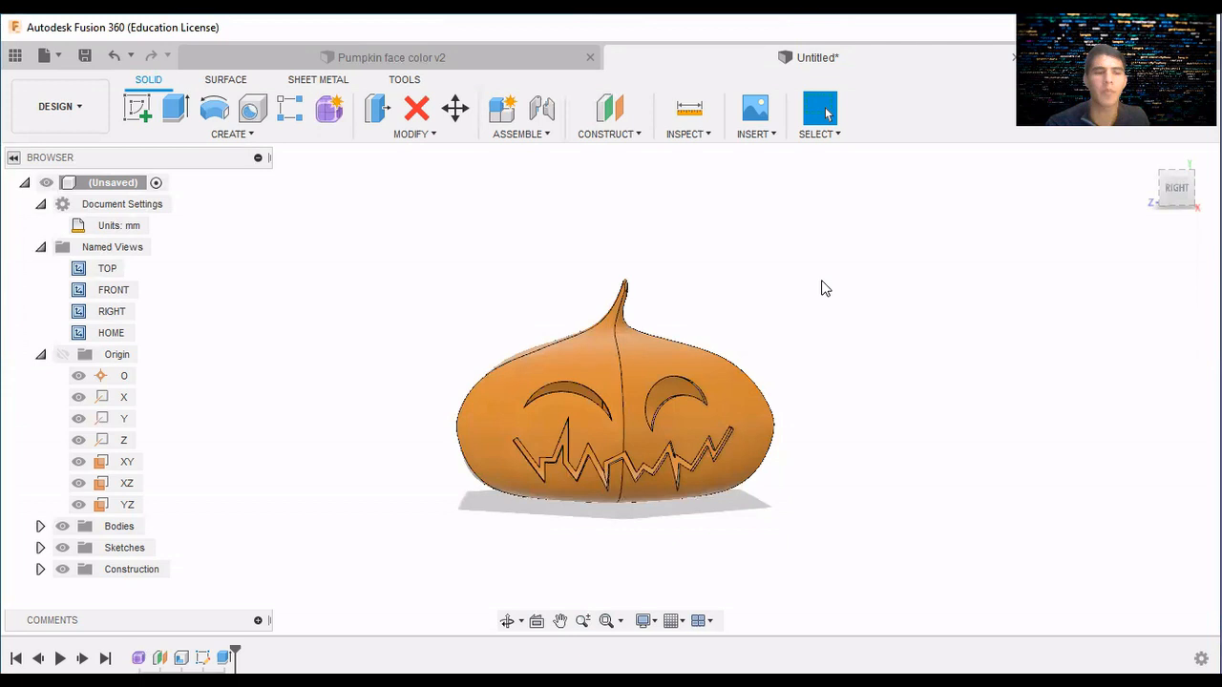
Switch to the Render workspace and open the Scene Settings for the pumpkin.
left_click(96, 122)
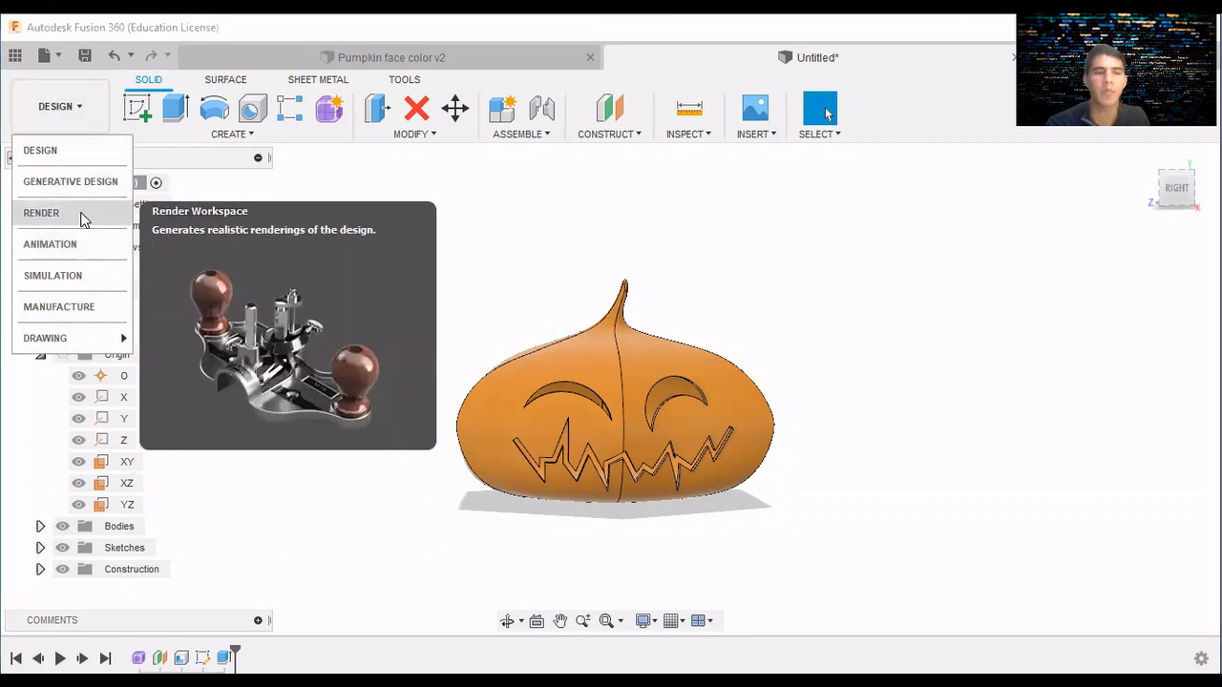
left_click(41, 213)
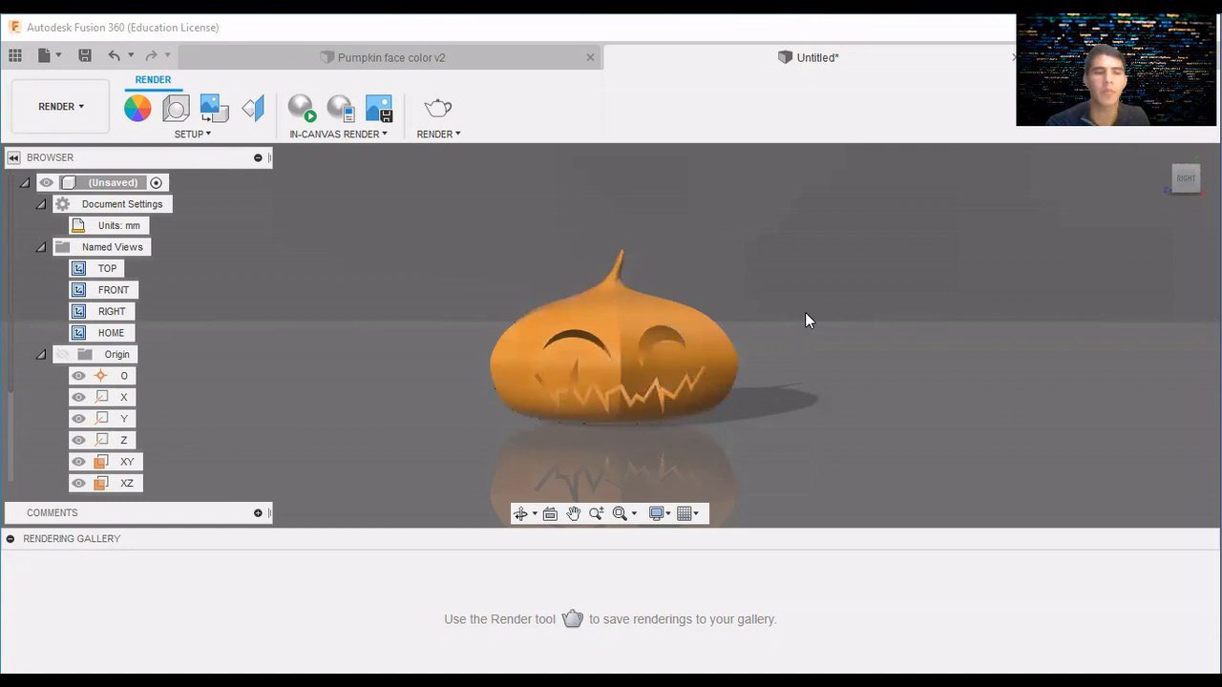
left_click(205, 137)
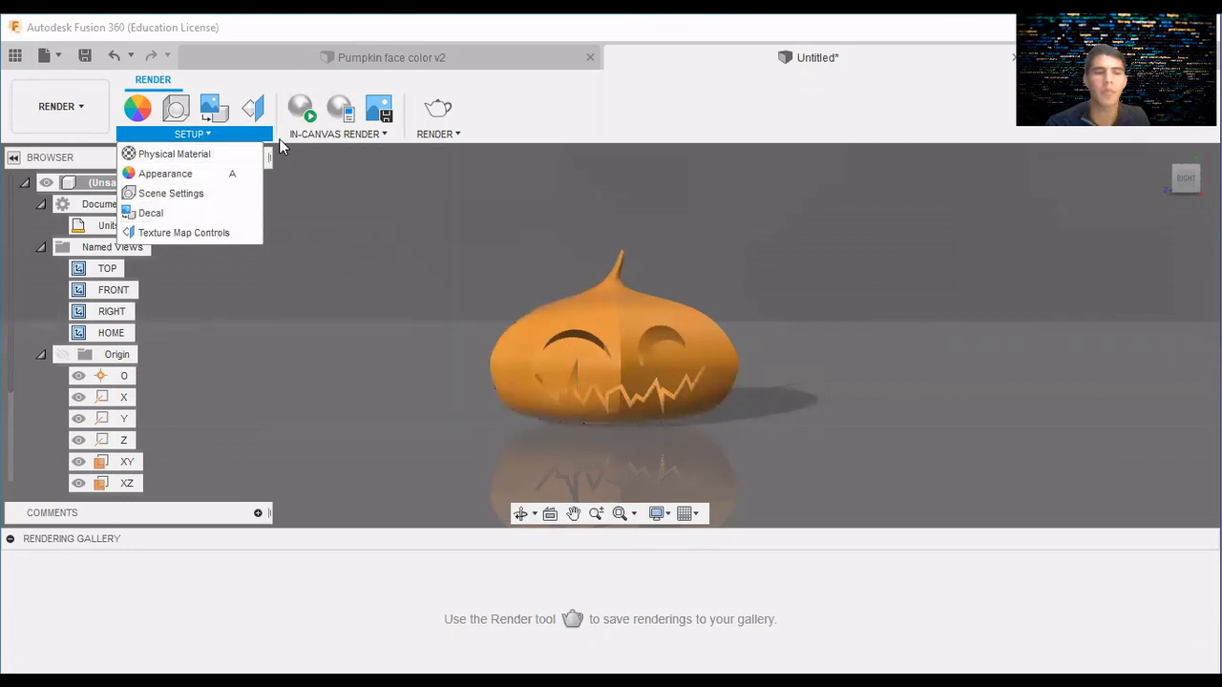
left_click(179, 119)
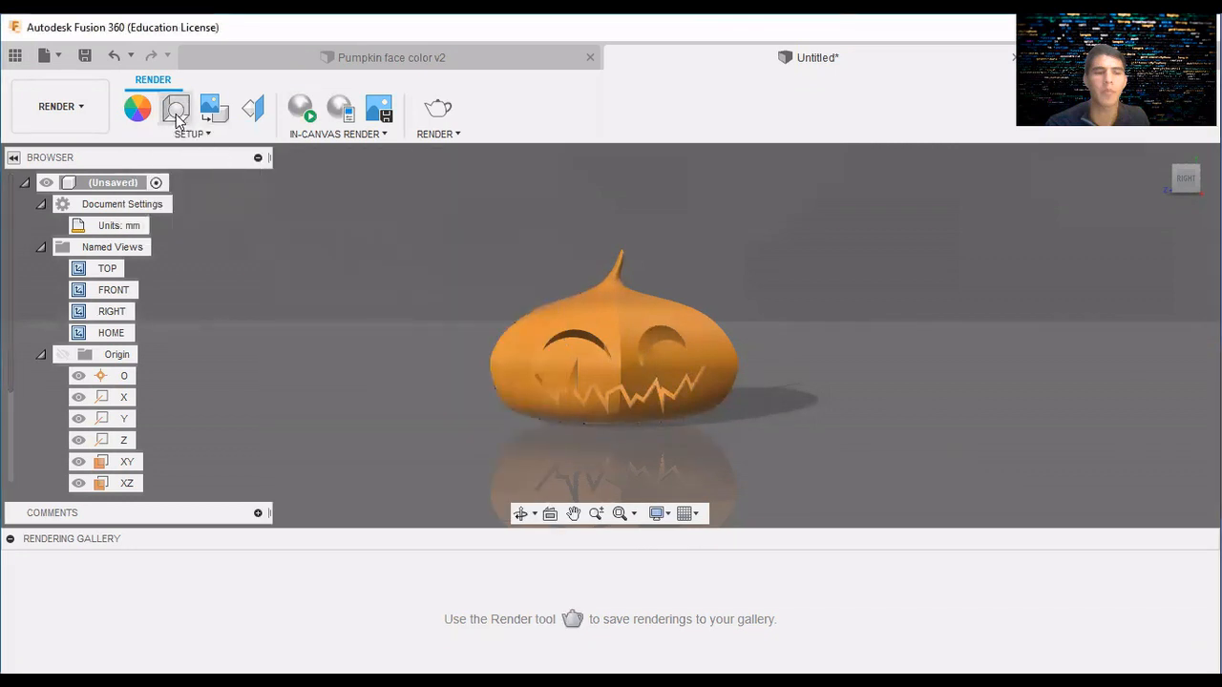
left_click(177, 113)
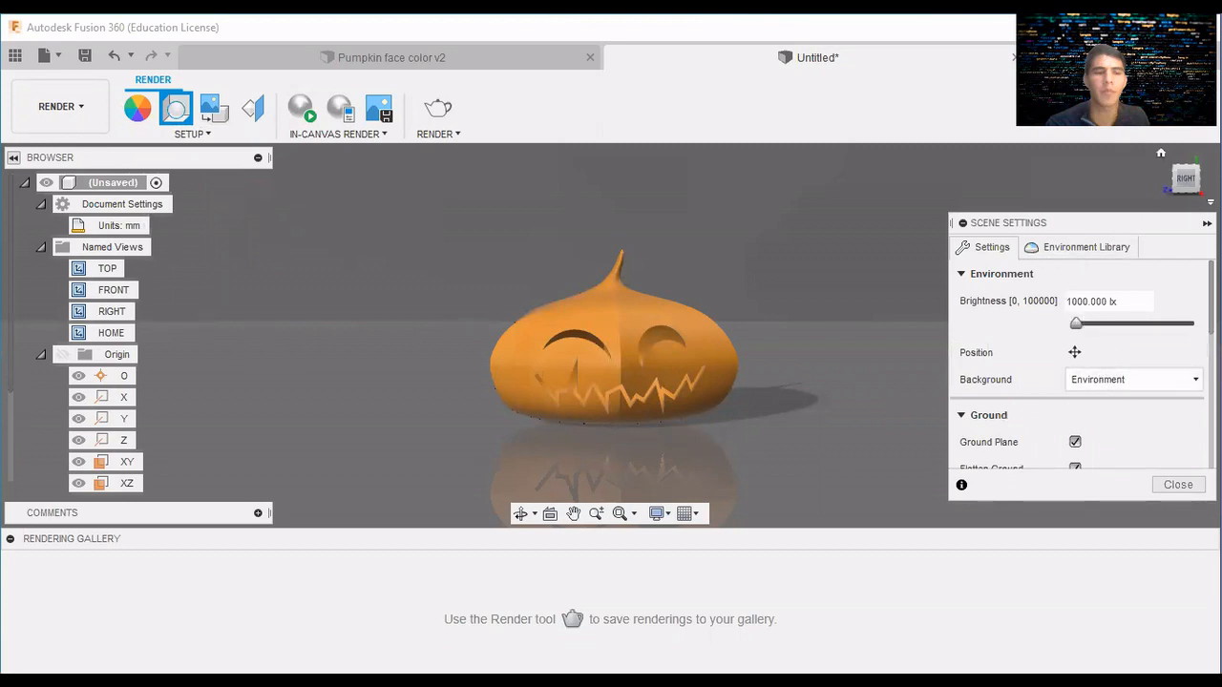
Try a Solid Color background for the scene, and set the background back to Environment.
left_click(1191, 382)
left_click(1109, 423)
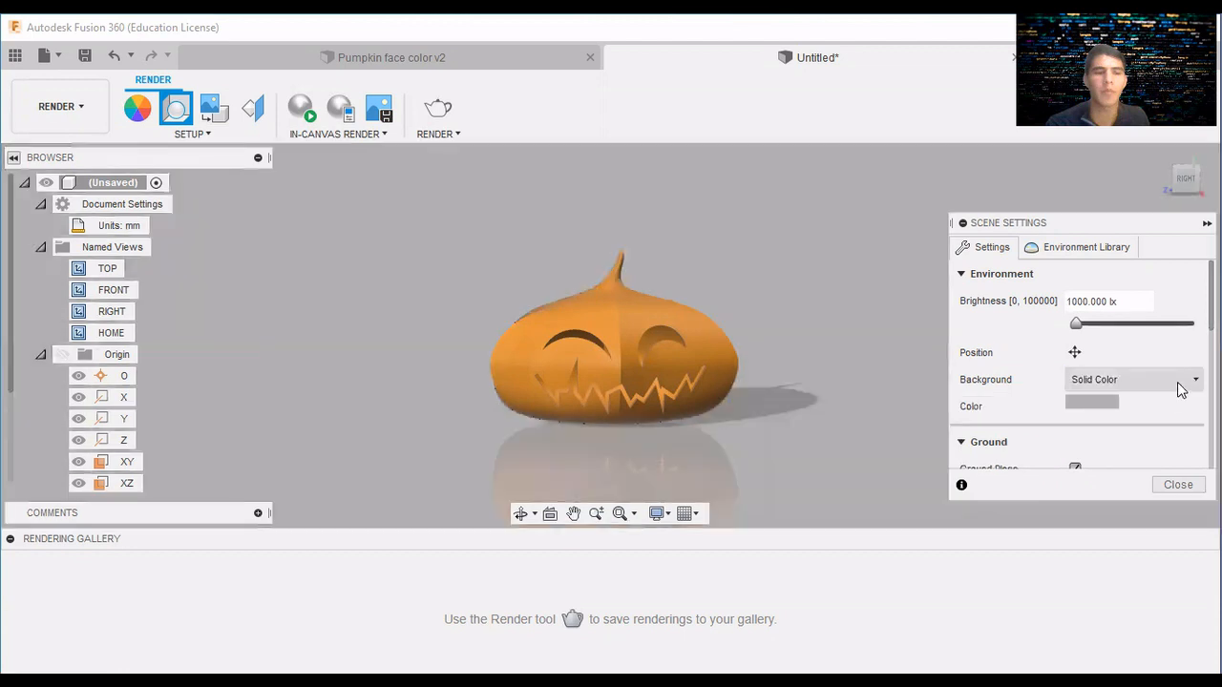
left_click(1181, 381)
left_click(1126, 405)
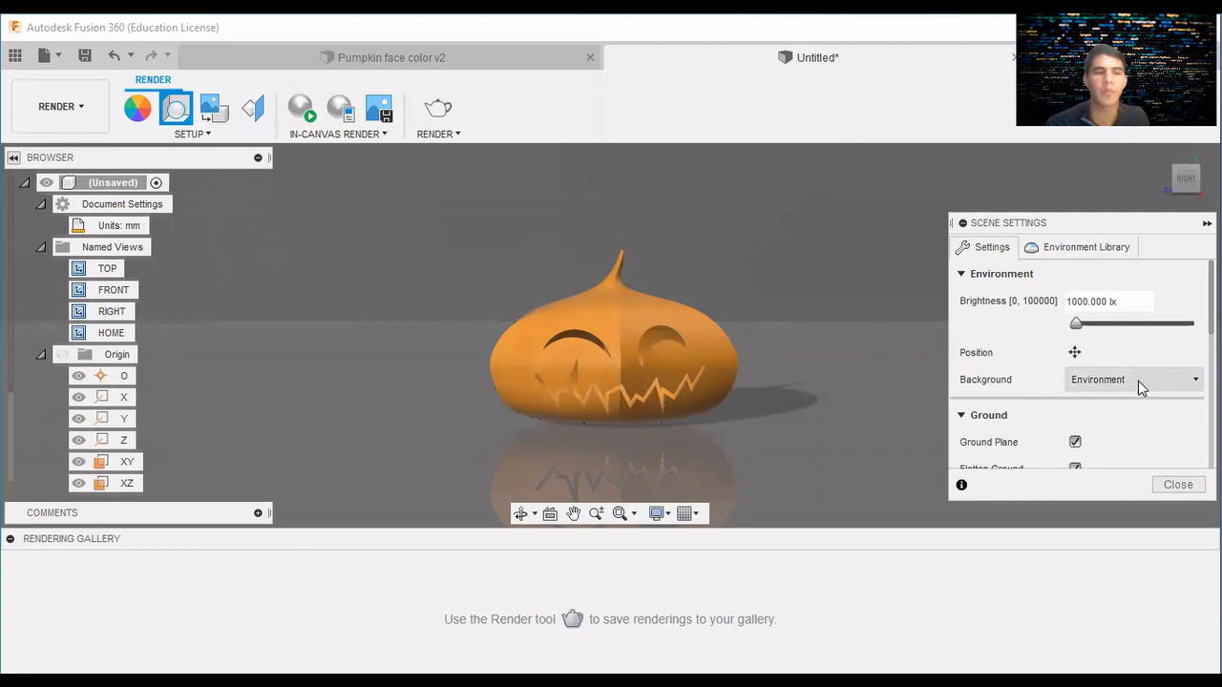
Try the scene without Ground Plane, Flatten Ground and Reflections one at a time, re-enabling each option.
scroll(1136, 380, "down", 2)
scroll(1128, 372, "down", 2)
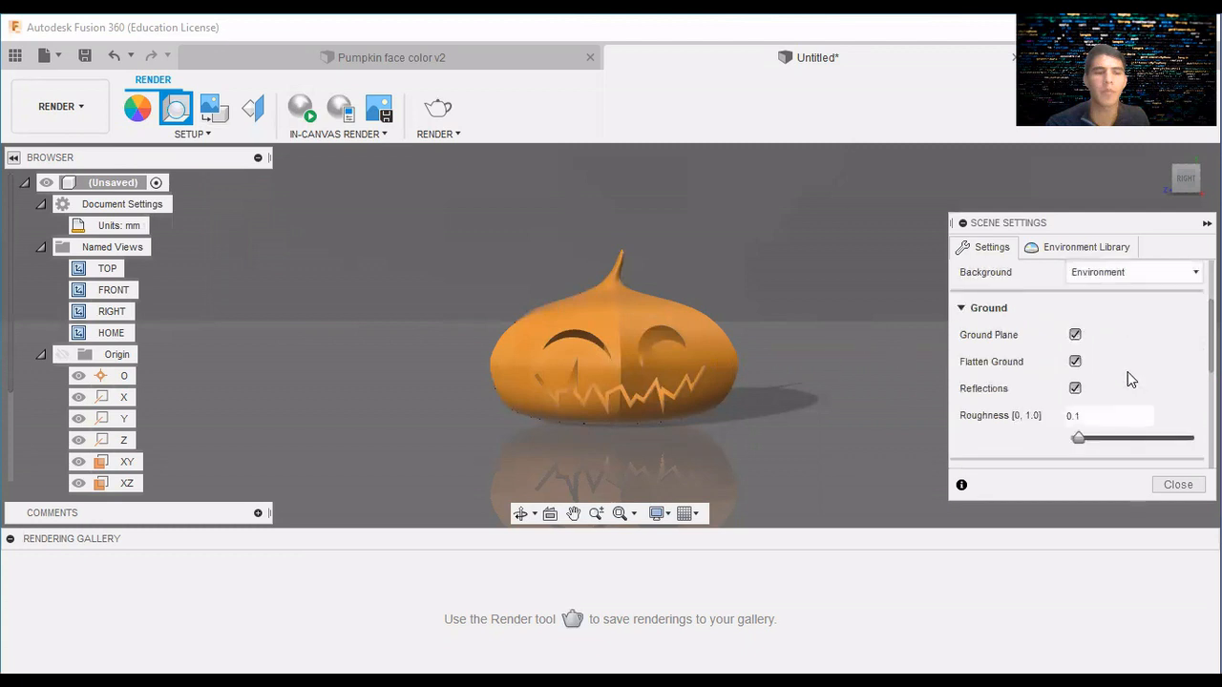
left_click(1075, 335)
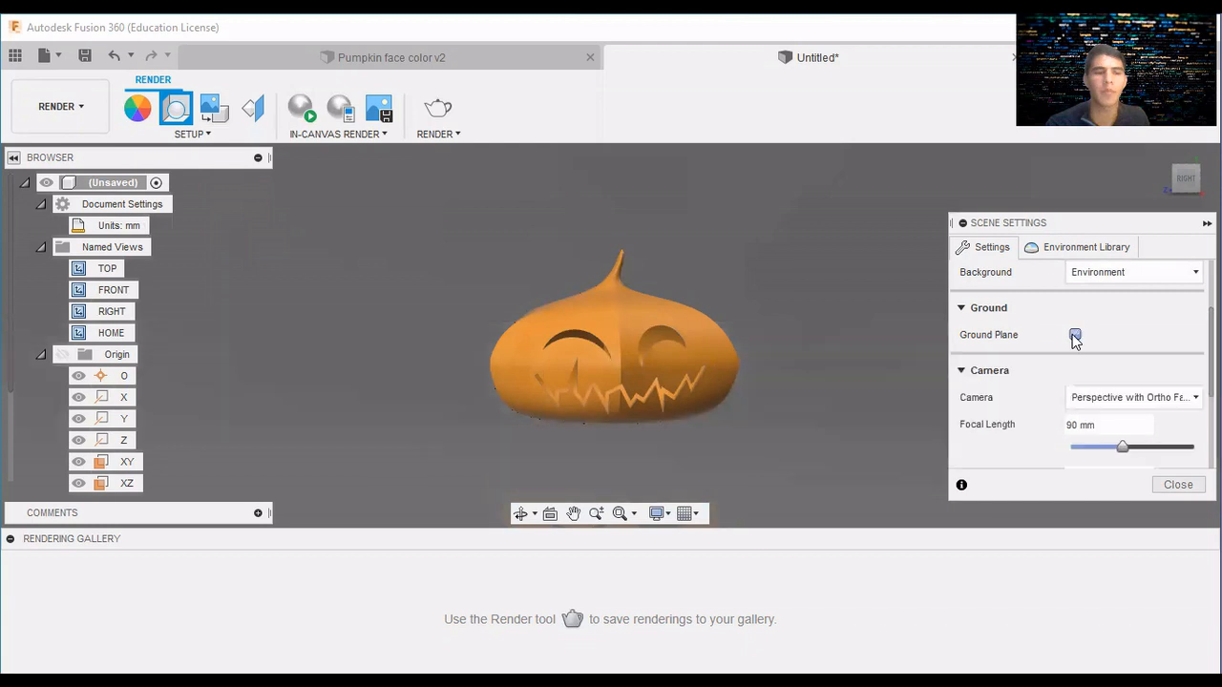
left_click(1074, 335)
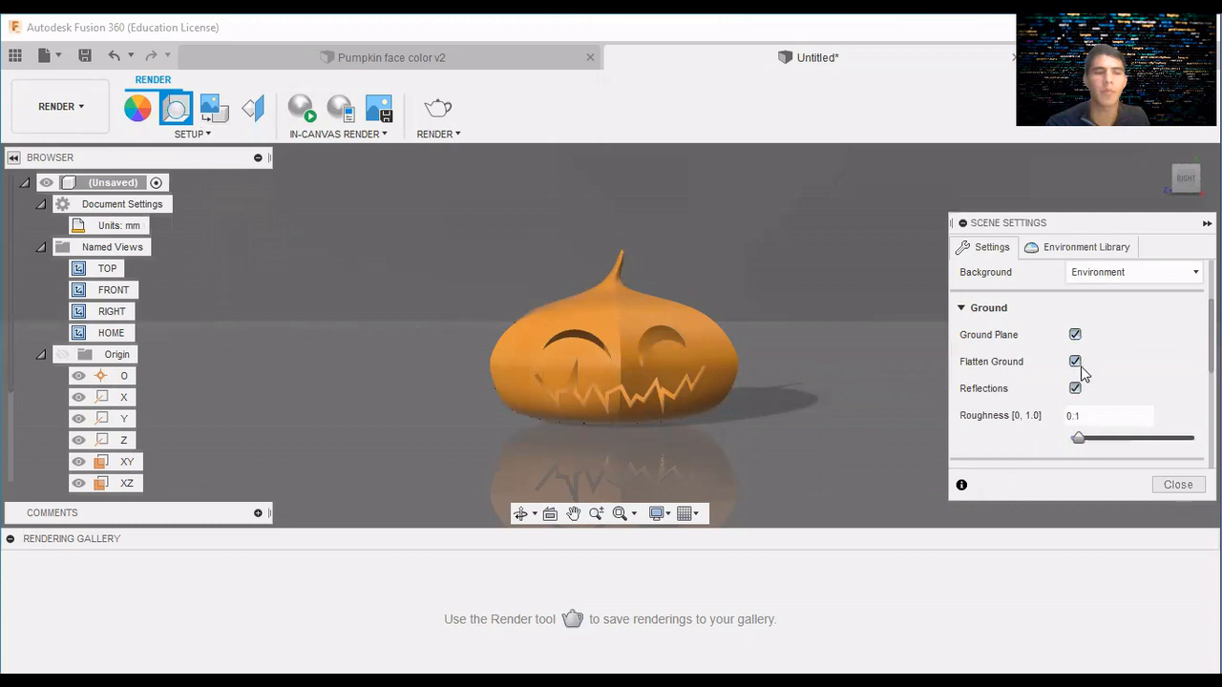
left_click(1075, 362)
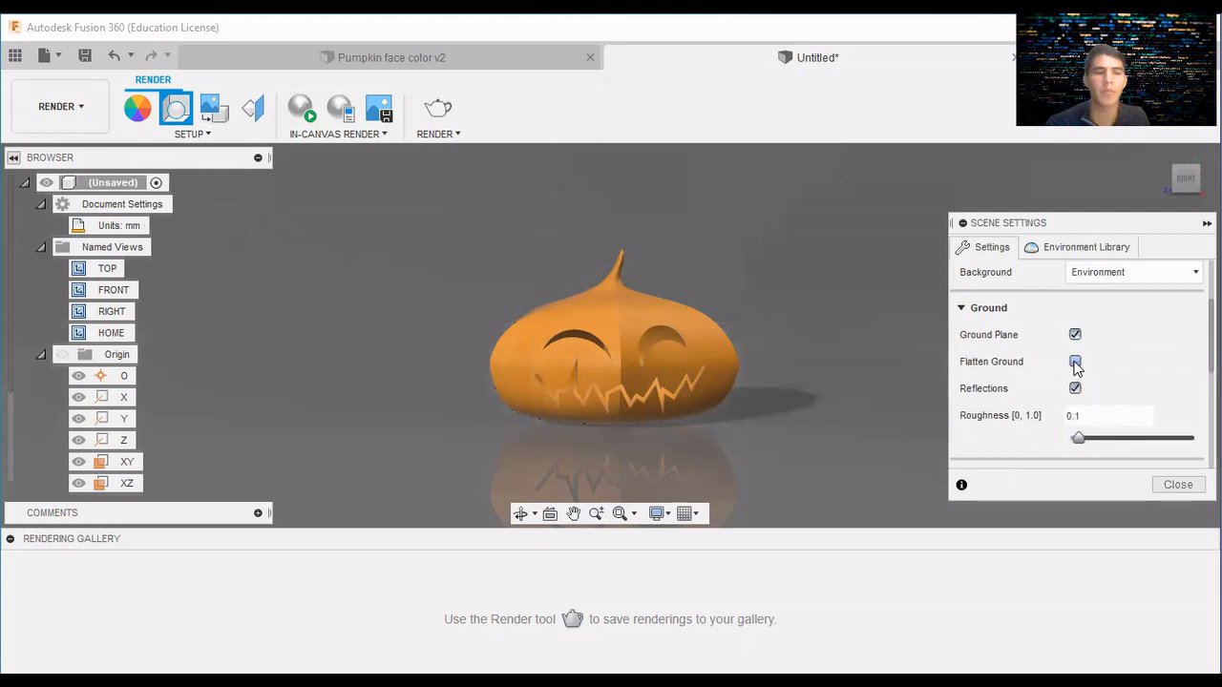
left_click(1075, 363)
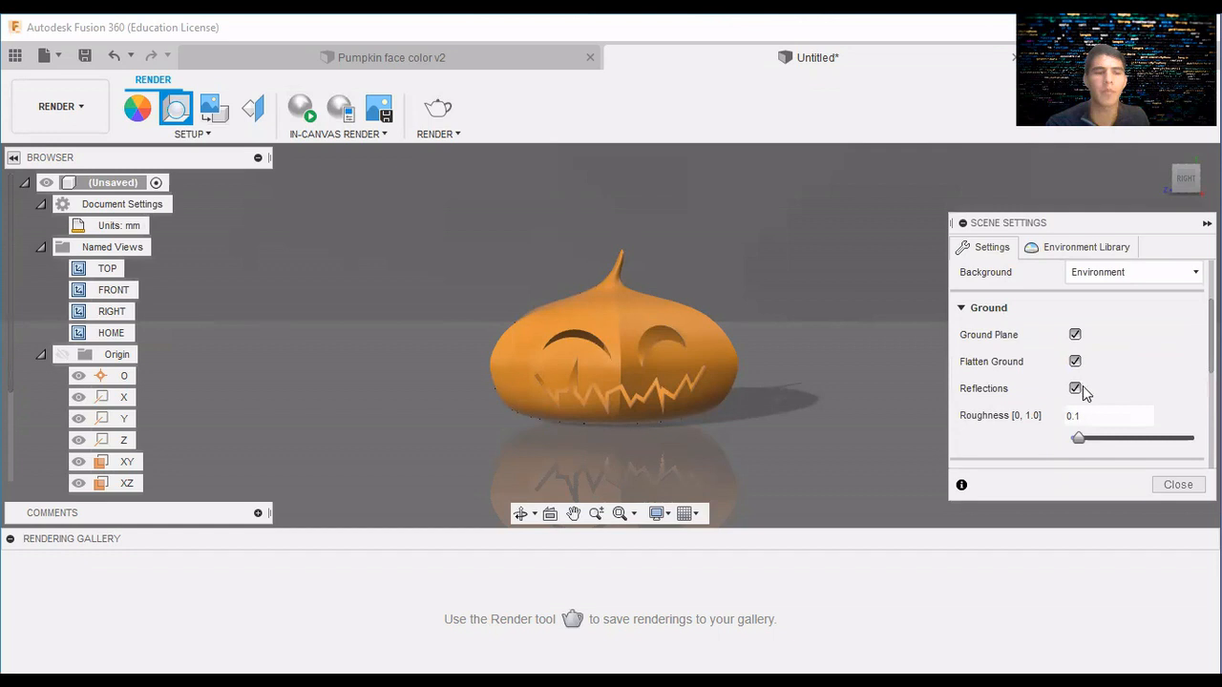
left_click(1076, 389)
left_click(1076, 388)
Try camera focal lengths of 24, 18 and 200 mm, and set the focal length back to 90 mm.
scroll(1165, 367, "down", 5)
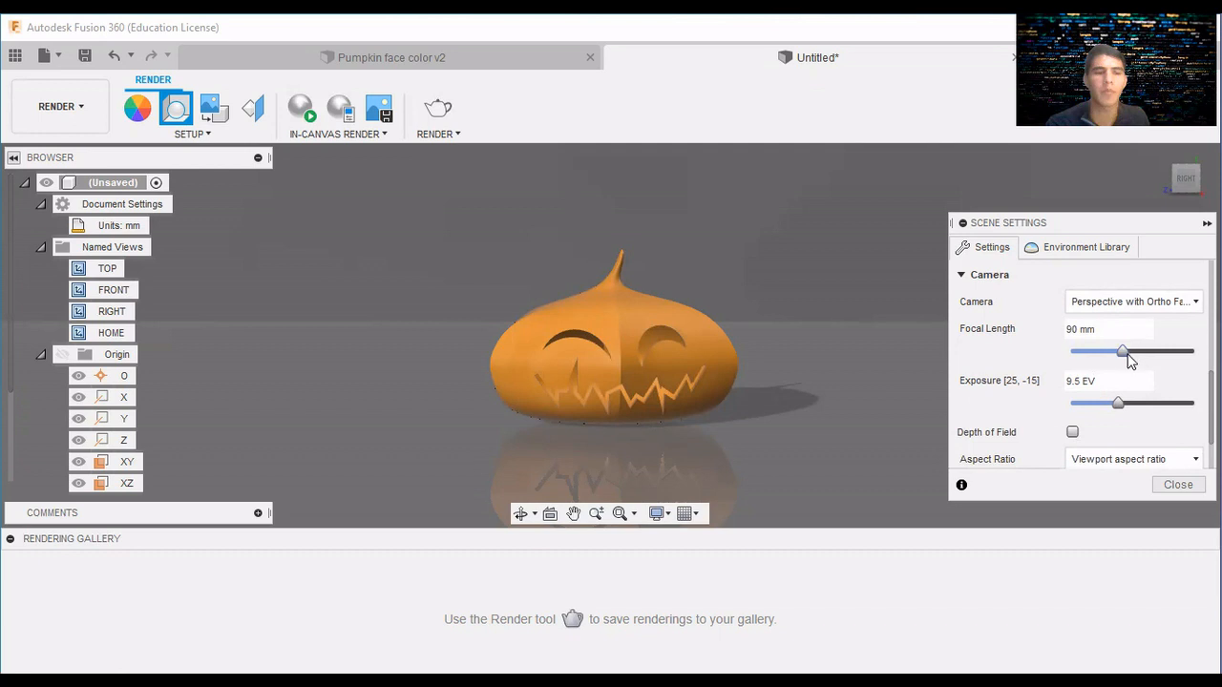
left_click_drag(1121, 353, 1081, 354)
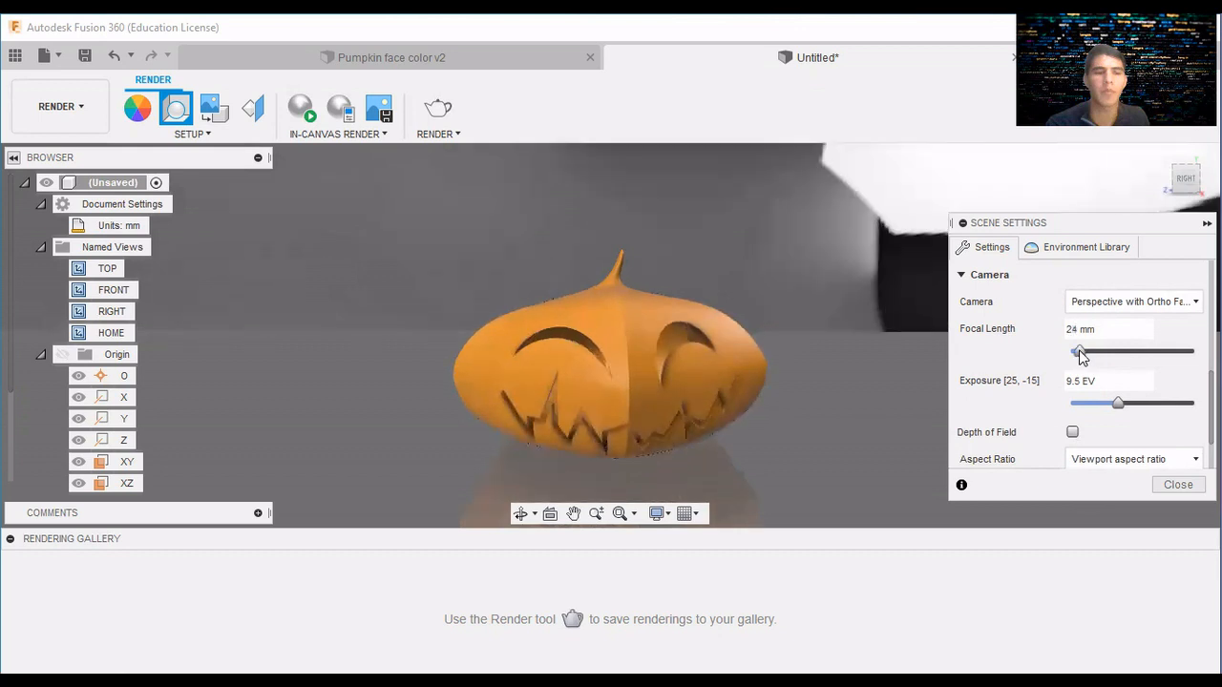
left_click_drag(1080, 357, 1077, 355)
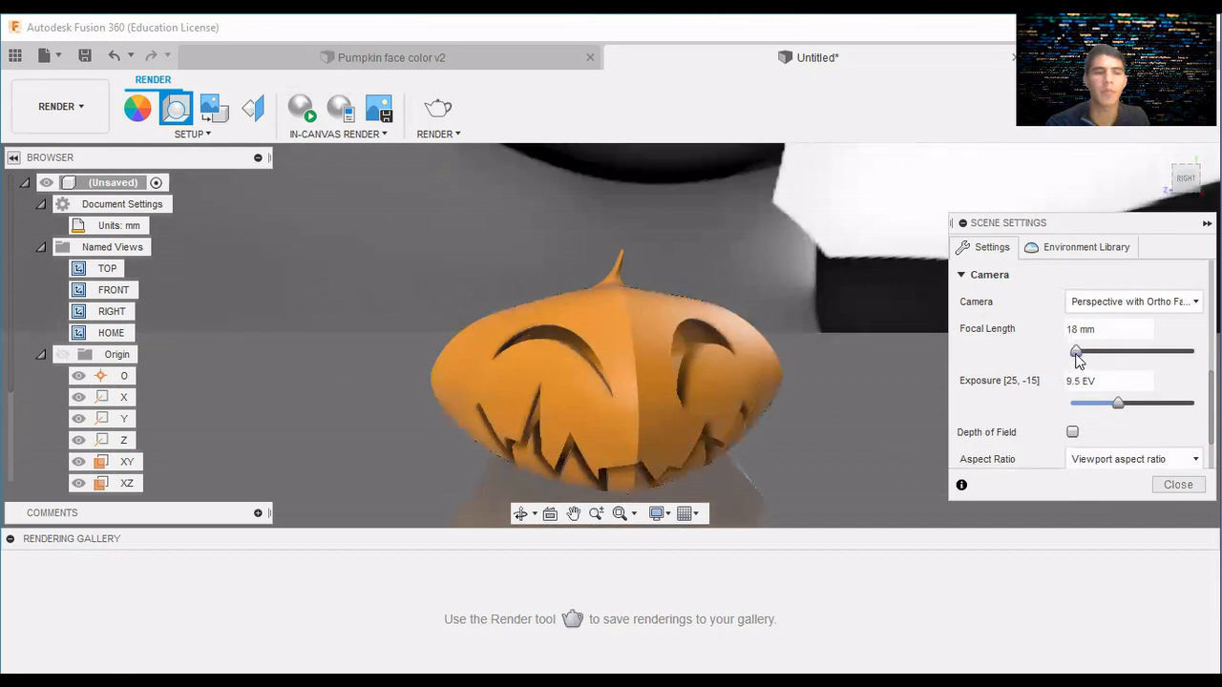
left_click_drag(1077, 354, 1195, 352)
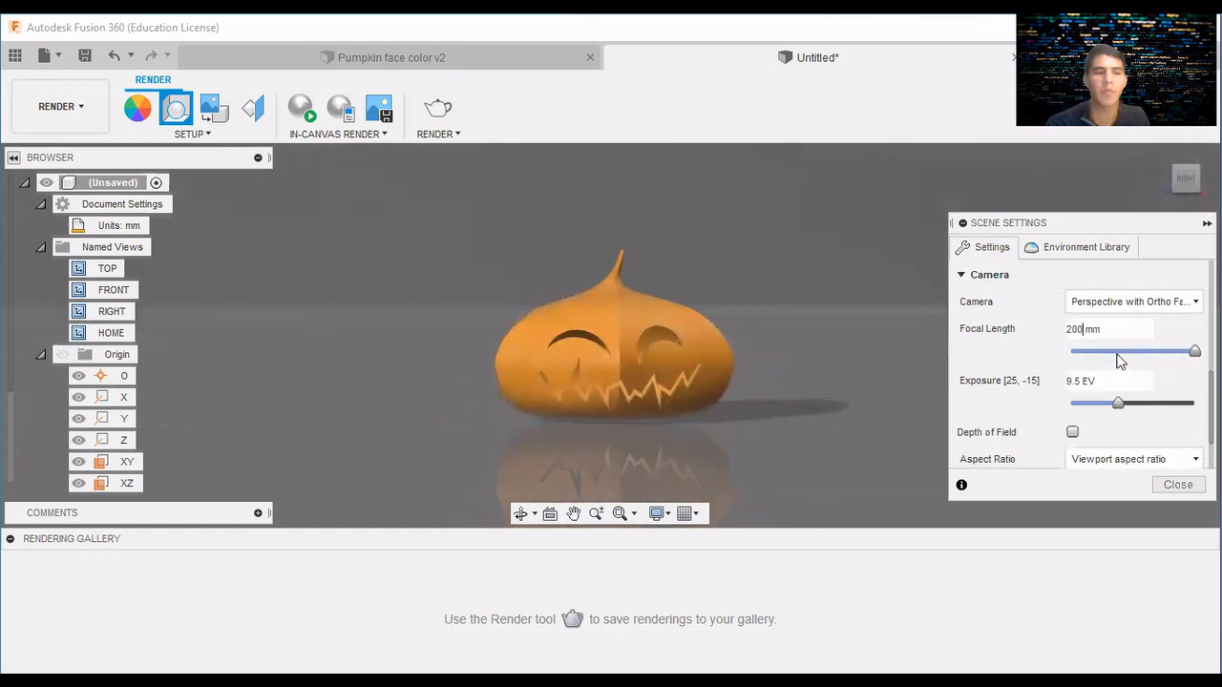
key("BackSpace")
key("BackSpace")
key("BackSpace")
type("90")
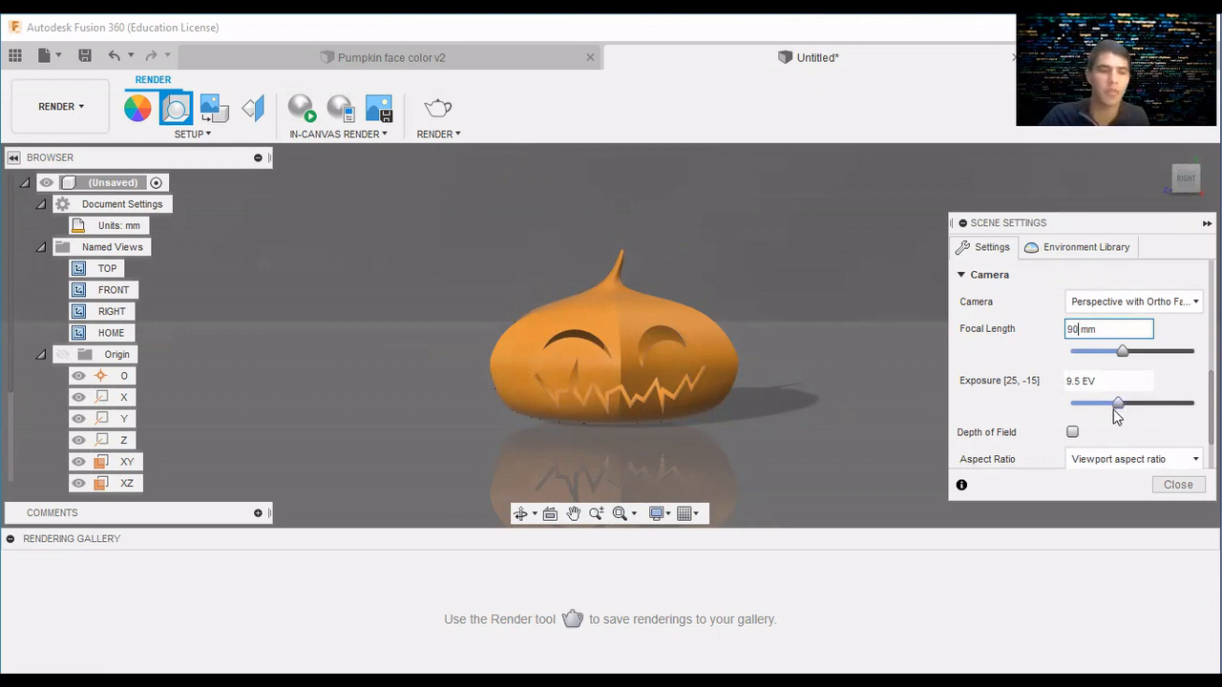
Try camera exposures of 21.5 EV and 6.0 EV, and set the exposure back to 9.5 EV.
left_click_drag(1116, 401, 1085, 404)
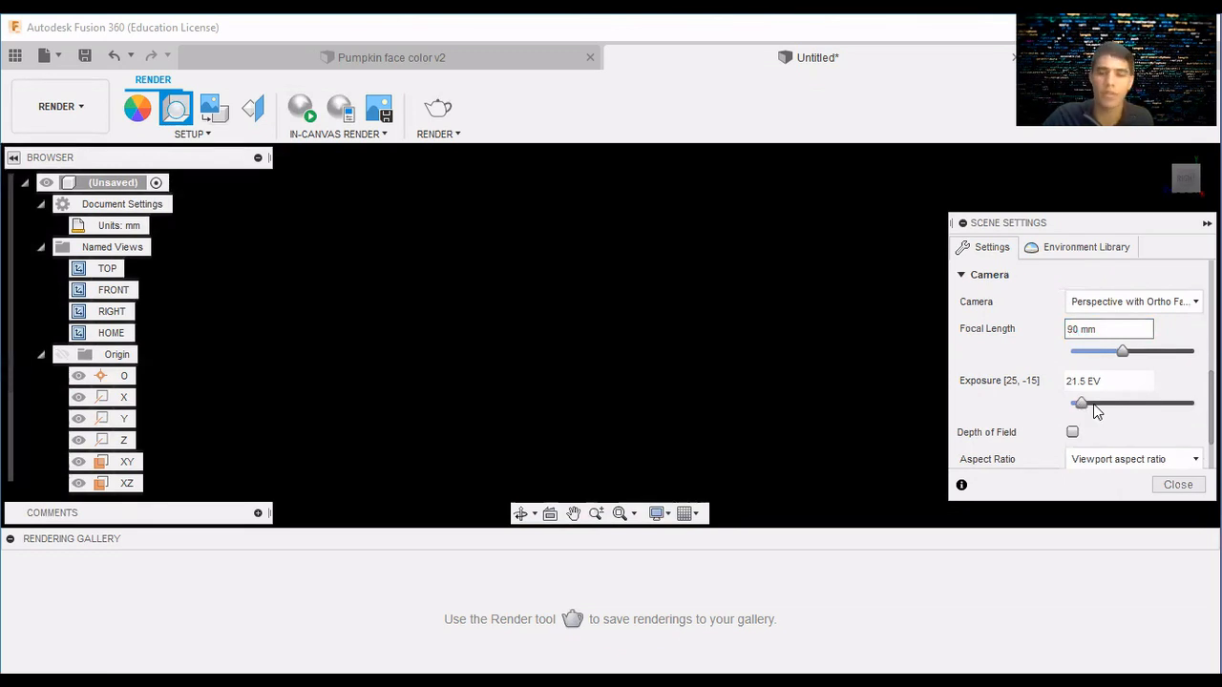
left_click_drag(1079, 404, 1129, 404)
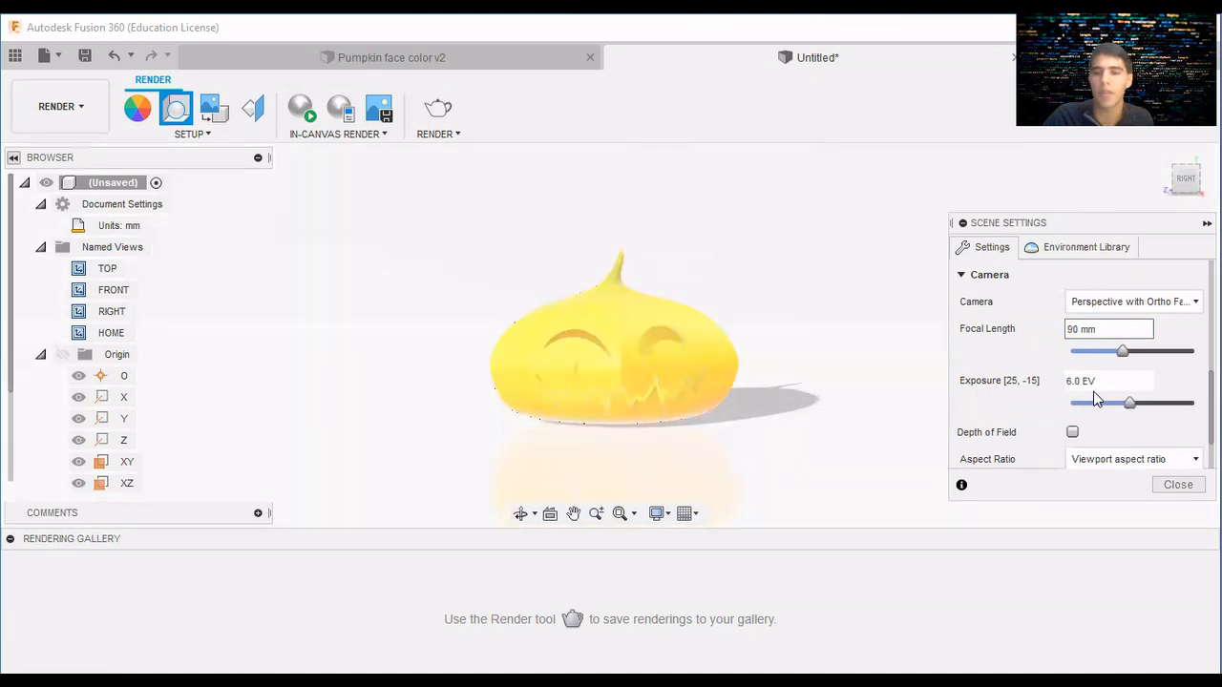
left_click(1081, 381)
key("BackSpace")
key("BackSpace")
key("BackSpace")
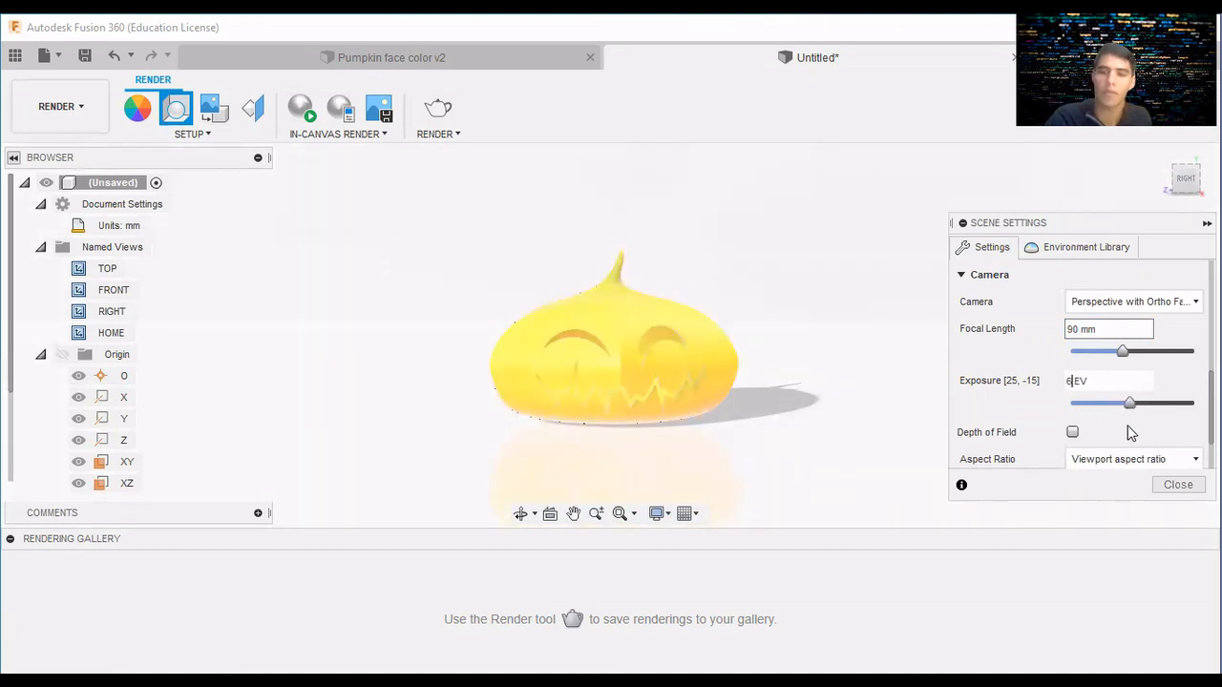
type("9.5")
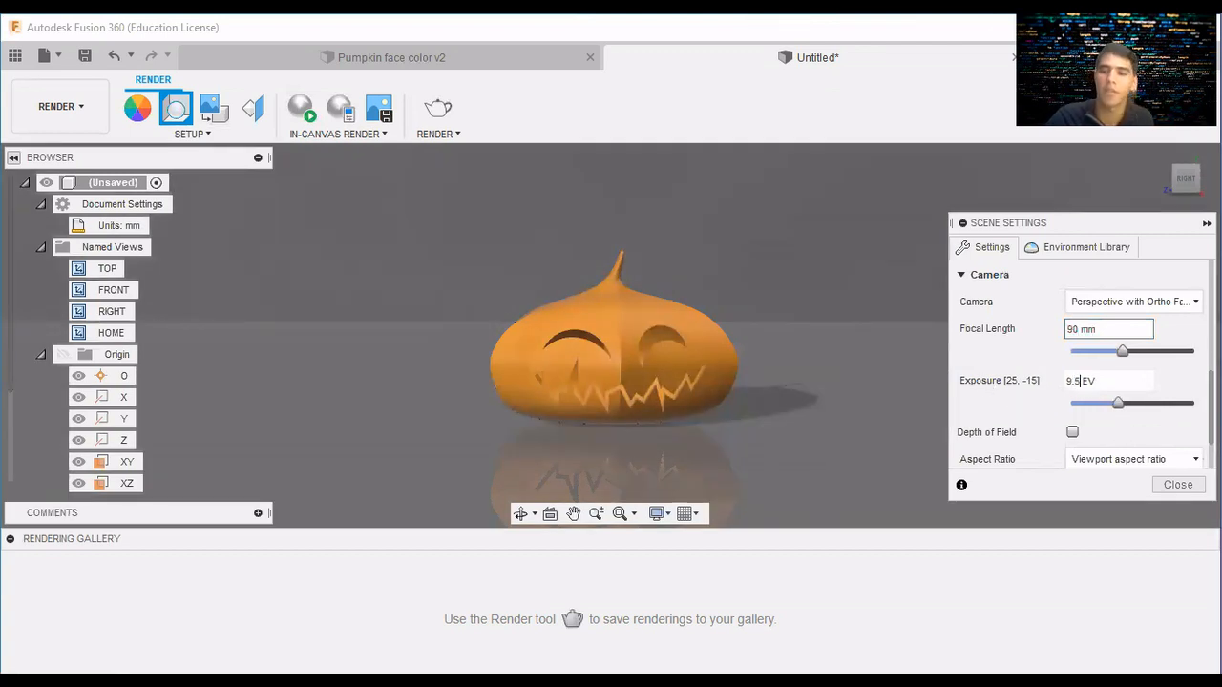
Enable the camera's Depth of Field, accept the ray tracing notice and show its focus and blur settings.
left_click(1072, 433)
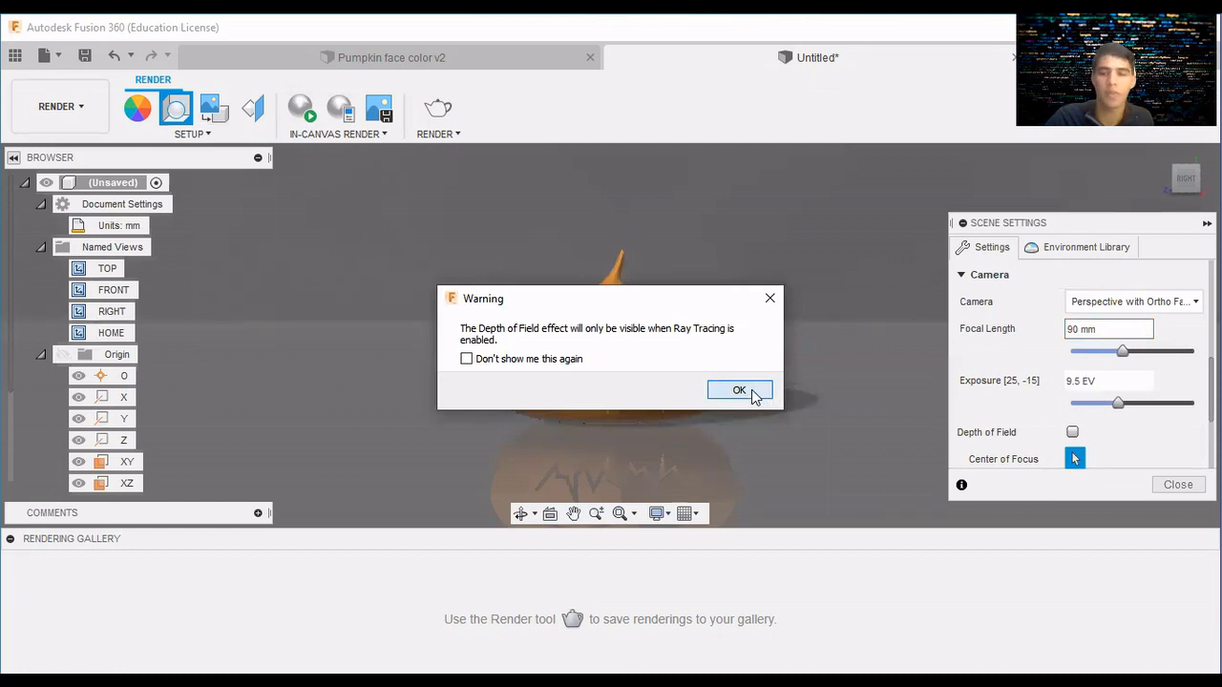
left_click(751, 391)
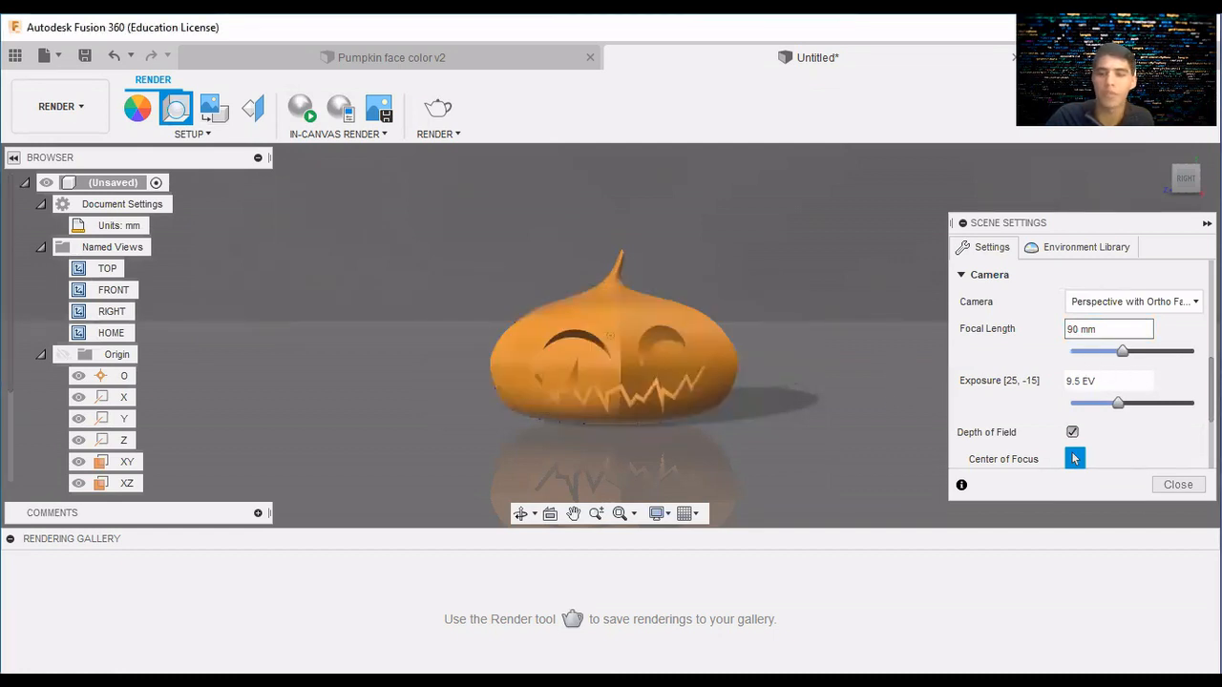
scroll(1074, 460, "down", 3)
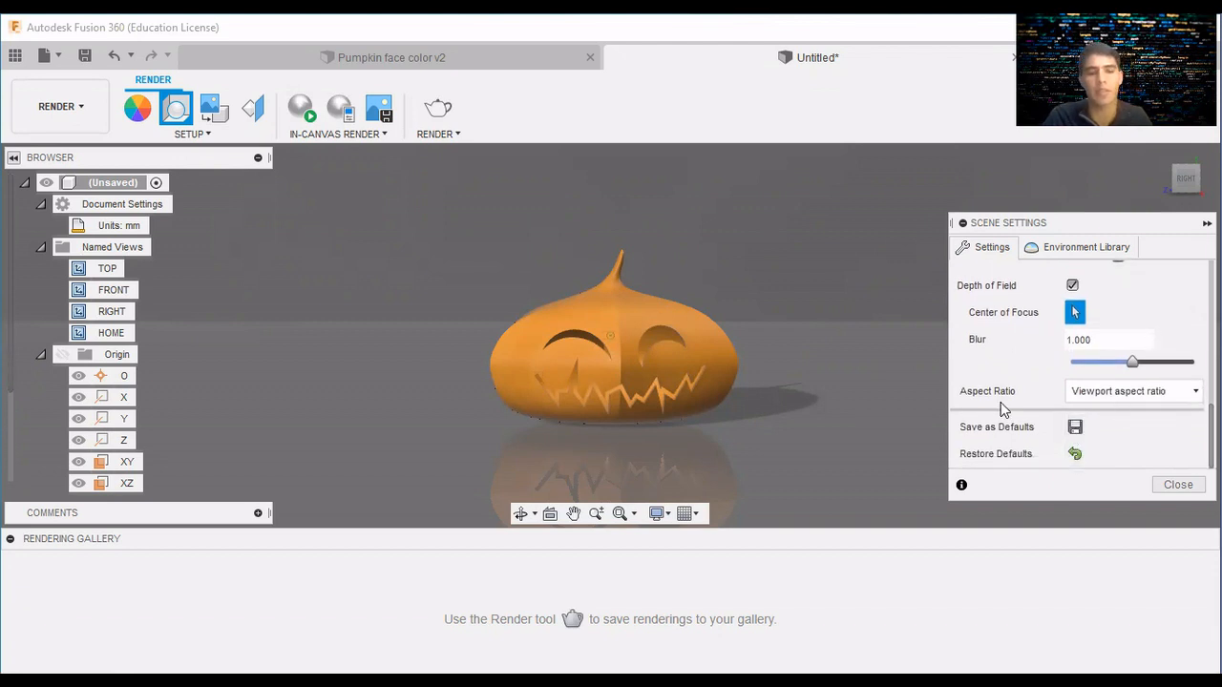
Look through the lighting environments of the Fusion 360 Library in the Environment Library.
left_click(1074, 250)
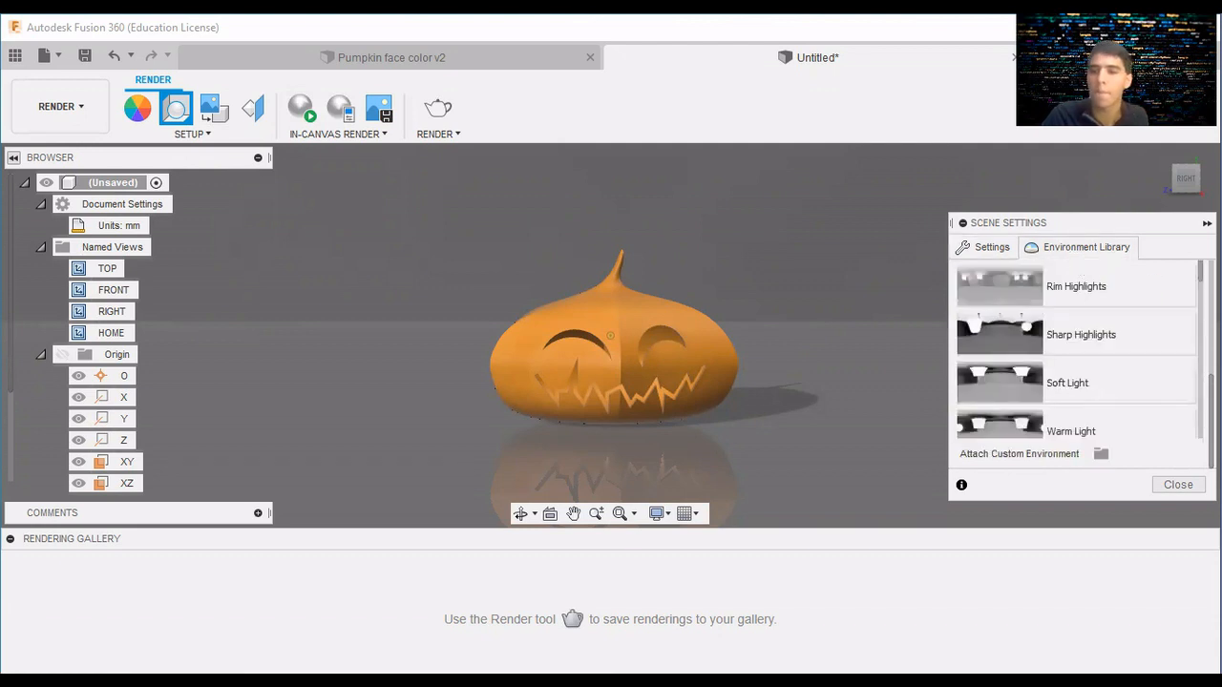
scroll(1075, 366, "up", 5)
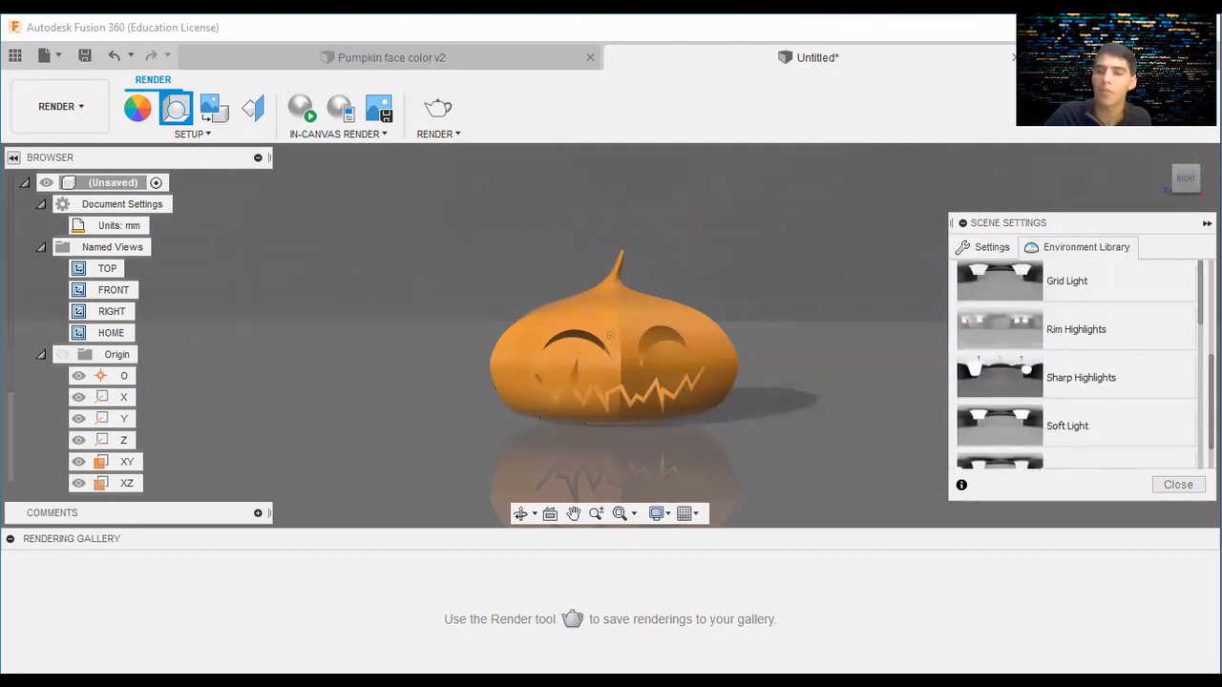
scroll(1076, 366, "up", 3)
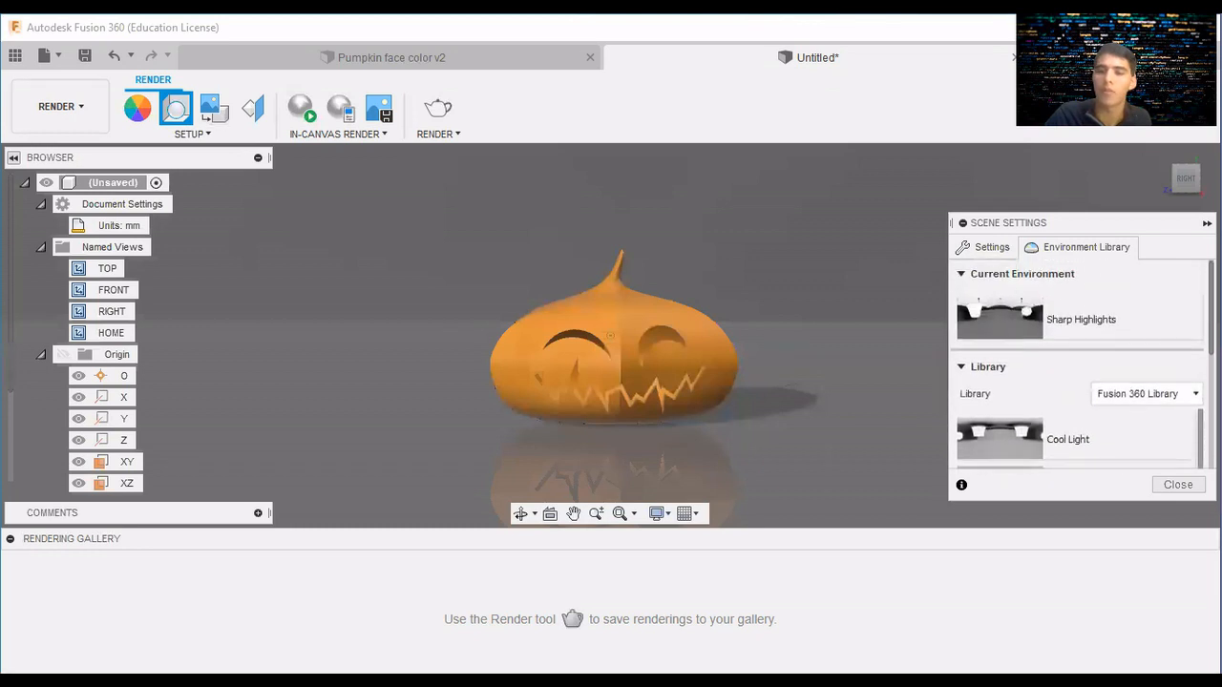
scroll(1075, 365, "down", 2)
scroll(1075, 365, "up", 2)
scroll(1075, 366, "down", 3)
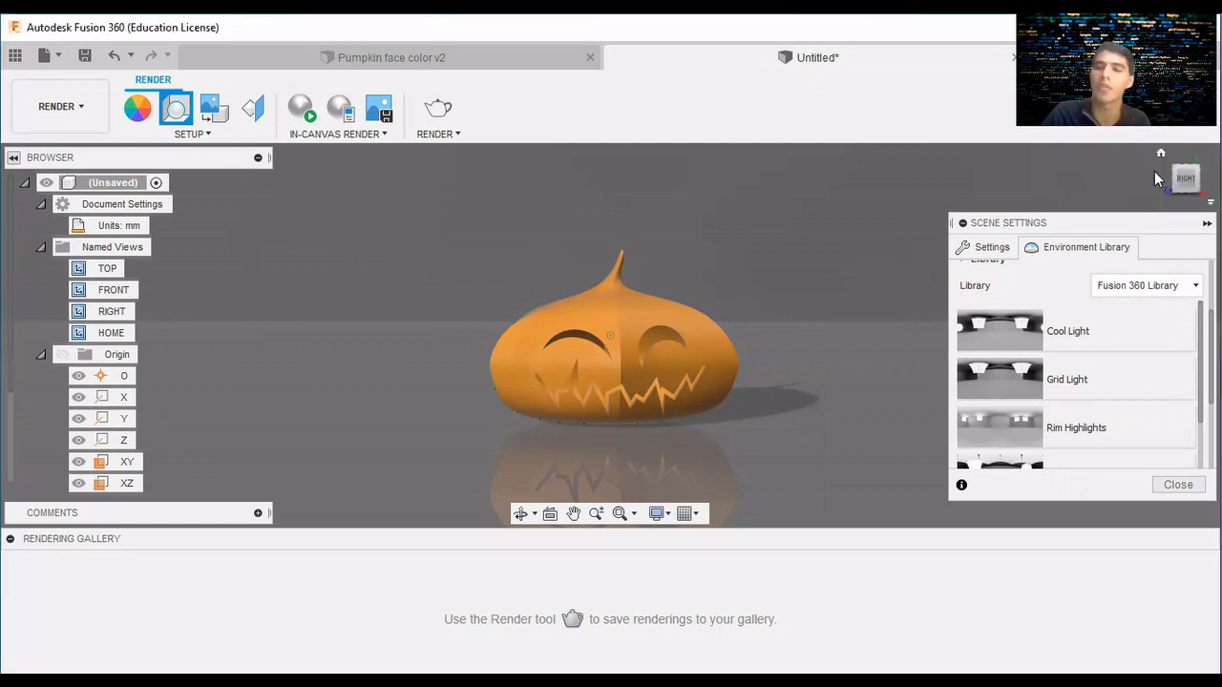
Examine the pumpkin in the render scene from the Home and Right views and from above its carved face.
left_click_drag(1159, 158, 742, 339)
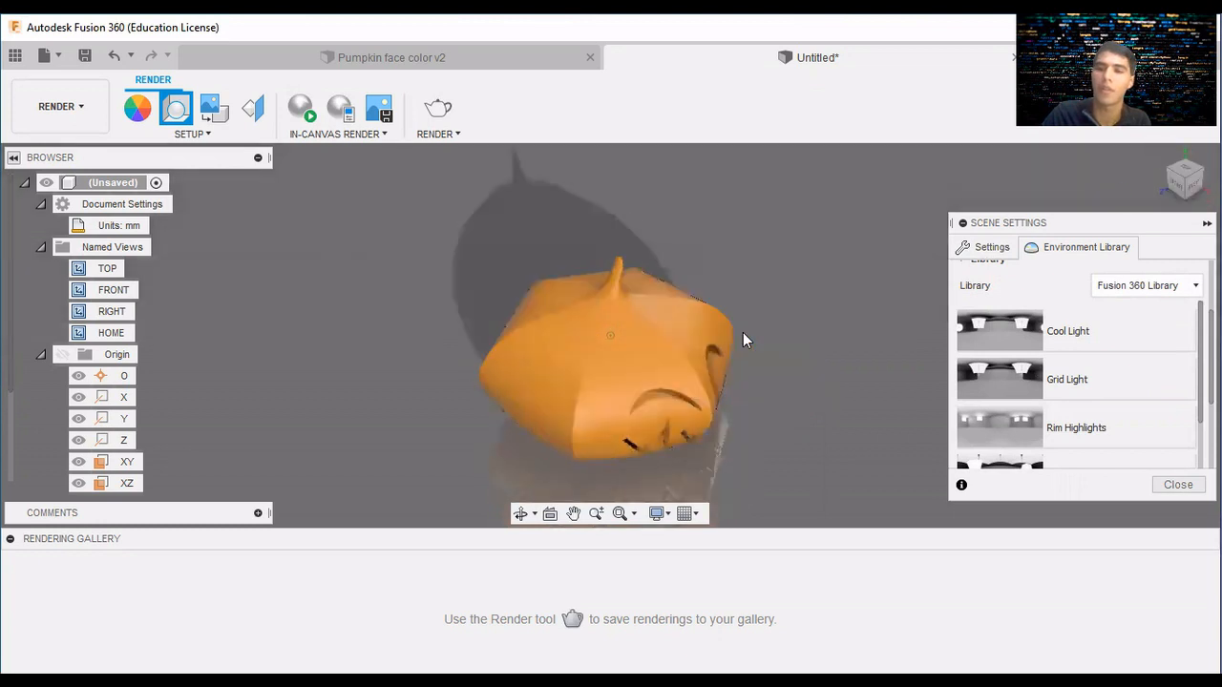
middle_click_drag(788, 260, 717, 228)
mouse_move(1181, 189)
left_mouse_down()
mouse_move(1053, 147)
mouse_move(1048, 119)
left_mouse_up()
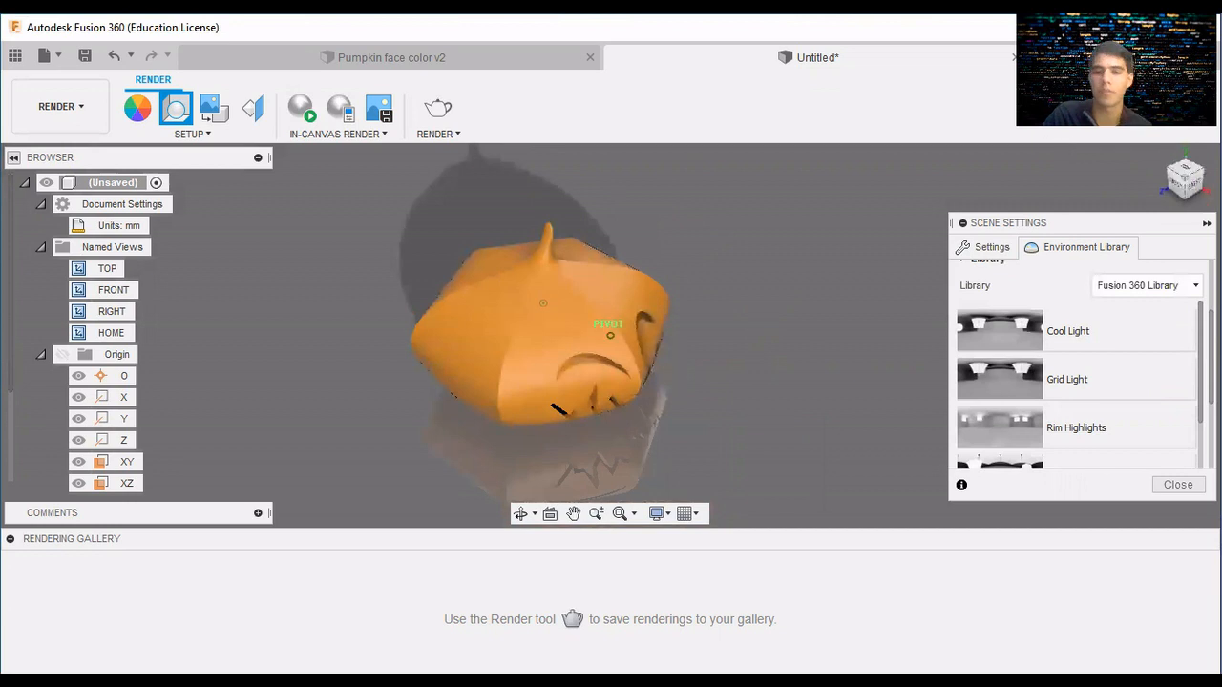
left_click_drag(1048, 119, 1039, 57)
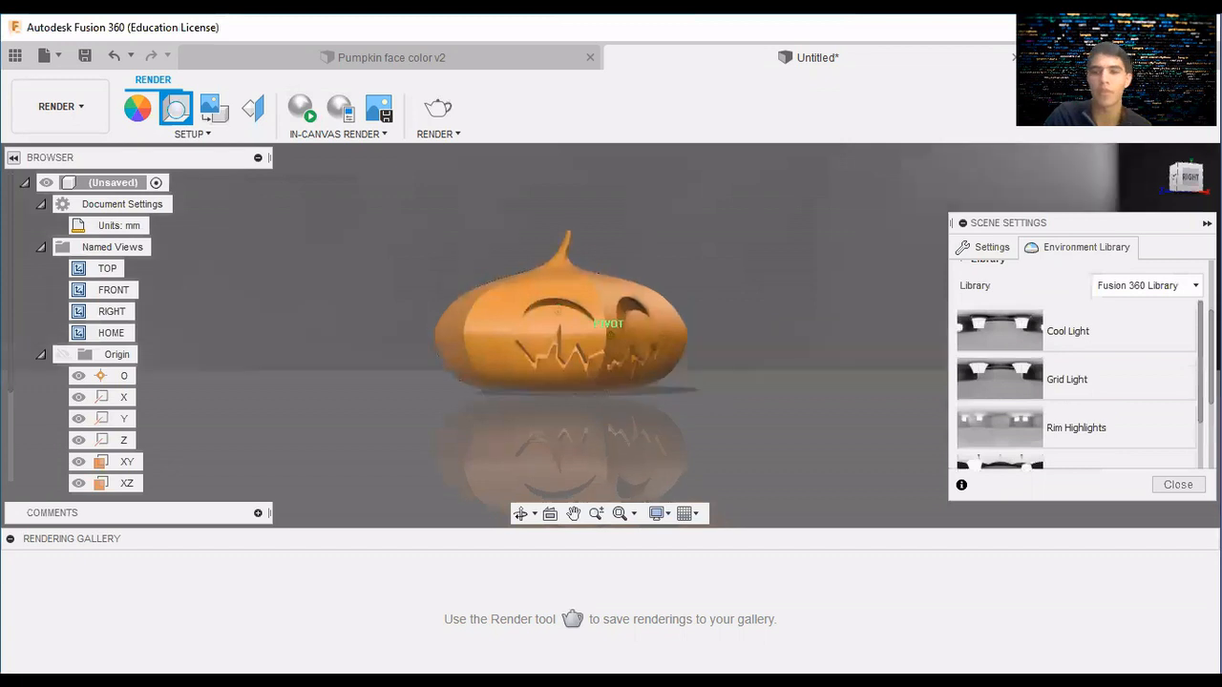
mouse_move(1186, 178)
left_mouse_down()
mouse_move(1088, 105)
mouse_move(1103, 86)
mouse_move(1183, 124)
mouse_move(1136, 286)
left_mouse_up()
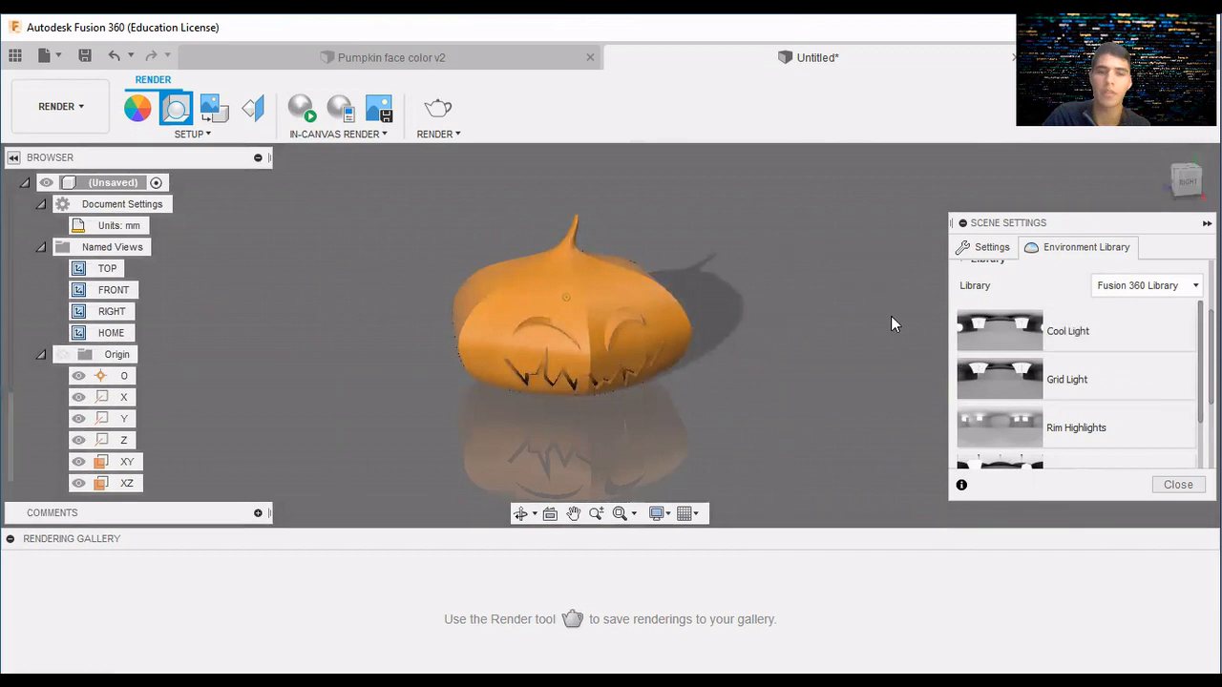
left_click(1186, 181)
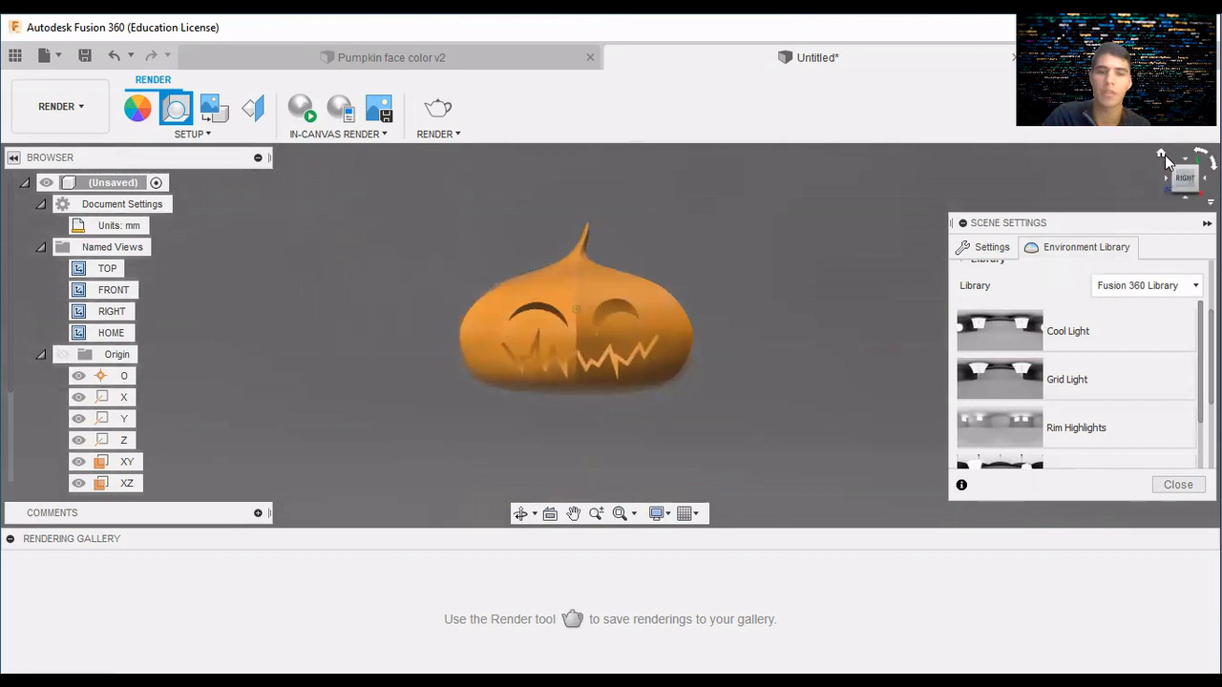
left_click(1161, 154)
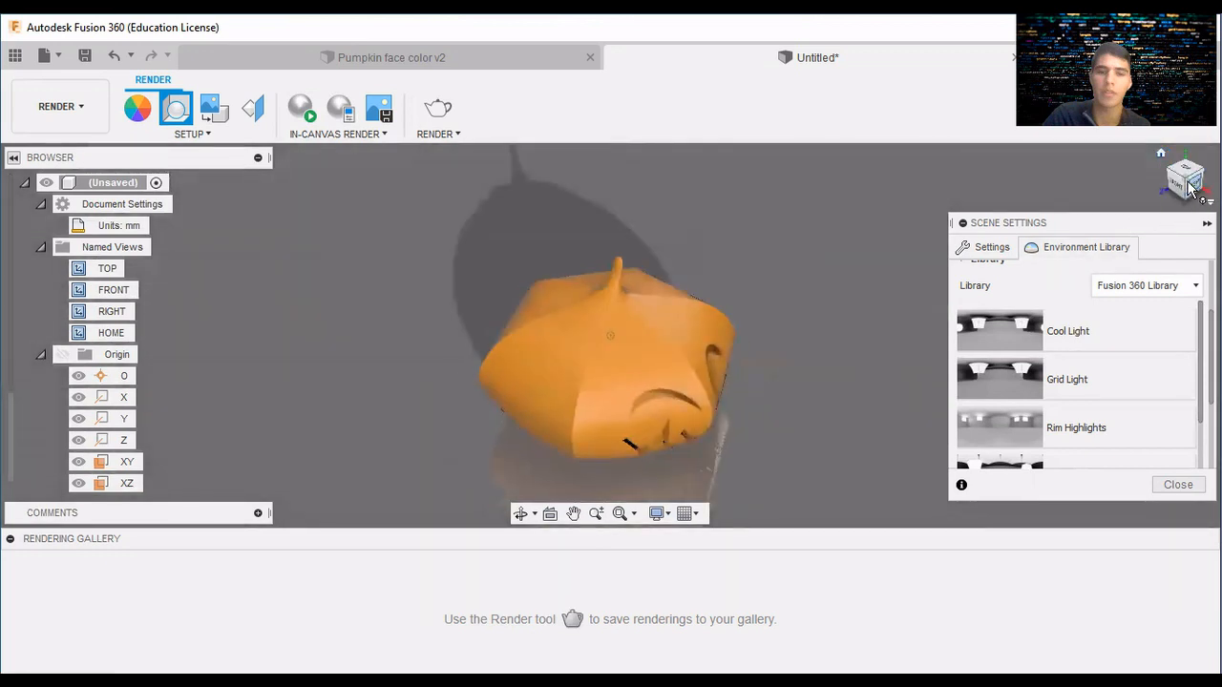
left_click_drag(1165, 178, 1138, 153)
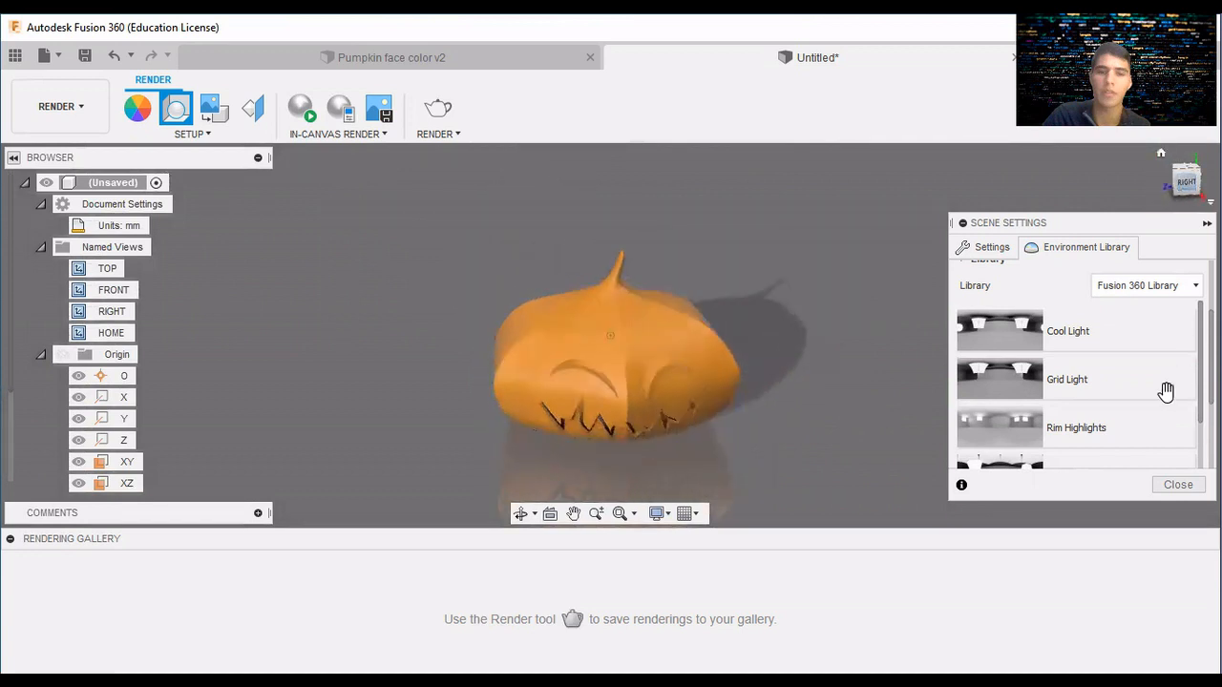
Try the Cool Light, Grid Light, Rim Highlights, Soft Light and Warm Light environments on the pumpkin scene one after another.
scroll(1150, 378, "up", 3)
scroll(1098, 396, "down", 1)
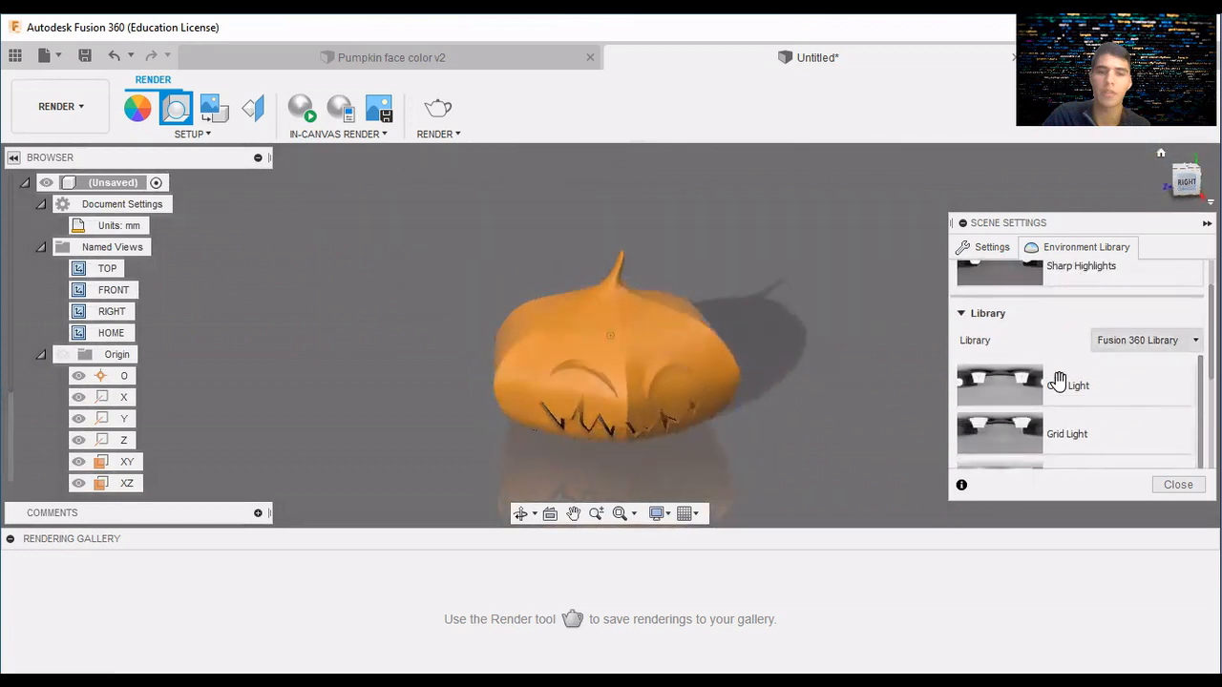
left_click_drag(1019, 386, 935, 375)
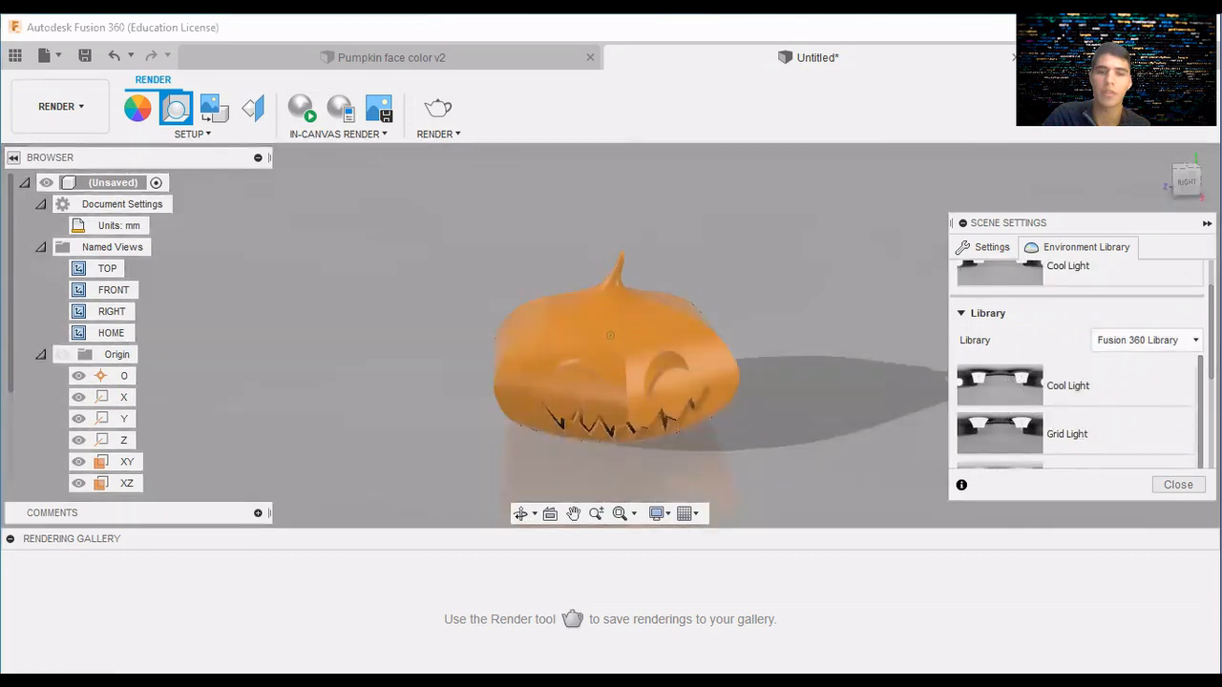
scroll(1107, 393, "down", 1)
left_click_drag(1027, 399, 857, 338)
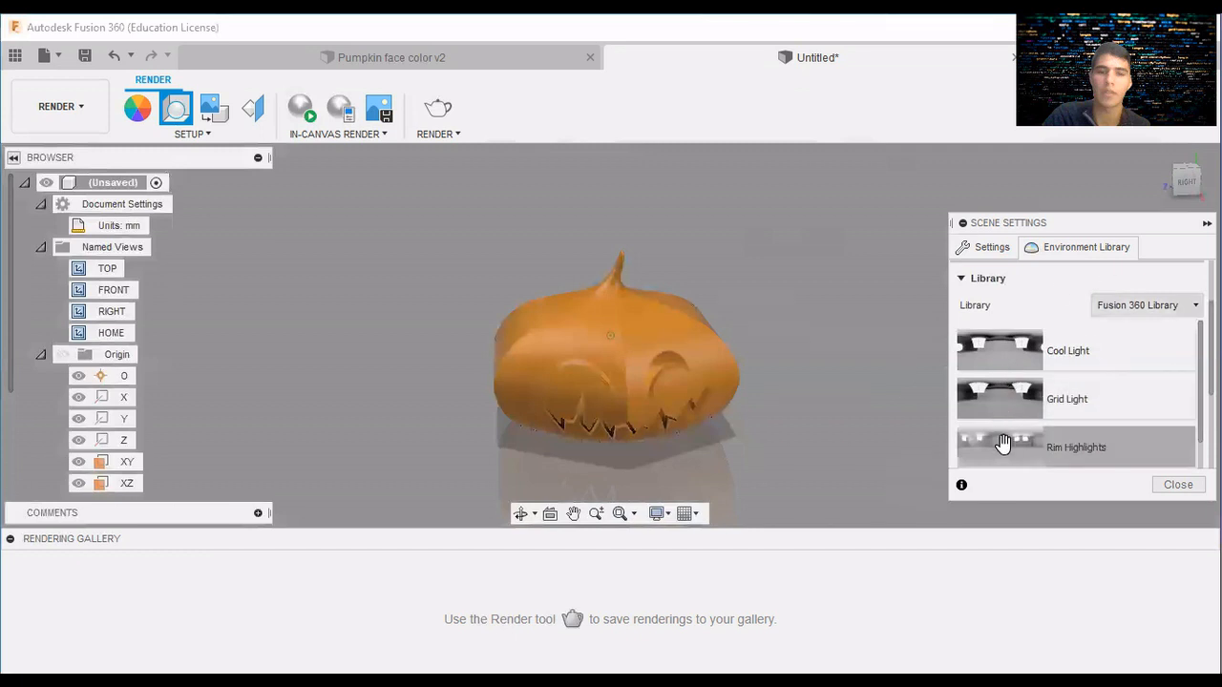
left_click_drag(1001, 439, 859, 325)
scroll(1023, 420, "down", 5)
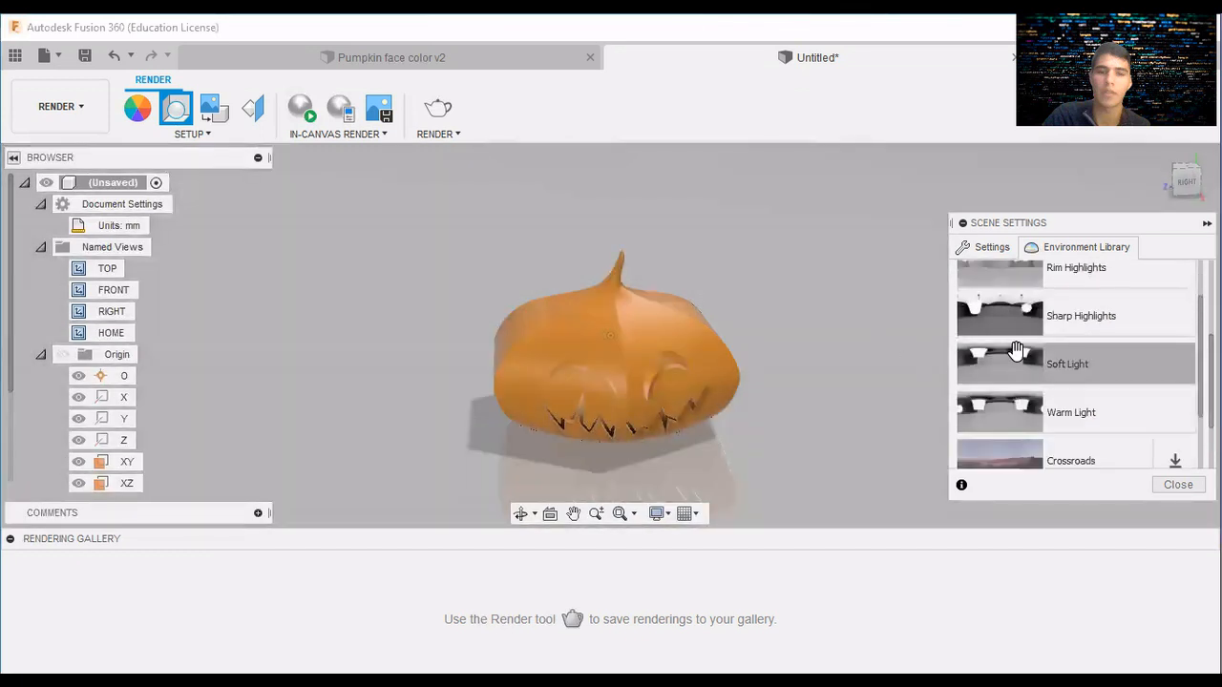
mouse_move(1014, 359)
left_mouse_down()
mouse_move(997, 364)
mouse_move(778, 264)
left_mouse_up()
scroll(1024, 406, "down", 1)
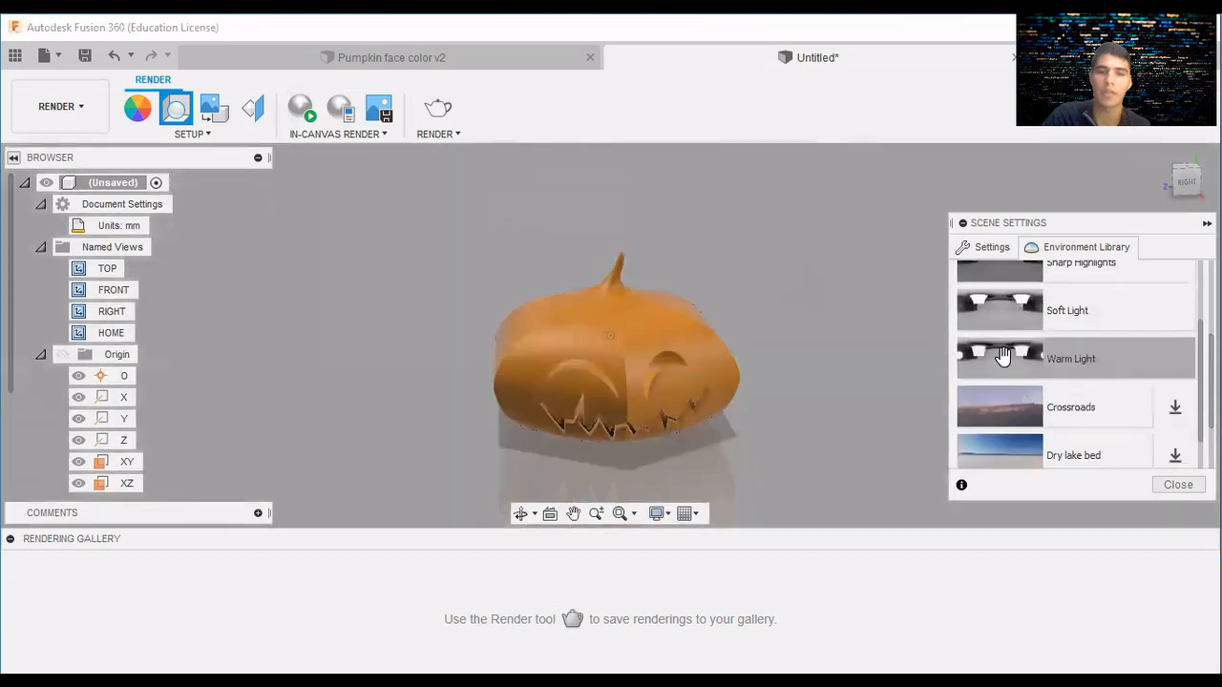
left_click_drag(996, 354, 832, 308)
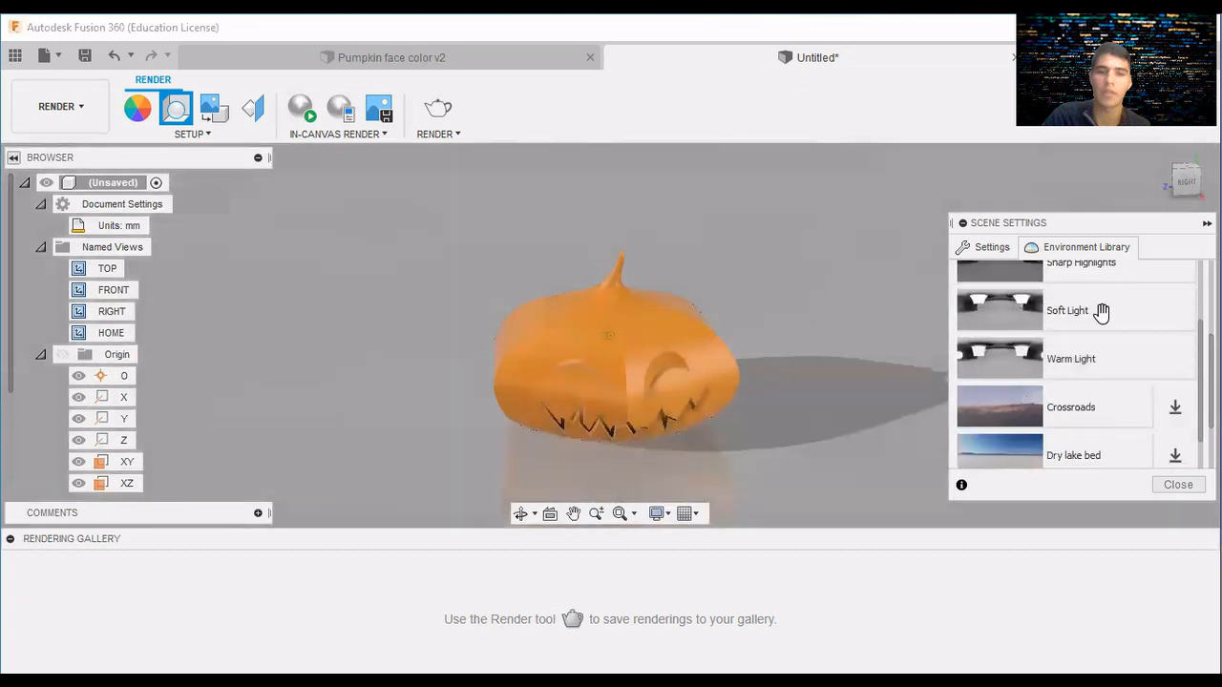
Look through the downloadable environments in the Fusion 360 Library, such as Crossroads, Dry lake bed, Field and Photobooth.
scroll(1017, 380, "down", 1)
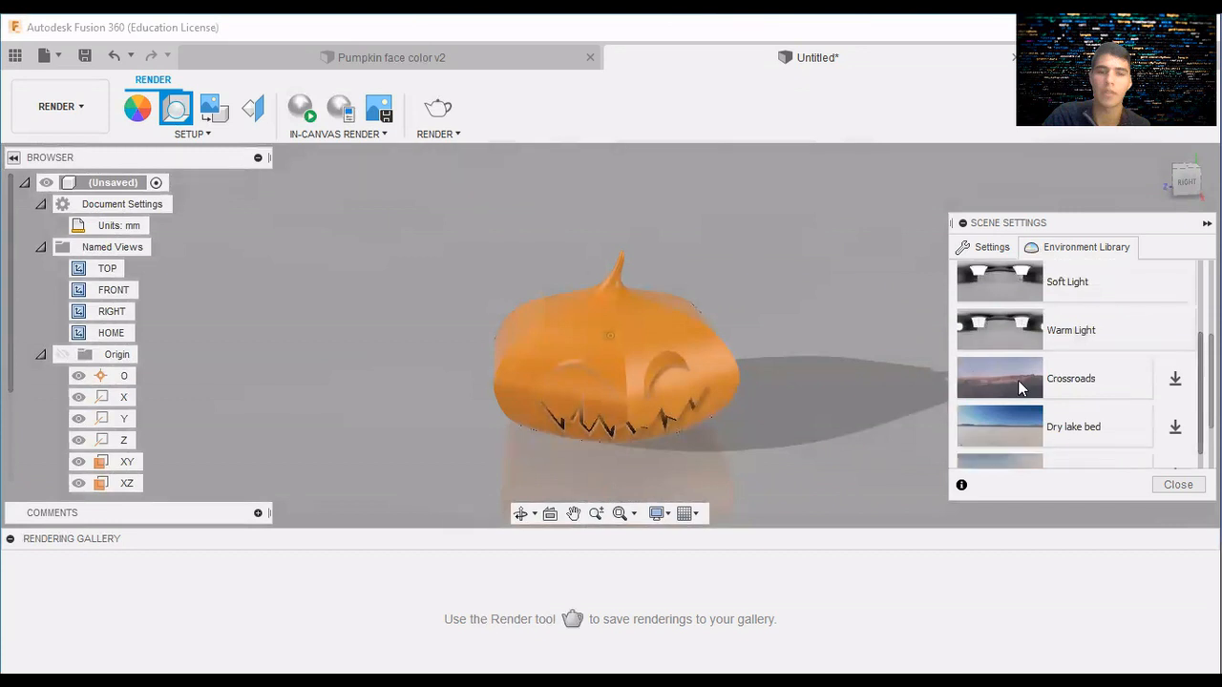
scroll(1017, 380, "down", 3)
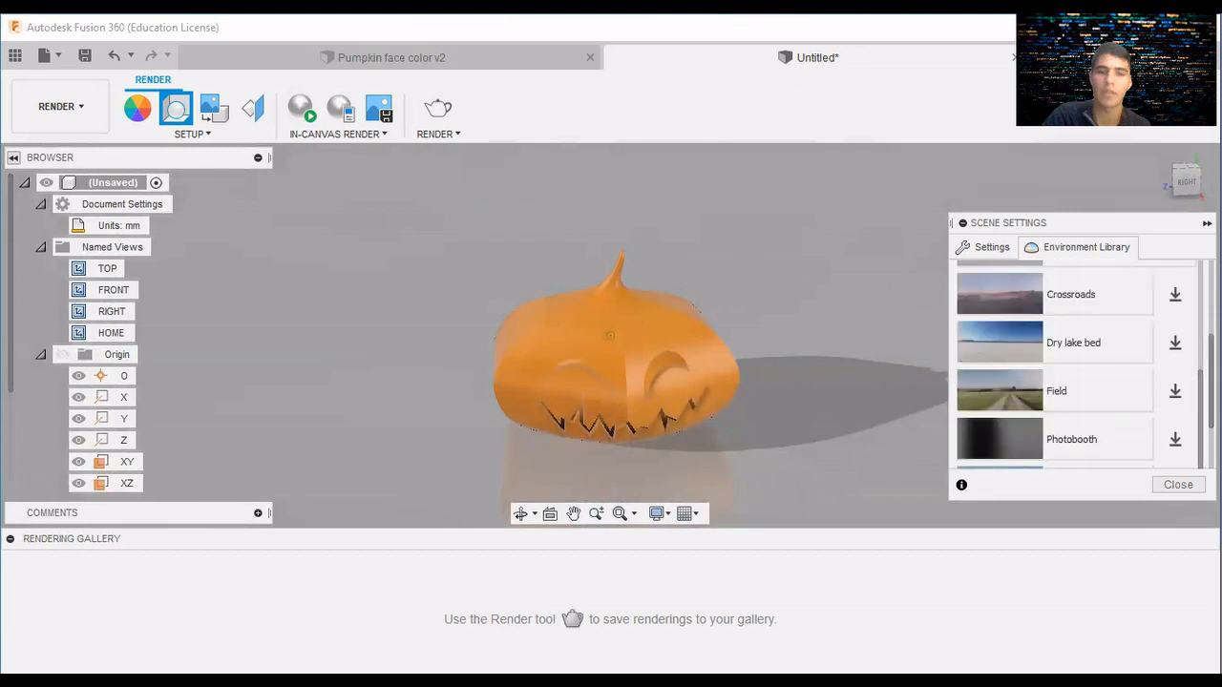
scroll(1054, 367, "down", 2)
scroll(1077, 365, "up", 5)
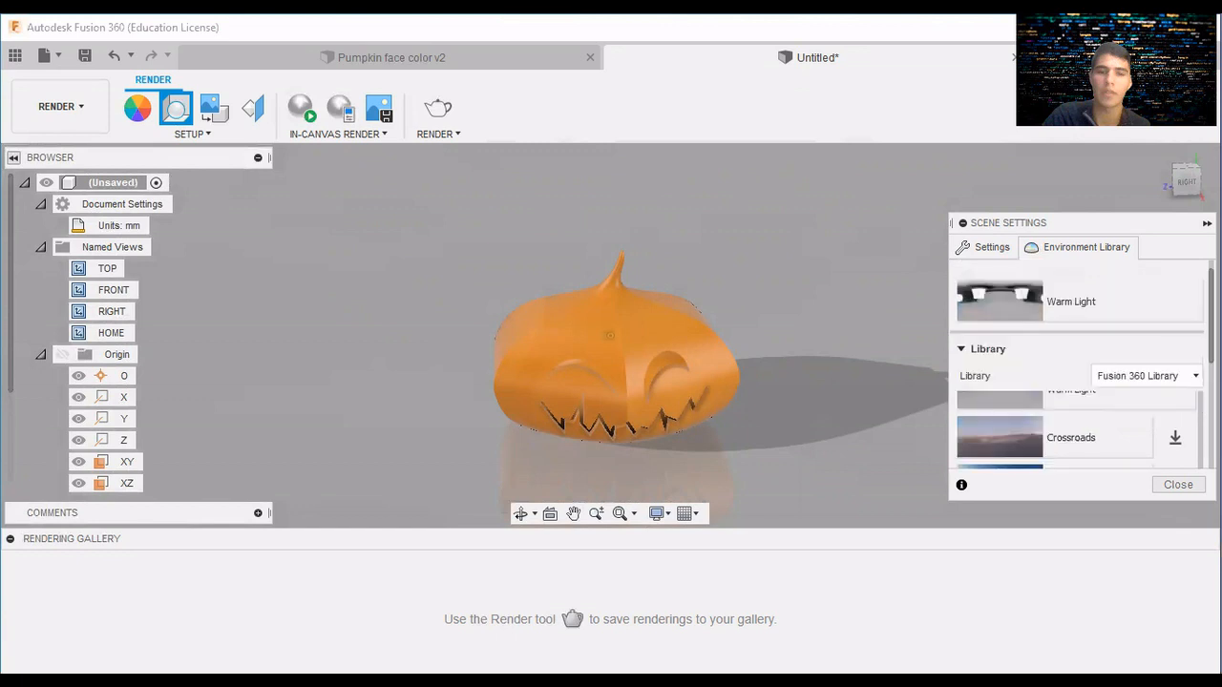
scroll(1192, 391, "down", 4)
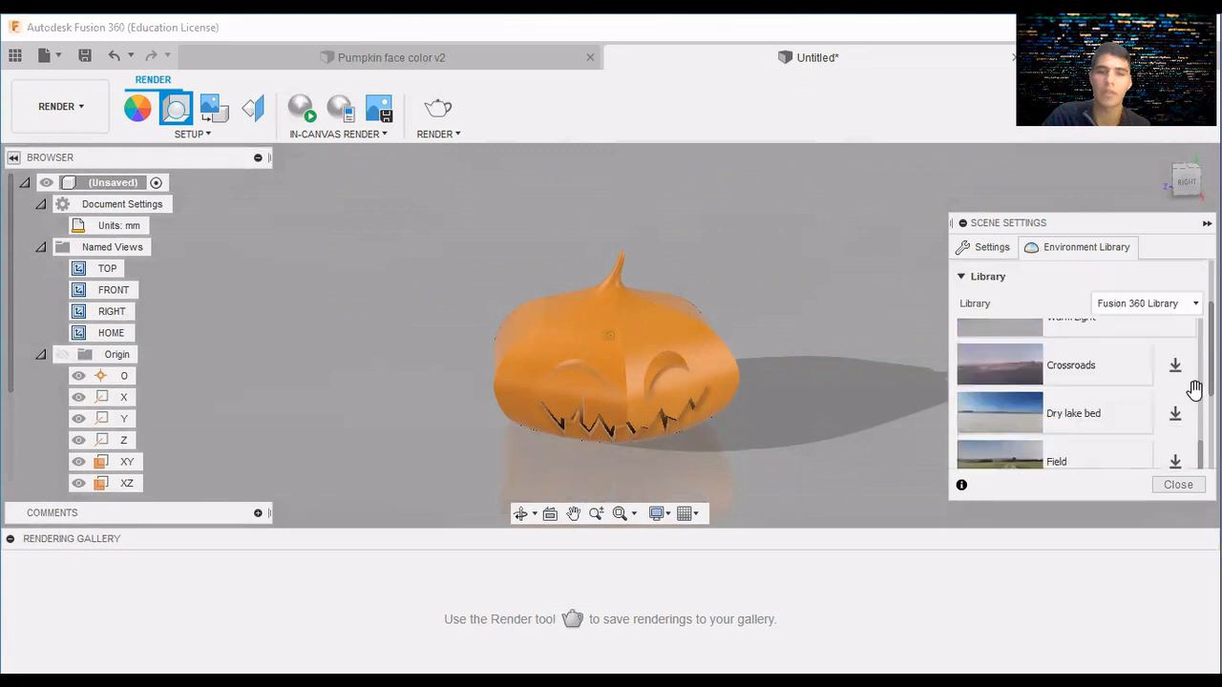
scroll(1076, 365, "up", 2)
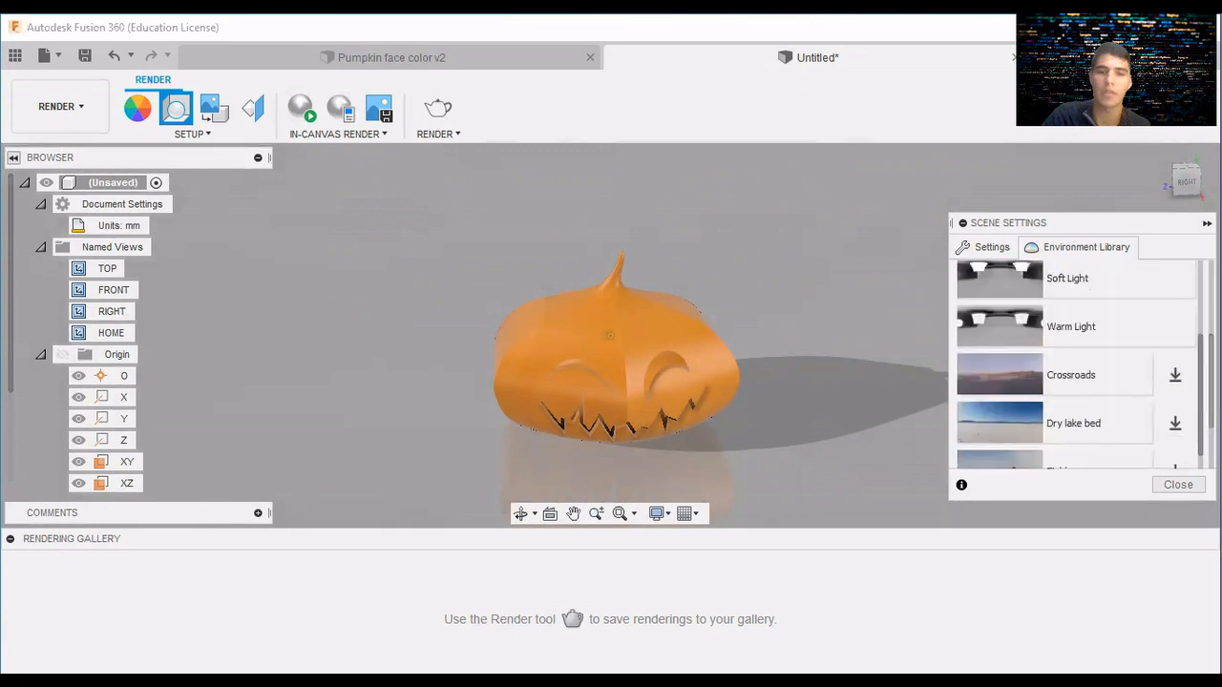
scroll(1077, 365, "up", 4)
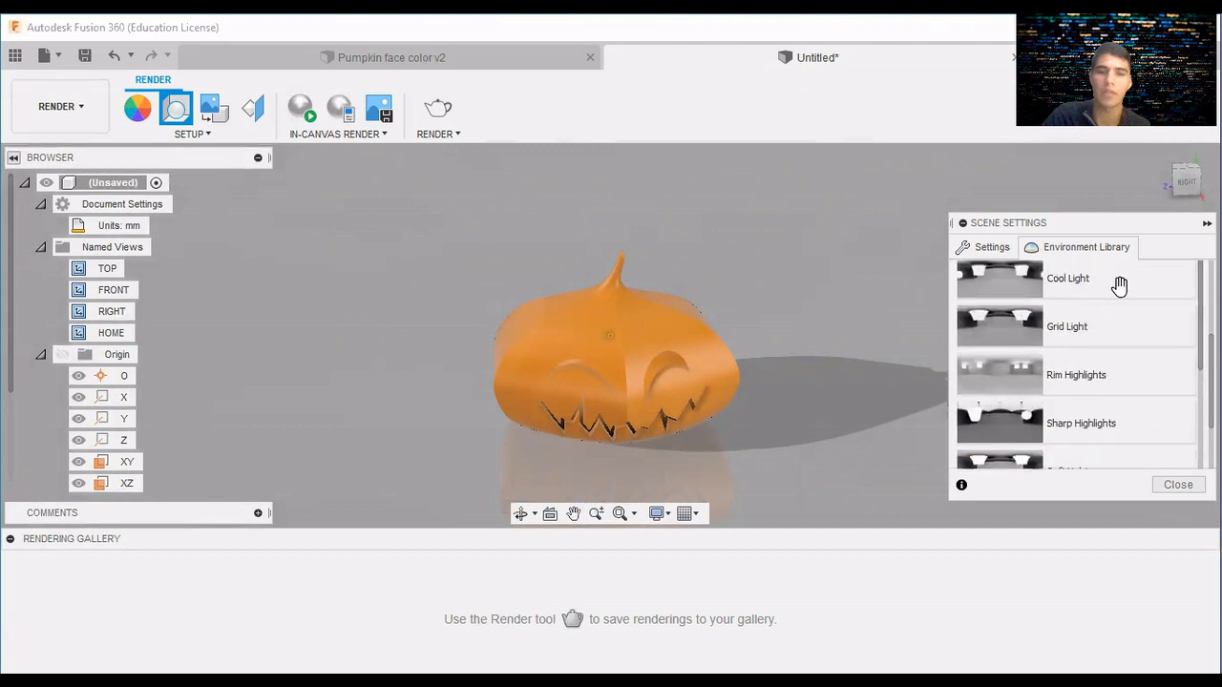
Try the Cool Light environment on the pumpkin scene again, and set the environment back to Sharp Highlights.
left_click_drag(1017, 282, 866, 300)
left_click_drag(993, 284, 812, 284)
left_click_drag(998, 281, 773, 311)
scroll(1063, 341, "up", 1)
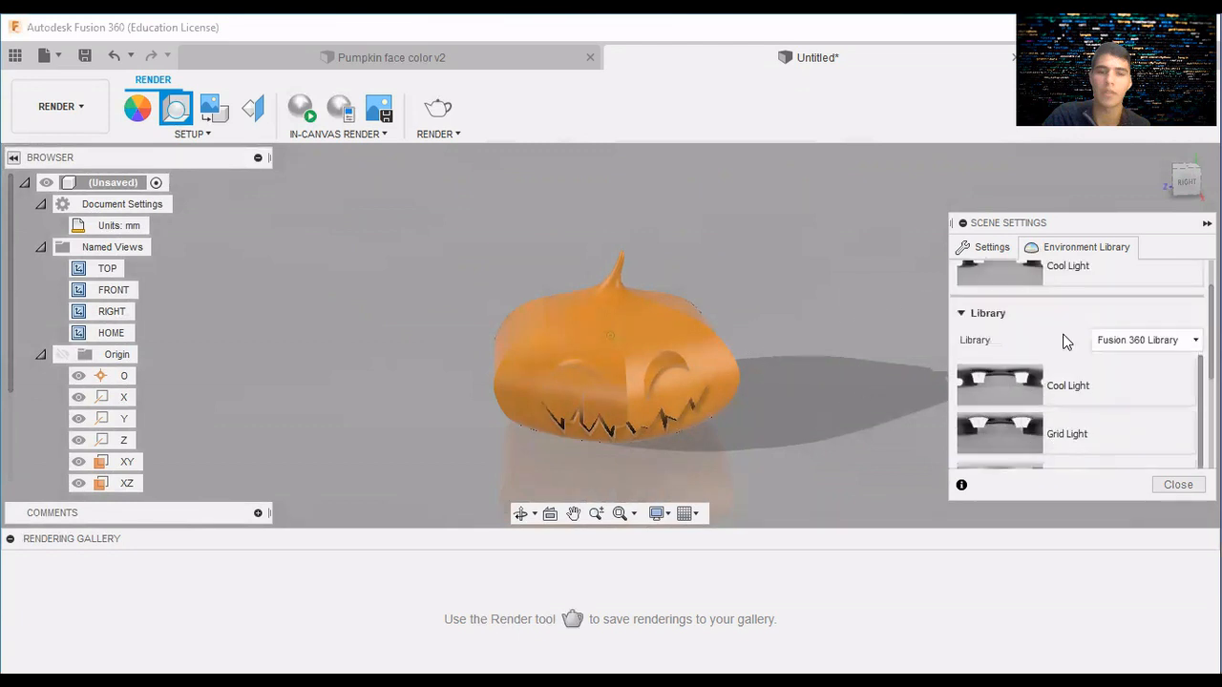
scroll(1012, 430, "down", 1)
left_click_drag(1018, 422, 854, 351)
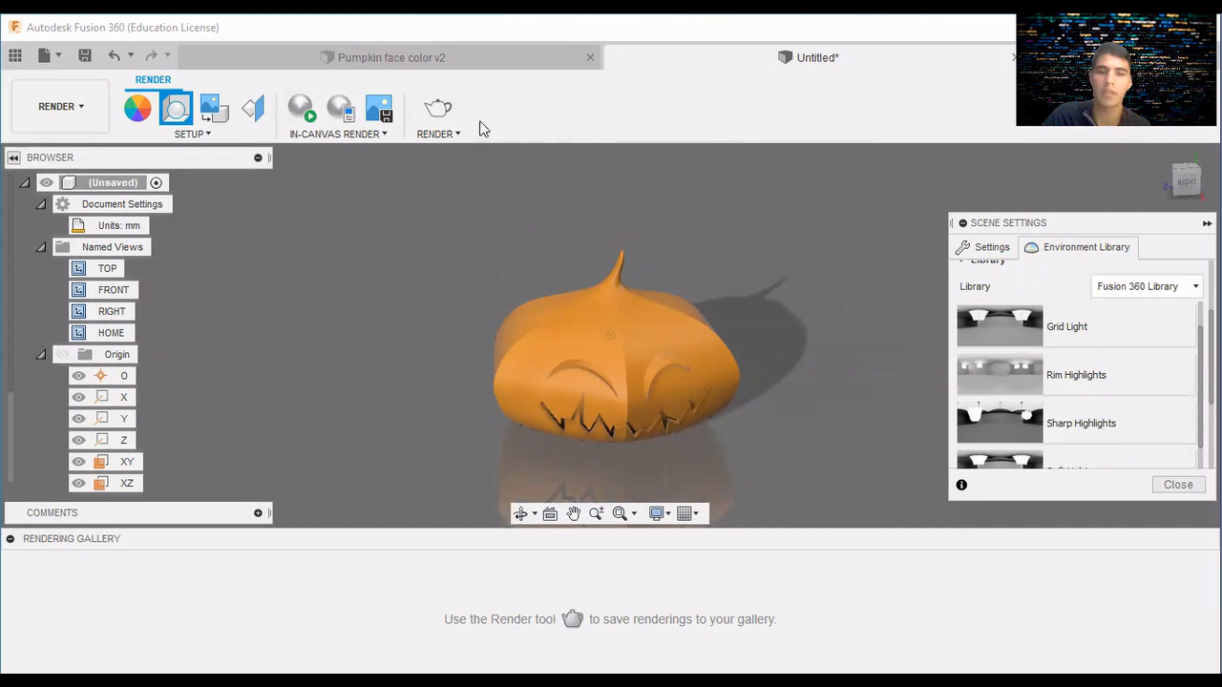
Save the design as Pumpkin Public in My First Project so that it can be rendered.
left_click(438, 110)
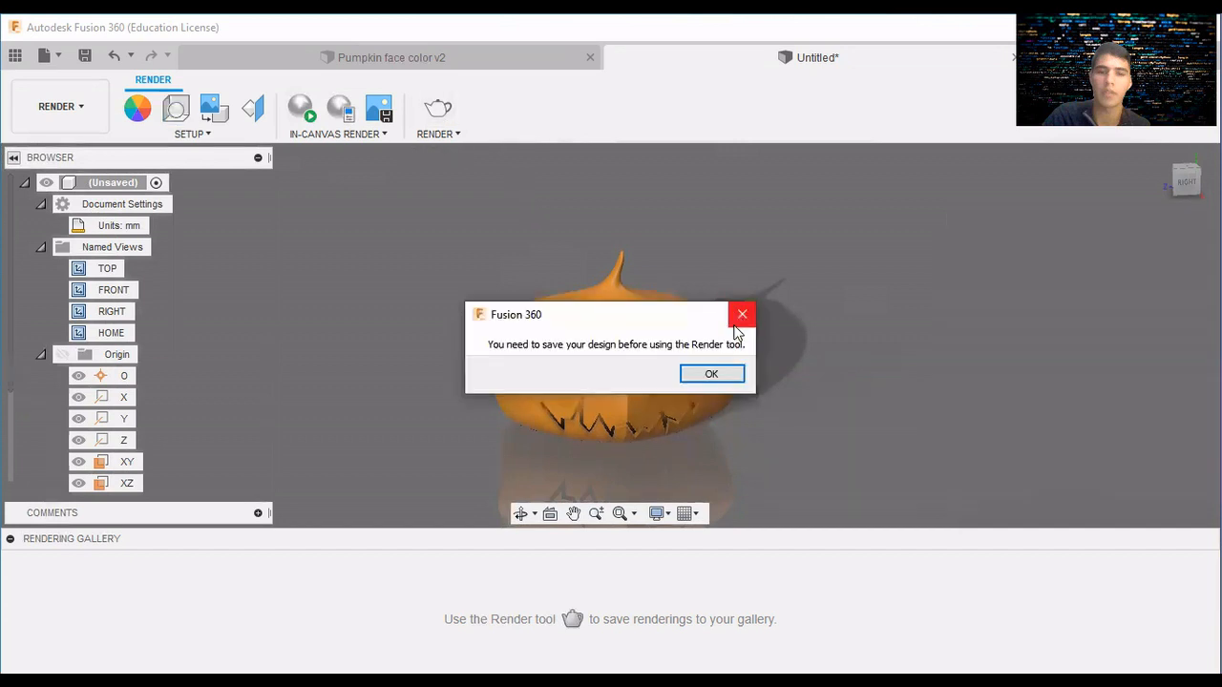
left_click(730, 377)
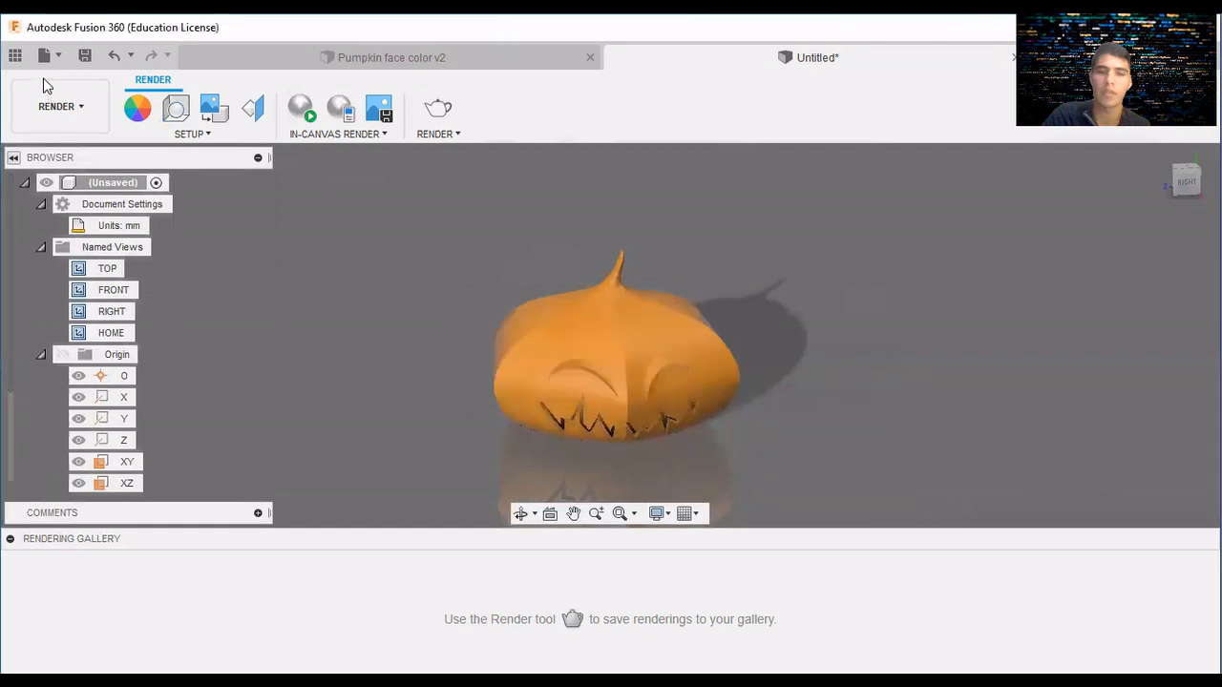
left_click(94, 64)
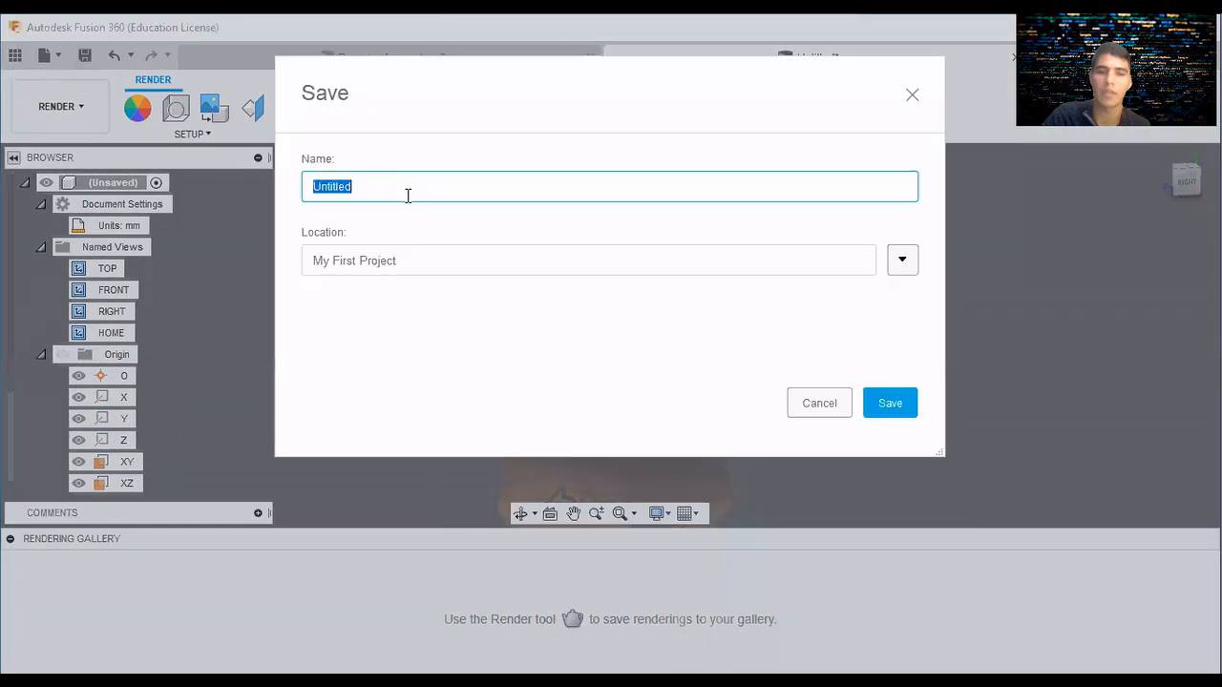
key("BackSpace")
type("P")
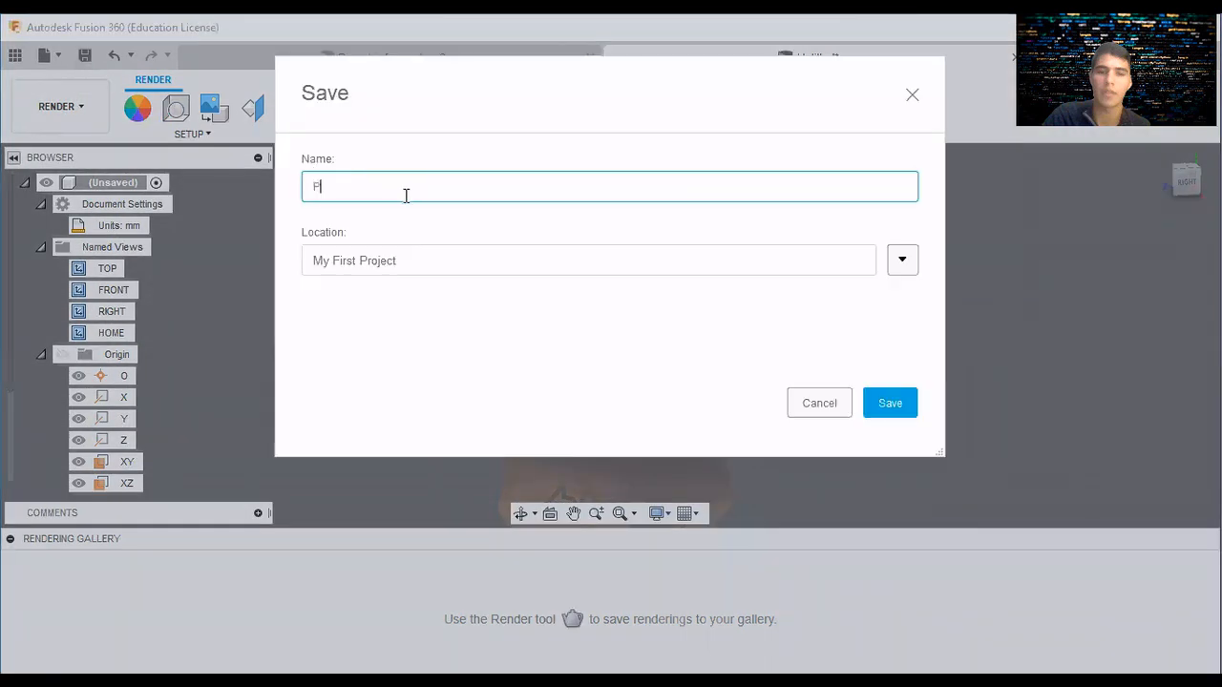
type("umpkin %")
key("BackSpace")
type("Public")
left_click(890, 416)
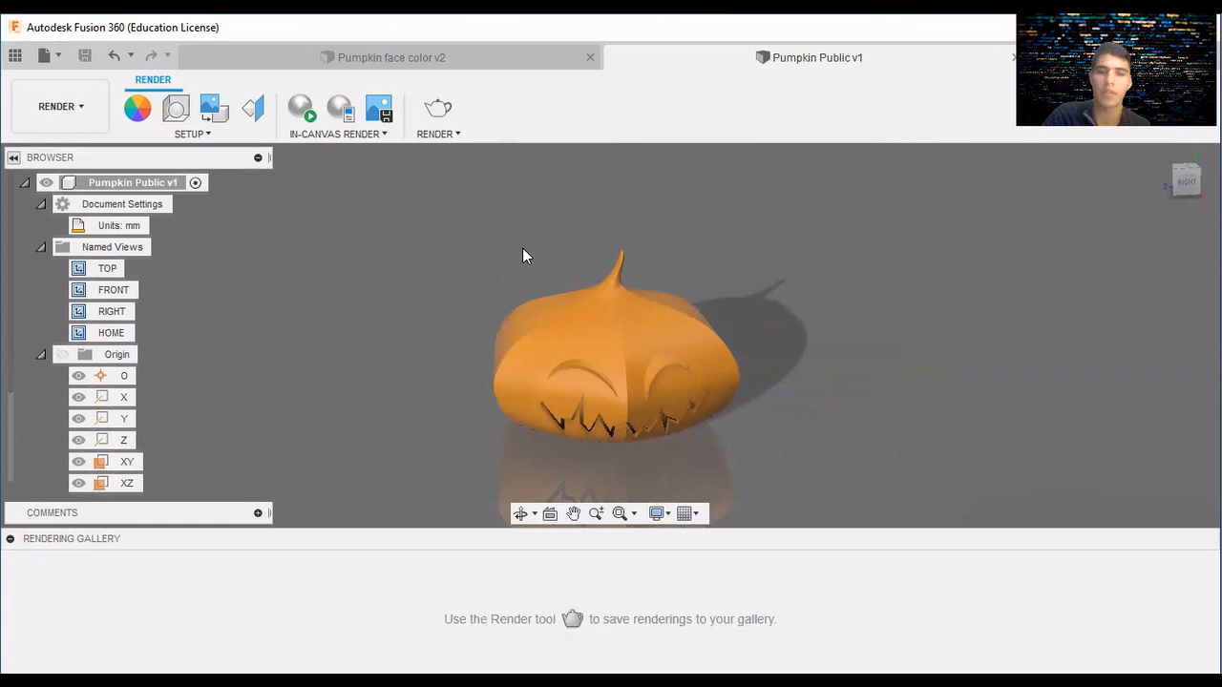
Review the render settings for image size, renderer and quality, and close them without rendering.
left_click(446, 122)
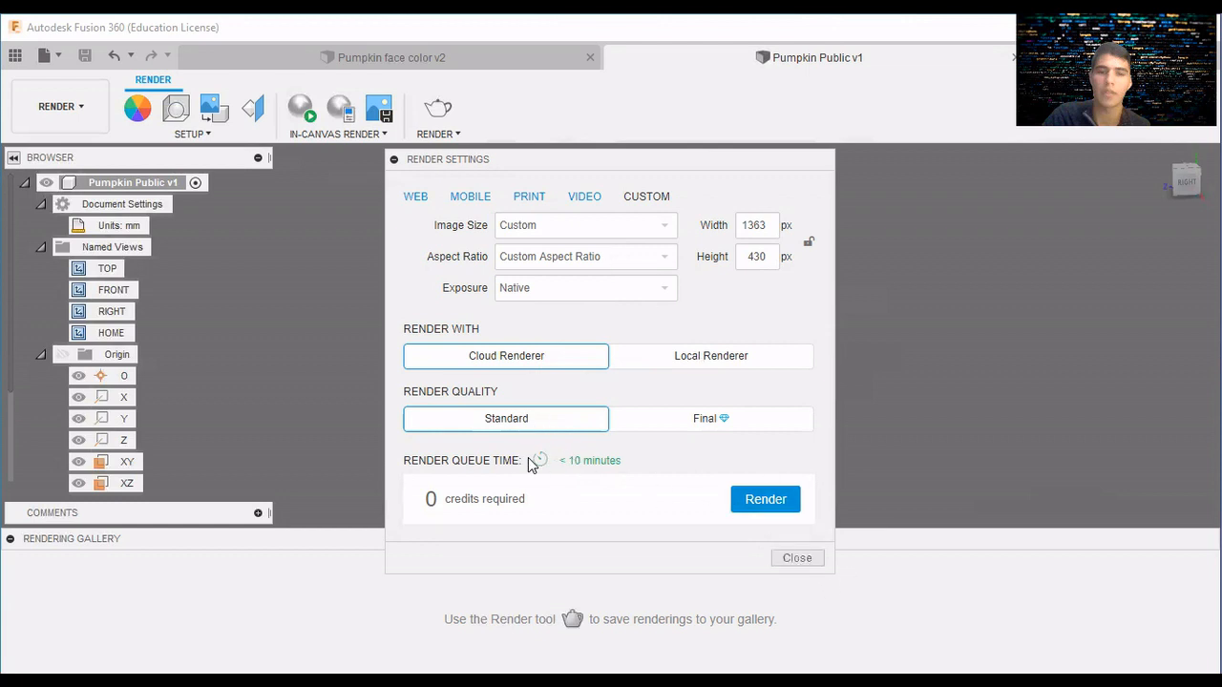
left_click(799, 559)
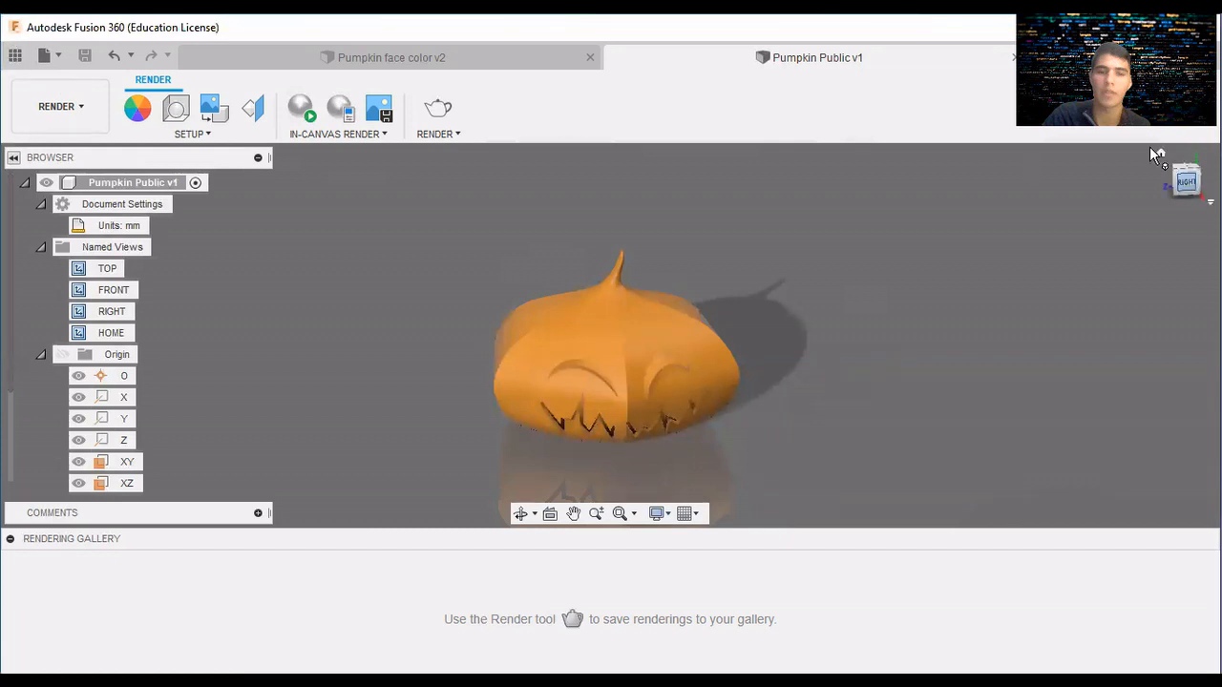
Frame a close-up of the pumpkin's carved face at eye level, turned slightly from the Right view.
left_click(1161, 154)
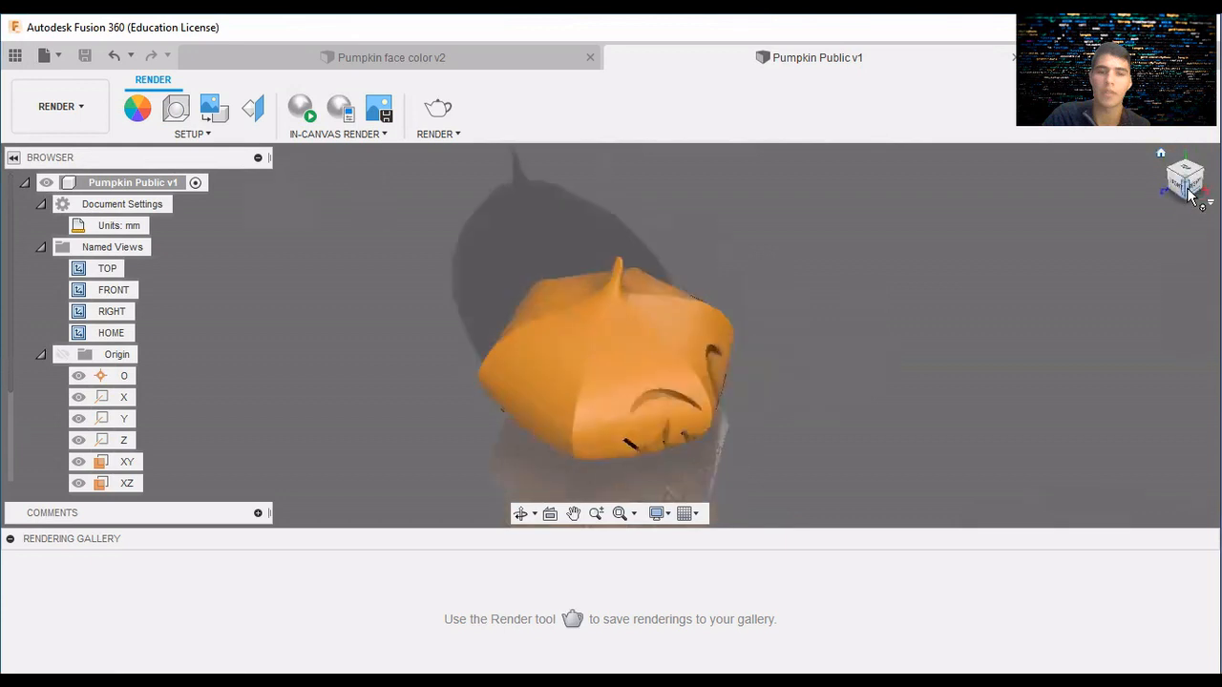
left_click(1189, 192)
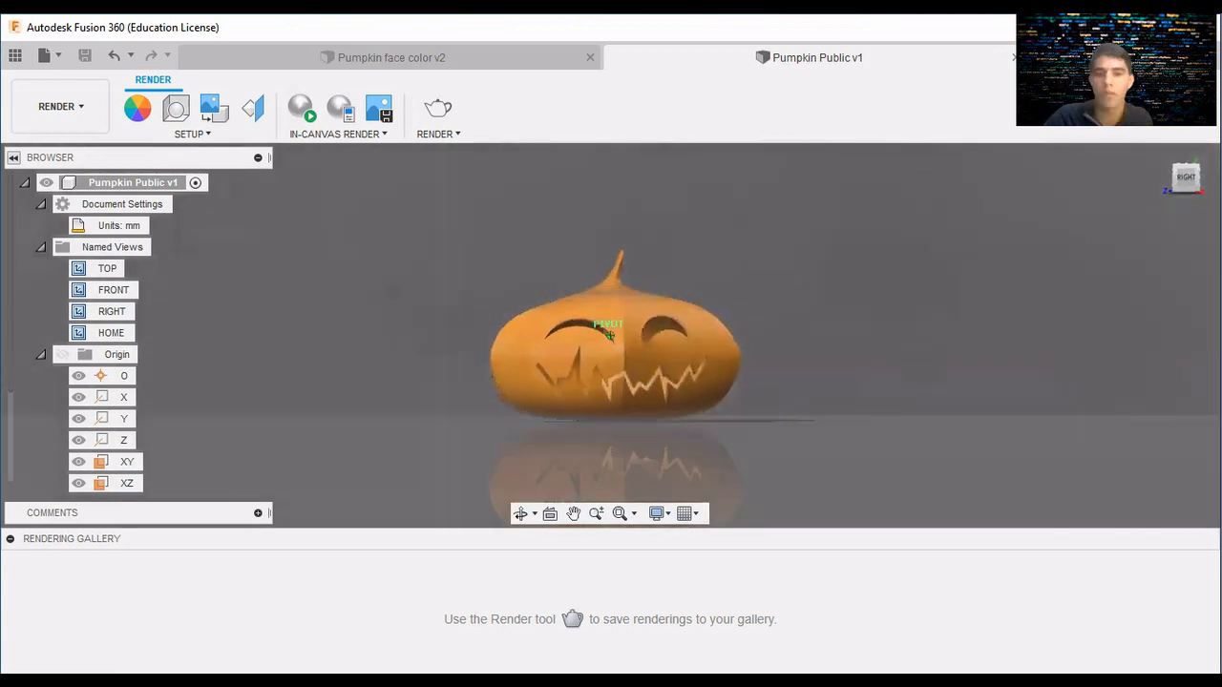
mouse_move(610, 335)
middle_mouse_down("shift")
mouse_move(630, 334)
mouse_move(632, 308)
mouse_move(637, 316)
middle_mouse_up("shift")
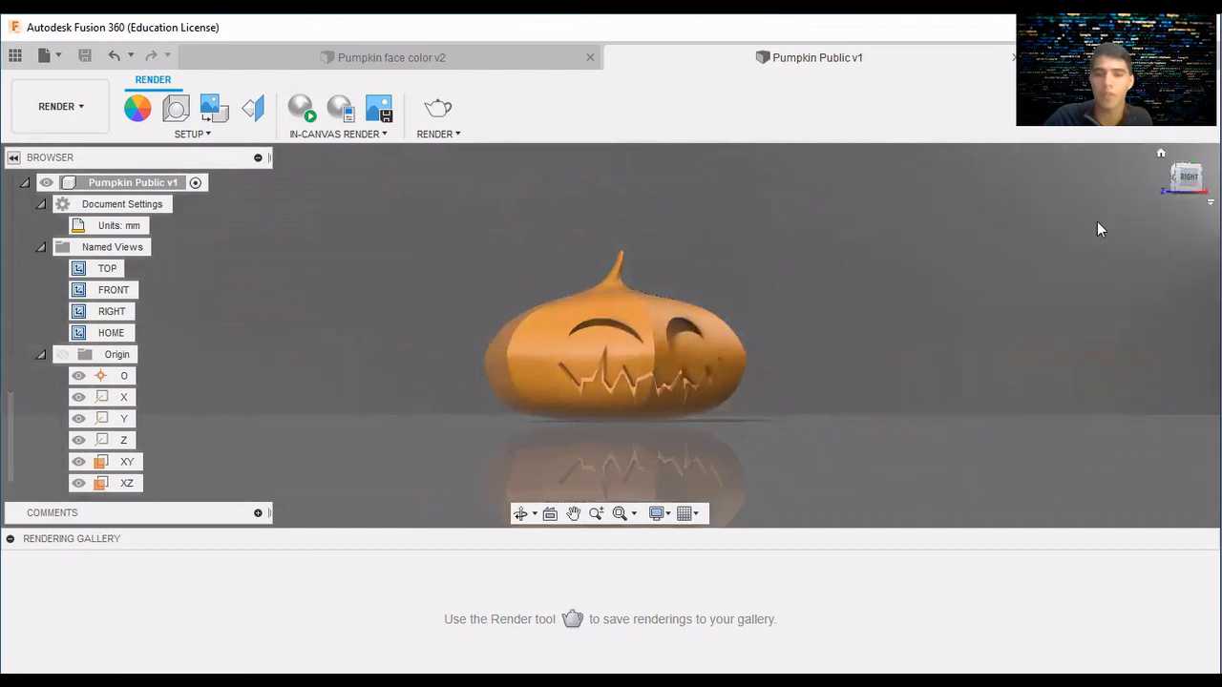
scroll(816, 295, "up", 4)
middle_click_drag(748, 314, 878, 307)
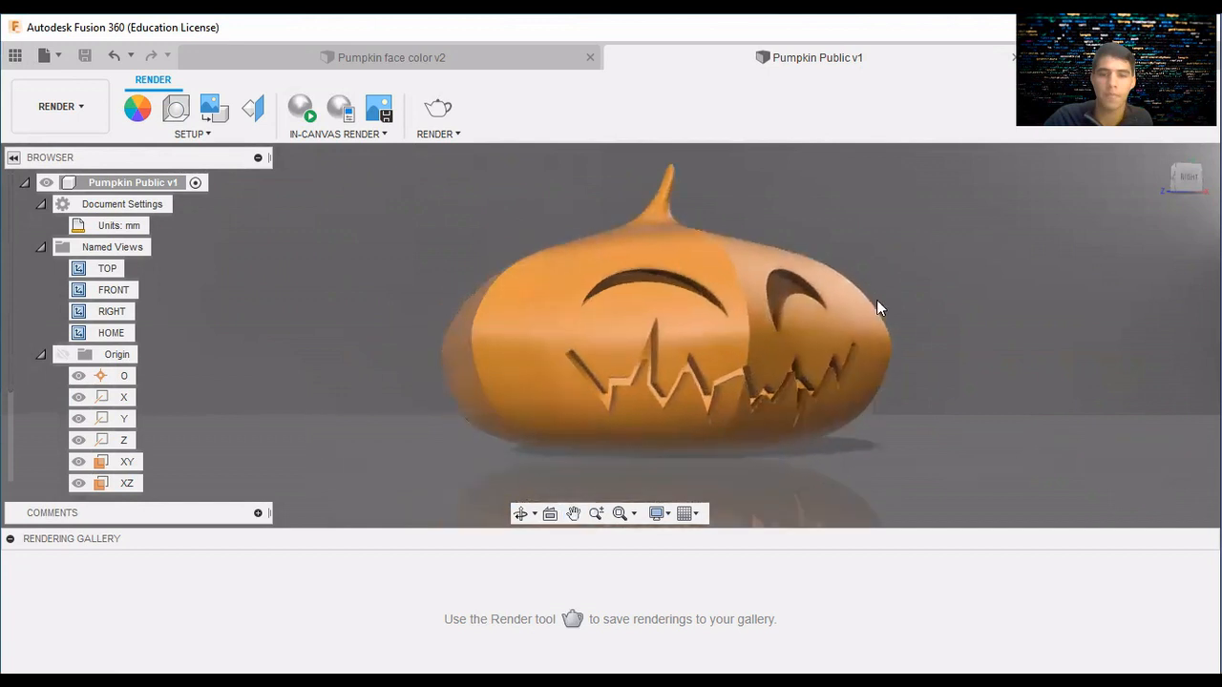
middle_click_drag(1128, 208, 1122, 215)
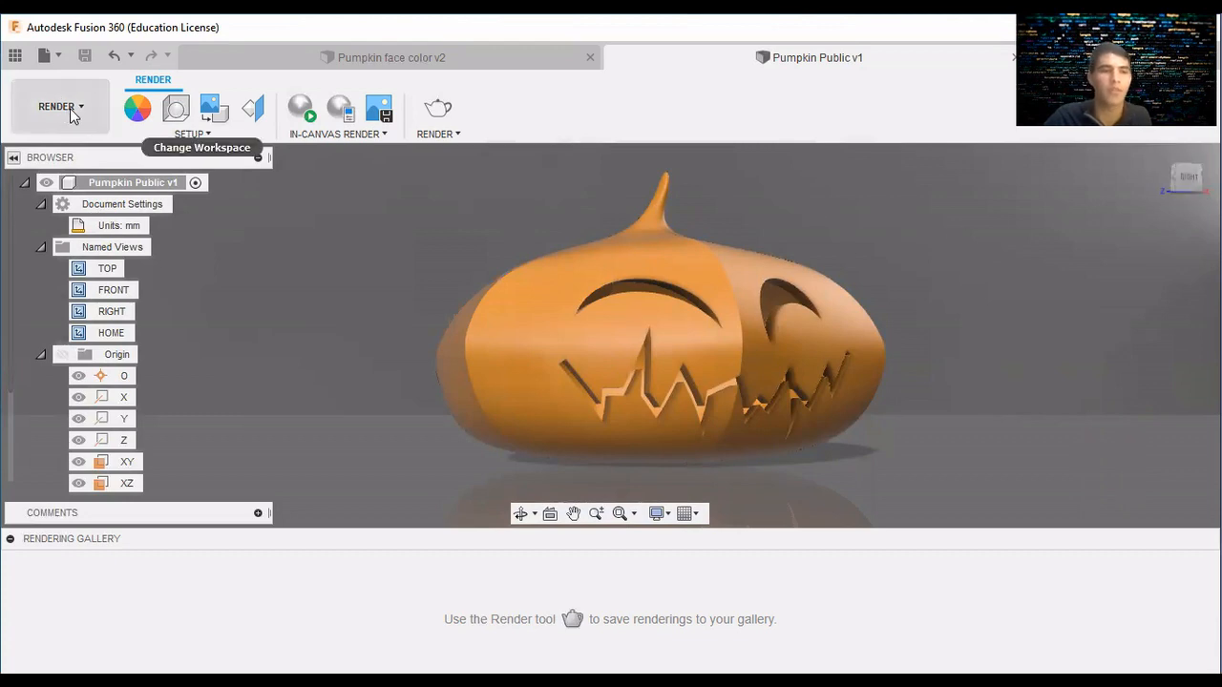
Capture the canvas at the current document window size as the PNG Pumpkin Public v1, saved to My First Project and the Downloads folder.
left_click(15, 55)
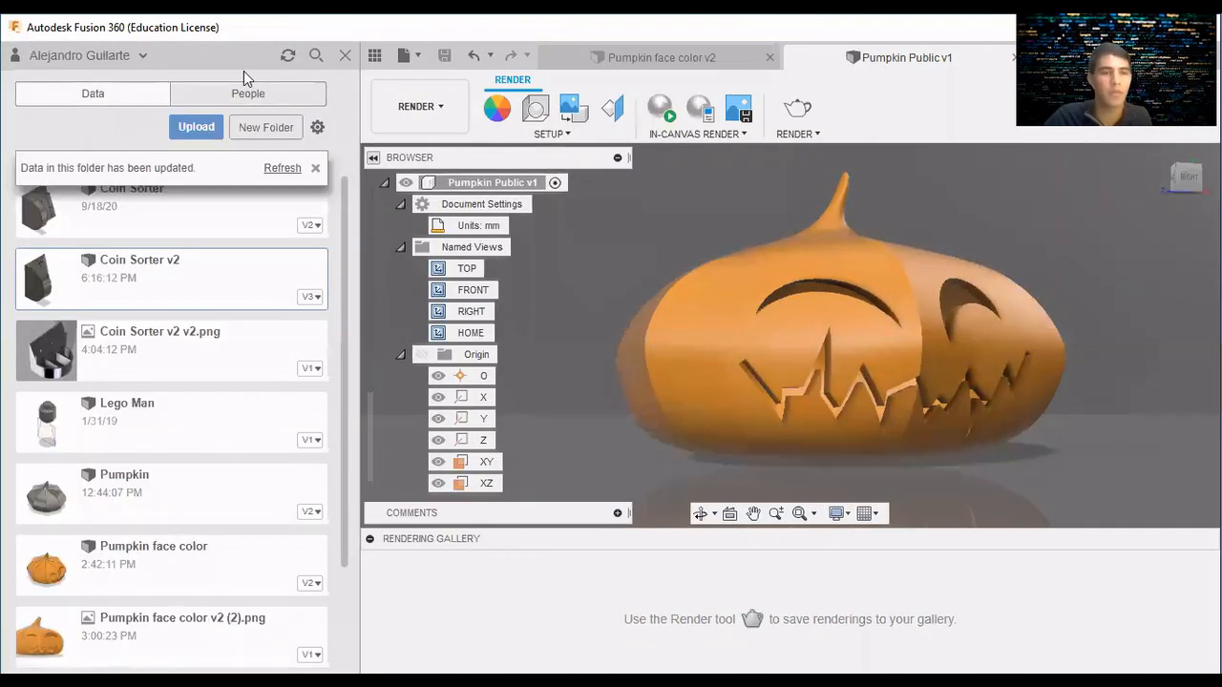
left_click(345, 54)
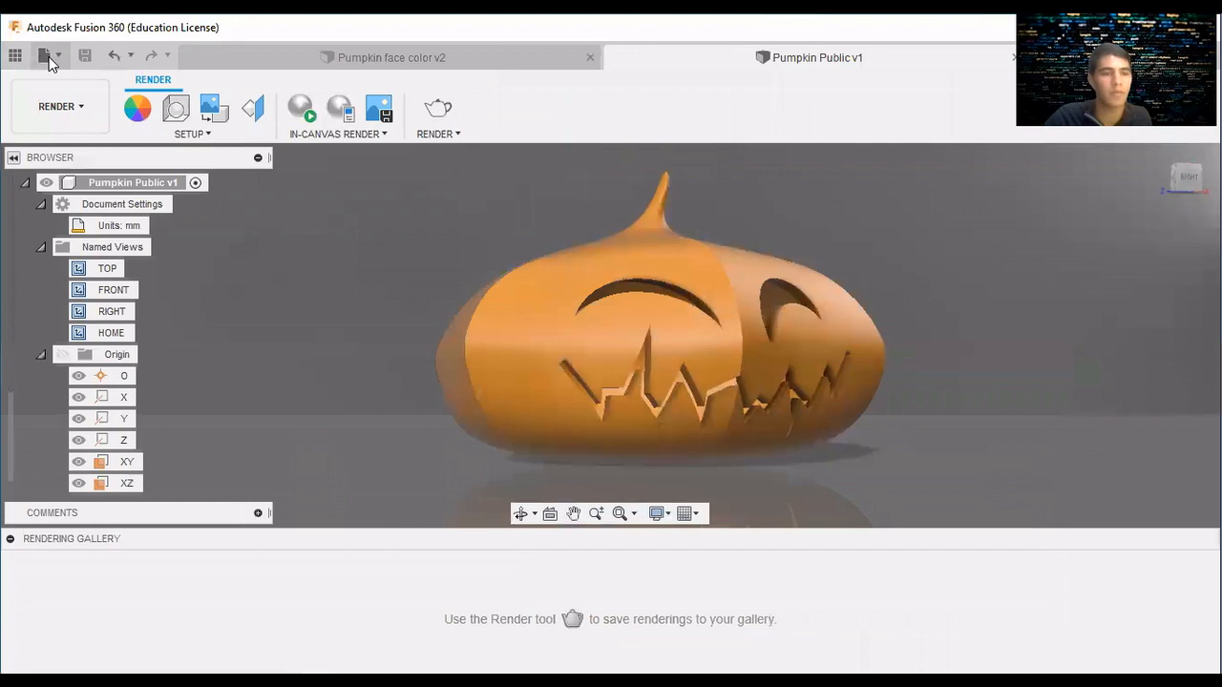
left_click(49, 60)
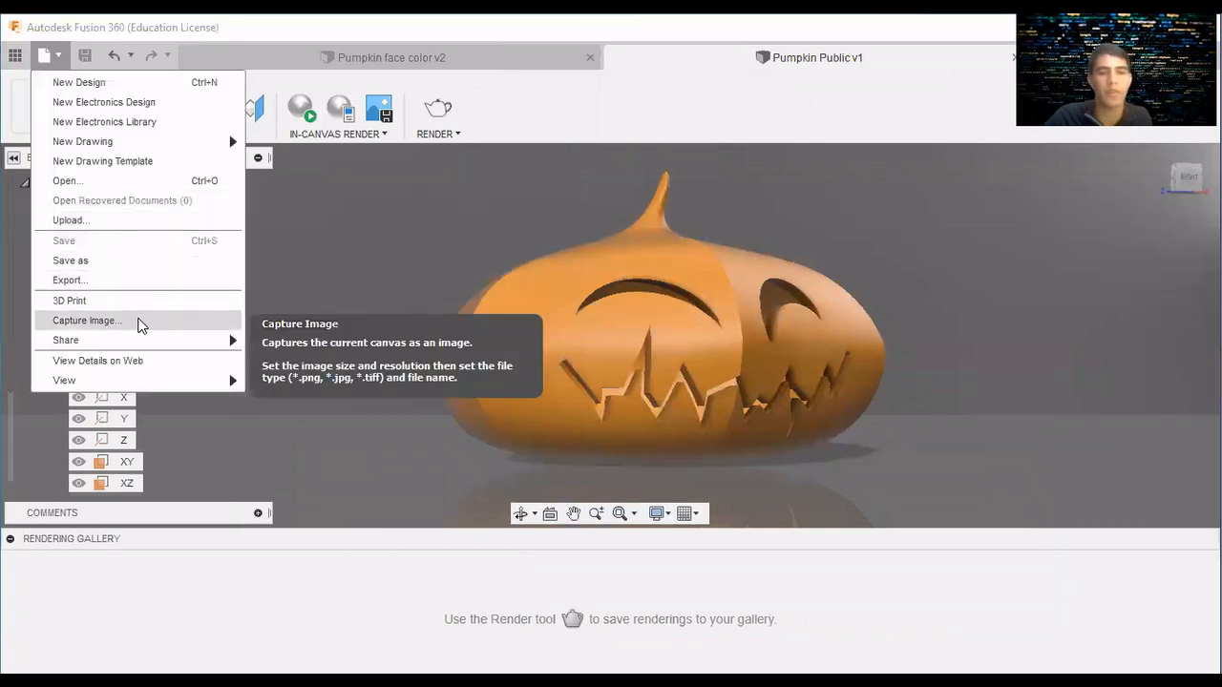
left_click(138, 322)
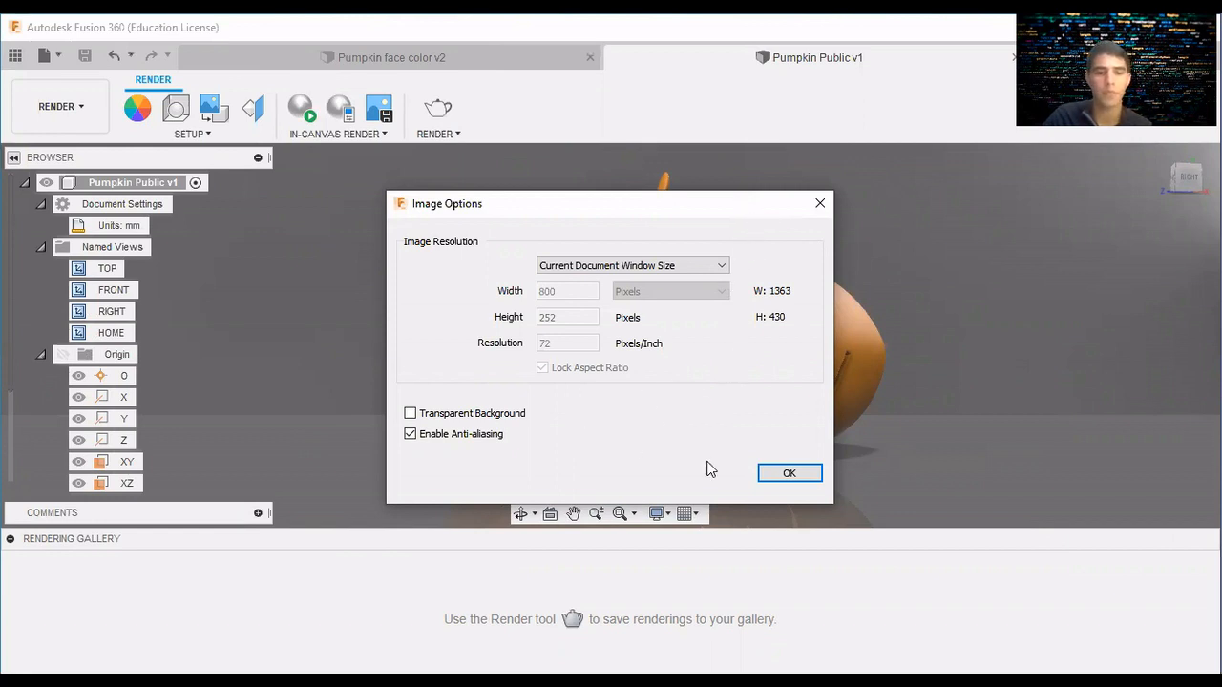
left_click(789, 474)
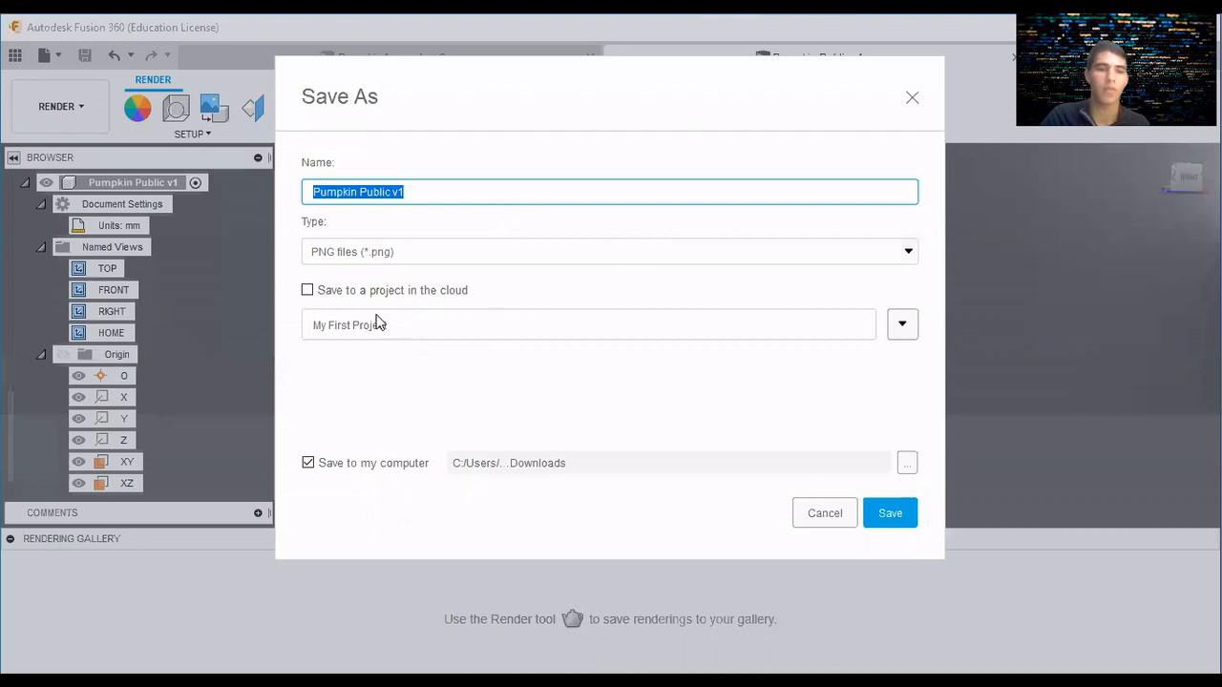
left_click(307, 291)
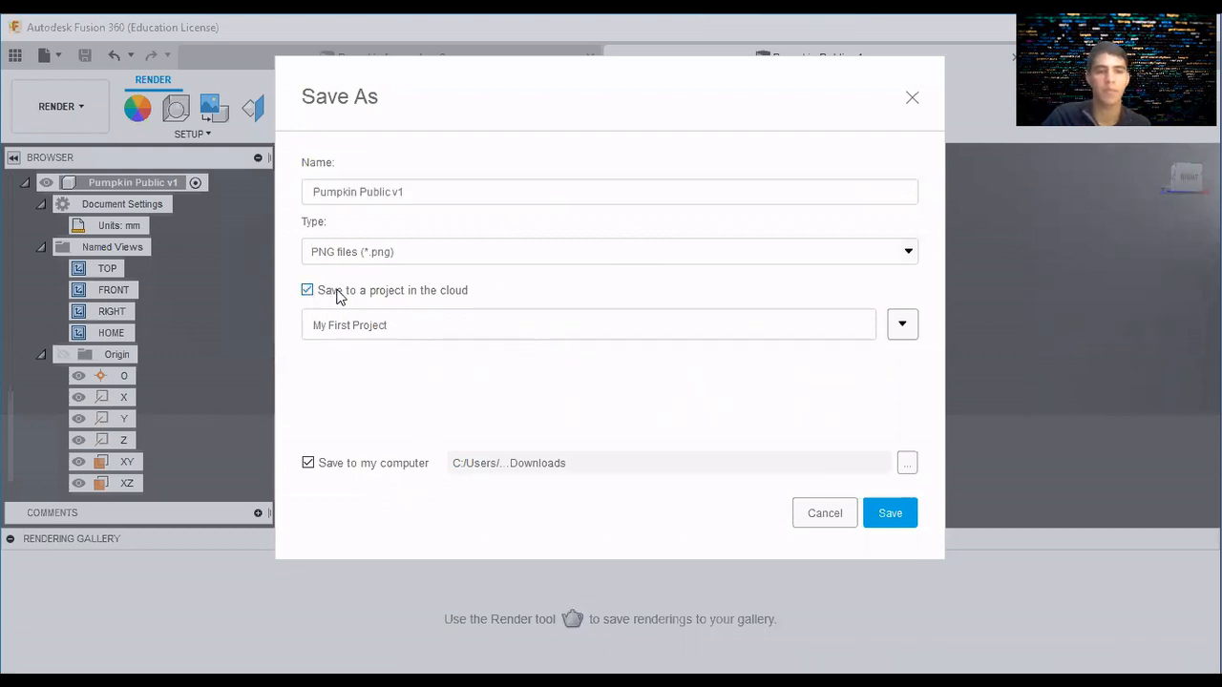
left_click(897, 523)
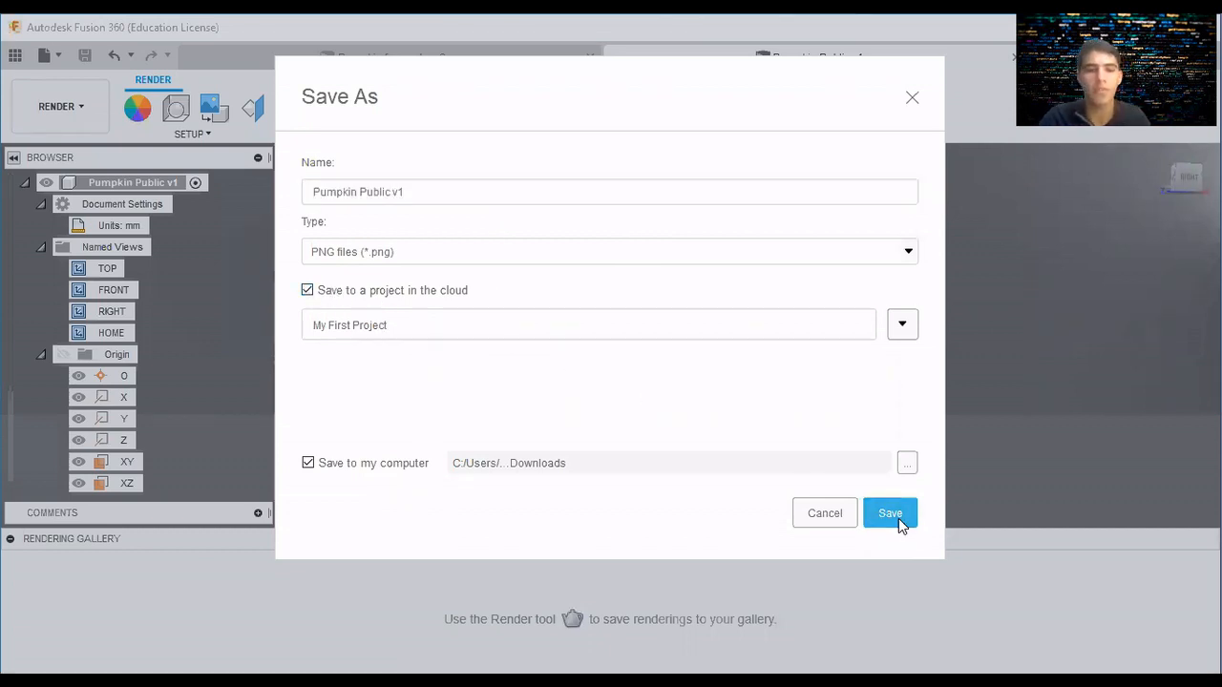